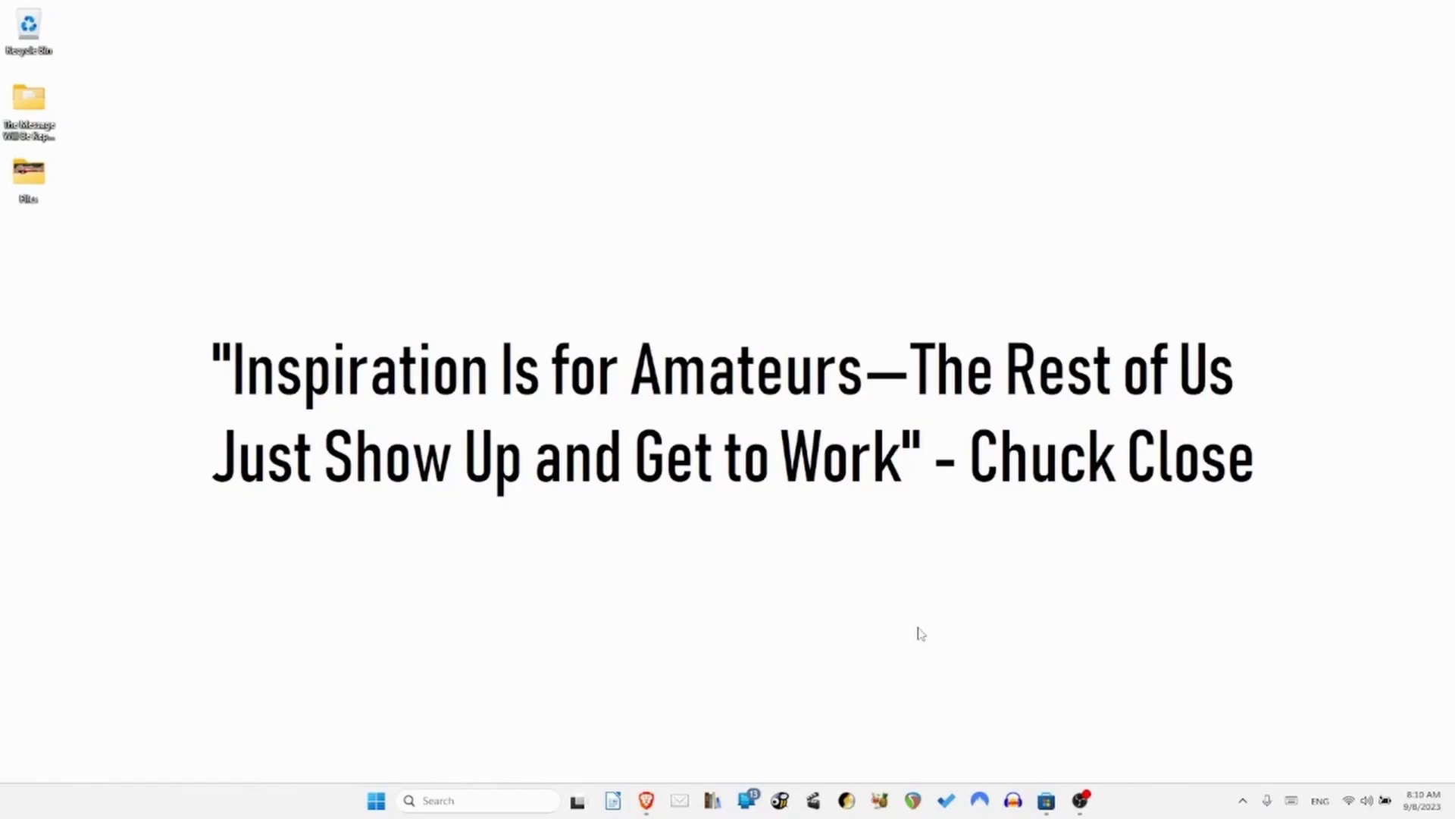
Open the Windows Start menu.
{"action": "key", "text": "super"}
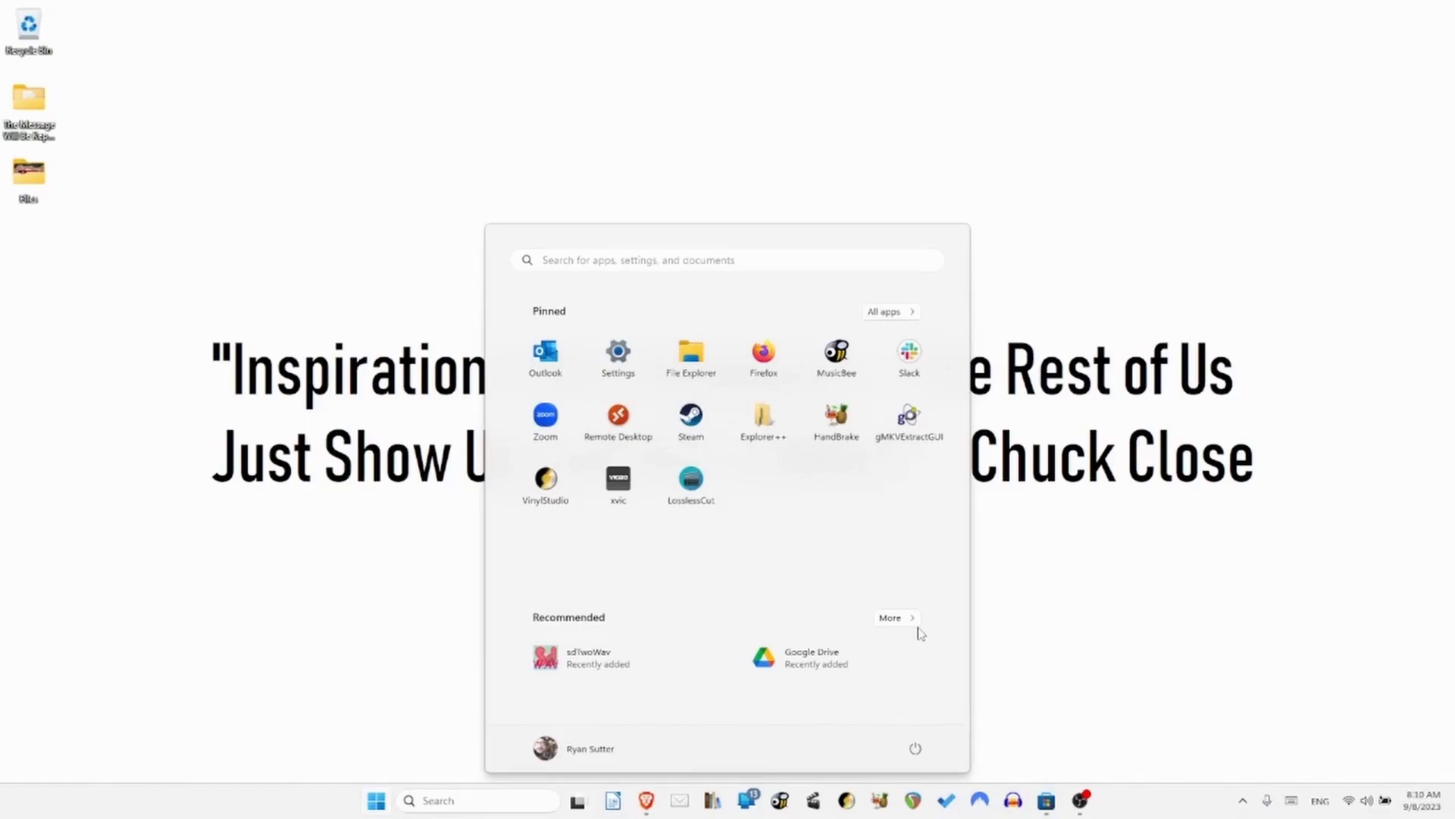
Search Start for 'abemeda' and launch the abeMeda catalog app.
{"action": "left_click", "coordinate": [690, 260]}
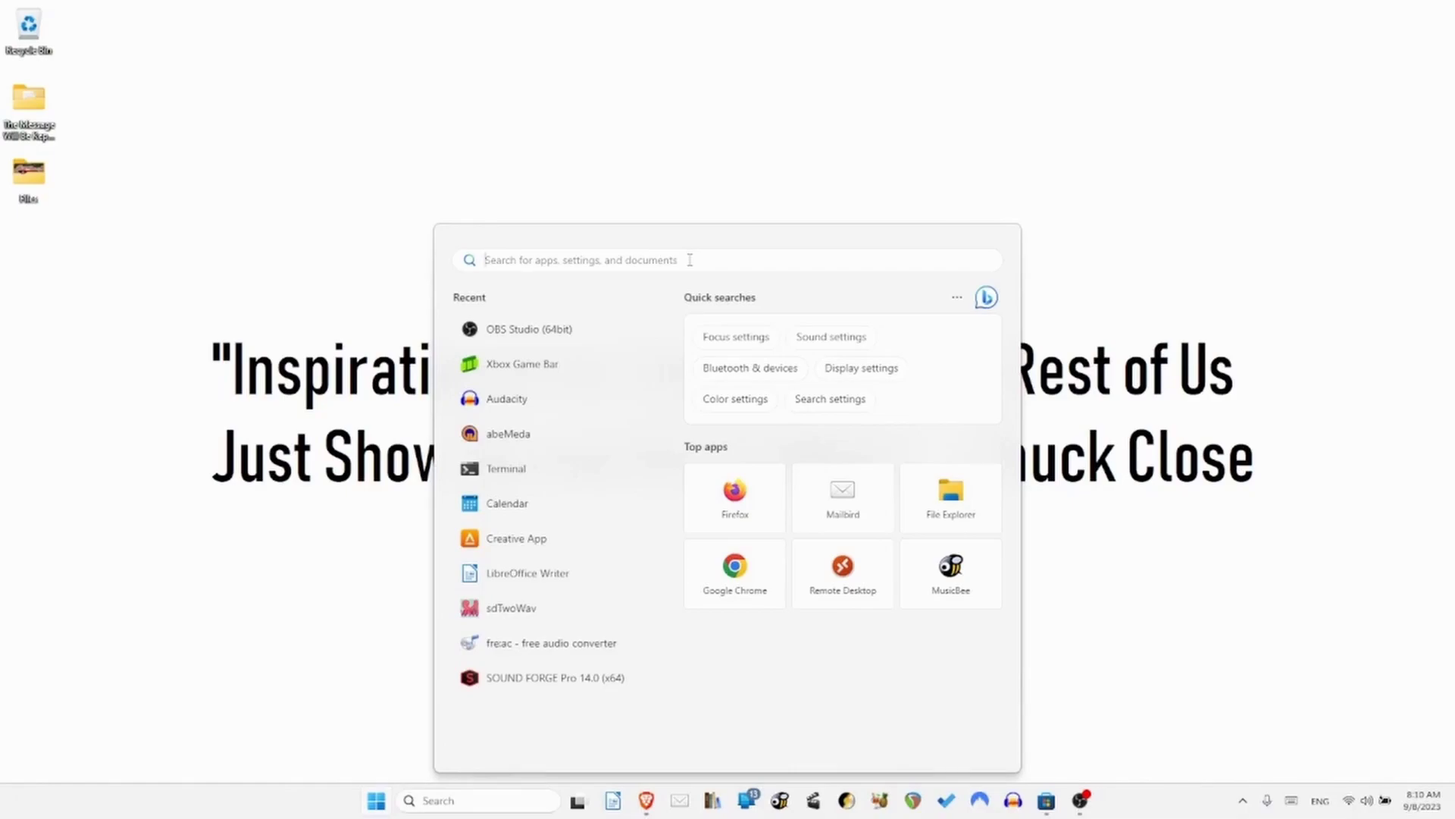
{"action": "type", "text": "abemeda"}
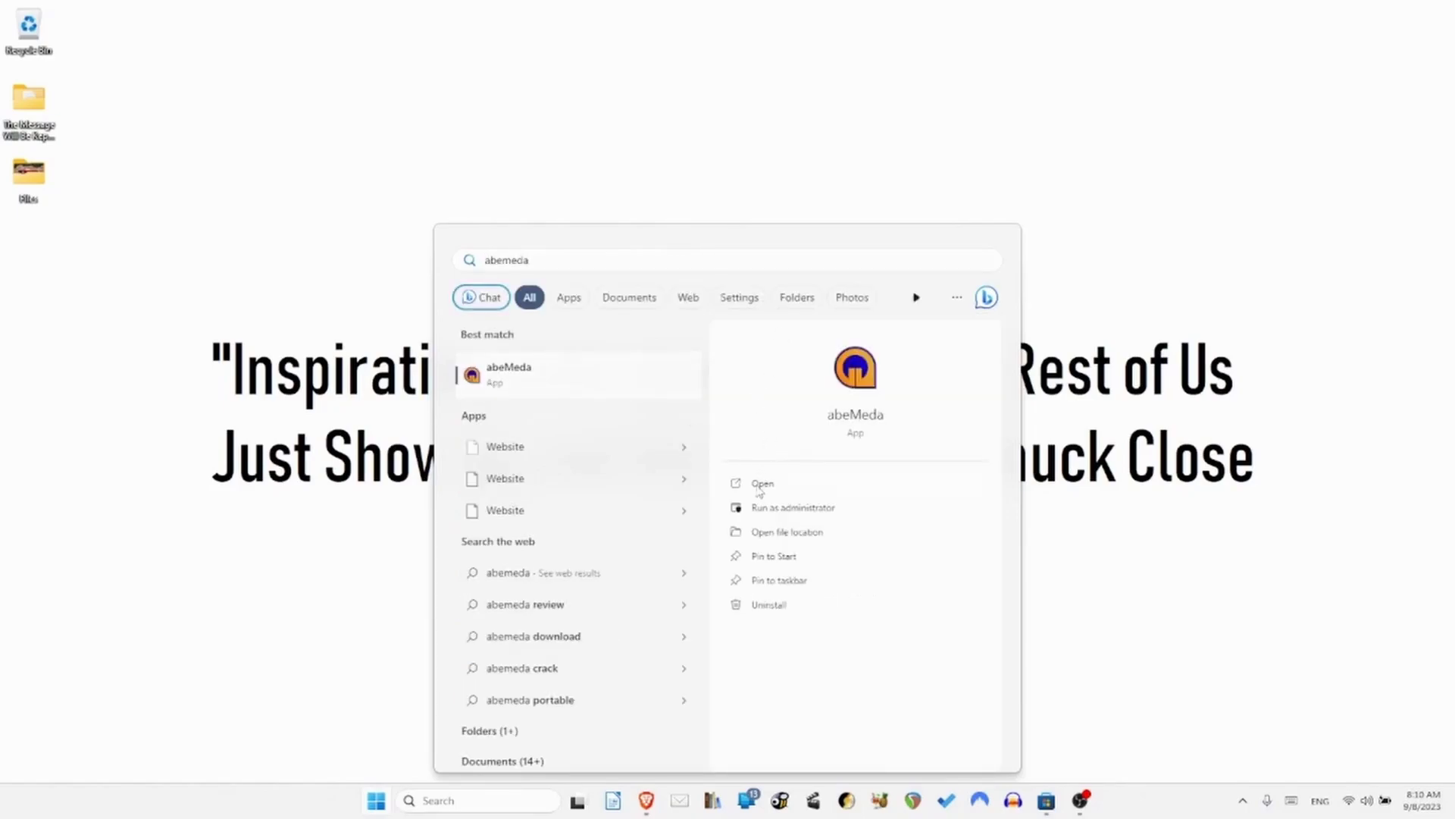
{"action": "left_click", "coordinate": [760, 483]}
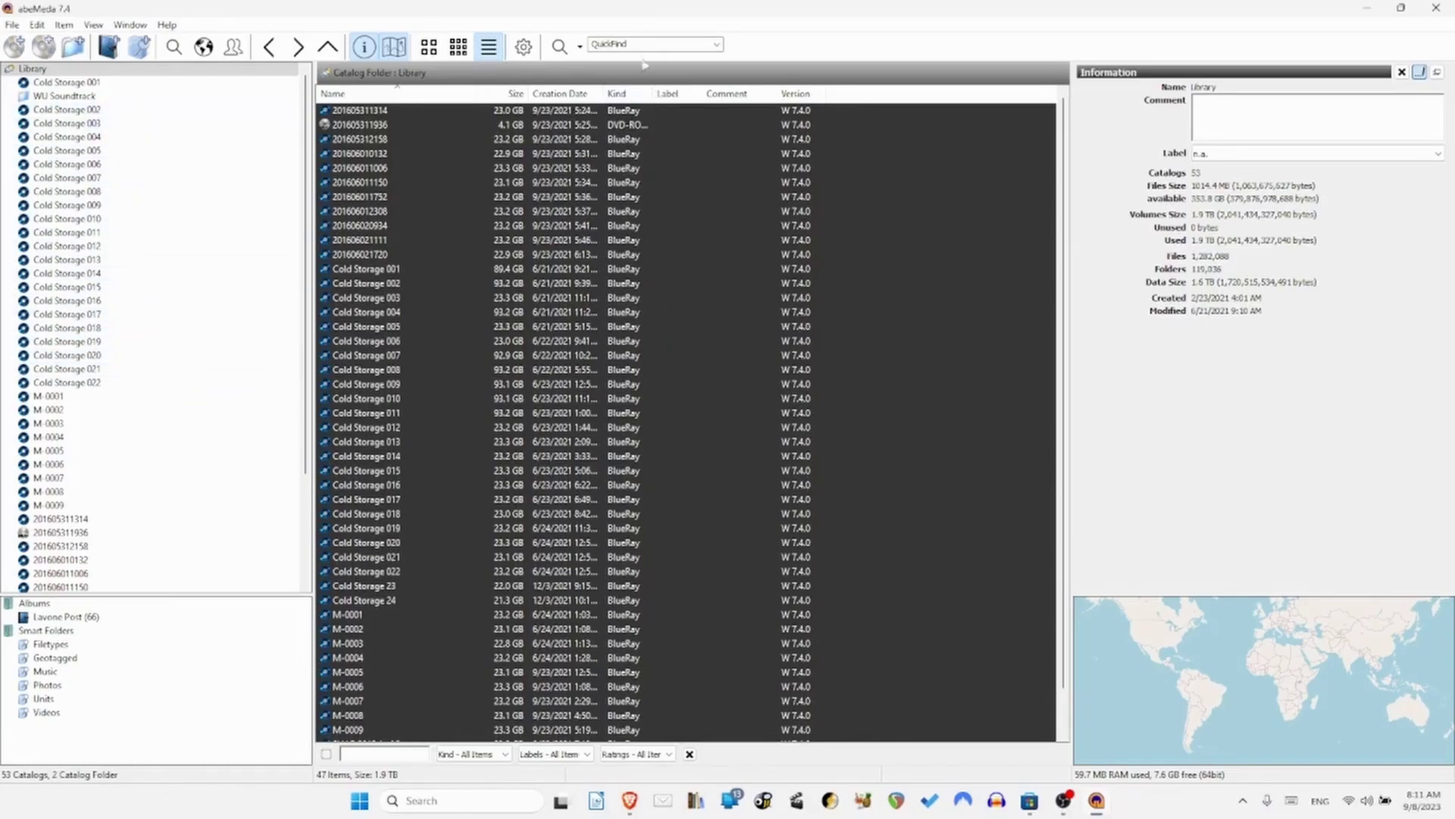
QuickFind 'liverpool' and jump to the folder holding the 20020708 liverpool result.
{"action": "left_click", "coordinate": [643, 45]}
{"action": "type", "text": "liverpool"}
{"action": "key", "text": "Return"}
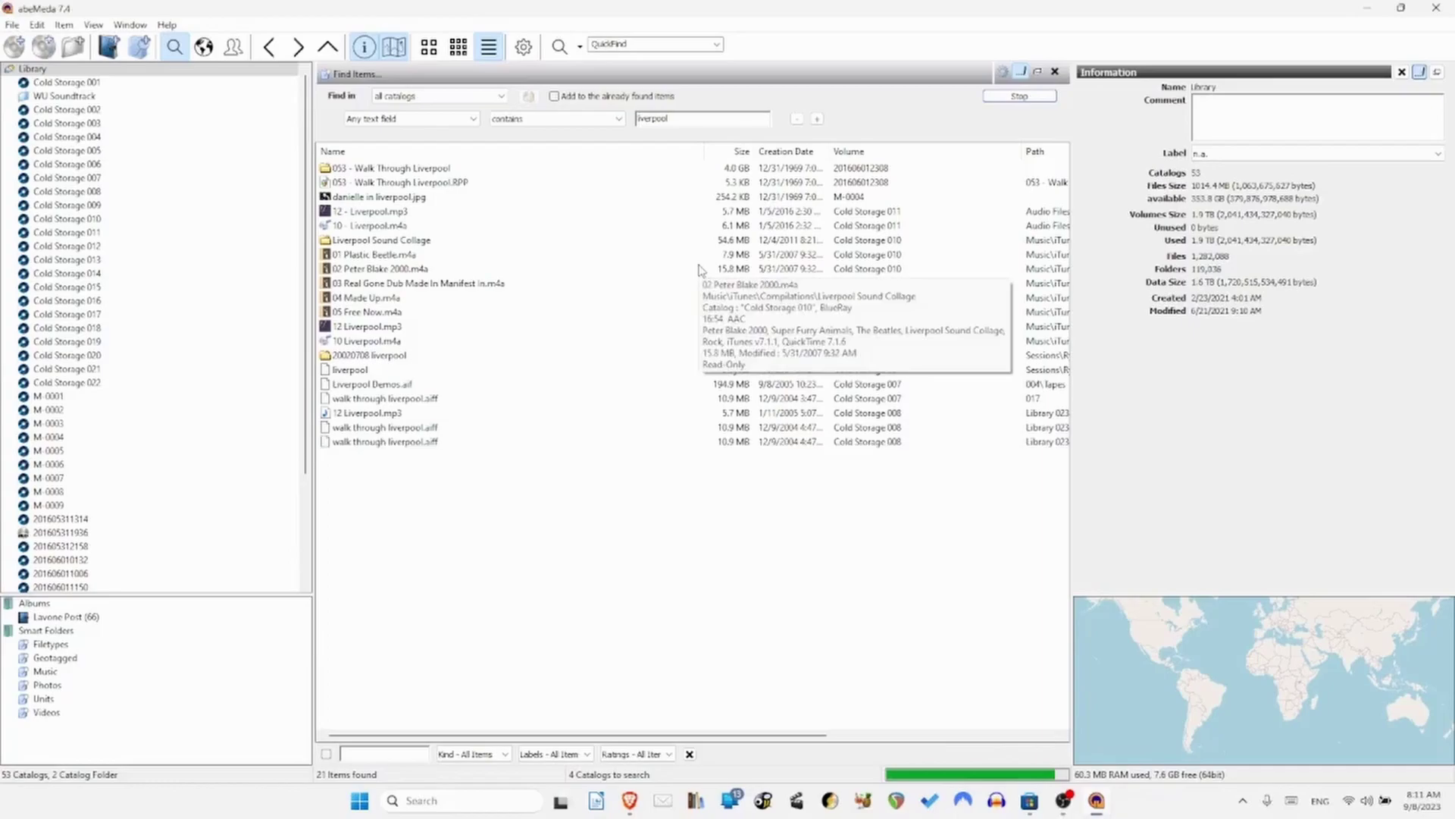
{"action": "left_click", "coordinate": [384, 356]}
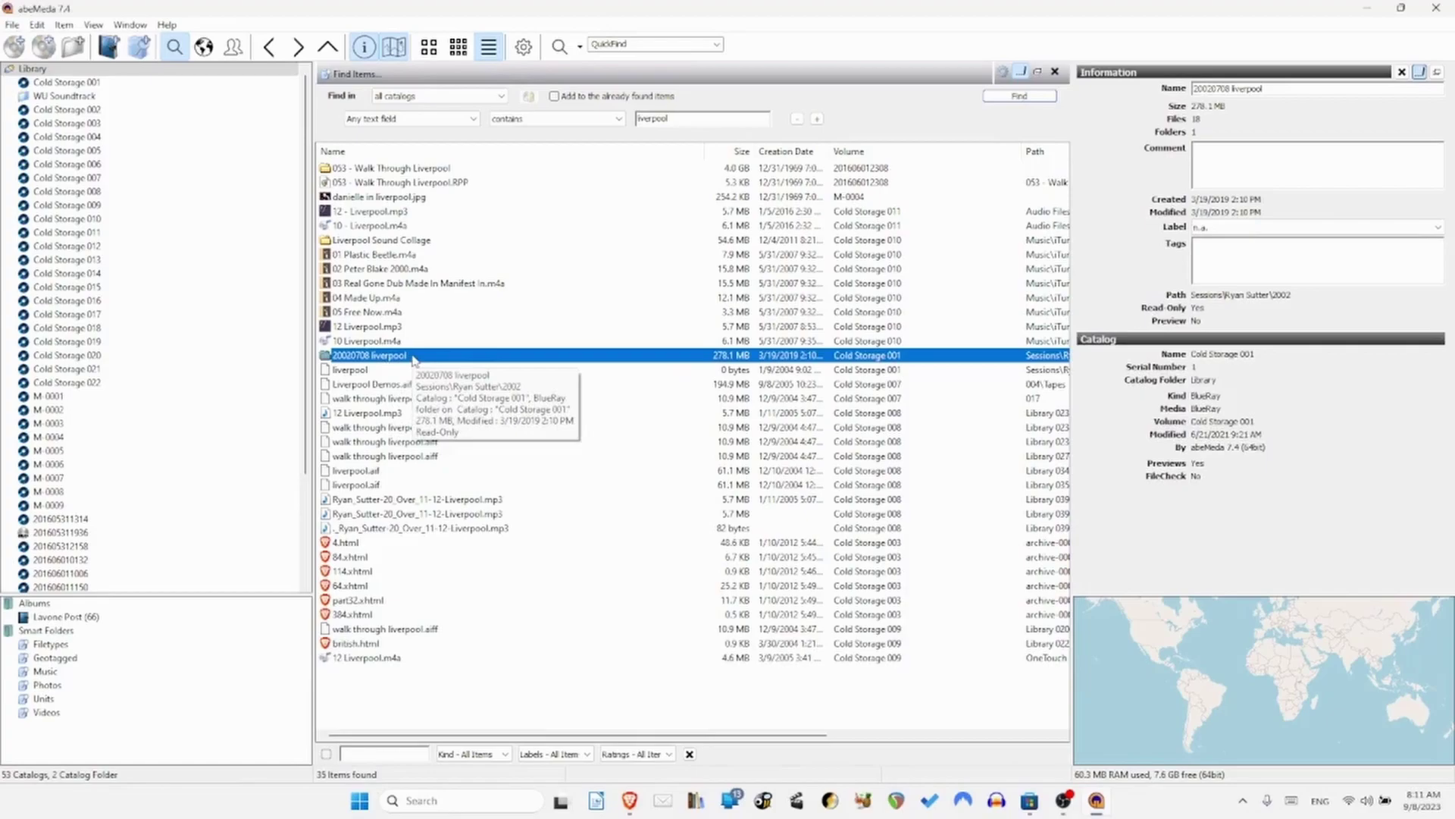
{"action": "right_click", "coordinate": [414, 359]}
{"action": "left_click", "coordinate": [487, 387]}
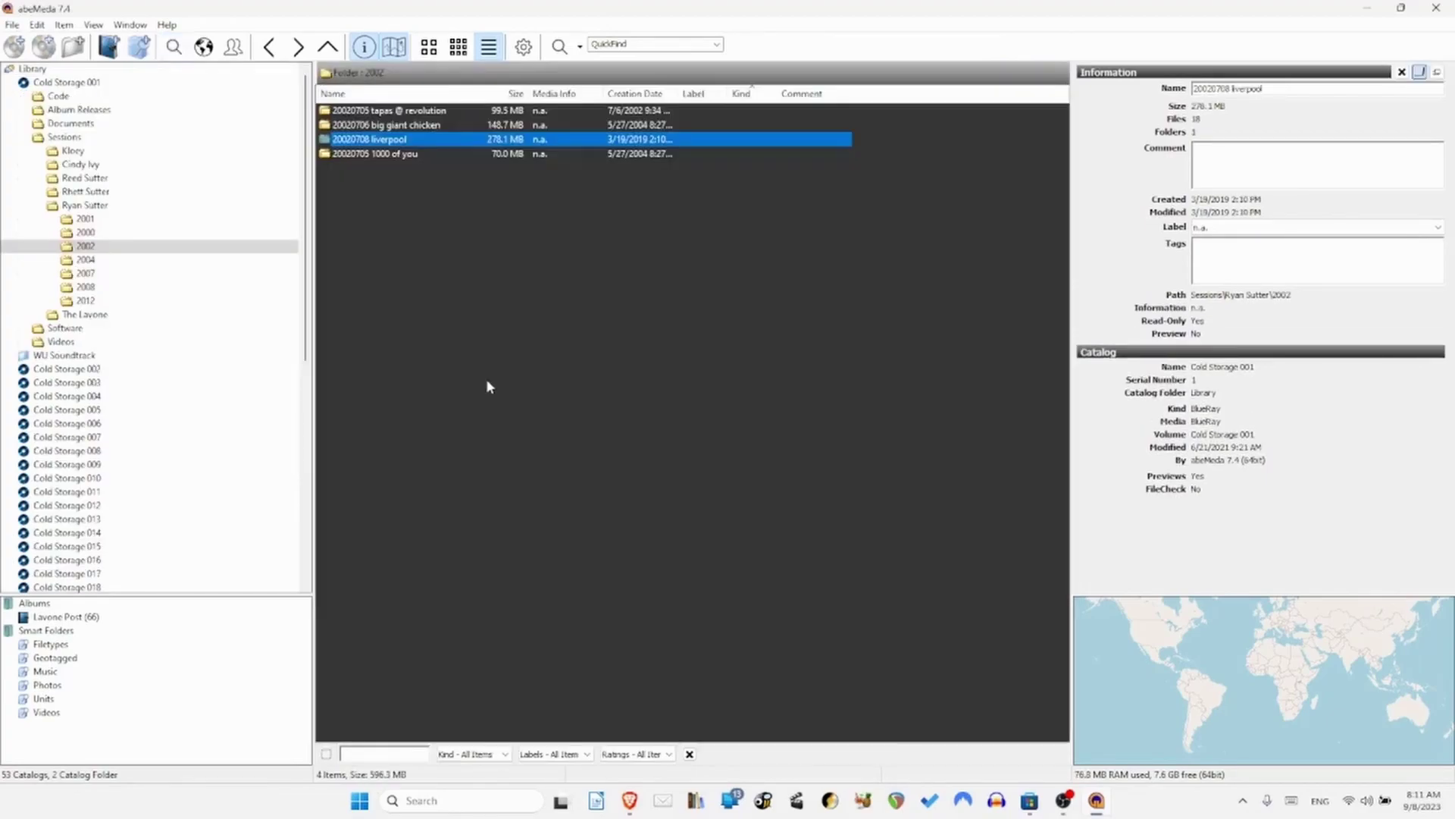
Reveal 20020708 liverpool in File Explorer, then return to abeMeda.
{"action": "right_click", "coordinate": [356, 143]}
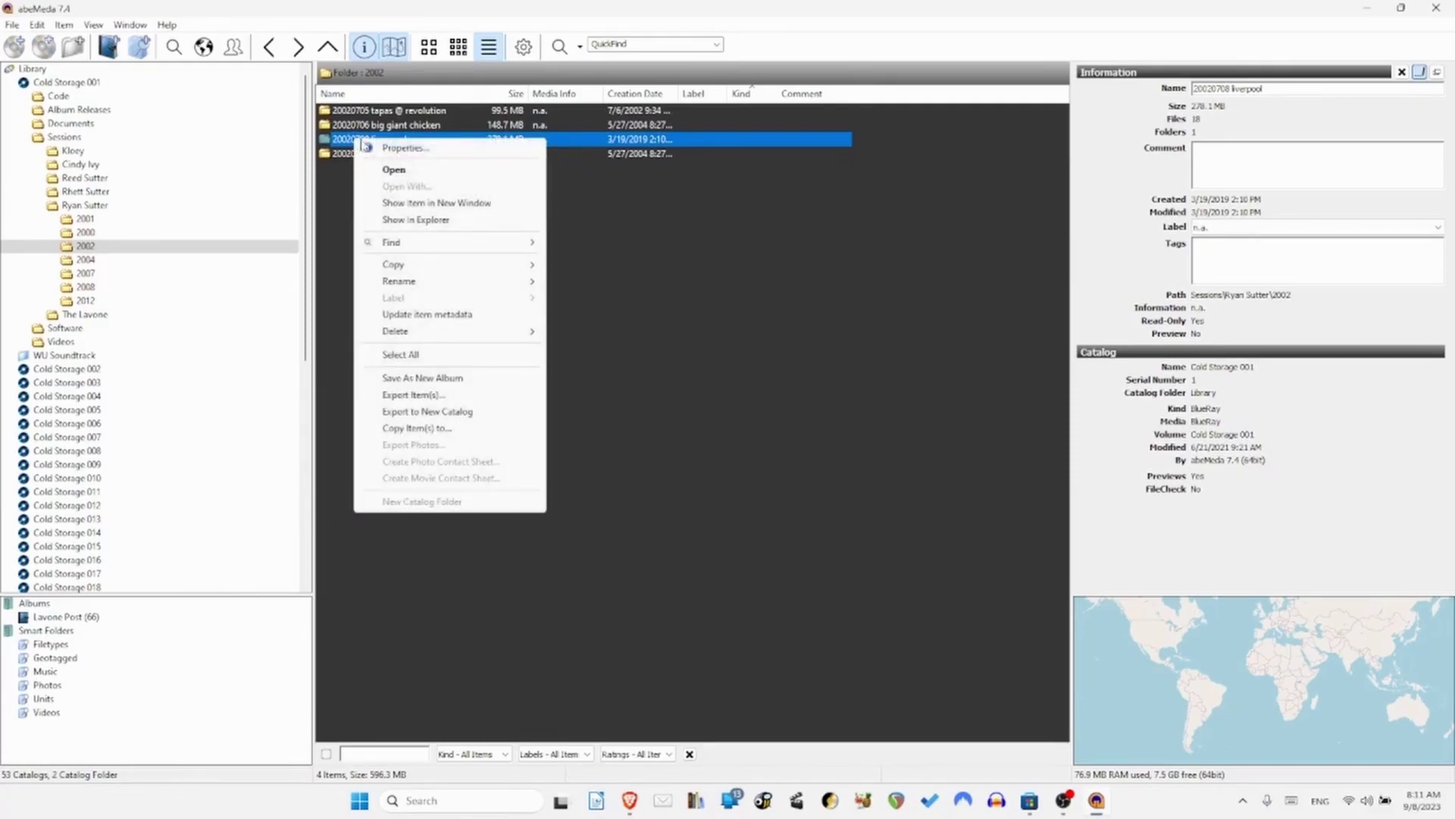
{"action": "left_click", "coordinate": [415, 219]}
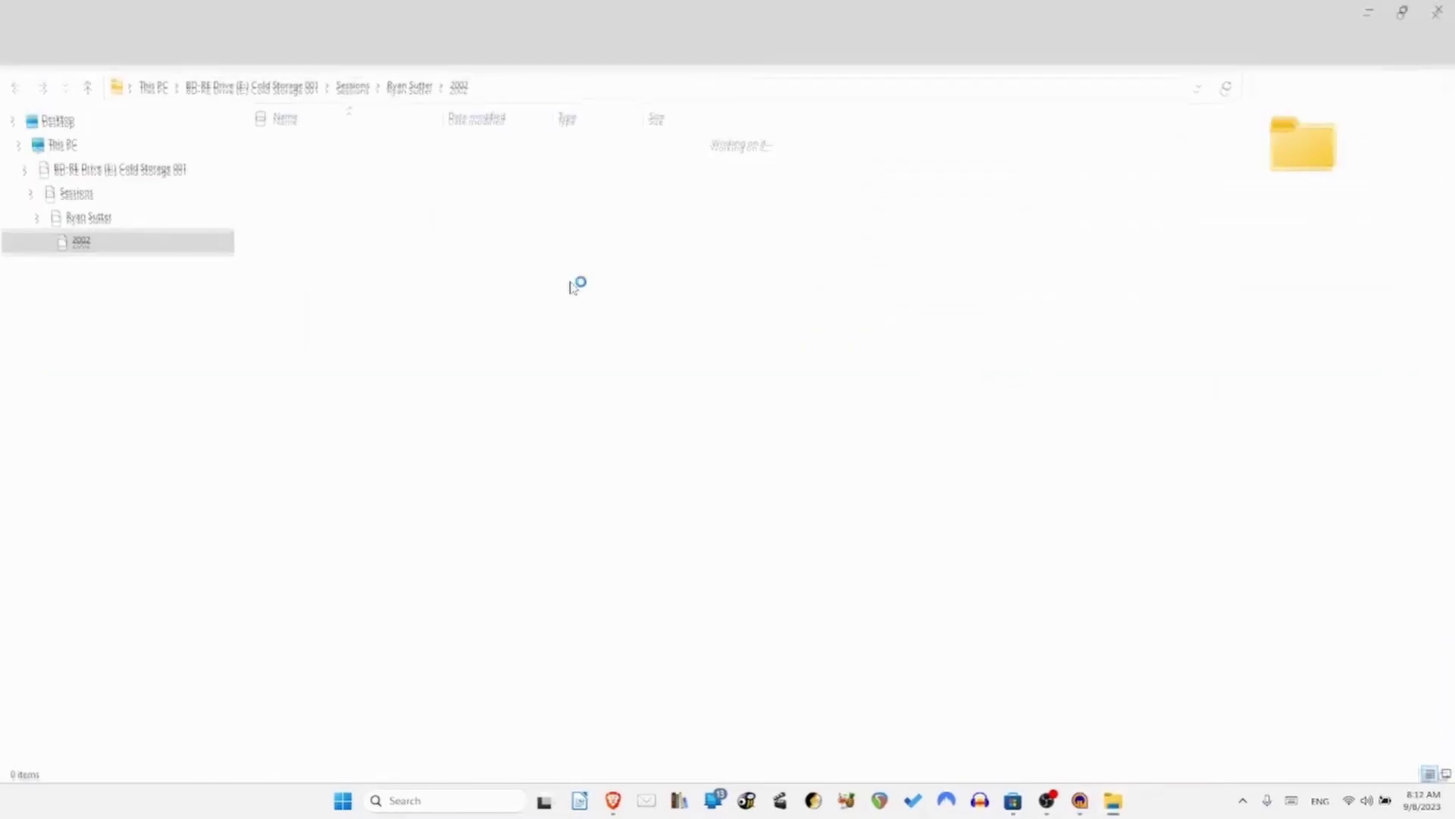
{"action": "key", "text": "alt+Tab"}
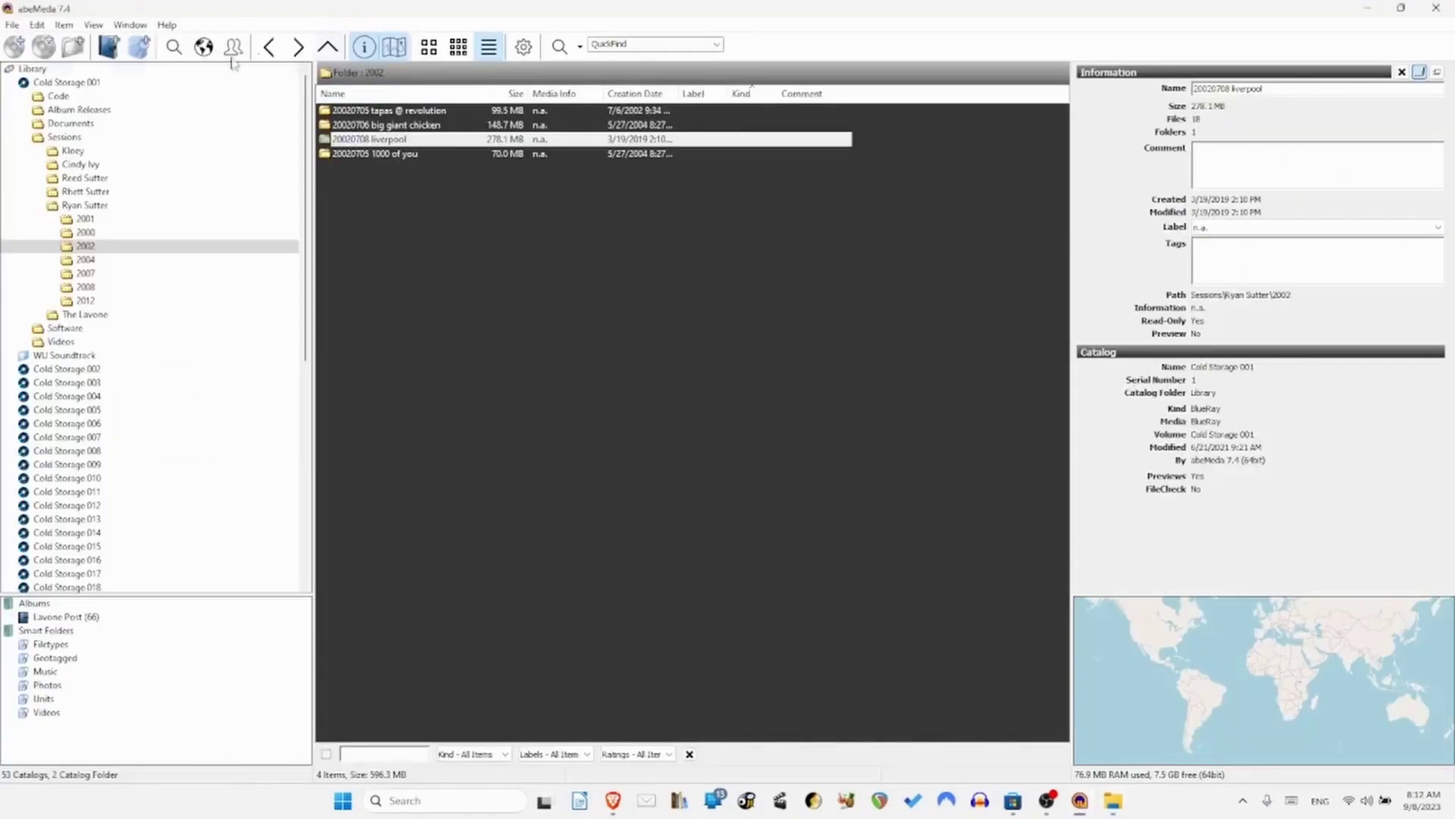
Expand the 2000–2007 year folders in the tree and list 20020708 liverpool's contents.
{"action": "mouse_move", "coordinate": [62, 90]}
{"action": "left_click", "coordinate": [55, 249]}
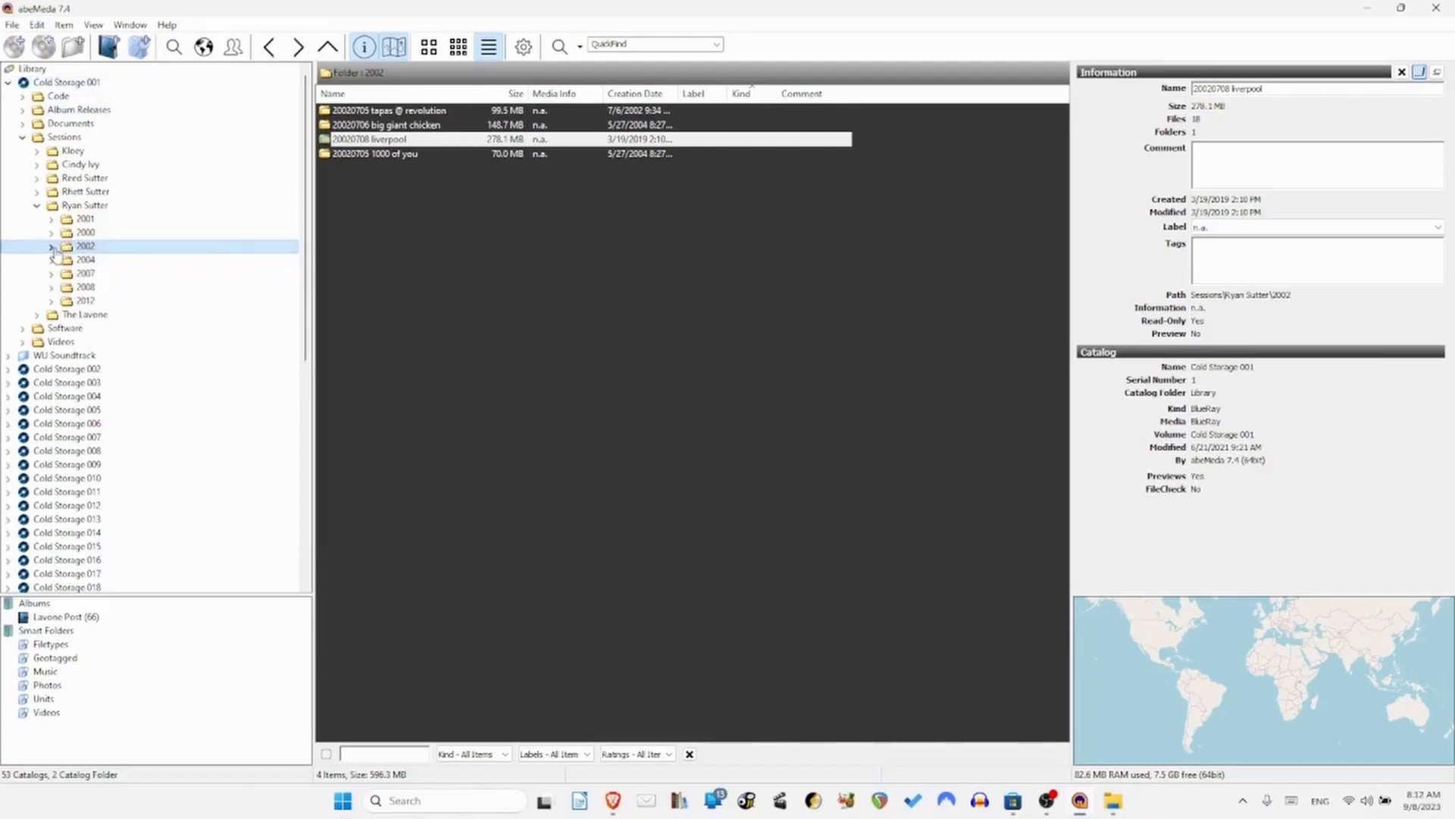
{"action": "left_click", "coordinate": [51, 218]}
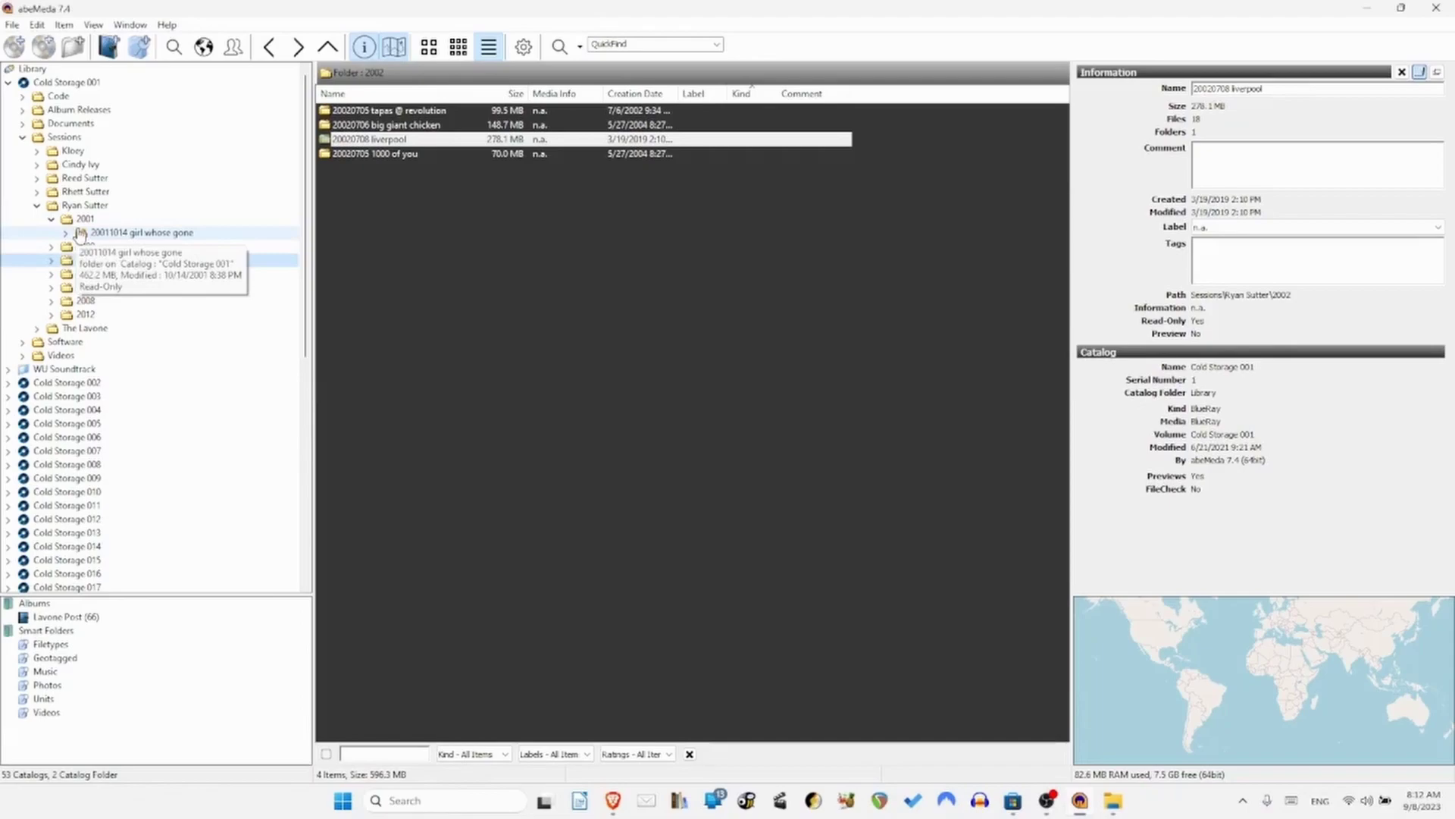
{"action": "left_click", "coordinate": [51, 260]}
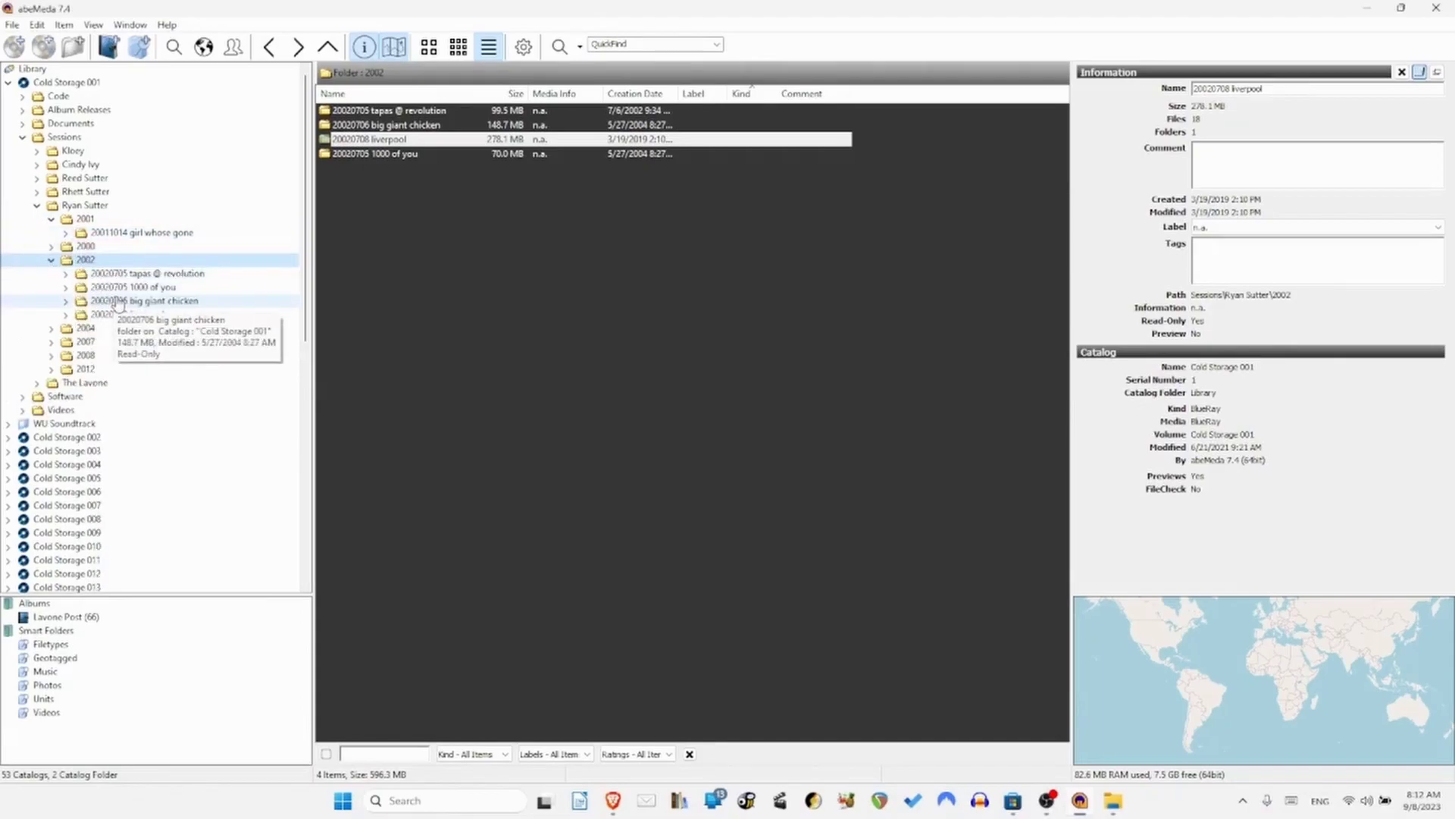
{"action": "left_click", "coordinate": [51, 247]}
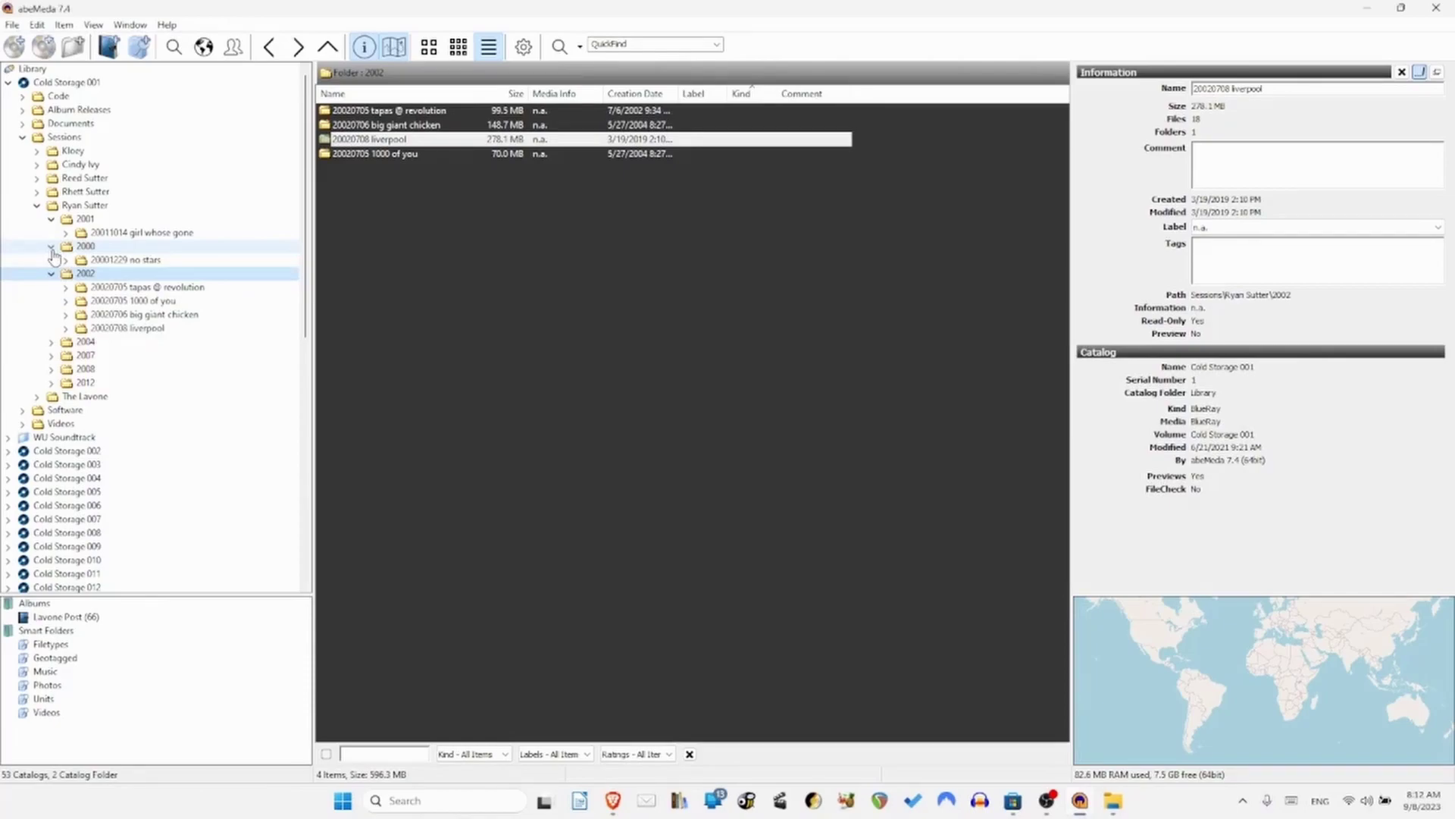
{"action": "left_click", "coordinate": [50, 247]}
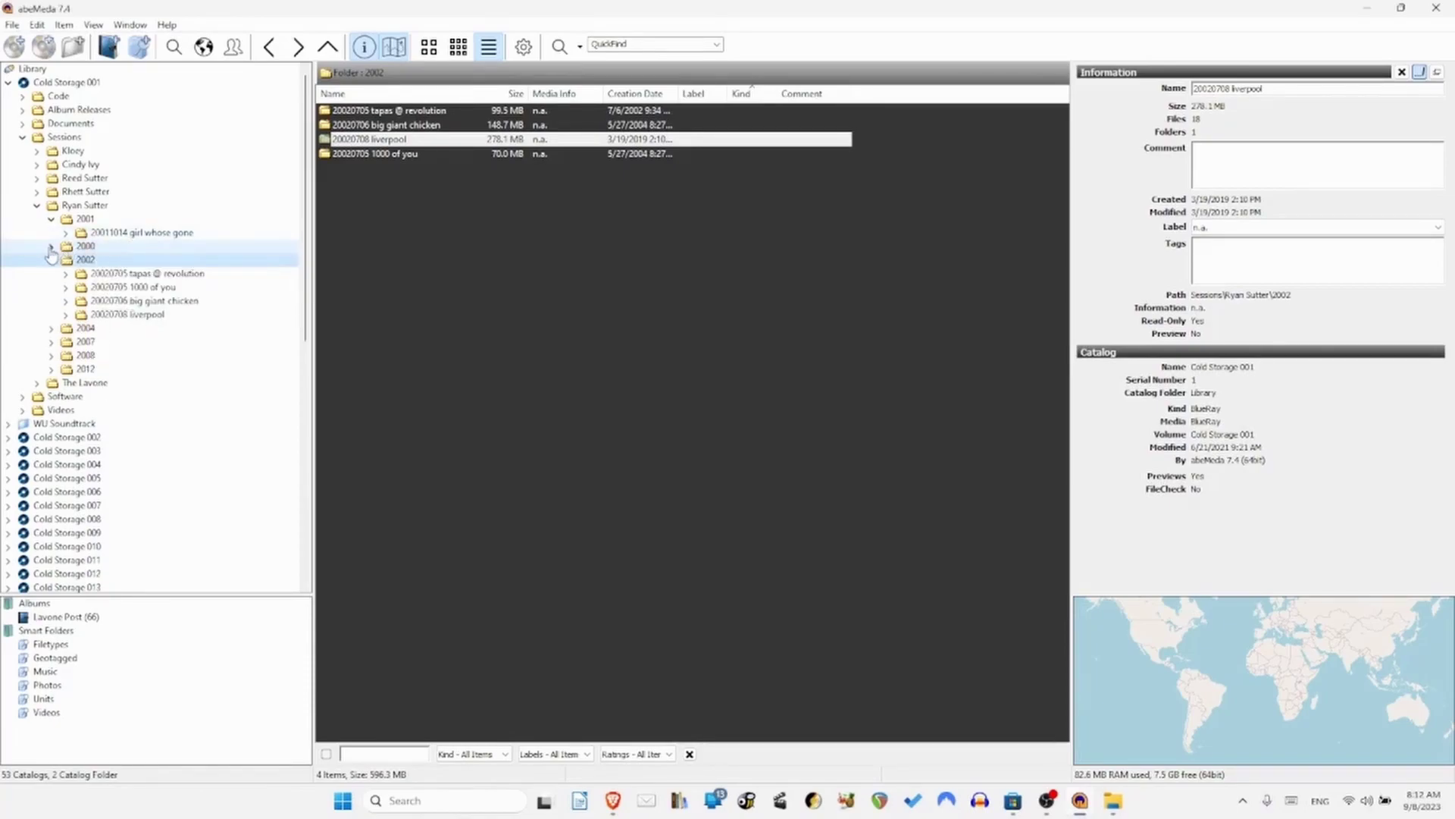
{"action": "left_click", "coordinate": [50, 246]}
{"action": "left_click", "coordinate": [51, 342]}
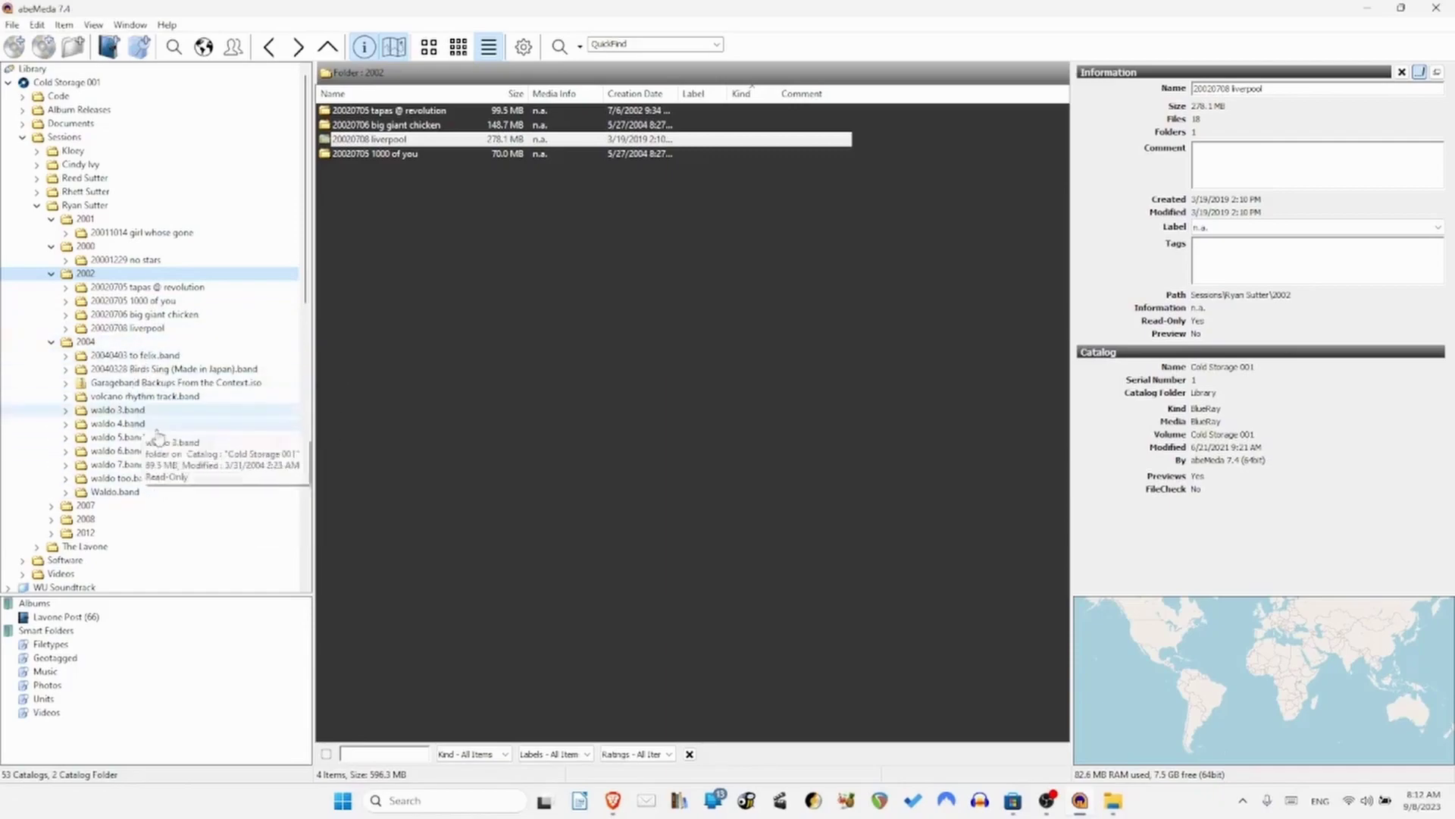
{"action": "left_click", "coordinate": [51, 506]}
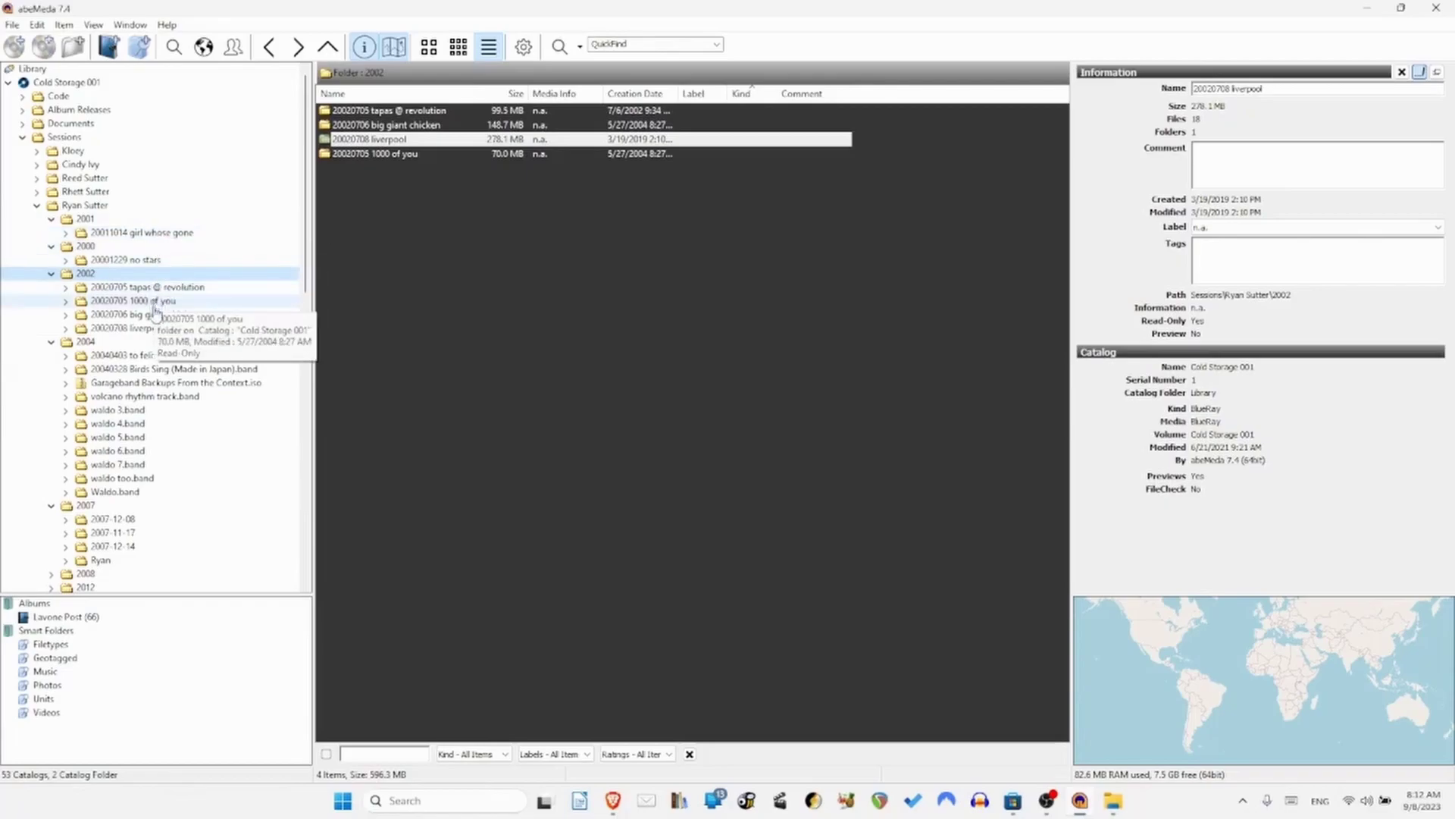
{"action": "left_click", "coordinate": [139, 327]}
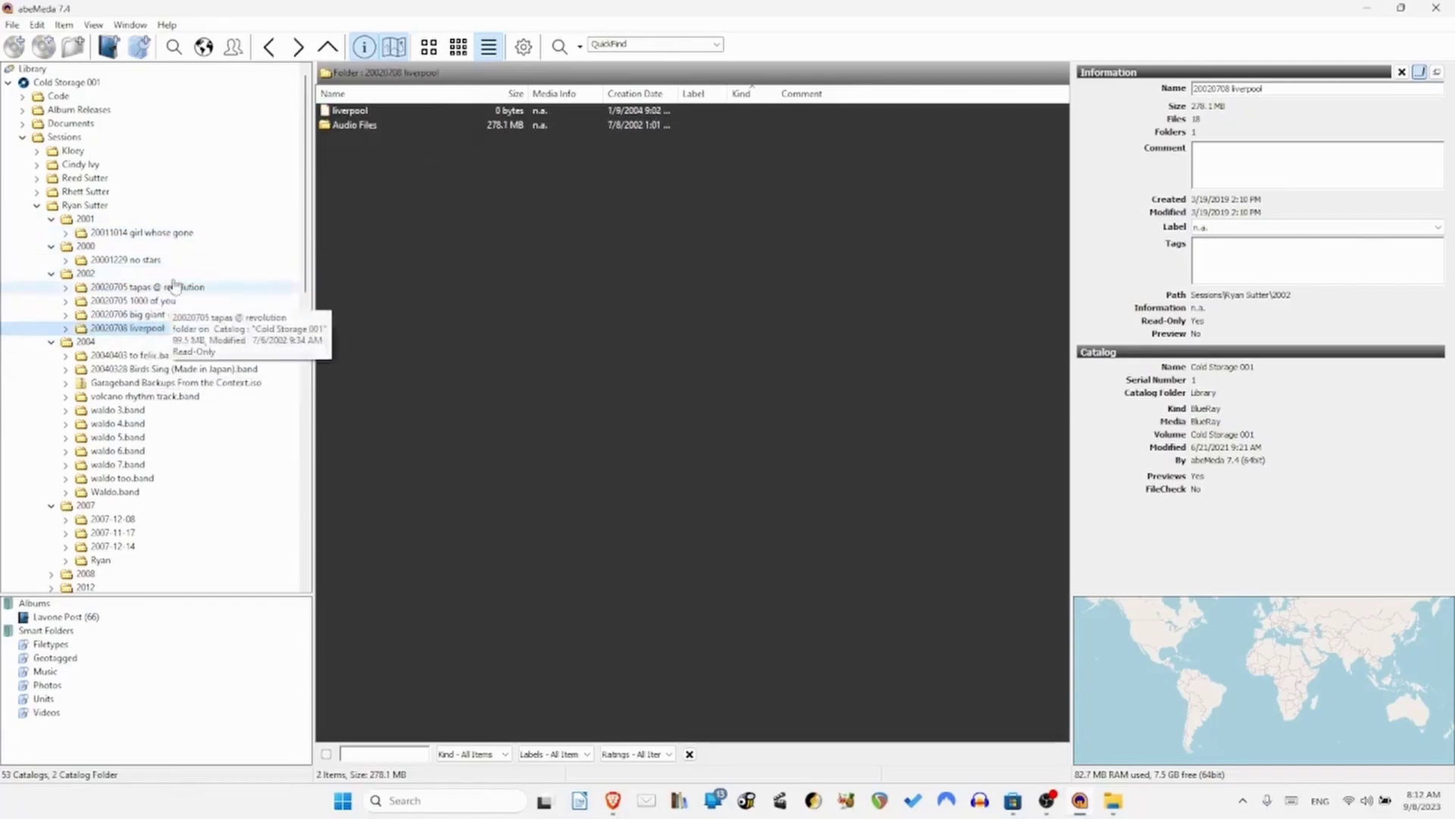
{"action": "left_click", "coordinate": [177, 233]}
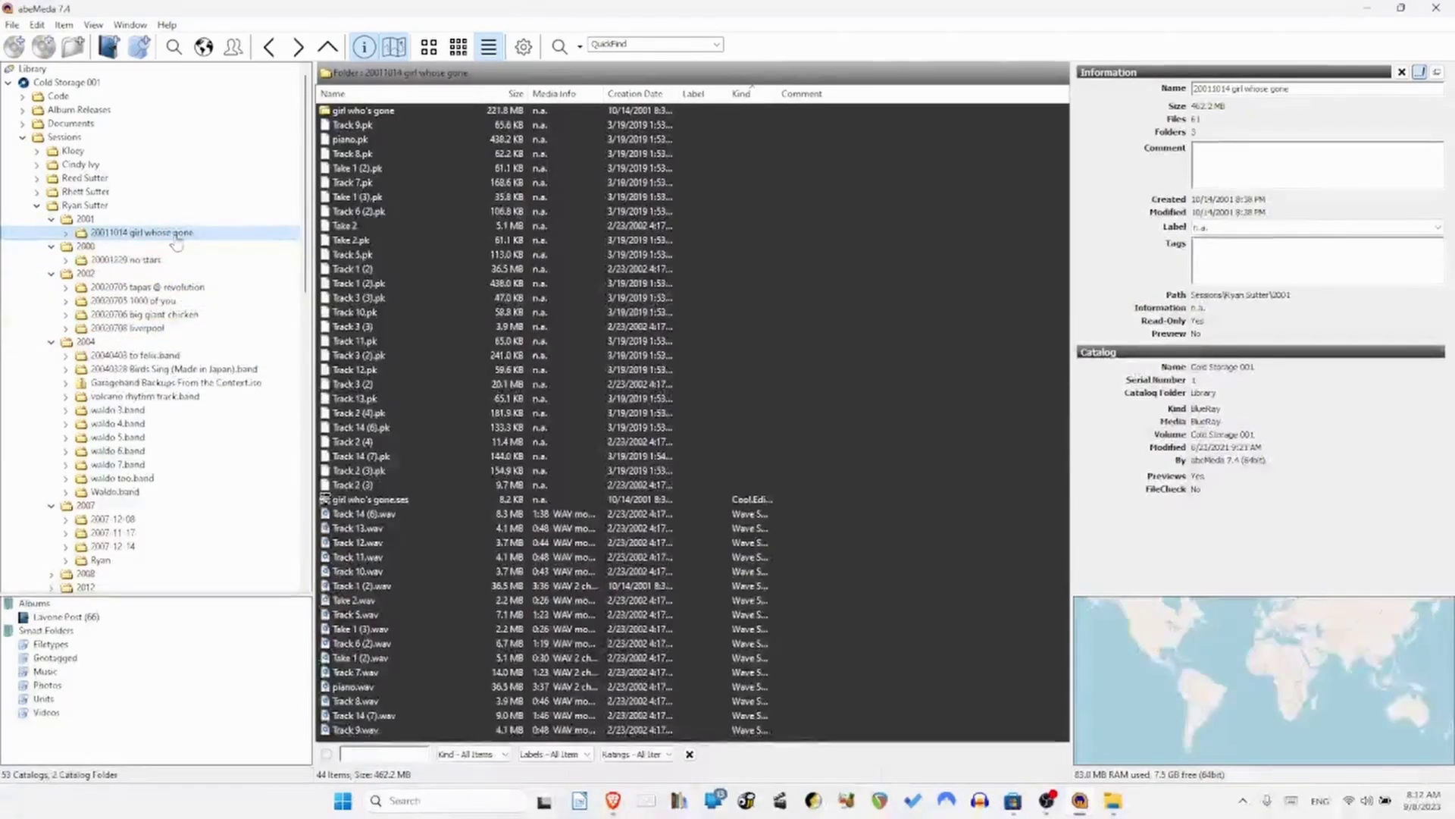
{"action": "left_click", "coordinate": [127, 331]}
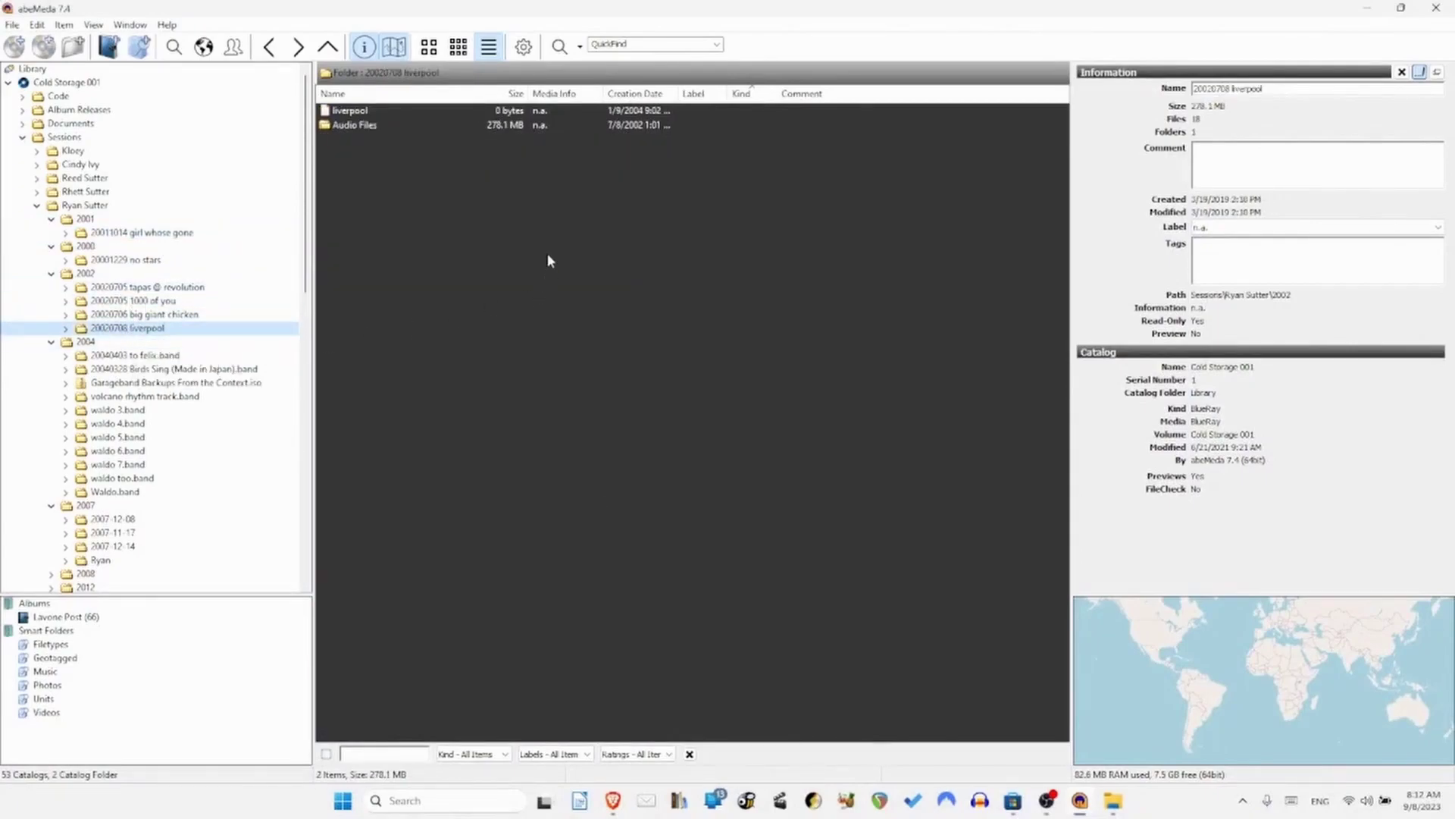
Copy 20020708 liverpool into the Desktop folder The Message Will Be Kept (2023 Version).
{"action": "double_click", "coordinate": [215, 334]}
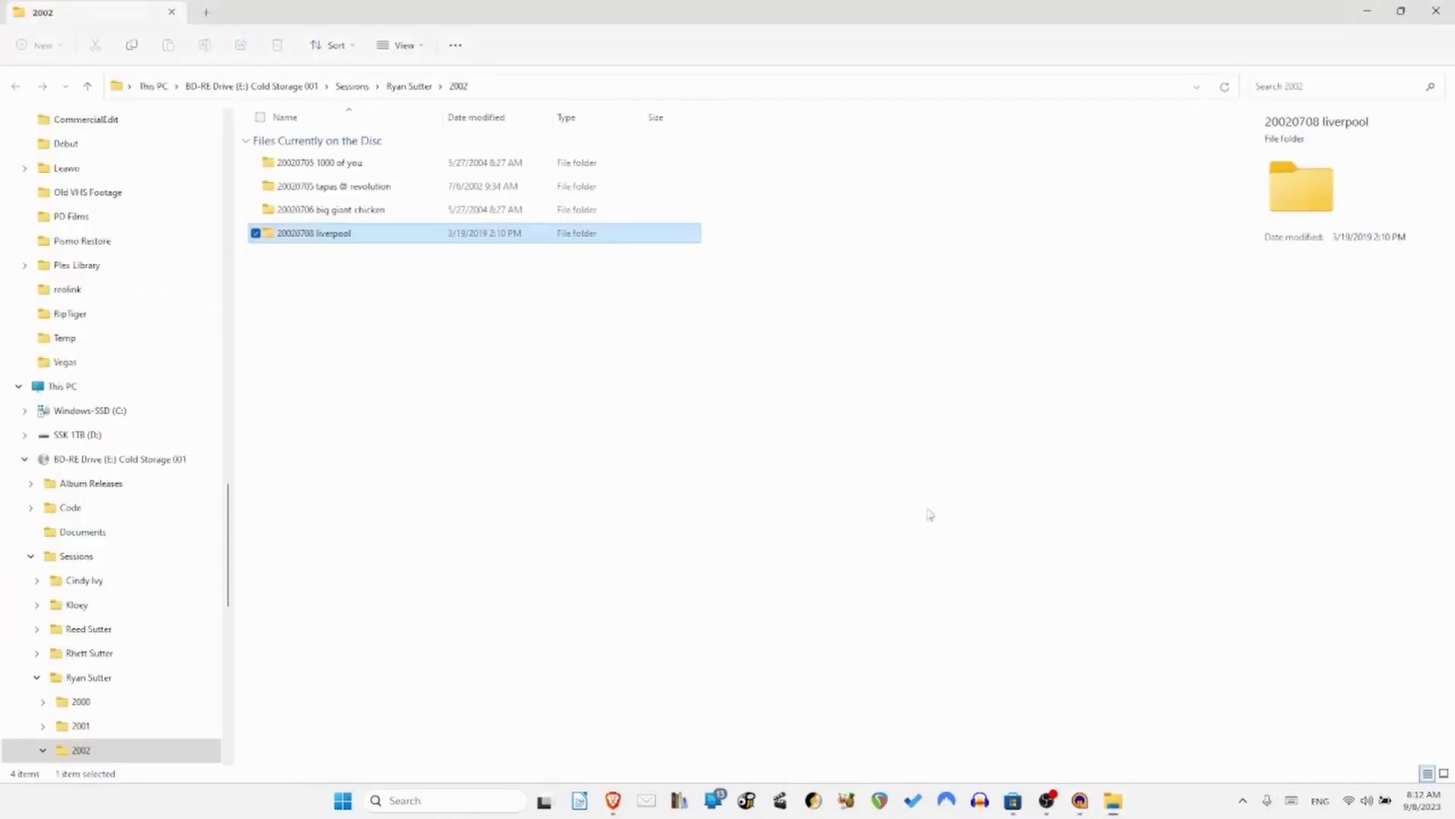
{"action": "right_click", "coordinate": [357, 243]}
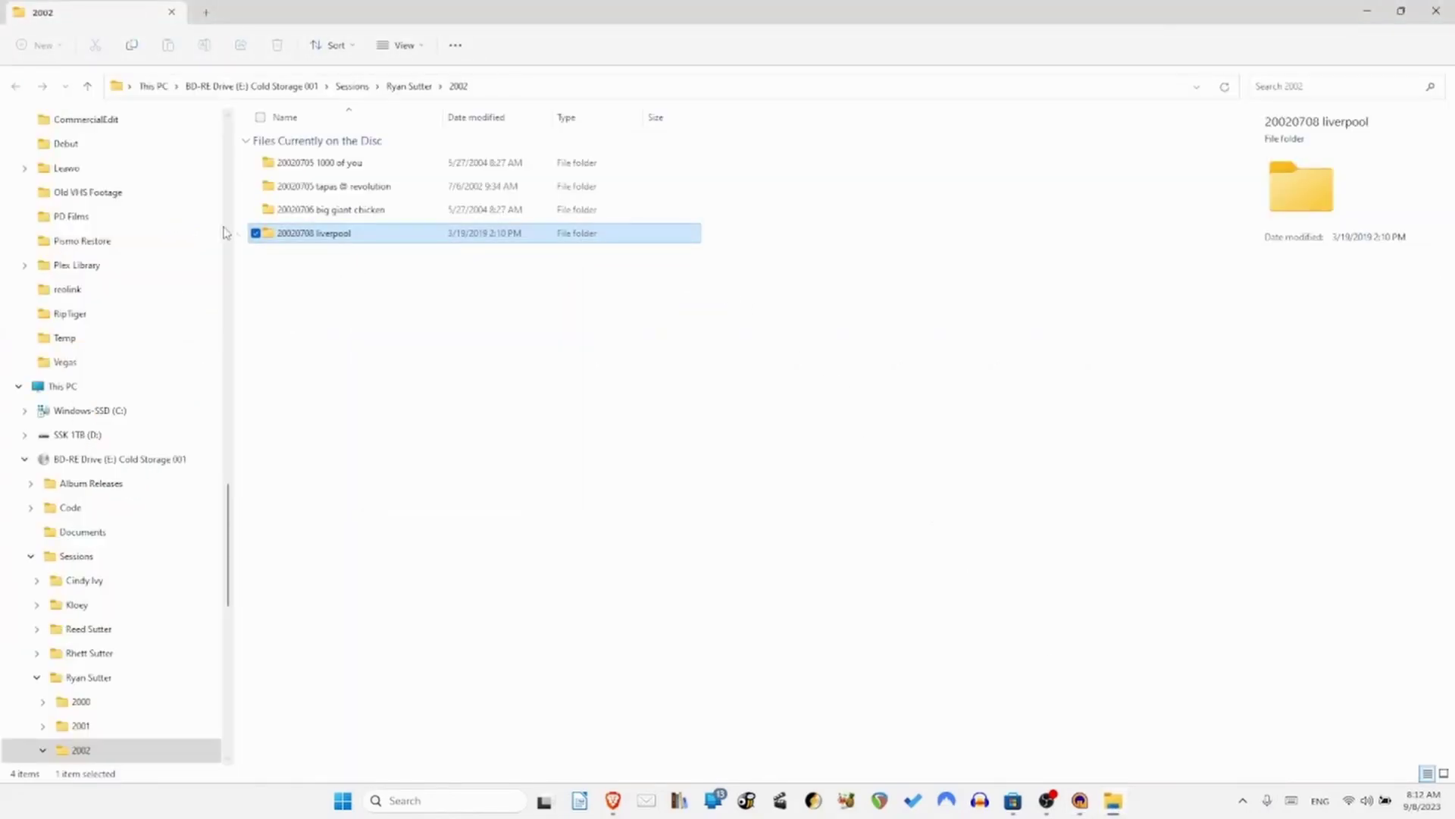
{"action": "left_click", "coordinate": [231, 148]}
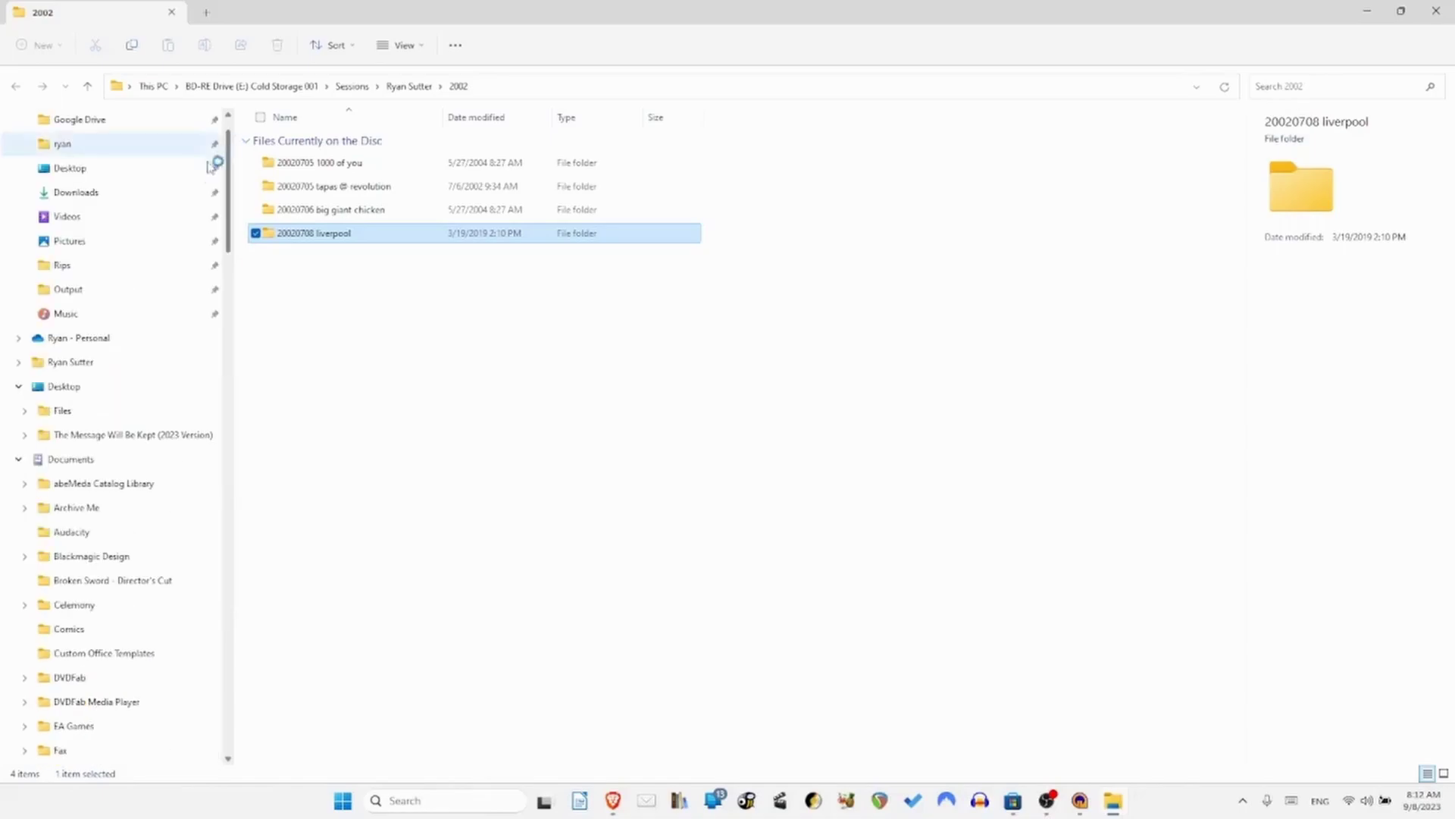
{"action": "left_click", "coordinate": [127, 172]}
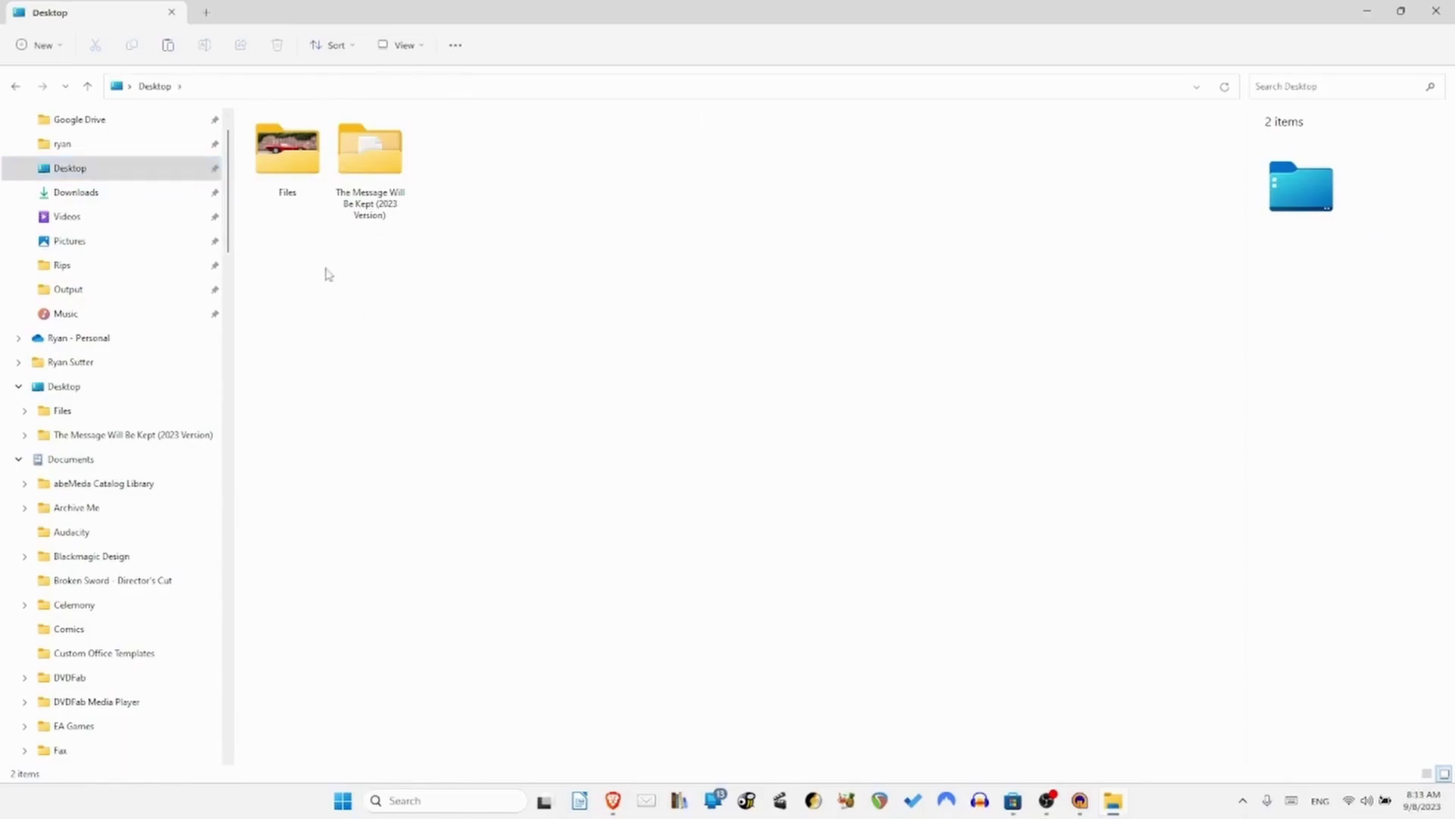
{"action": "double_click", "coordinate": [390, 173]}
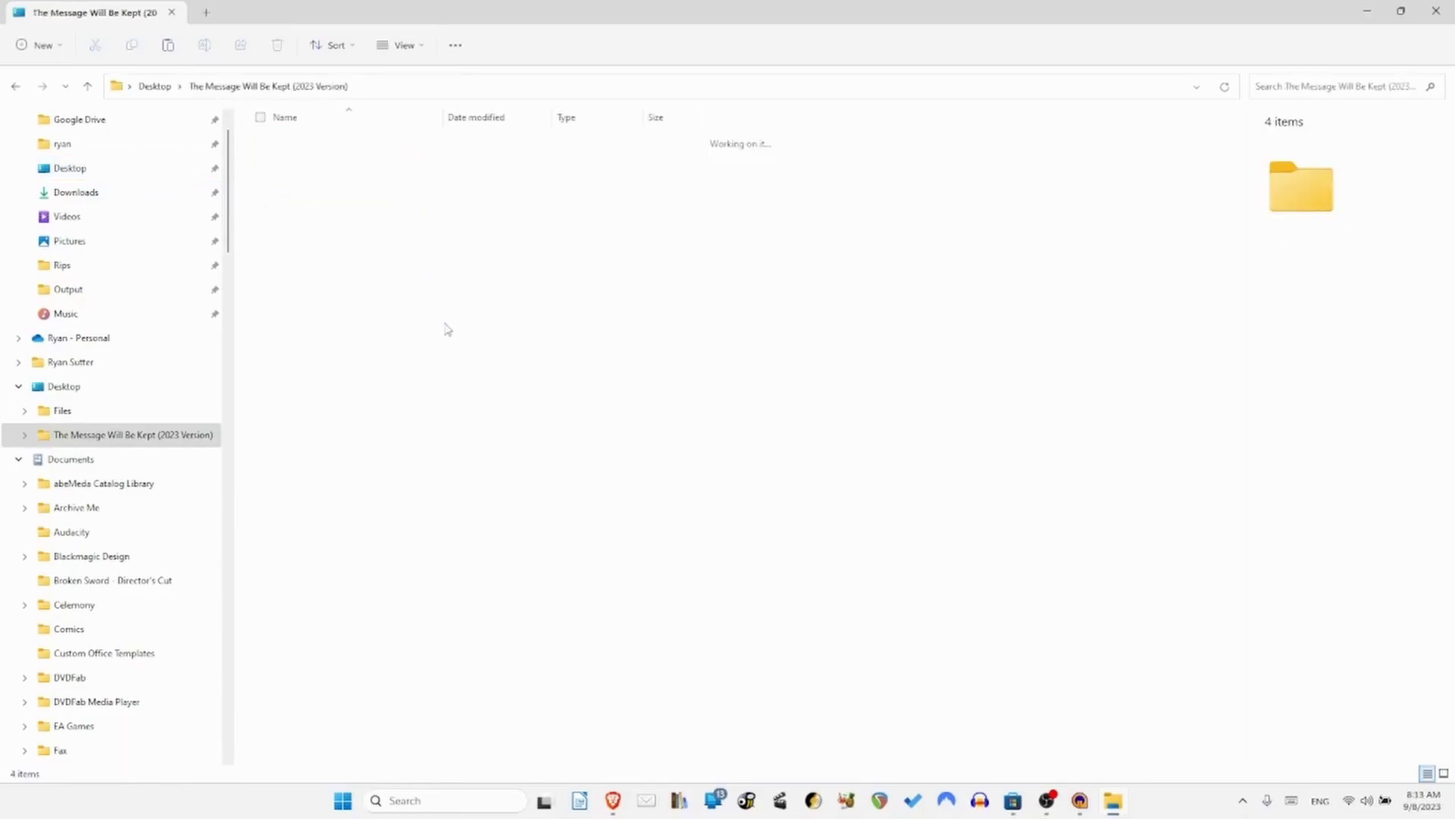
{"action": "left_click", "coordinate": [170, 47]}
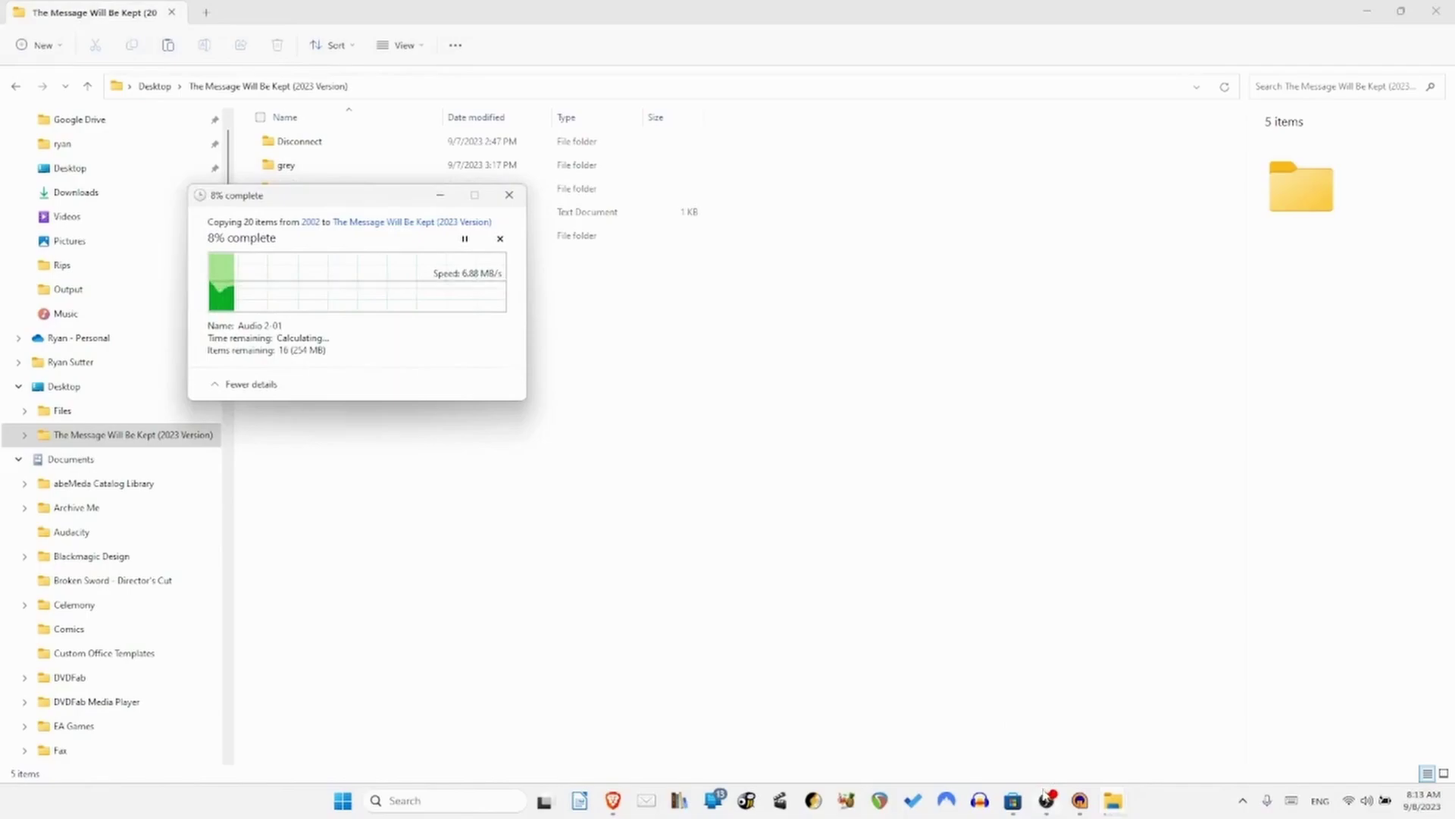
From abeMeda's 2001 folder, show 20011014 girl whose gone in File Explorer.
{"action": "left_click", "coordinate": [1078, 797]}
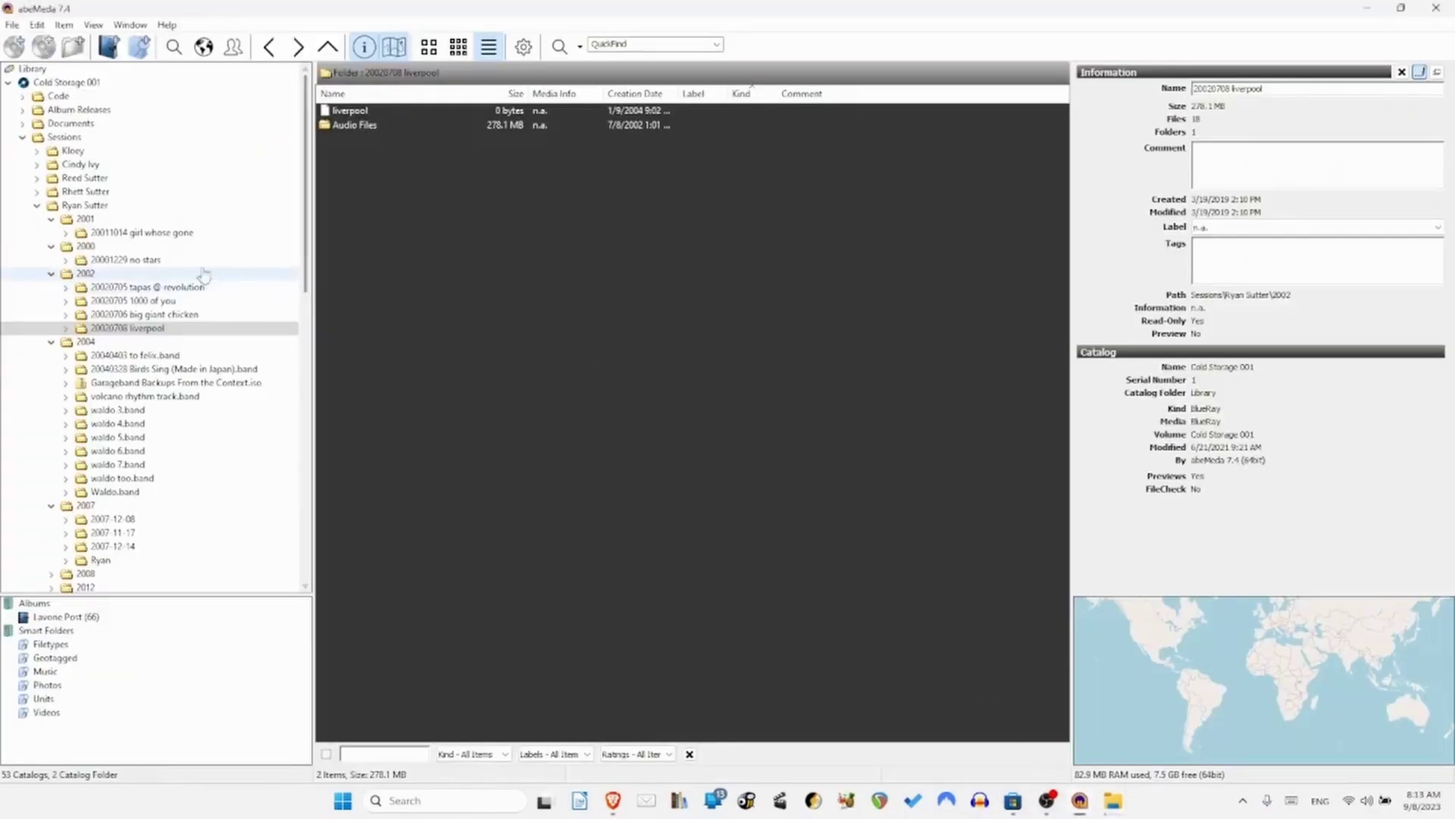
{"action": "left_click", "coordinate": [154, 220]}
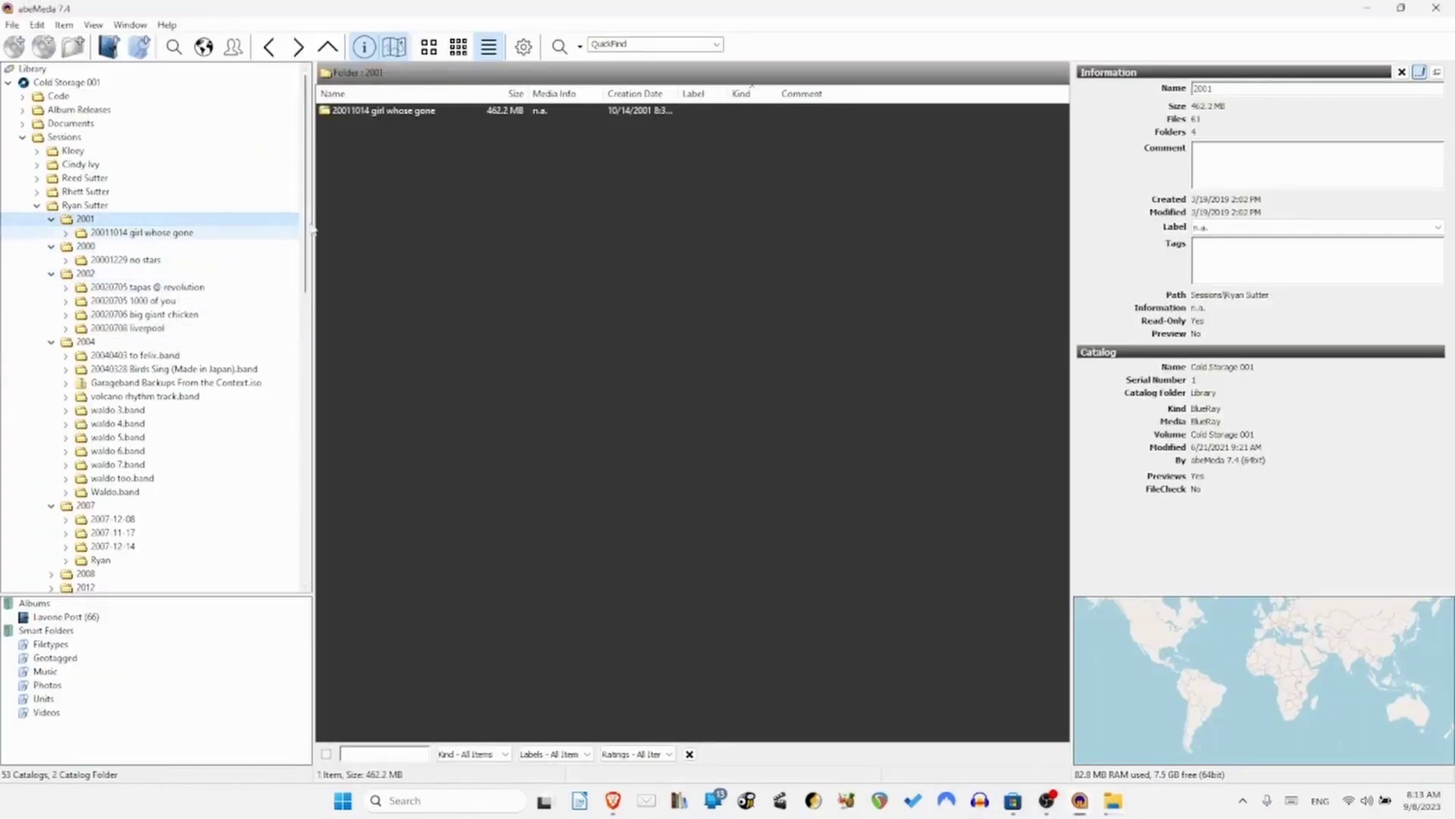
{"action": "right_click", "coordinate": [389, 107]}
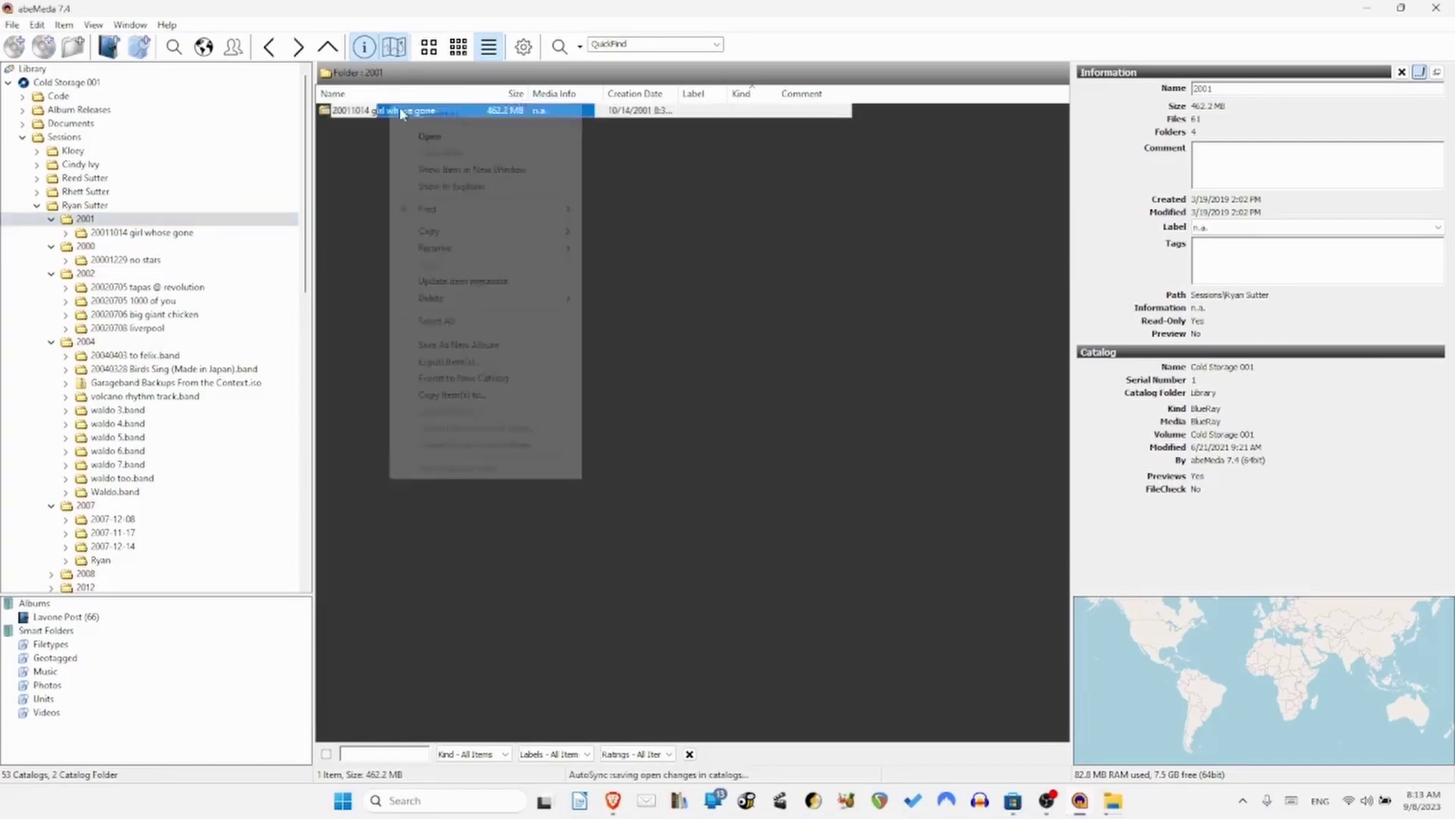
{"action": "left_click", "coordinate": [448, 186]}
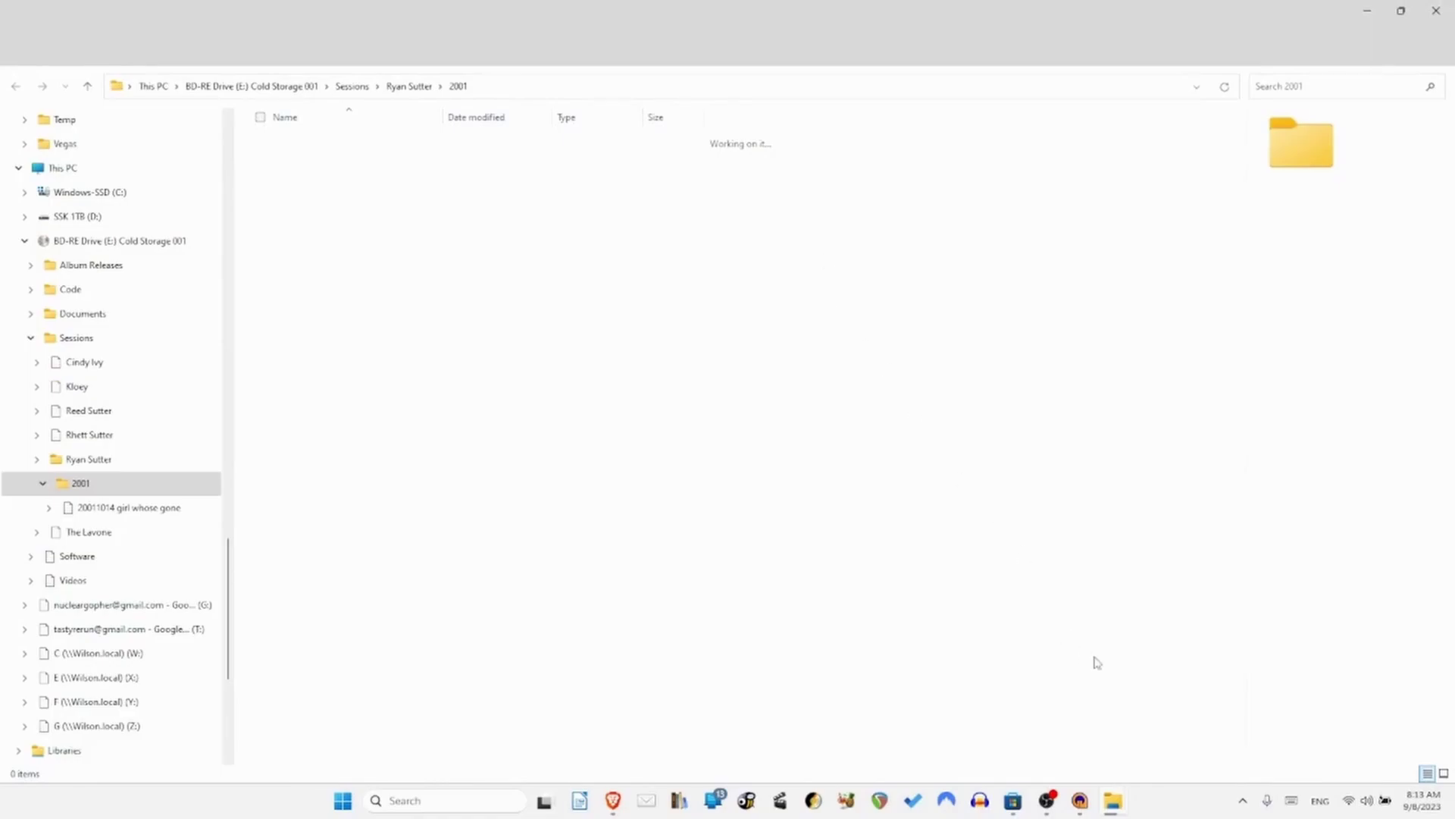
Check the liverpool copy's progress, then return to the disc's 2001 folder window.
{"action": "mouse_move", "coordinate": [1114, 804]}
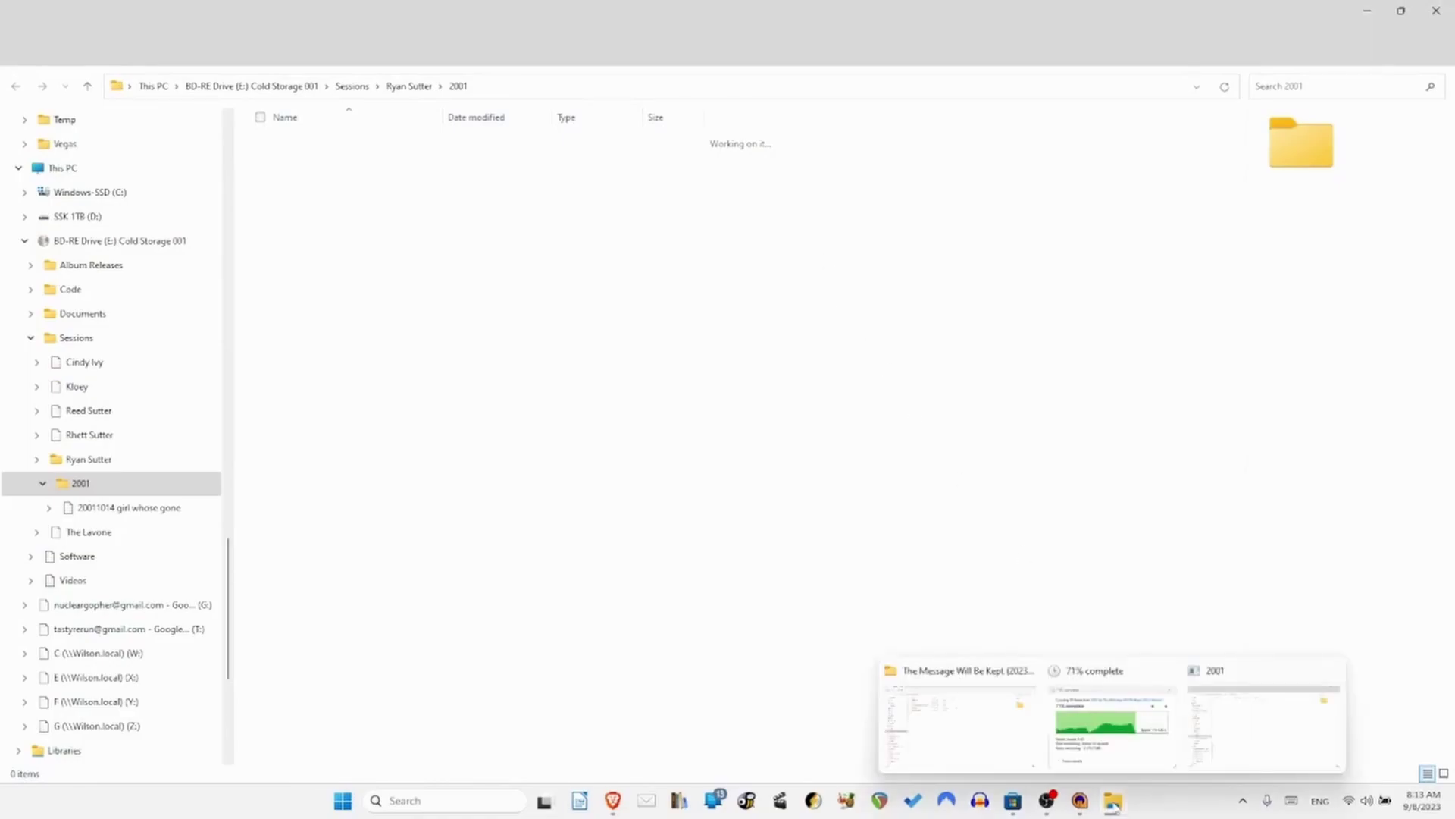
{"action": "left_click", "coordinate": [1148, 725]}
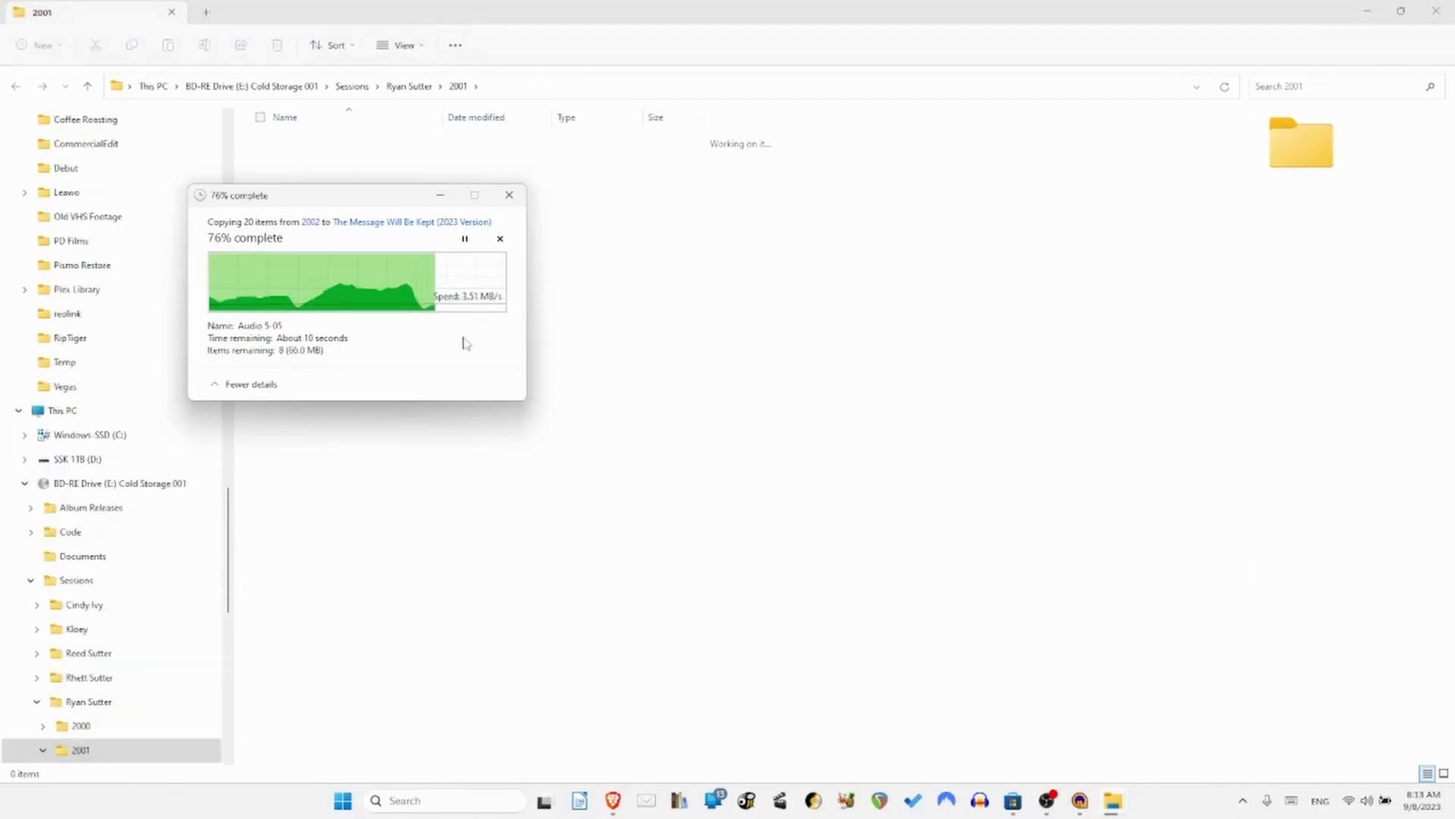
{"action": "left_click", "coordinate": [618, 28]}
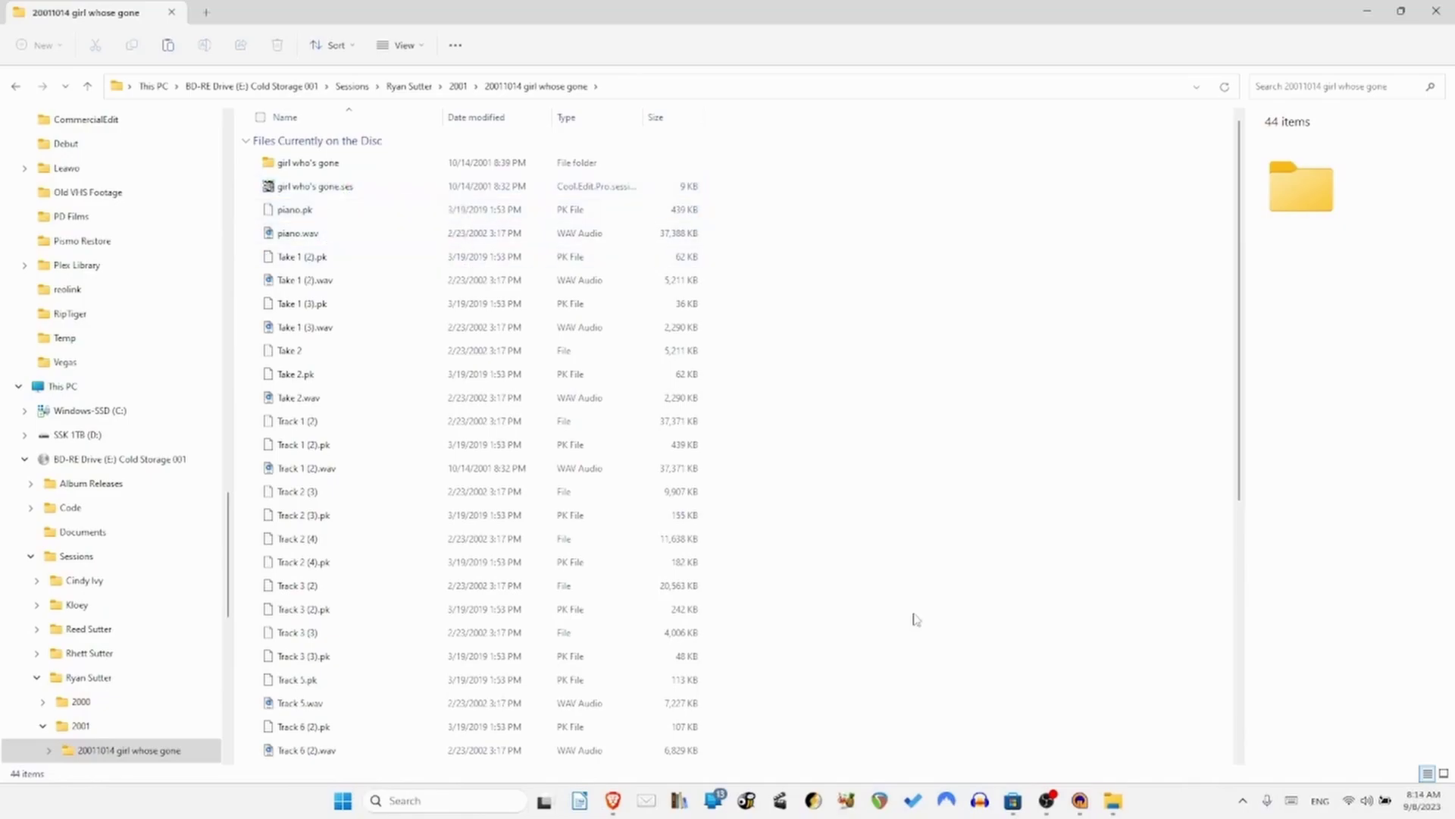
Switch to the 20011014 girl whose gone window, then to The Message Will Be Kept window.
{"action": "mouse_move", "coordinate": [1115, 811]}
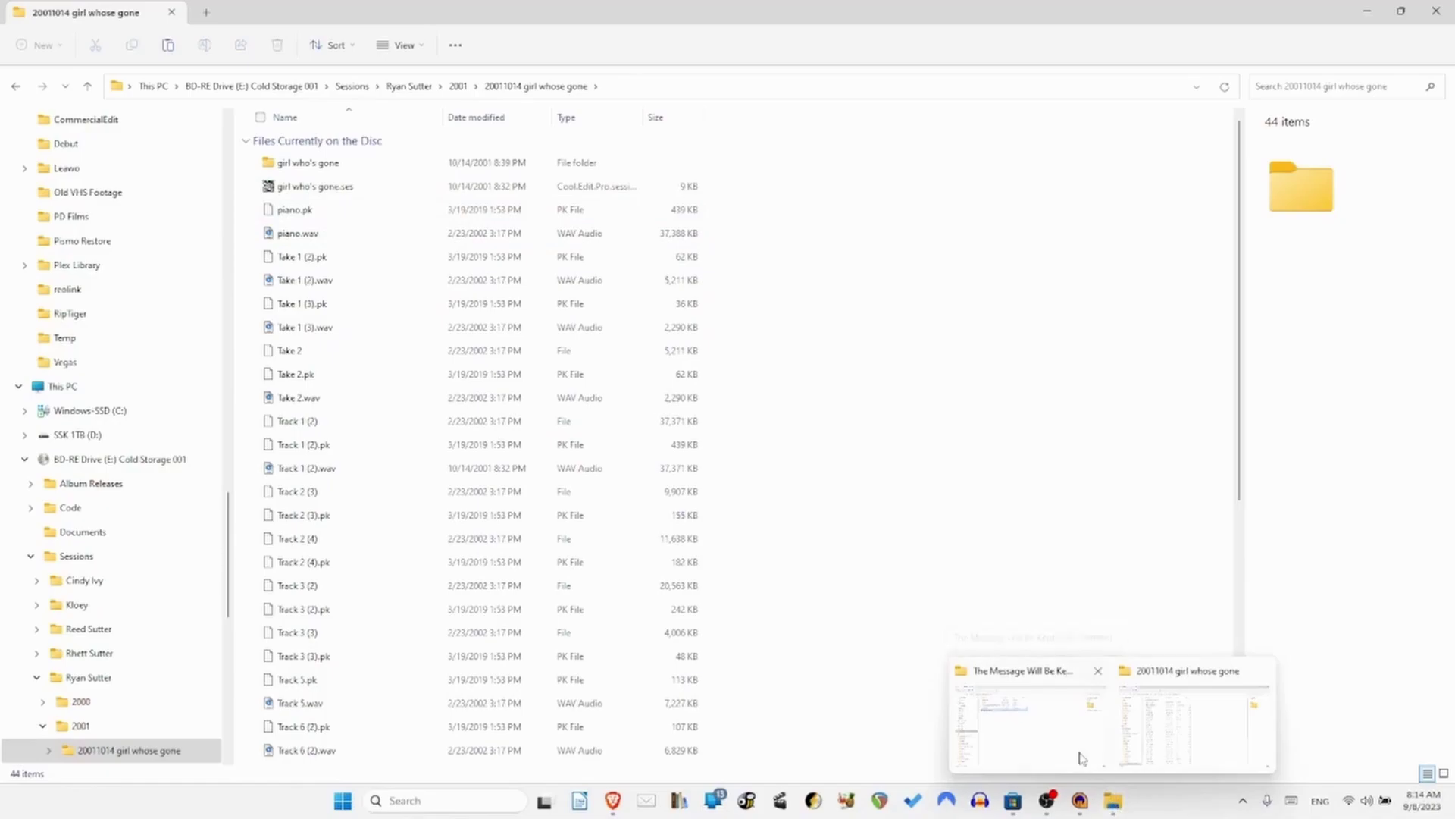
{"action": "mouse_move", "coordinate": [1072, 753]}
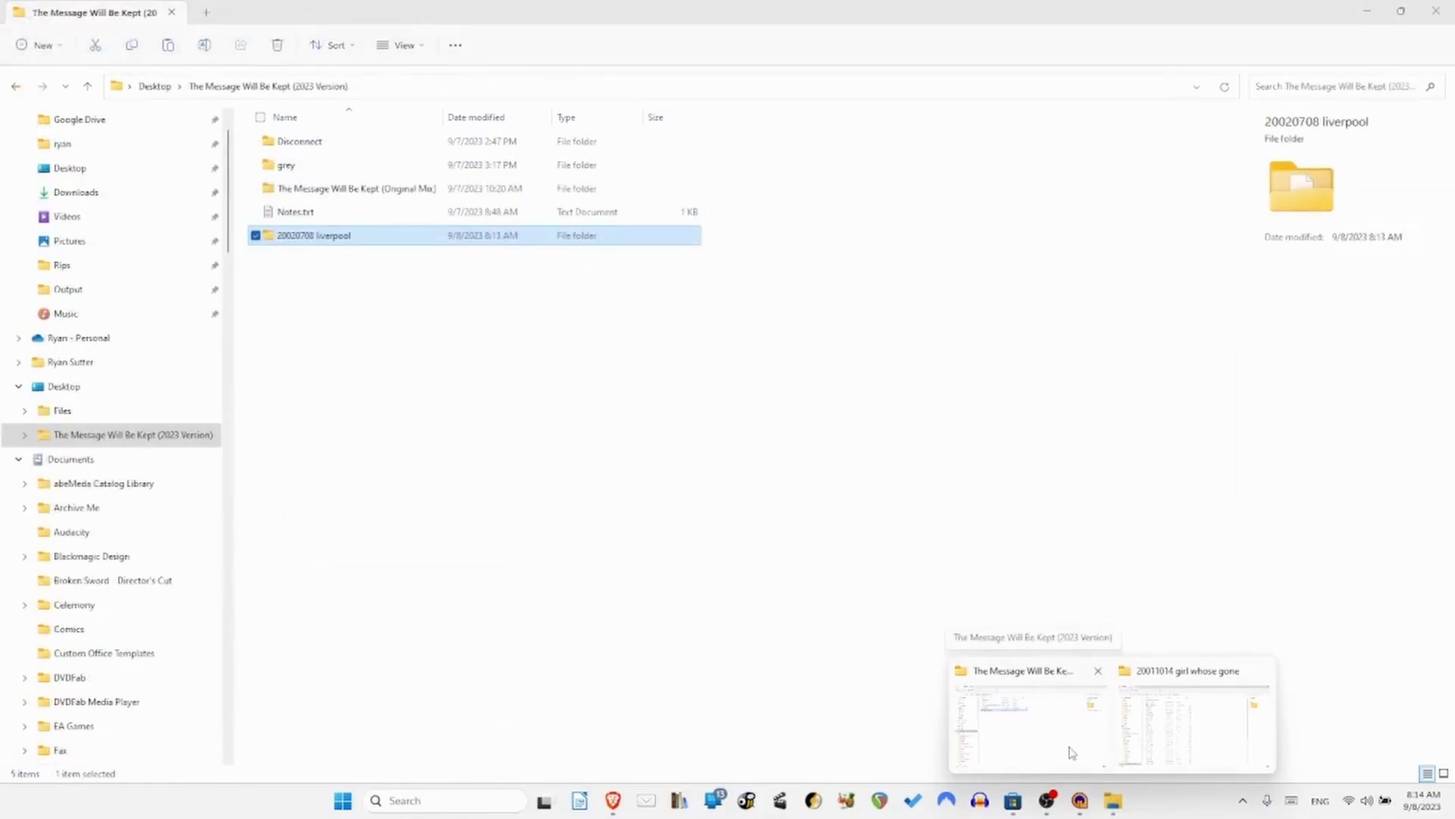
{"action": "left_click", "coordinate": [1101, 757]}
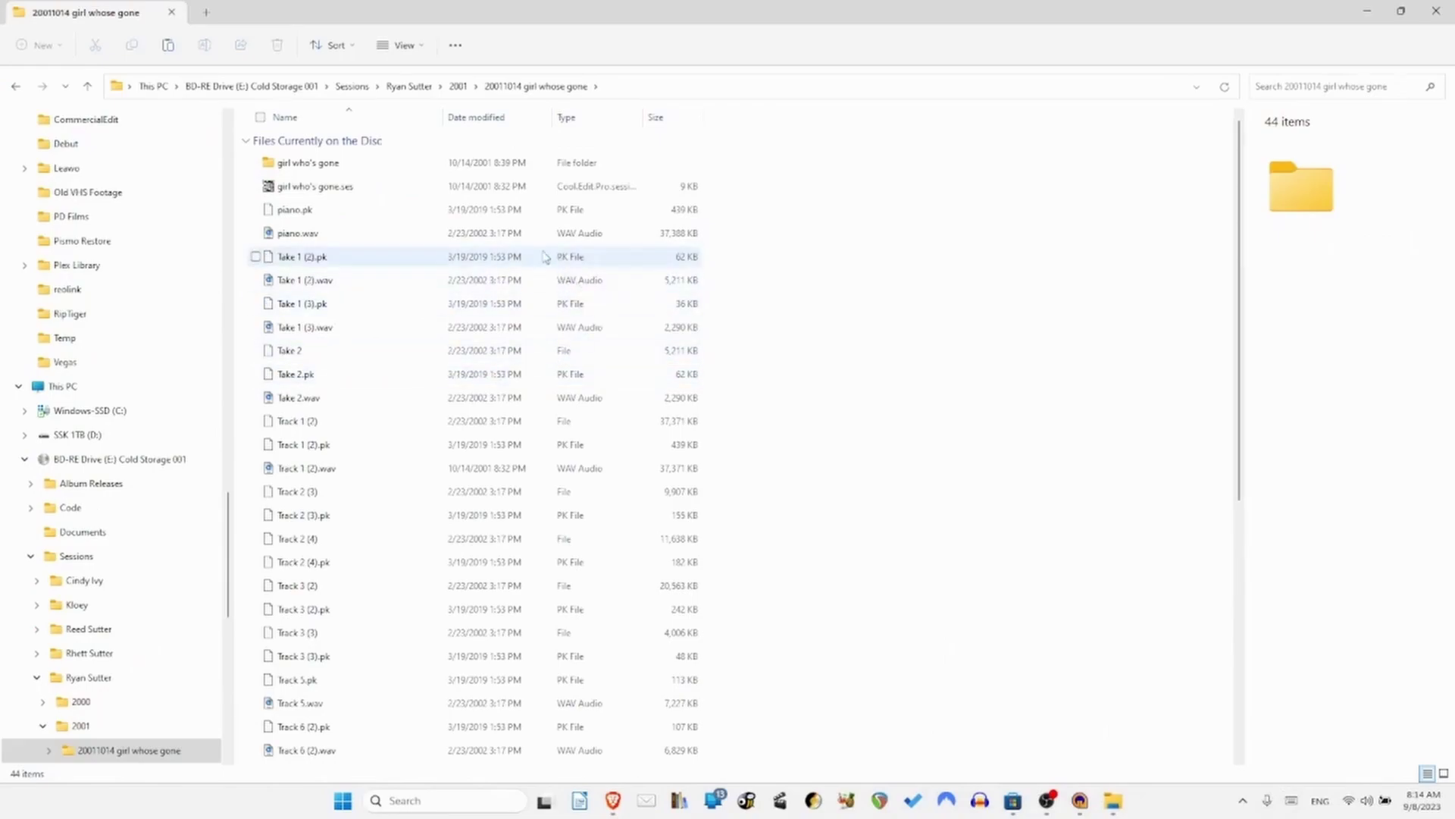
{"action": "mouse_move", "coordinate": [1111, 805]}
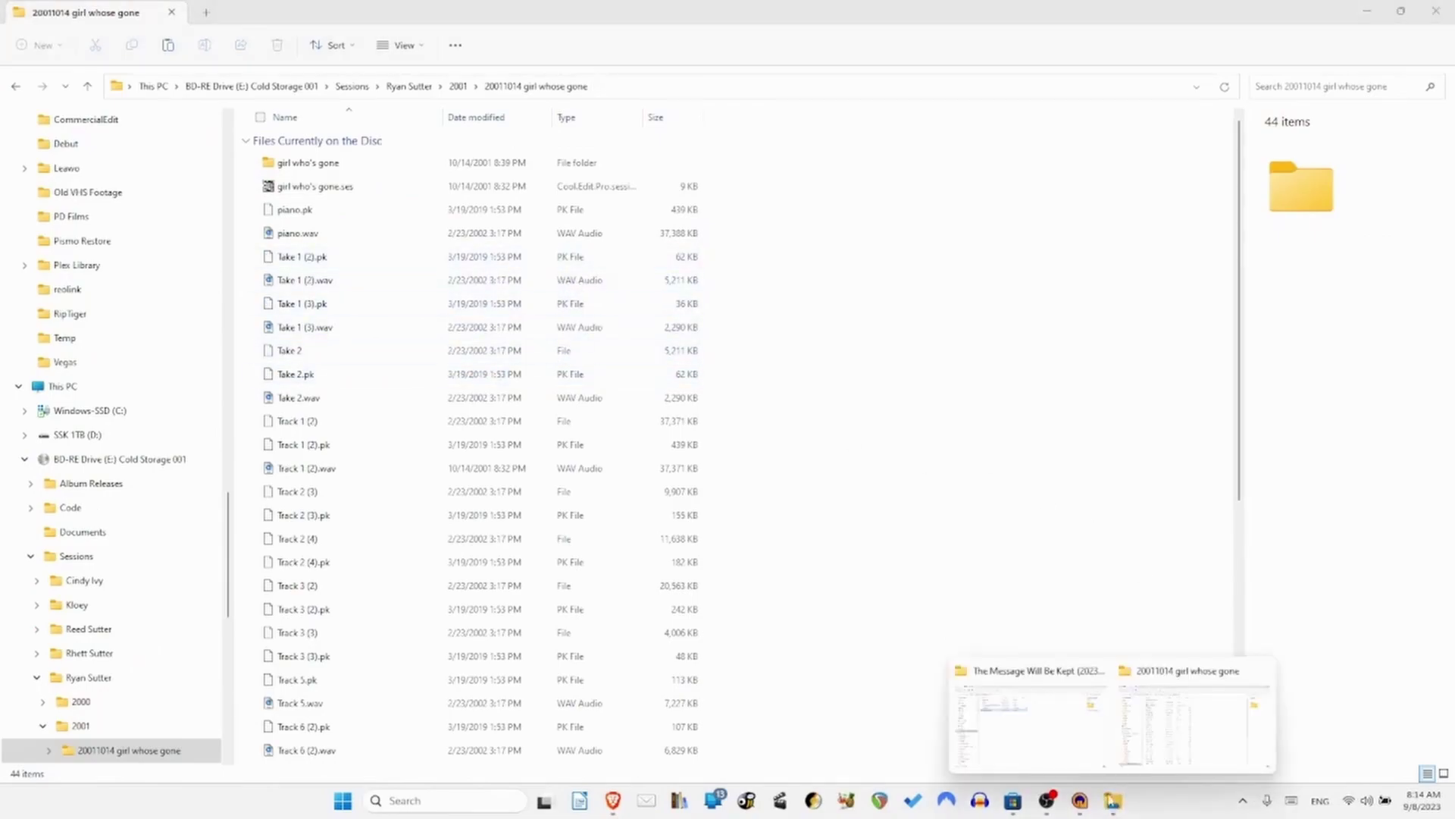
{"action": "left_click", "coordinate": [1033, 738]}
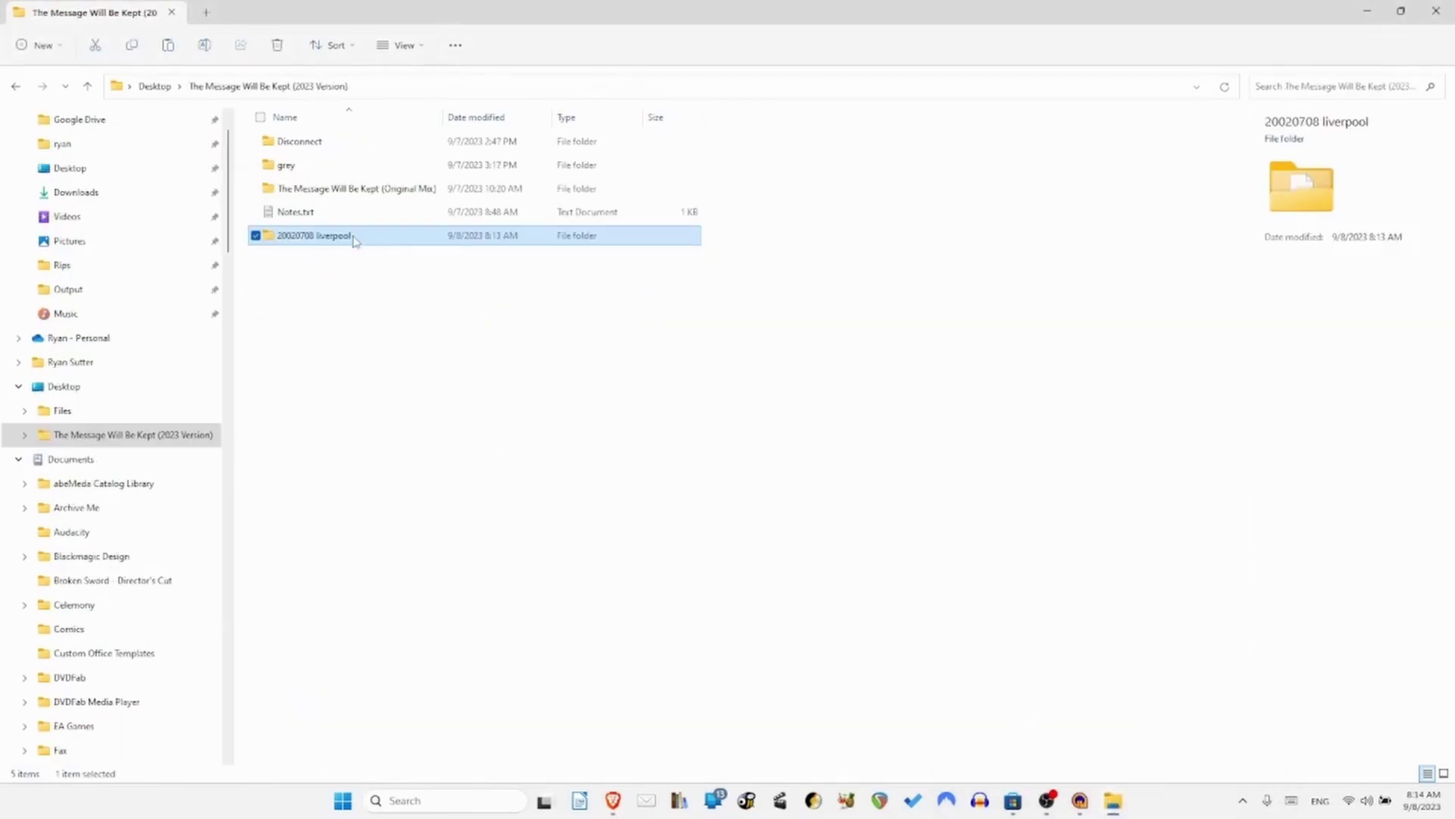
Verify the copied 20020708 liverpool session's liverpool file and Audio Files folder.
{"action": "double_click", "coordinate": [354, 239]}
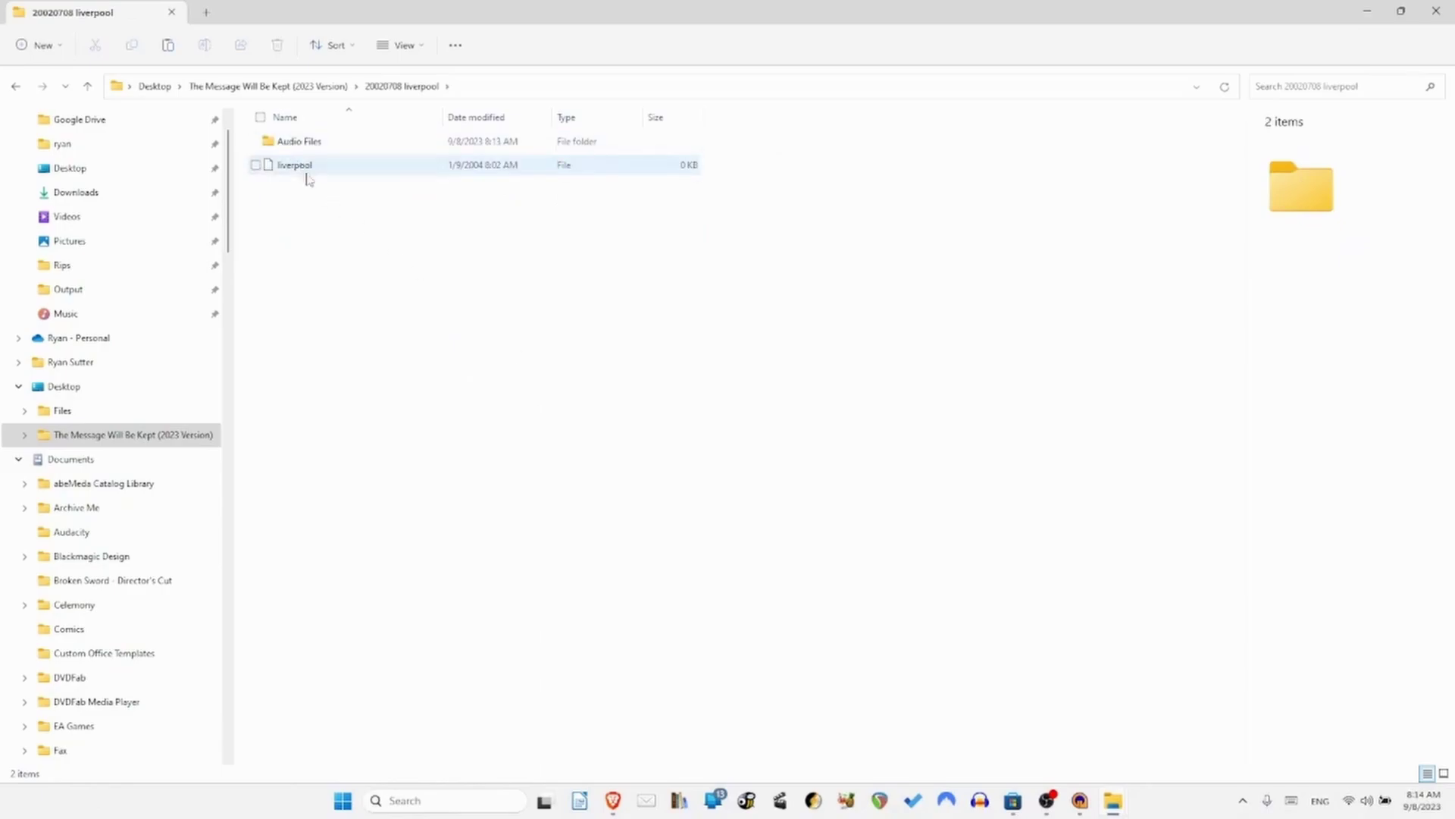
{"action": "left_click", "coordinate": [317, 166]}
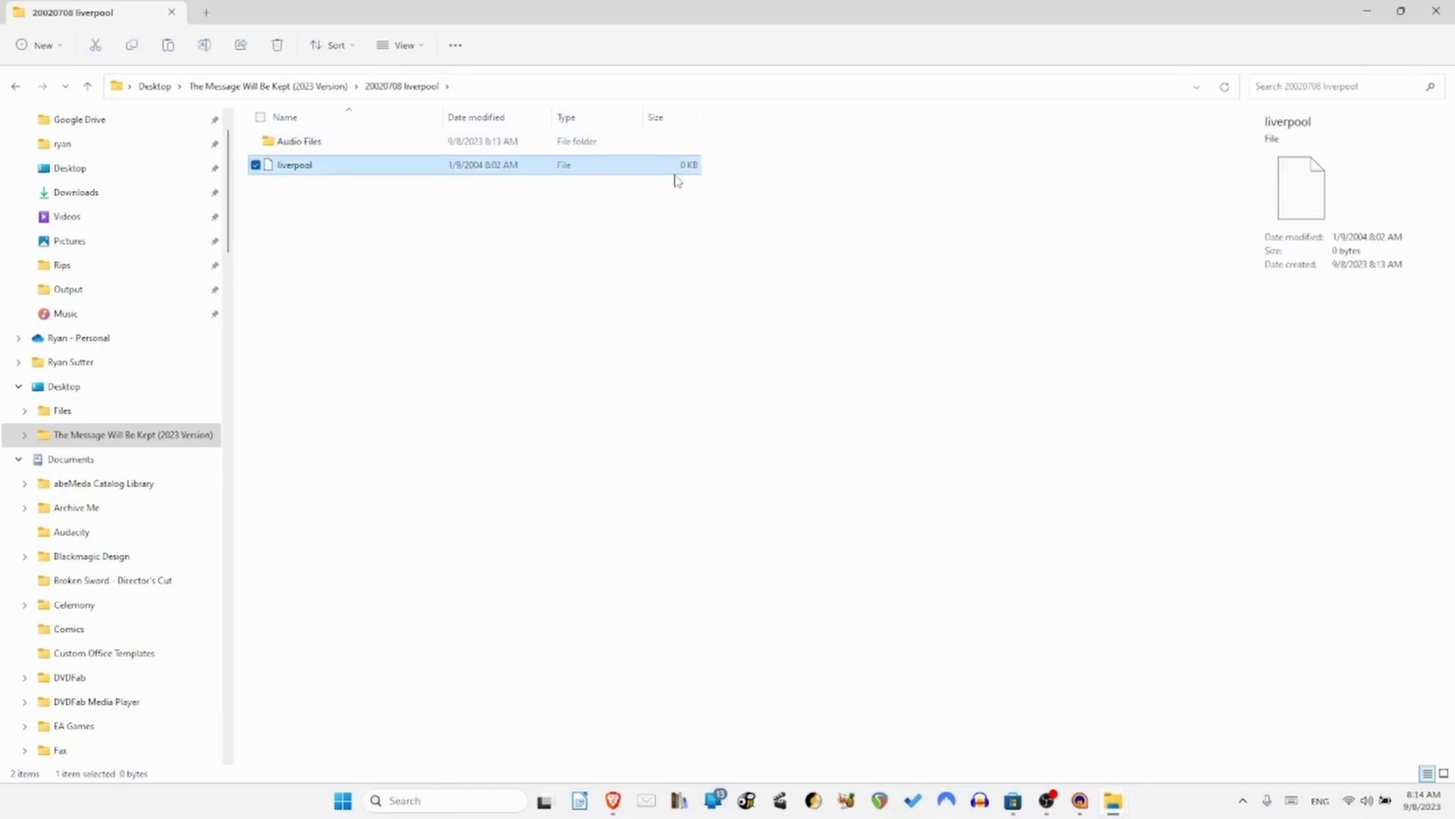
{"action": "left_click", "coordinate": [334, 145]}
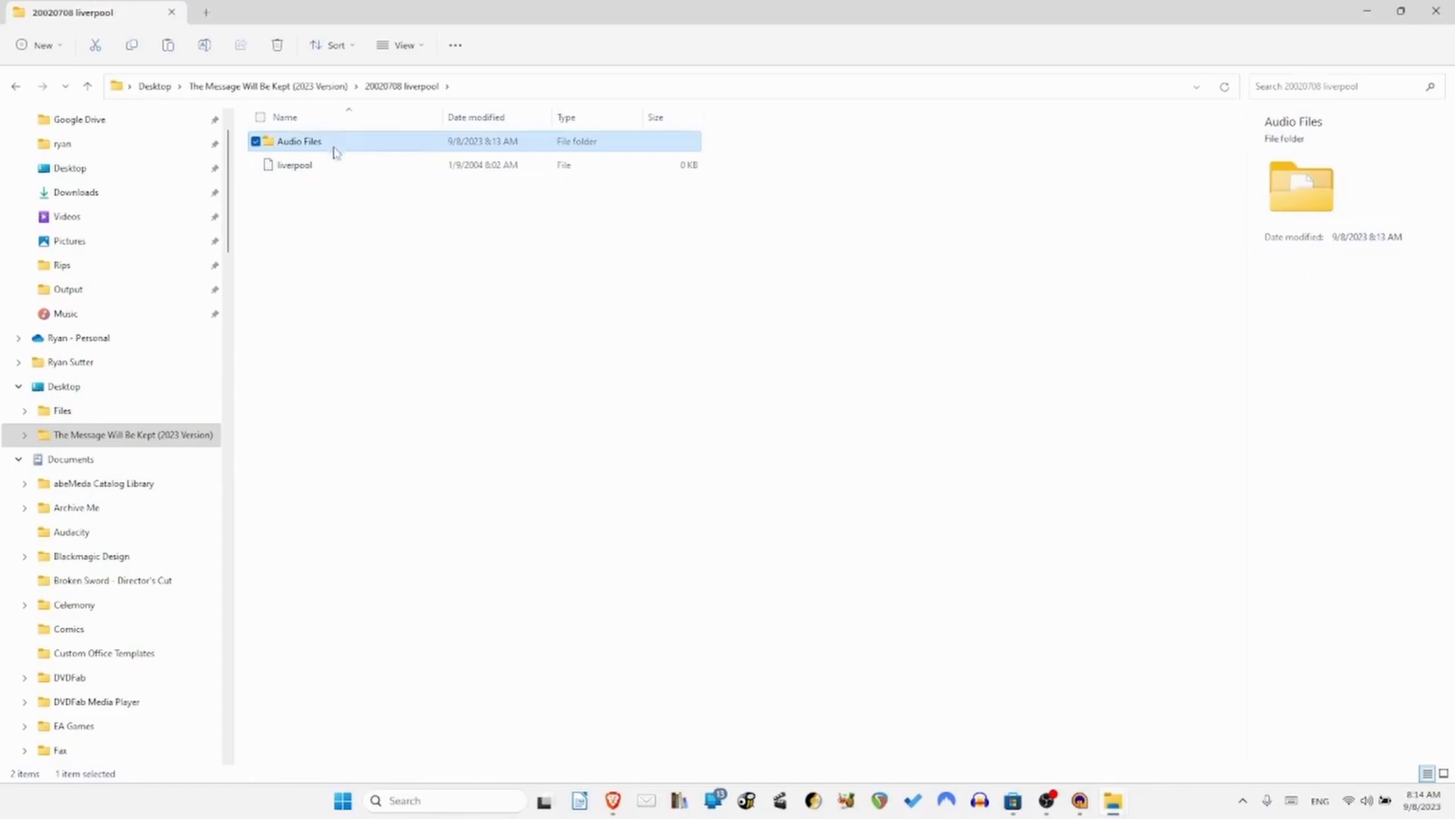
{"action": "double_click", "coordinate": [334, 148]}
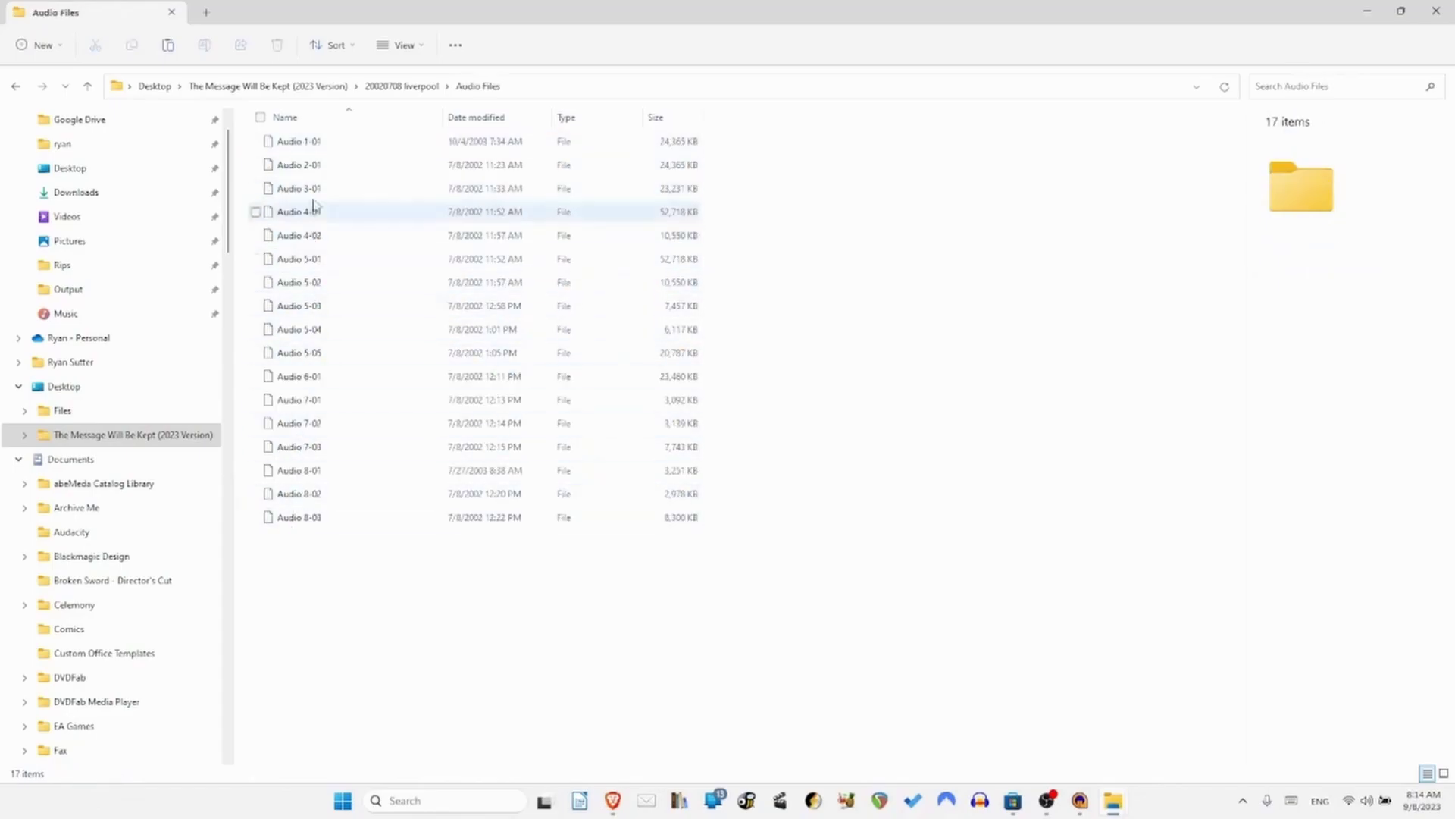
{"action": "left_click", "coordinate": [380, 92]}
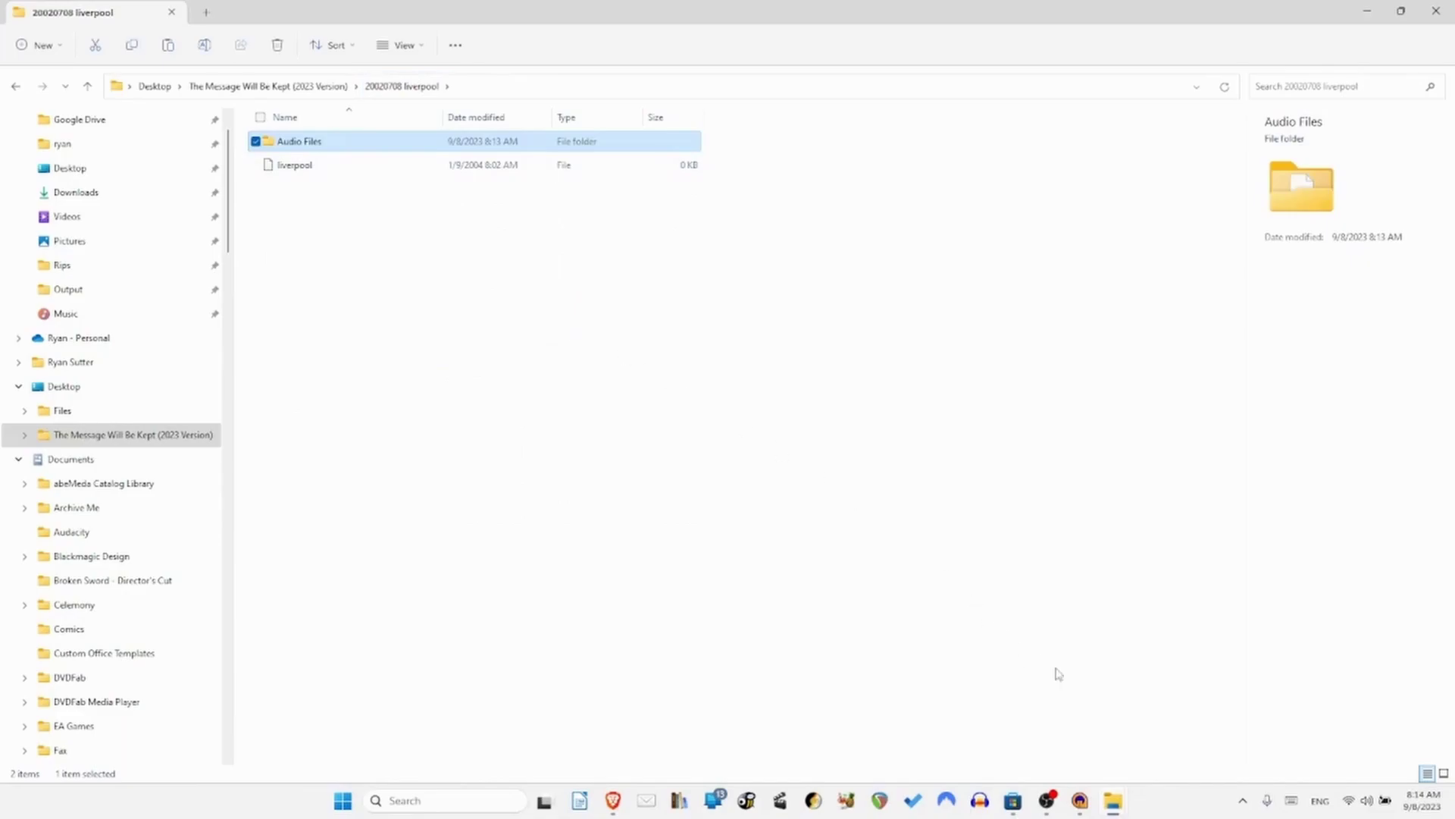
Copy the 20011014 girl whose gone folder from the disc's 2001 folder and close that window.
{"action": "mouse_move", "coordinate": [1113, 797]}
{"action": "left_click", "coordinate": [1156, 746]}
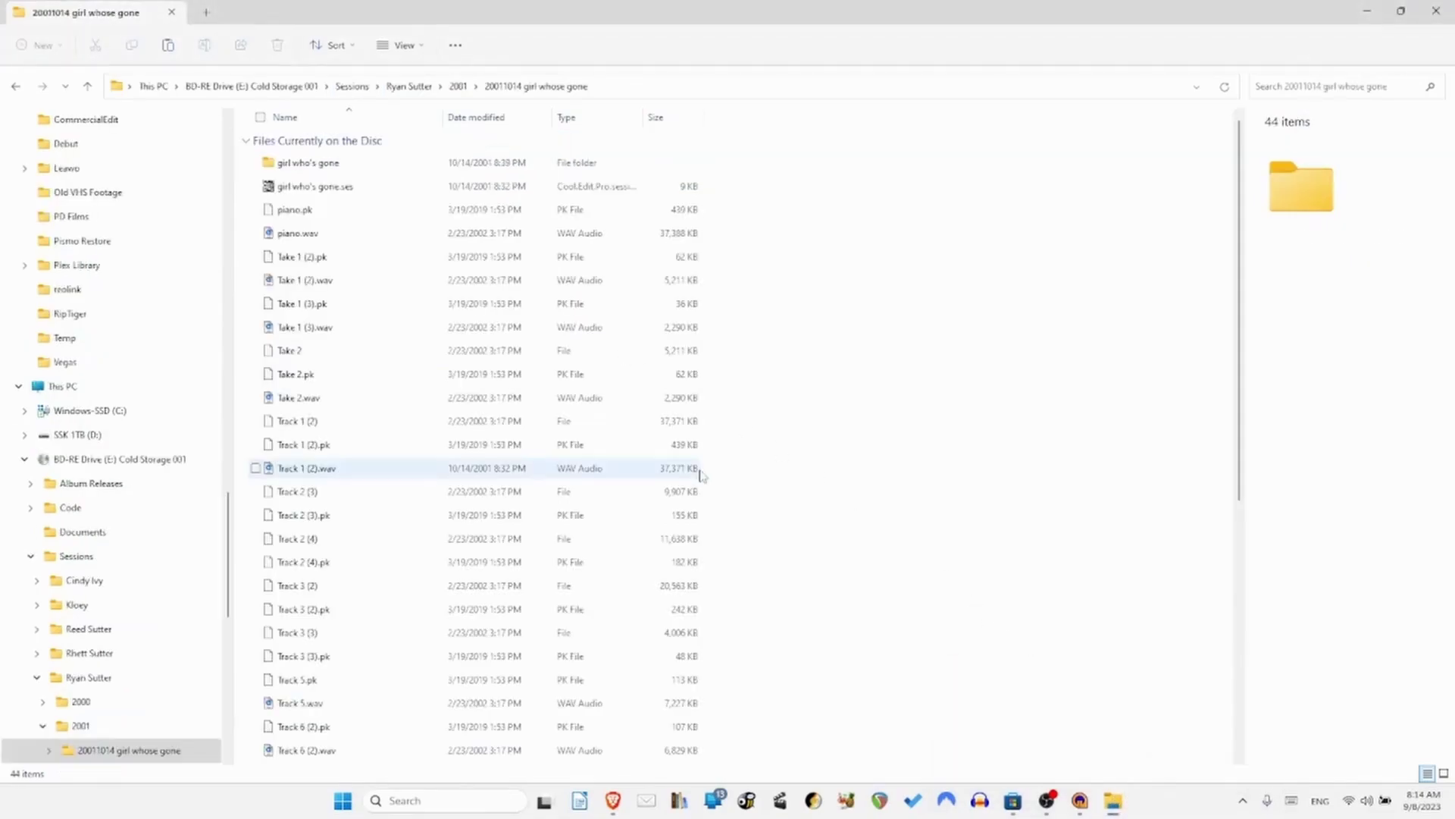
{"action": "left_click", "coordinate": [458, 87]}
{"action": "right_click", "coordinate": [343, 167]}
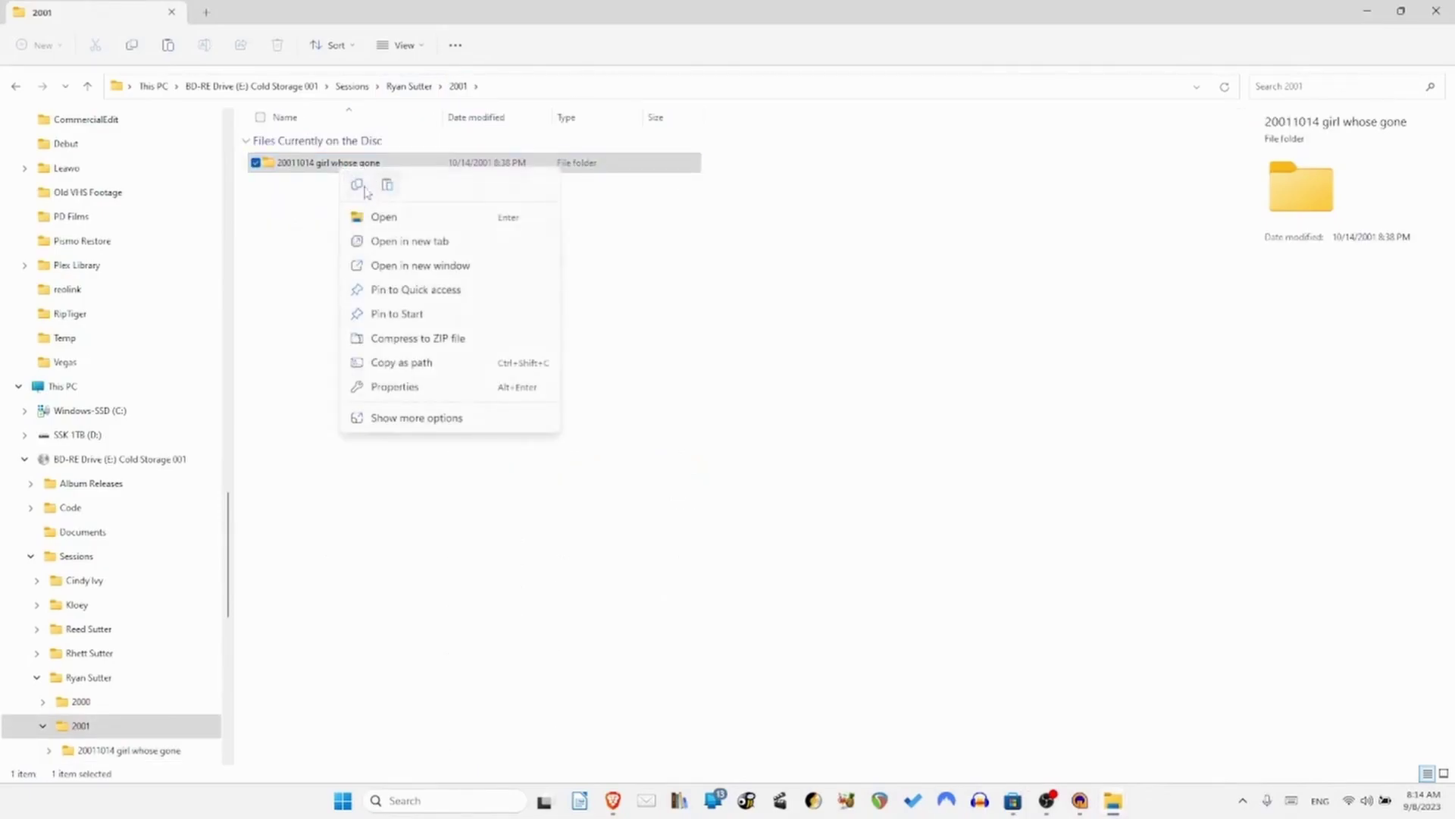
{"action": "left_click", "coordinate": [583, 216]}
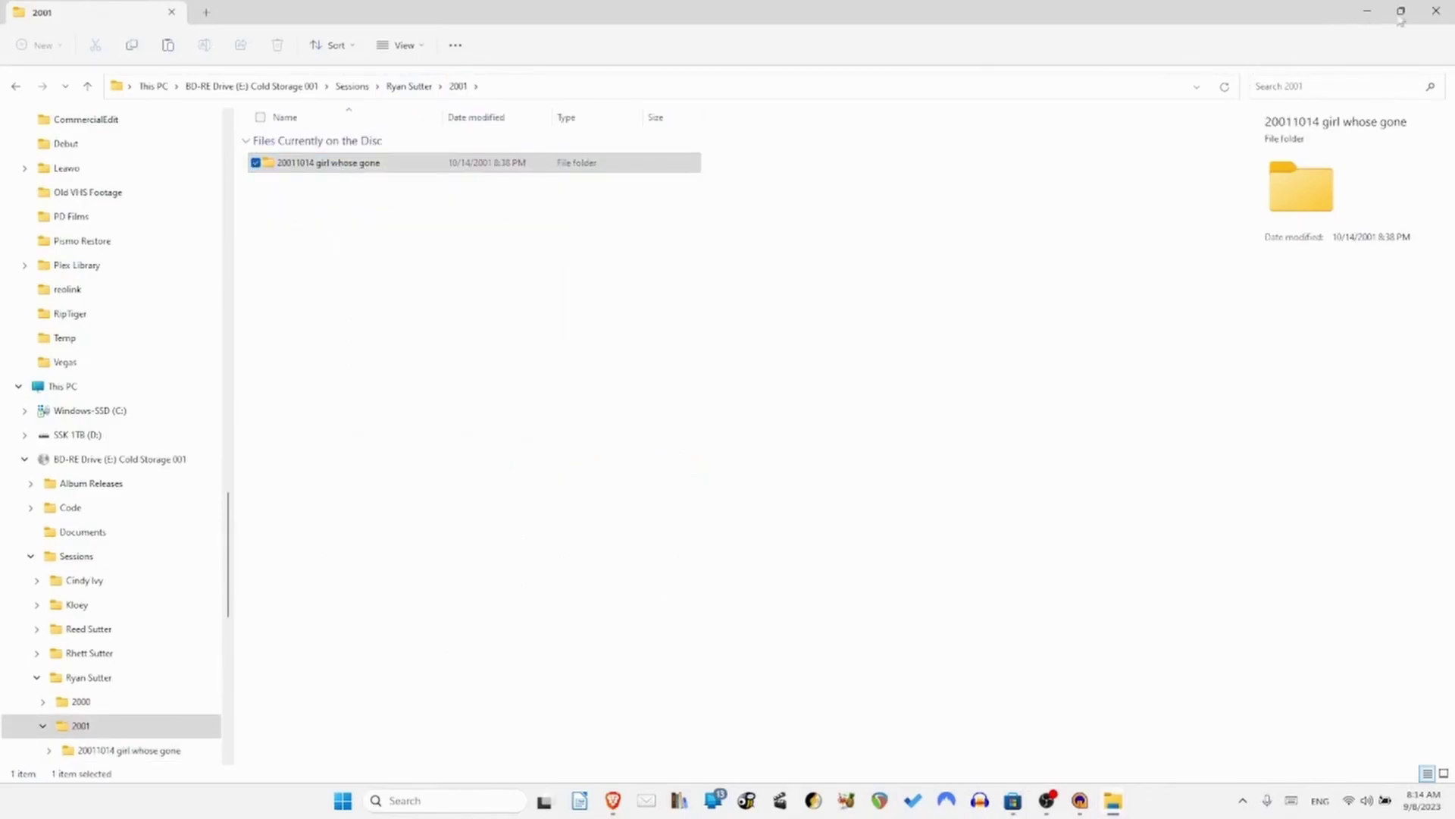
{"action": "left_click", "coordinate": [1437, 12]}
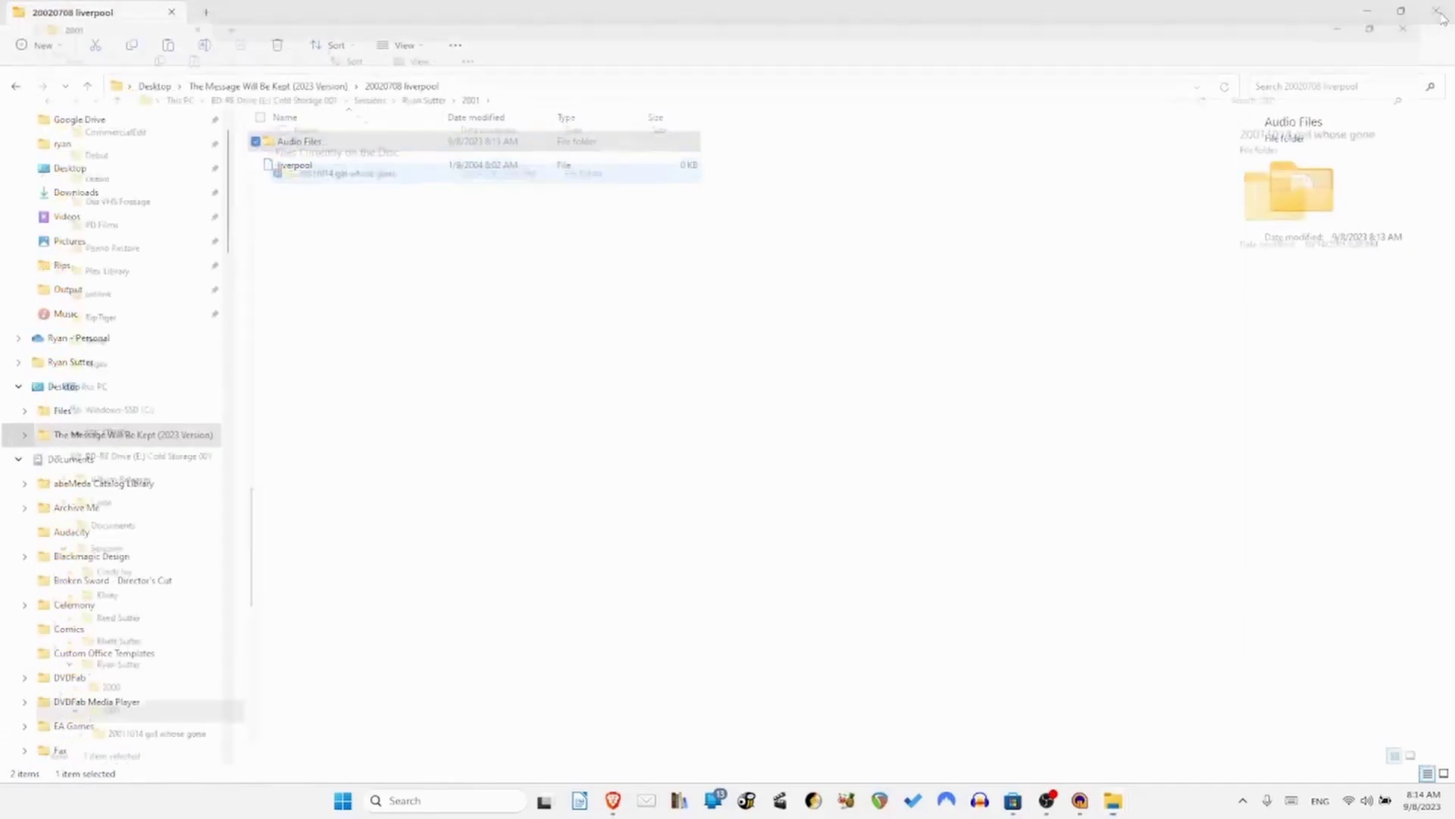
Paste 20011014 girl whose gone into The Message Will Be Kept (2023 Version), then open 20020708 liverpool.
{"action": "left_click", "coordinate": [1437, 11]}
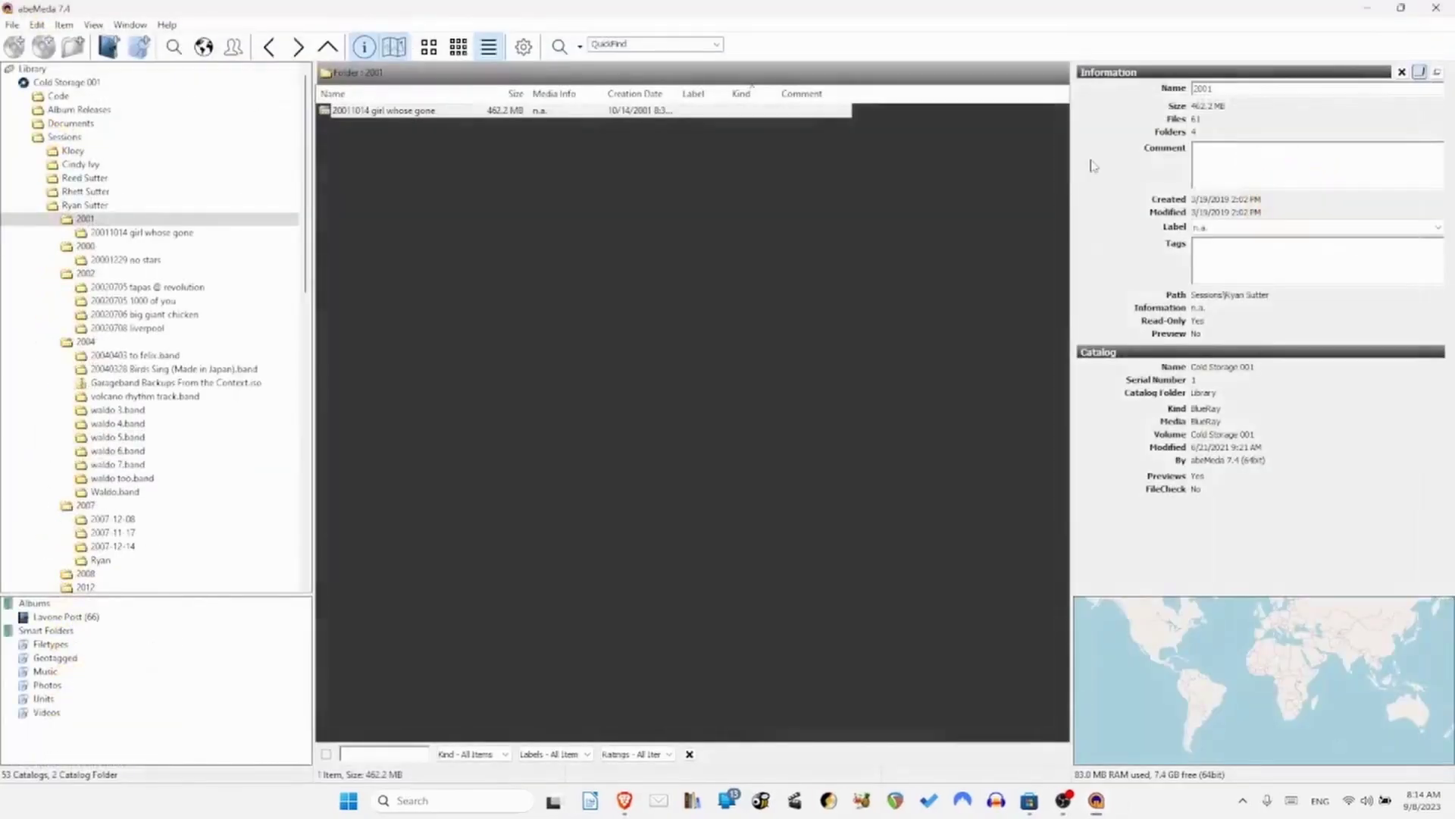
{"action": "left_click", "coordinate": [1364, 9]}
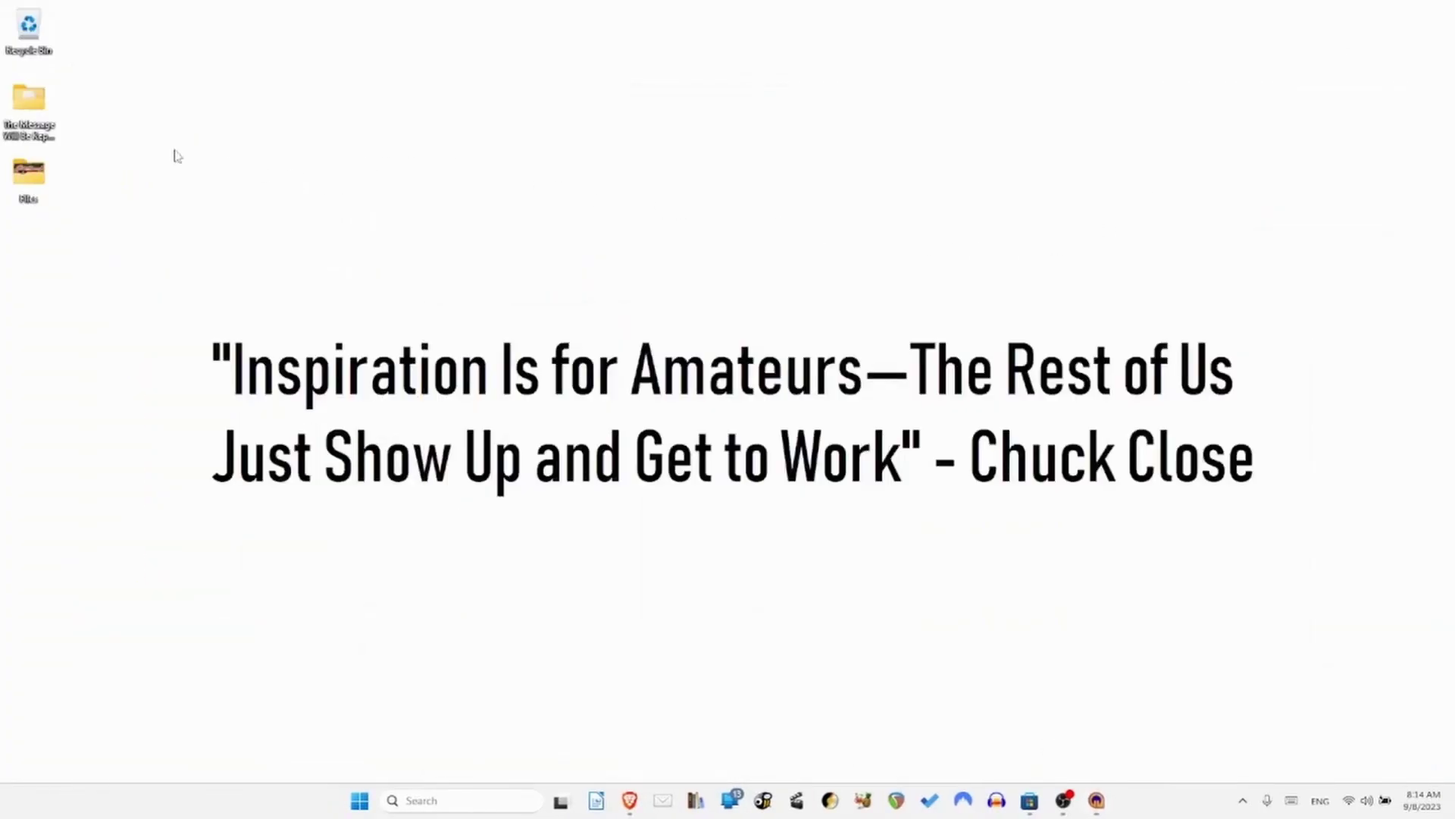
{"action": "left_click", "coordinate": [38, 102]}
{"action": "key", "text": "Return"}
{"action": "right_click", "coordinate": [367, 332]}
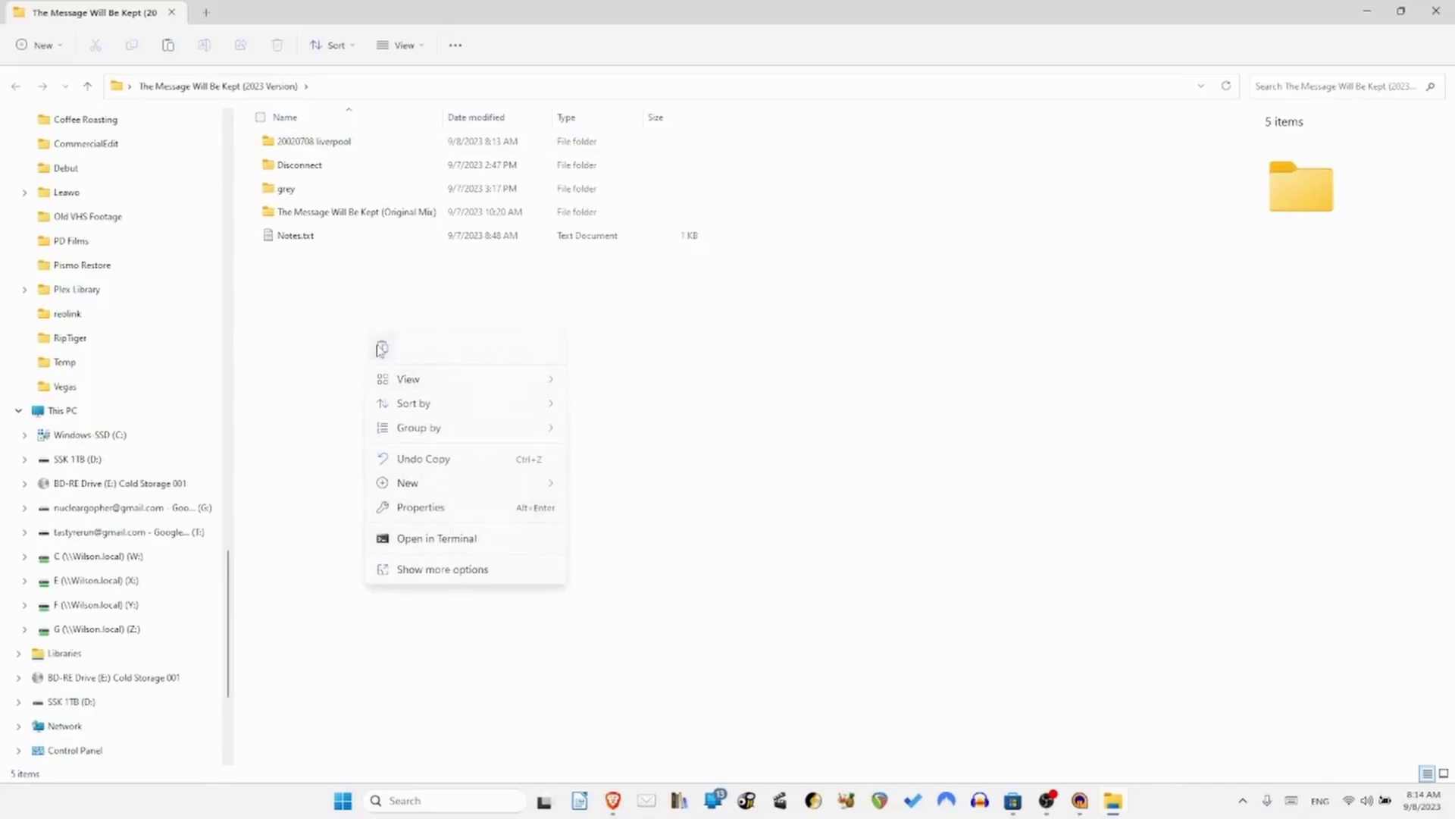
{"action": "left_click", "coordinate": [382, 348]}
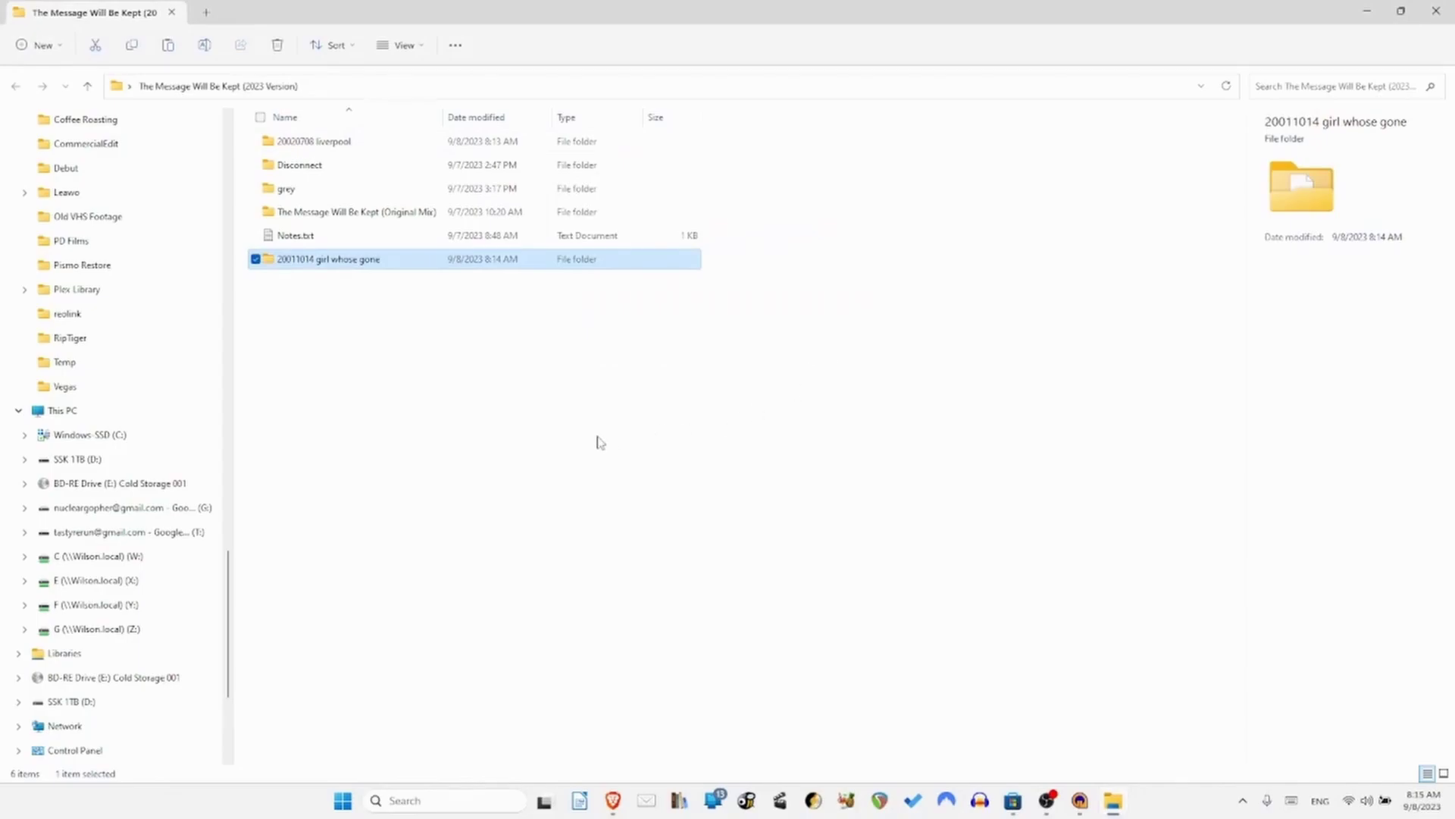
{"action": "left_click", "coordinate": [473, 396]}
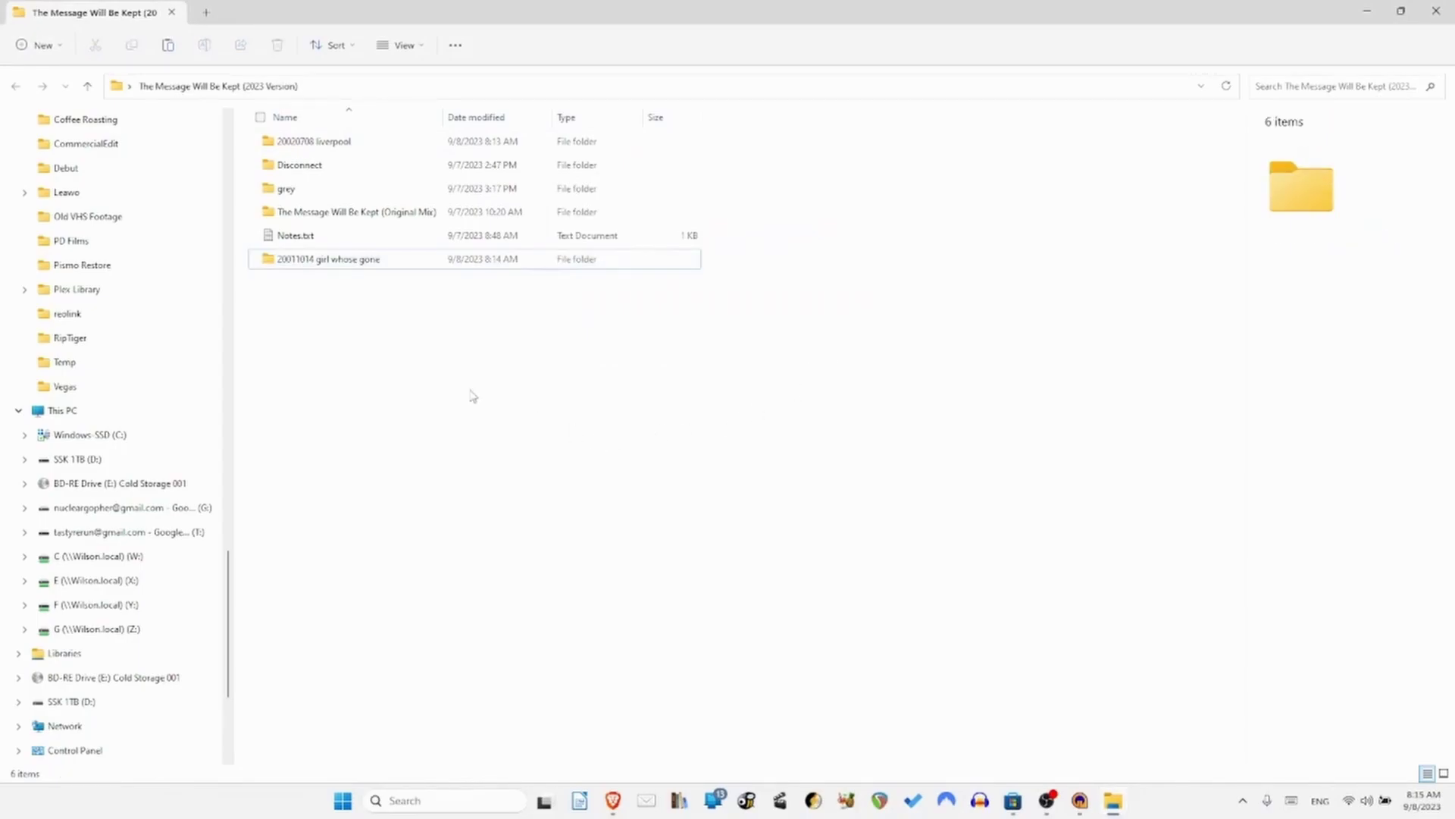
{"action": "double_click", "coordinate": [330, 142]}
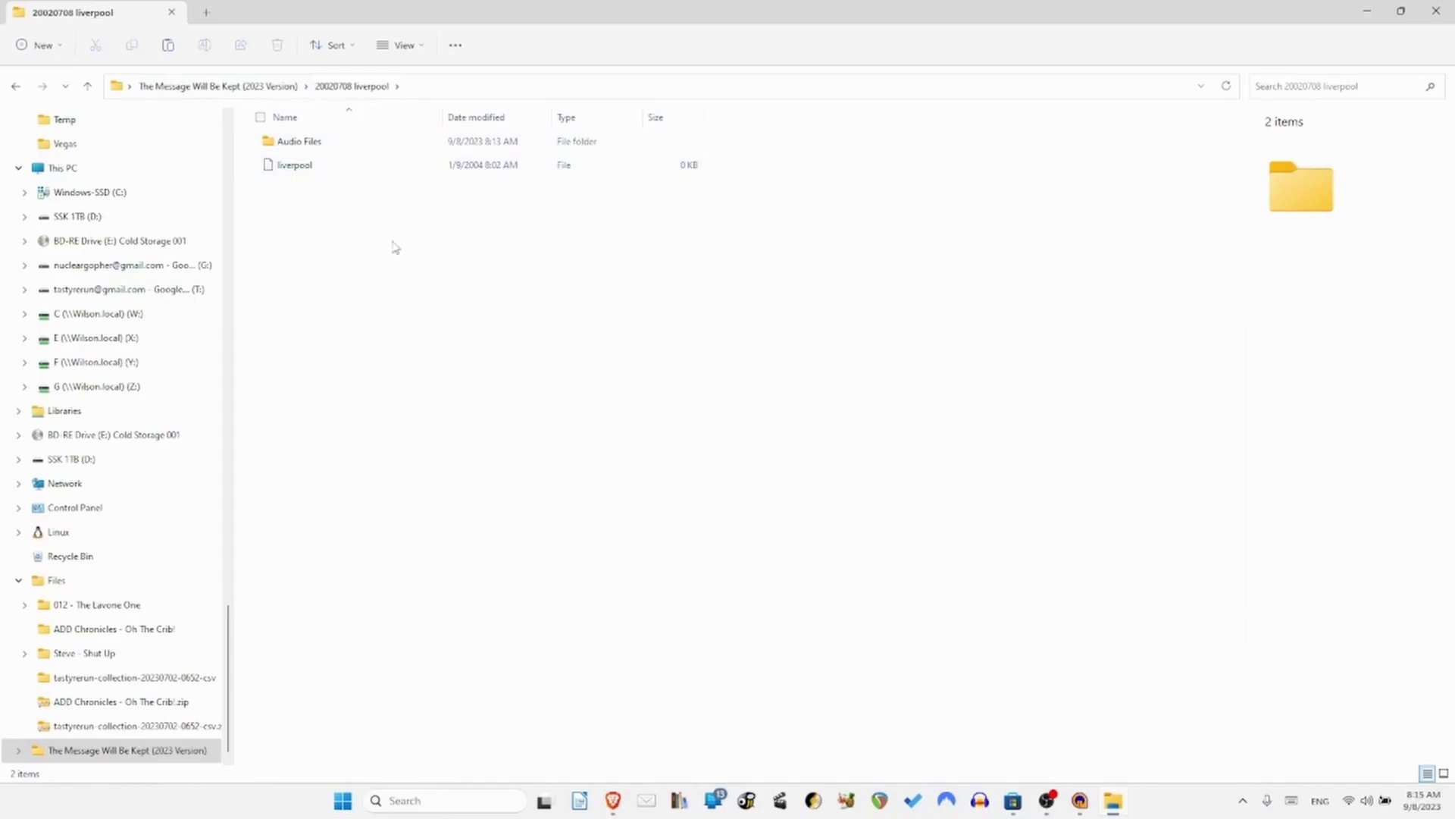
Reopen 20020708 liverpool from the project folder and enter its Audio Files folder.
{"action": "mouse_move", "coordinate": [316, 148]}
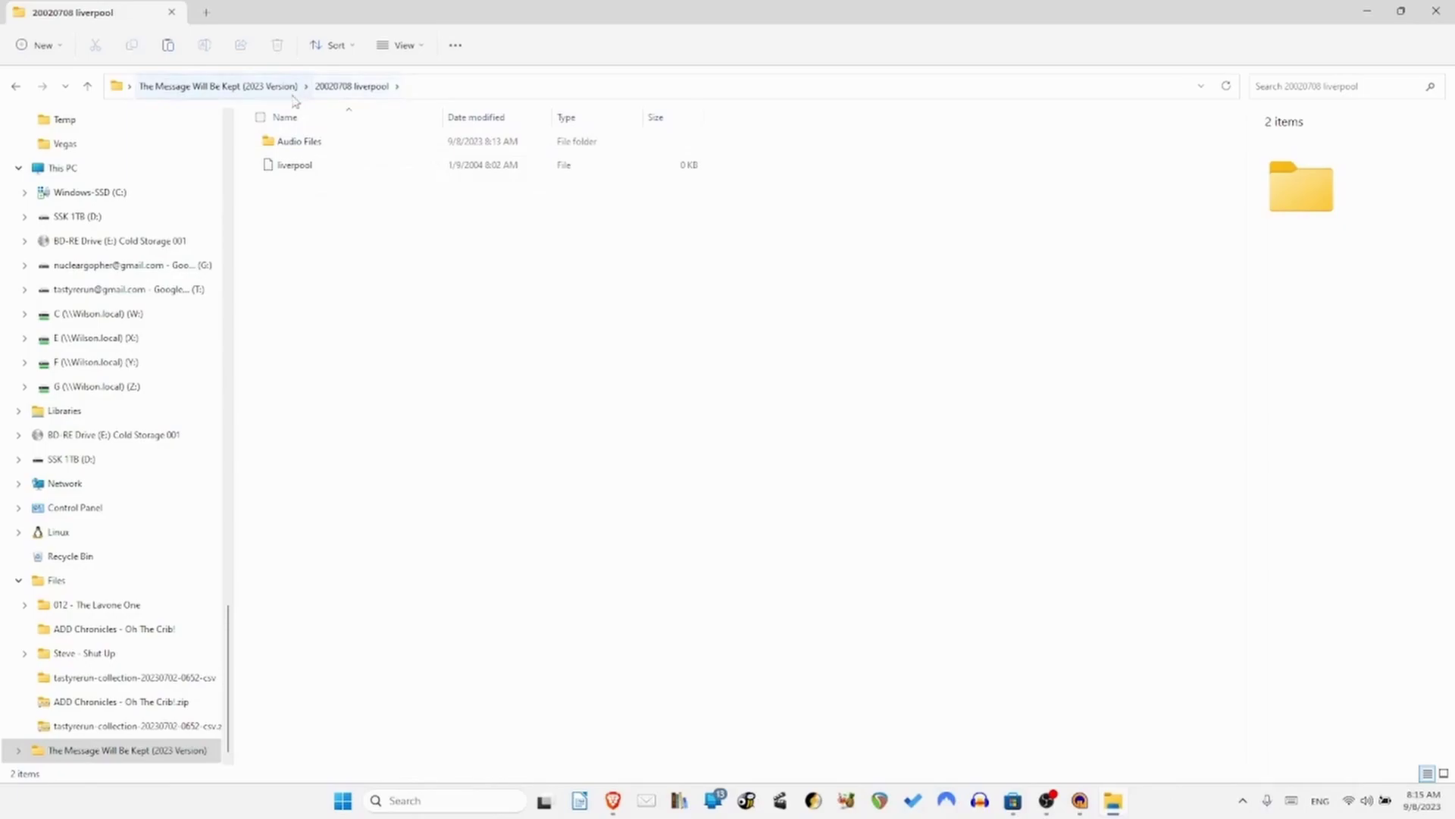
{"action": "left_click", "coordinate": [263, 88]}
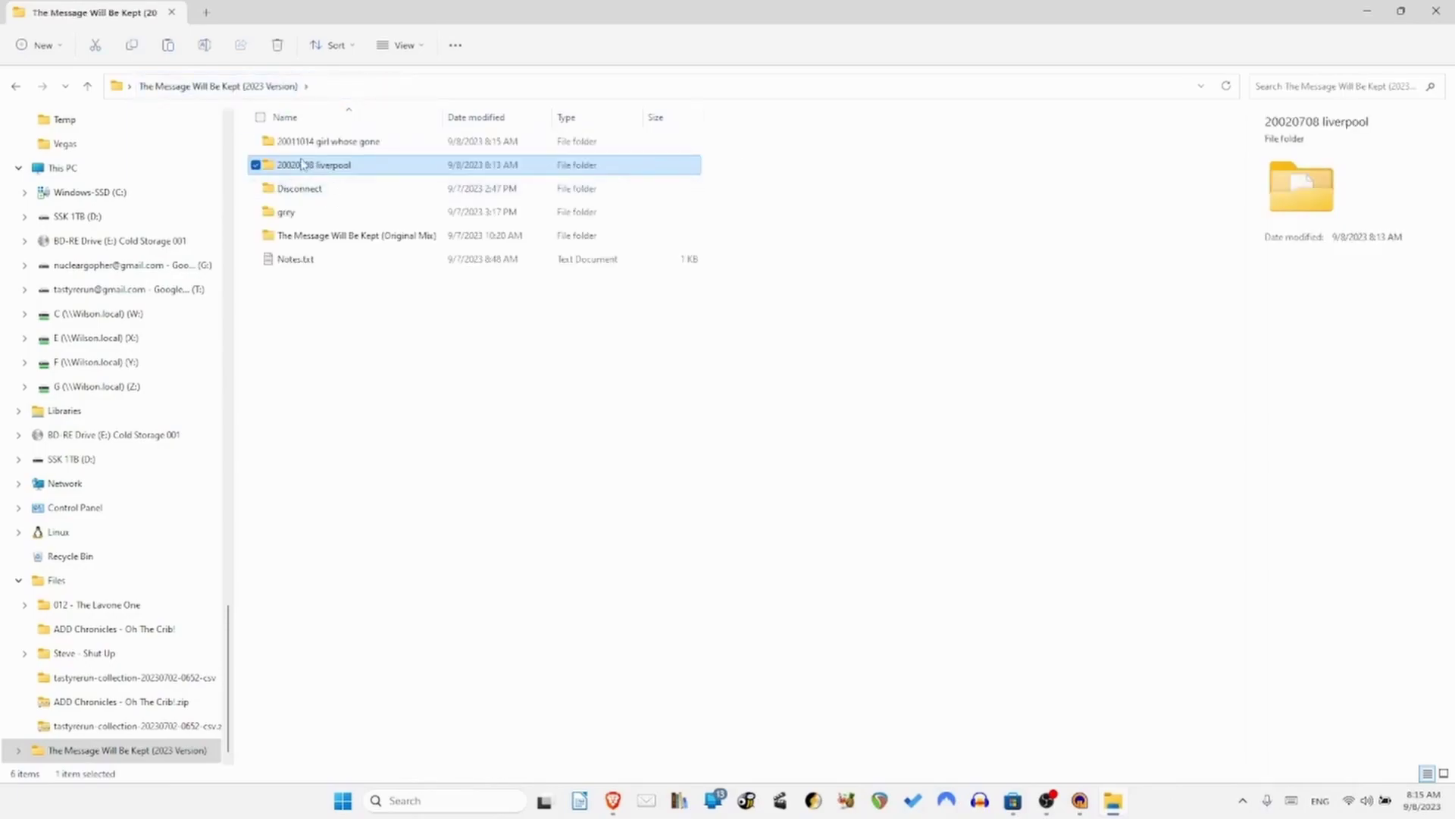
{"action": "mouse_move", "coordinate": [334, 171]}
{"action": "mouse_move", "coordinate": [309, 194]}
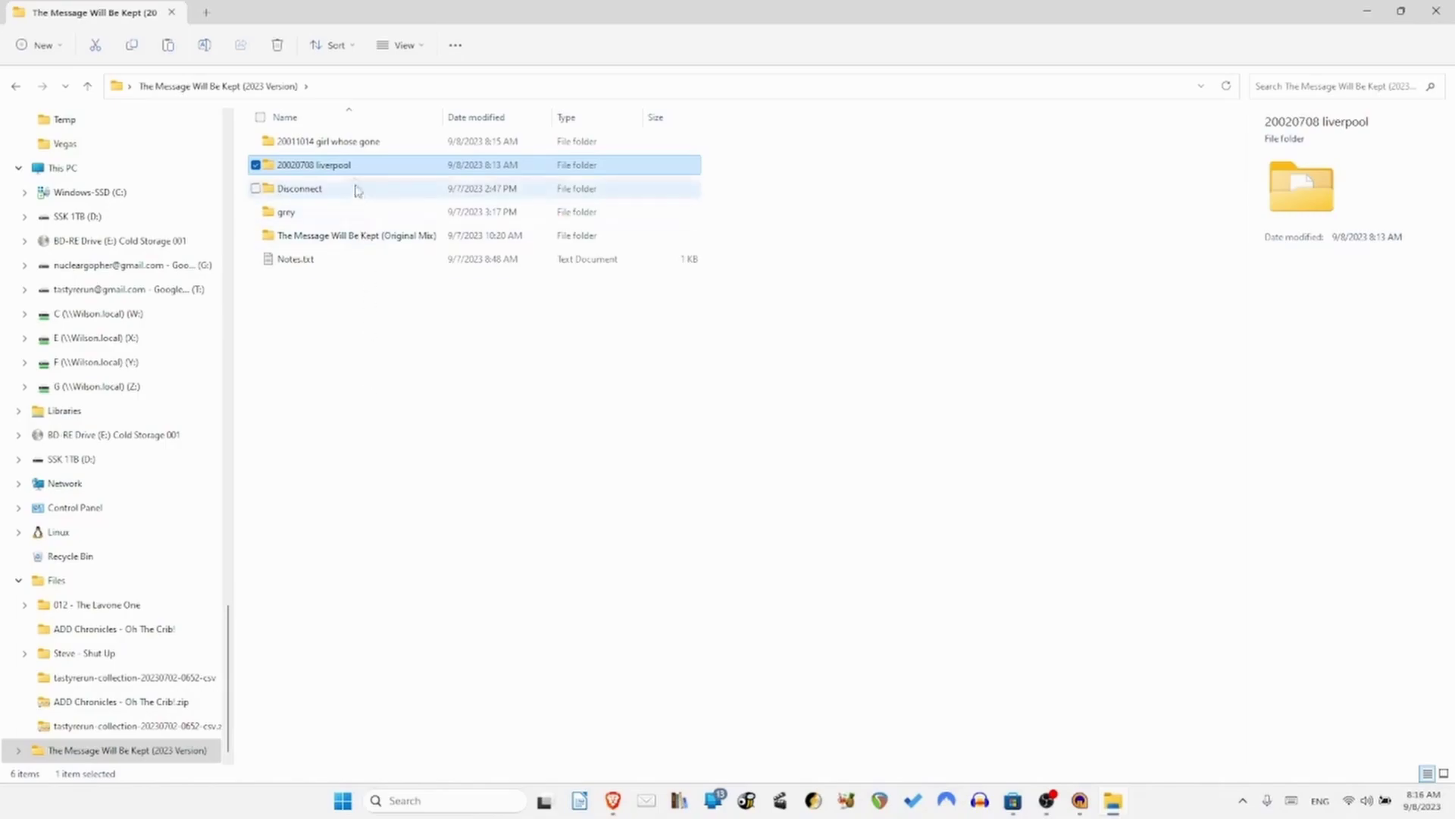
{"action": "double_click", "coordinate": [340, 168]}
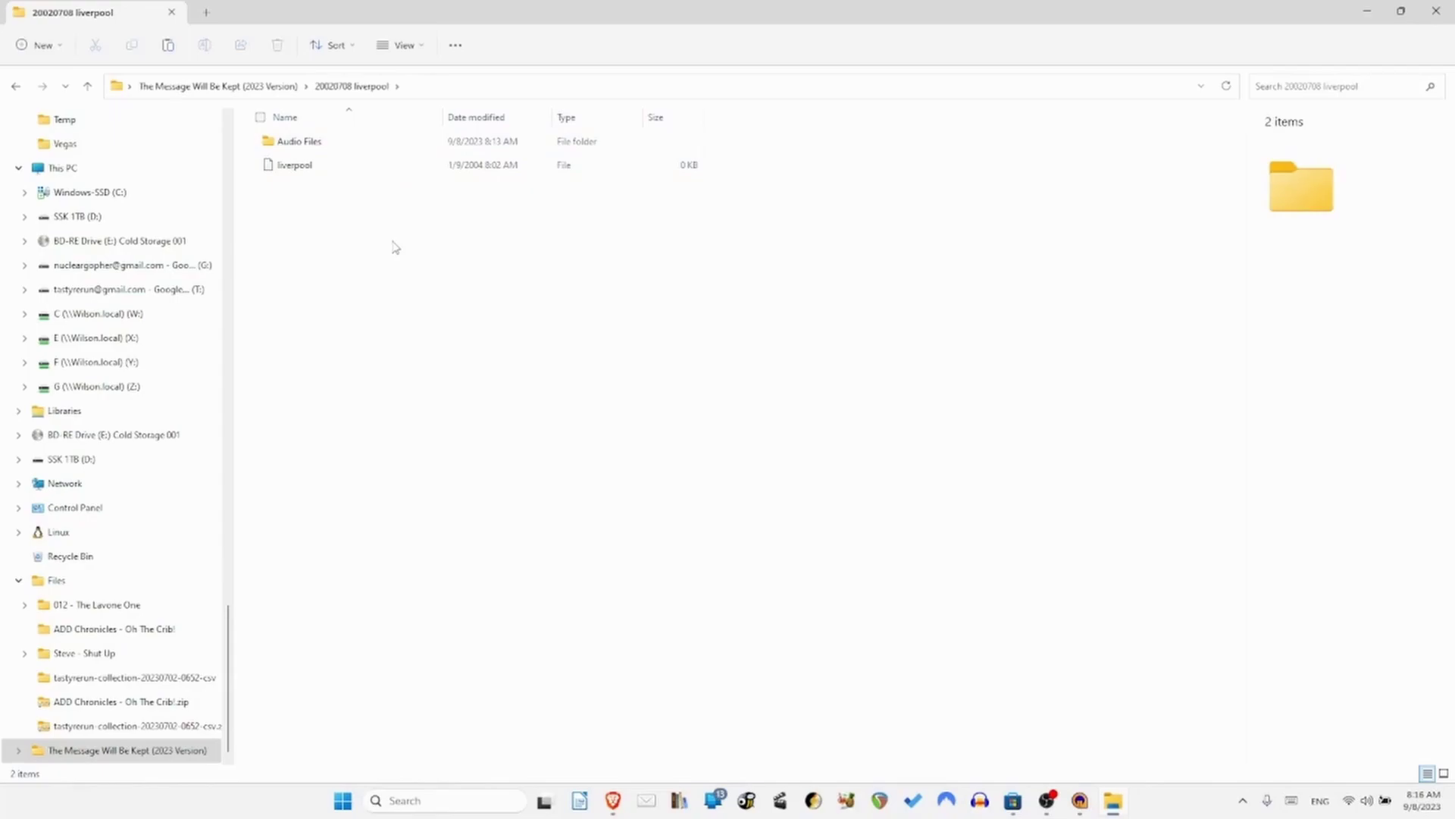
{"action": "left_click", "coordinate": [319, 174]}
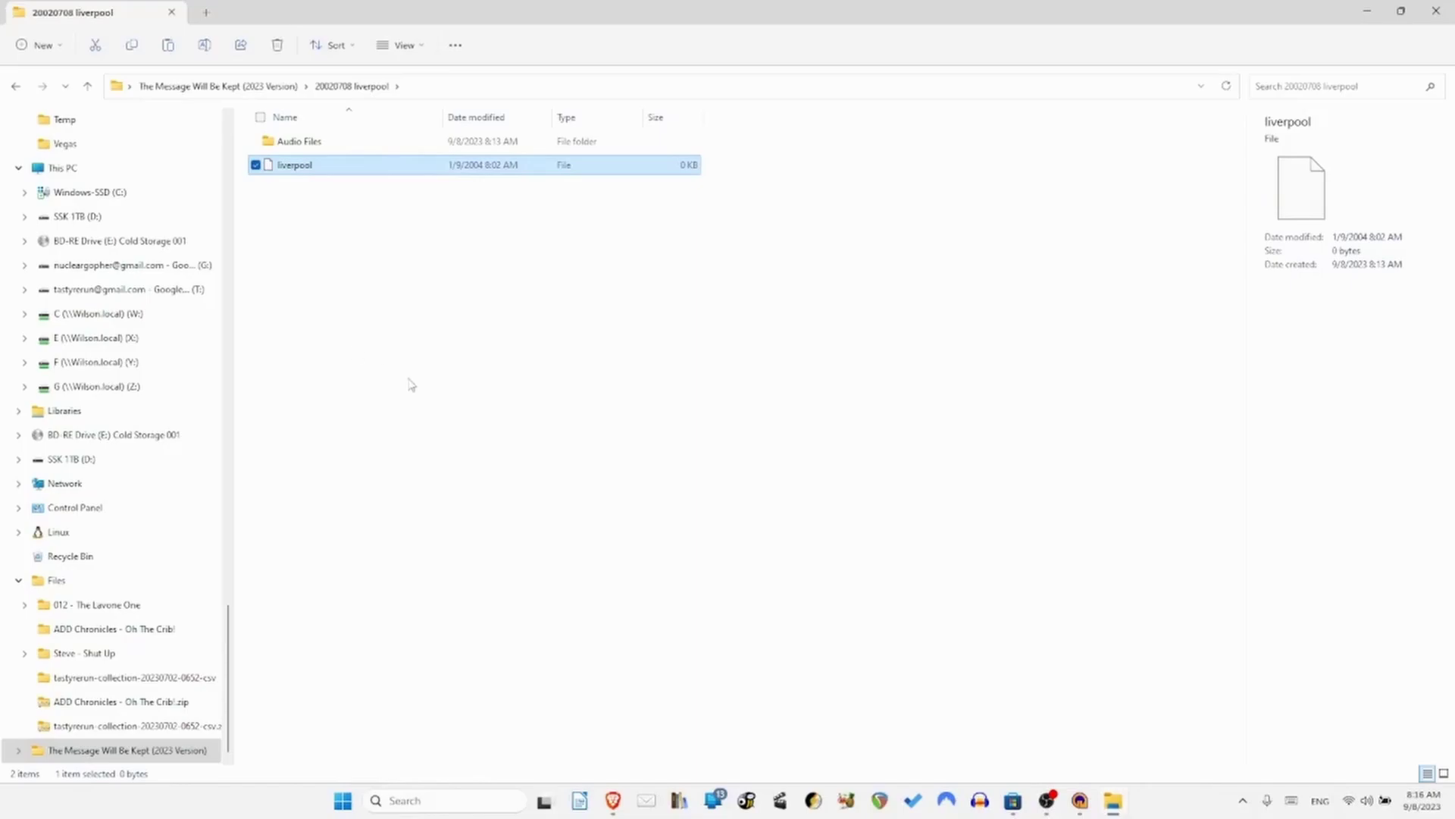
{"action": "double_click", "coordinate": [343, 142]}
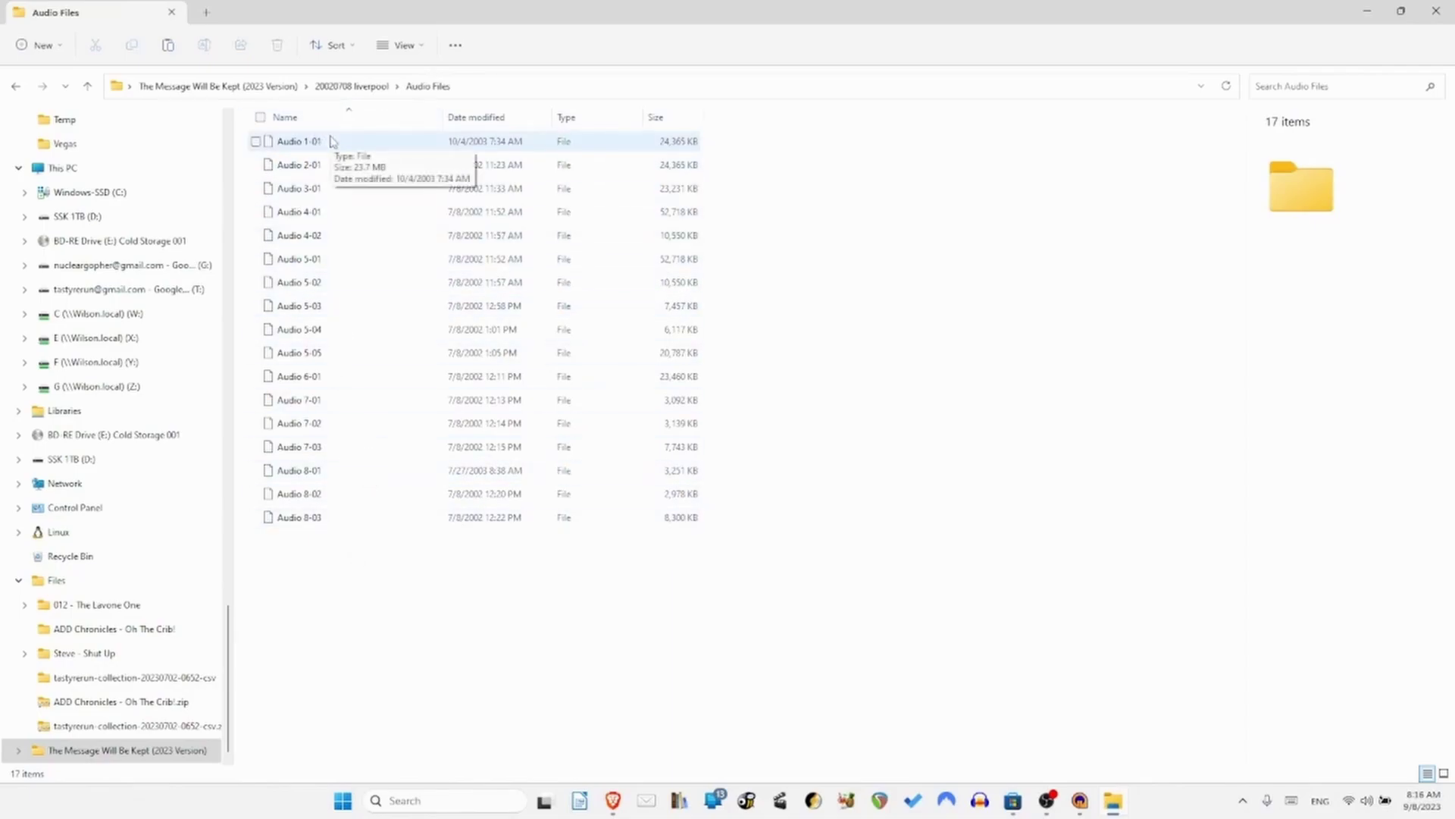
Review the details of Audio 1-01 through Audio 6-01, then clear the selection.
{"action": "left_click", "coordinate": [330, 141]}
{"action": "left_click", "coordinate": [331, 164]}
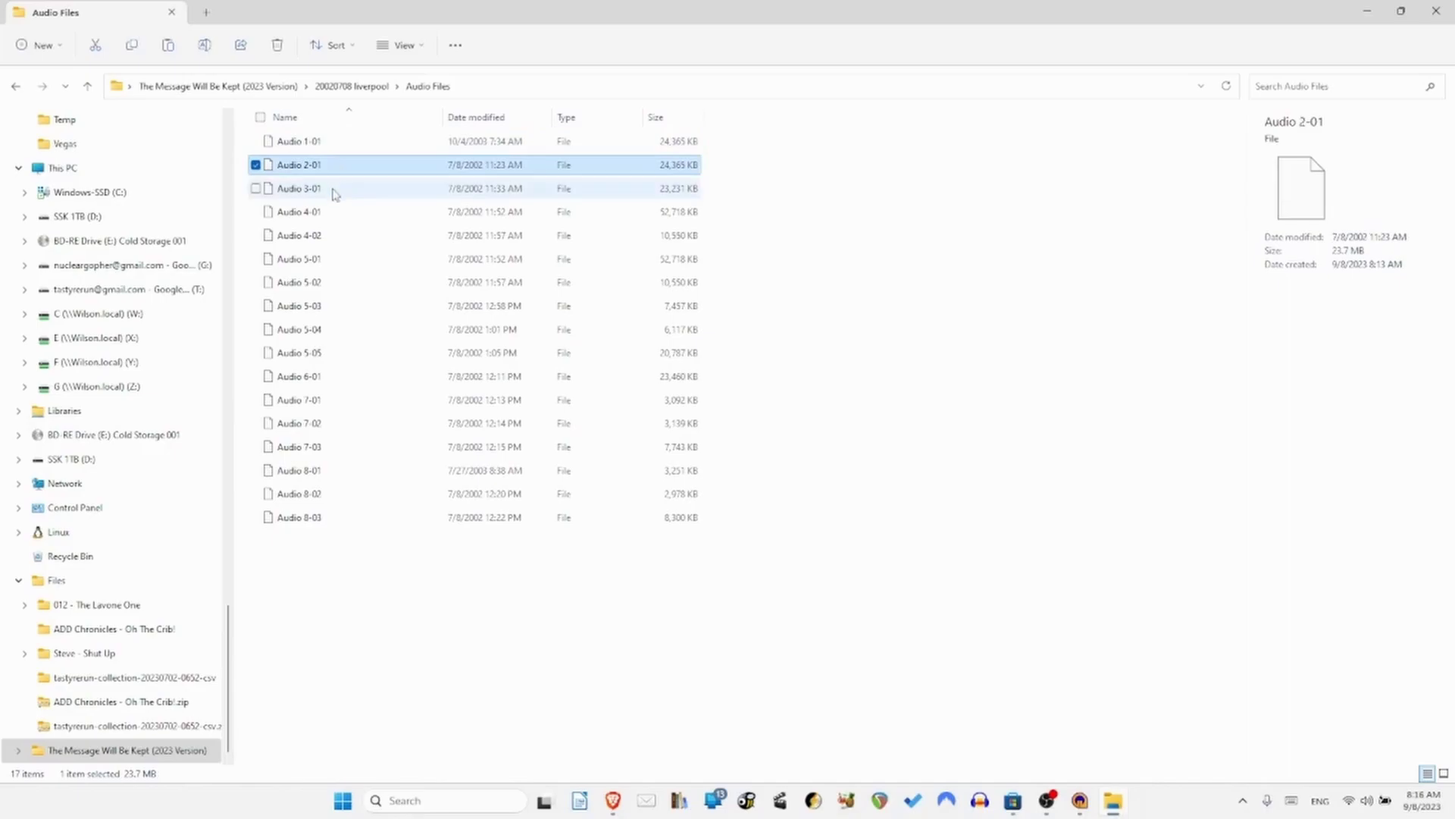
{"action": "left_click", "coordinate": [334, 191]}
{"action": "left_click", "coordinate": [338, 214]}
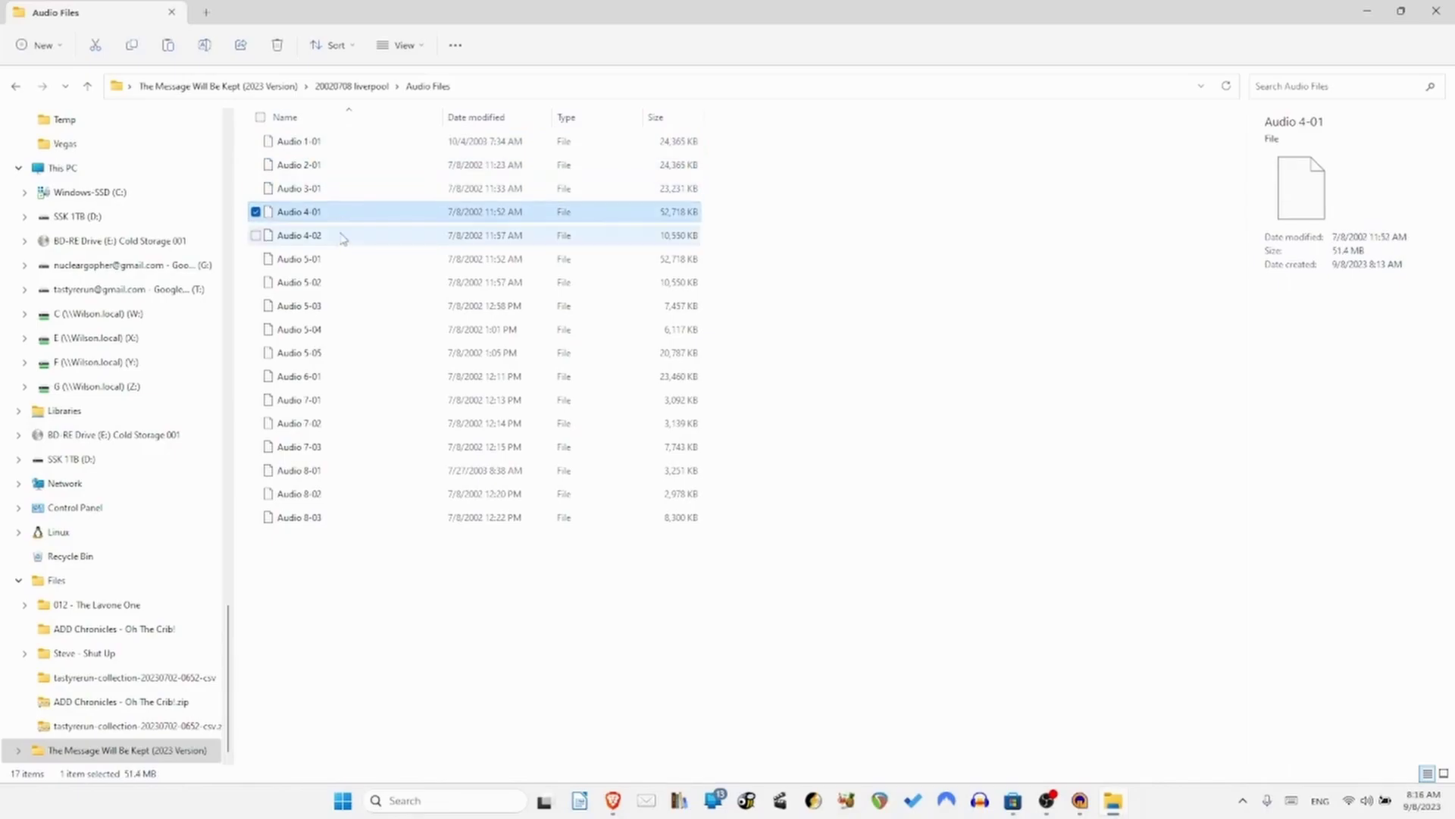
{"action": "left_click", "coordinate": [343, 237]}
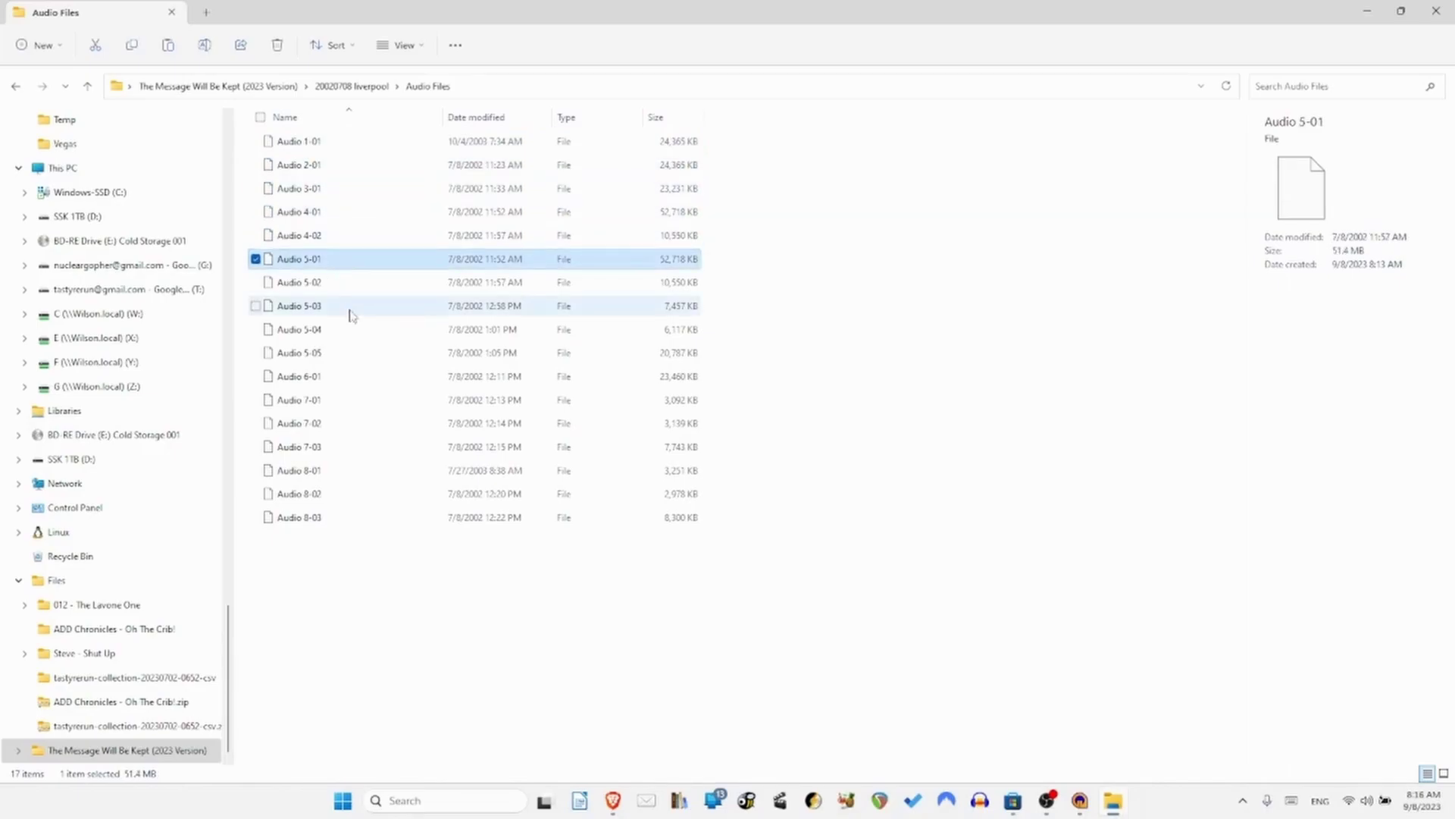
{"action": "left_click", "coordinate": [348, 282]}
{"action": "left_click", "coordinate": [351, 306]}
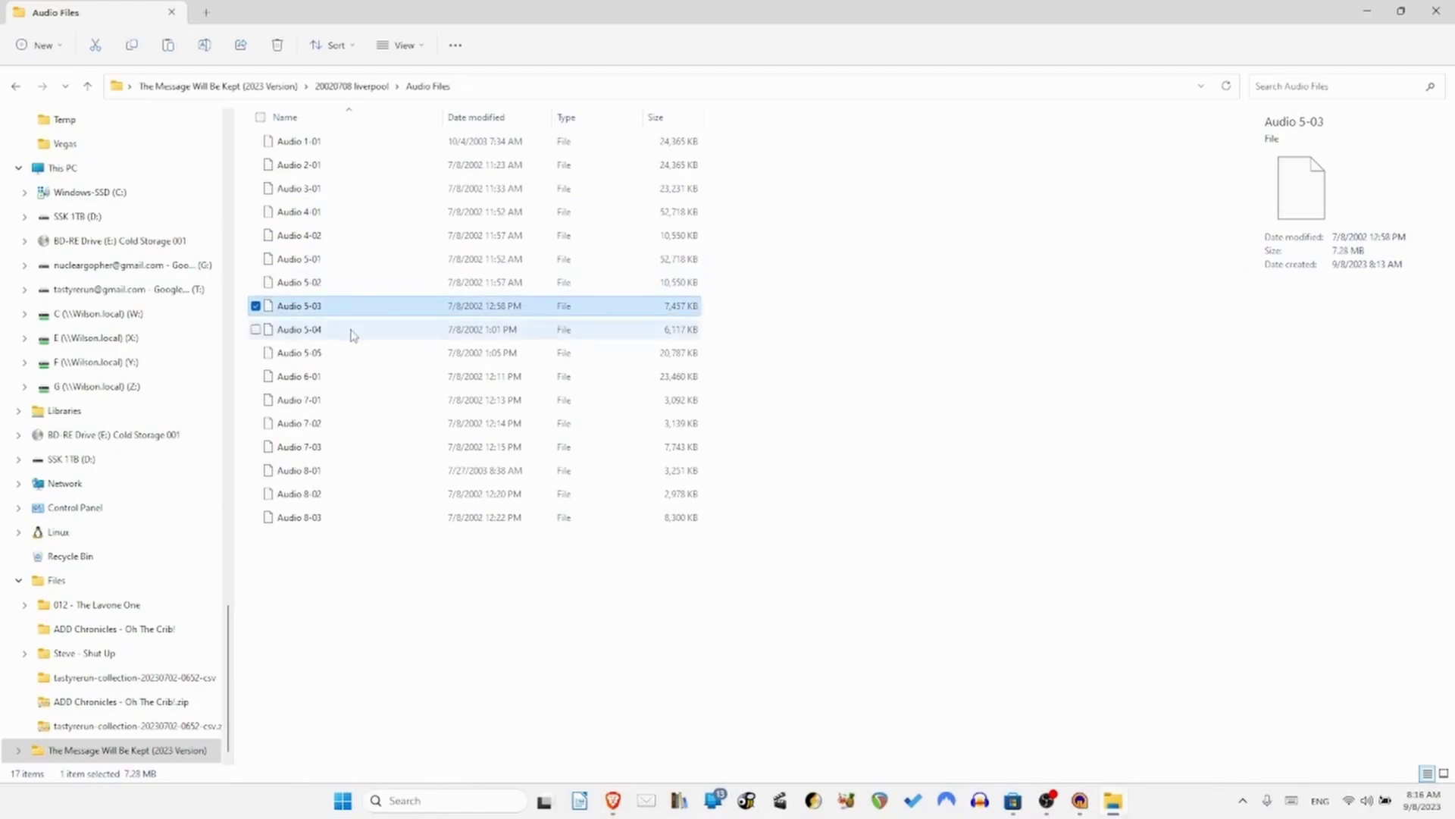
{"action": "left_click", "coordinate": [351, 331]}
{"action": "left_click", "coordinate": [351, 353]}
{"action": "left_click", "coordinate": [351, 377]}
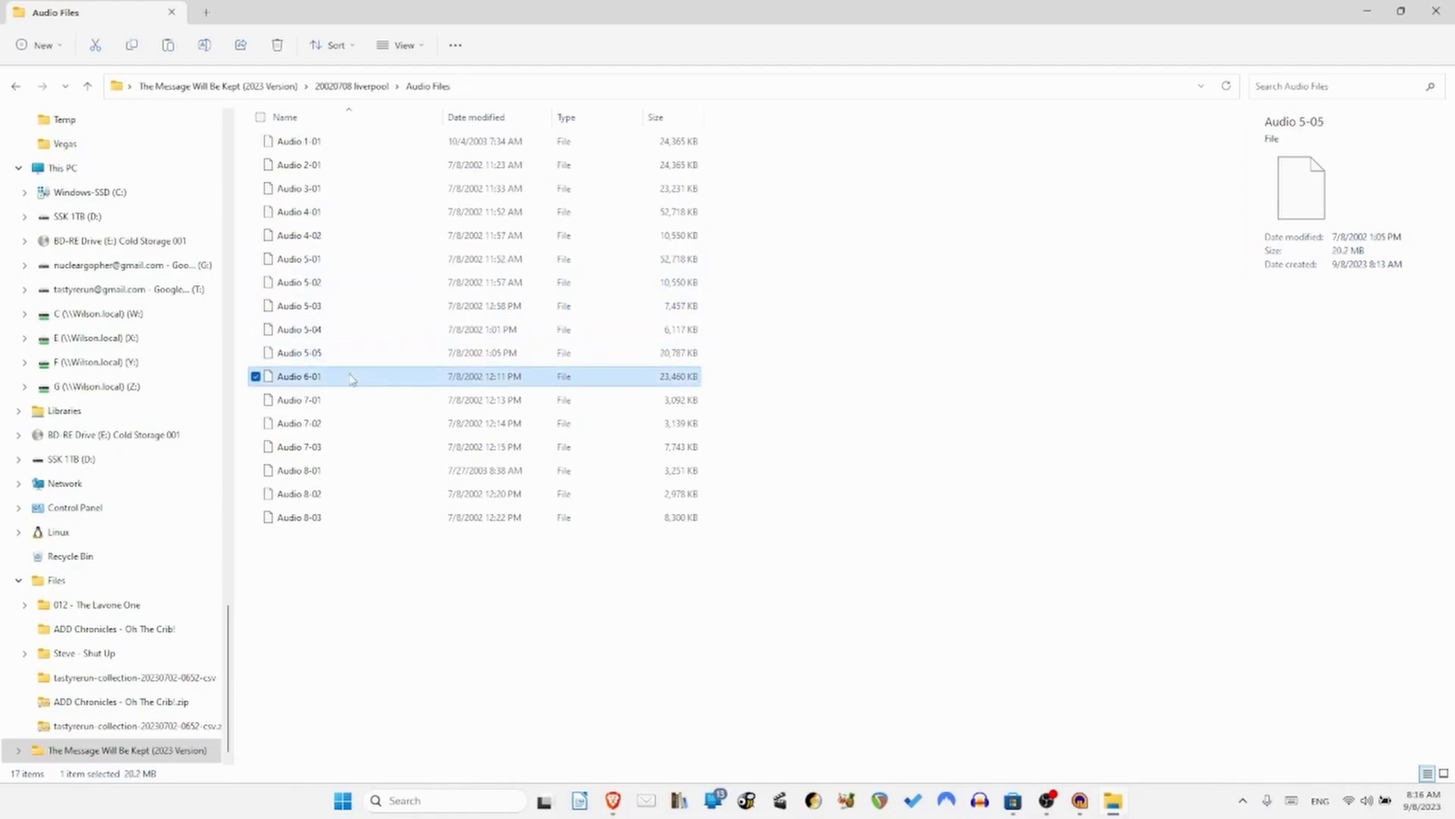
{"action": "left_click", "coordinate": [410, 561]}
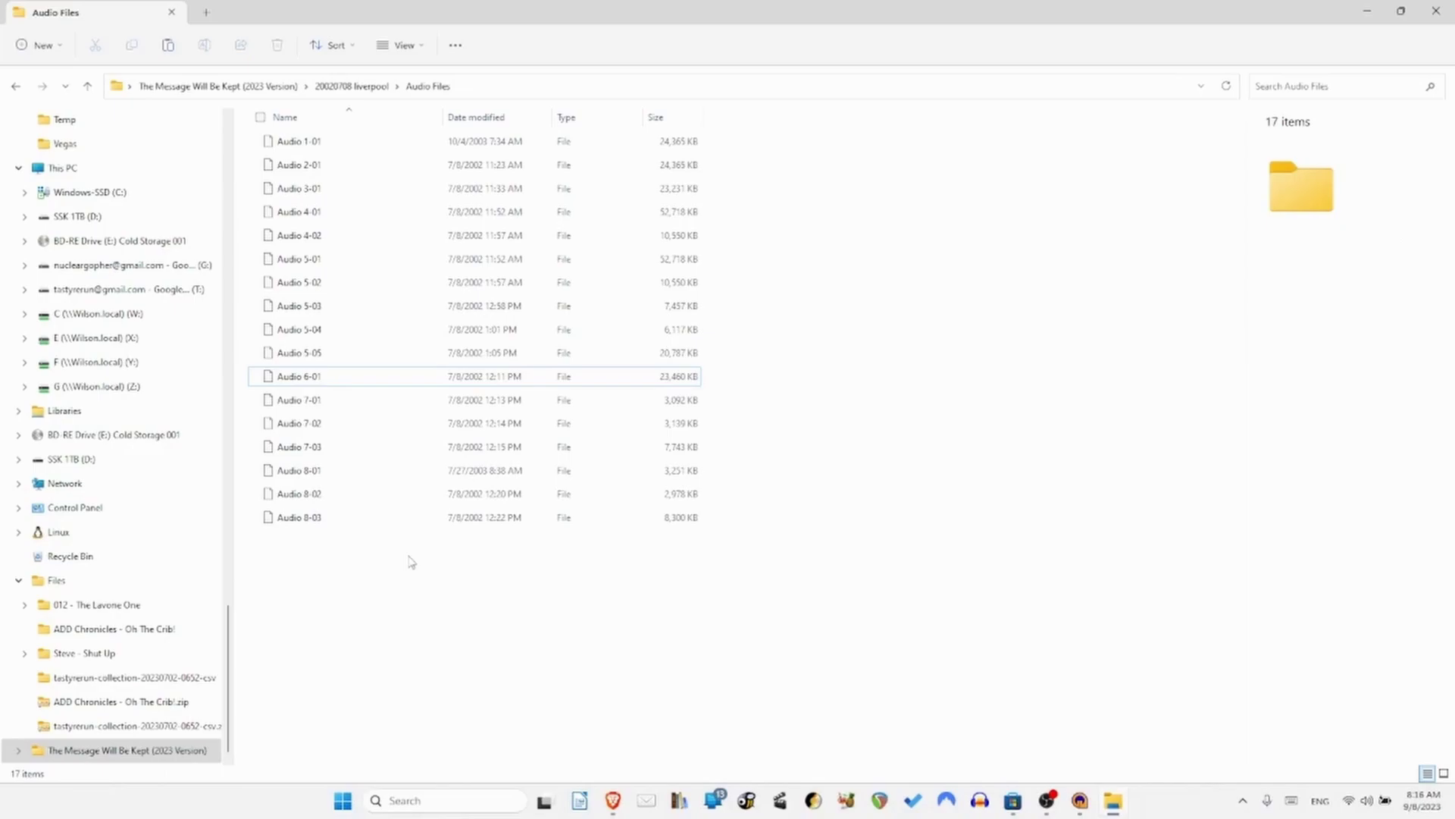
Launch Audacity from the Start search and skip the offered update.
{"action": "key", "text": "super"}
{"action": "type", "text": "aud"}
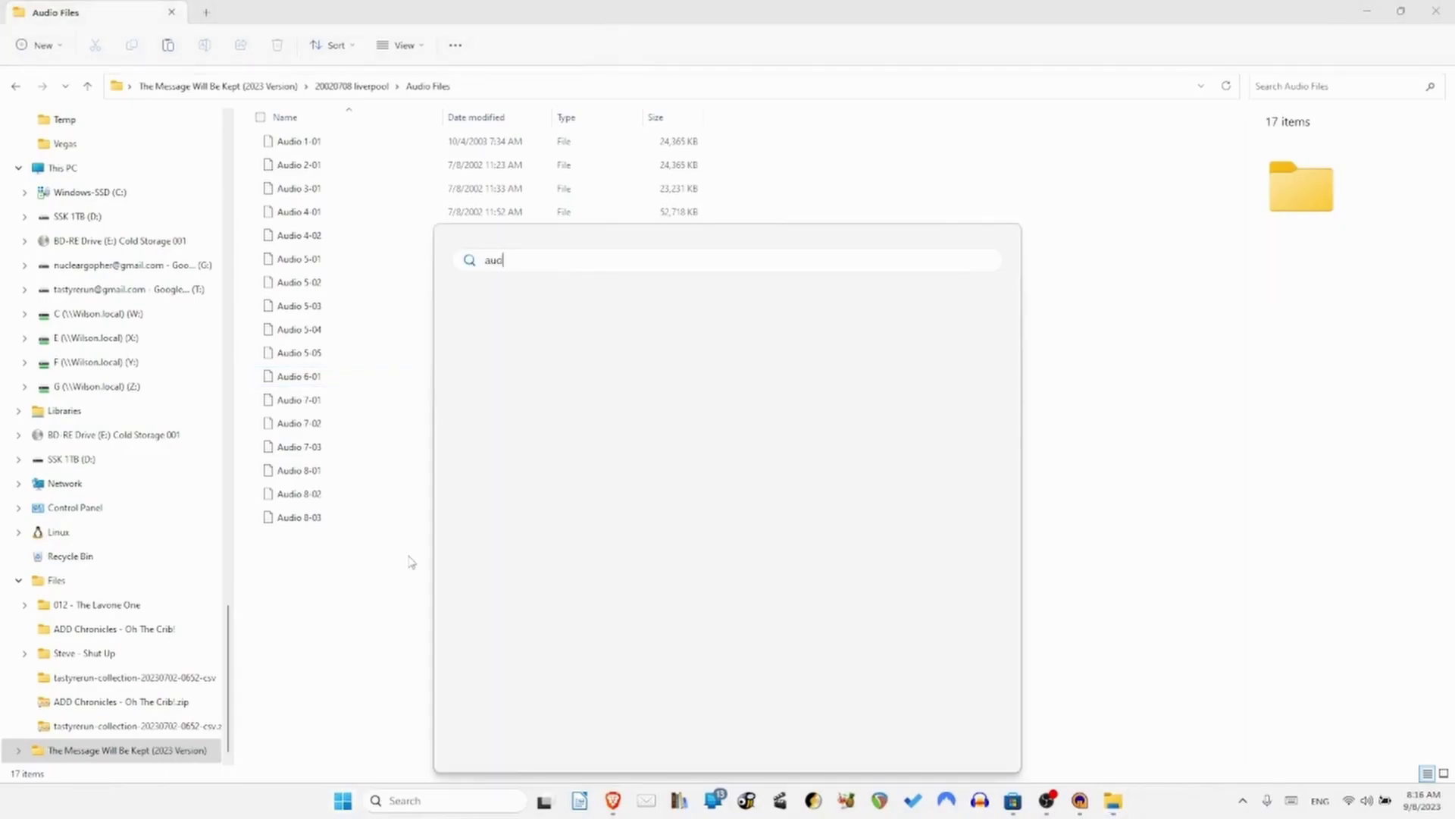
{"action": "type", "text": "acity"}
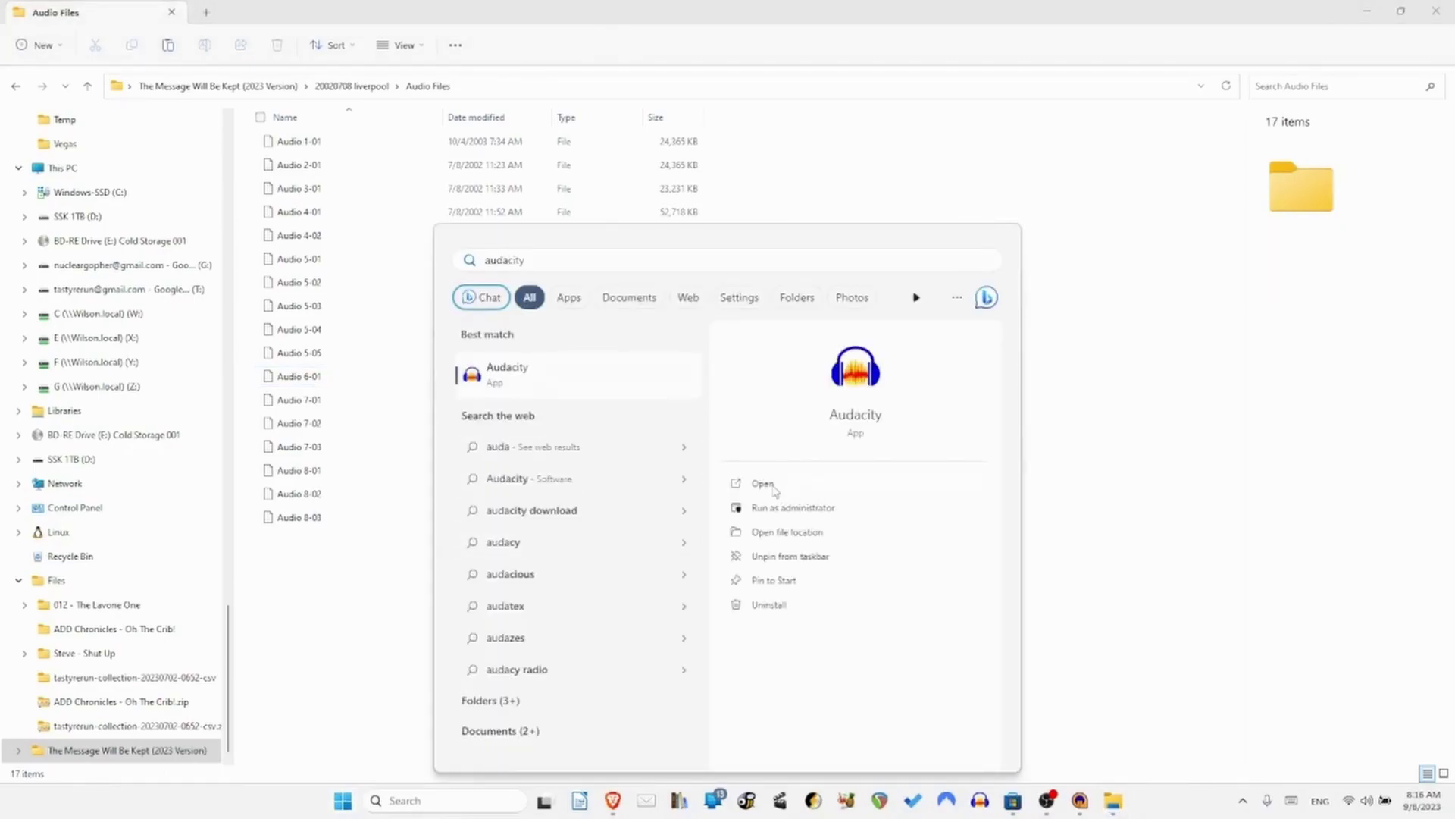
{"action": "left_click", "coordinate": [762, 484]}
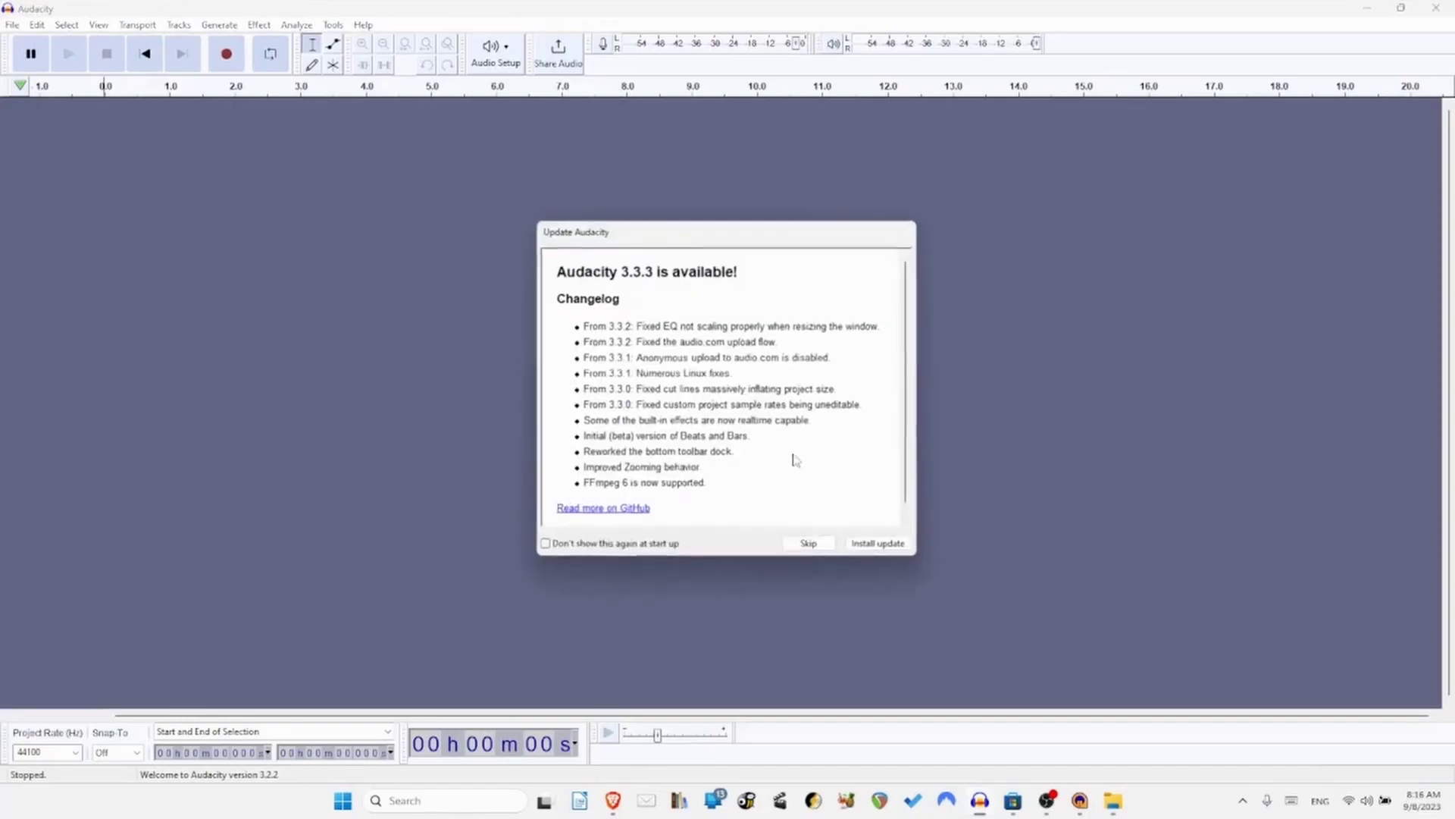
{"action": "left_click", "coordinate": [811, 547]}
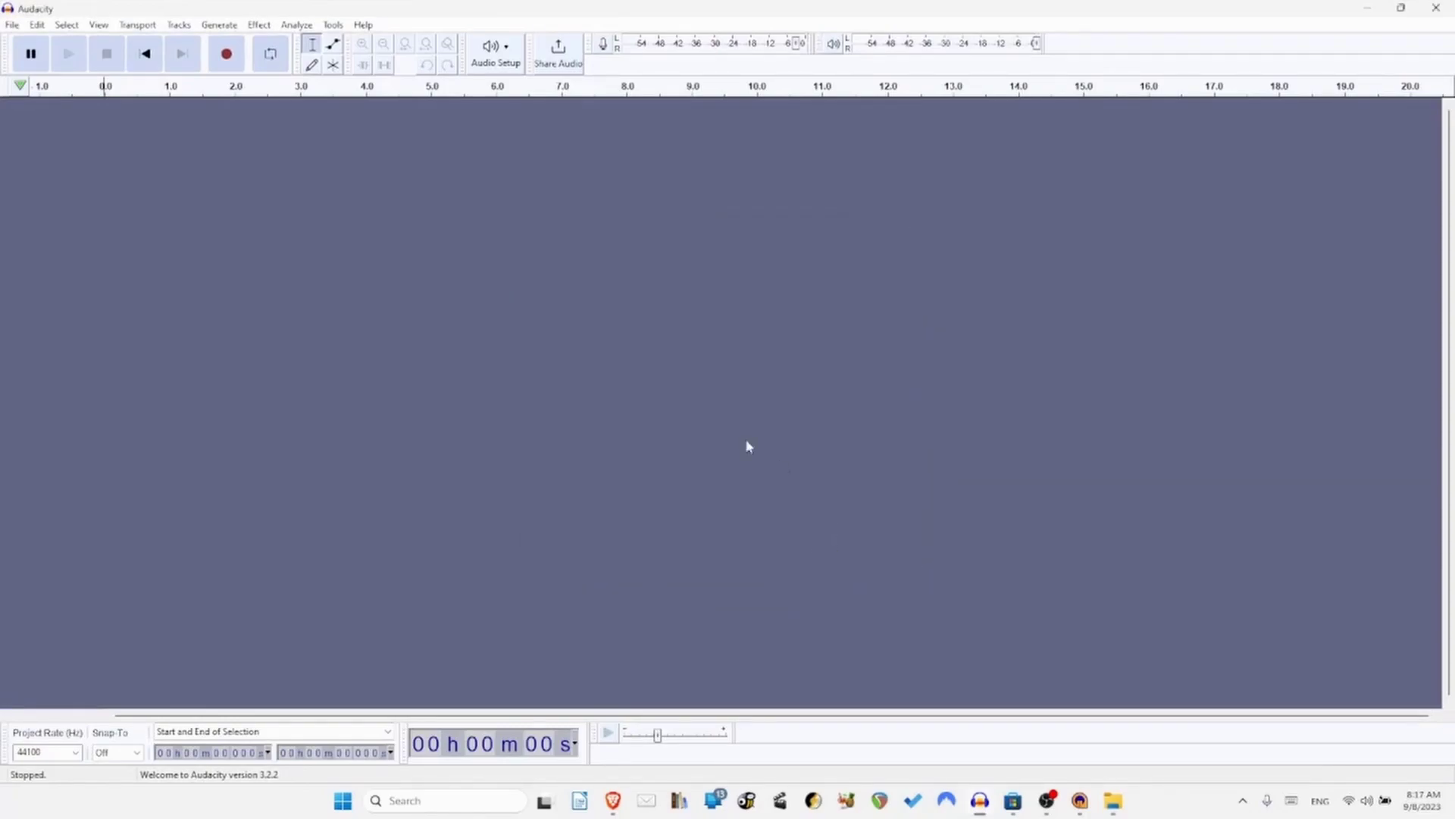
Start a Raw Data import, browse to the 20020708 liverpool folder, cancel, then reopen File > Import.
{"action": "left_click", "coordinate": [13, 29]}
{"action": "mouse_move", "coordinate": [50, 158]}
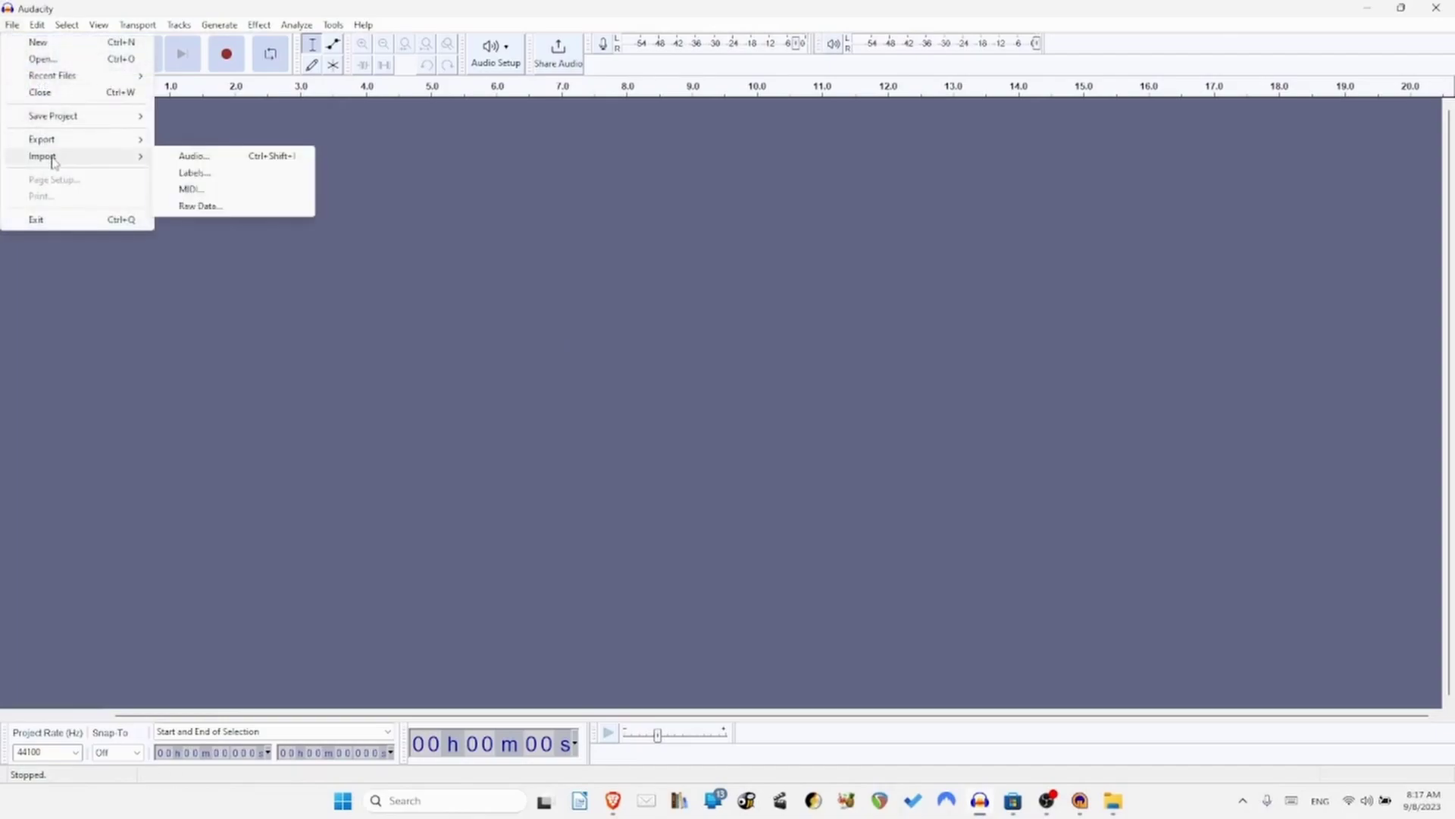
{"action": "left_click", "coordinate": [215, 213]}
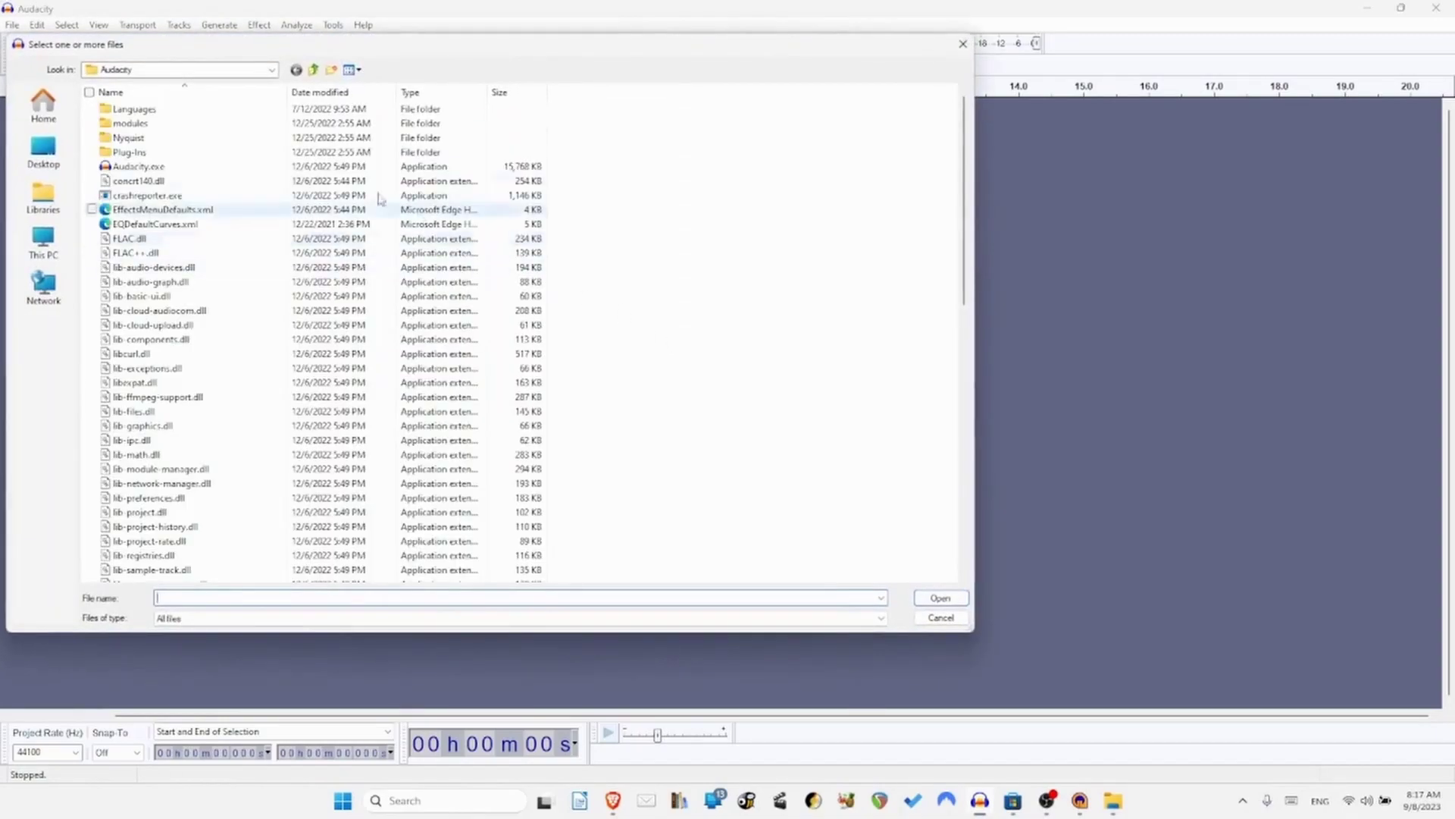
{"action": "left_click", "coordinate": [45, 151]}
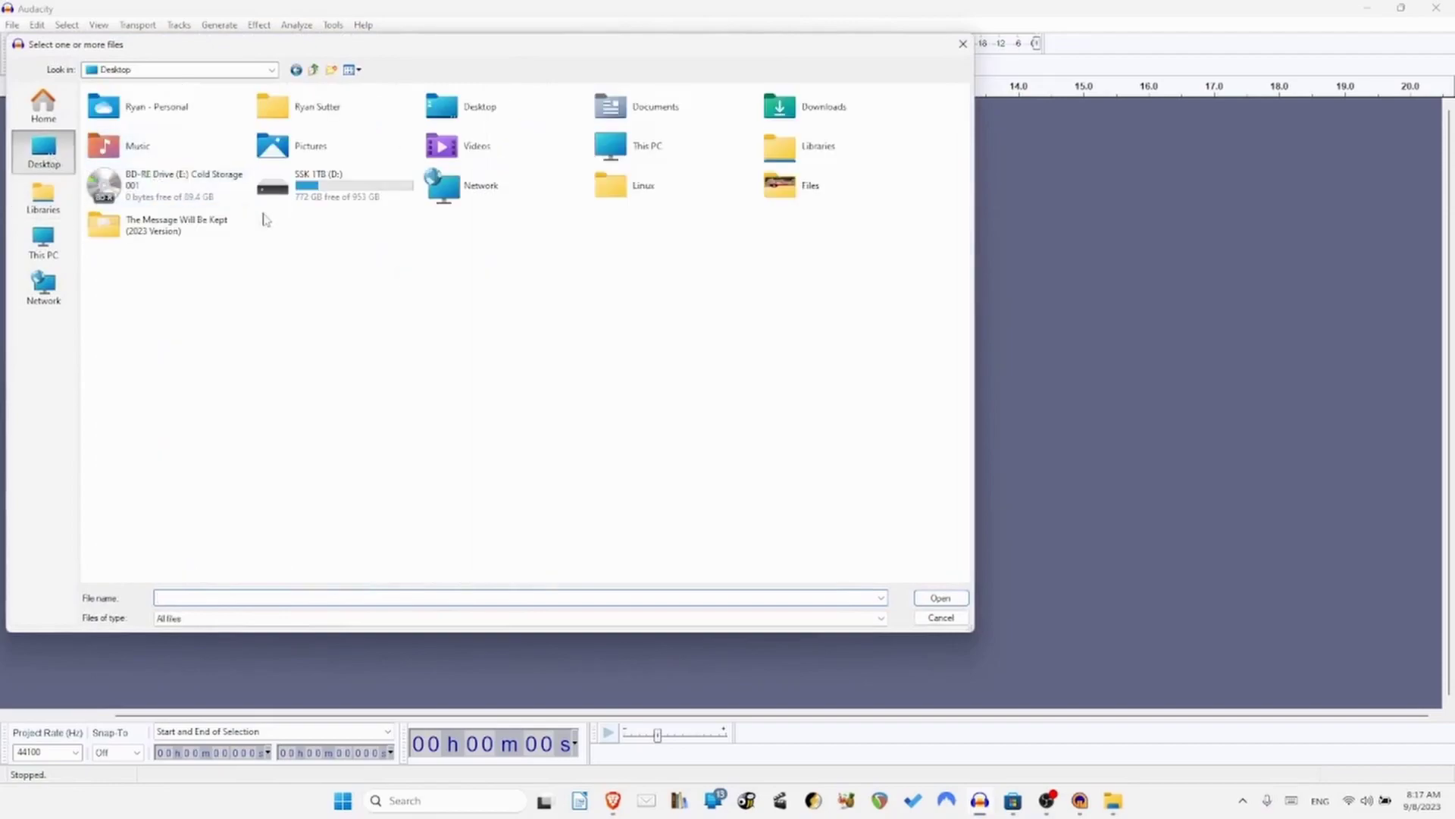
{"action": "left_click", "coordinate": [203, 238]}
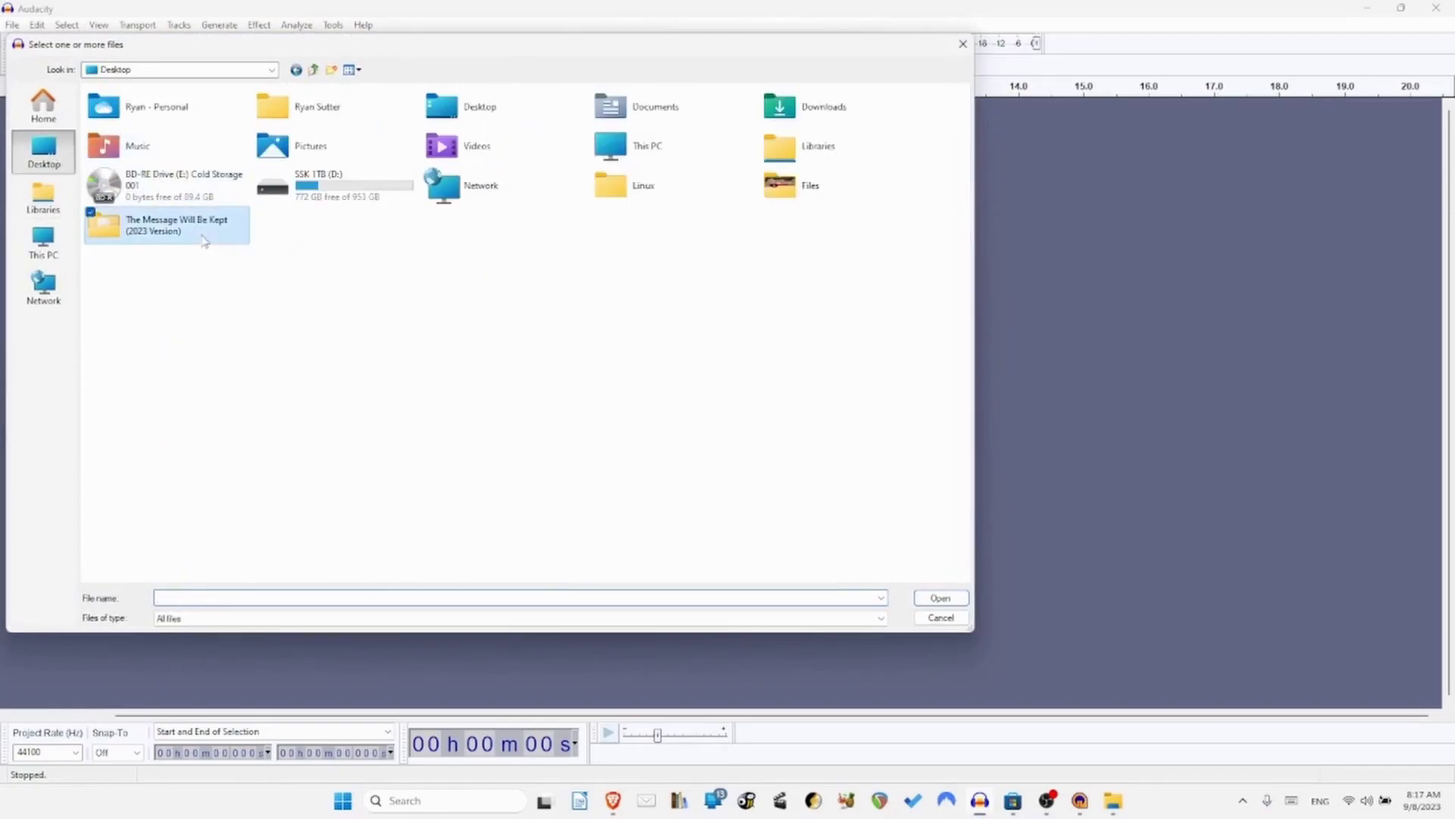
{"action": "double_click", "coordinate": [203, 238]}
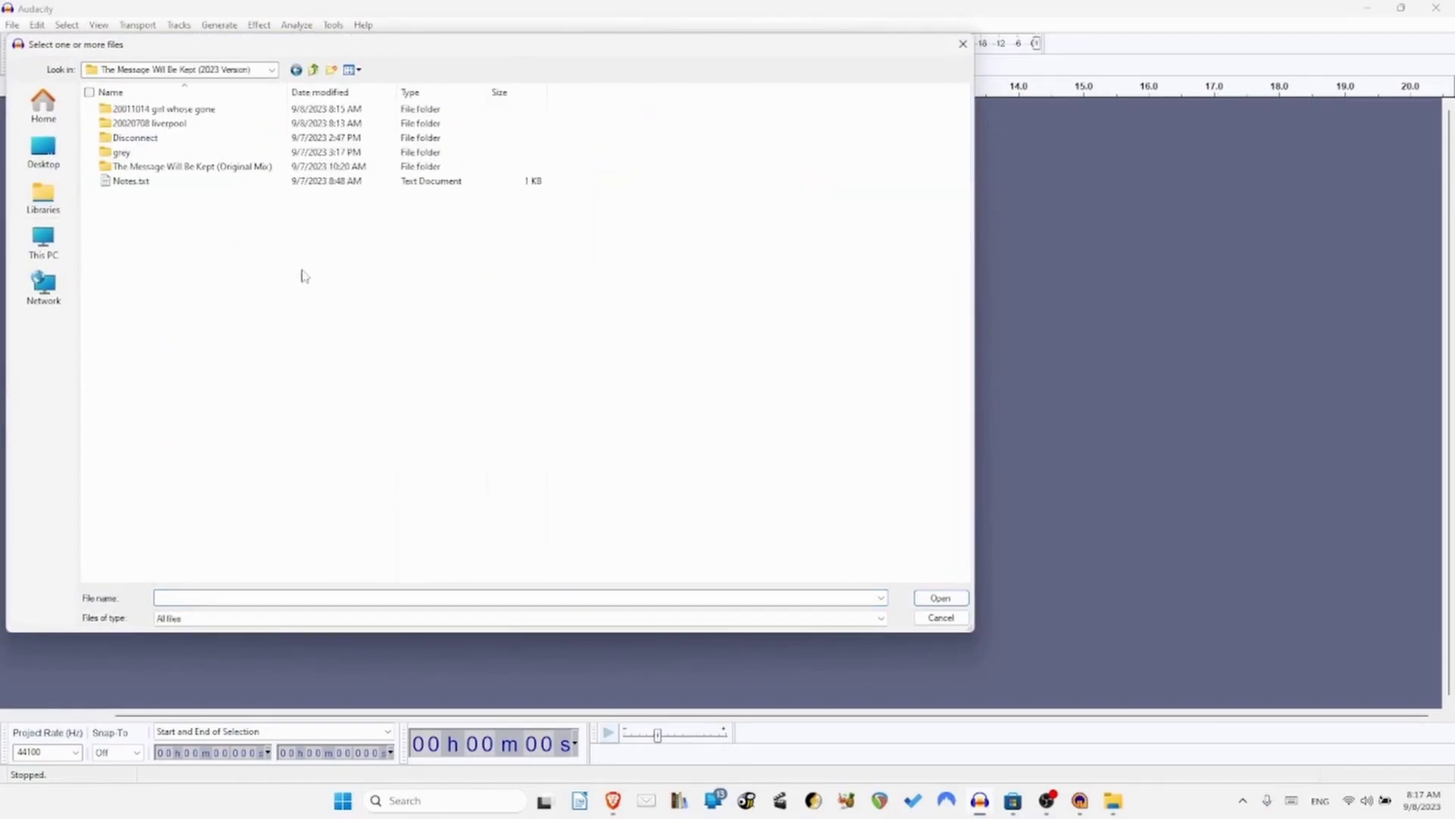
{"action": "double_click", "coordinate": [174, 125]}
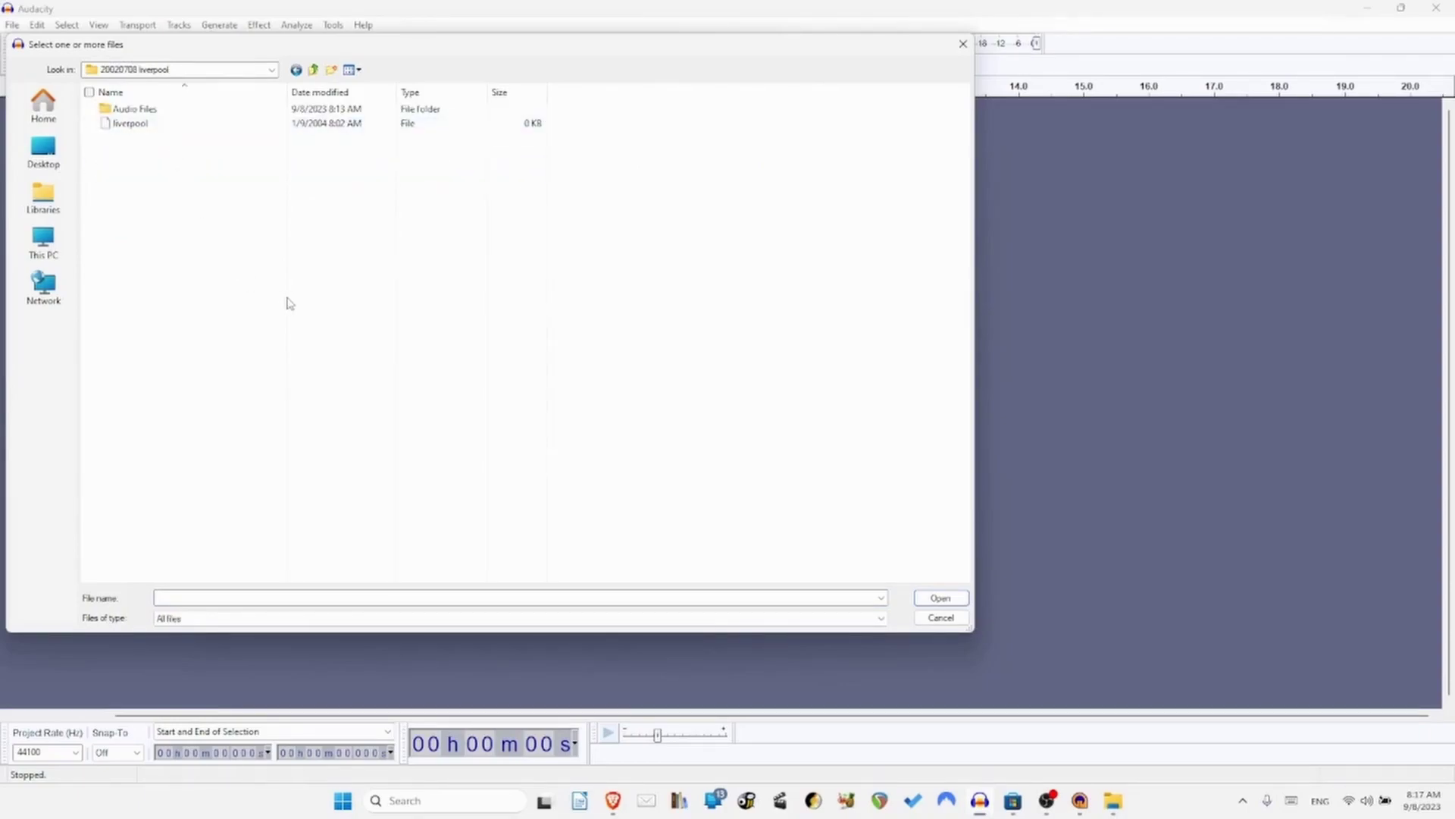
{"action": "left_click", "coordinate": [941, 617]}
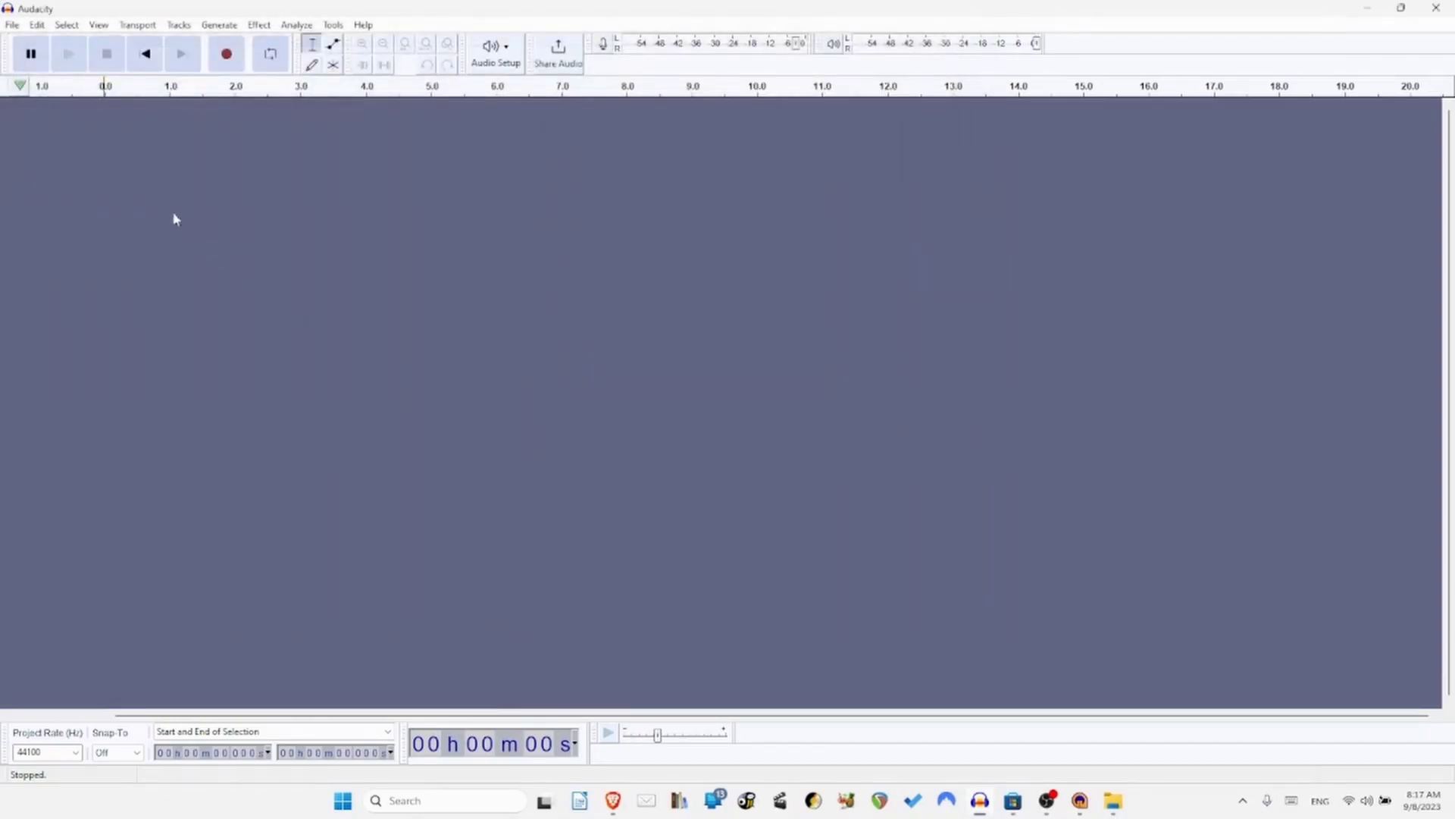
{"action": "left_click", "coordinate": [12, 26]}
{"action": "mouse_move", "coordinate": [57, 158]}
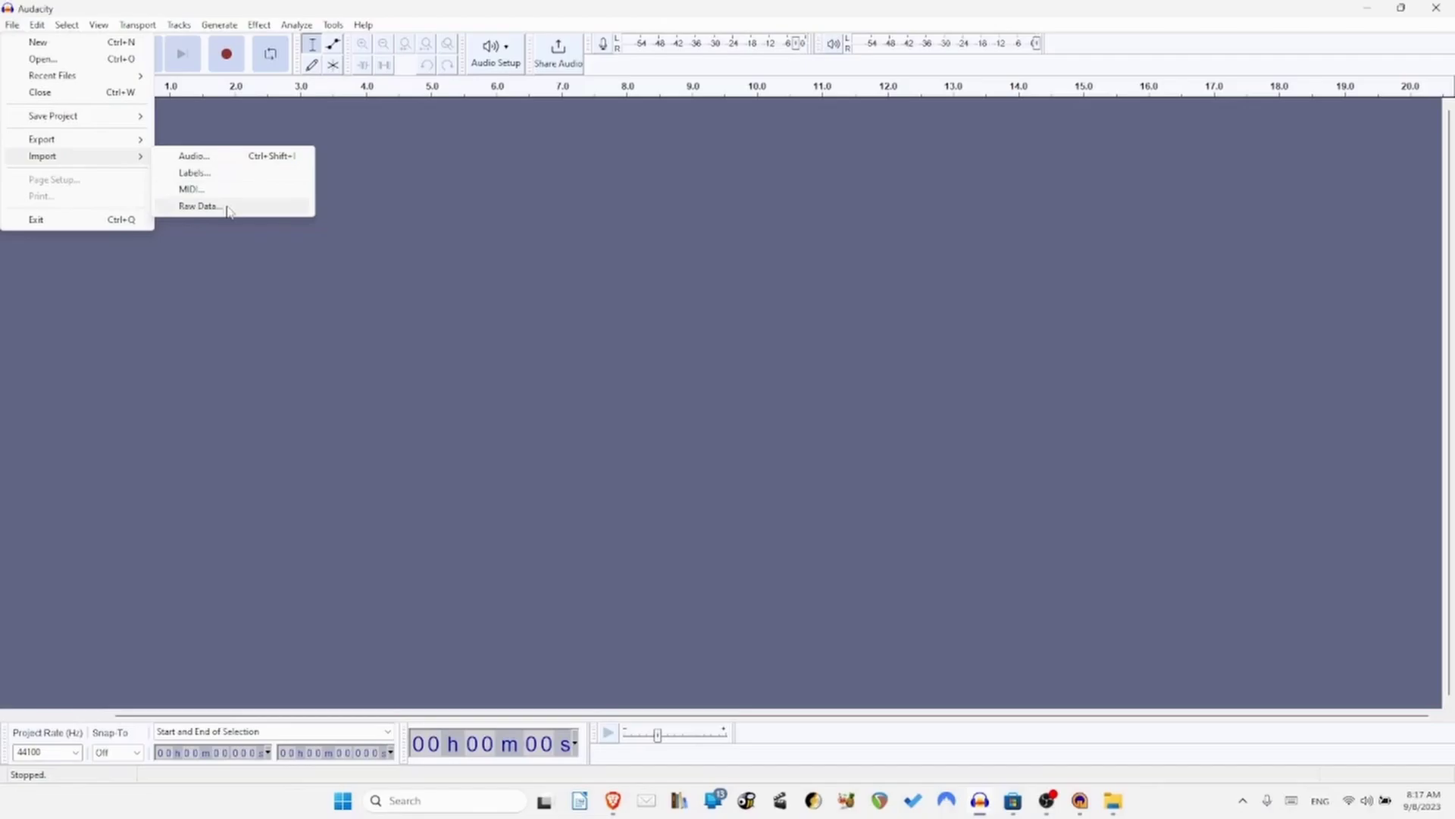
Open Audio 1-01 from Desktop > The Message Will Be Kept (2023 Version) > 20020708 liverpool > Audio Files as raw data.
{"action": "left_click", "coordinate": [199, 206]}
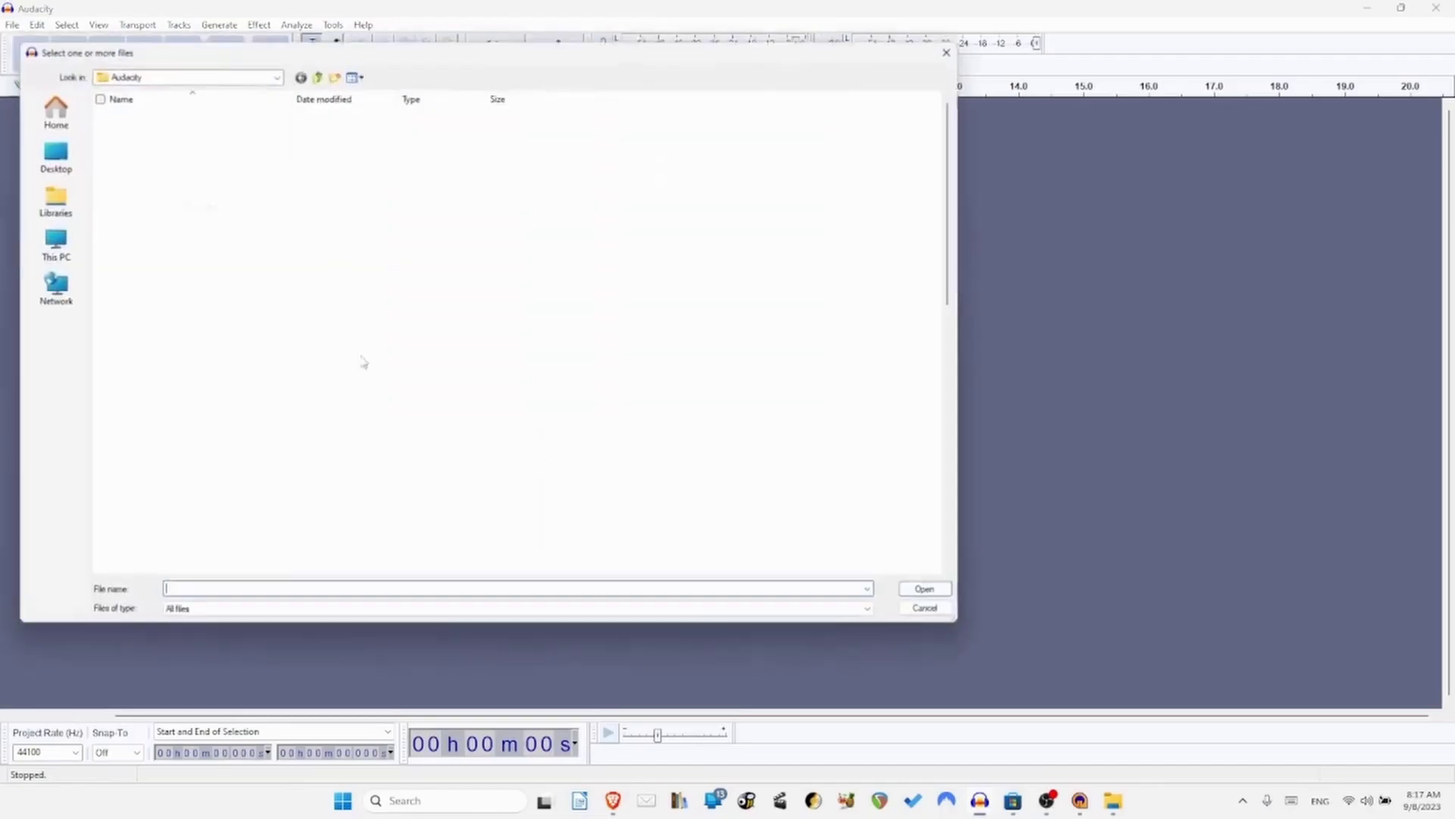
{"action": "left_click", "coordinate": [44, 152]}
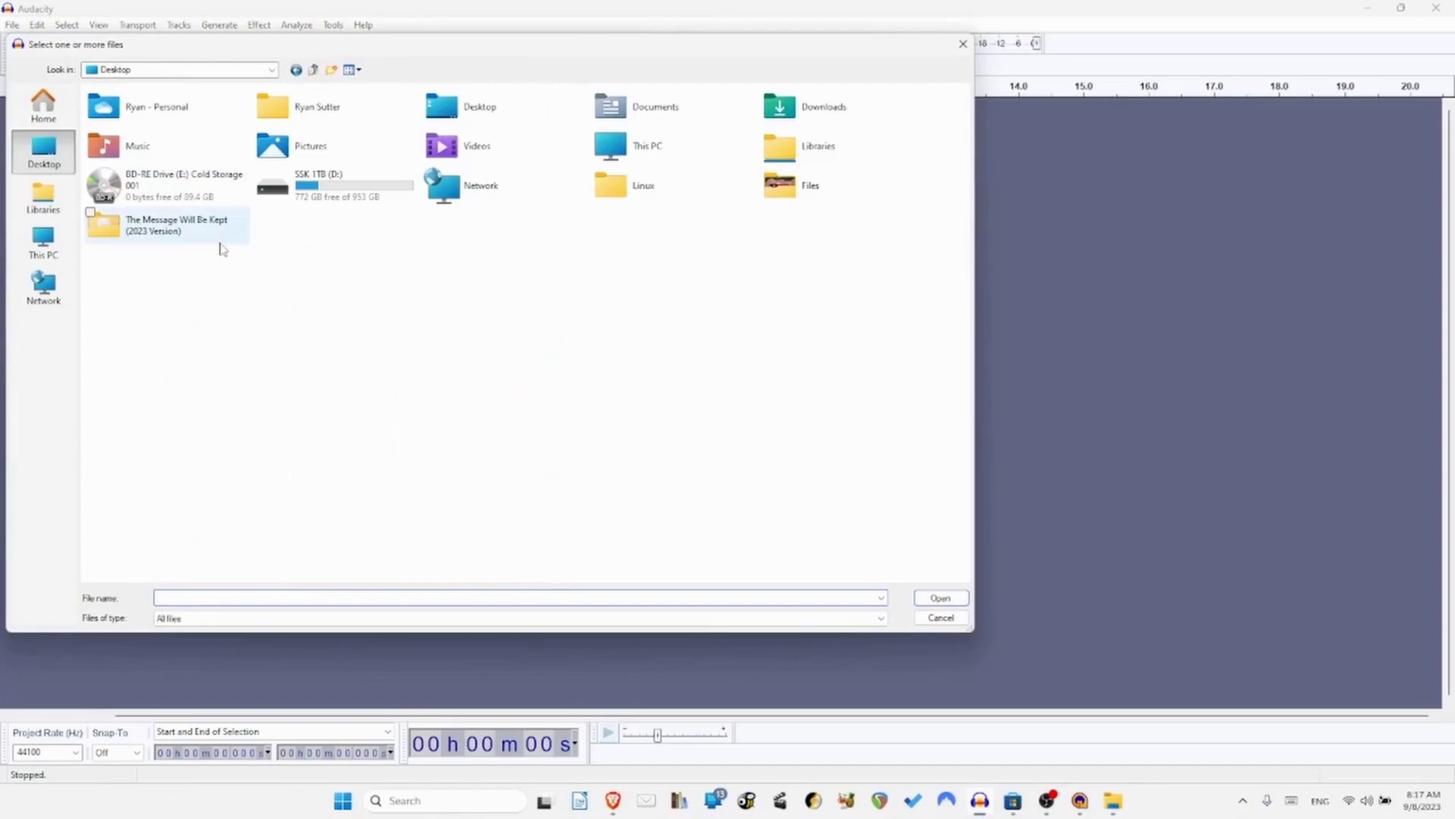
{"action": "double_click", "coordinate": [185, 231]}
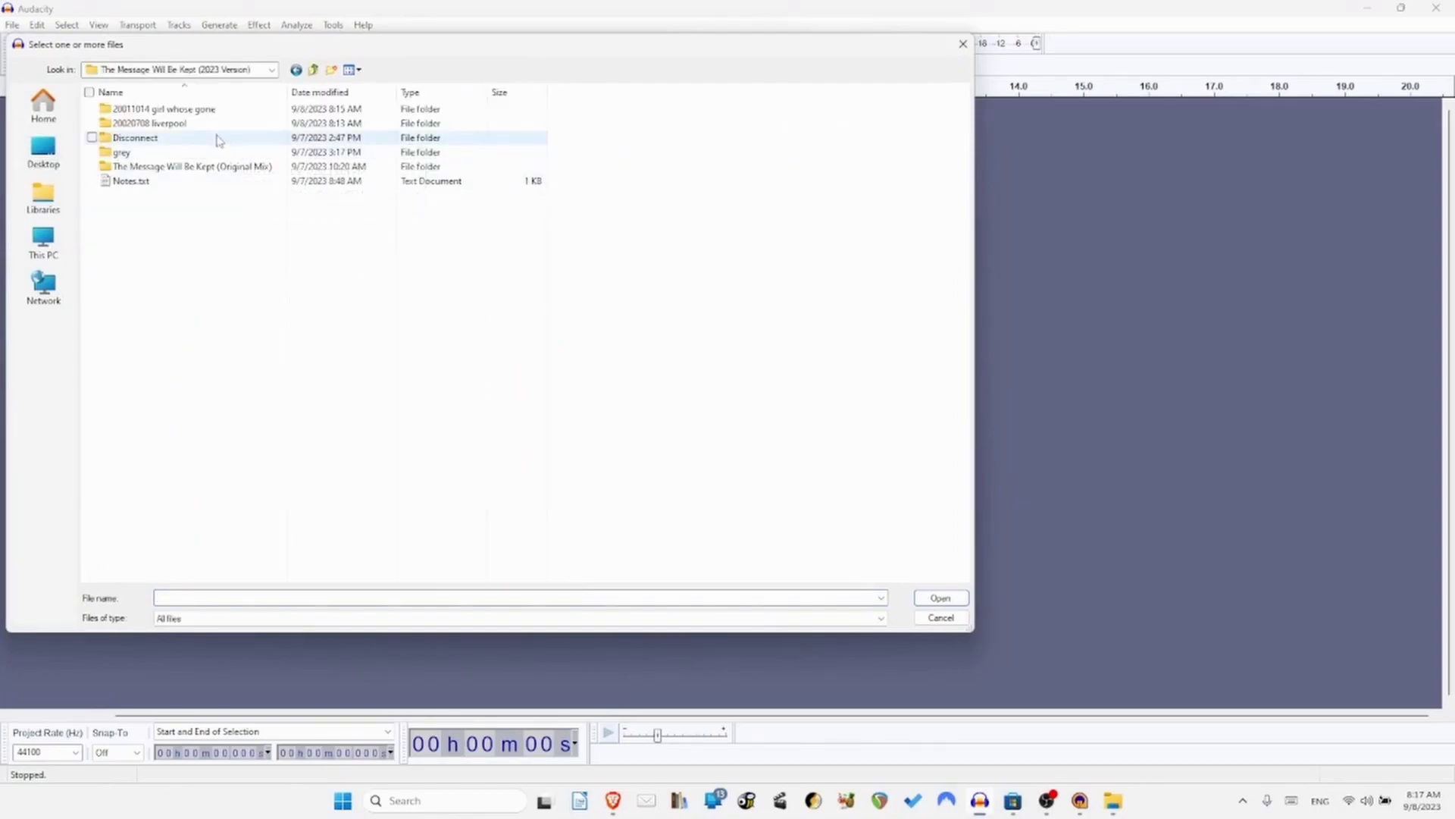
{"action": "double_click", "coordinate": [201, 124]}
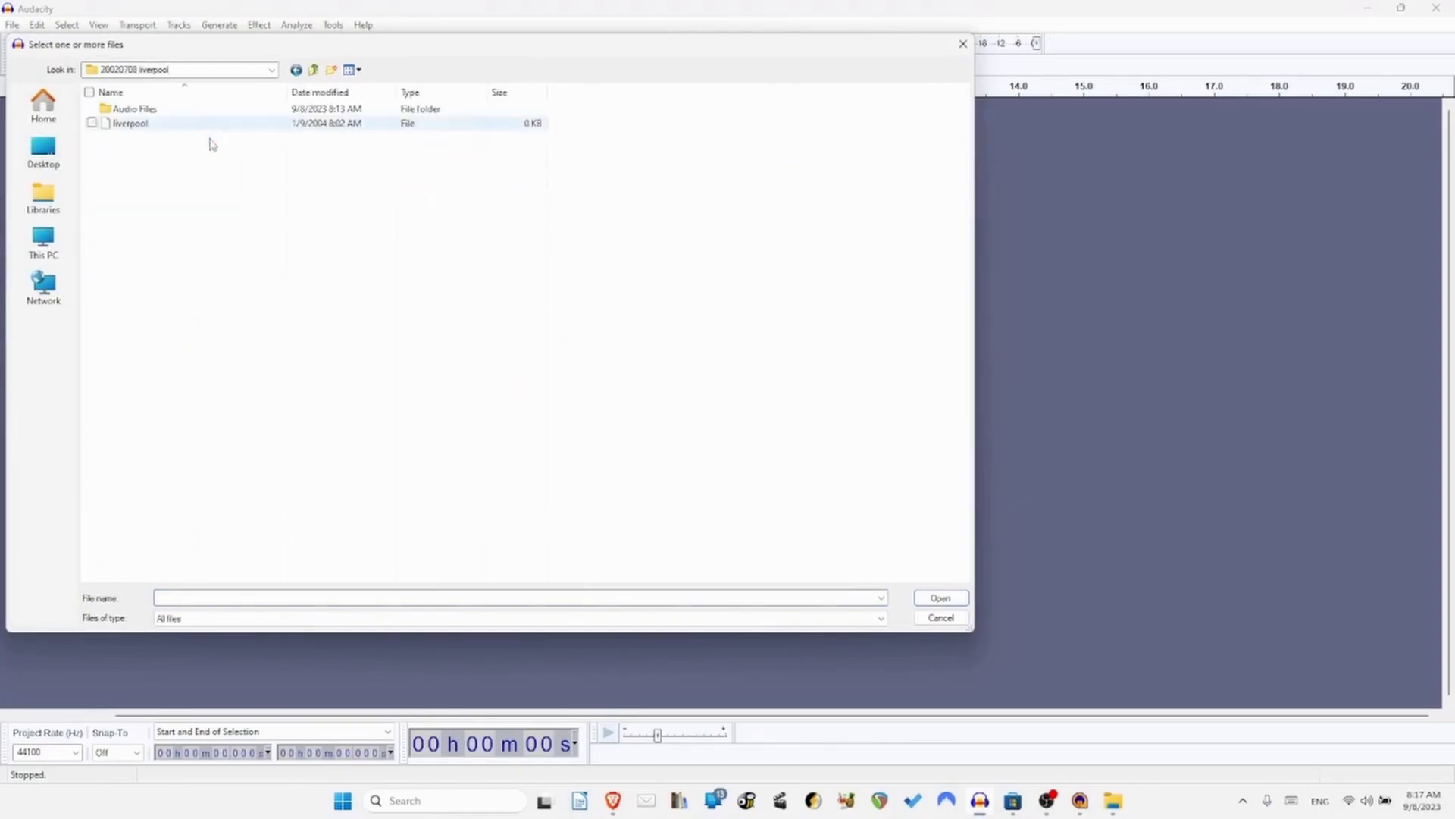
{"action": "double_click", "coordinate": [178, 113]}
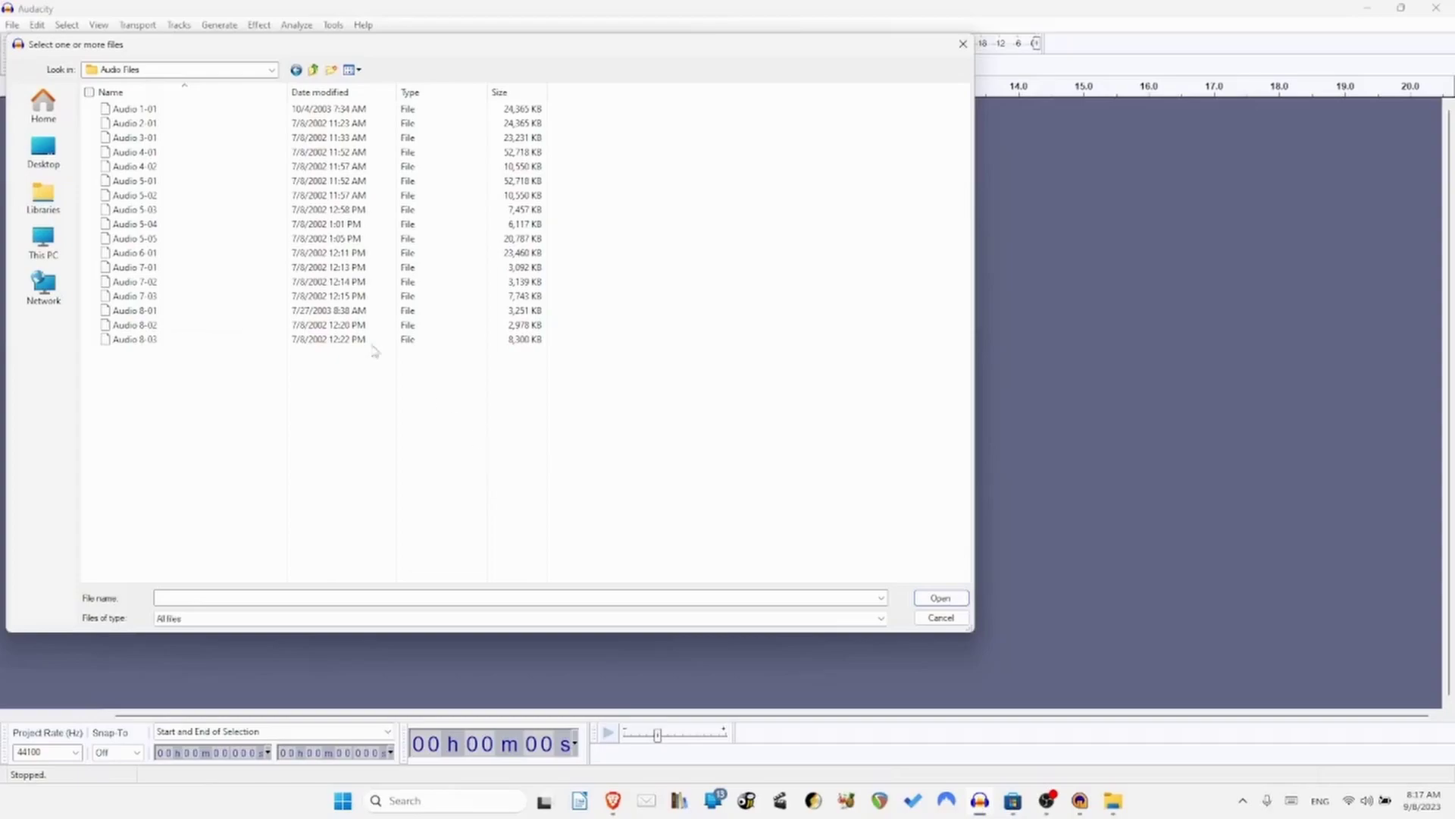
{"action": "left_click", "coordinate": [195, 112]}
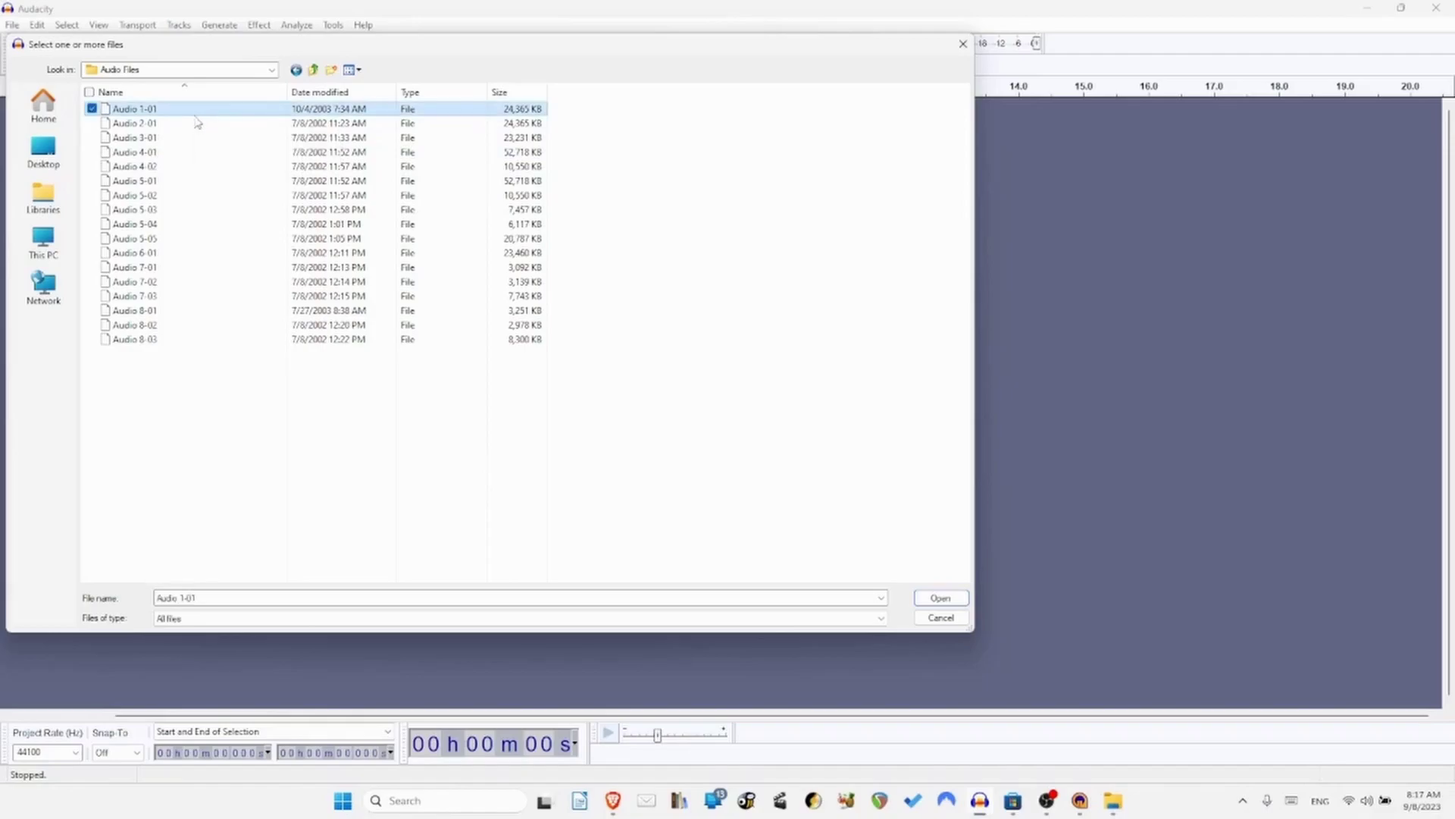
{"action": "left_click", "coordinate": [941, 599]}
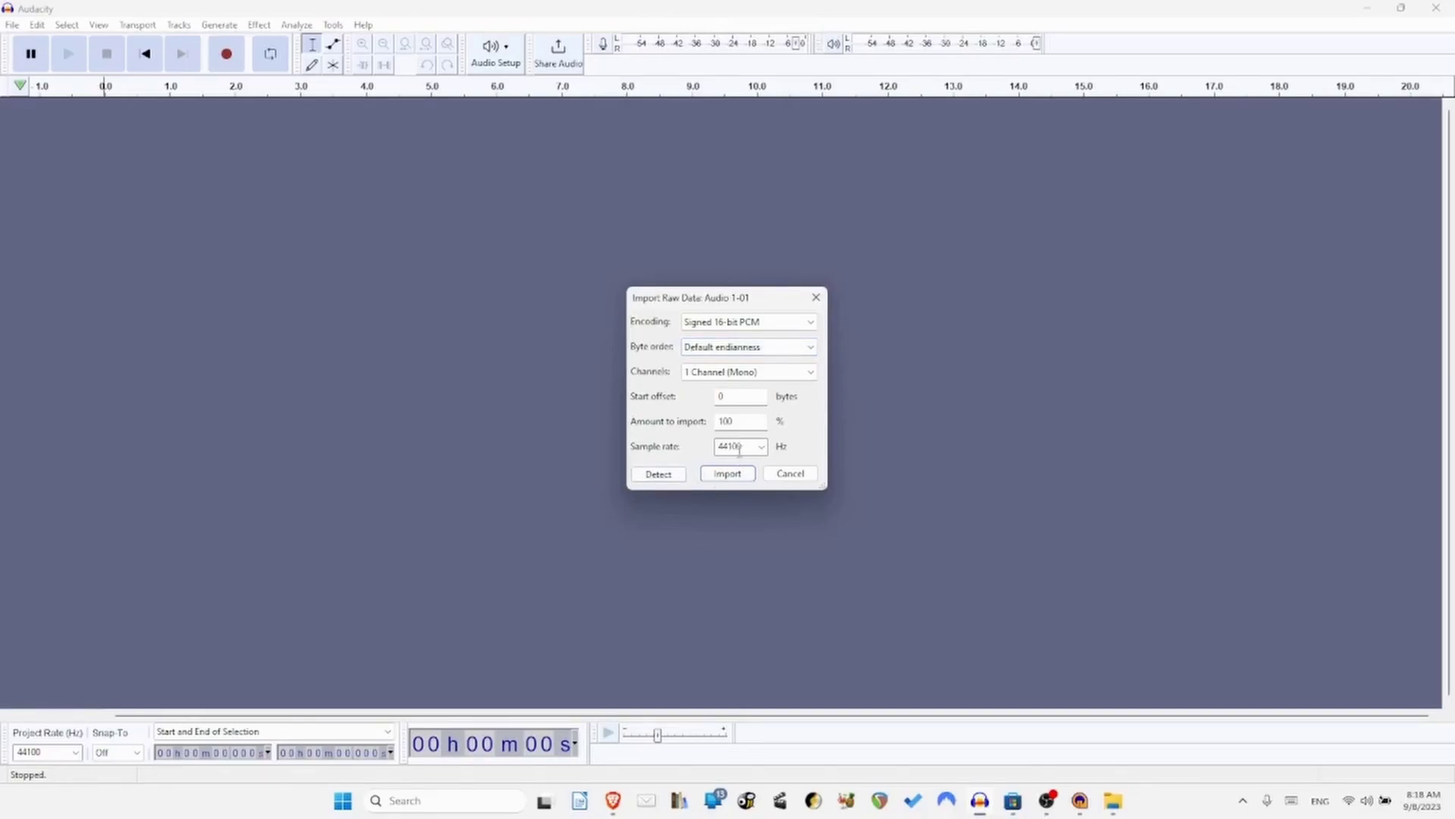
Import Audio 1-01 with Big-endian byte order and play a section from about 0:28 to check it.
{"action": "left_click", "coordinate": [710, 350]}
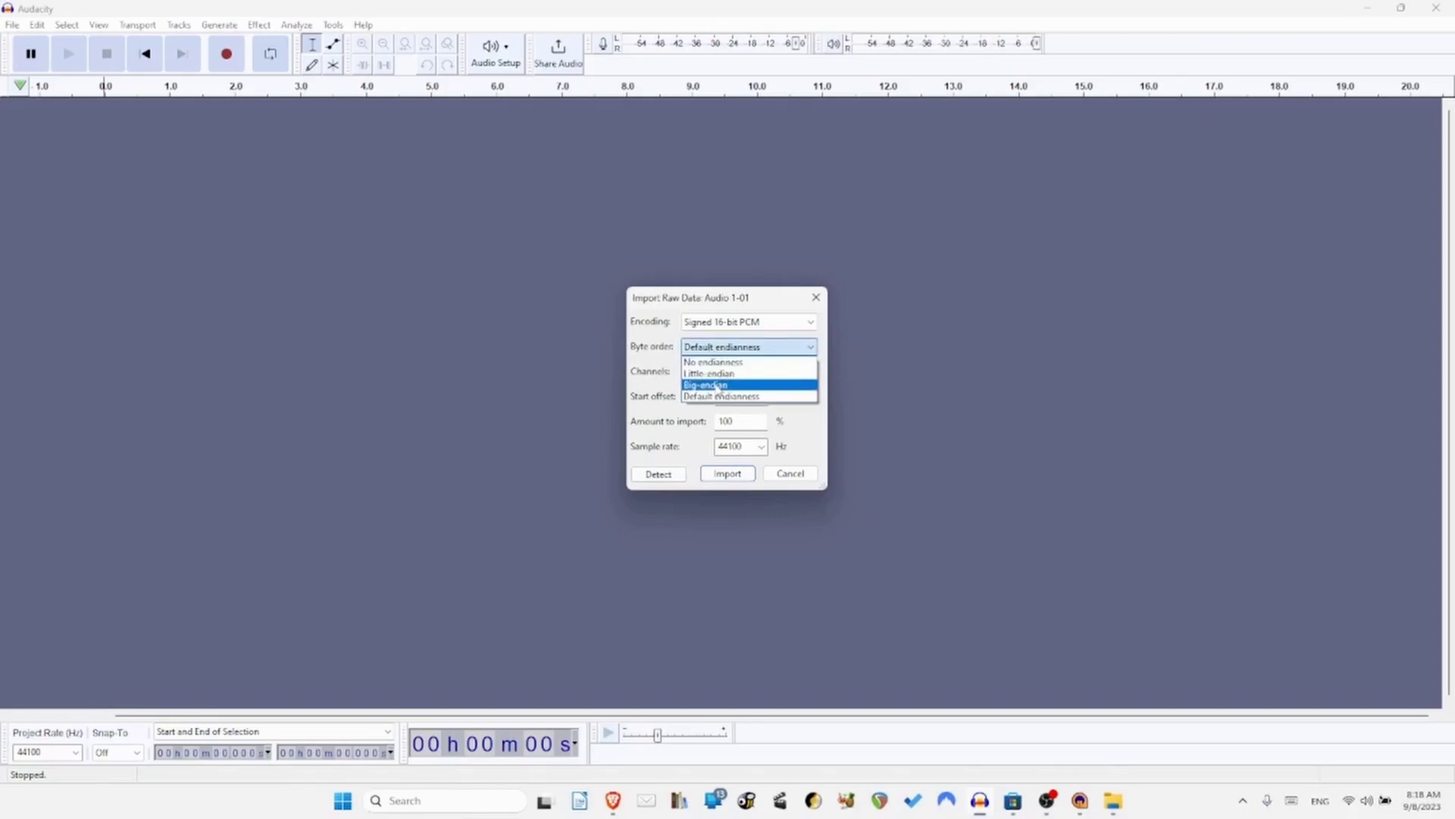
{"action": "left_click", "coordinate": [713, 392]}
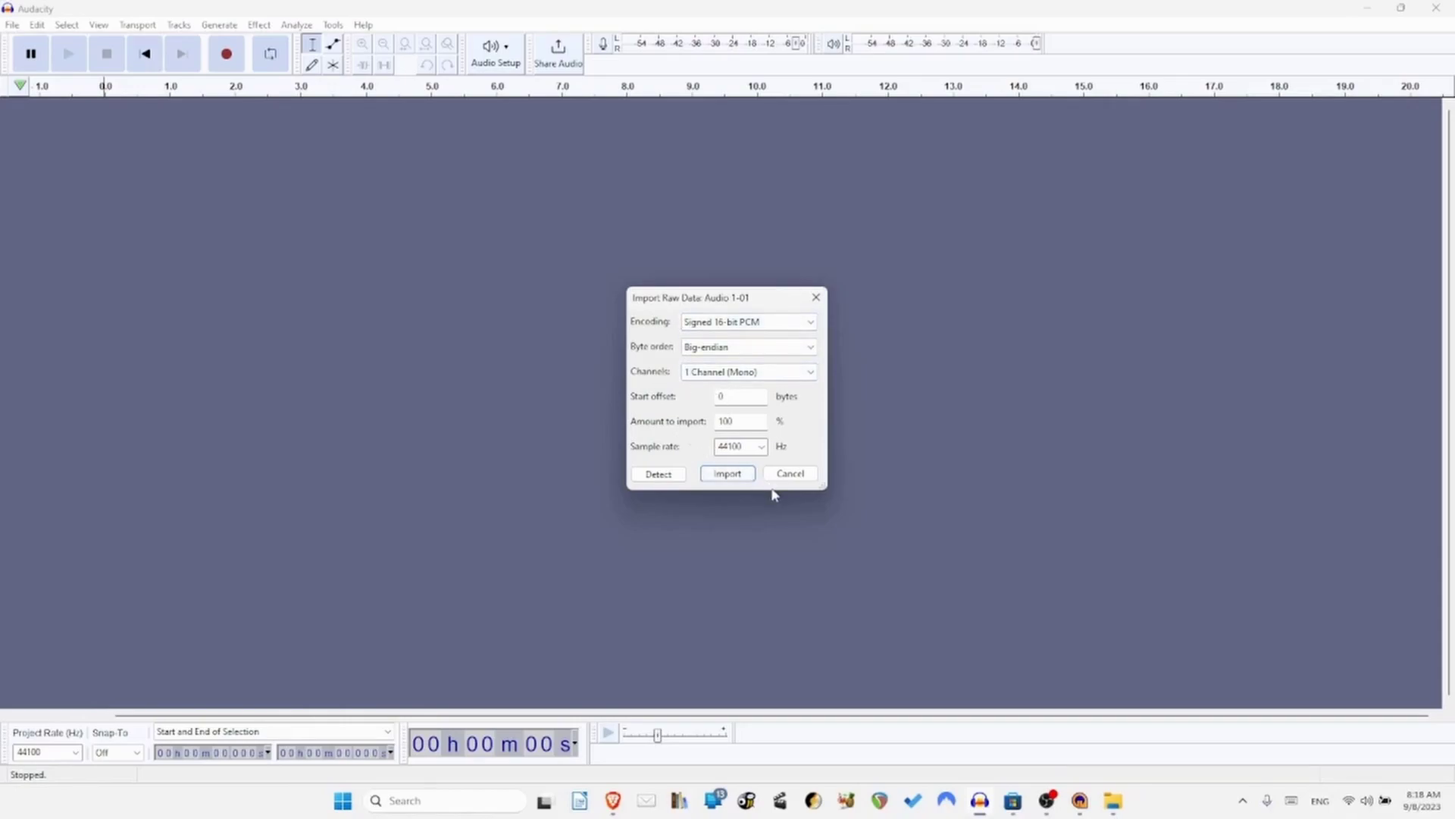
{"action": "left_click", "coordinate": [732, 476]}
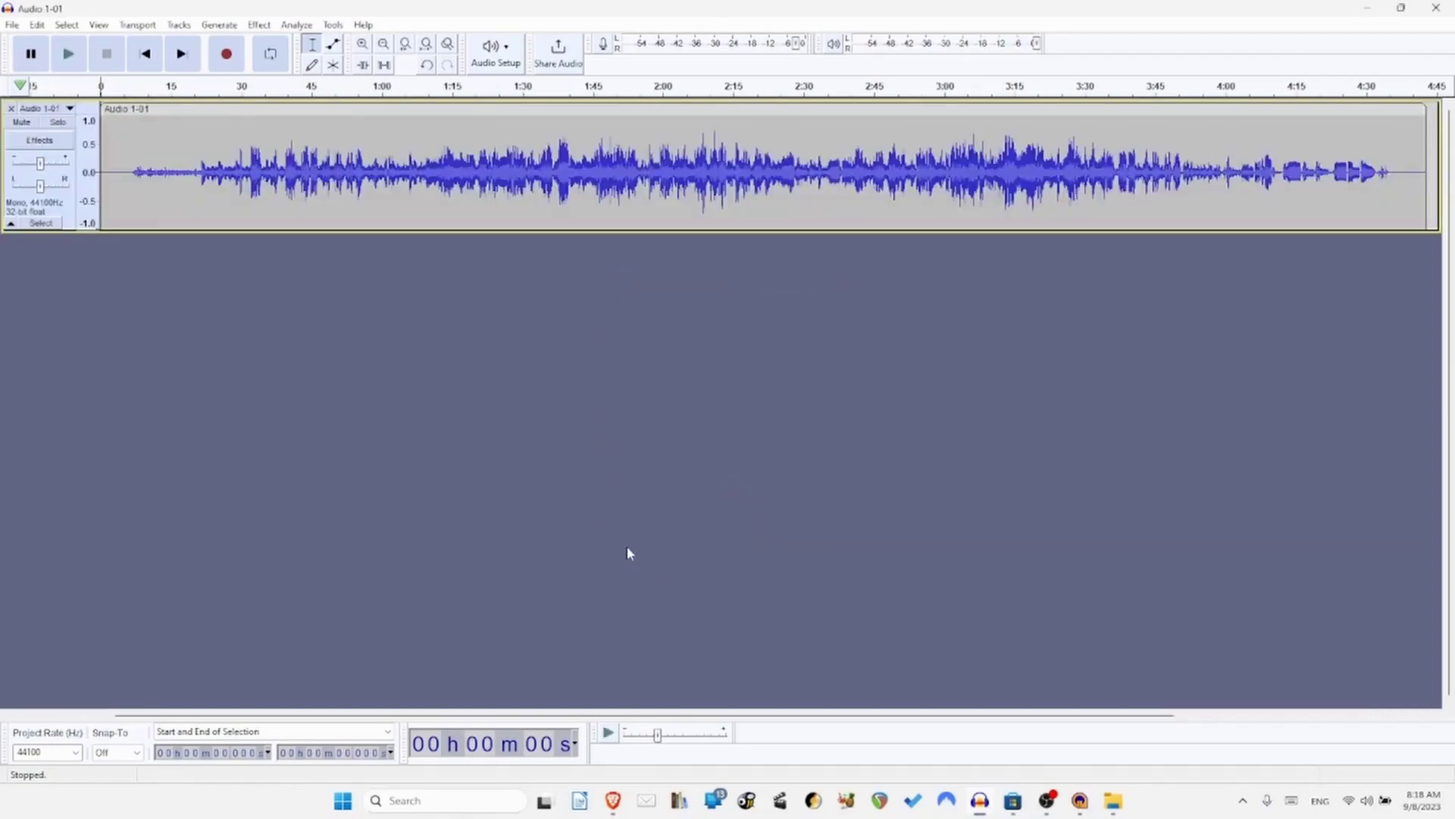
{"action": "left_click", "coordinate": [230, 90]}
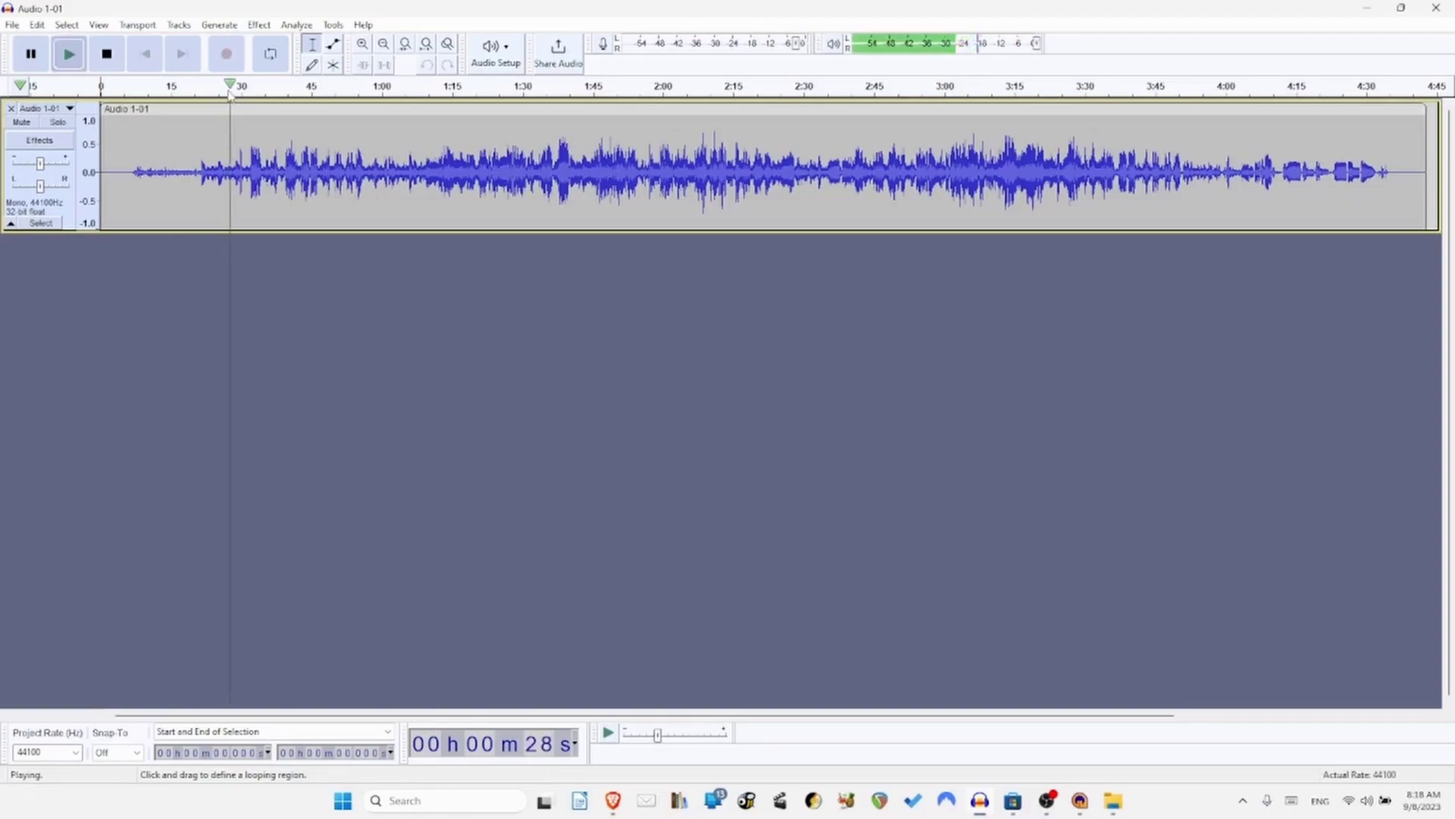
{"action": "left_click", "coordinate": [106, 55]}
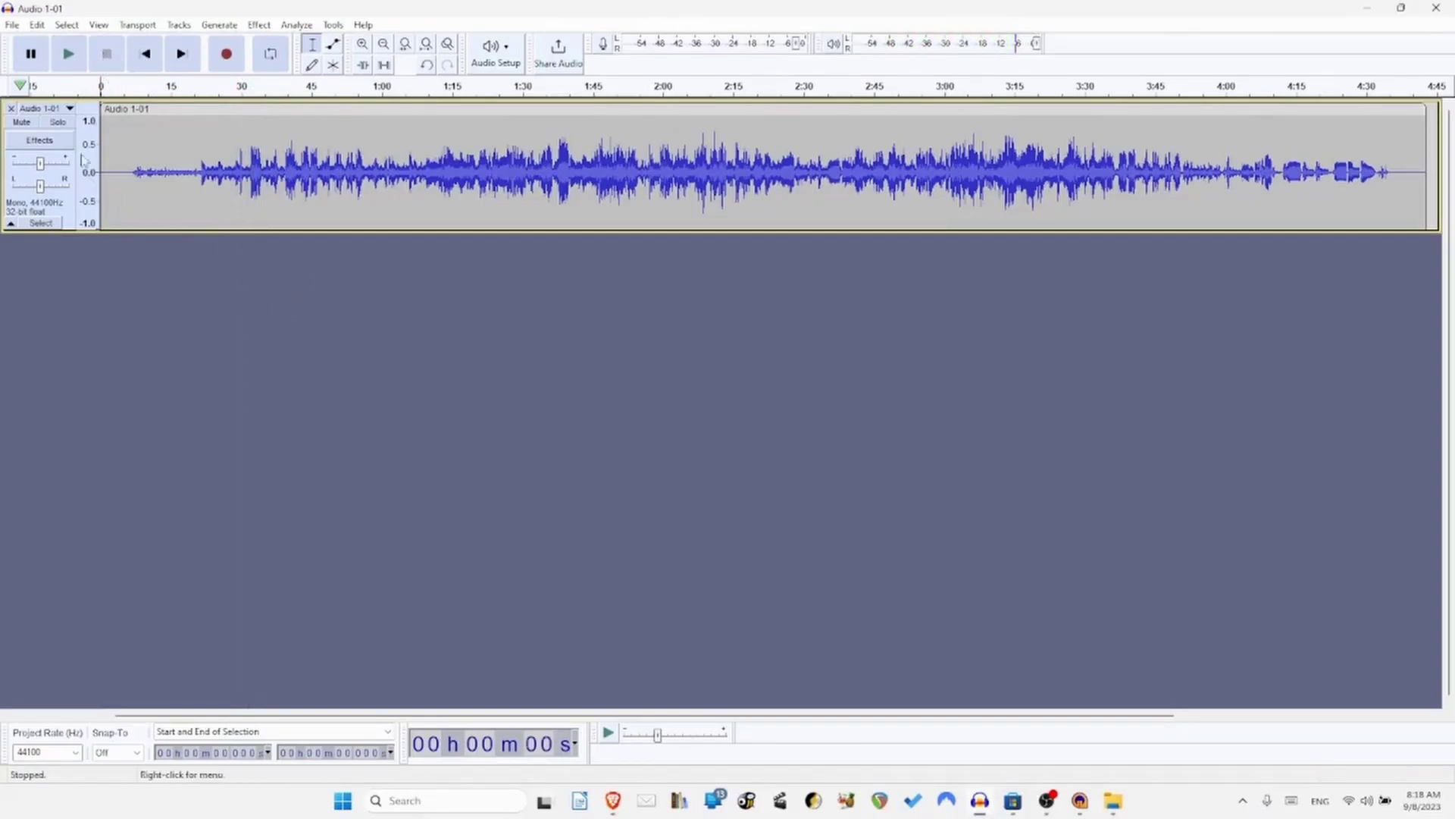
Export Audio 1-01 as Audio 1-01.wav, Signed 16-bit PCM, into a new WAV folder.
{"action": "left_click", "coordinate": [12, 25]}
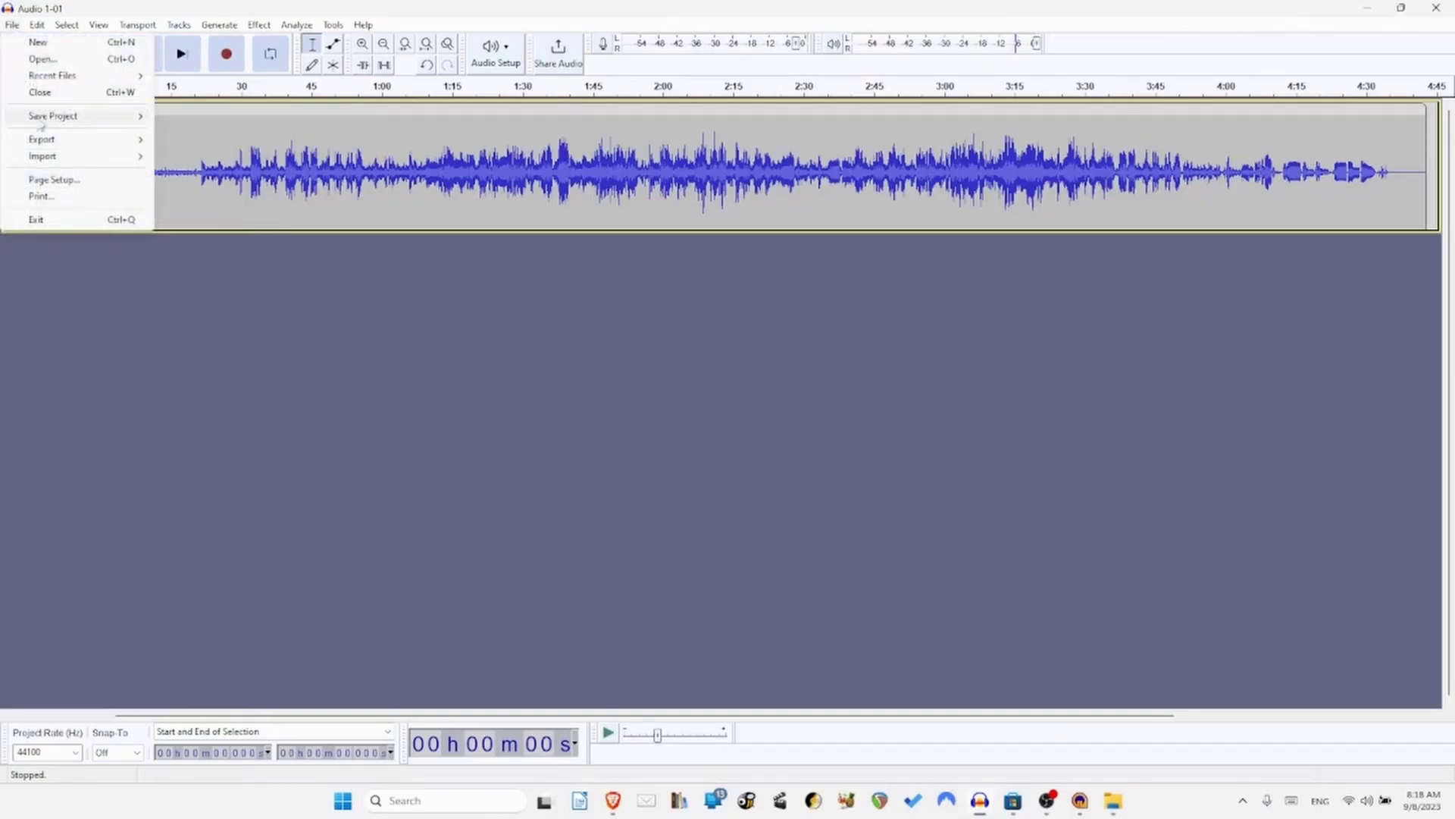
{"action": "mouse_move", "coordinate": [62, 141]}
{"action": "left_click", "coordinate": [180, 157]}
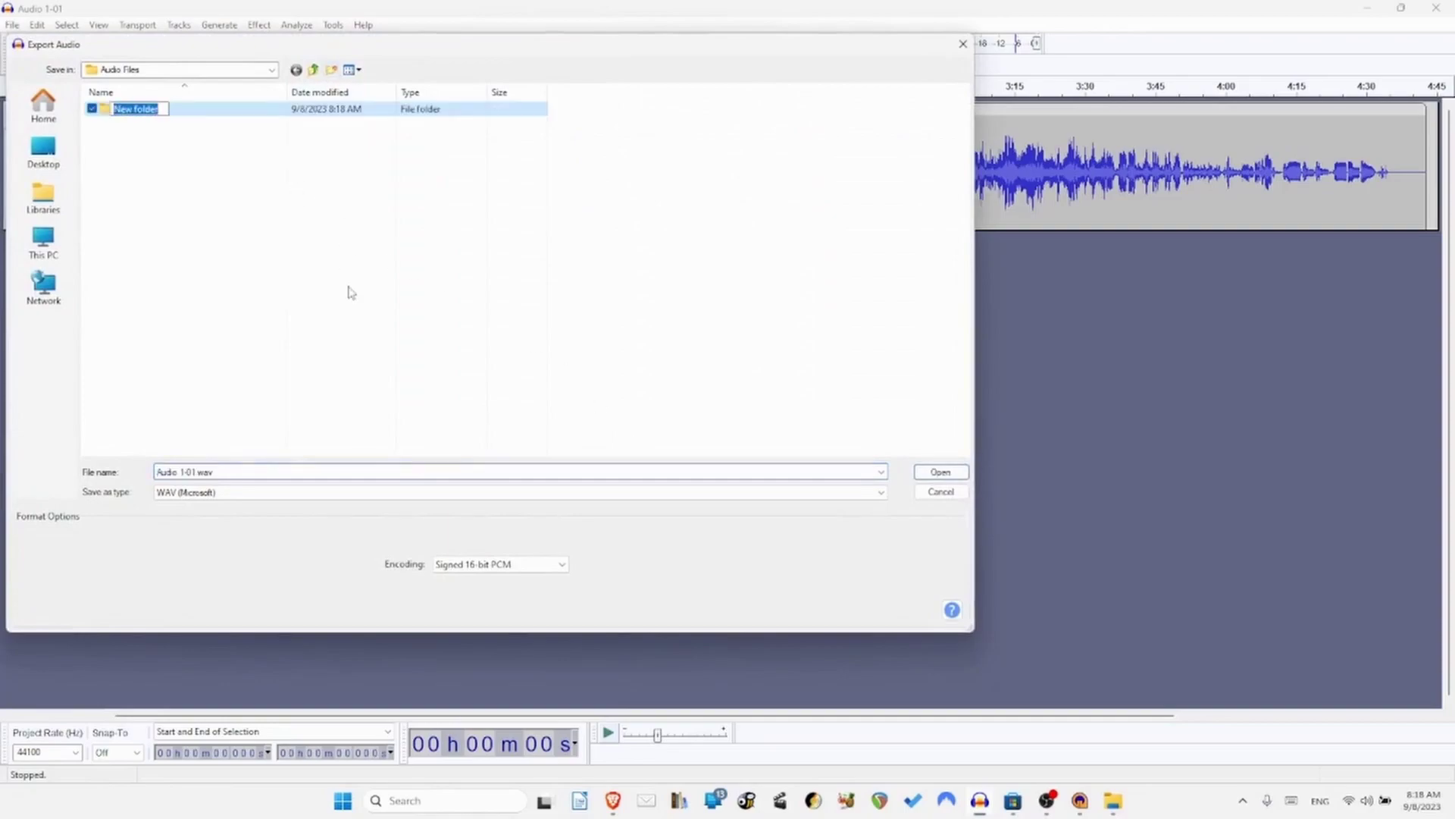
{"action": "type", "text": "WAV"}
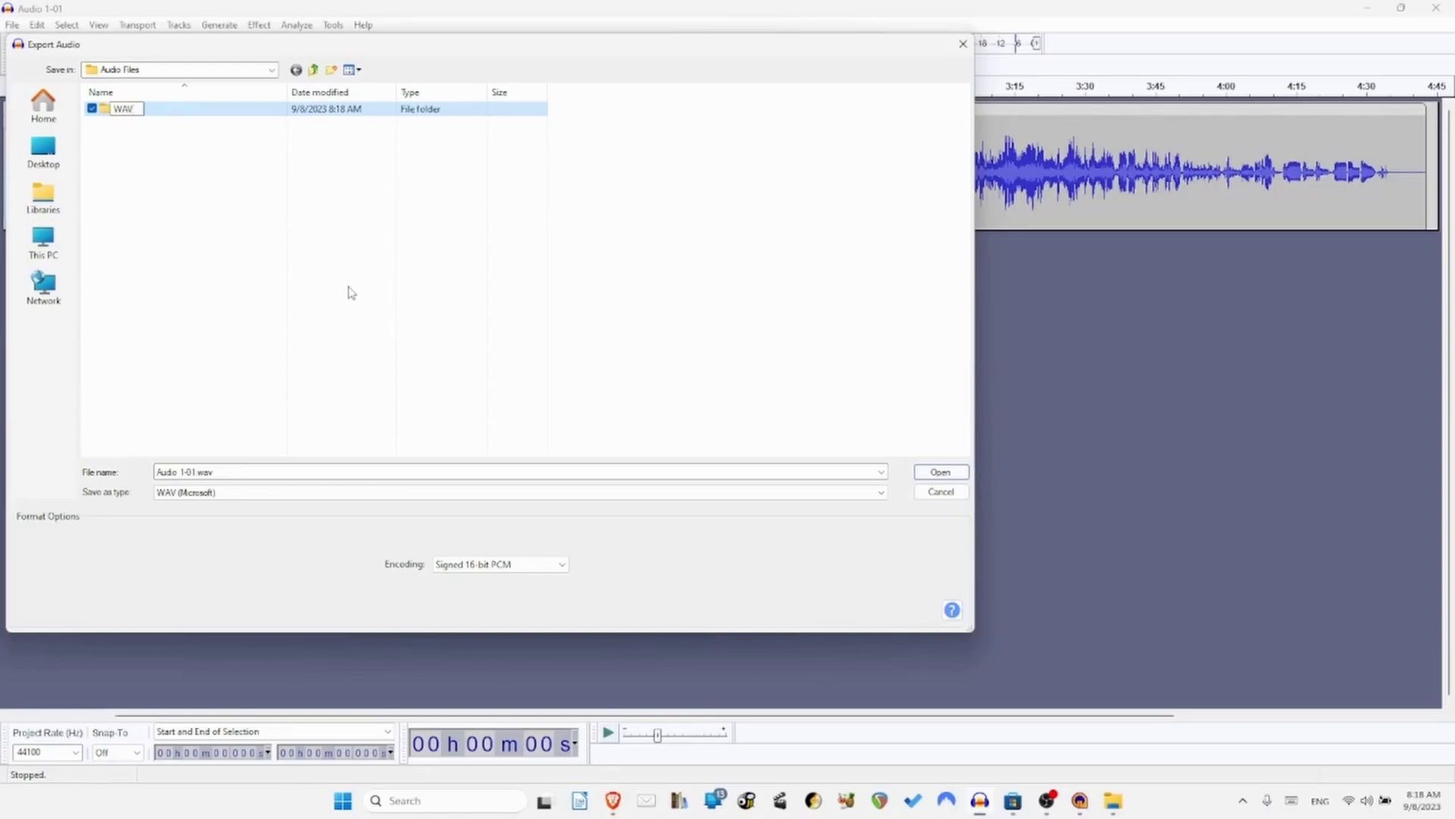
{"action": "key", "text": "Return"}
{"action": "double_click", "coordinate": [195, 115]}
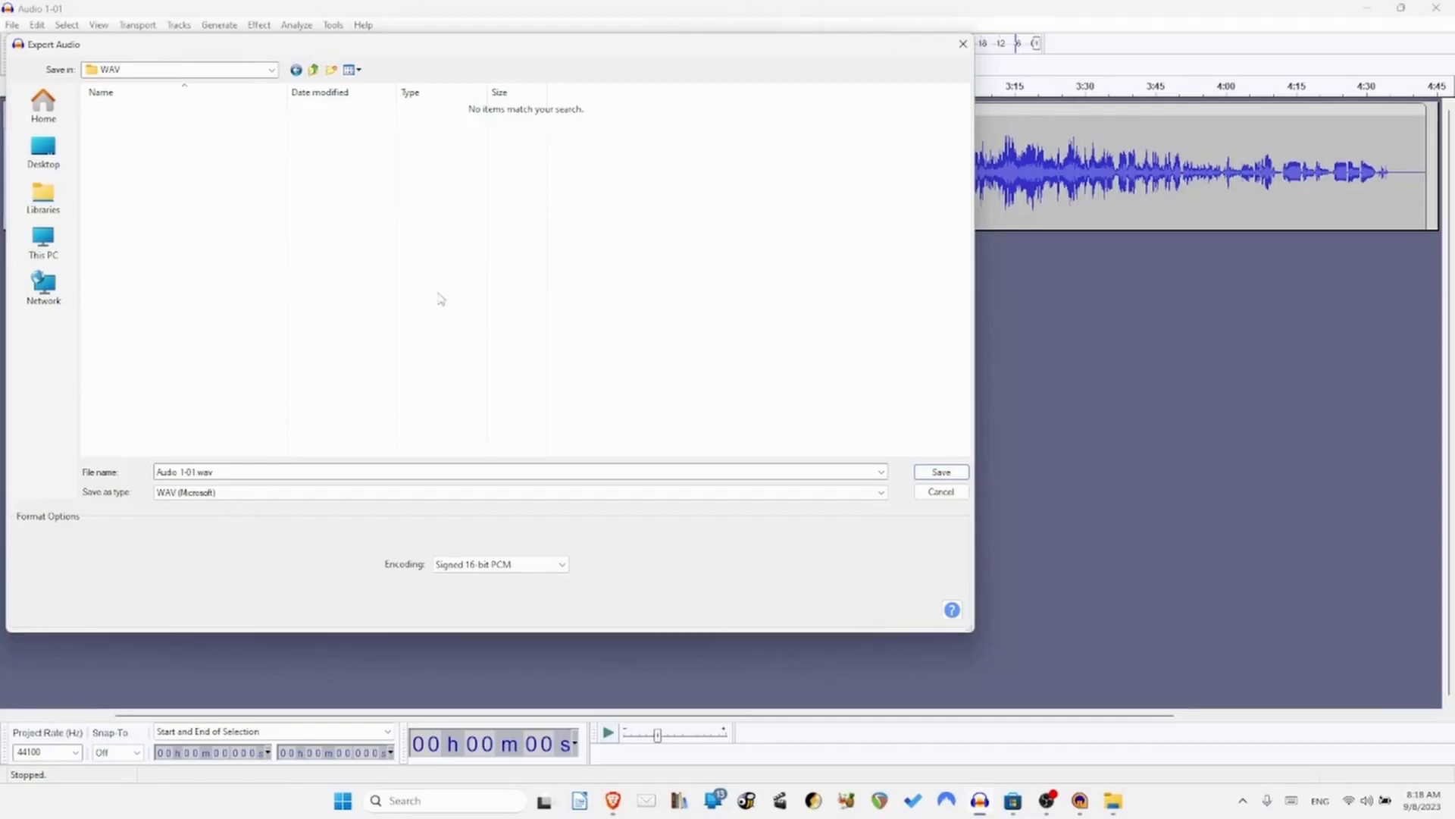
{"action": "left_click", "coordinate": [273, 71]}
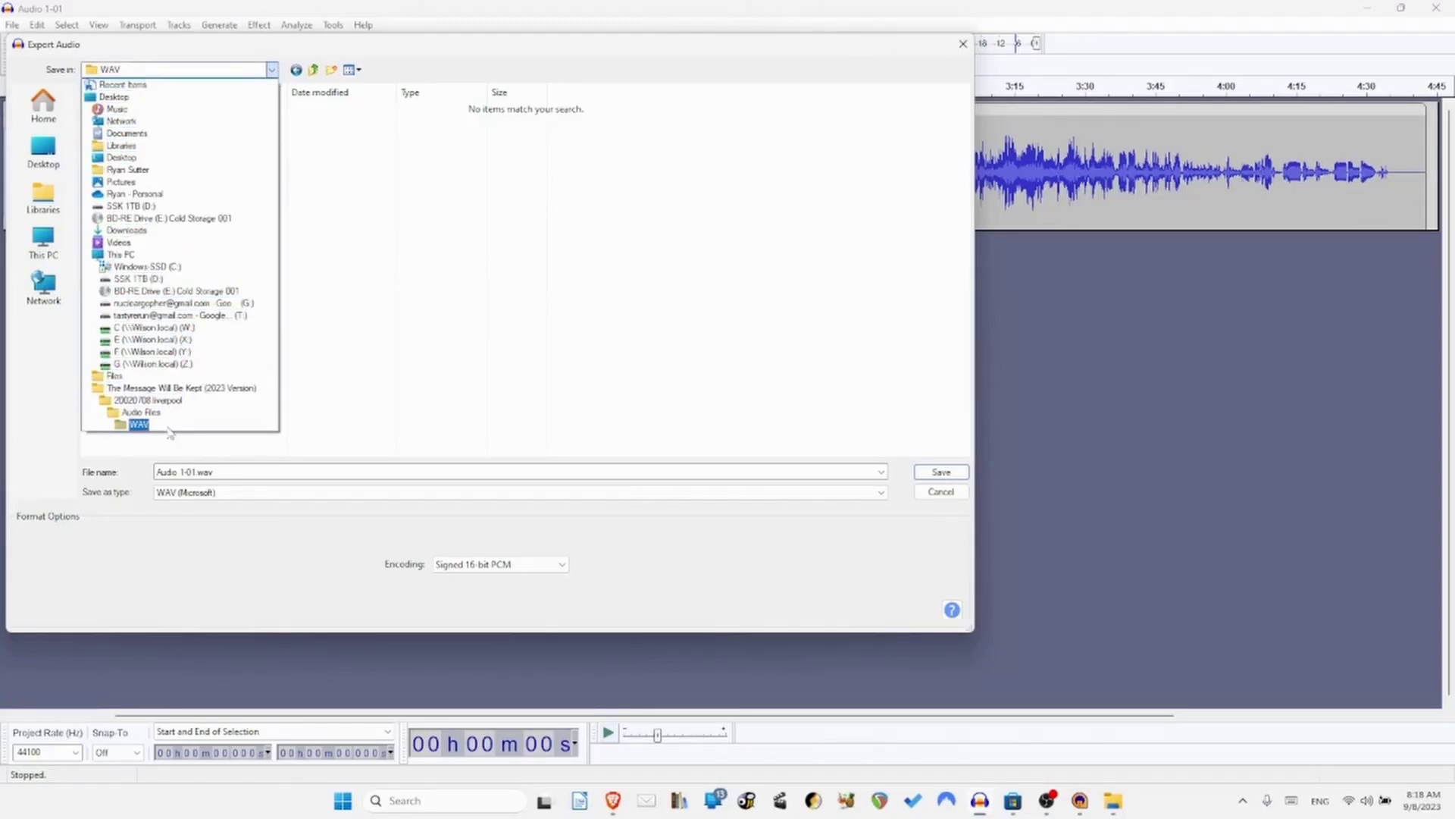
{"action": "left_click", "coordinate": [440, 357]}
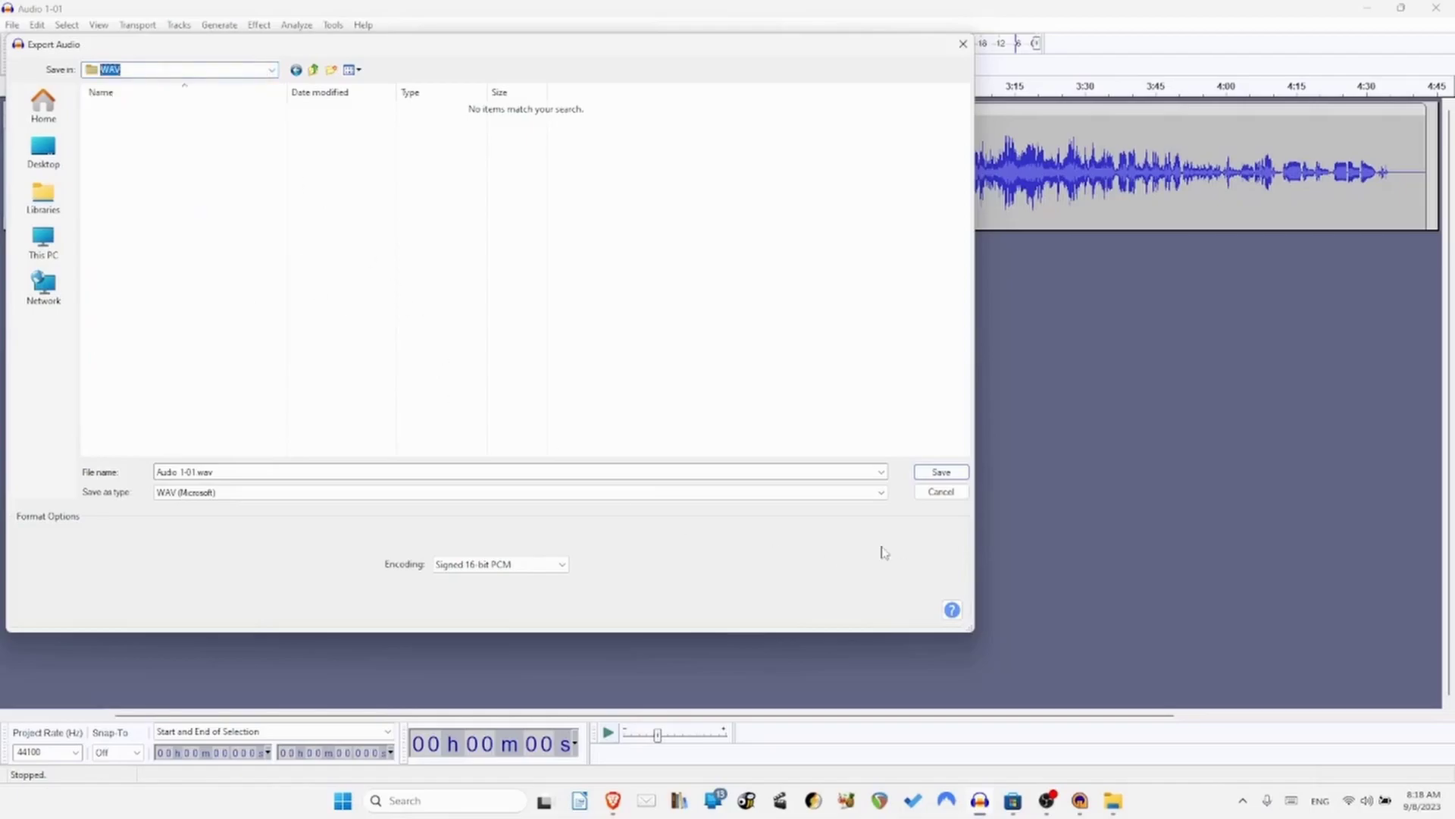
{"action": "left_click", "coordinate": [941, 472]}
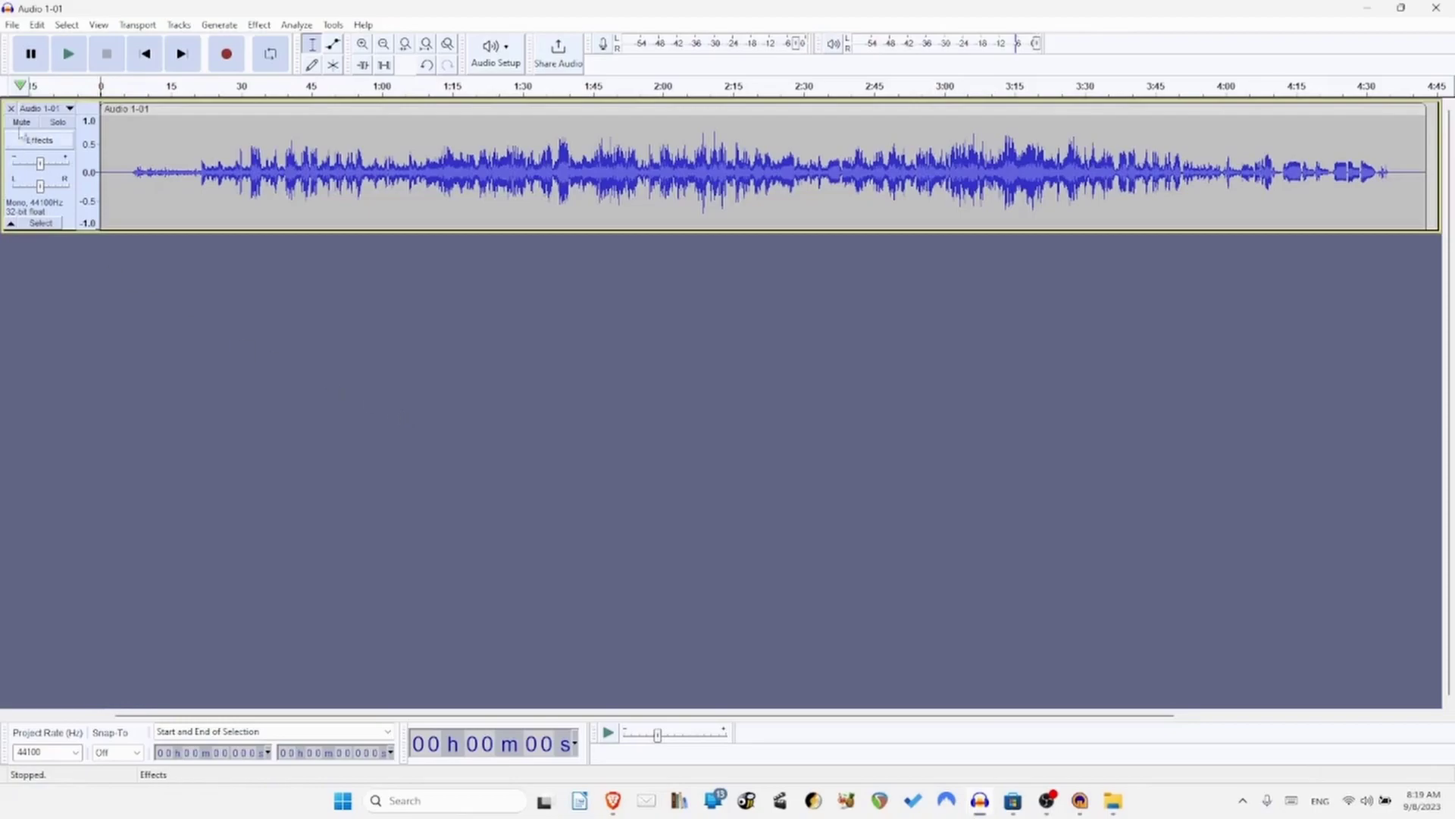
Close the Audio 1-01 track and re-import Audio 1-01 using auto-detected raw settings.
{"action": "left_click", "coordinate": [10, 109]}
{"action": "left_click", "coordinate": [13, 25]}
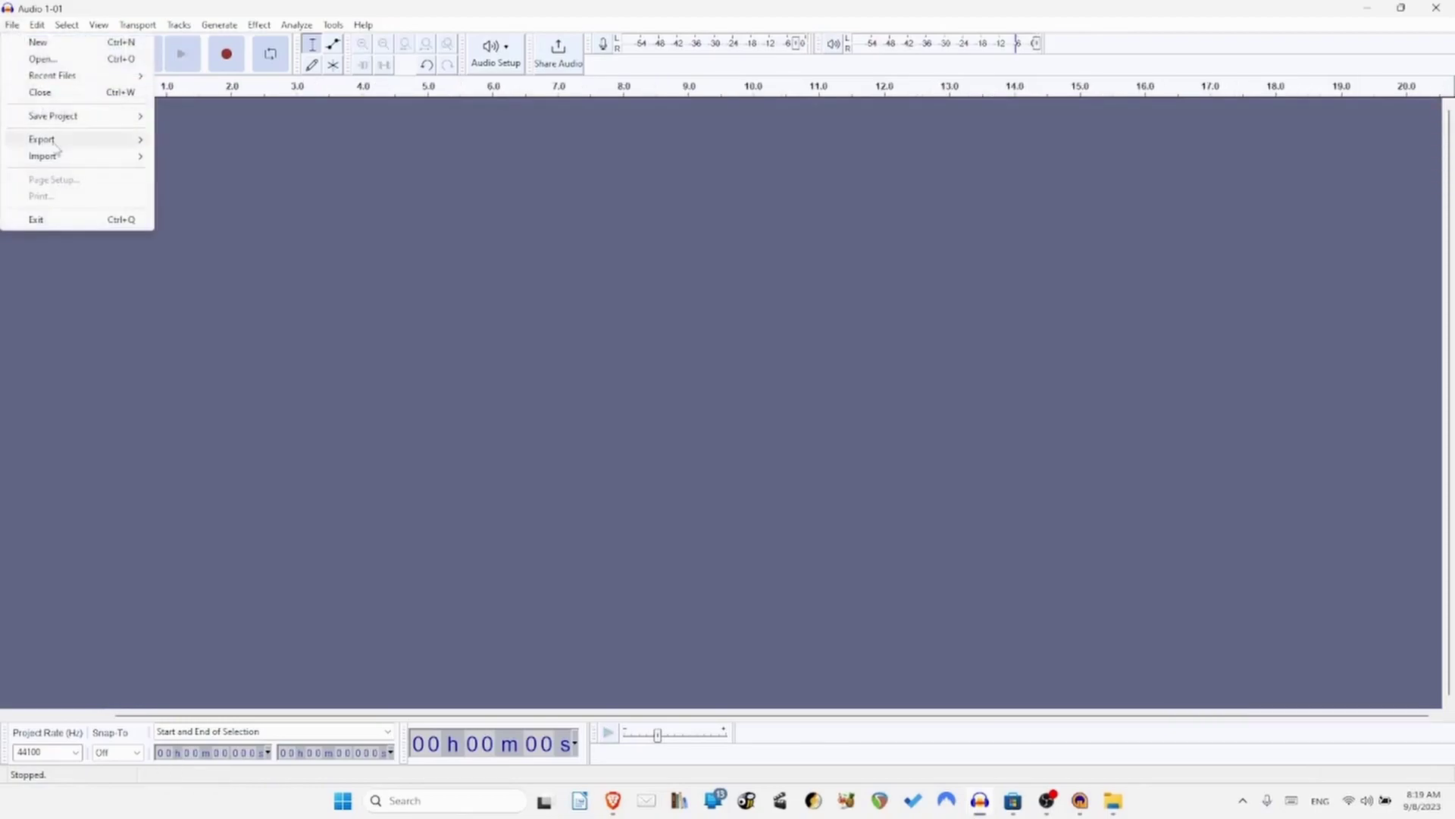
{"action": "mouse_move", "coordinate": [45, 156]}
{"action": "left_click", "coordinate": [182, 157]}
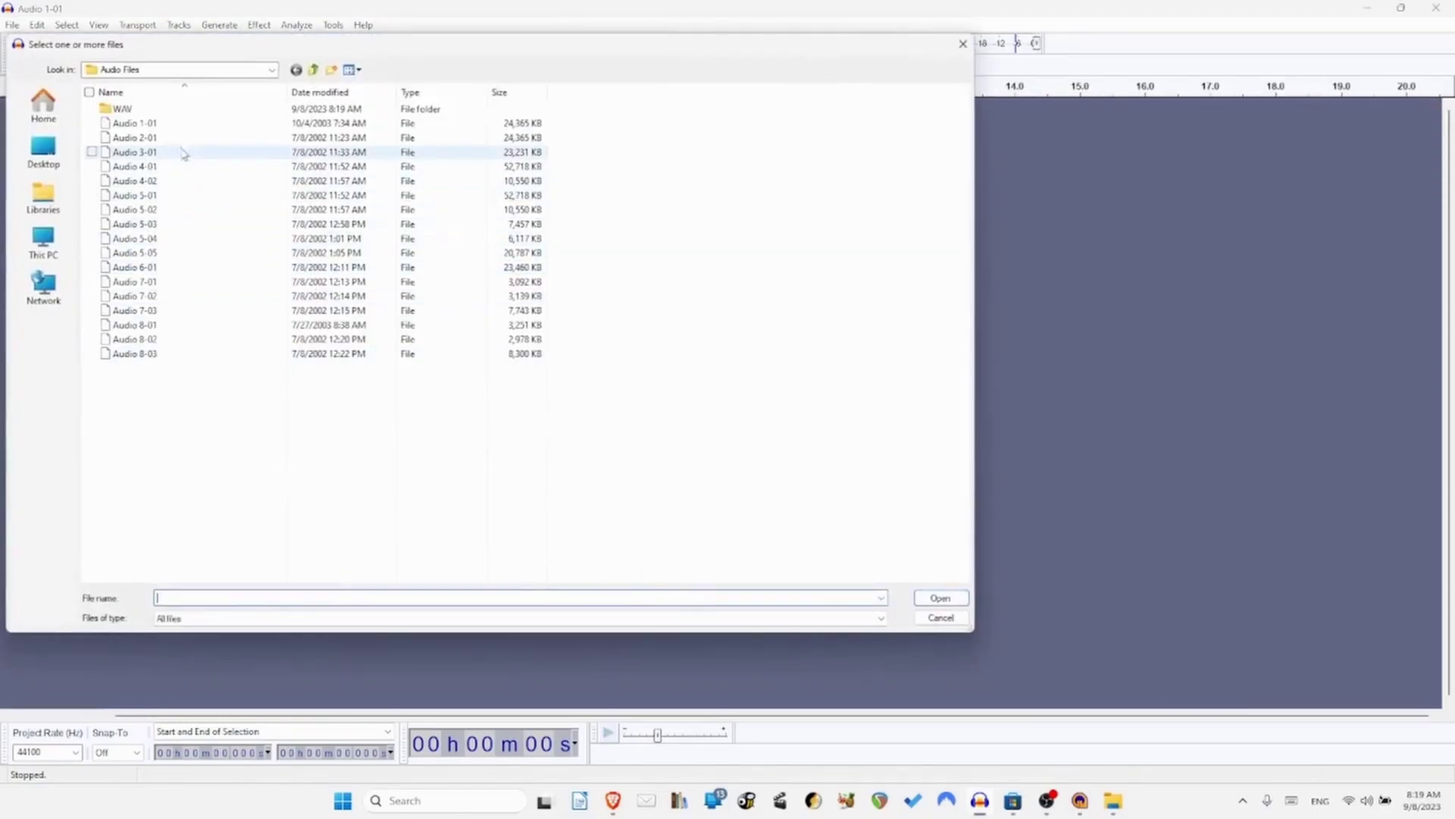
{"action": "double_click", "coordinate": [151, 124]}
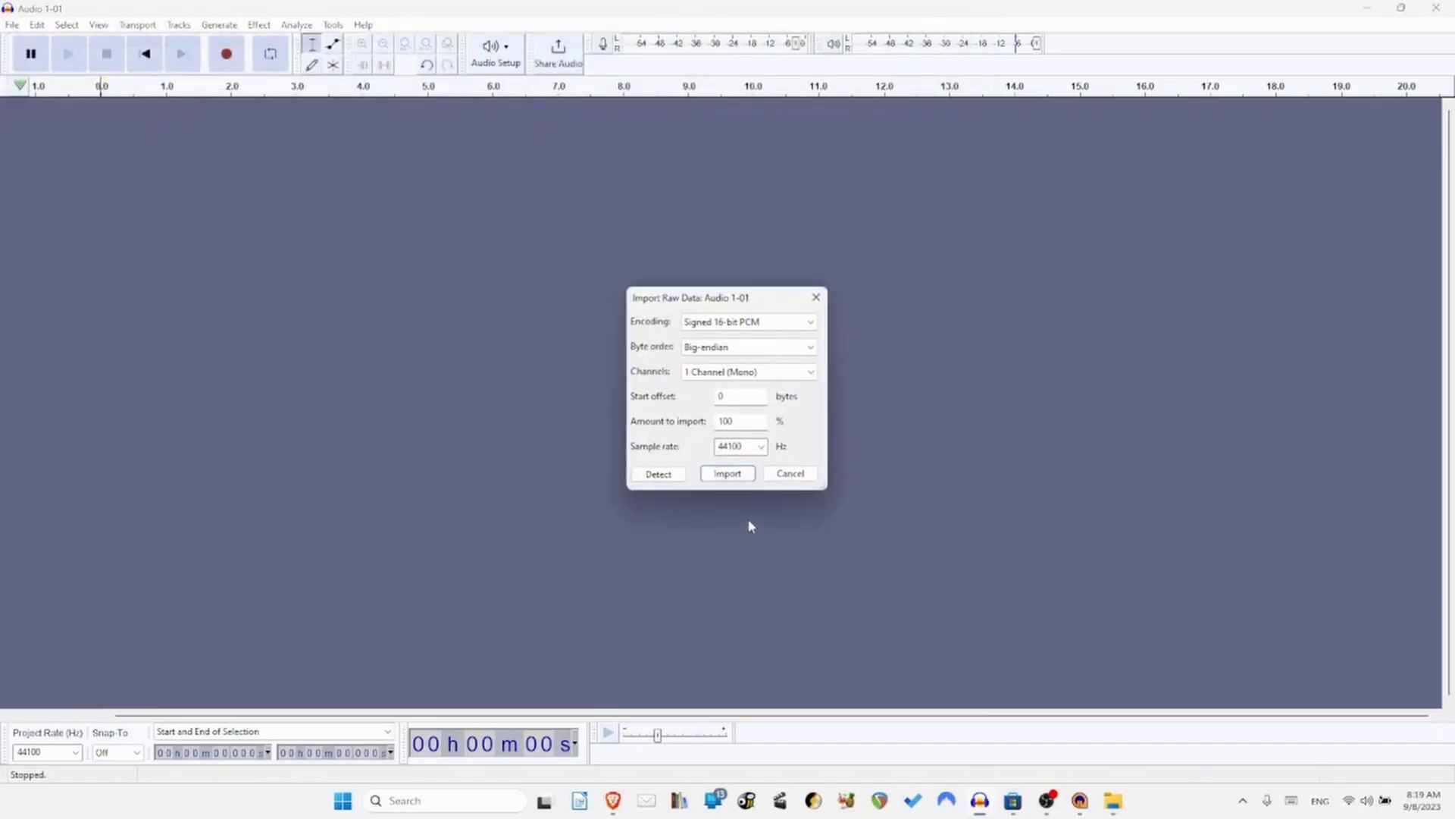
{"action": "left_click", "coordinate": [658, 477]}
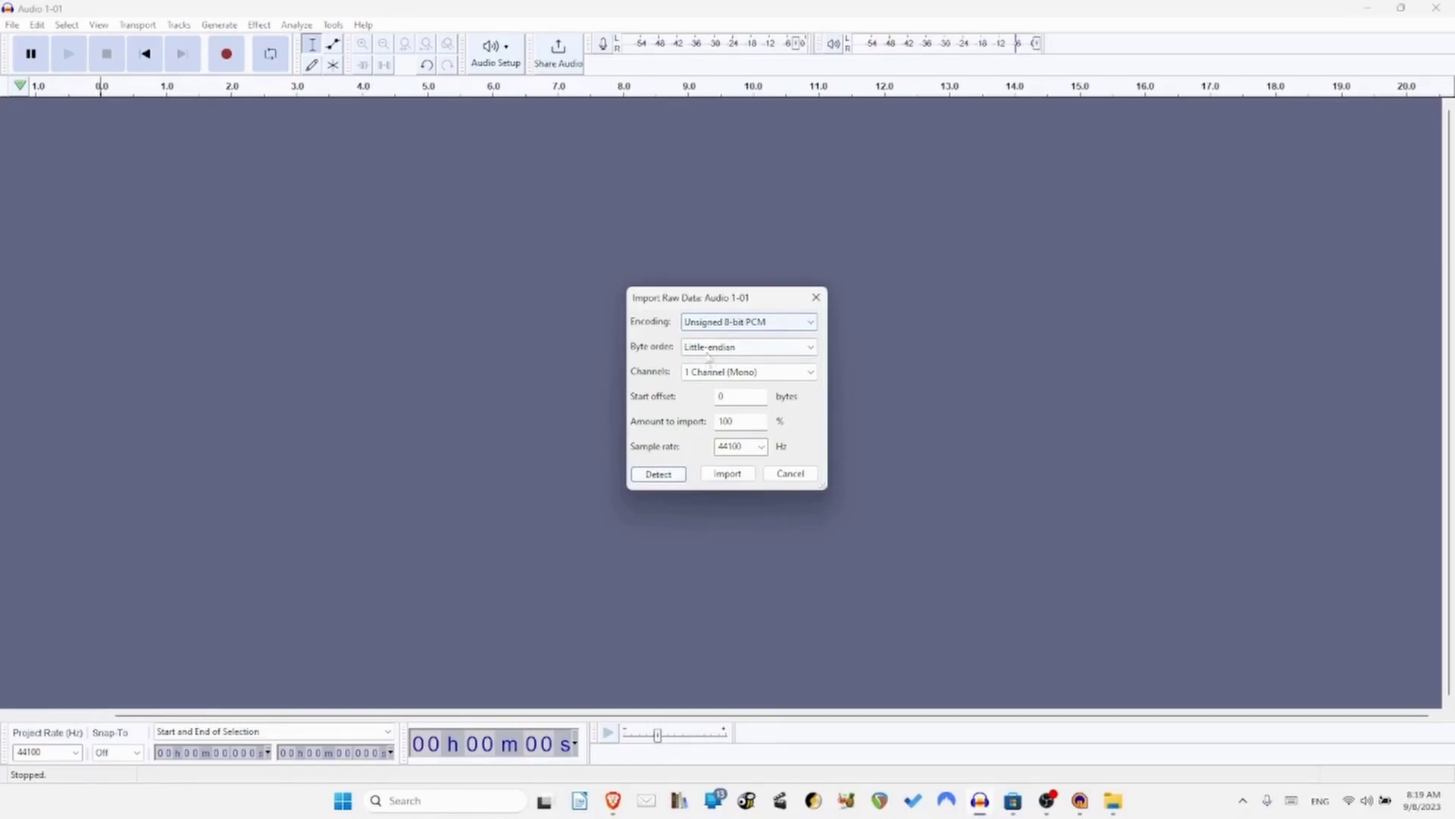
{"action": "left_click", "coordinate": [734, 478]}
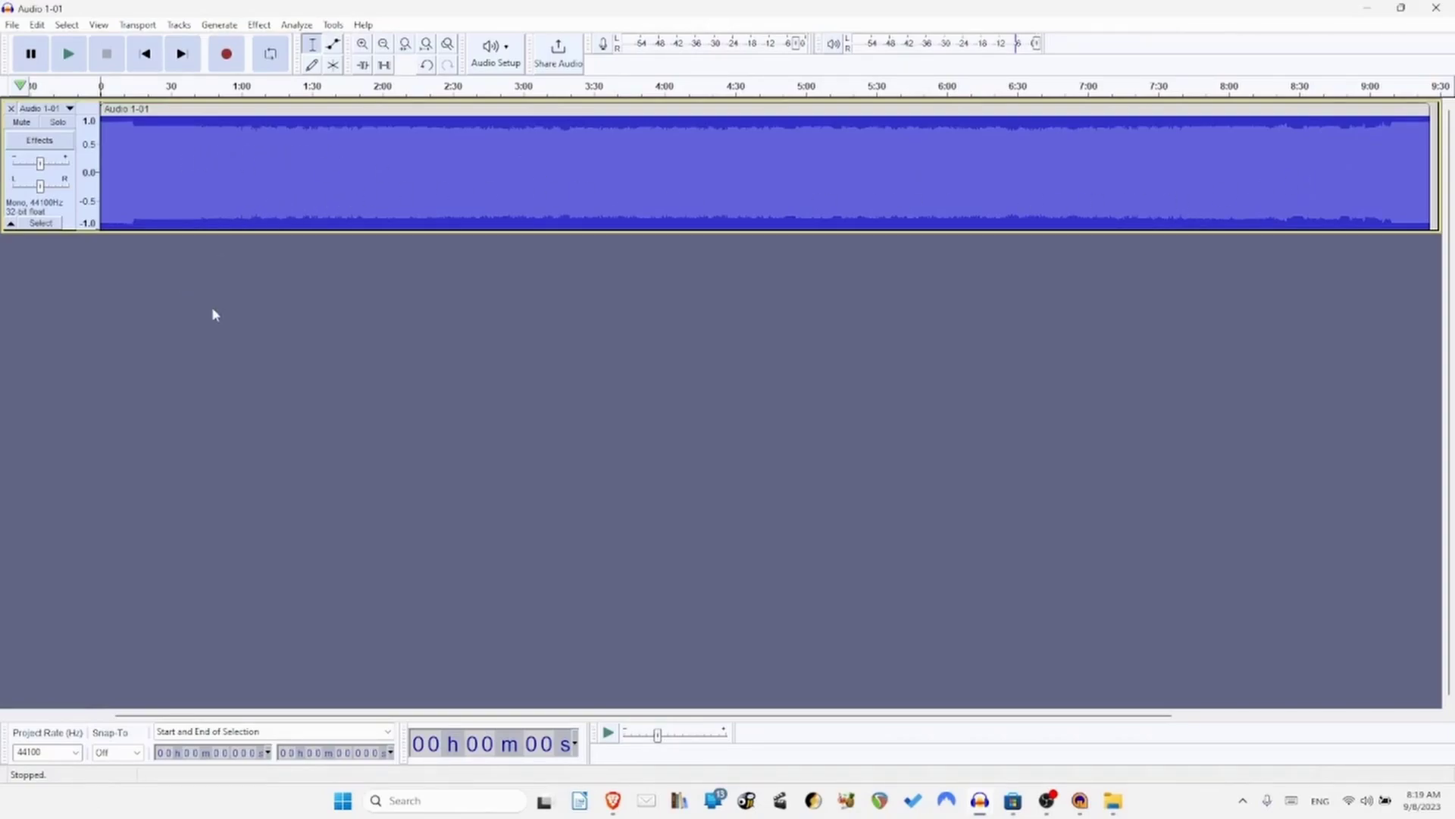
Remove the noisy track and open Audio 2-01 for a raw data import.
{"action": "left_click", "coordinate": [11, 108]}
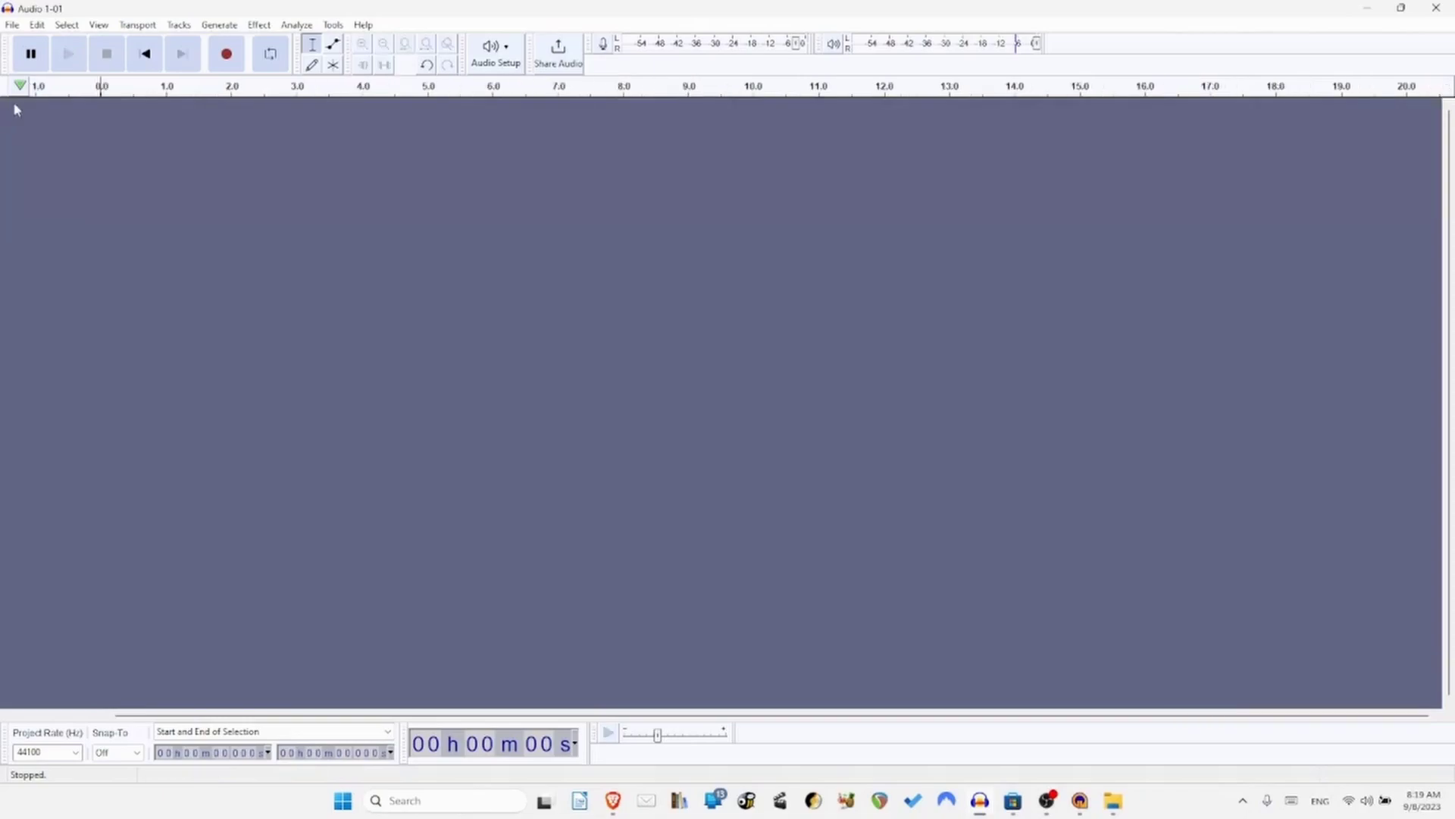
{"action": "left_click", "coordinate": [12, 24]}
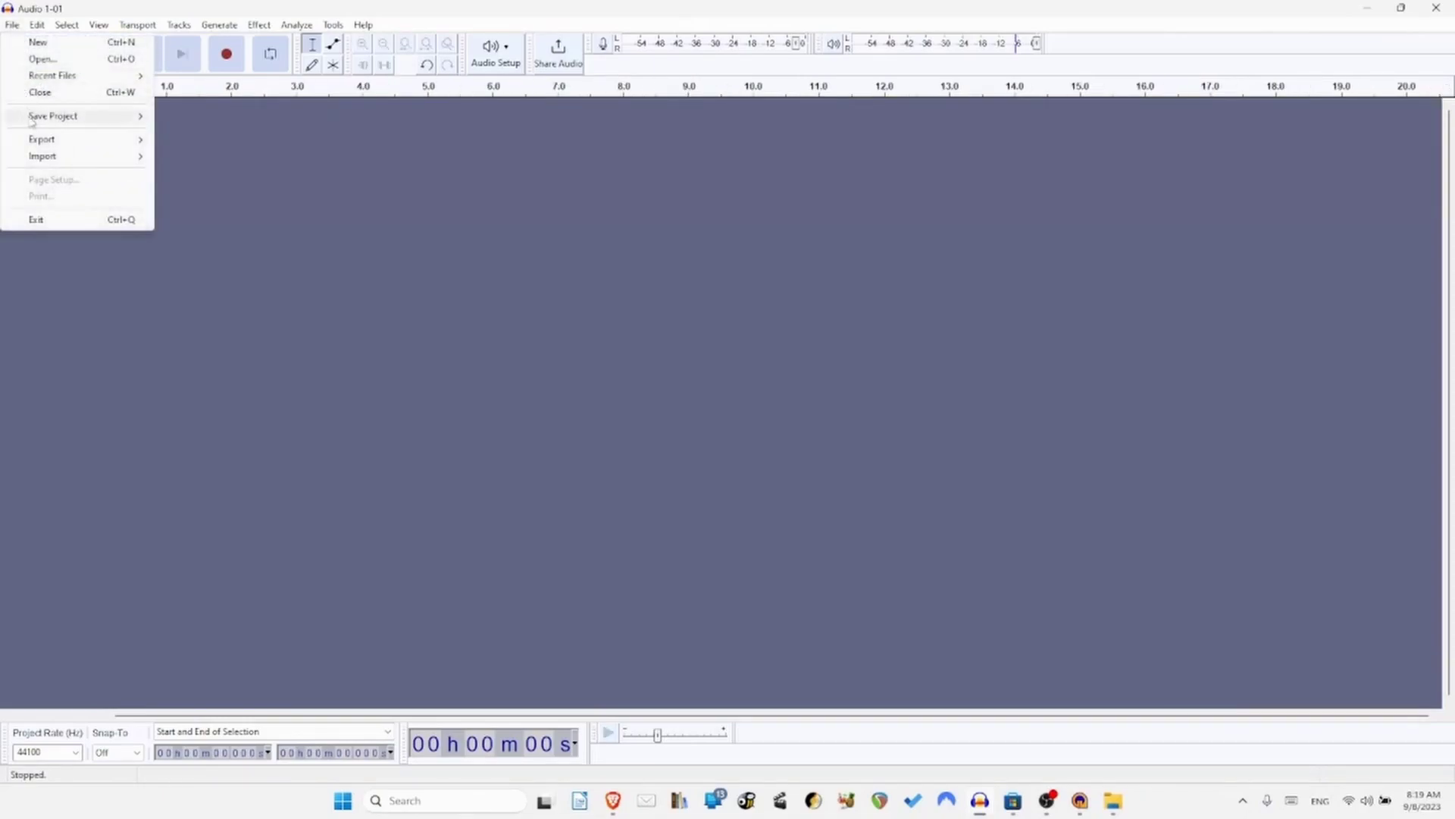
{"action": "mouse_move", "coordinate": [44, 159]}
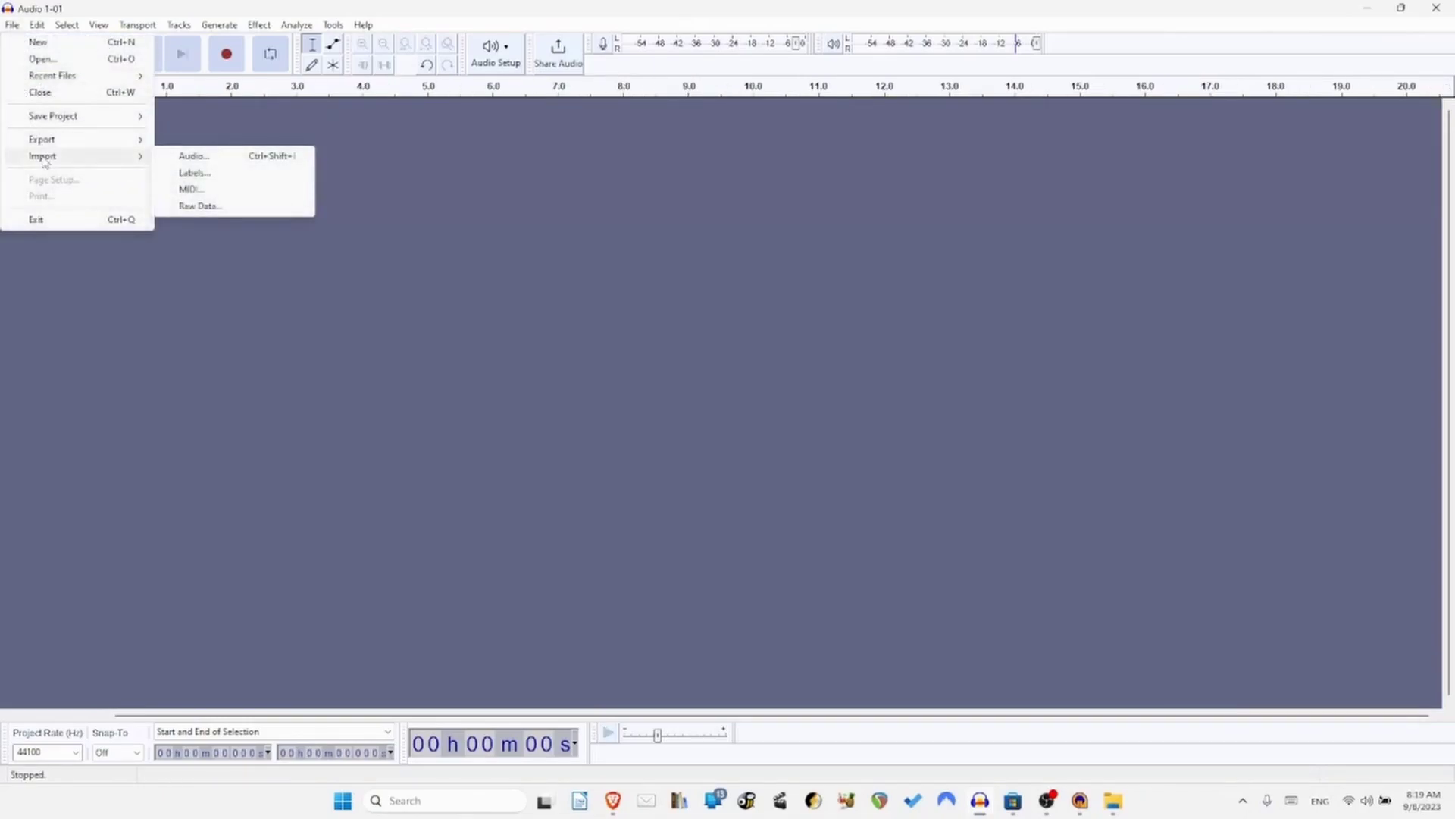
{"action": "left_click", "coordinate": [199, 205]}
{"action": "double_click", "coordinate": [169, 139]}
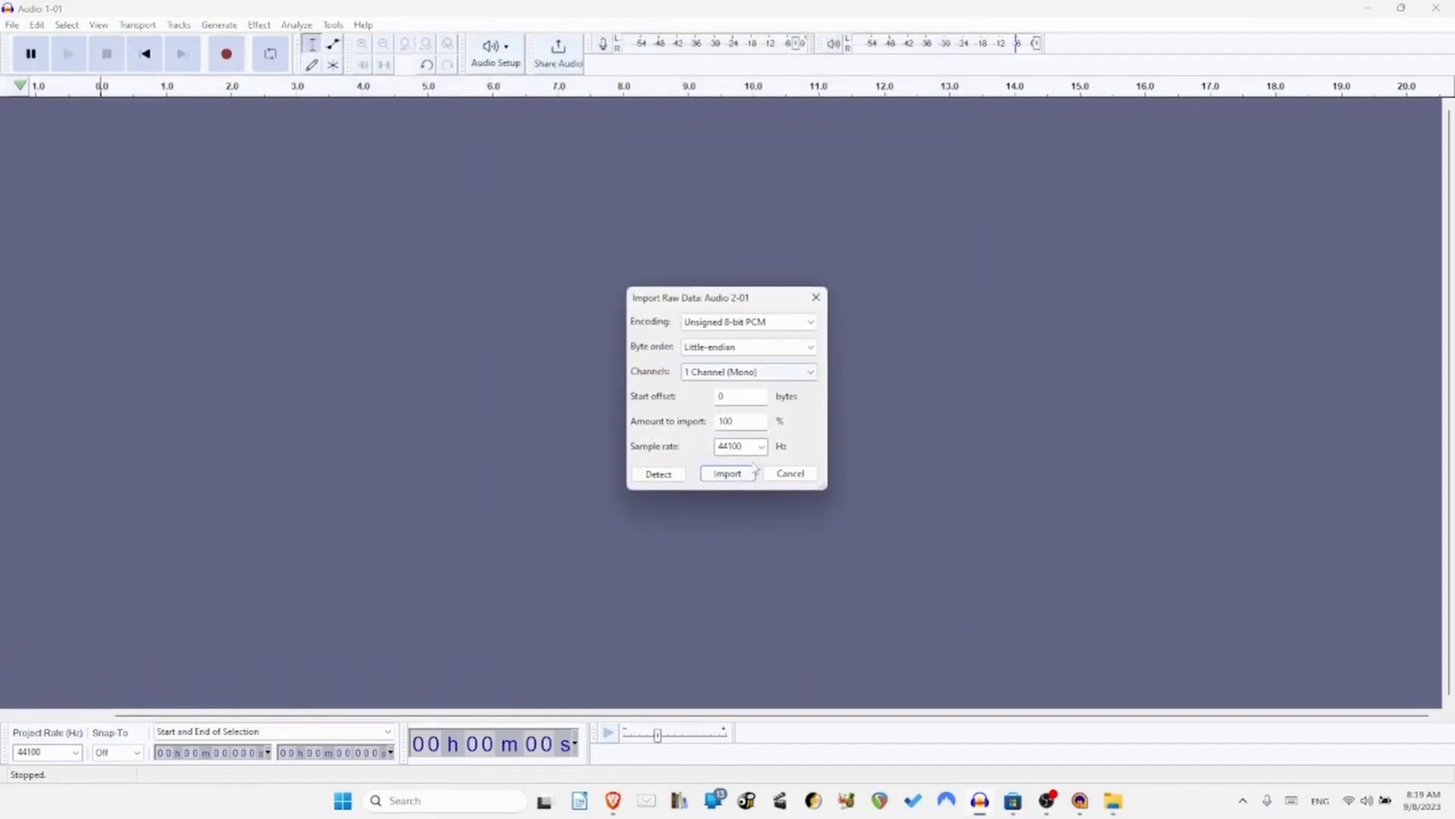
Import Audio 2-01 as Signed 16-bit PCM with Big-endian byte order.
{"action": "left_click", "coordinate": [746, 323]}
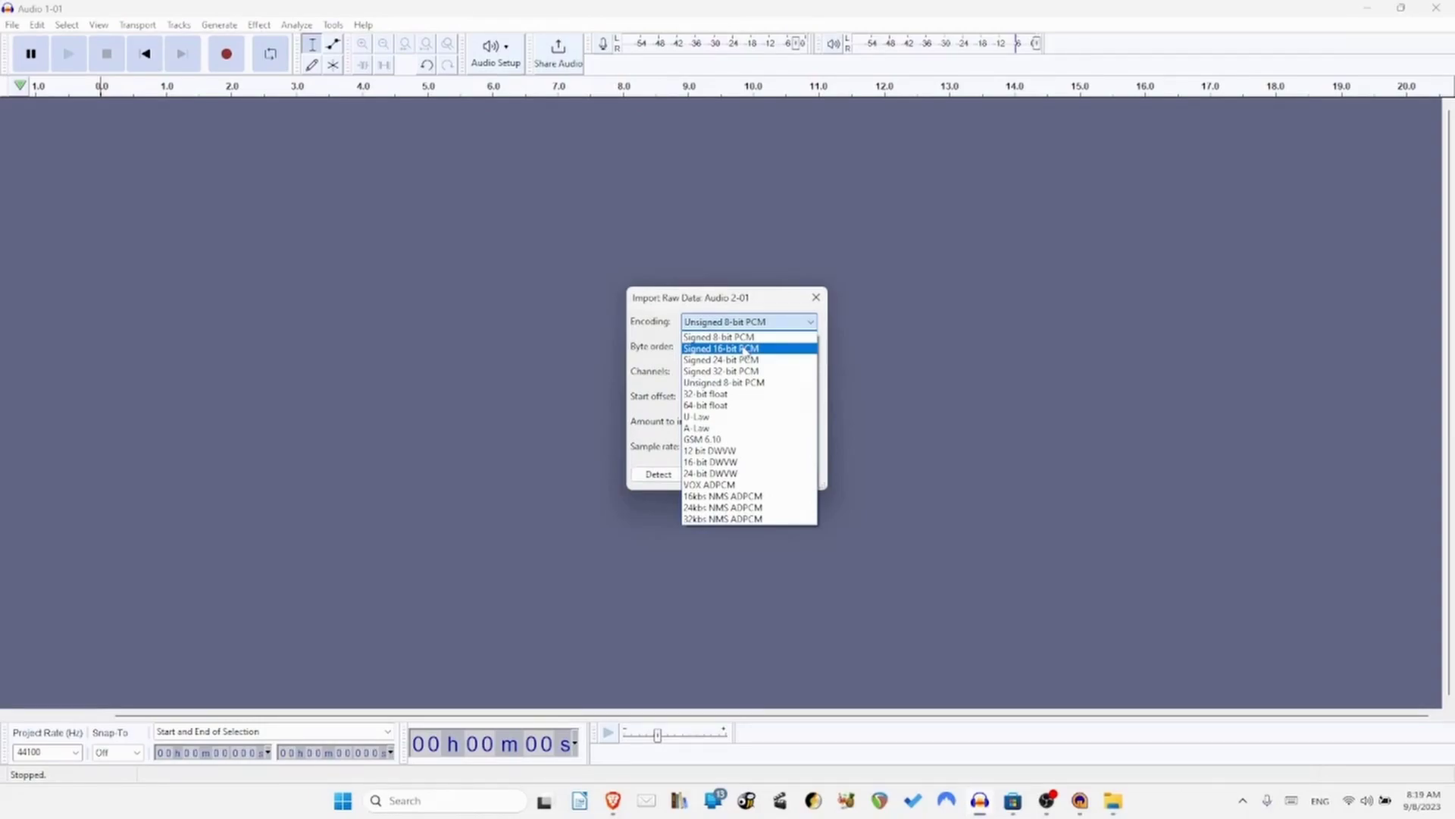
{"action": "left_click", "coordinate": [747, 349]}
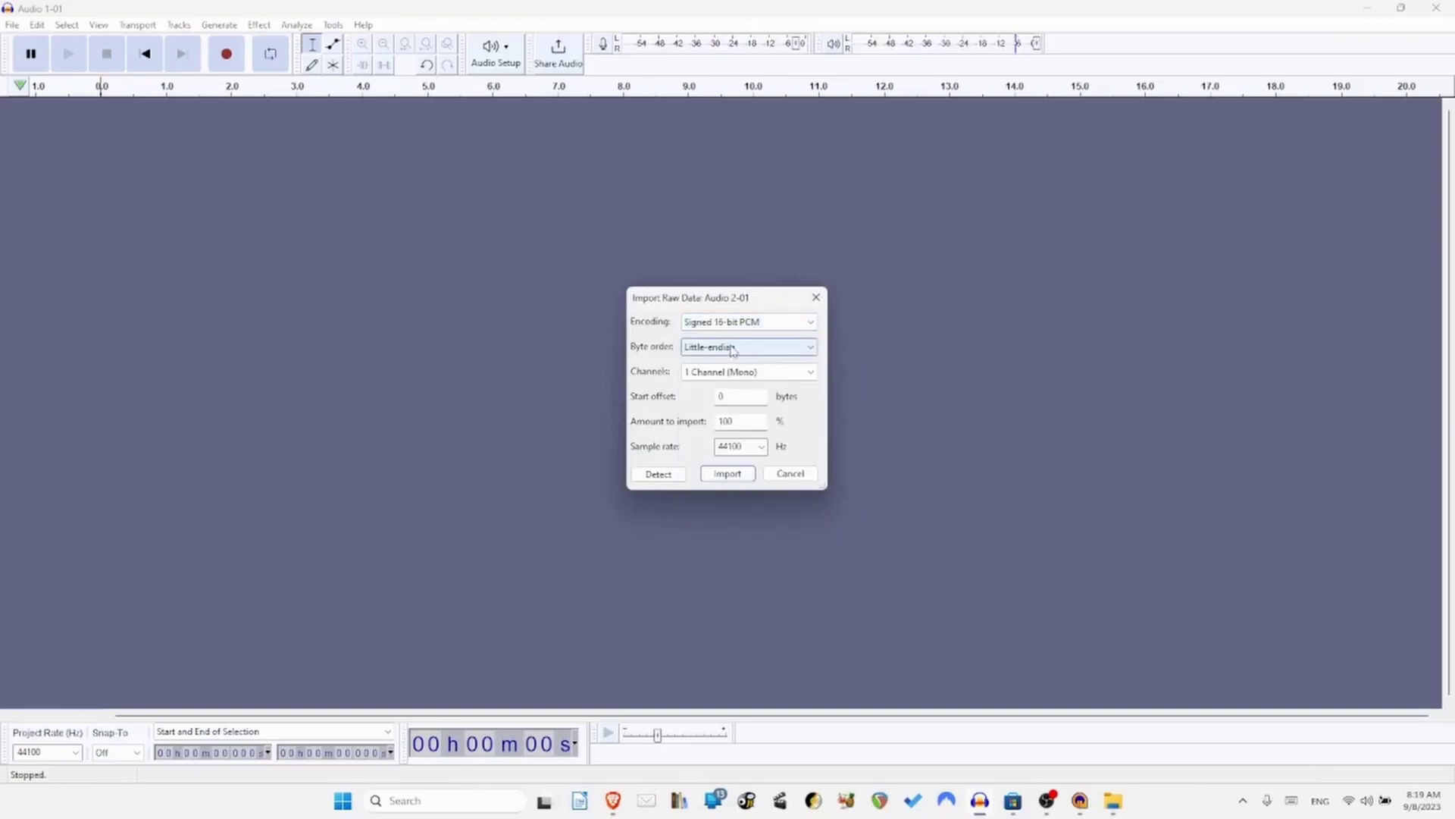
{"action": "left_click", "coordinate": [737, 347]}
{"action": "left_click", "coordinate": [722, 385]}
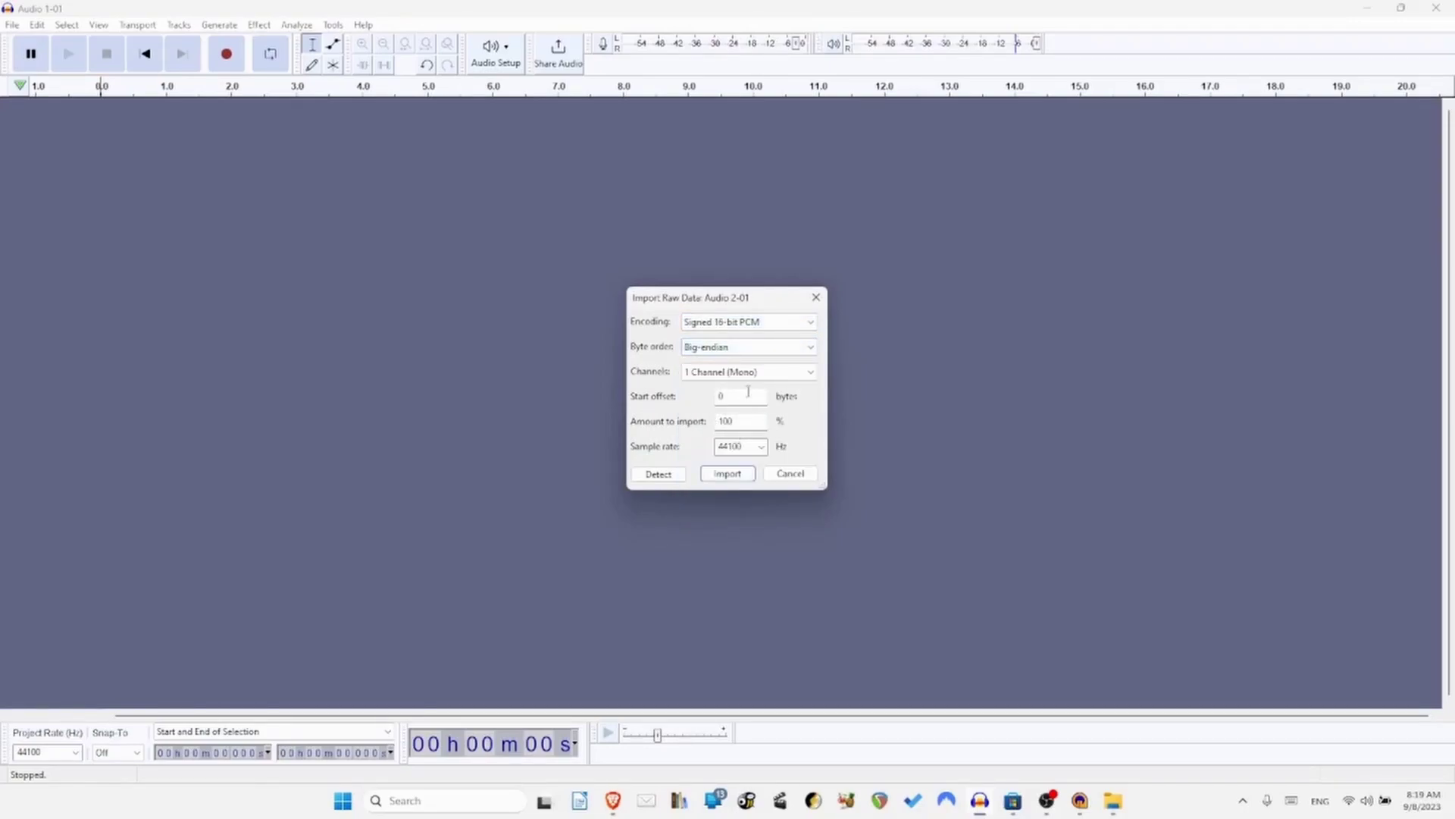
{"action": "left_click", "coordinate": [734, 477]}
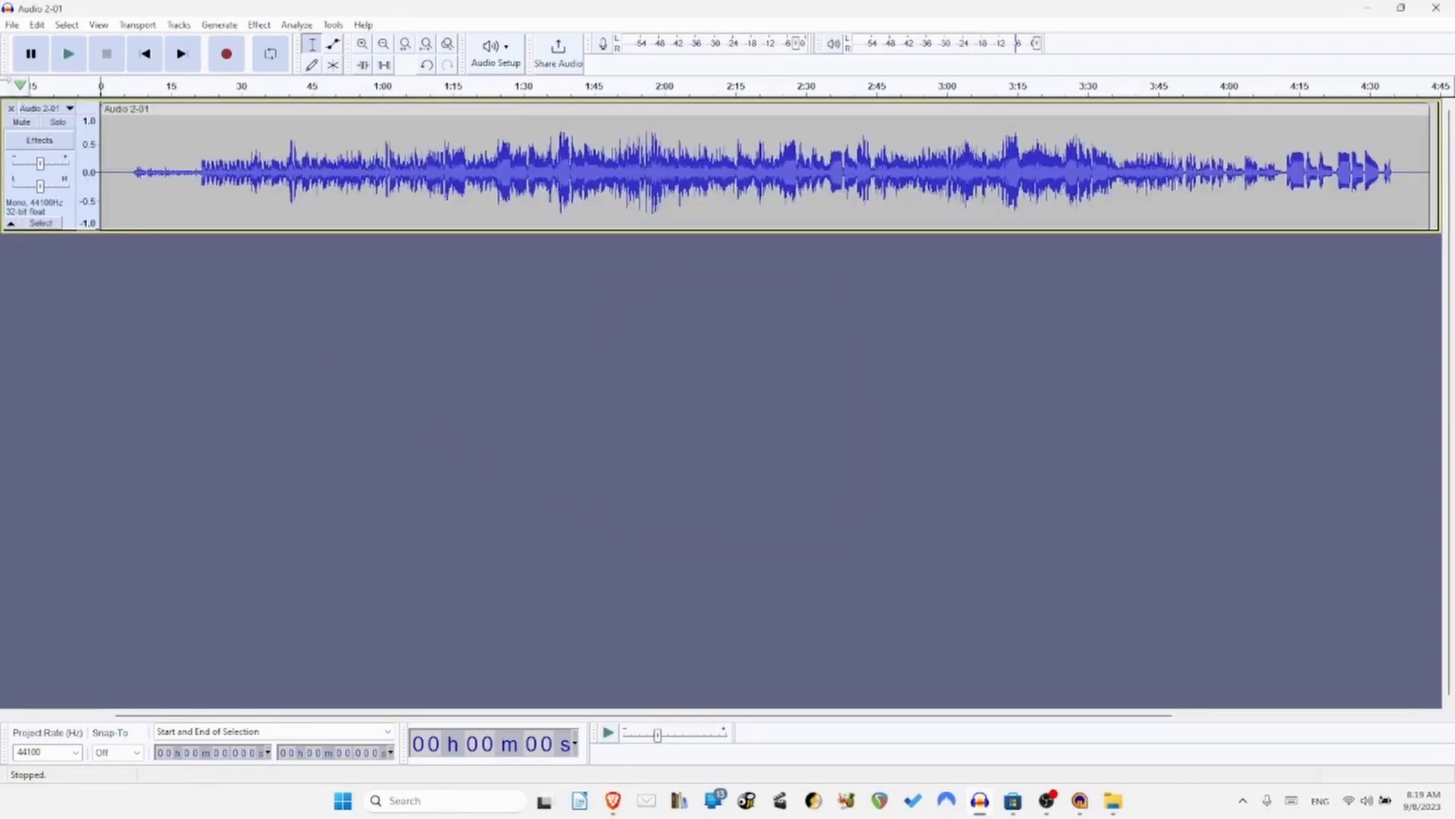
Export Audio 2-01.wav into the WAV folder.
{"action": "left_click", "coordinate": [12, 24]}
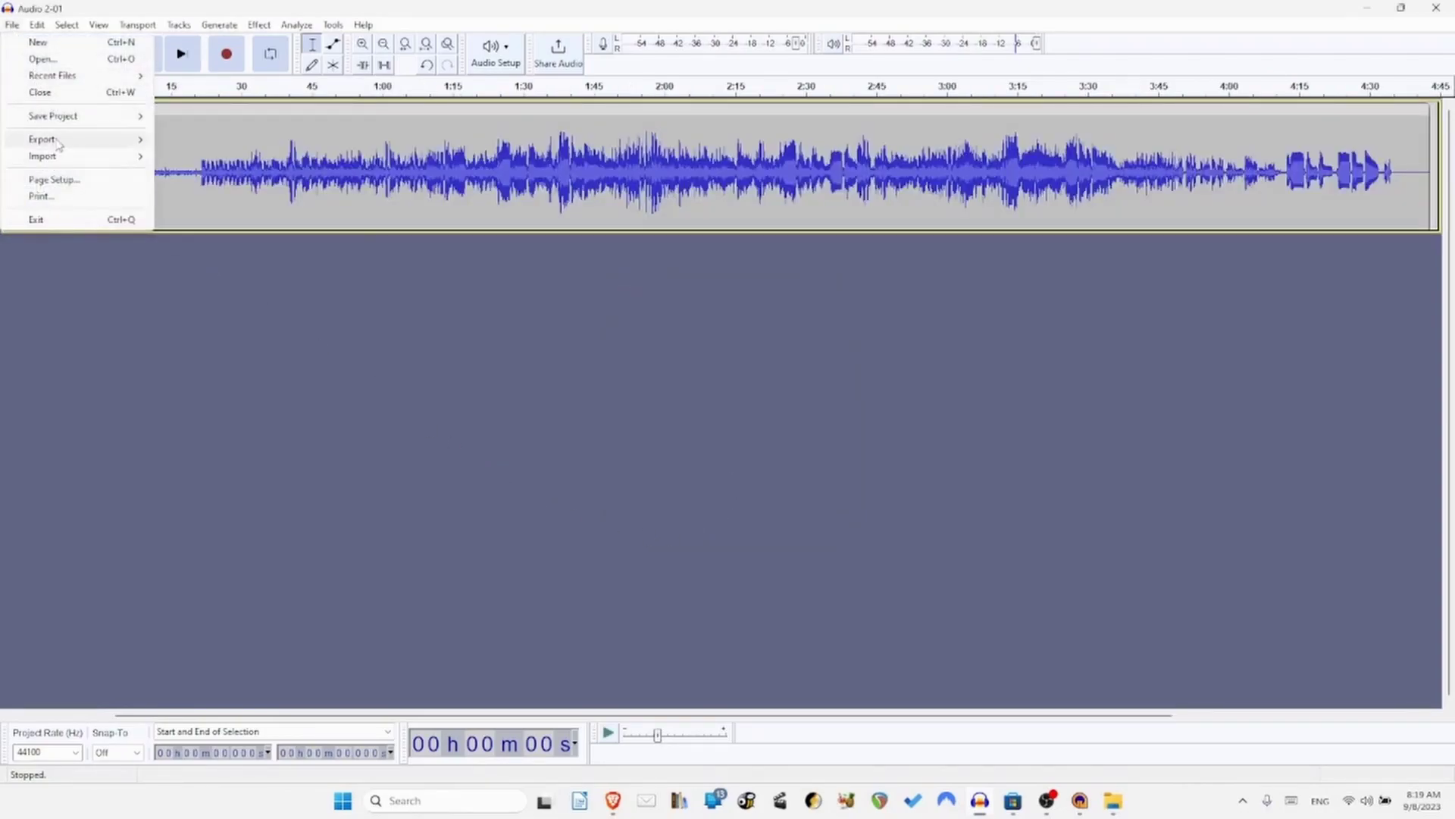
{"action": "mouse_move", "coordinate": [53, 139]}
{"action": "left_click", "coordinate": [197, 156]}
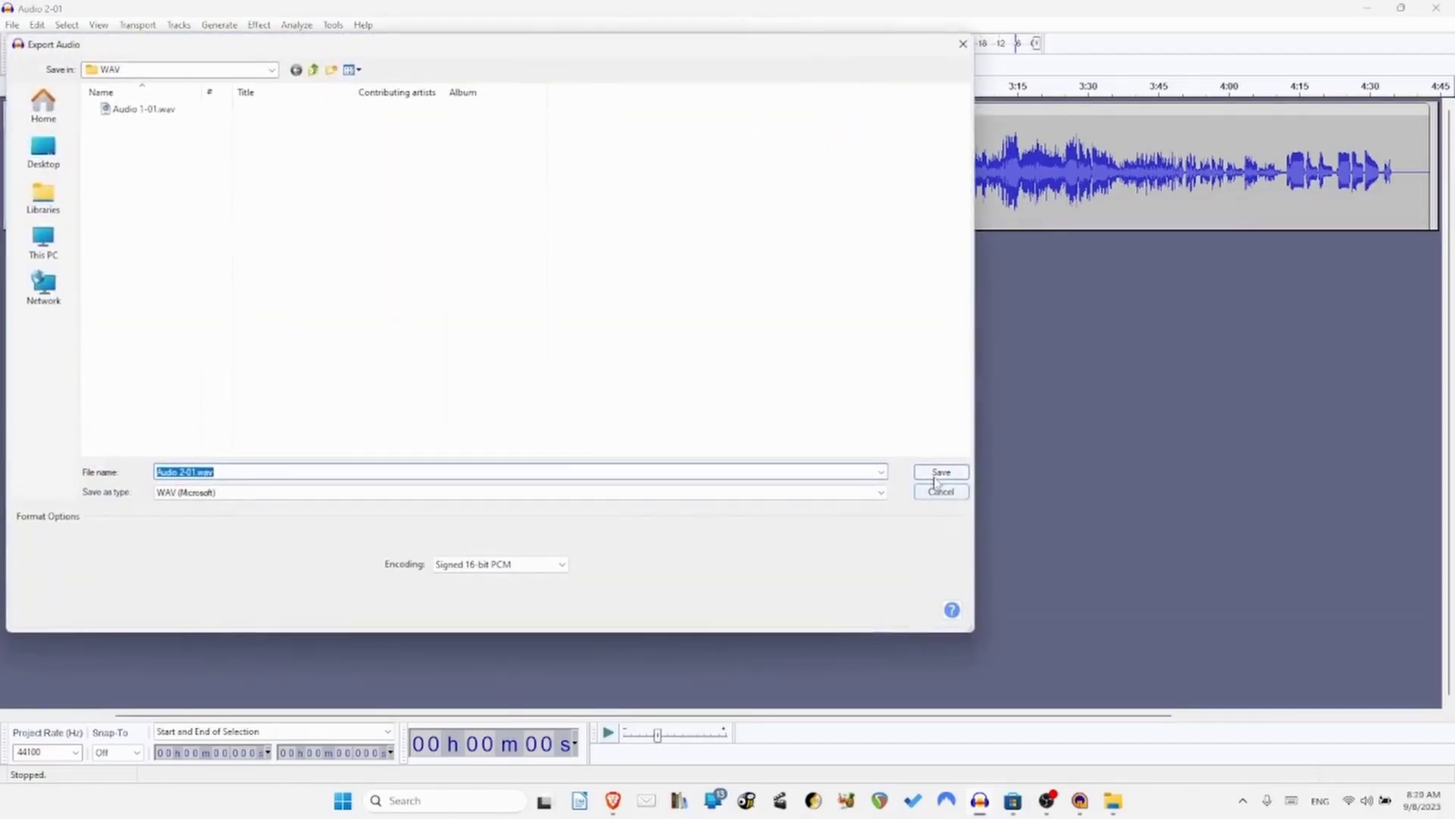
{"action": "left_click", "coordinate": [939, 472]}
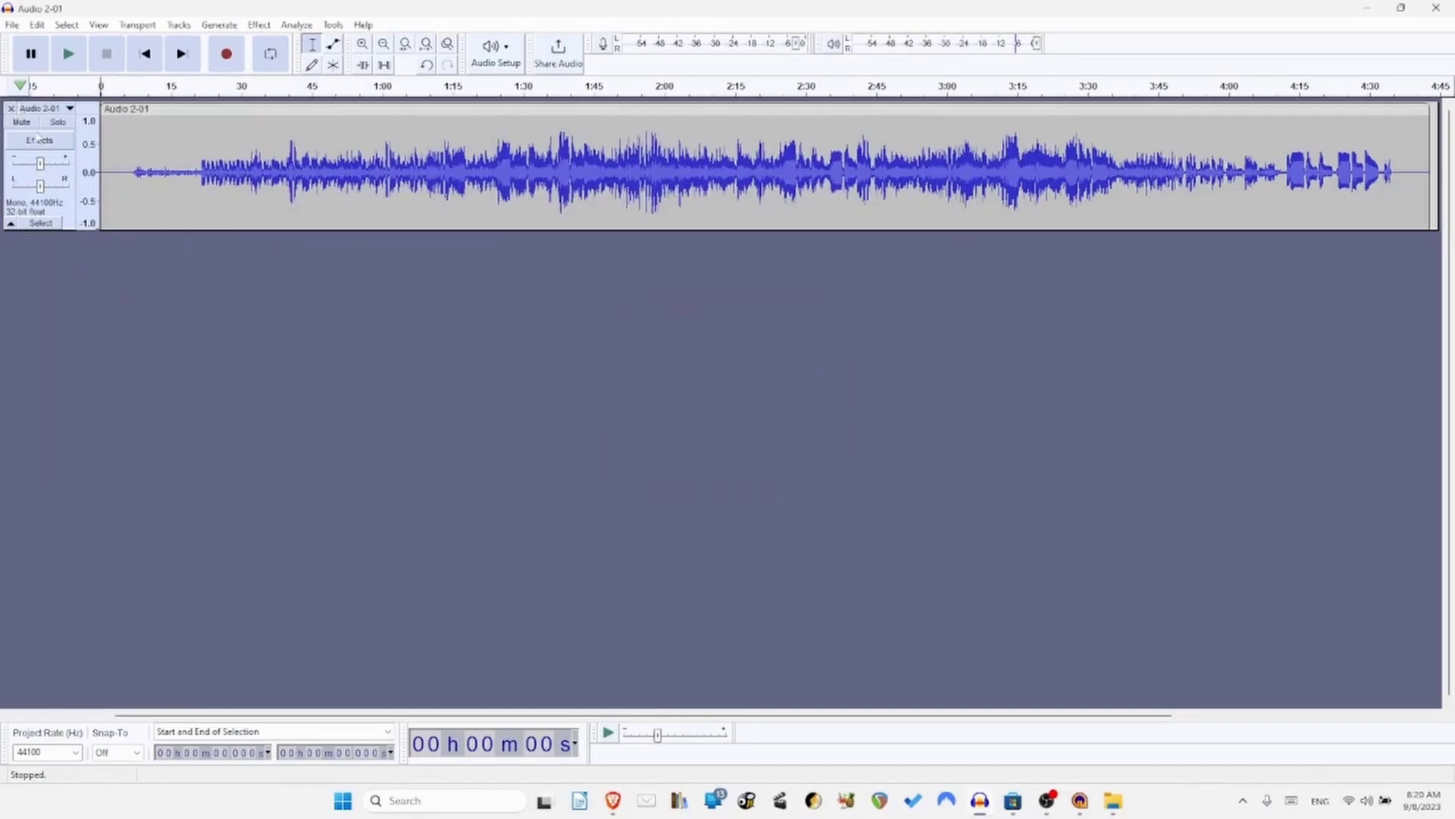
Close the Audio 2-01 track and import Audio 3-01 as raw data with the current settings.
{"action": "left_click", "coordinate": [10, 108]}
{"action": "left_click", "coordinate": [12, 25]}
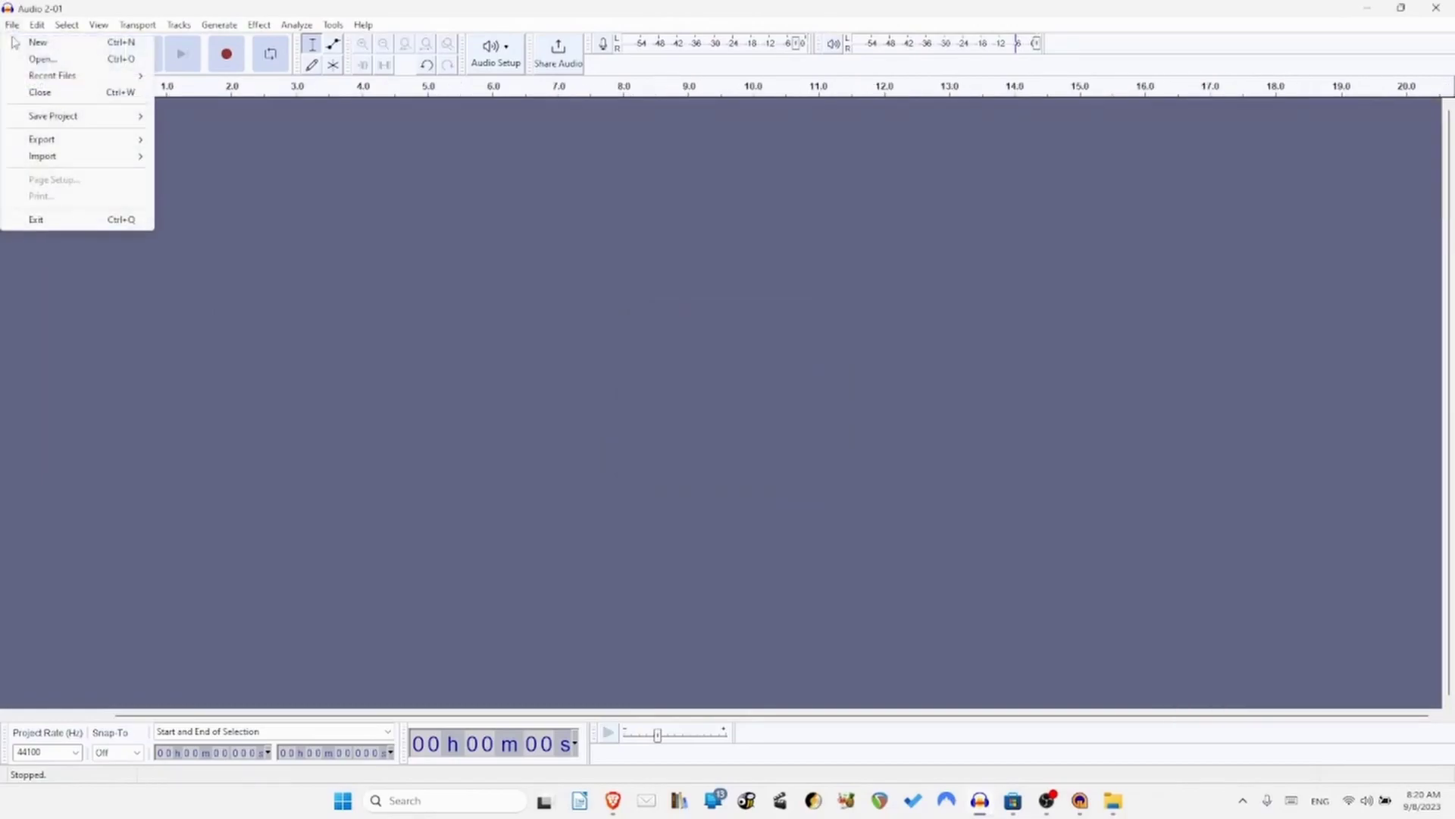
{"action": "mouse_move", "coordinate": [45, 156]}
{"action": "left_click", "coordinate": [214, 218]}
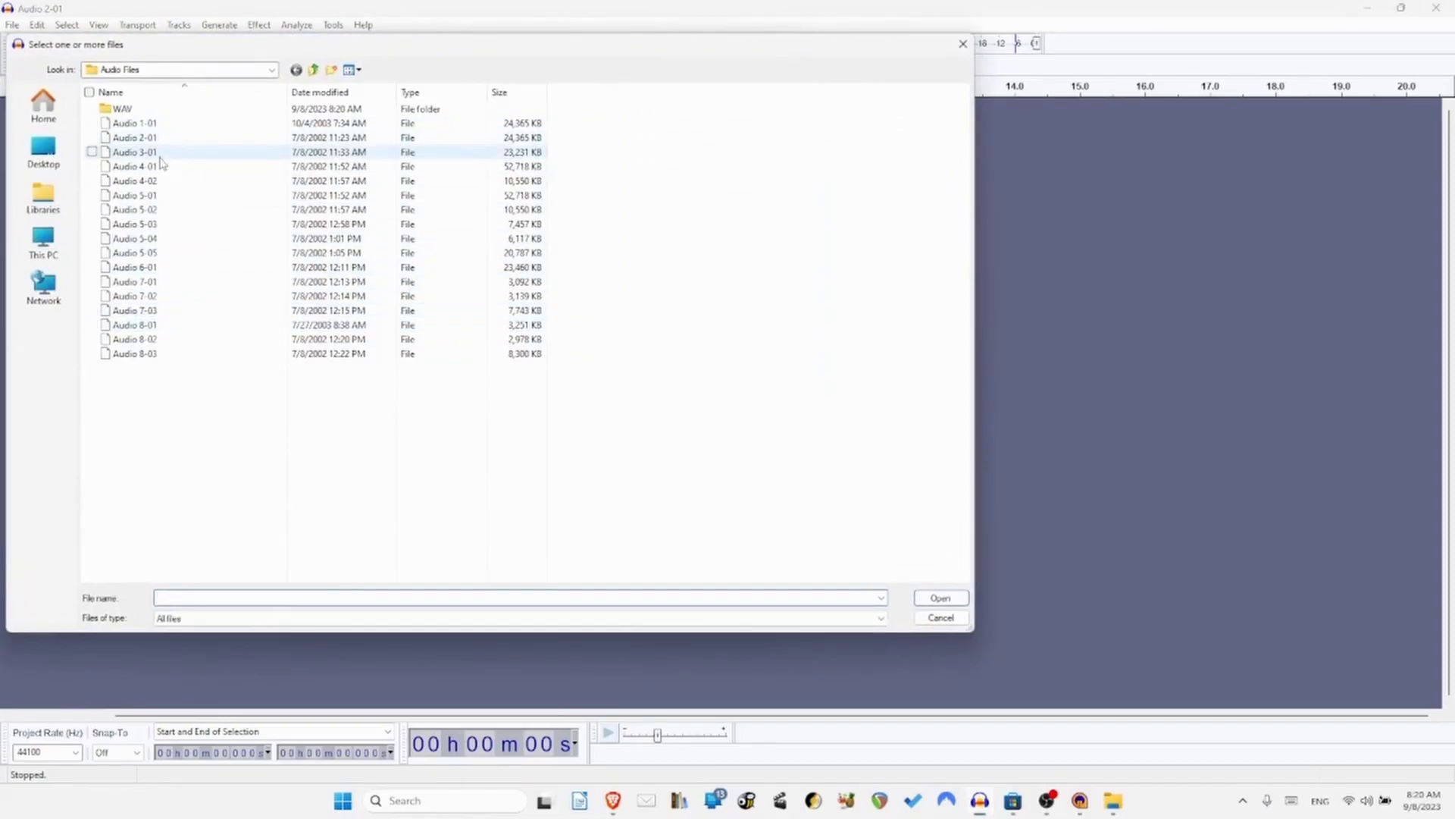
{"action": "double_click", "coordinate": [159, 154]}
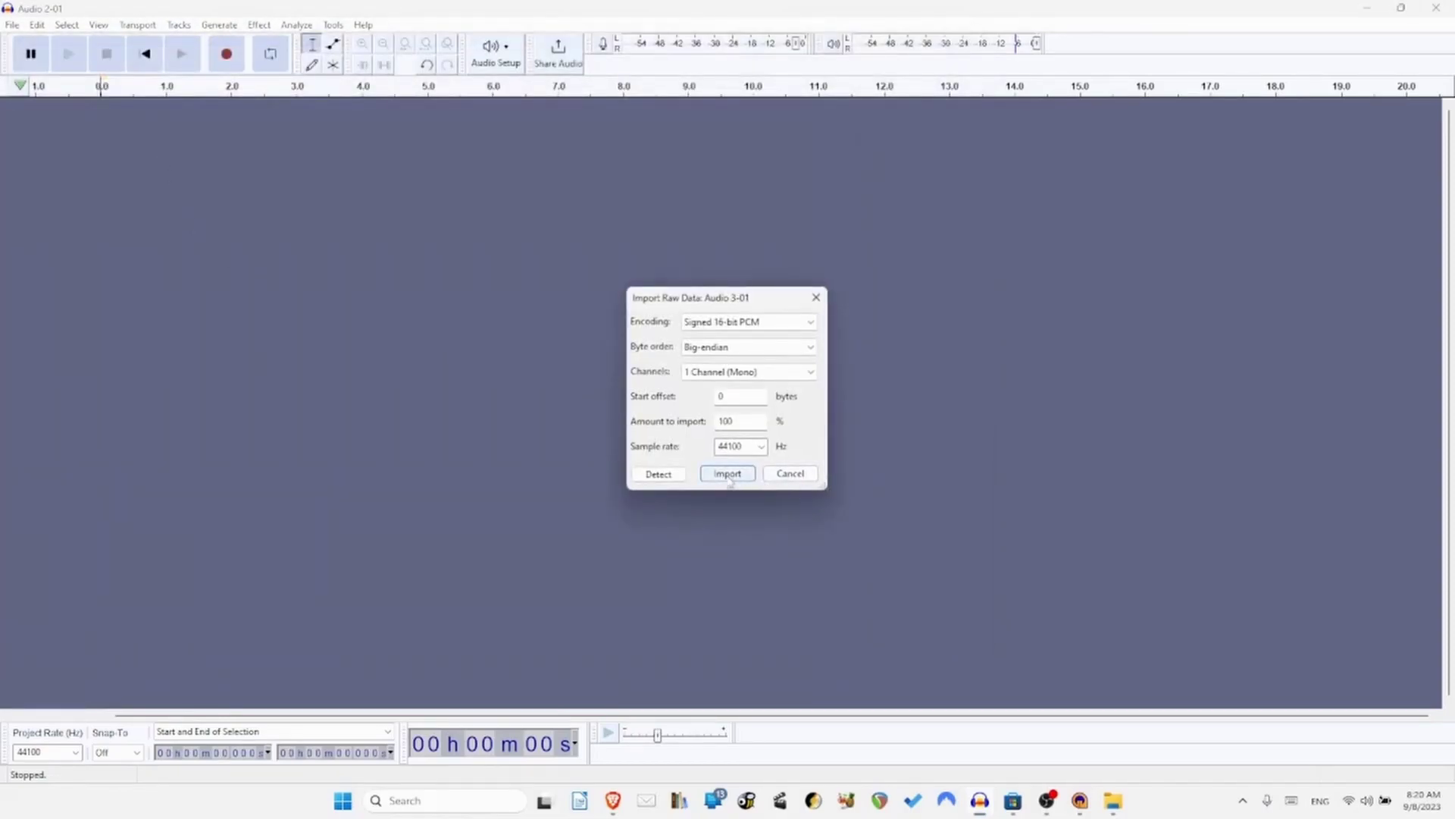
{"action": "left_click", "coordinate": [726, 474]}
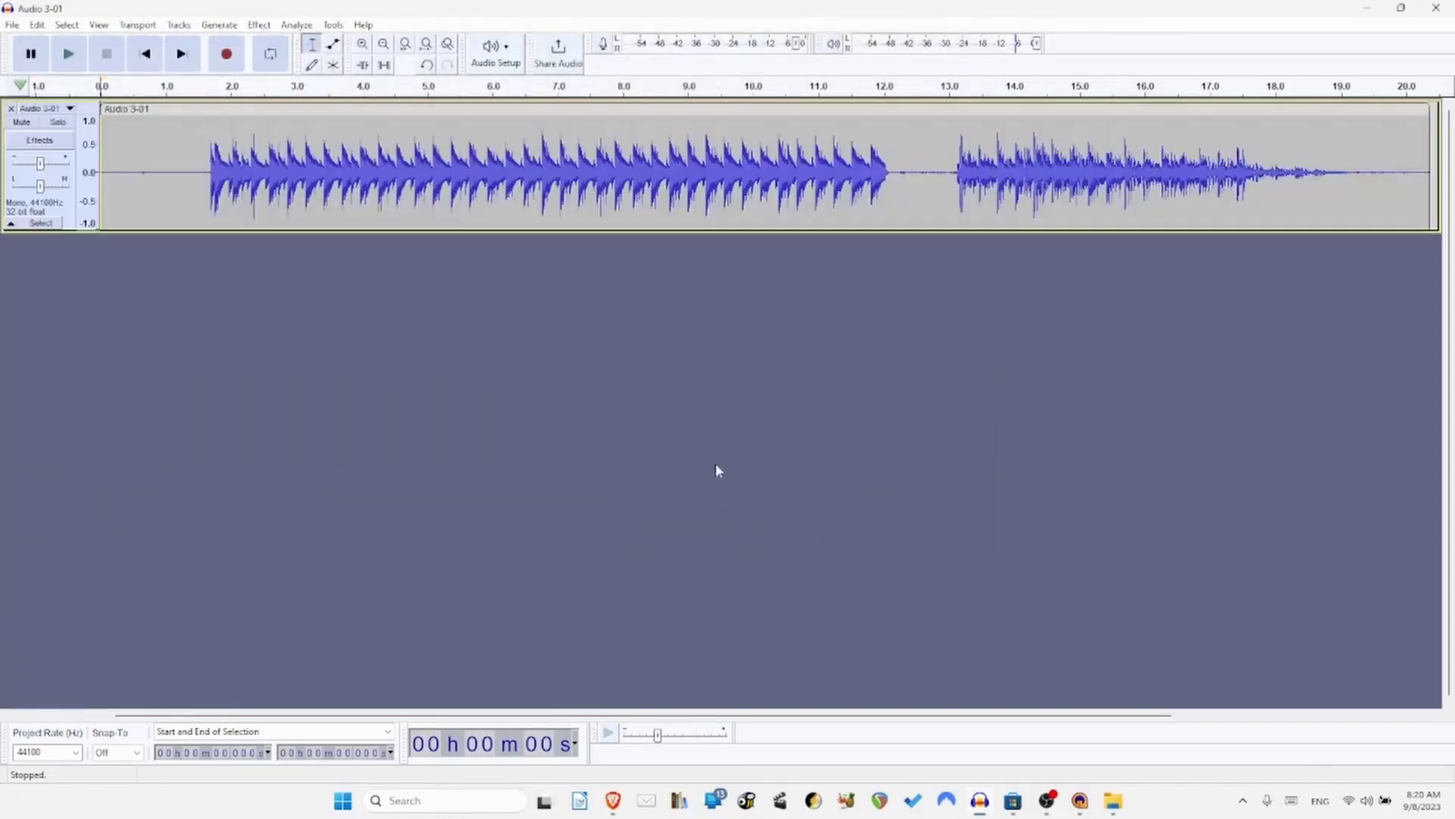
Export Audio 3-01.wav into the WAV folder.
{"action": "left_click", "coordinate": [12, 25]}
{"action": "mouse_move", "coordinate": [68, 146]}
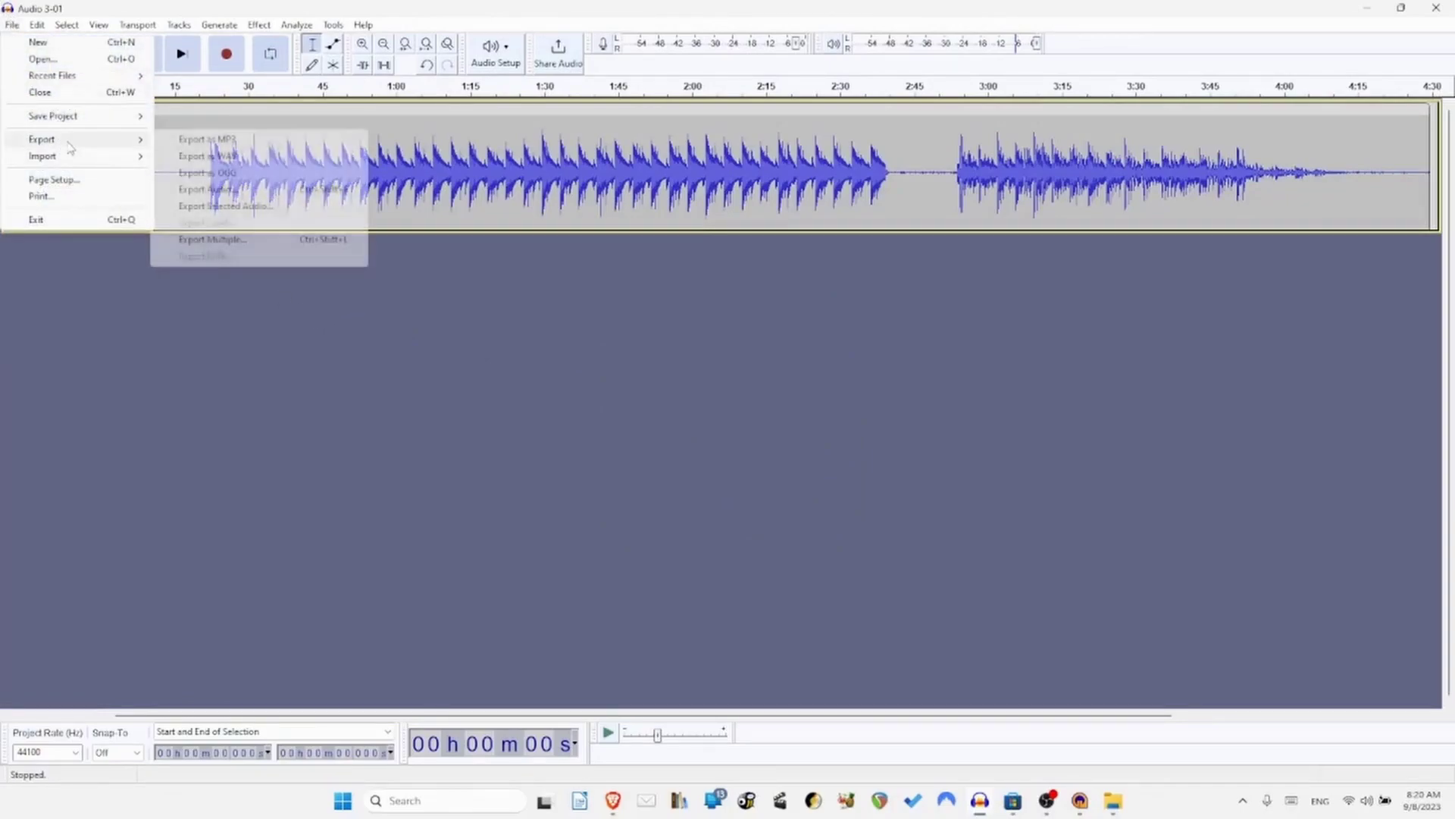
{"action": "left_click", "coordinate": [170, 157]}
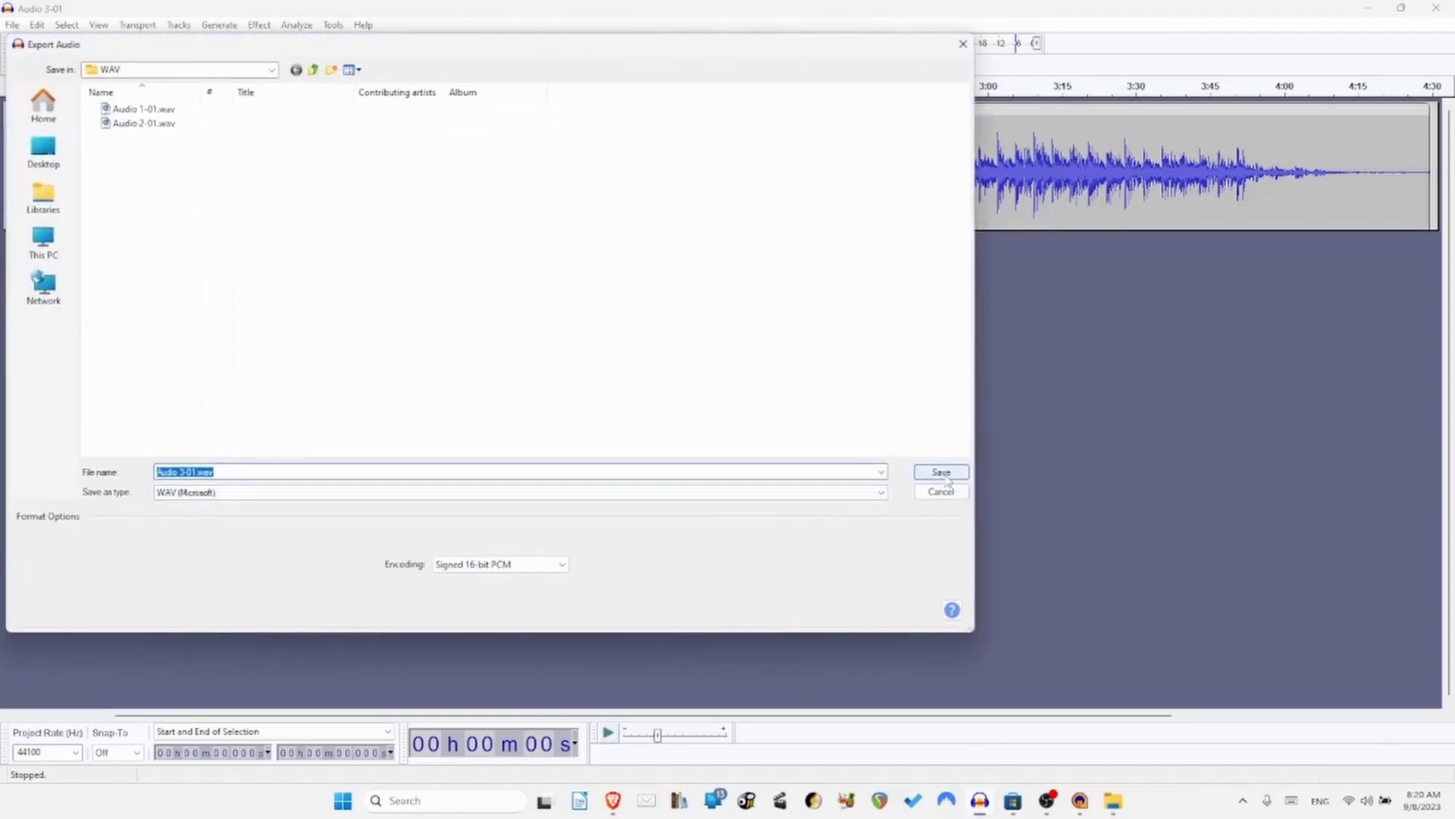
{"action": "left_click", "coordinate": [942, 472]}
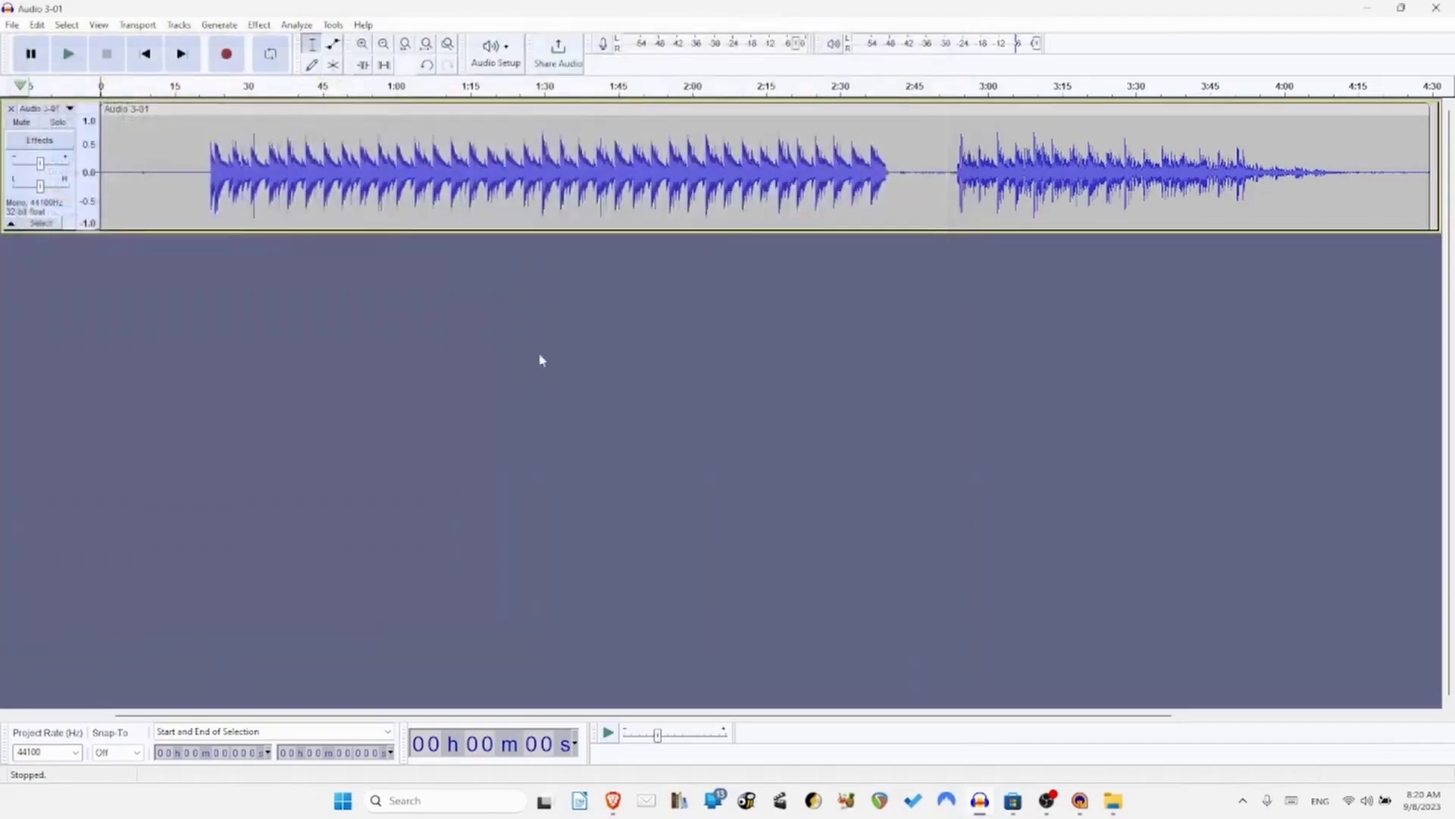
Close the Audio 3-01 track and raw-import Audio 4-01 and Audio 5-01 with the current settings.
{"action": "left_click", "coordinate": [11, 108]}
{"action": "left_click", "coordinate": [12, 24]}
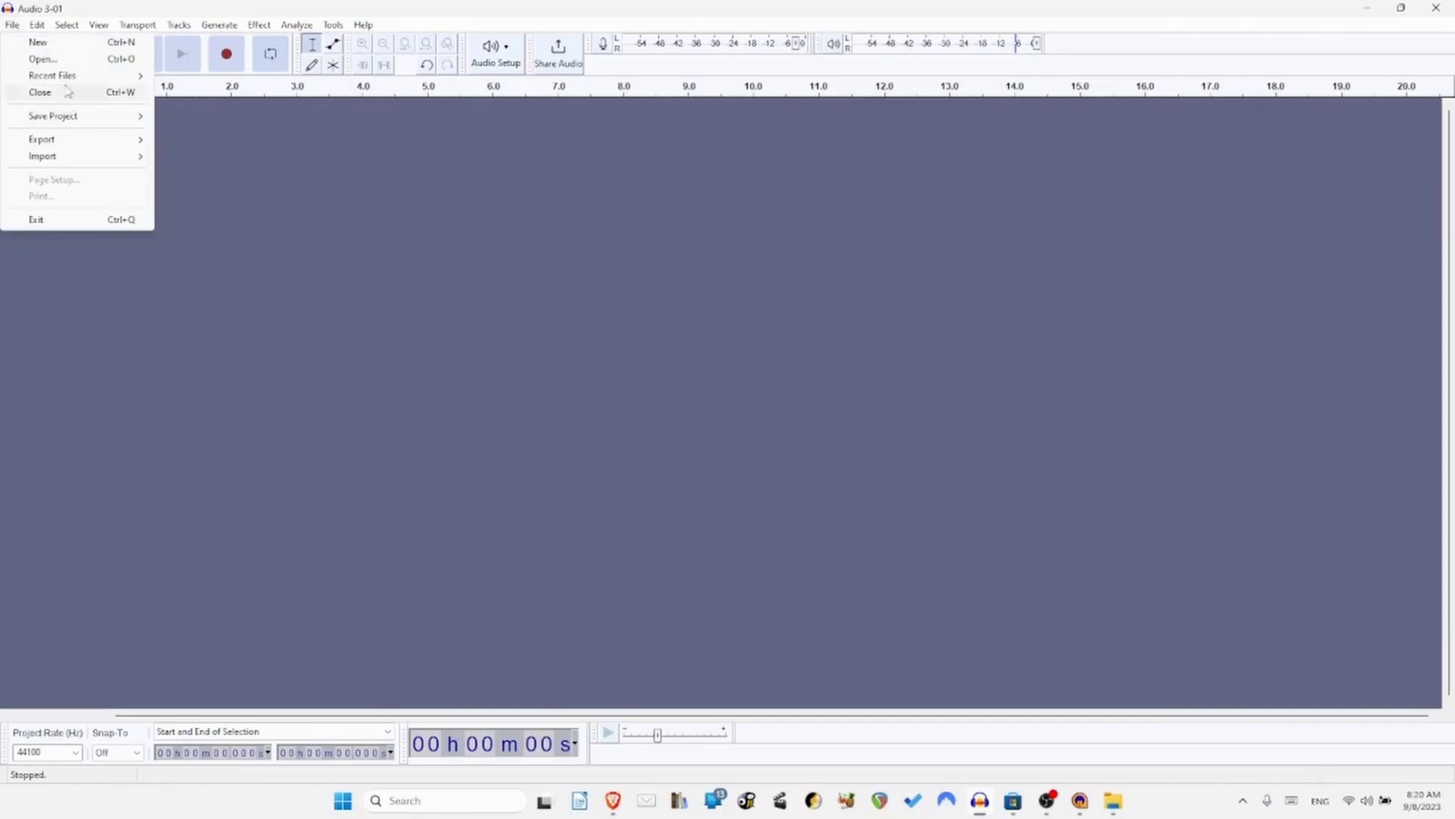
{"action": "mouse_move", "coordinate": [68, 156]}
{"action": "left_click", "coordinate": [201, 204]}
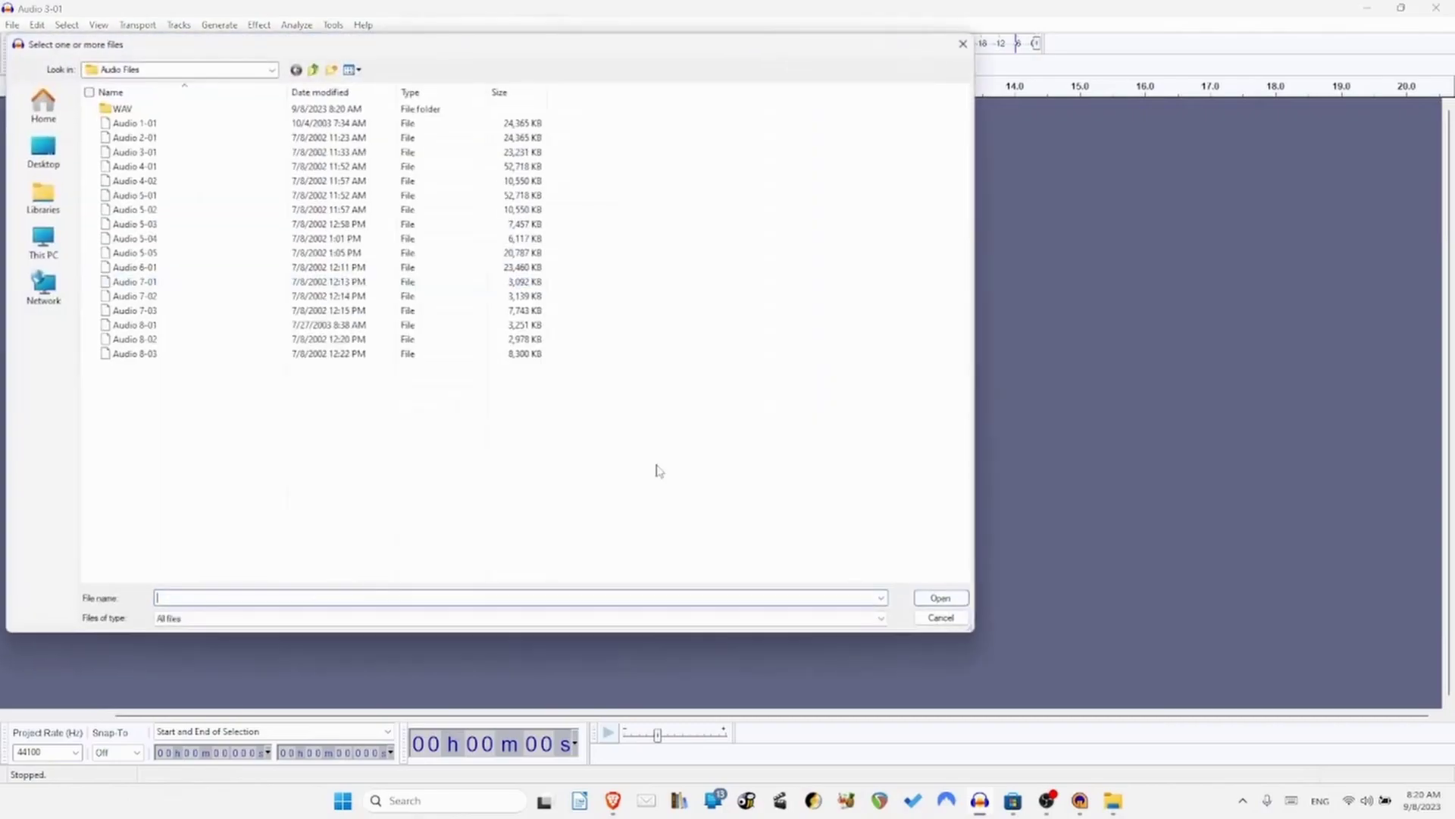
{"action": "double_click", "coordinate": [167, 167]}
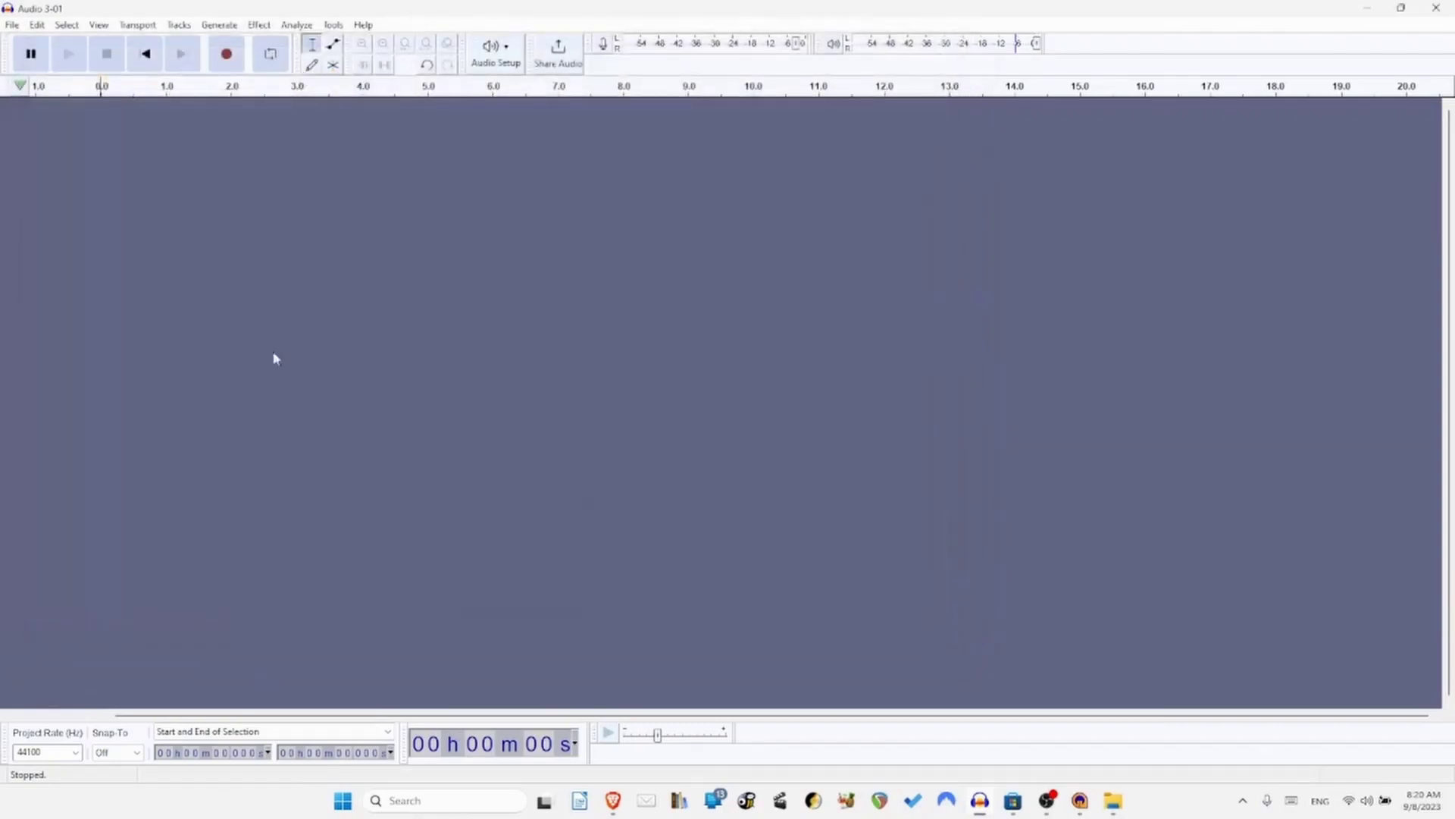
{"action": "left_click", "coordinate": [717, 477]}
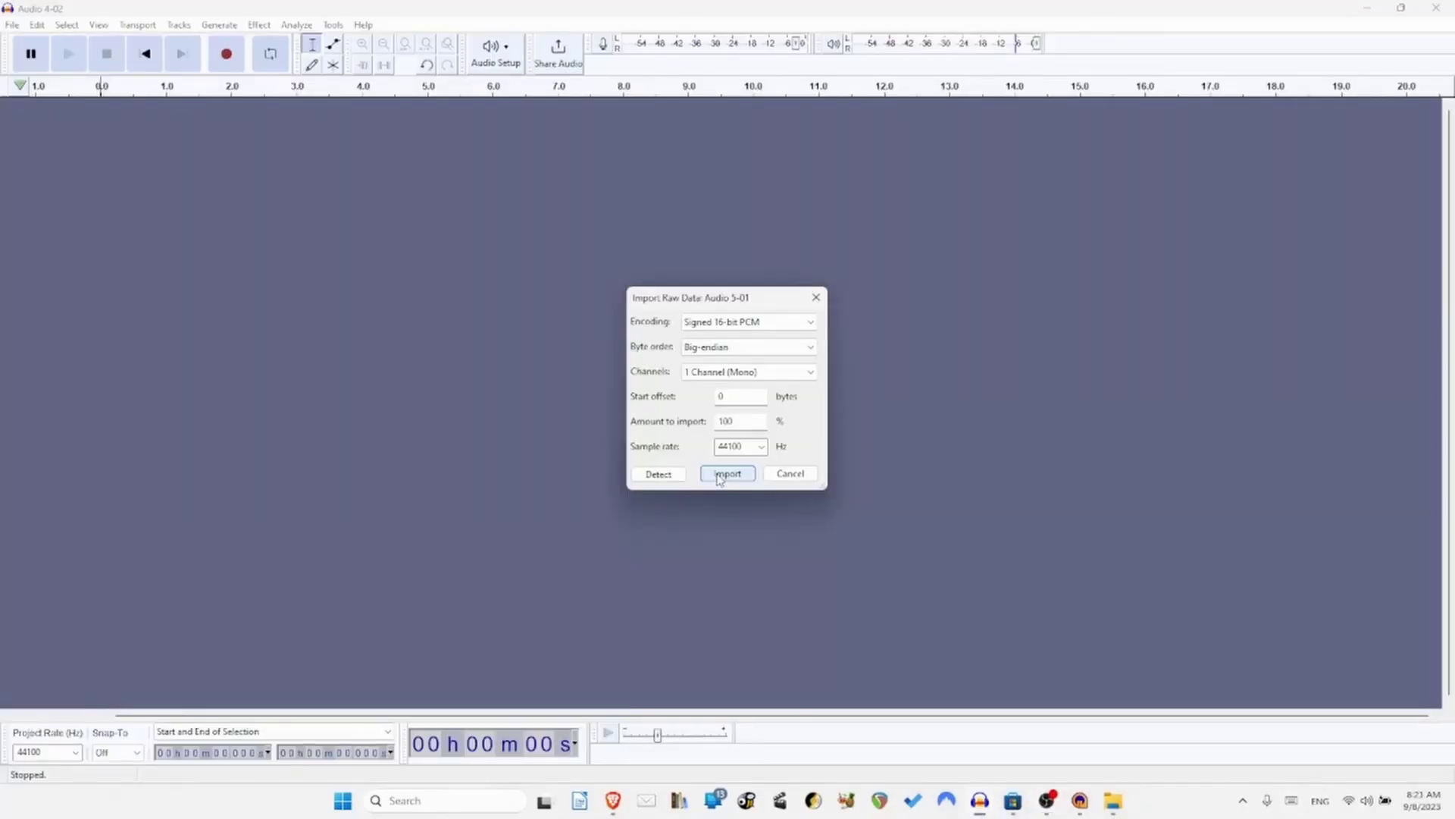
{"action": "left_click", "coordinate": [719, 476]}
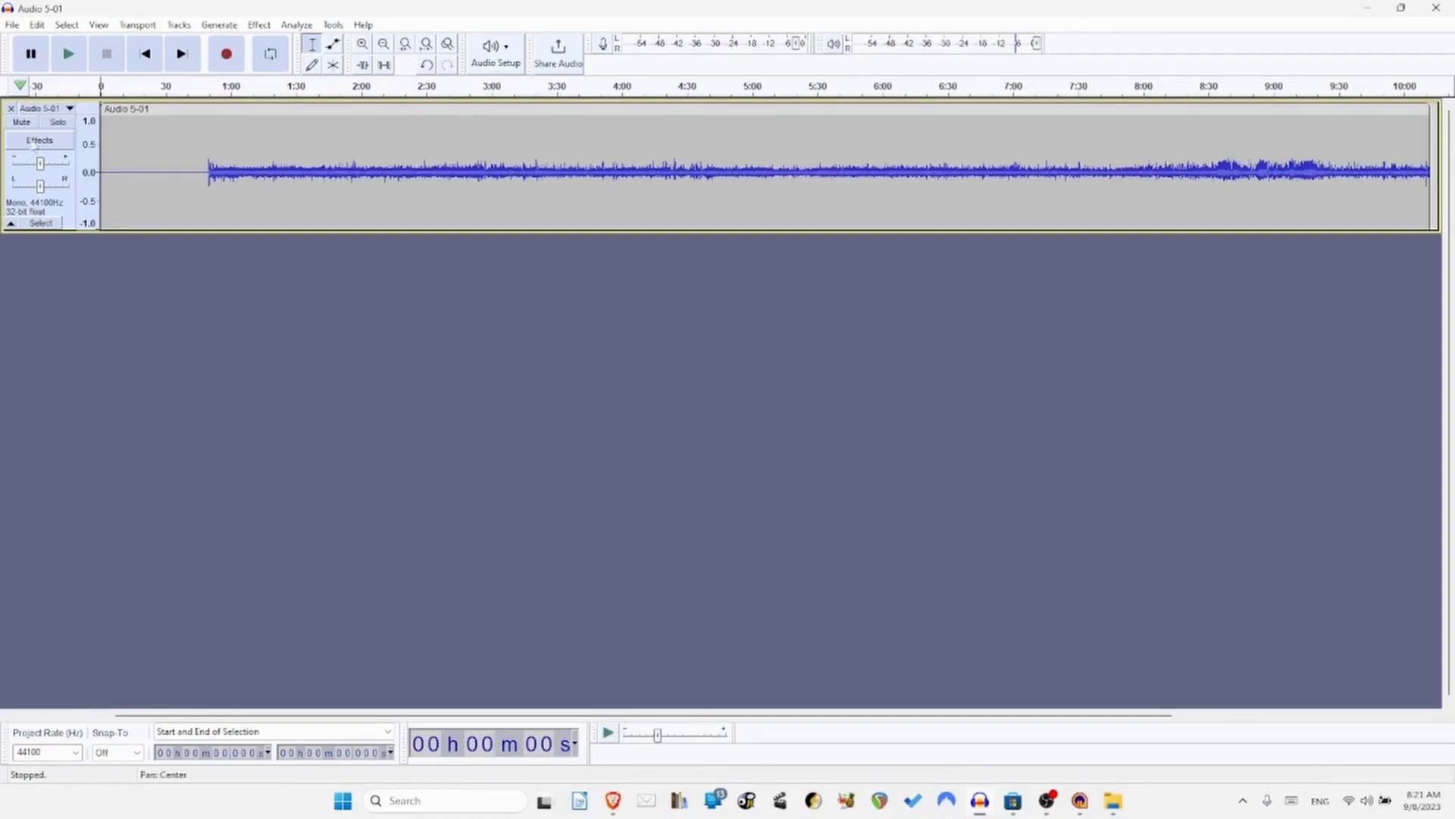
Export Audio 5-01.wav and remove its track from the project.
{"action": "left_click", "coordinate": [13, 24]}
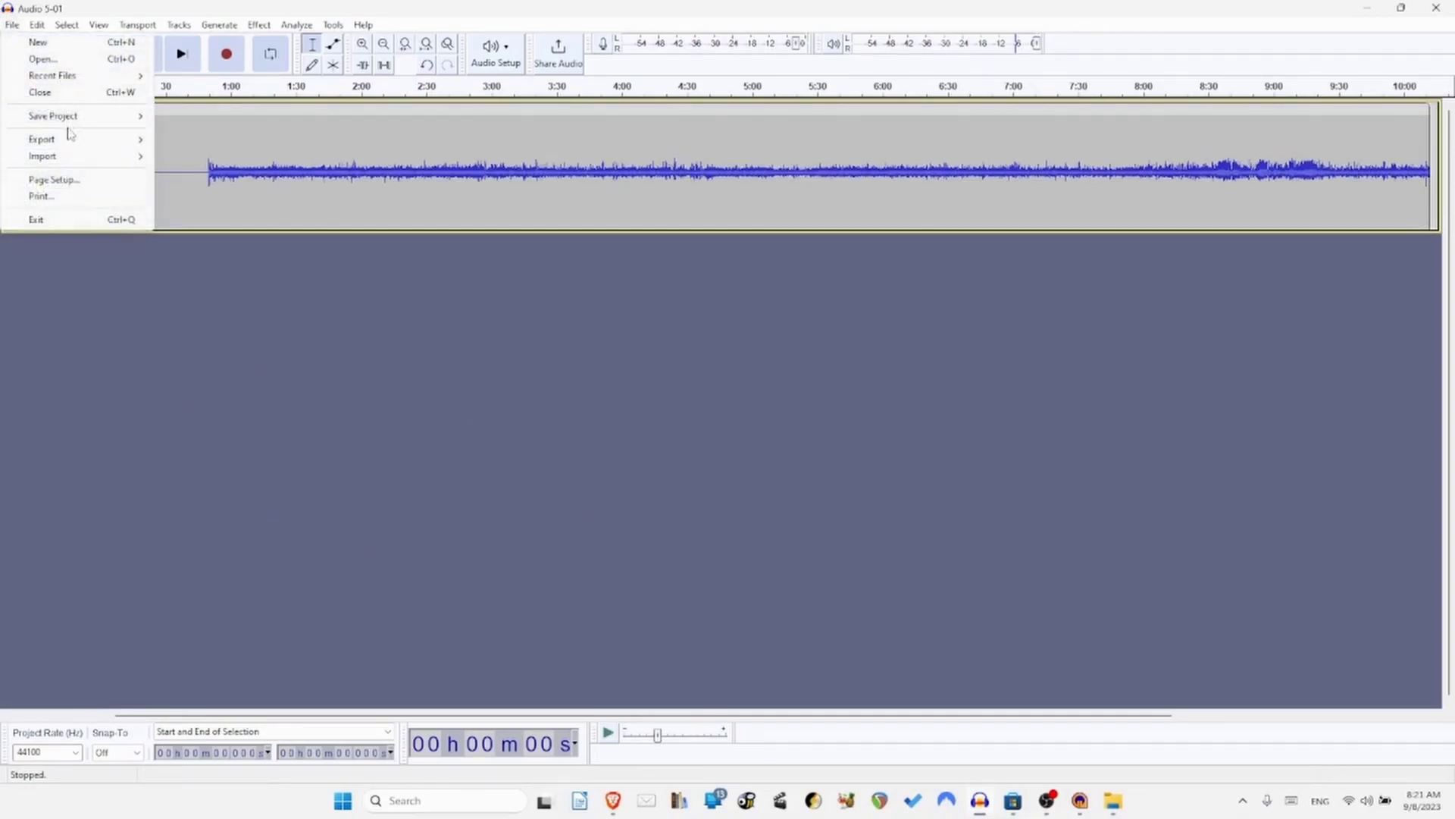
{"action": "left_click", "coordinate": [181, 156]}
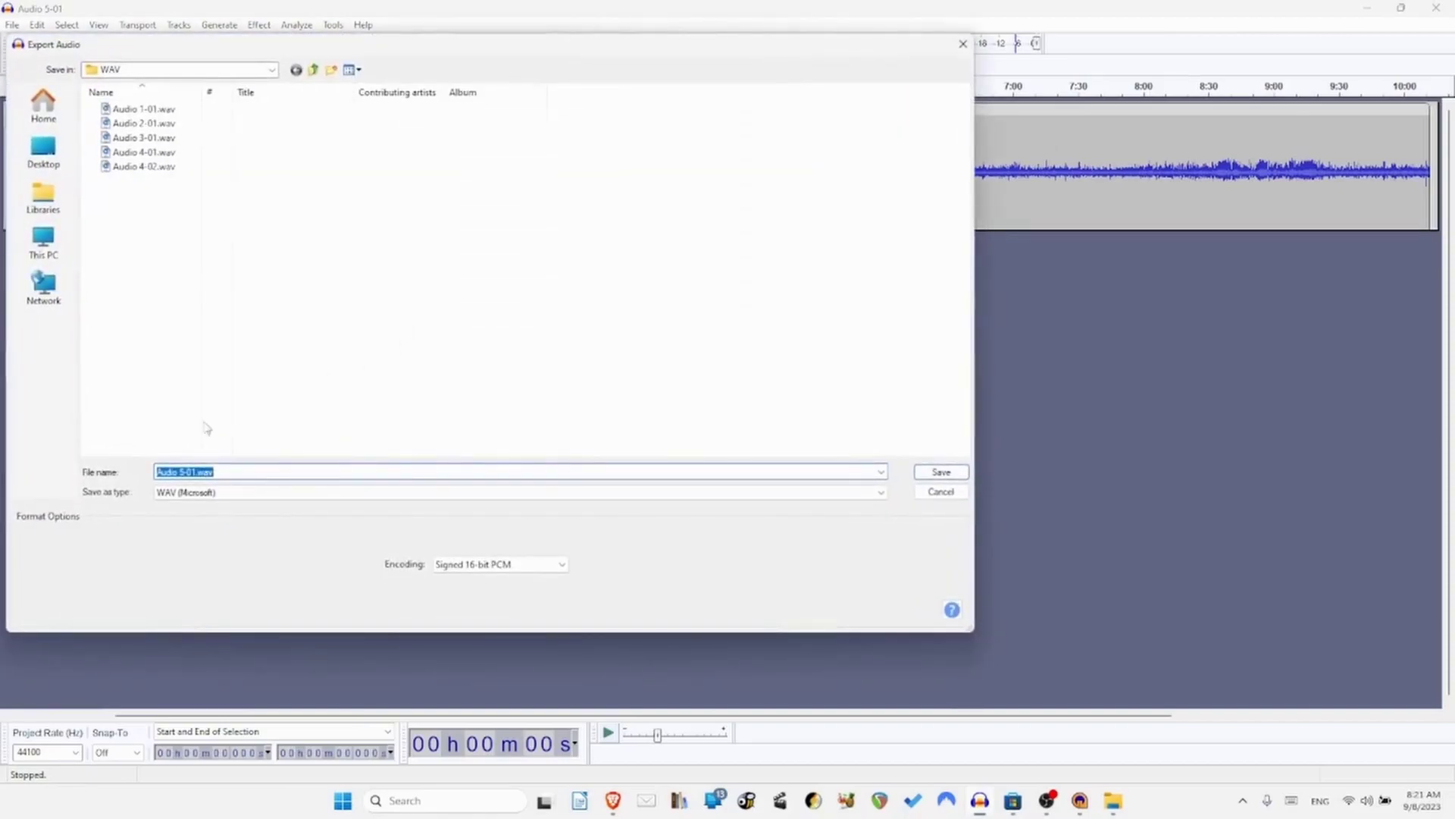
{"action": "left_click_drag", "start_coordinate": [239, 51], "coordinate": [446, 105]}
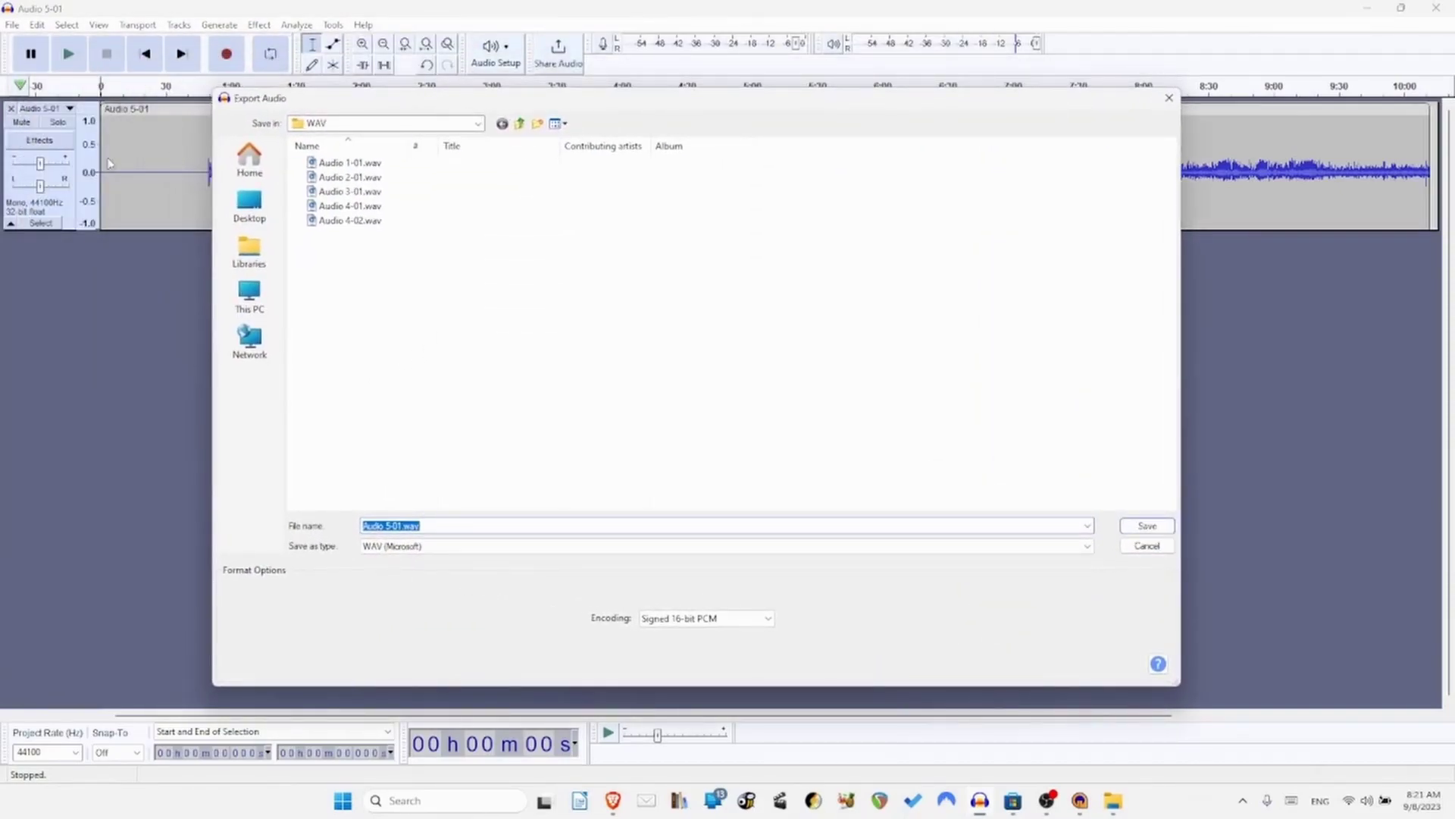
{"action": "left_click", "coordinate": [1158, 528]}
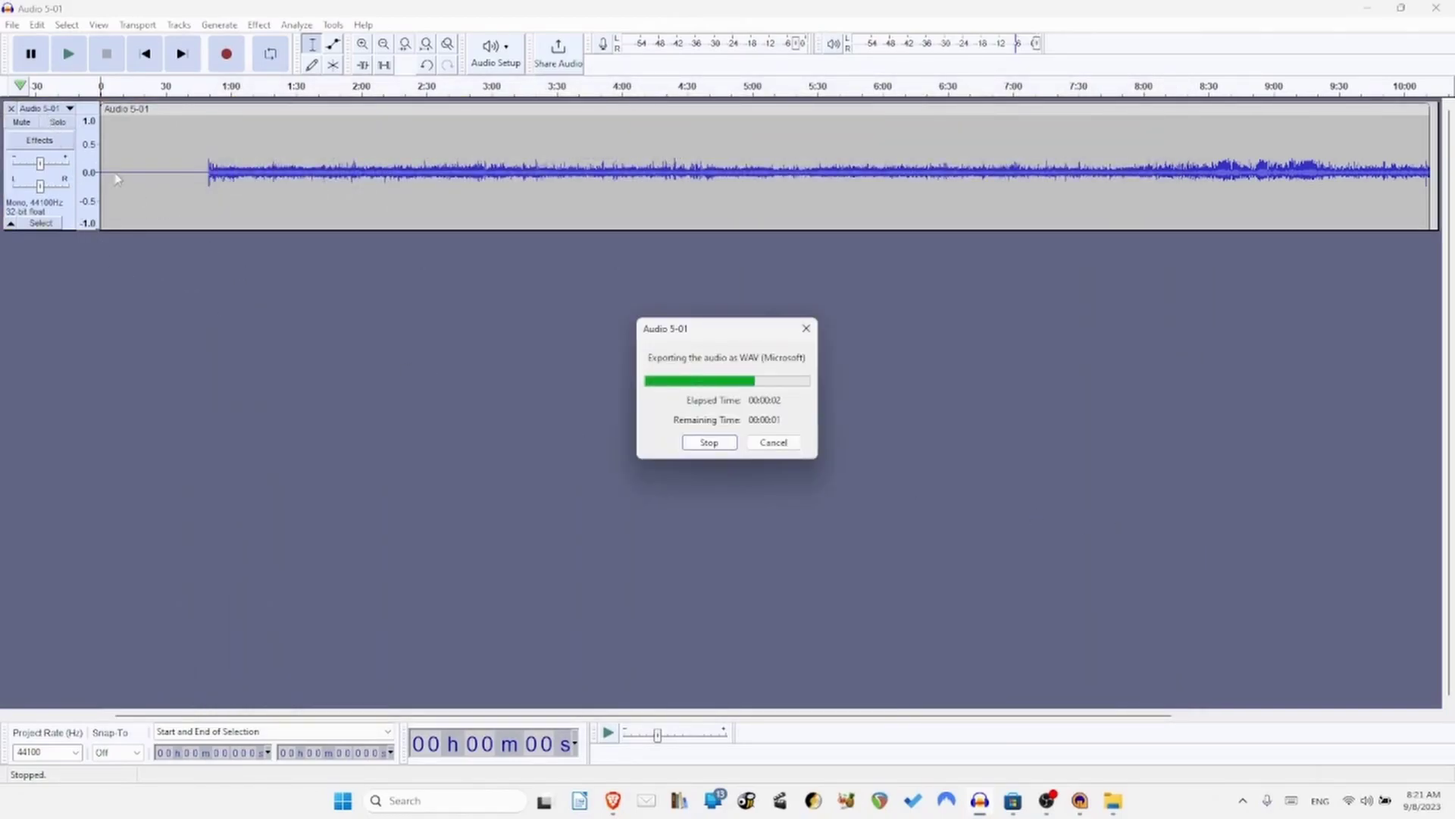
{"action": "left_click", "coordinate": [10, 108]}
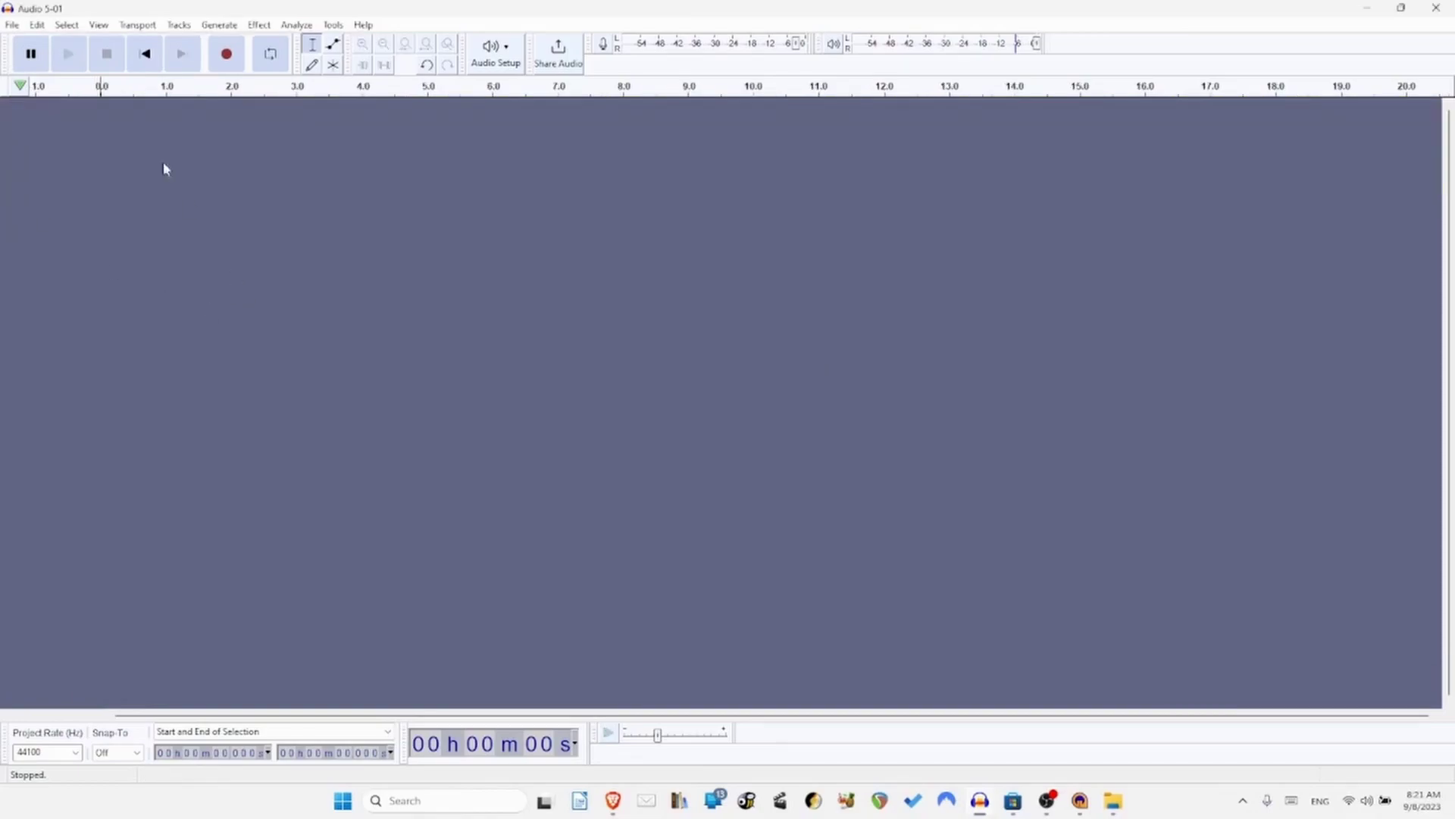
Import Audio 5-02 as raw data and export it as a WAV file.
{"action": "left_click", "coordinate": [13, 25]}
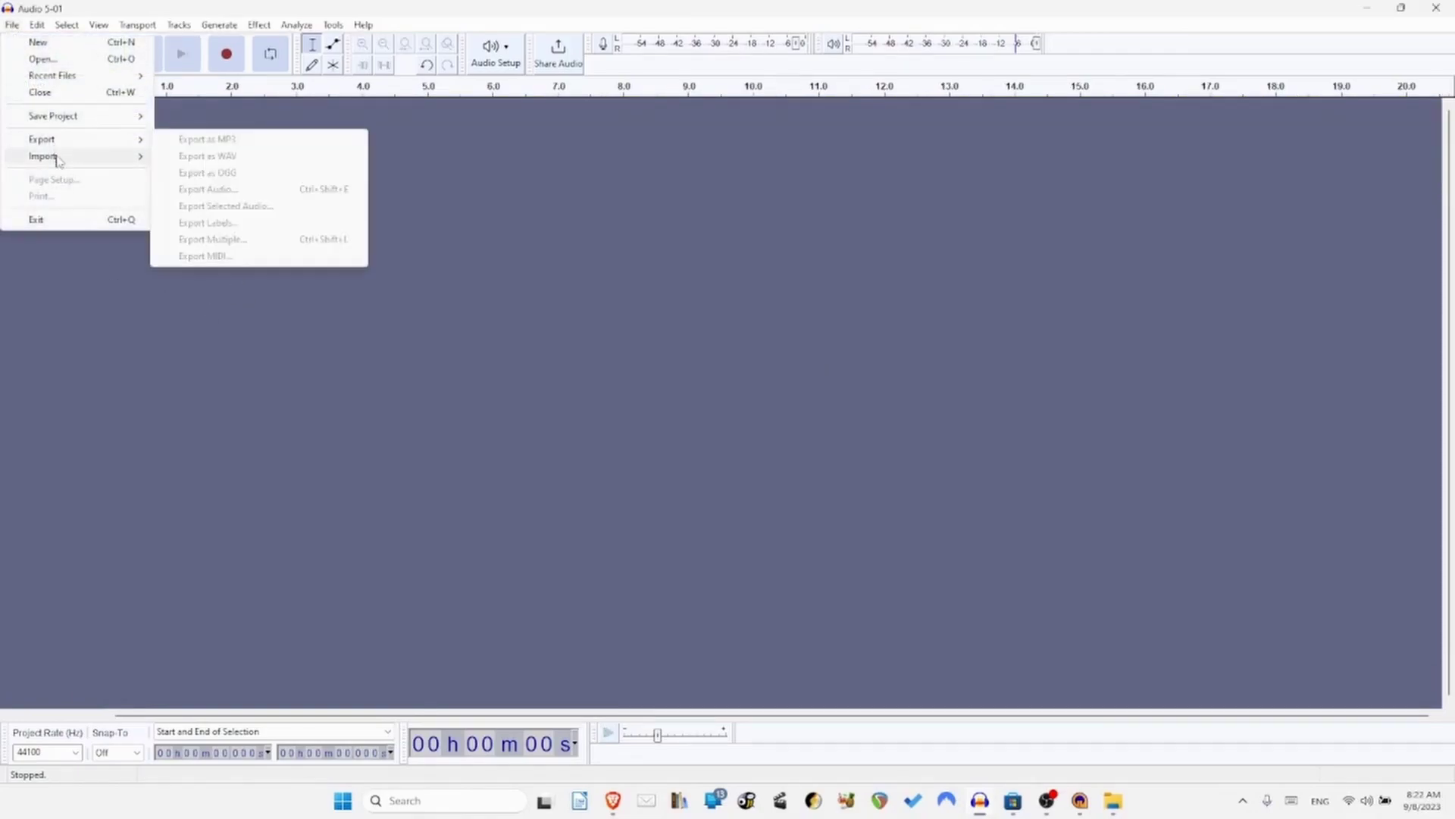
{"action": "mouse_move", "coordinate": [48, 156]}
{"action": "left_click", "coordinate": [199, 206]}
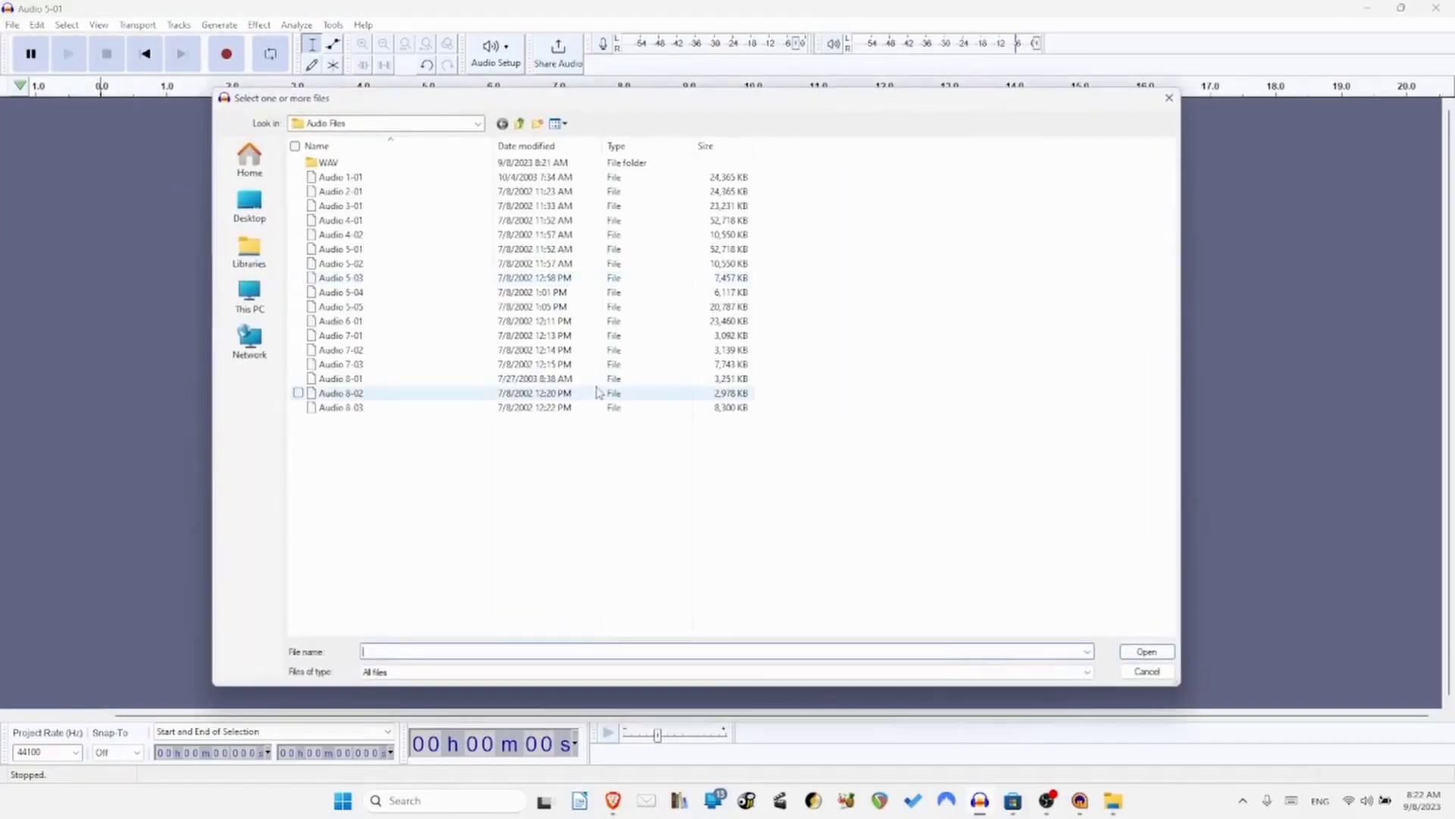
{"action": "double_click", "coordinate": [356, 263]}
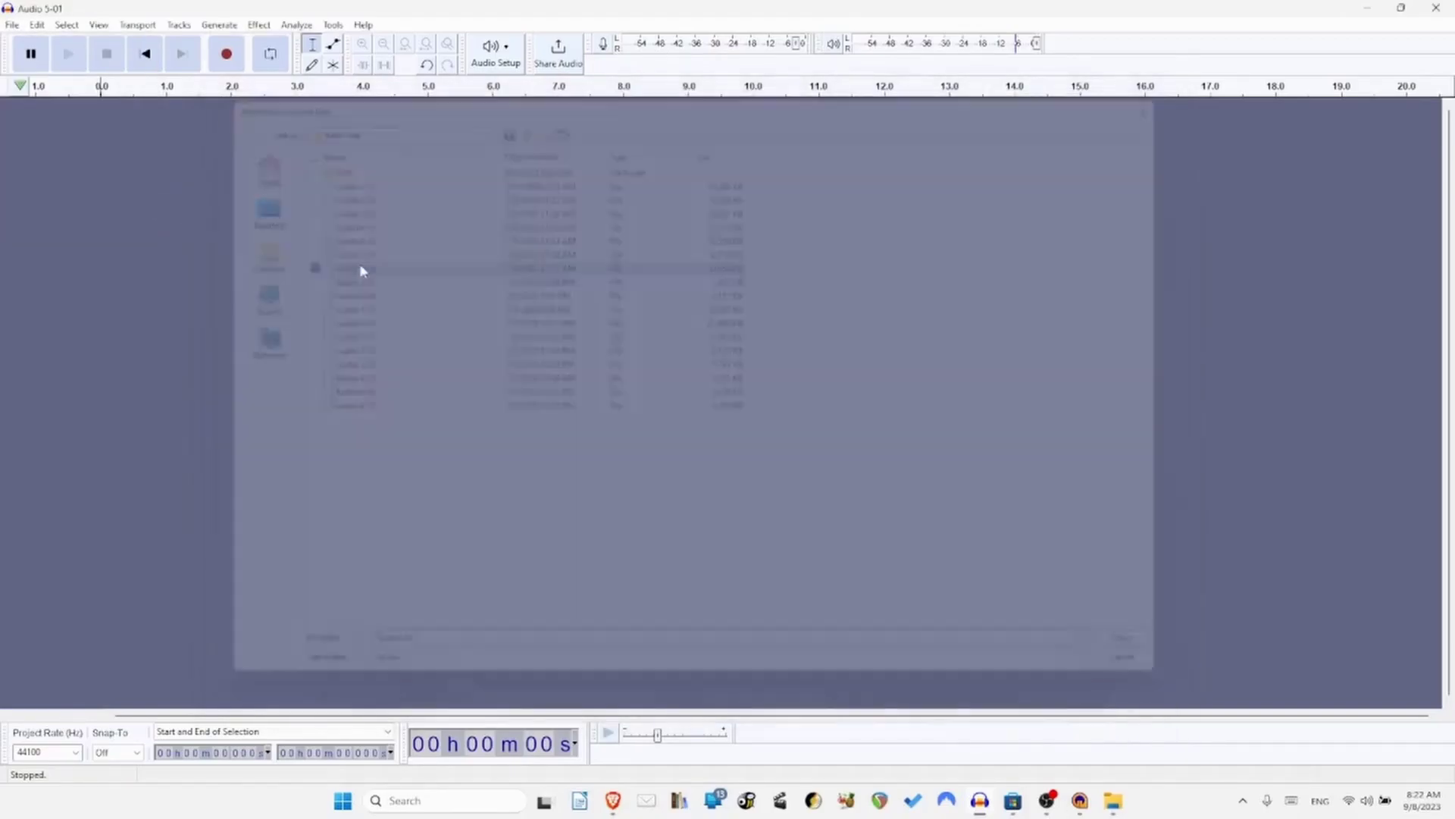
{"action": "left_click", "coordinate": [725, 475]}
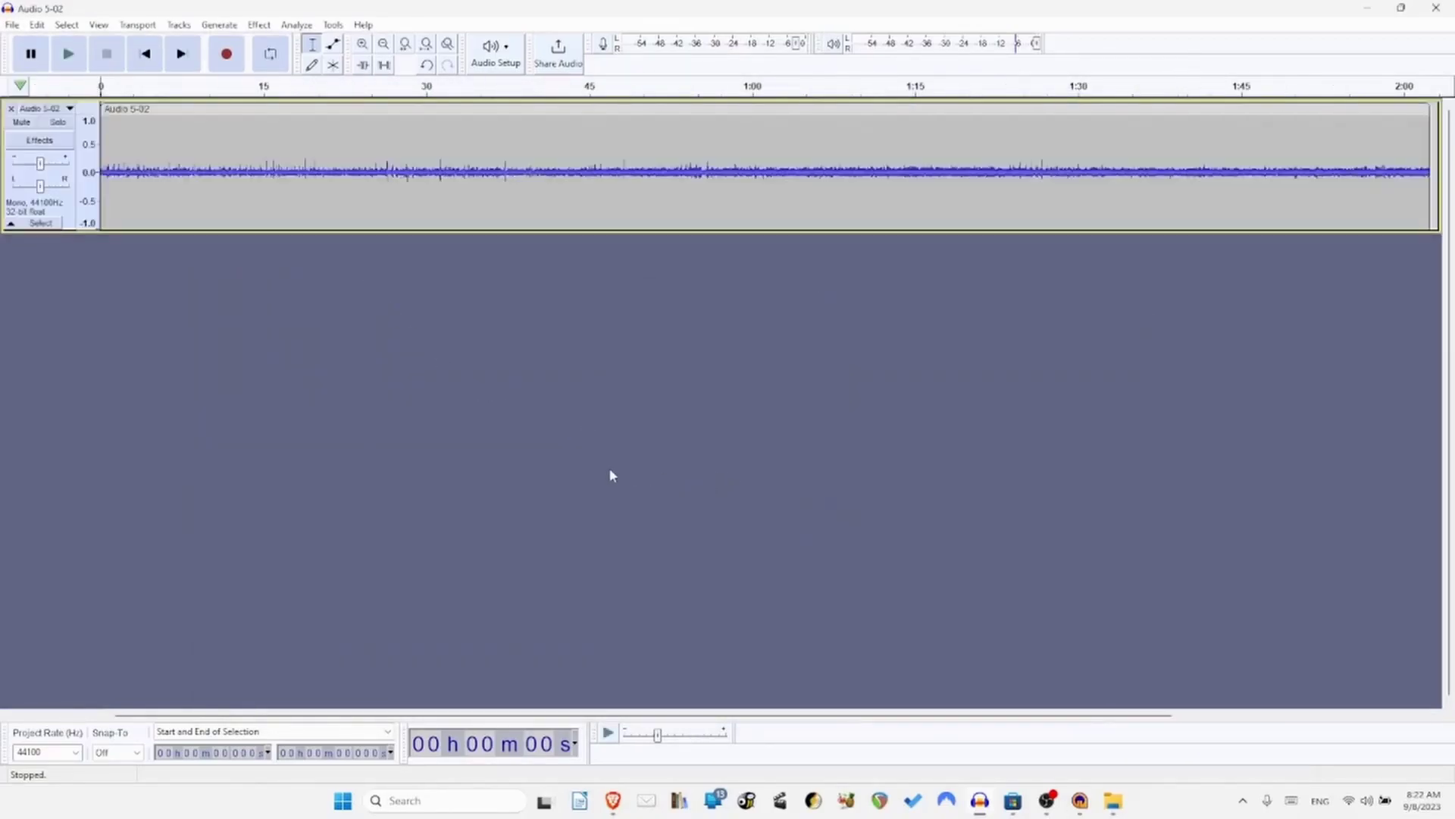
{"action": "left_click", "coordinate": [17, 26]}
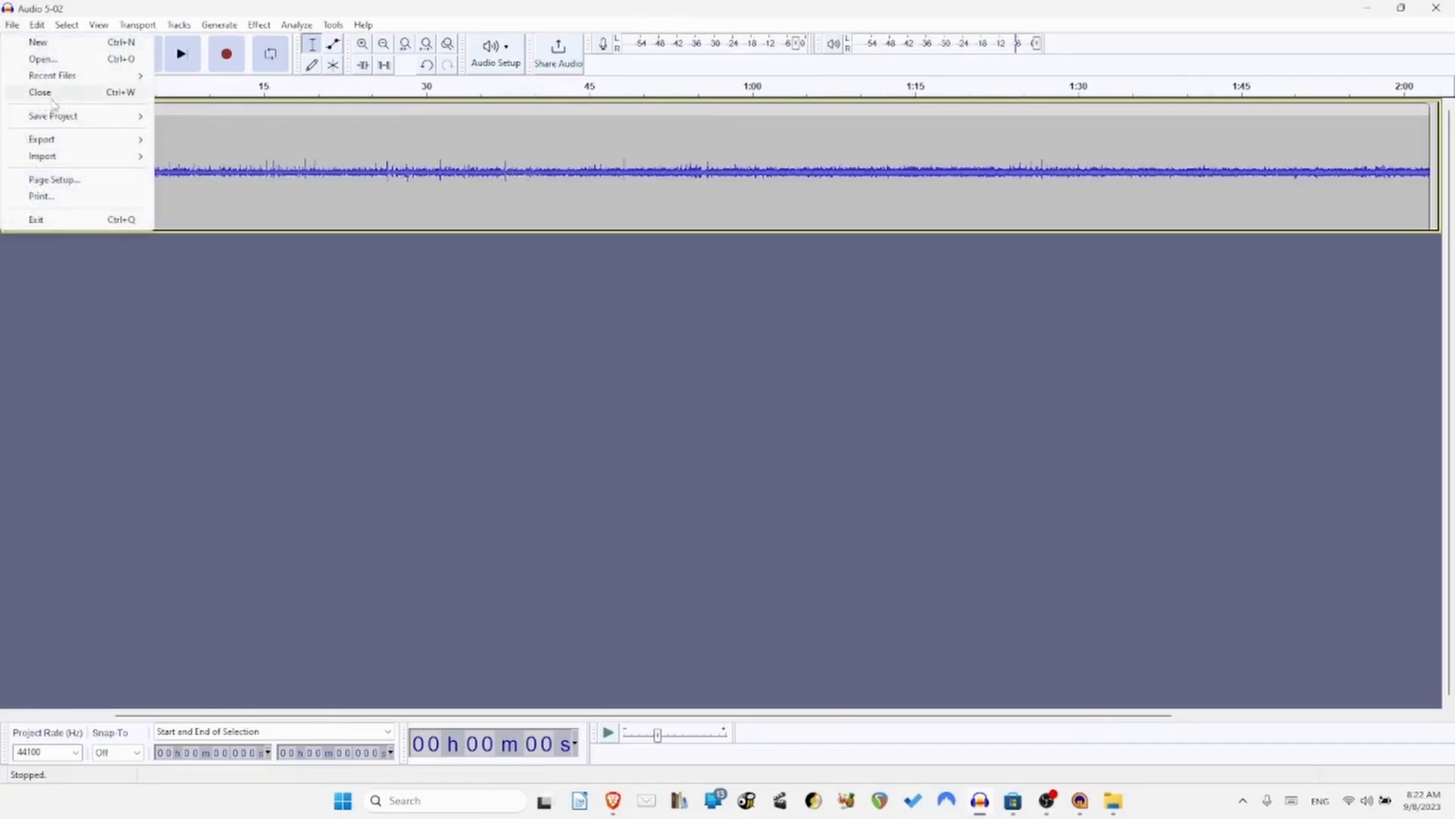
{"action": "mouse_move", "coordinate": [60, 143]}
{"action": "left_click", "coordinate": [231, 174]}
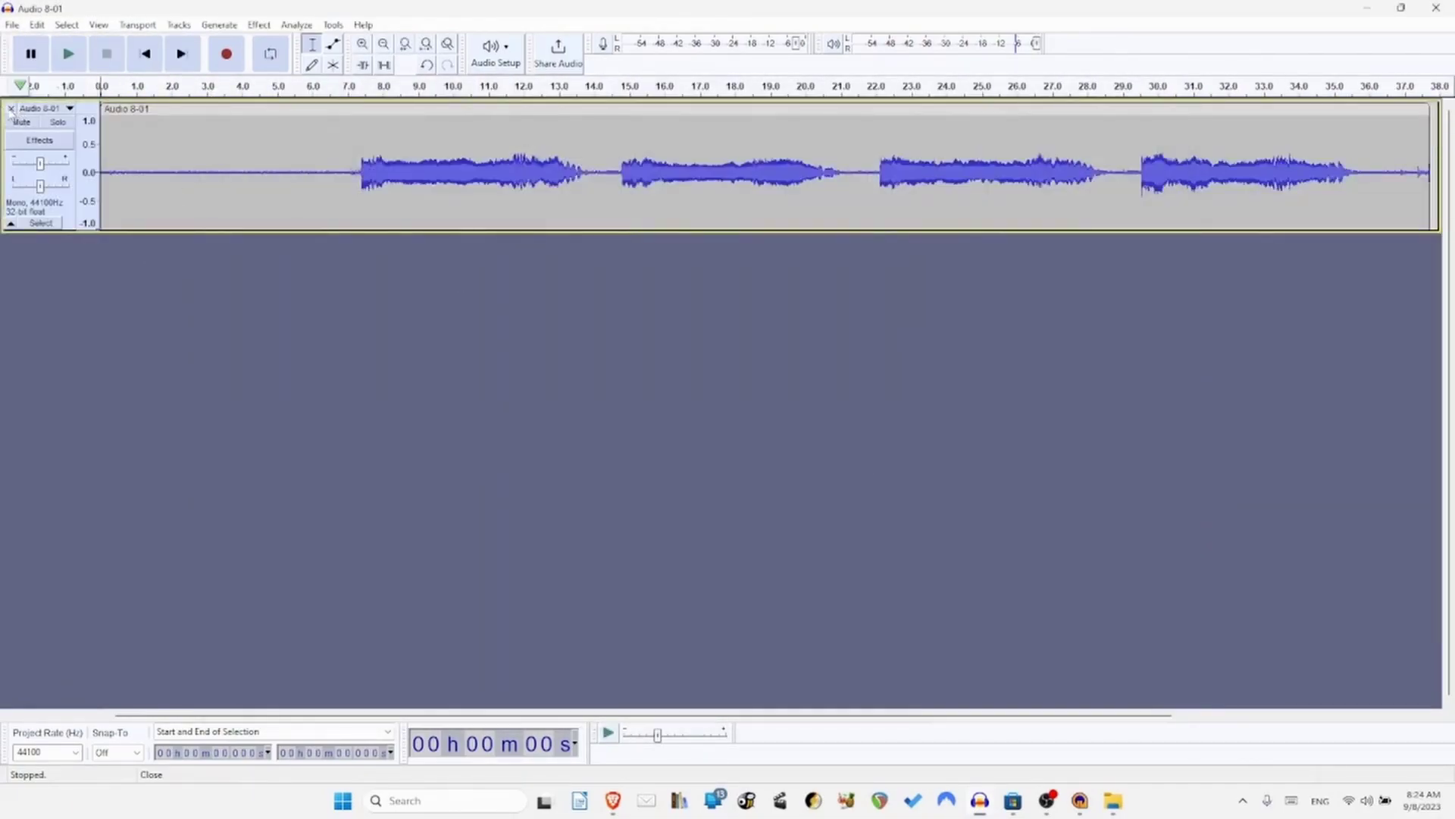
Close the Audio 8-01 track and import Audio 8-02 as raw data.
{"action": "left_click", "coordinate": [9, 111]}
{"action": "left_click", "coordinate": [12, 24]}
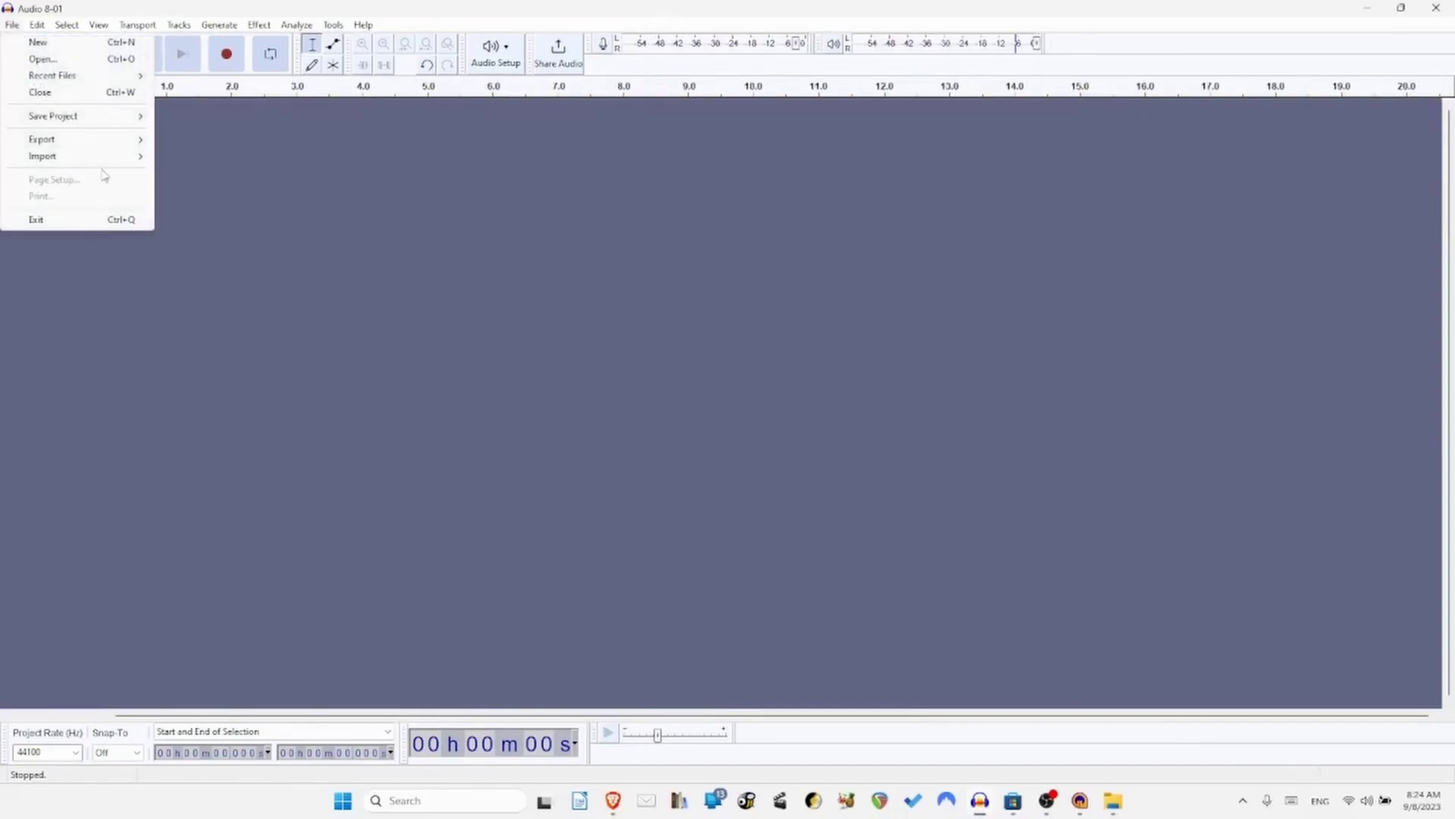
{"action": "mouse_move", "coordinate": [106, 162]}
{"action": "left_click", "coordinate": [226, 206]}
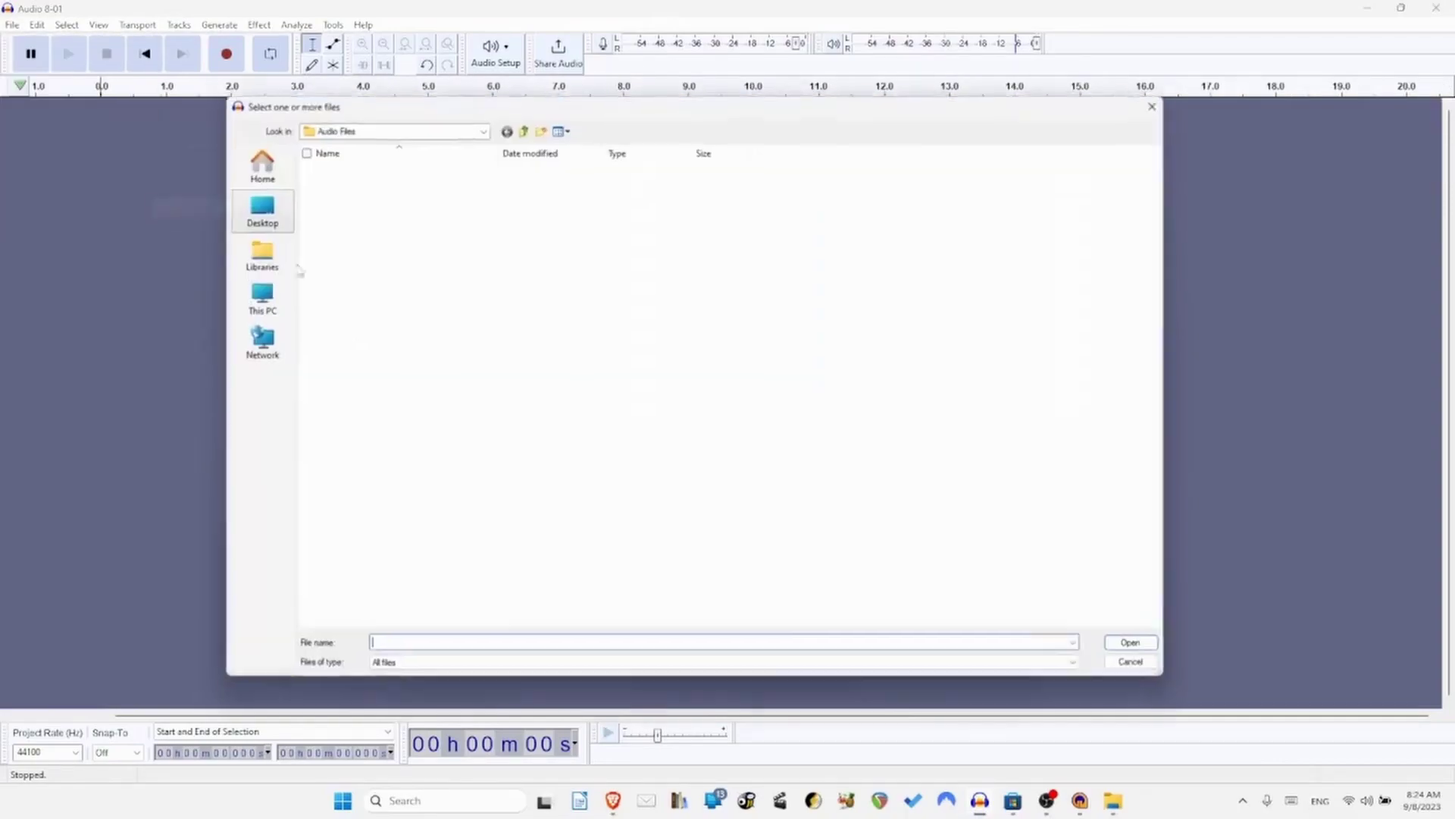
{"action": "double_click", "coordinate": [341, 393]}
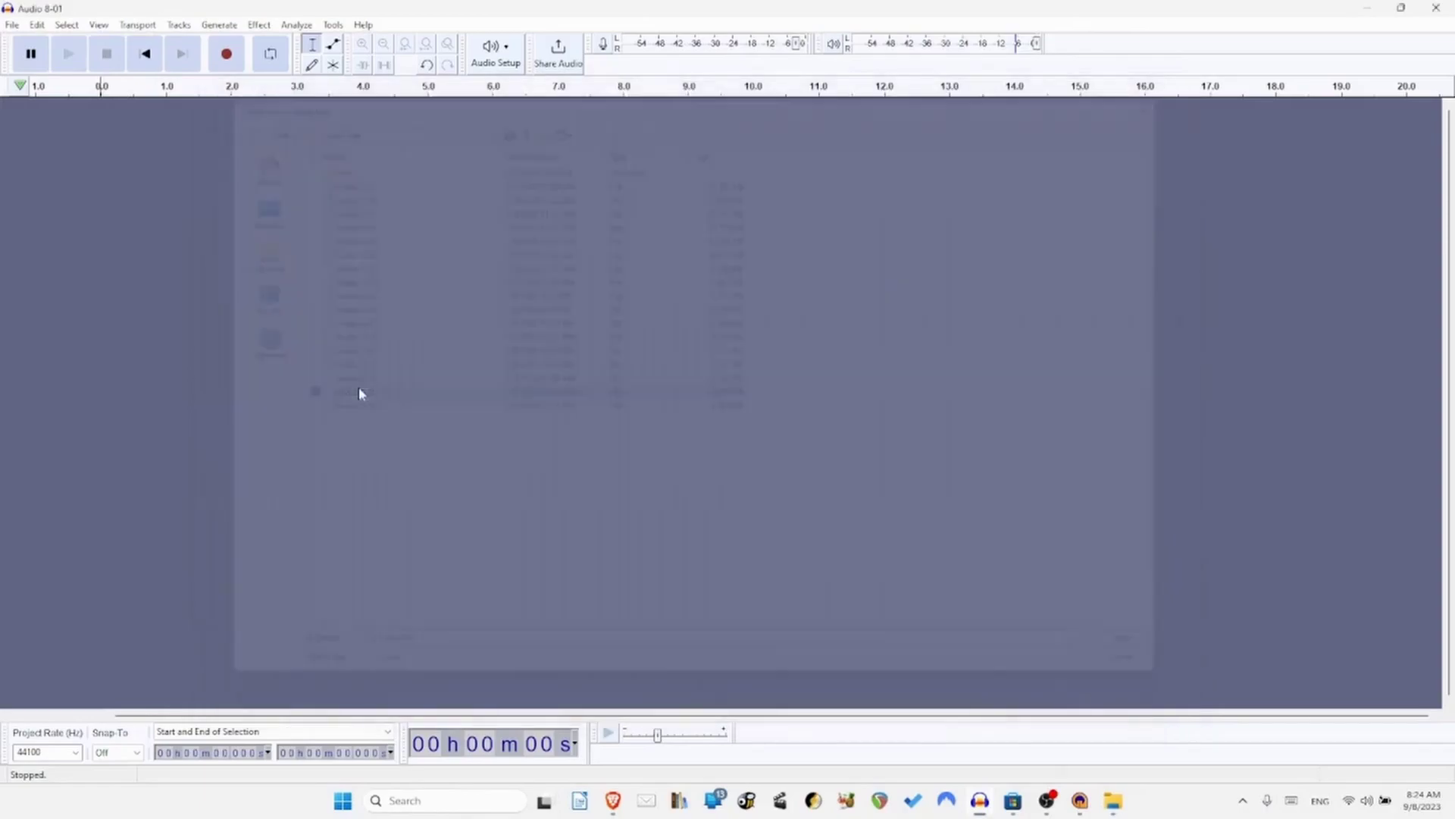
{"action": "left_click", "coordinate": [728, 475]}
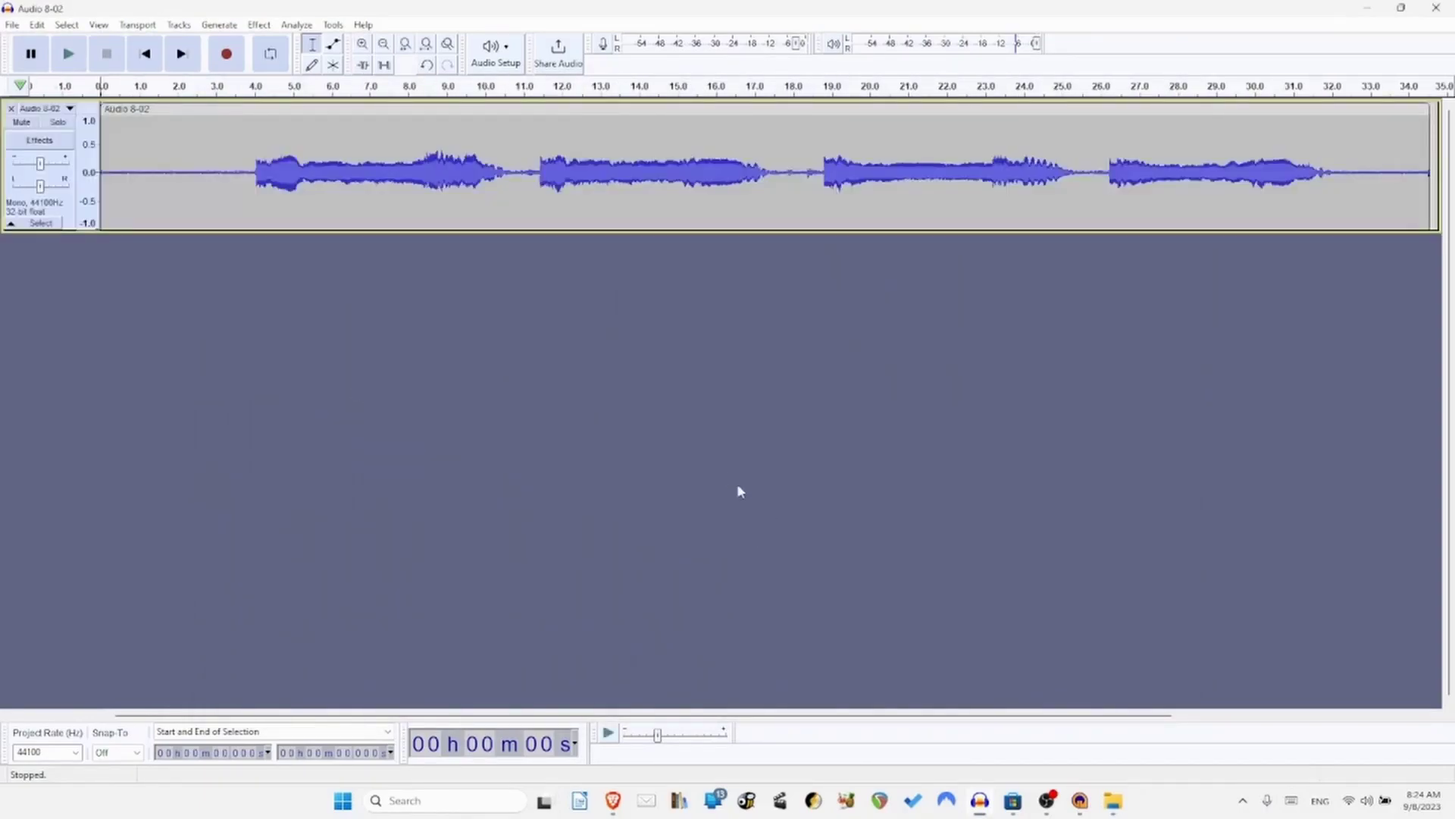
Export Audio 8-02.wav and remove its track from the project.
{"action": "left_click", "coordinate": [12, 24]}
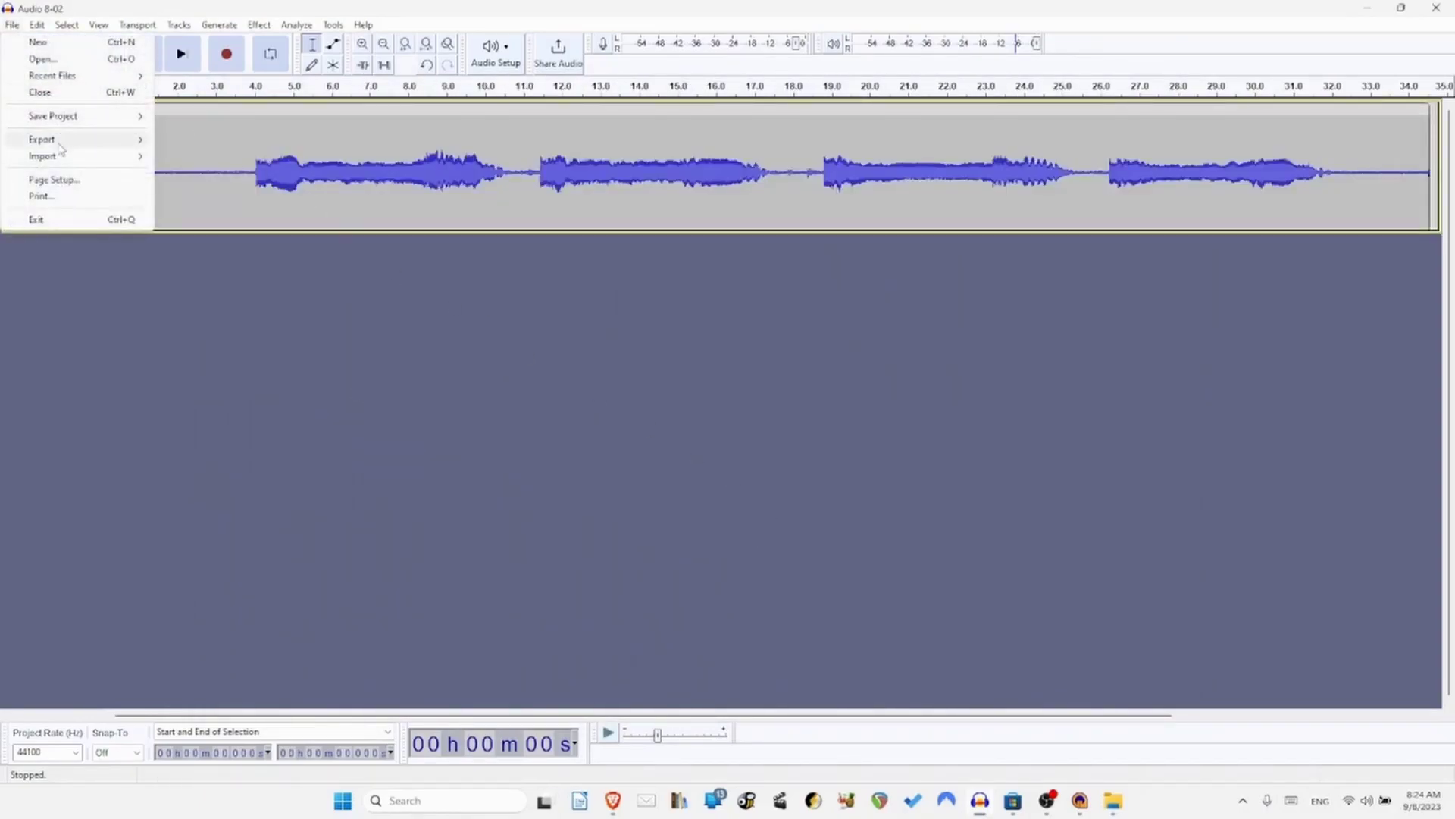
{"action": "mouse_move", "coordinate": [114, 141]}
{"action": "left_click", "coordinate": [252, 157]}
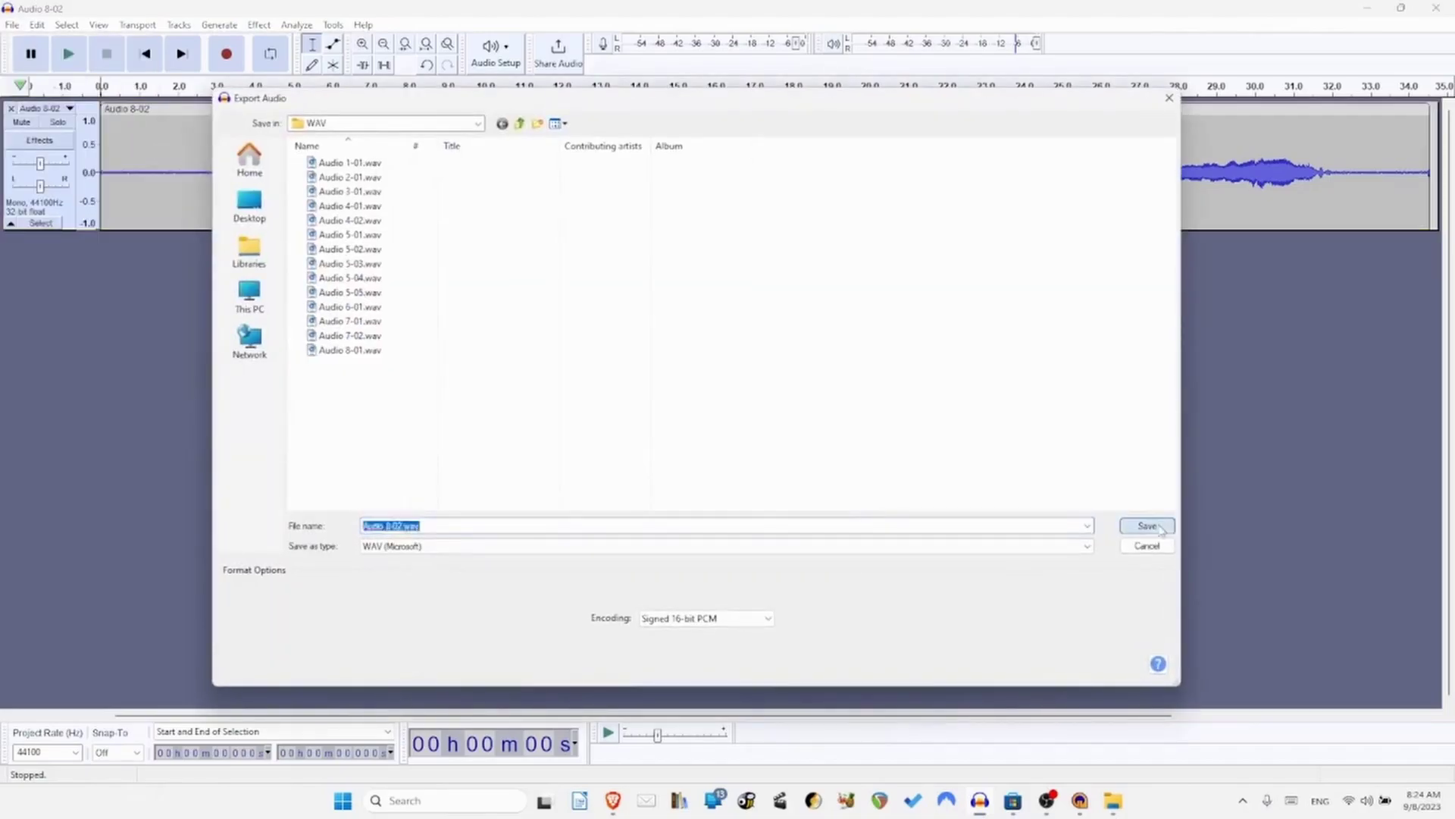
{"action": "left_click", "coordinate": [1160, 528]}
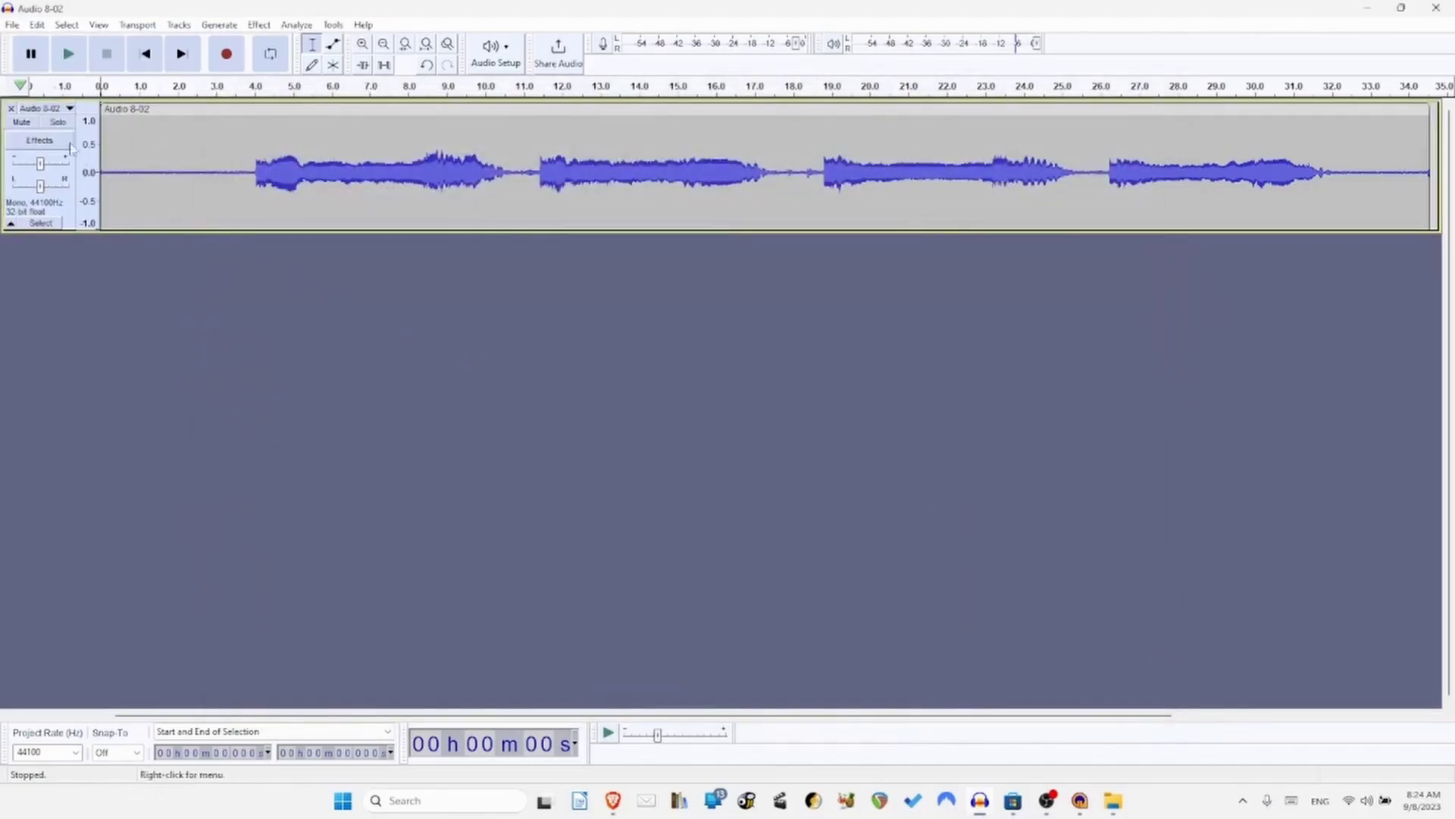
{"action": "left_click", "coordinate": [12, 109]}
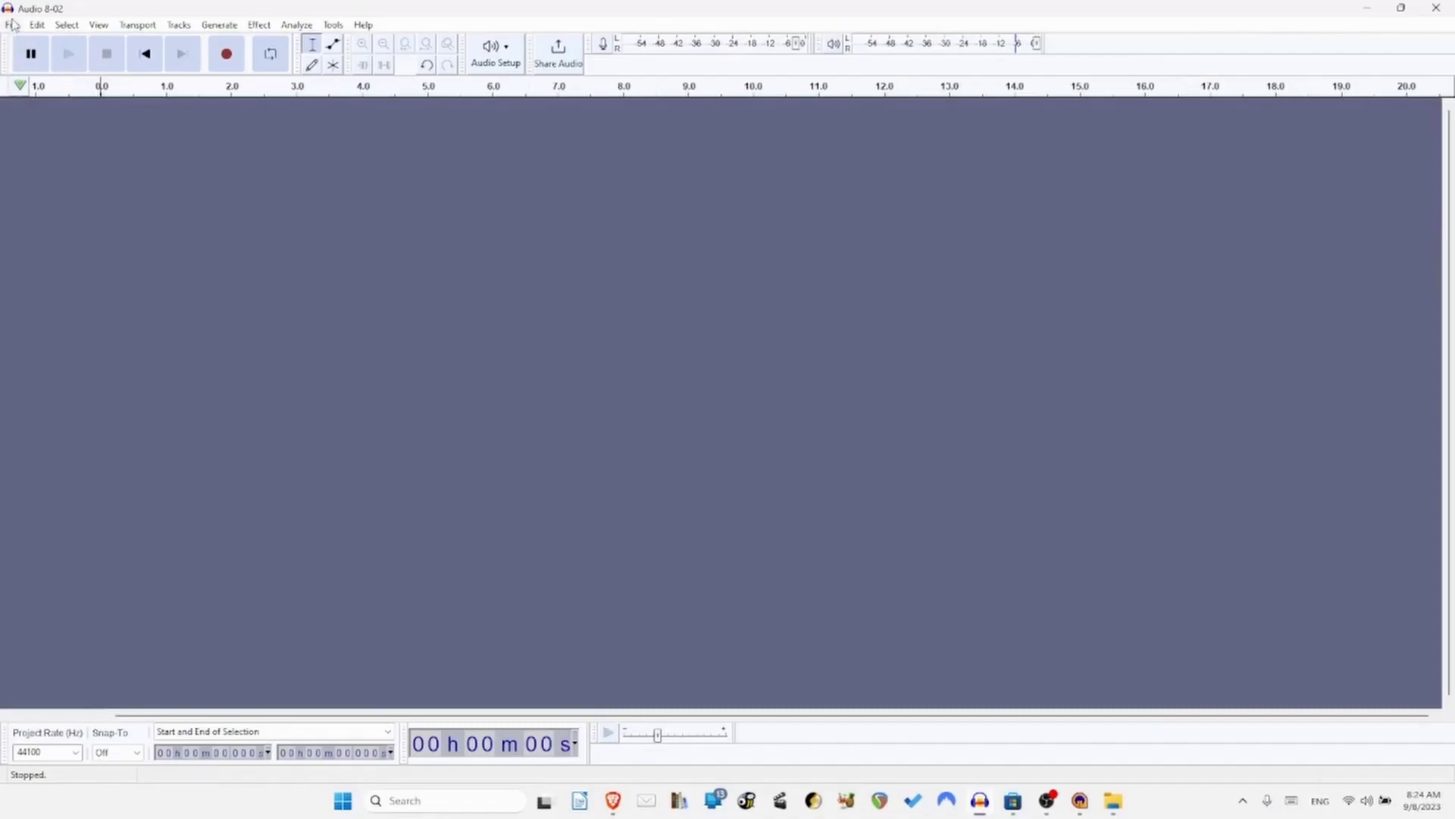
Import Audio 8-03 as raw data with the current settings.
{"action": "left_click", "coordinate": [12, 25]}
{"action": "mouse_move", "coordinate": [67, 157]}
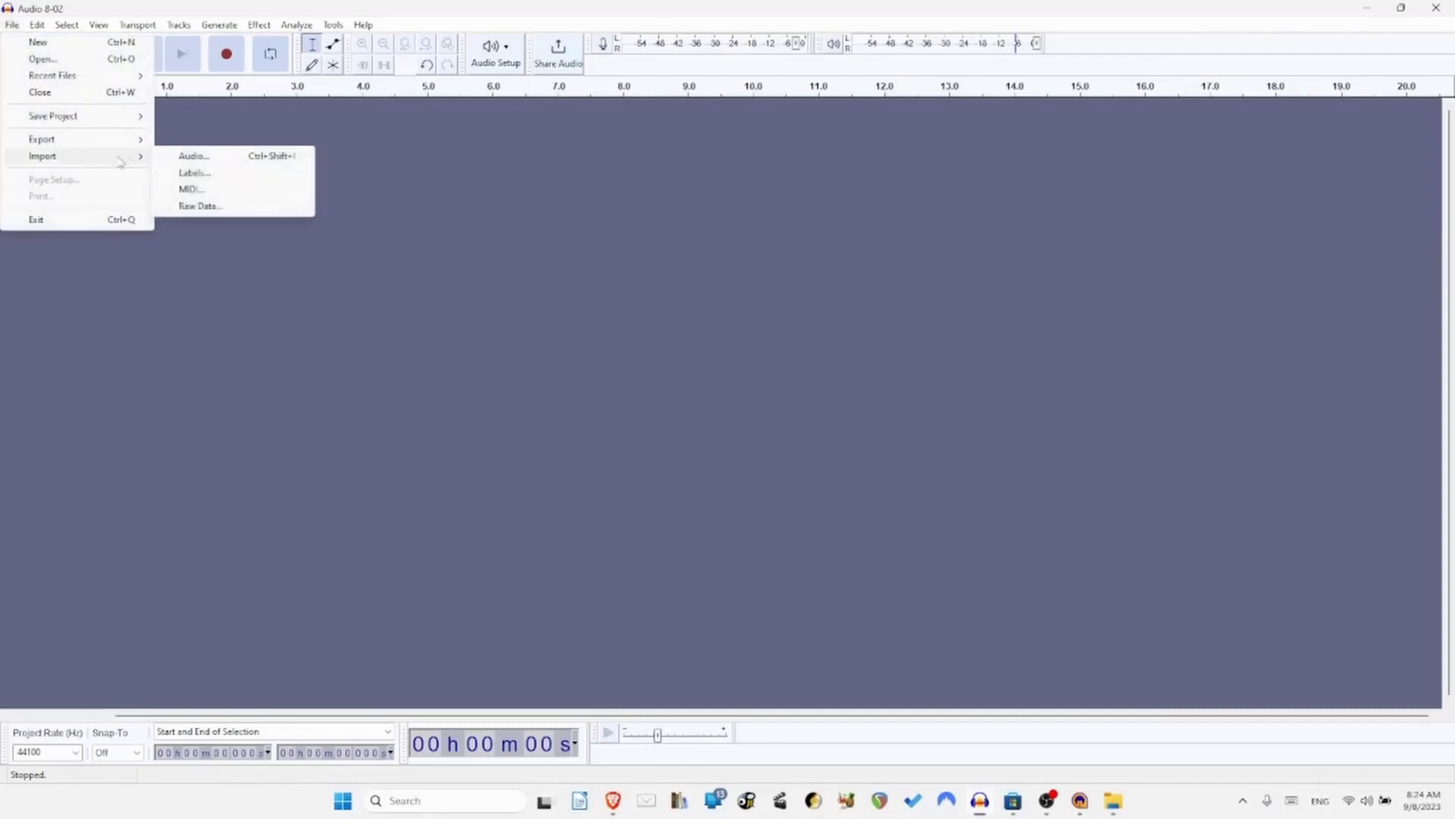
{"action": "left_click", "coordinate": [199, 206]}
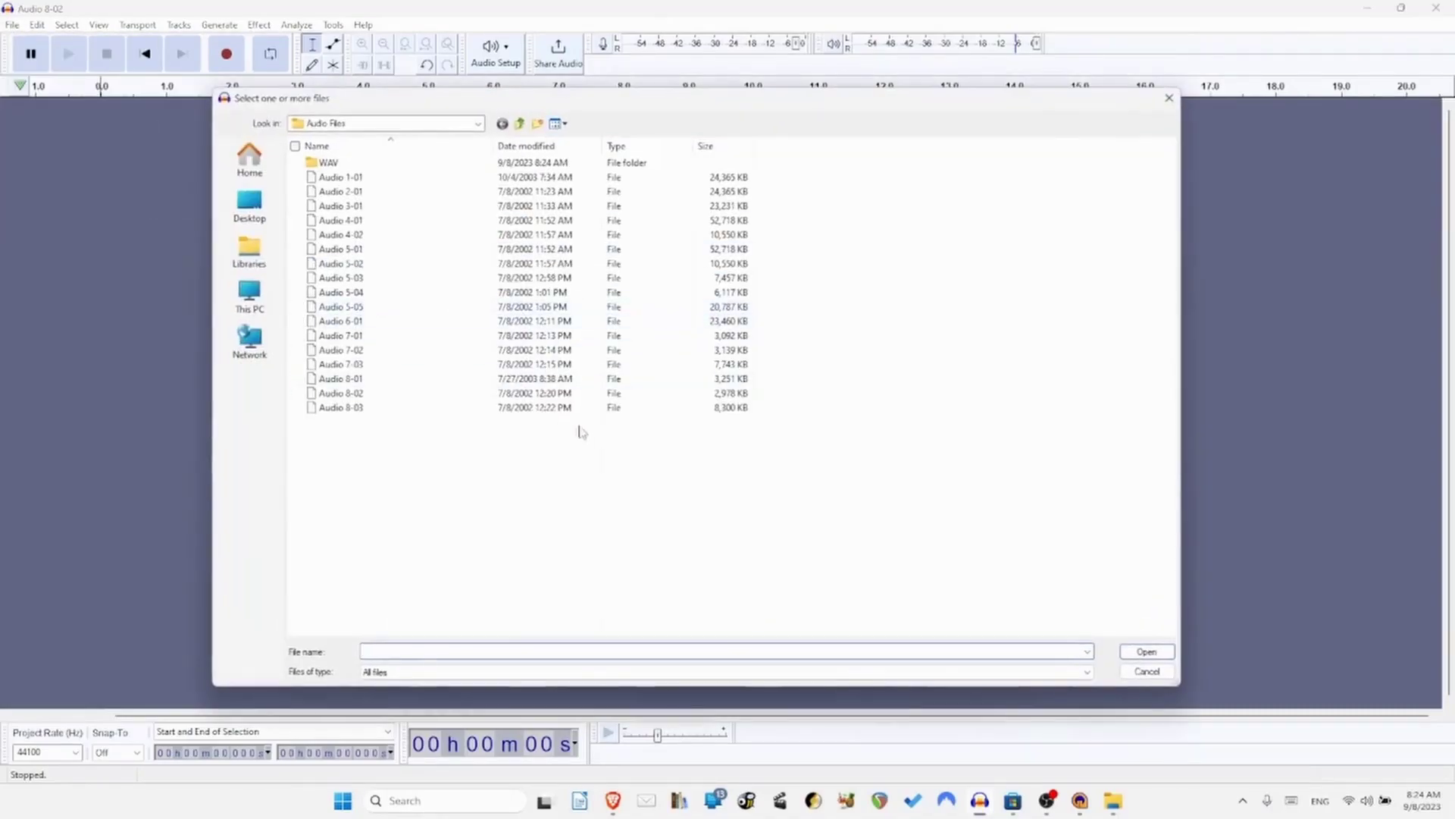
{"action": "double_click", "coordinate": [402, 410]}
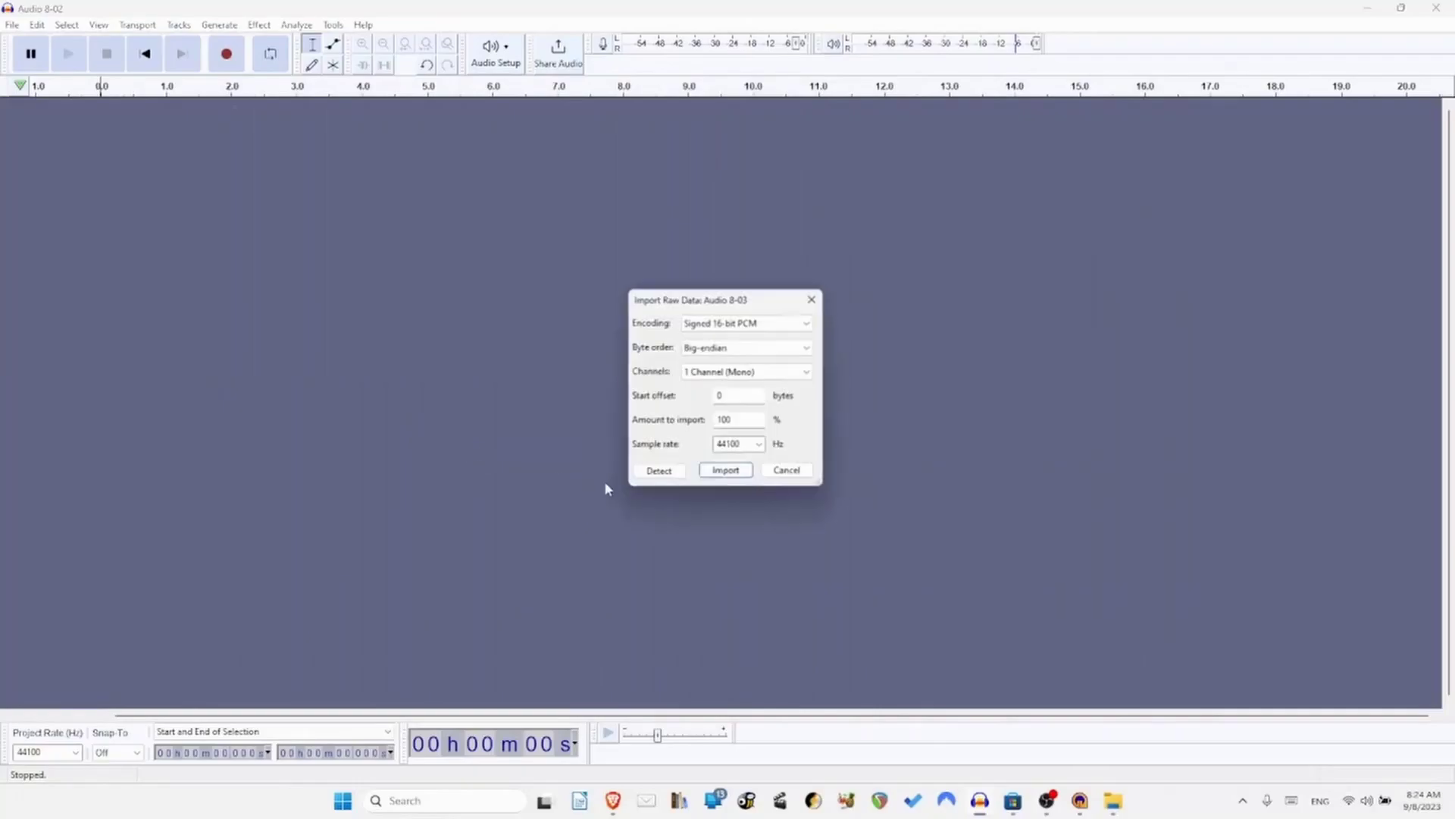
{"action": "left_click", "coordinate": [728, 473]}
Open the raw-data file chooser again and dismiss it without importing.
{"action": "left_click", "coordinate": [12, 25]}
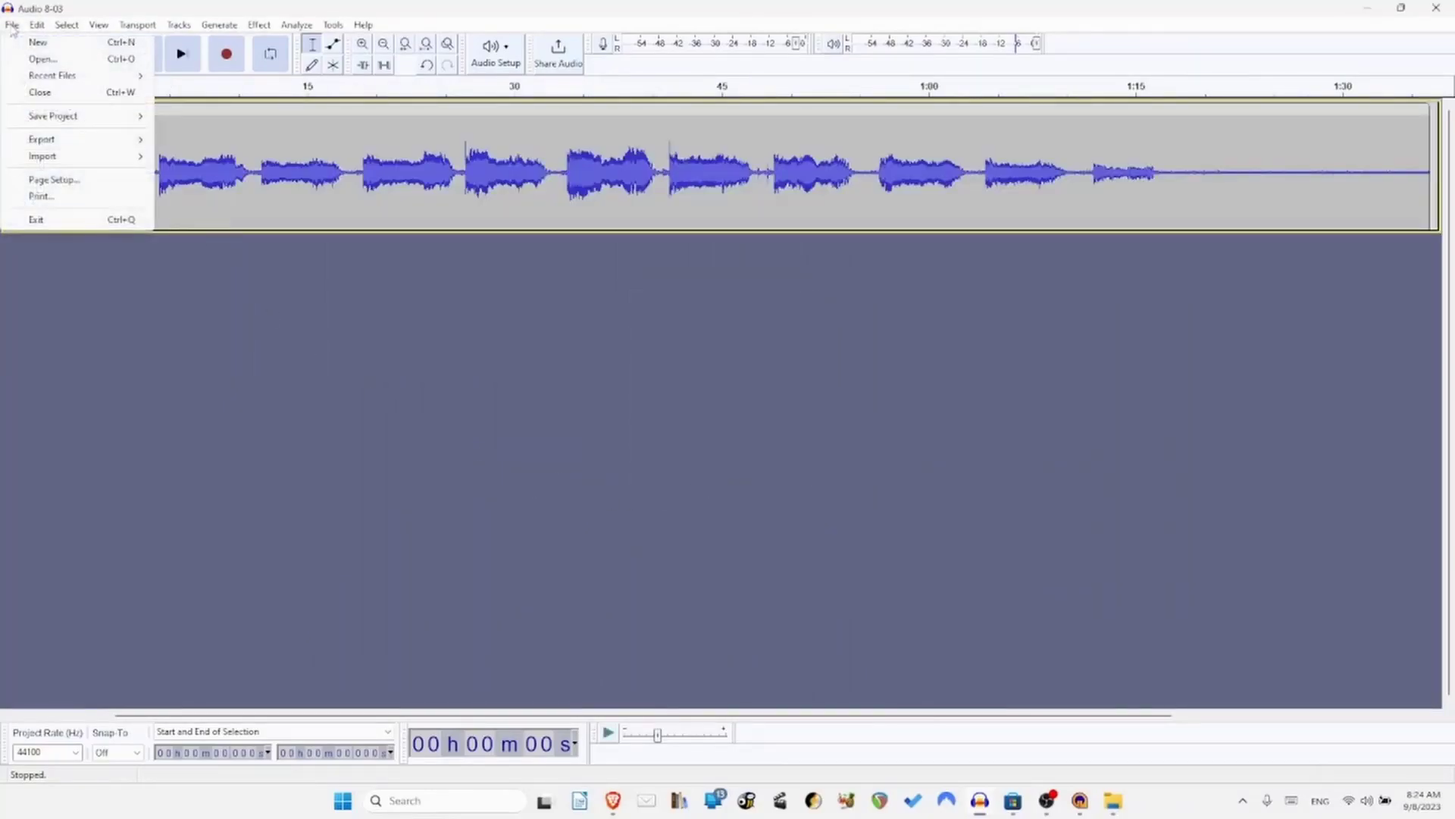
{"action": "mouse_move", "coordinate": [87, 158]}
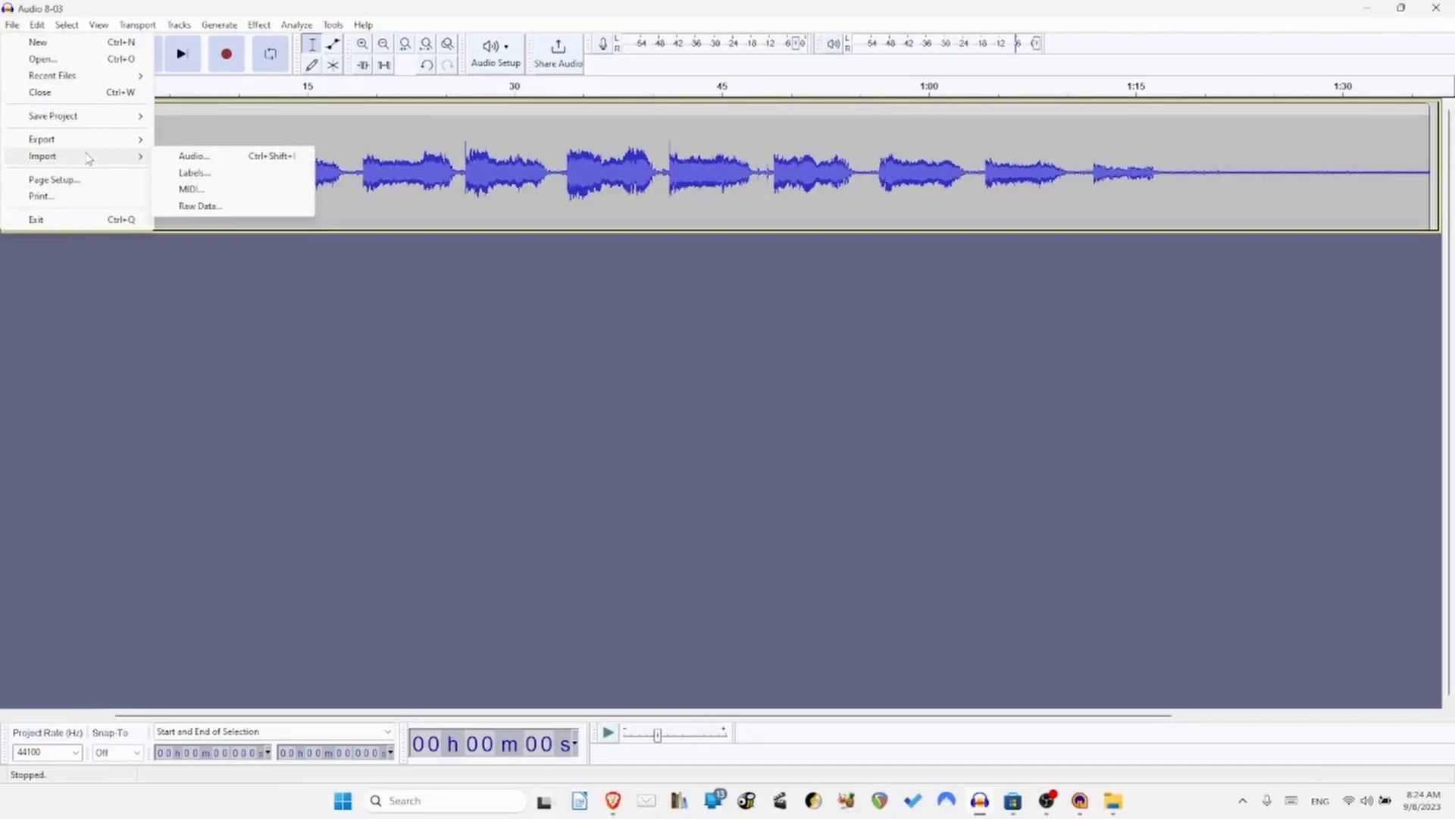
{"action": "left_click", "coordinate": [198, 205]}
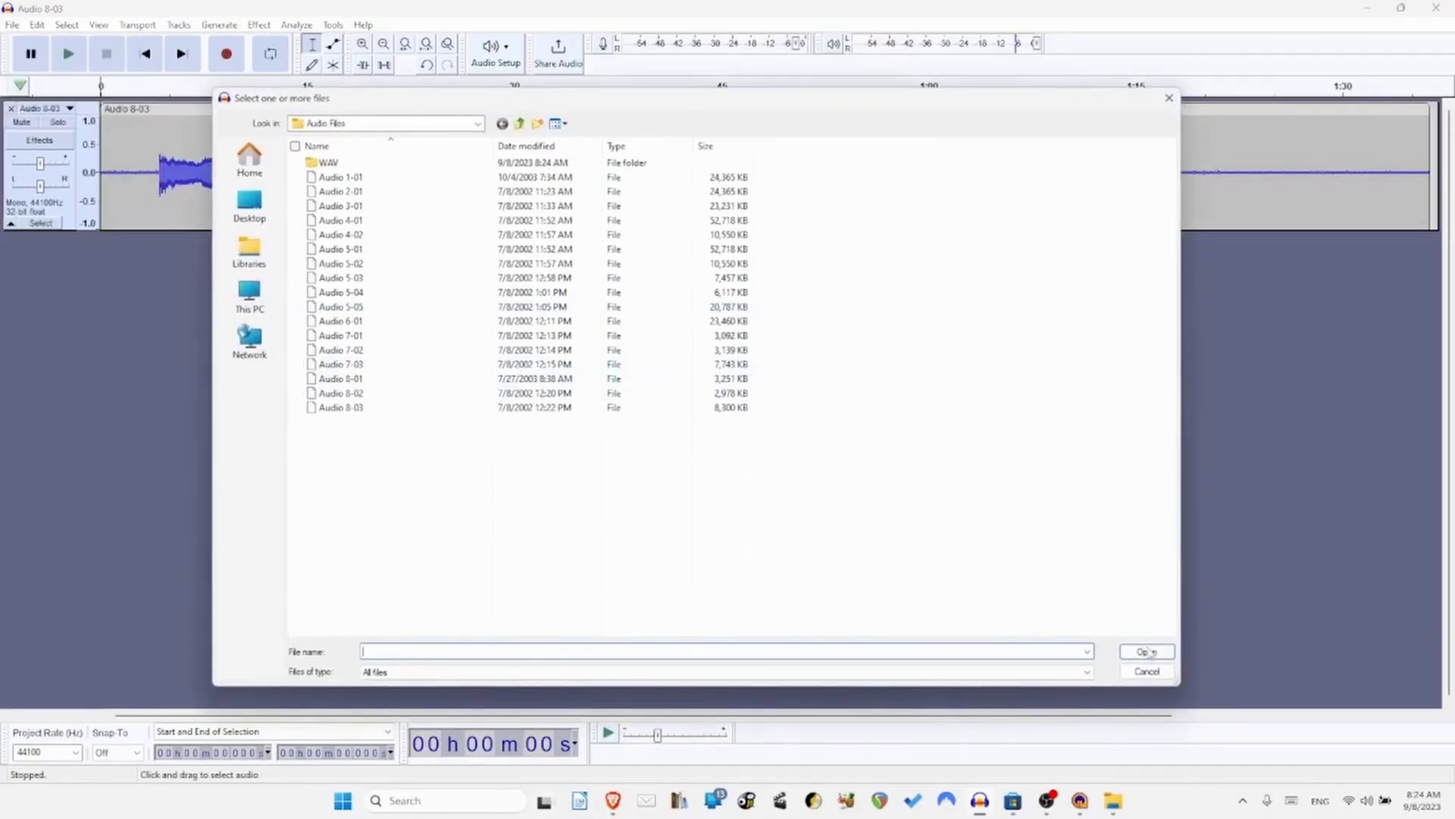
{"action": "left_click", "coordinate": [1147, 670]}
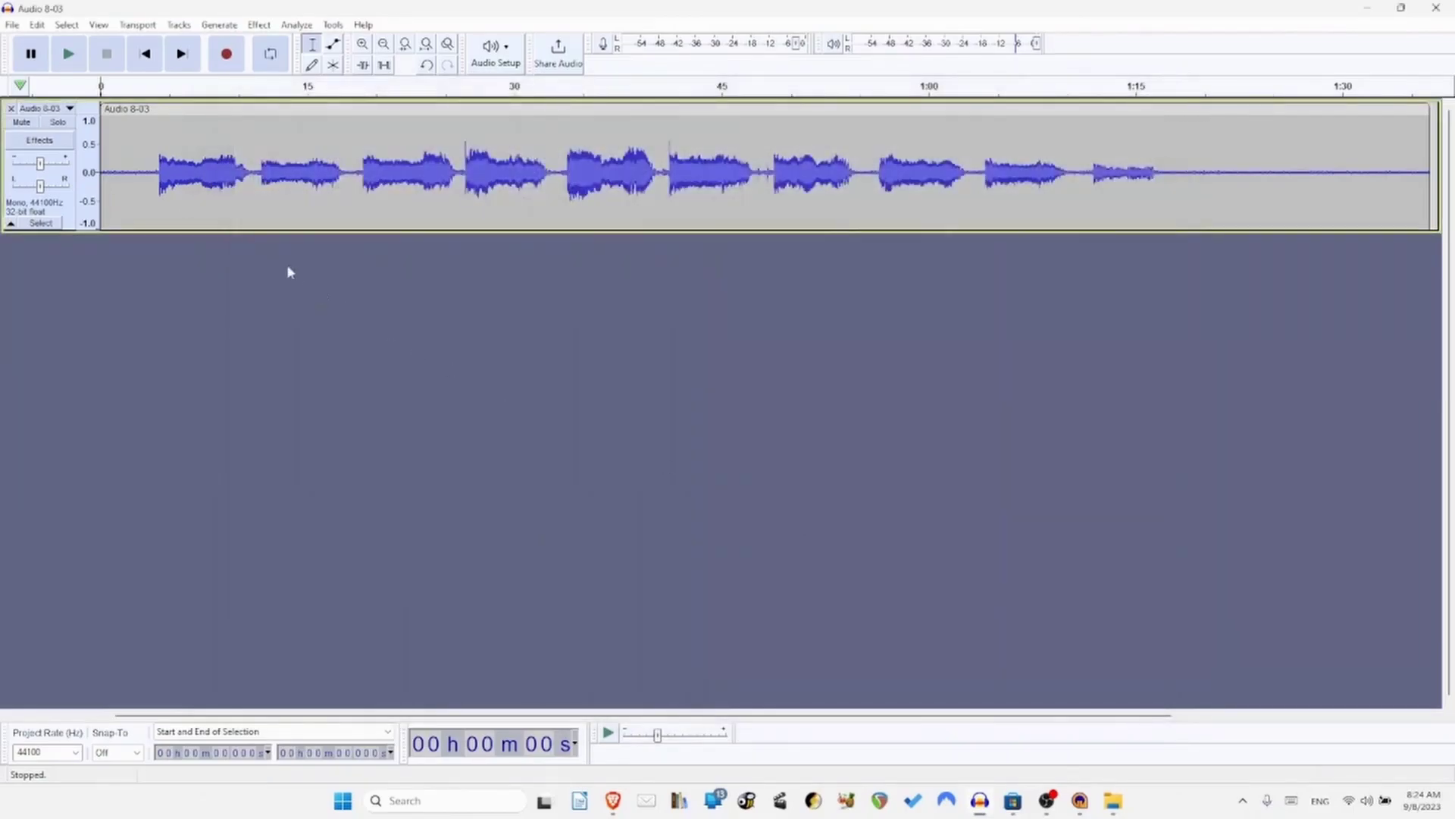
Export Audio 8-03.wav and remove its track from the project.
{"action": "left_click", "coordinate": [13, 25]}
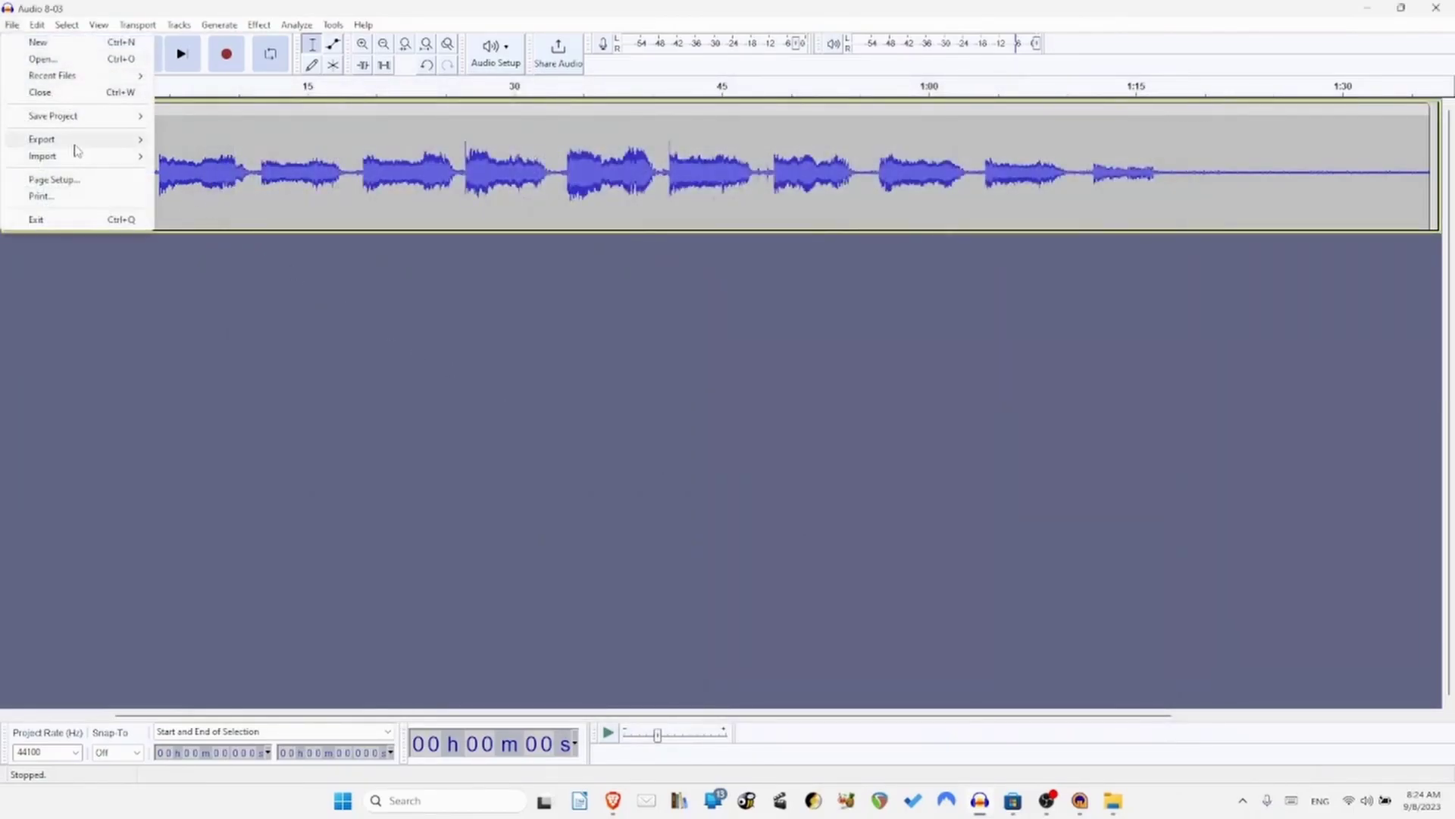
{"action": "mouse_move", "coordinate": [76, 140]}
{"action": "left_click", "coordinate": [220, 155]}
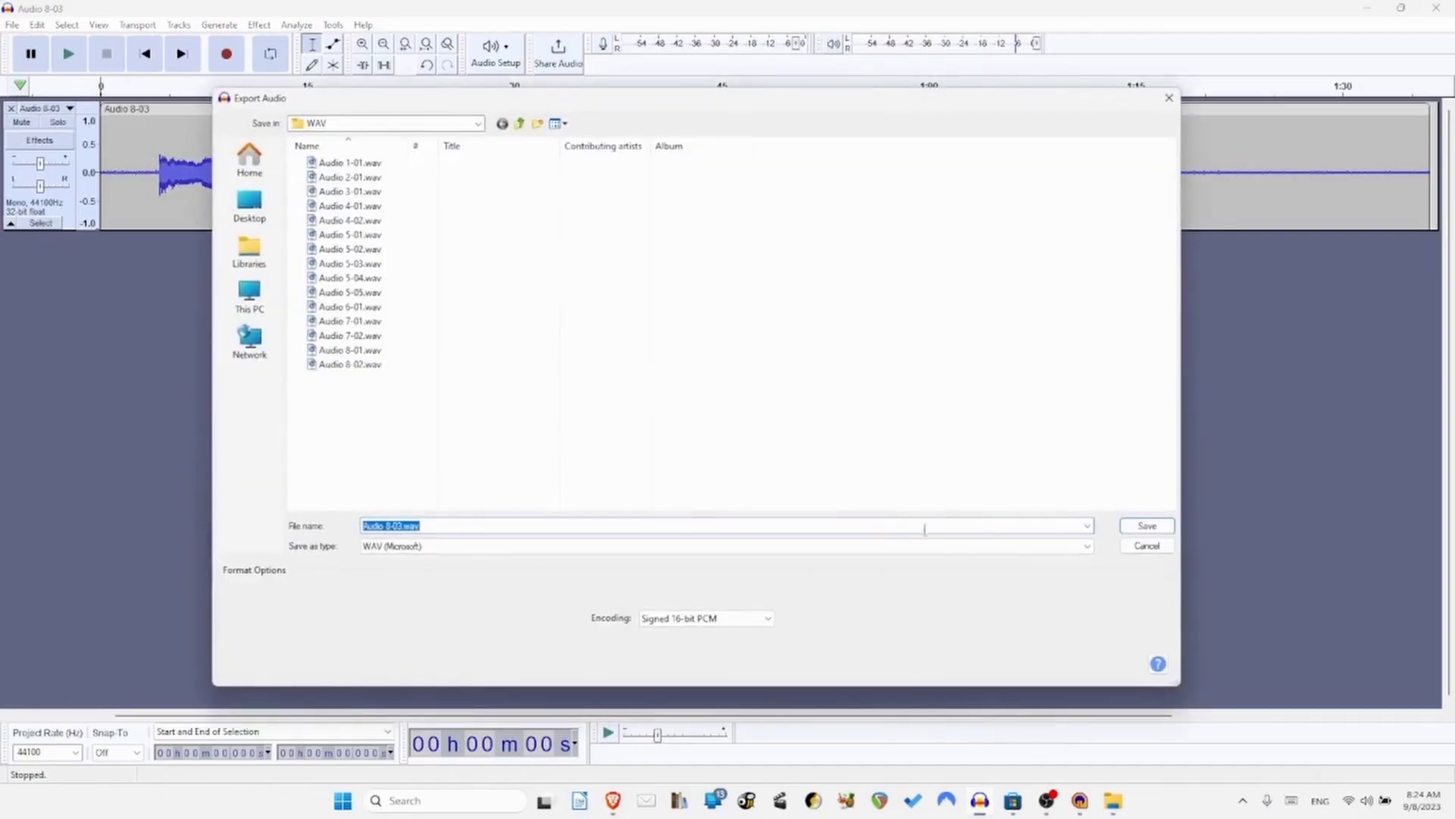
{"action": "left_click", "coordinate": [1147, 525]}
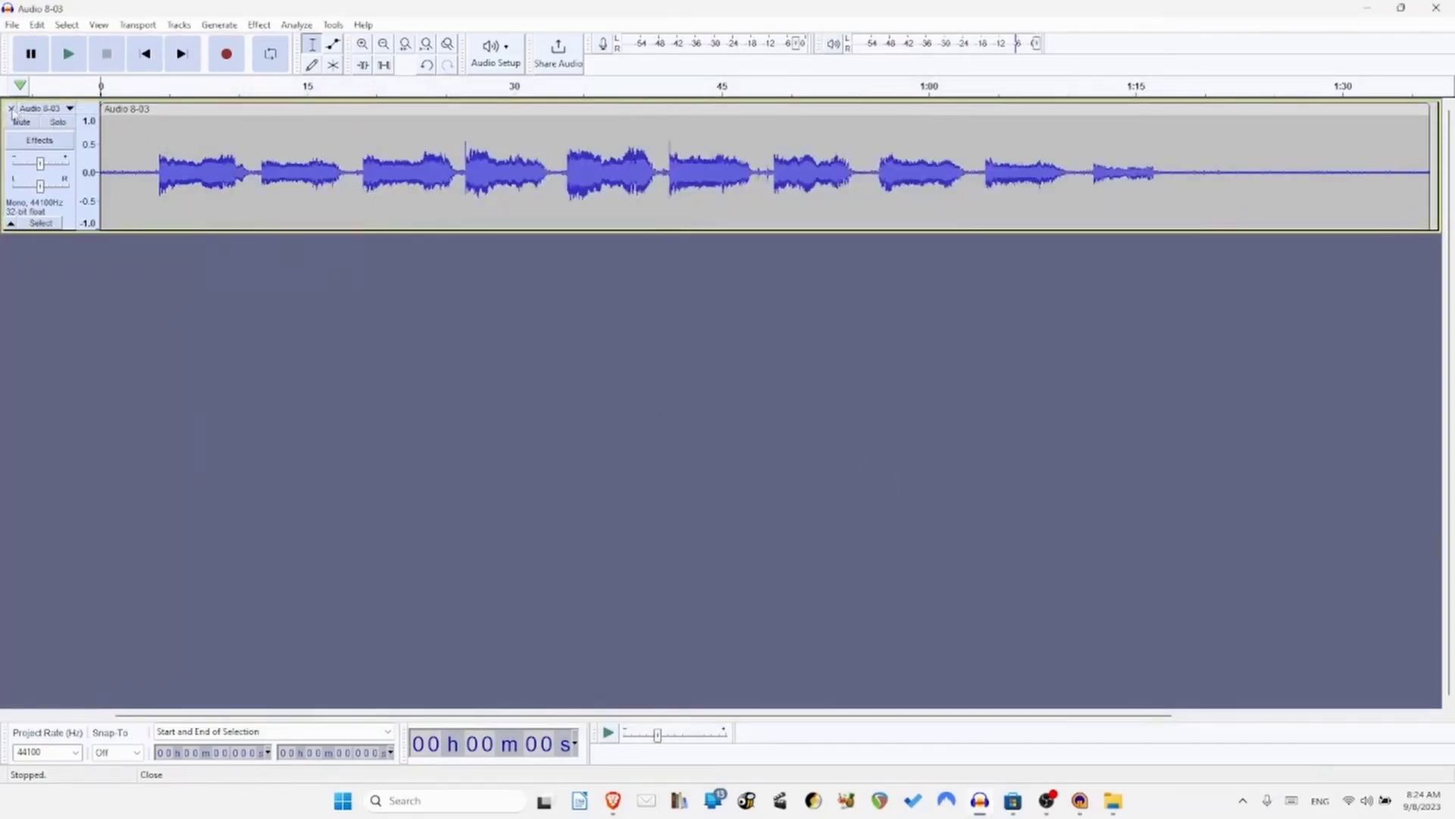
{"action": "left_click", "coordinate": [10, 109]}
Open the raw-data import chooser on the Audio Files folder, then close it.
{"action": "left_click", "coordinate": [12, 24]}
{"action": "mouse_move", "coordinate": [91, 161]}
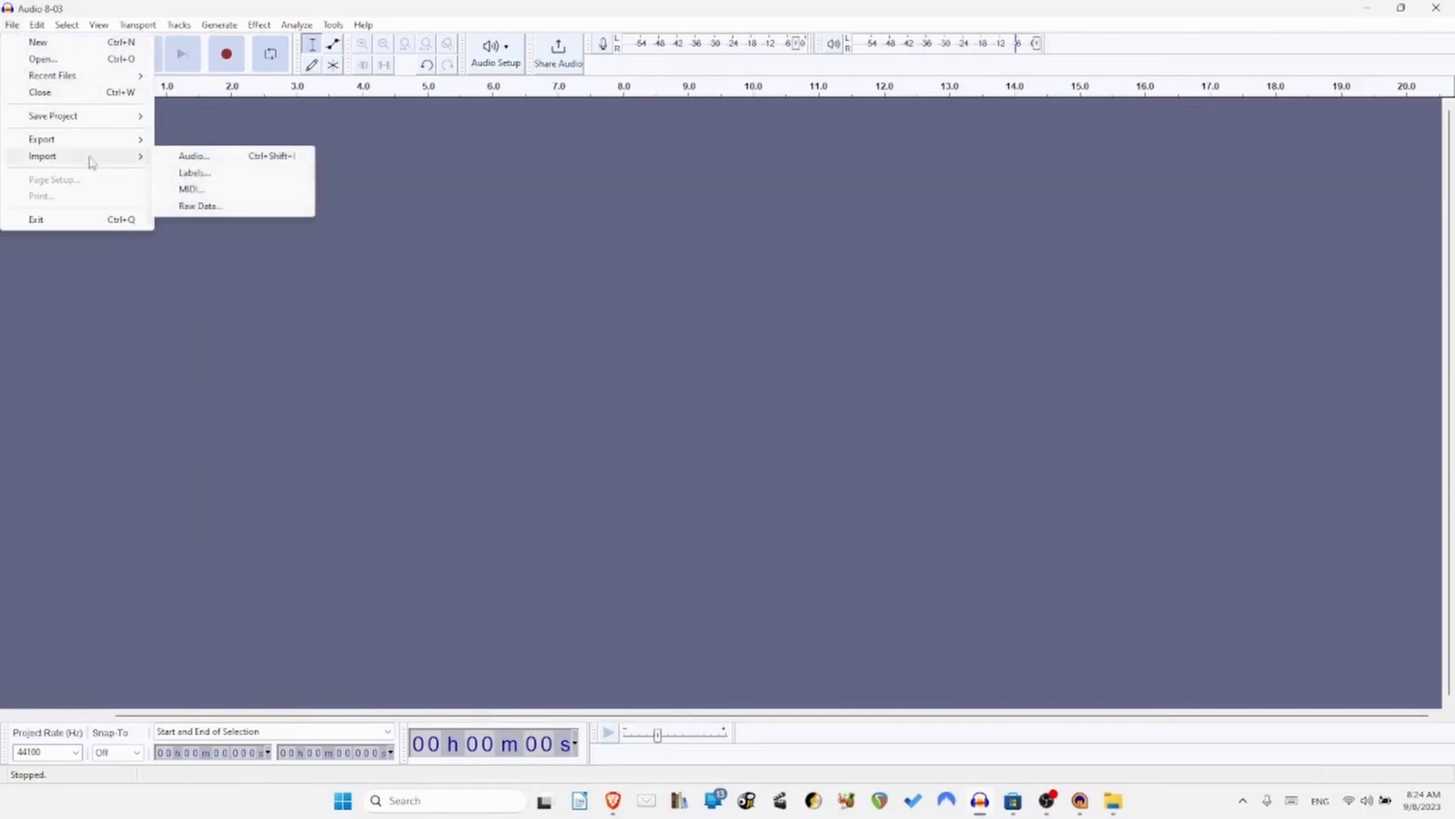
{"action": "left_click", "coordinate": [243, 206]}
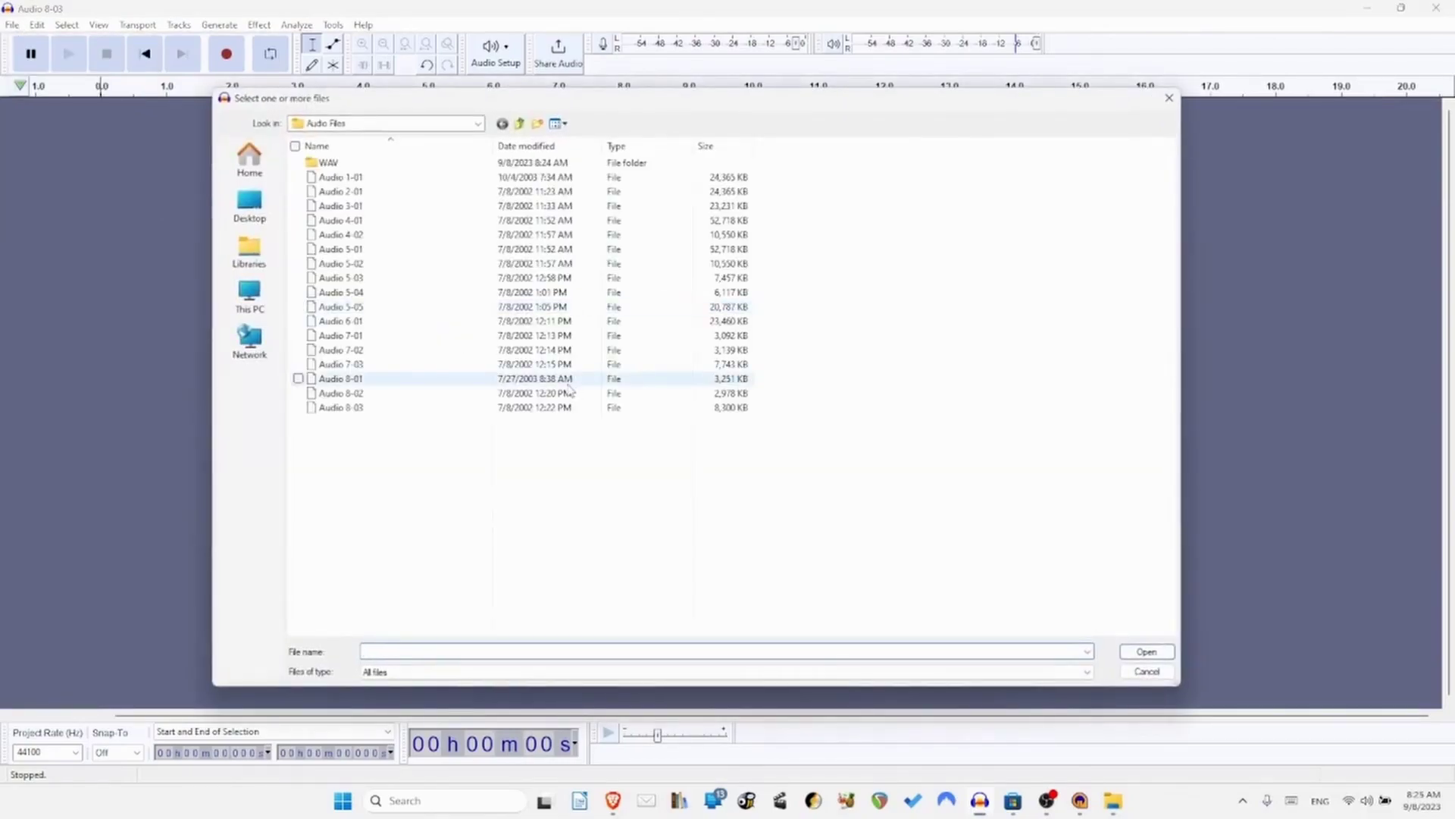
{"action": "left_click", "coordinate": [1147, 671]}
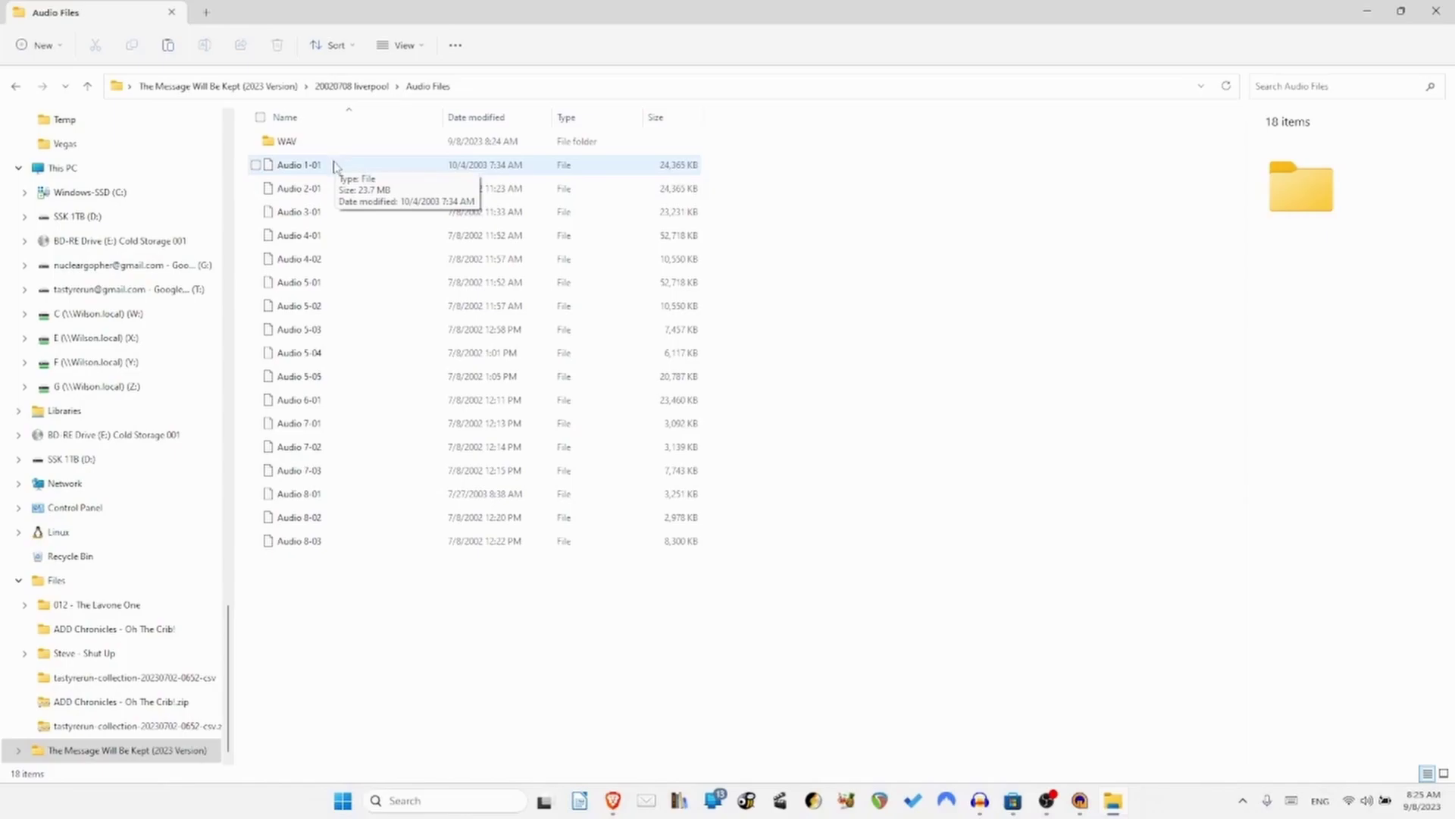
Compare the raw files Audio 1-01 to 8-03 against the exported .wav files in the WAV folder.
{"action": "left_click", "coordinate": [317, 168]}
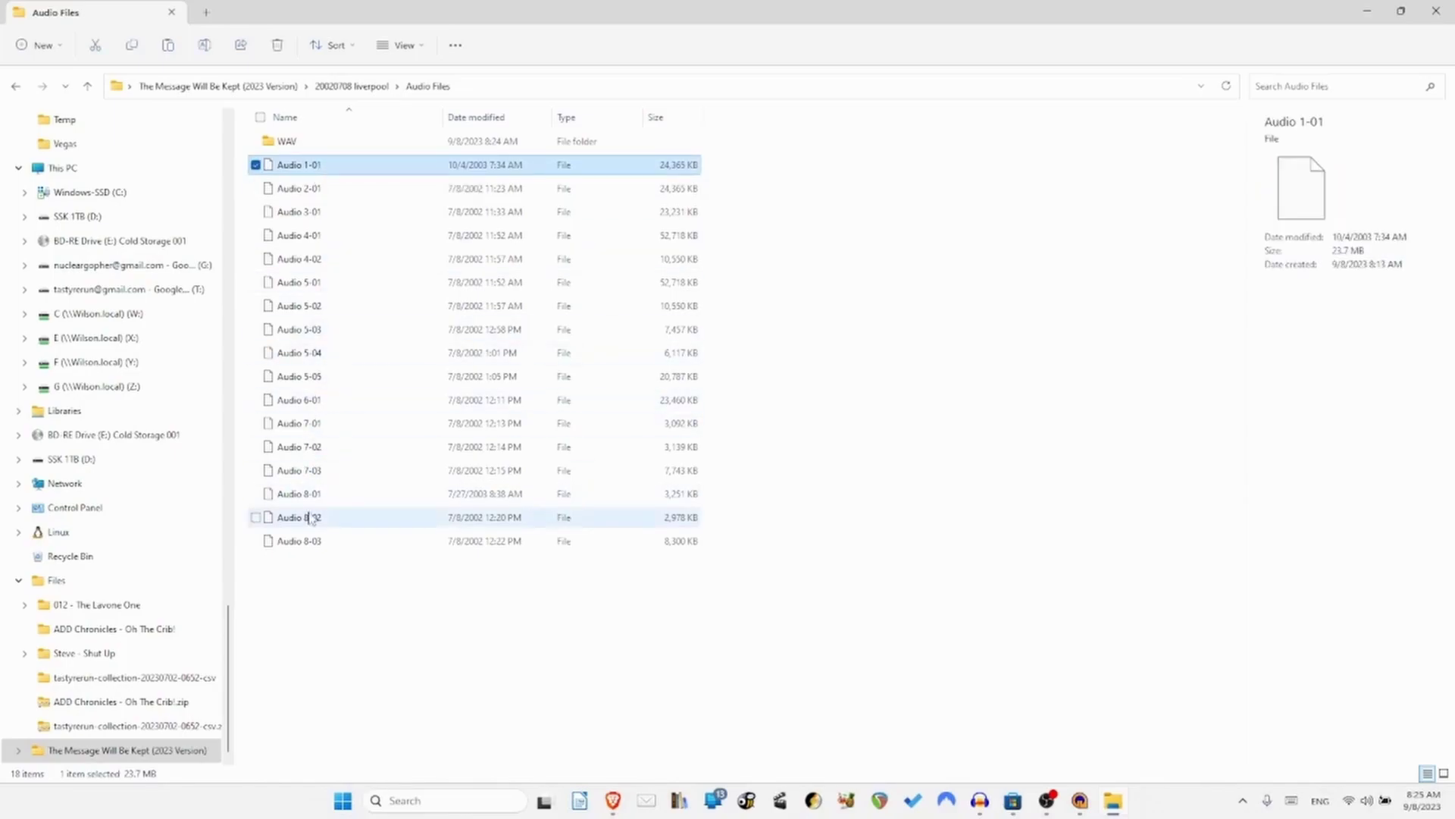
{"action": "left_click", "coordinate": [311, 542], "text": "shift"}
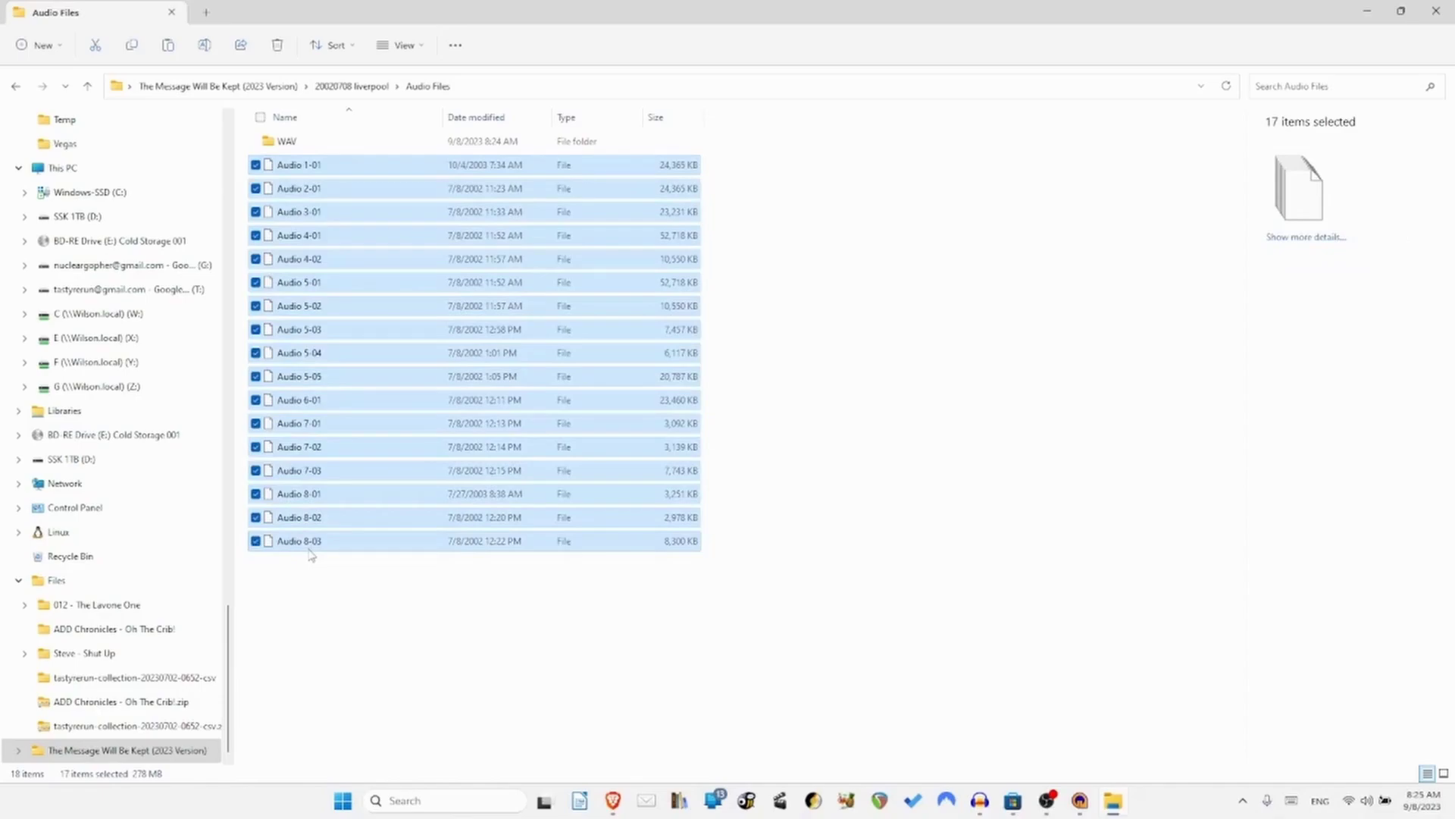
{"action": "double_click", "coordinate": [288, 142]}
{"action": "left_click", "coordinate": [320, 150]}
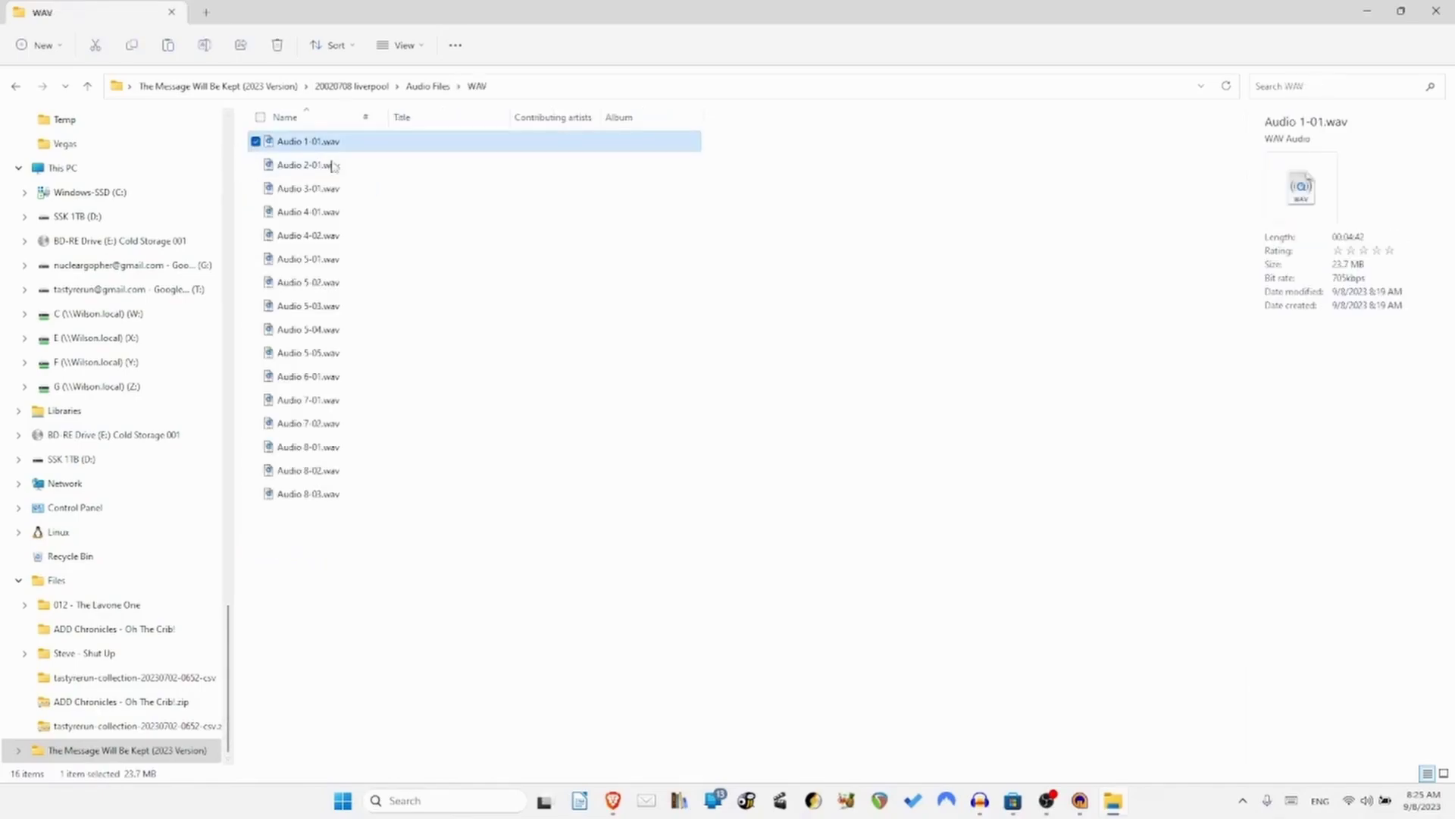
{"action": "left_click", "coordinate": [326, 493], "text": "shift"}
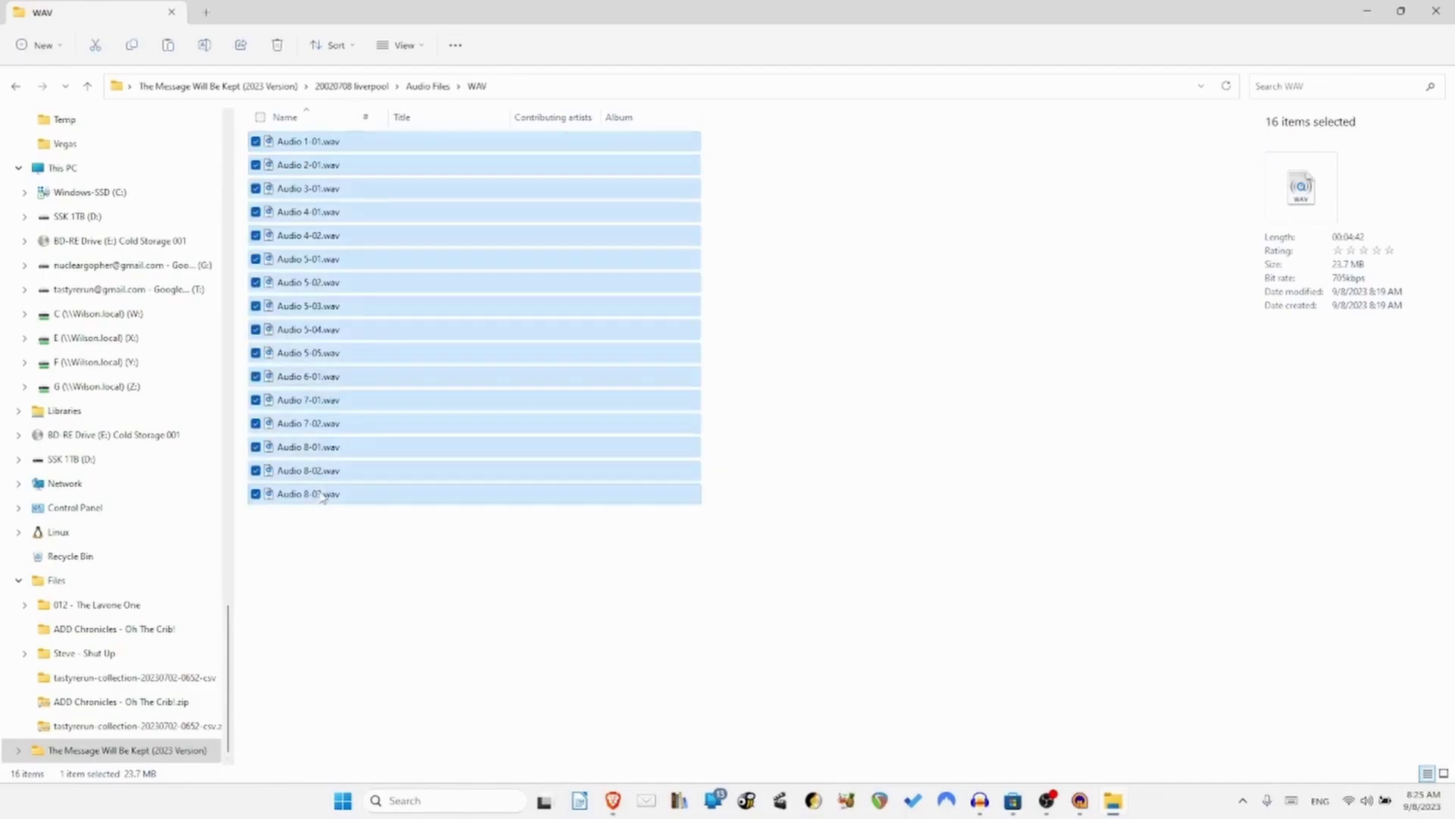
{"action": "left_click", "coordinate": [427, 552]}
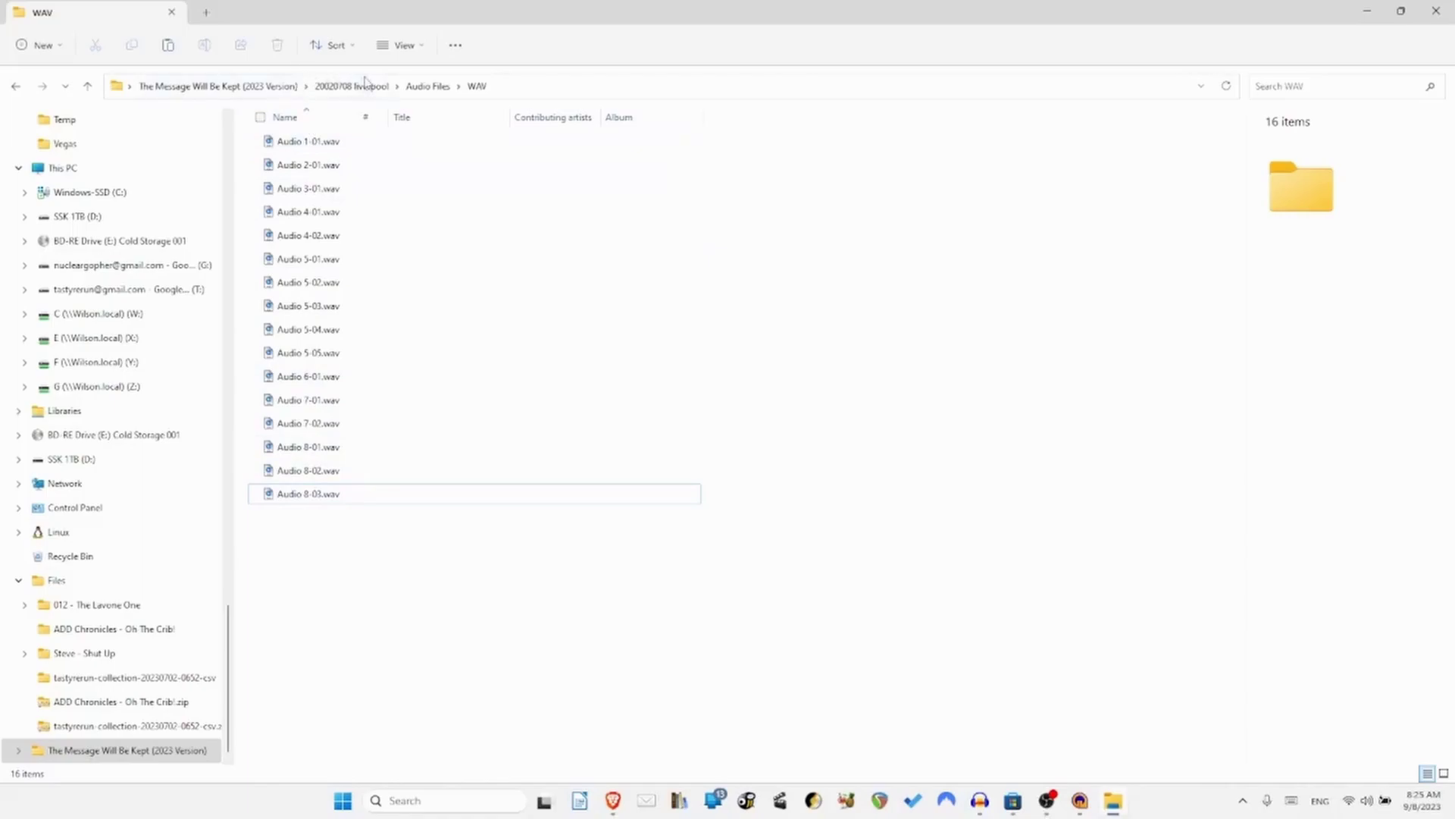
{"action": "left_click", "coordinate": [428, 85]}
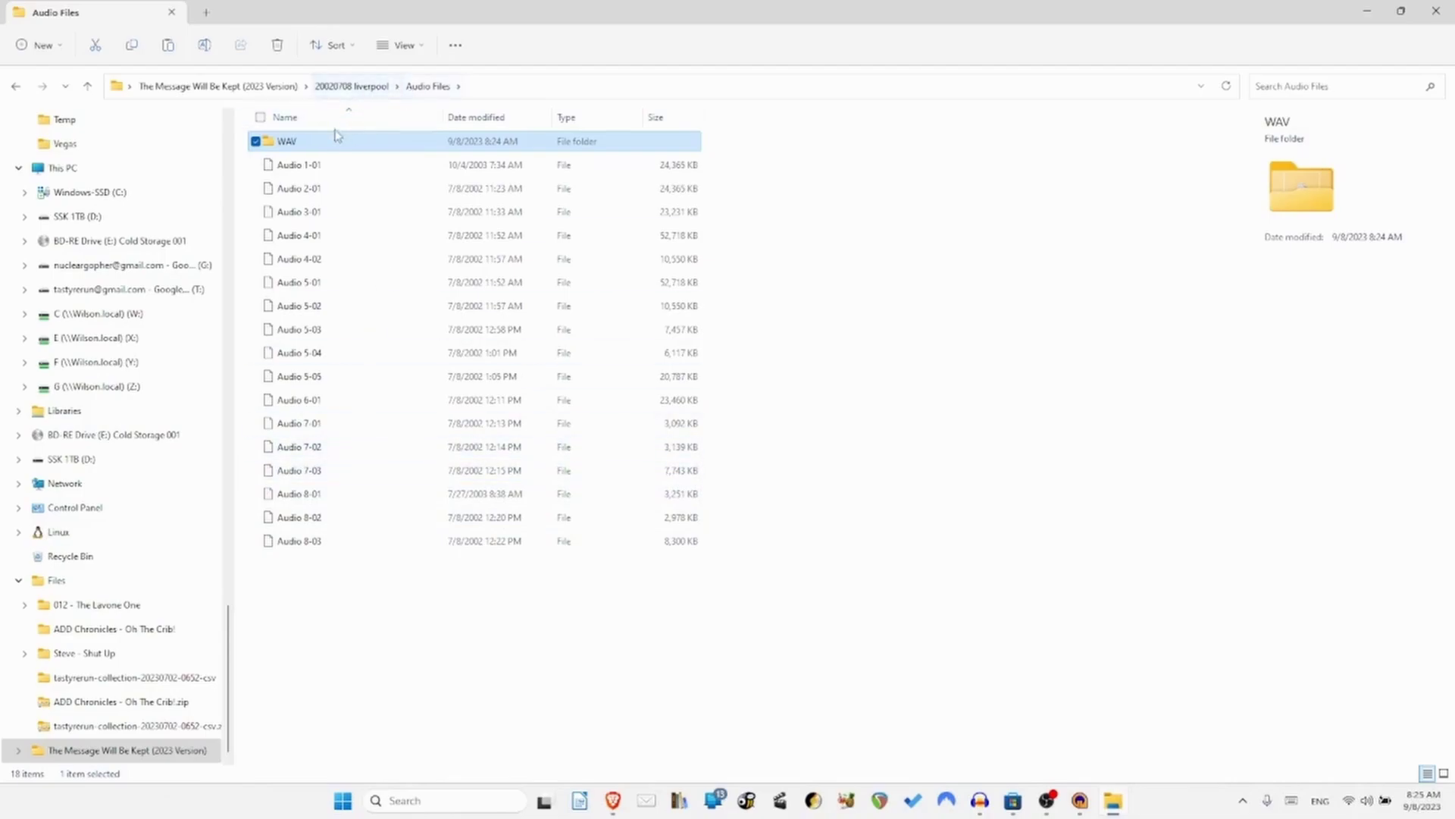
{"action": "double_click", "coordinate": [316, 144]}
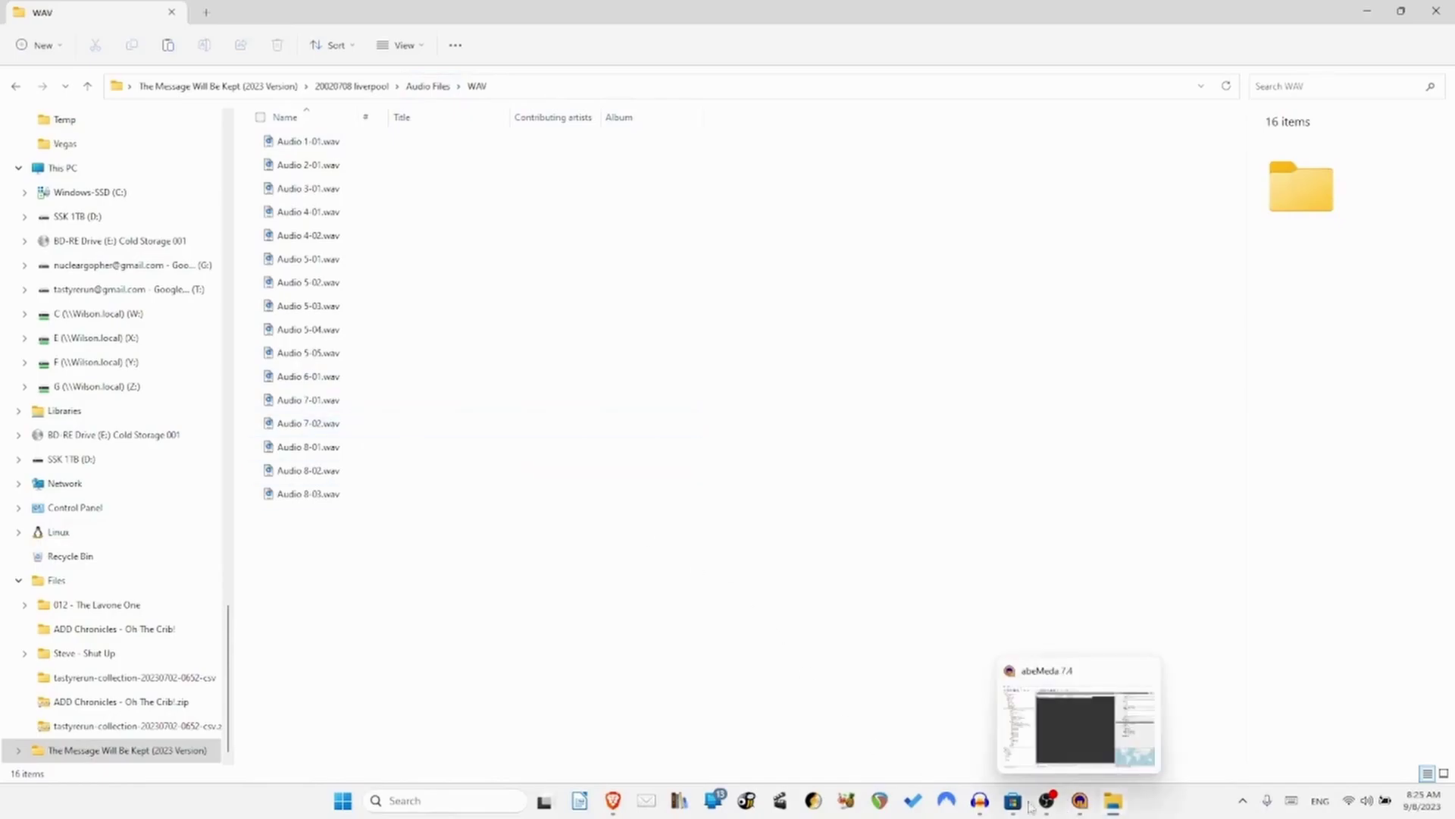
Import Audio 7-03 into Audacity as raw data.
{"action": "left_click", "coordinate": [980, 801]}
{"action": "left_click", "coordinate": [12, 24]}
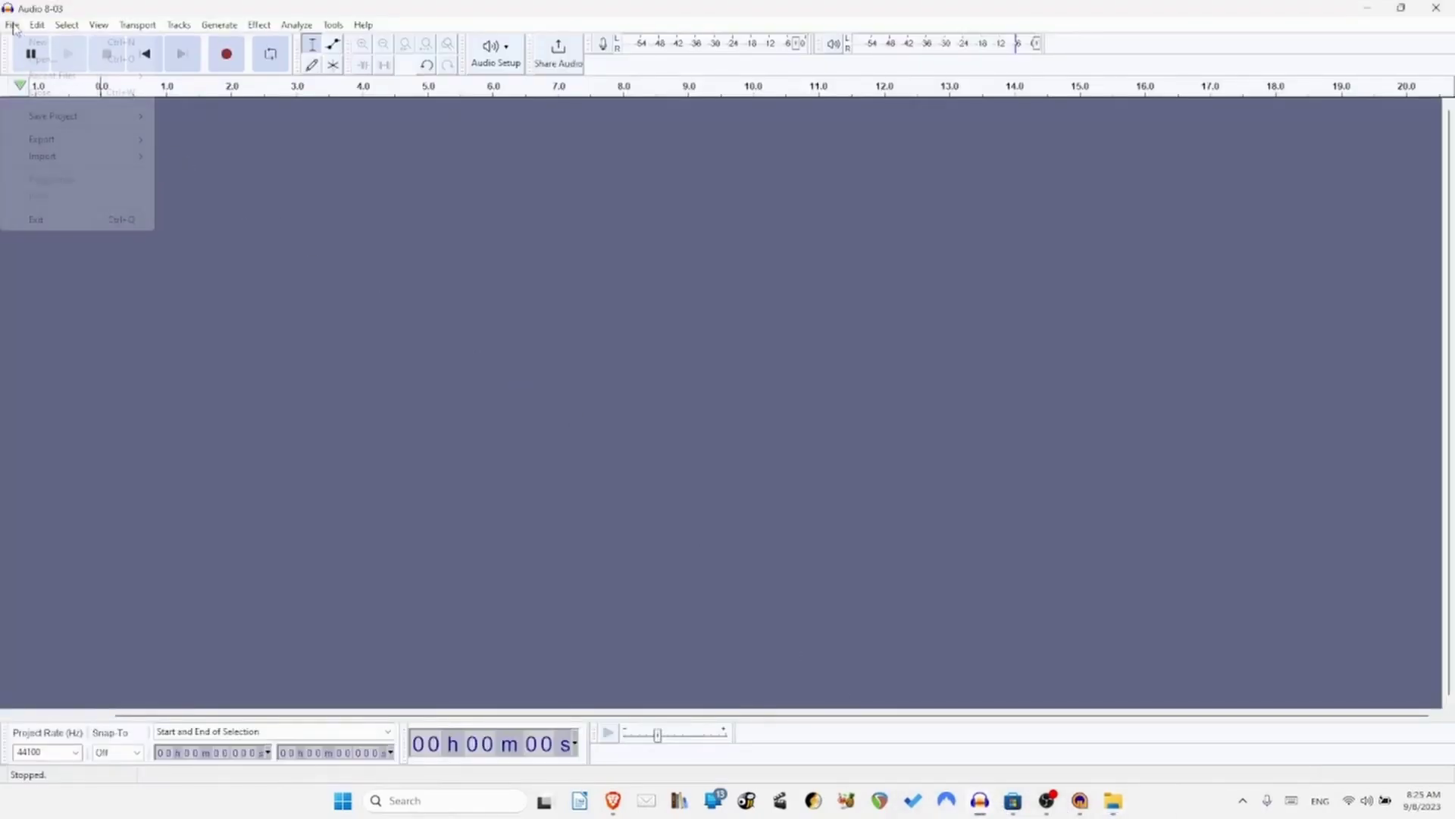
{"action": "mouse_move", "coordinate": [112, 160]}
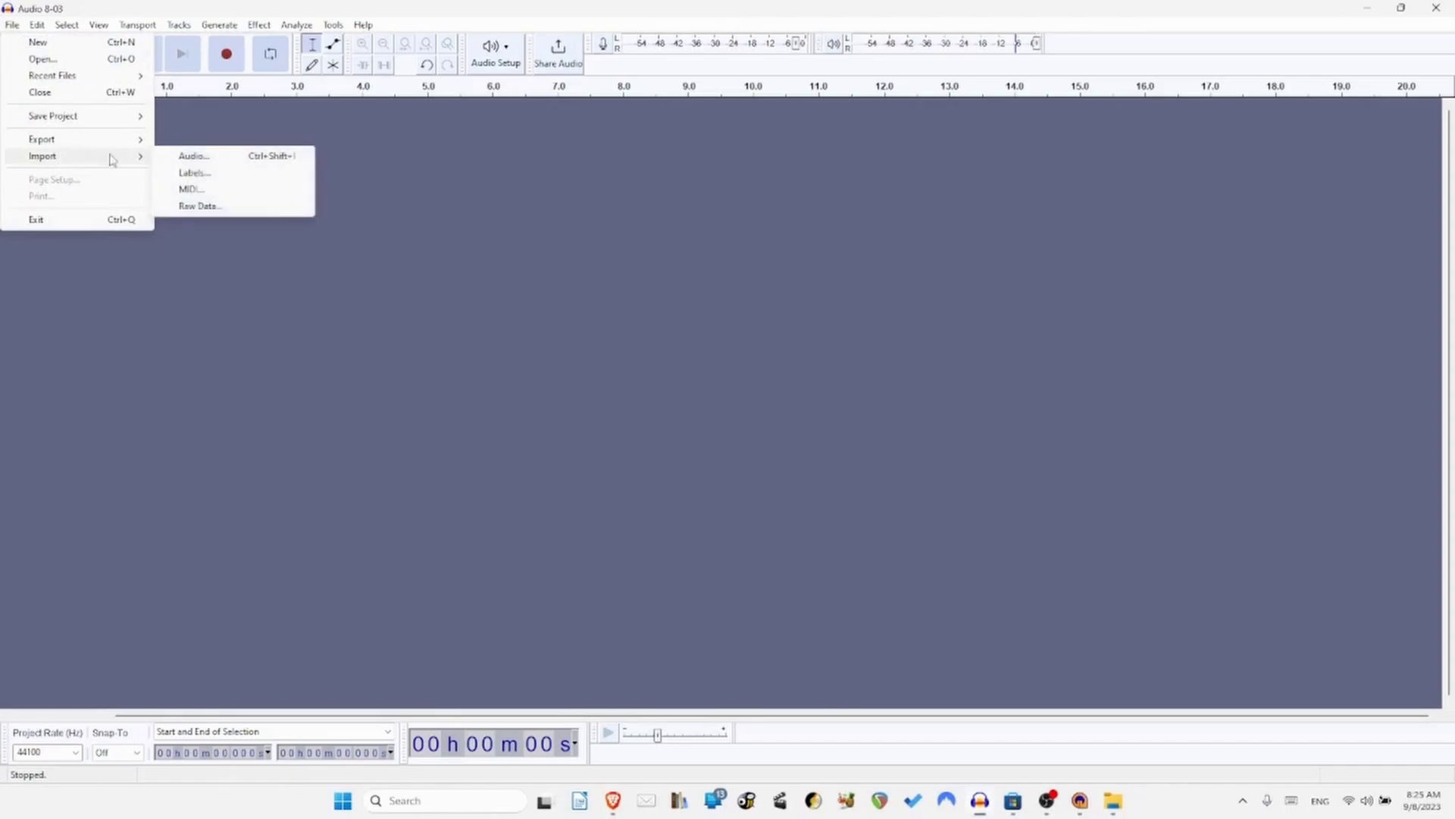
{"action": "left_click", "coordinate": [197, 205]}
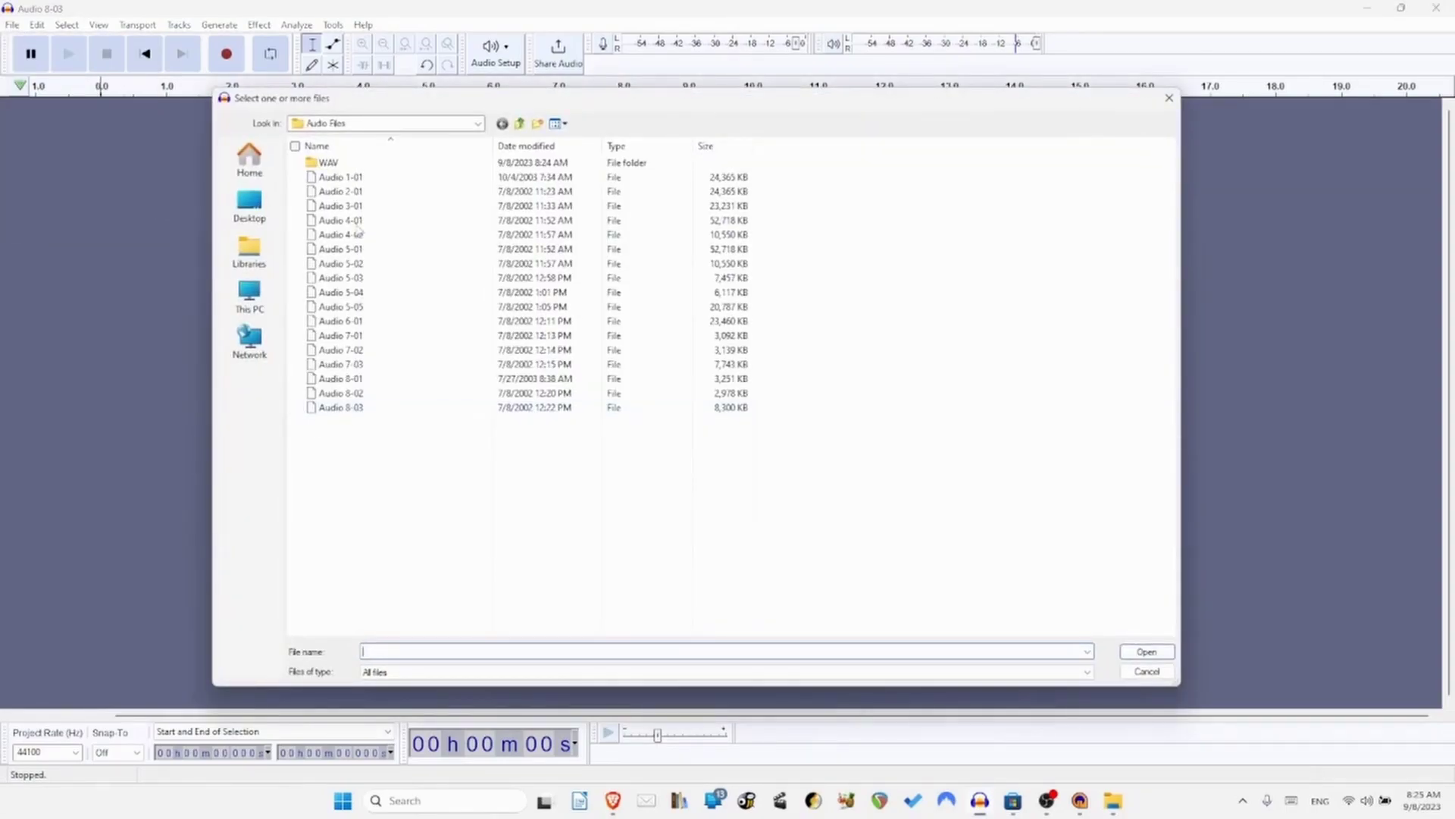
{"action": "double_click", "coordinate": [335, 368]}
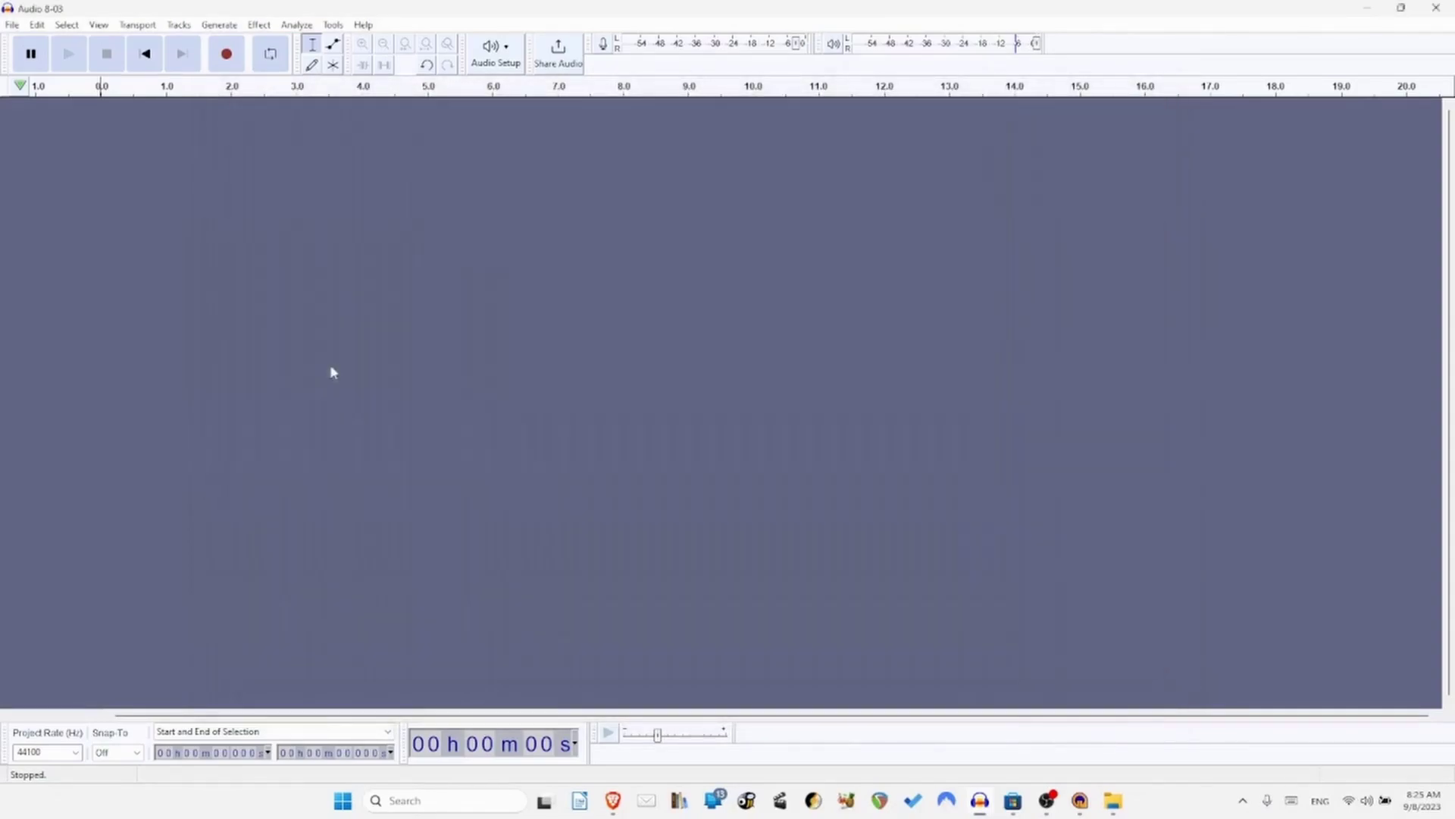
{"action": "left_click", "coordinate": [728, 474]}
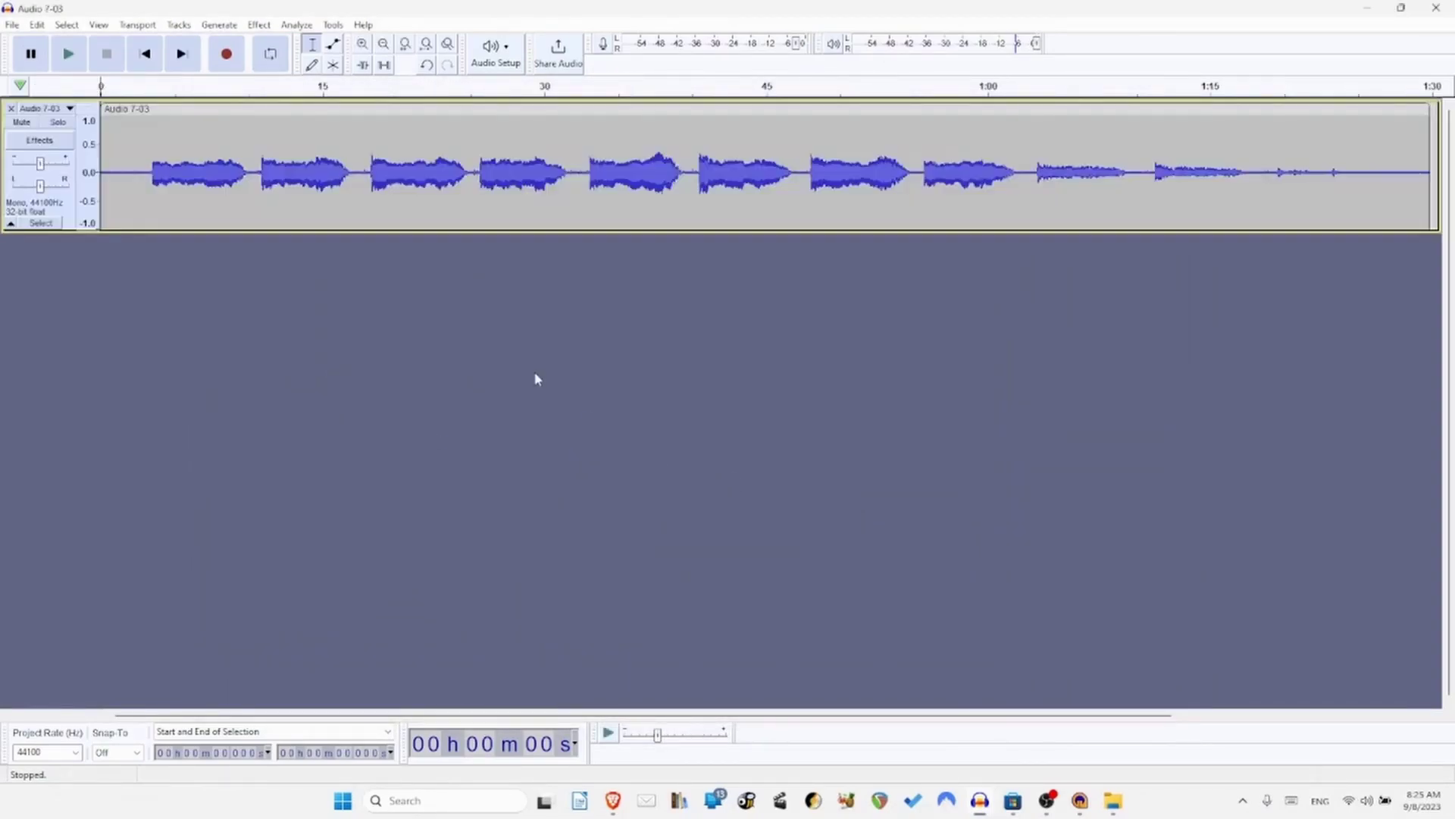
Export the track as Audio 7-03.wav into the WAV folder.
{"action": "left_click", "coordinate": [13, 25]}
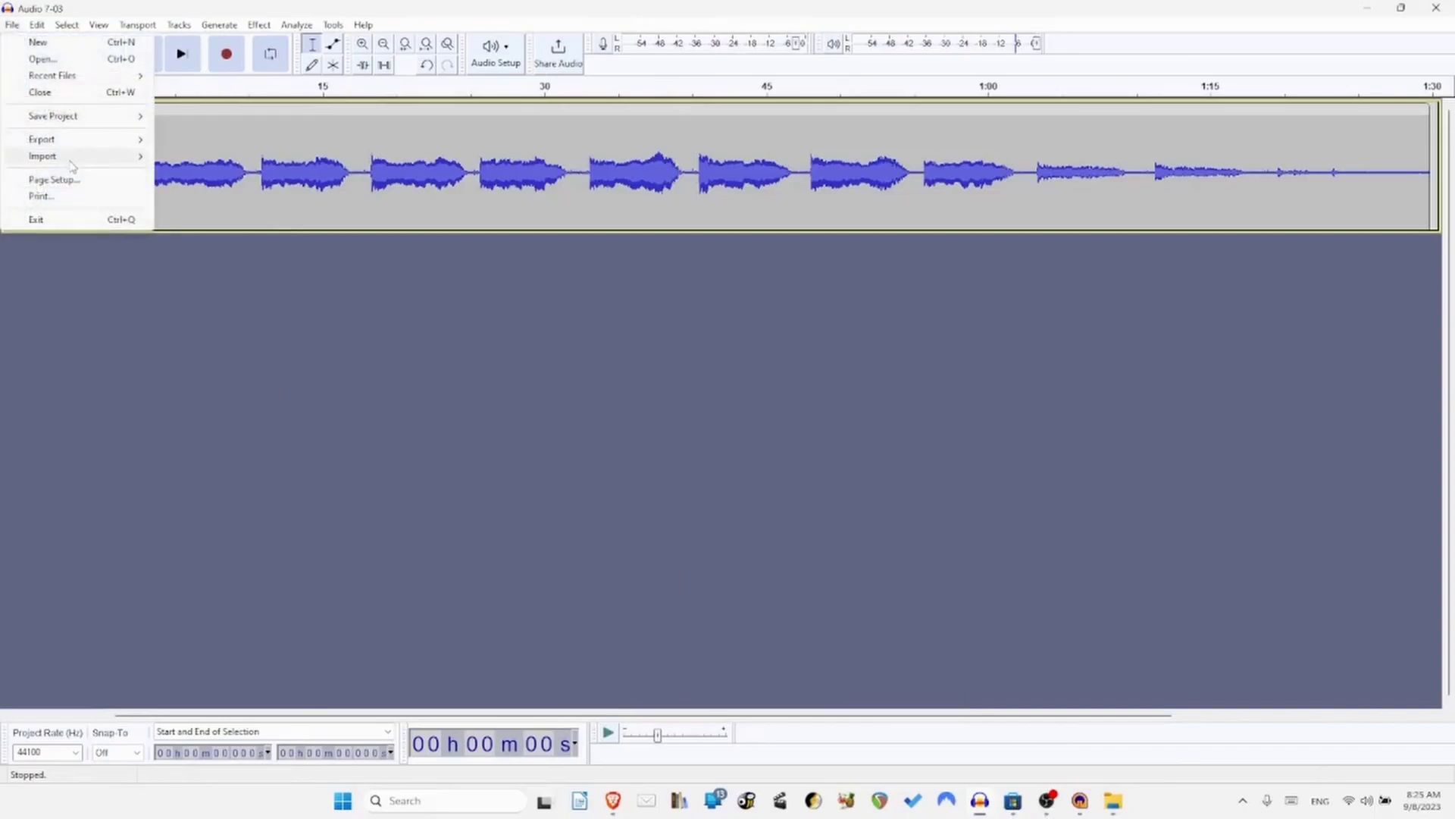
{"action": "mouse_move", "coordinate": [76, 139]}
{"action": "left_click", "coordinate": [224, 156]}
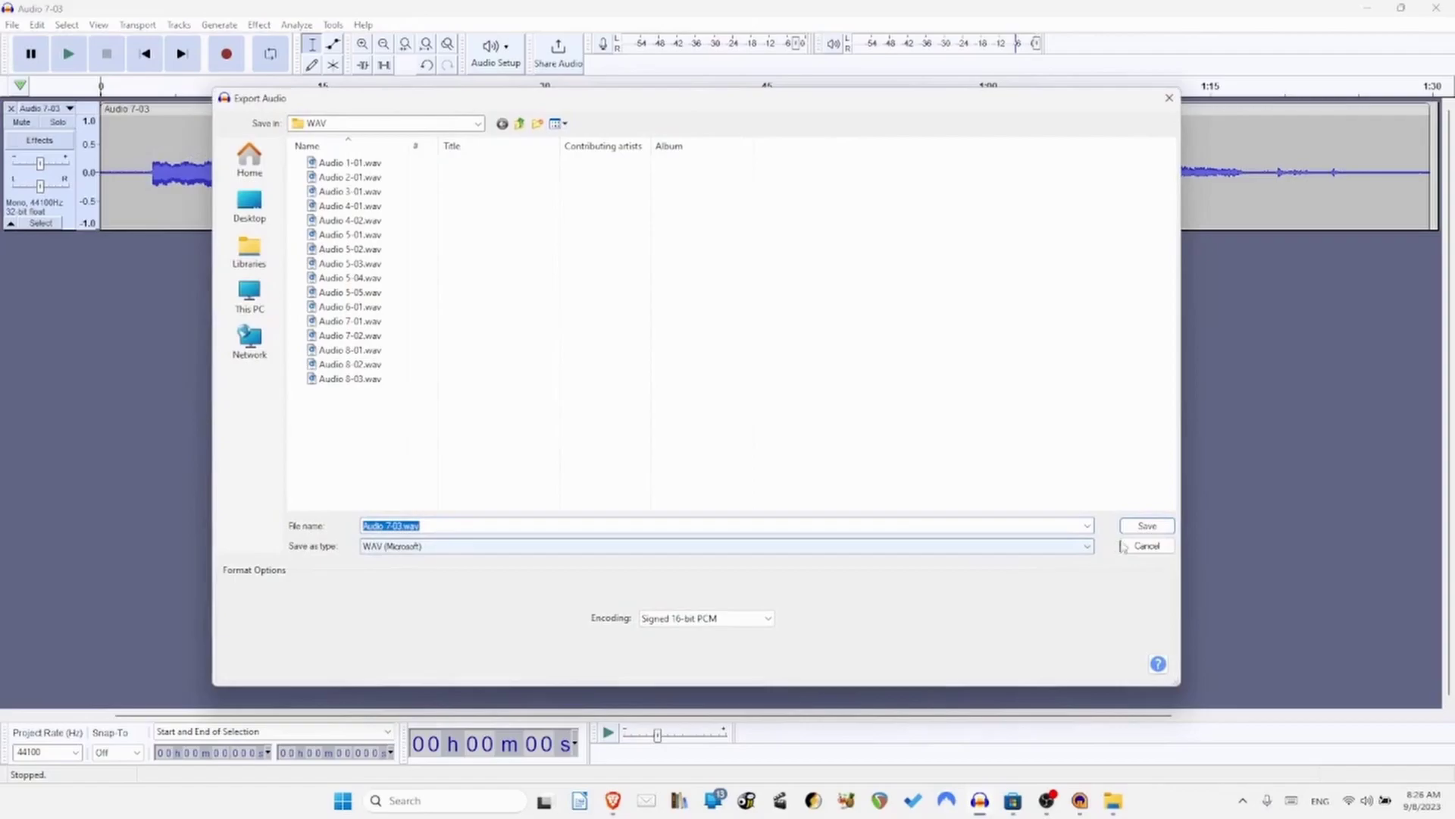
{"action": "left_click", "coordinate": [1147, 528]}
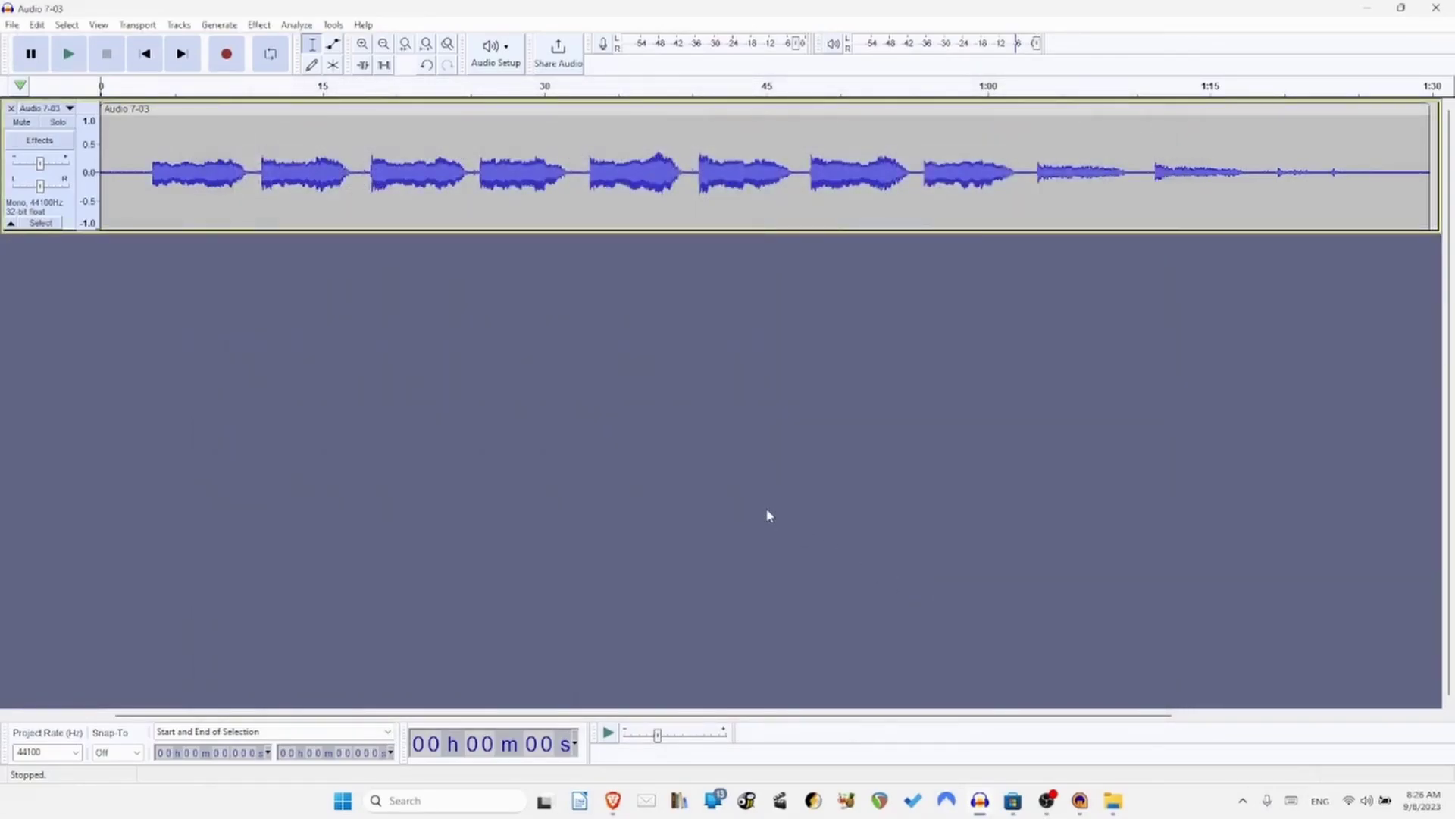
Close Audacity without saving the project.
{"action": "left_click", "coordinate": [1434, 10]}
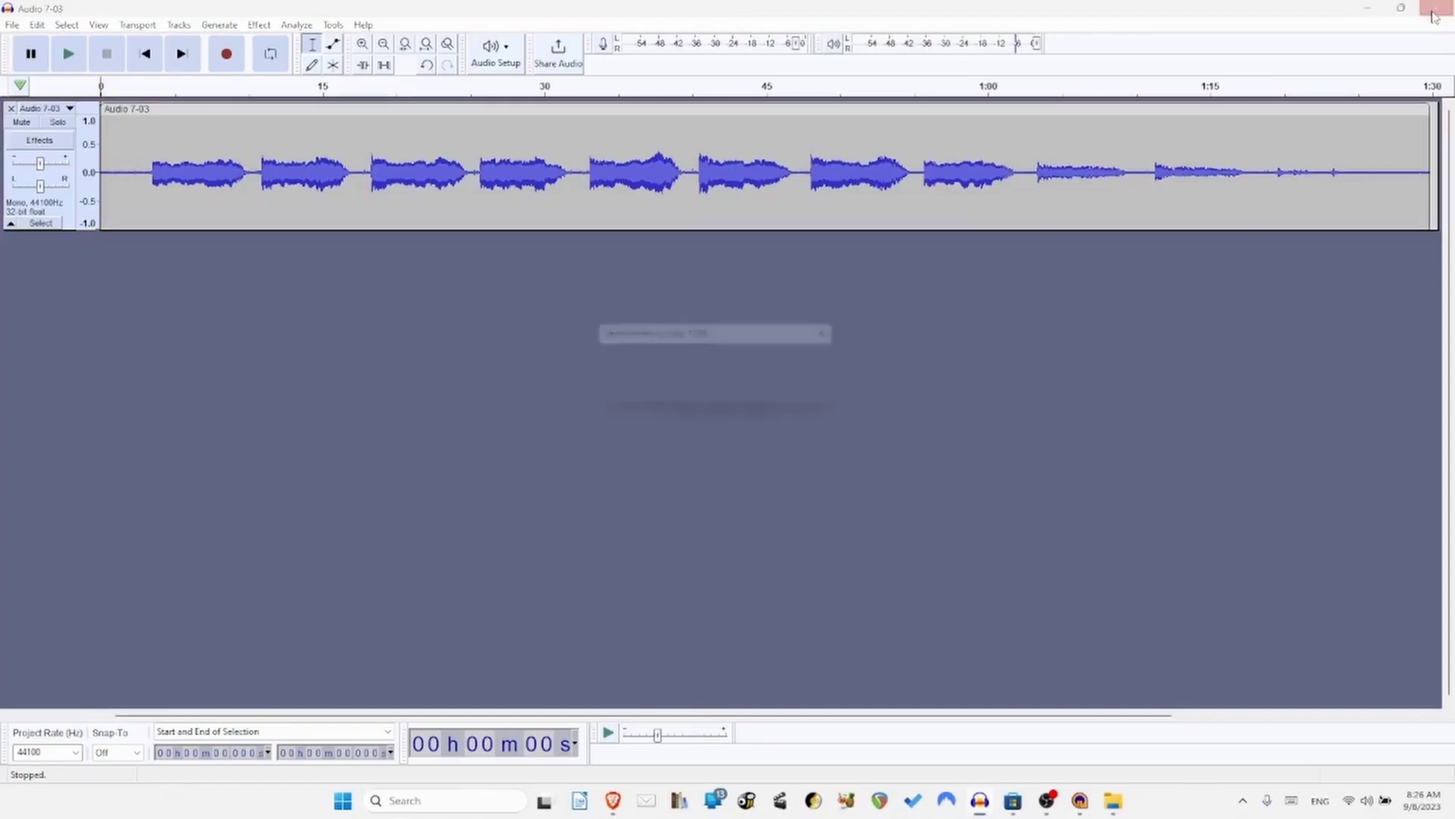
{"action": "left_click", "coordinate": [814, 393]}
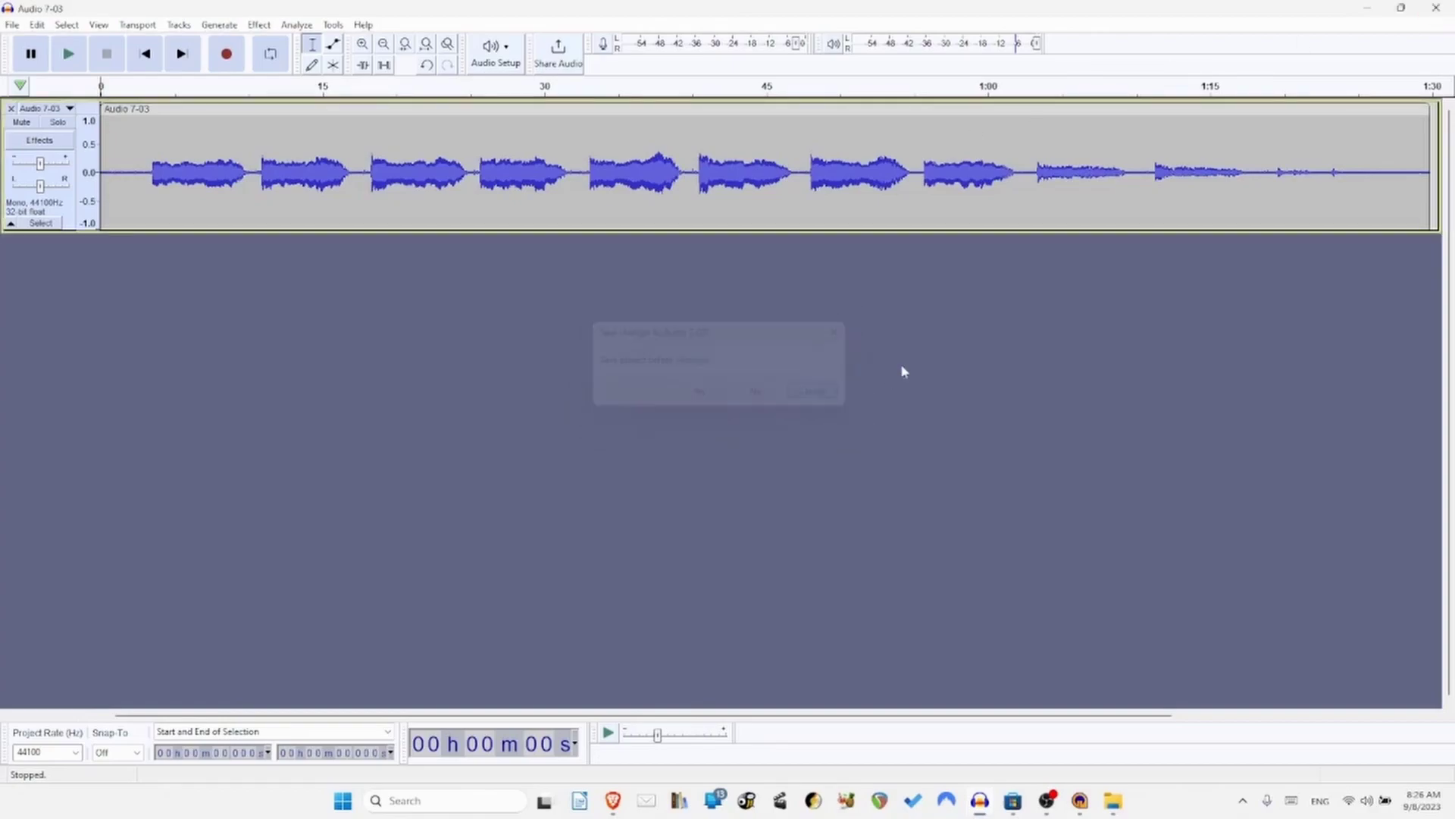
{"action": "left_click", "coordinate": [12, 108]}
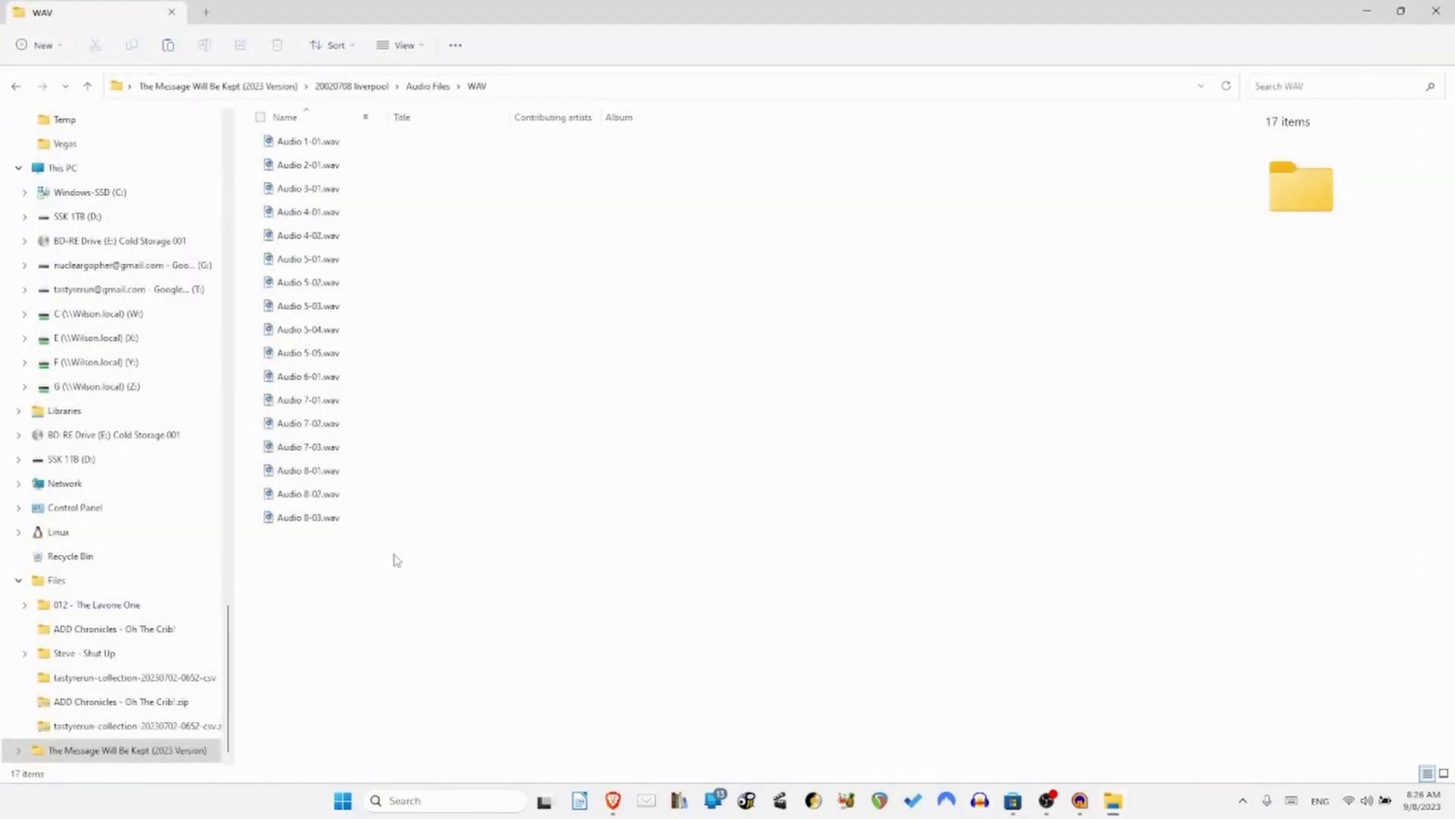
Show the 20020708 liverpool folder, then start REAPER with one empty project, dismissing its startup prompts.
{"action": "left_click", "coordinate": [364, 87]}
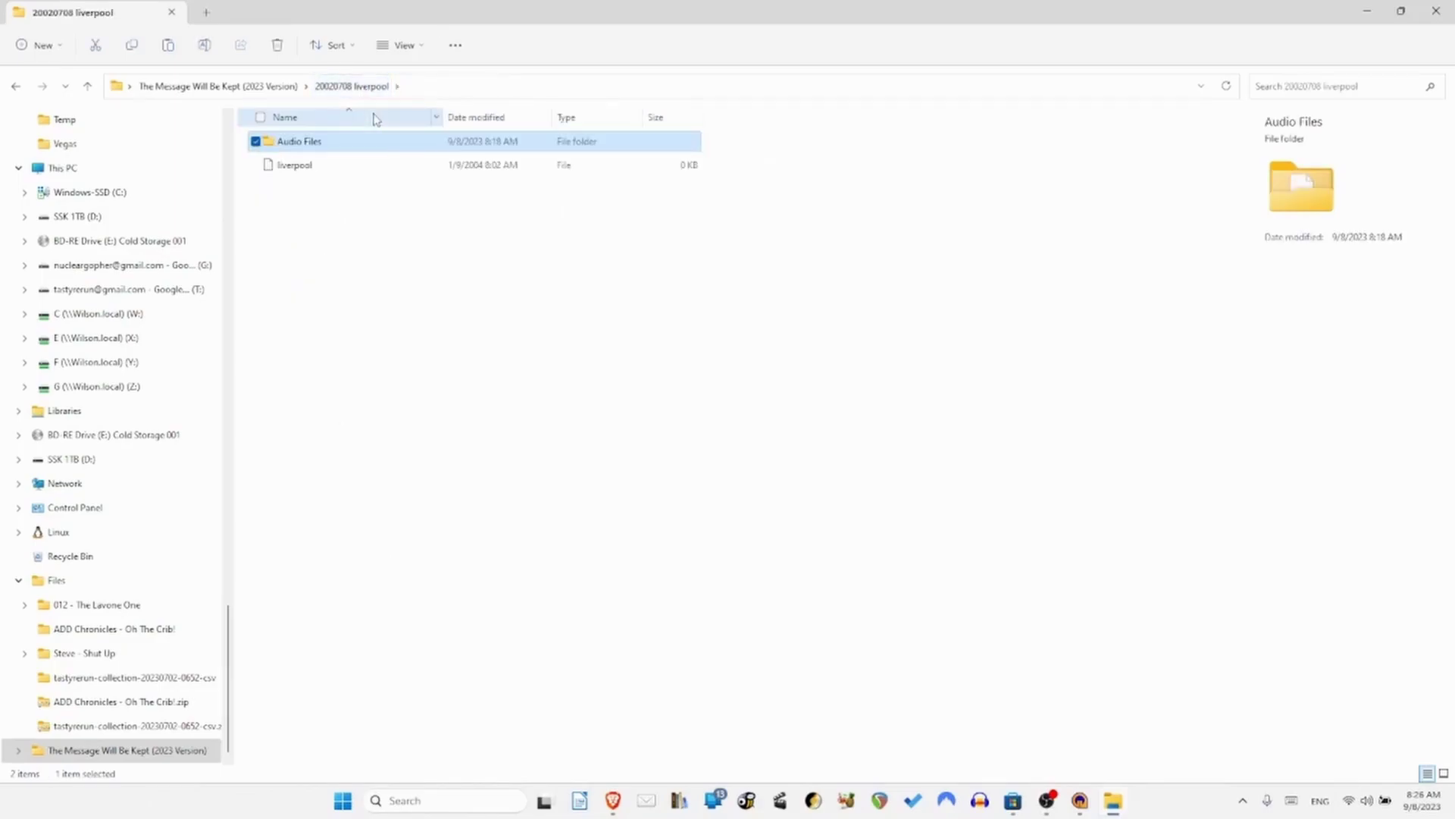
{"action": "left_click", "coordinate": [880, 801]}
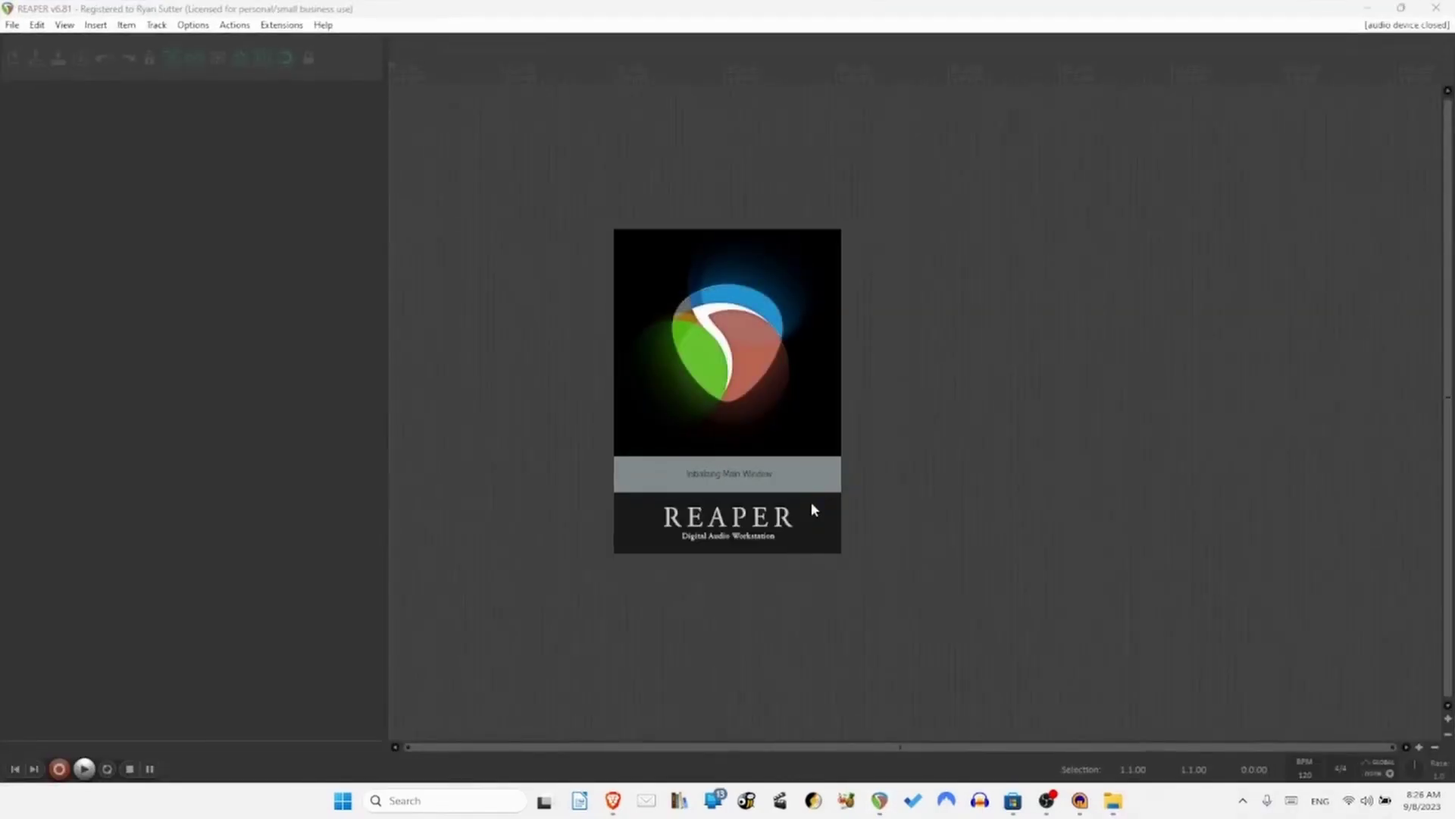
{"action": "left_click", "coordinate": [822, 468]}
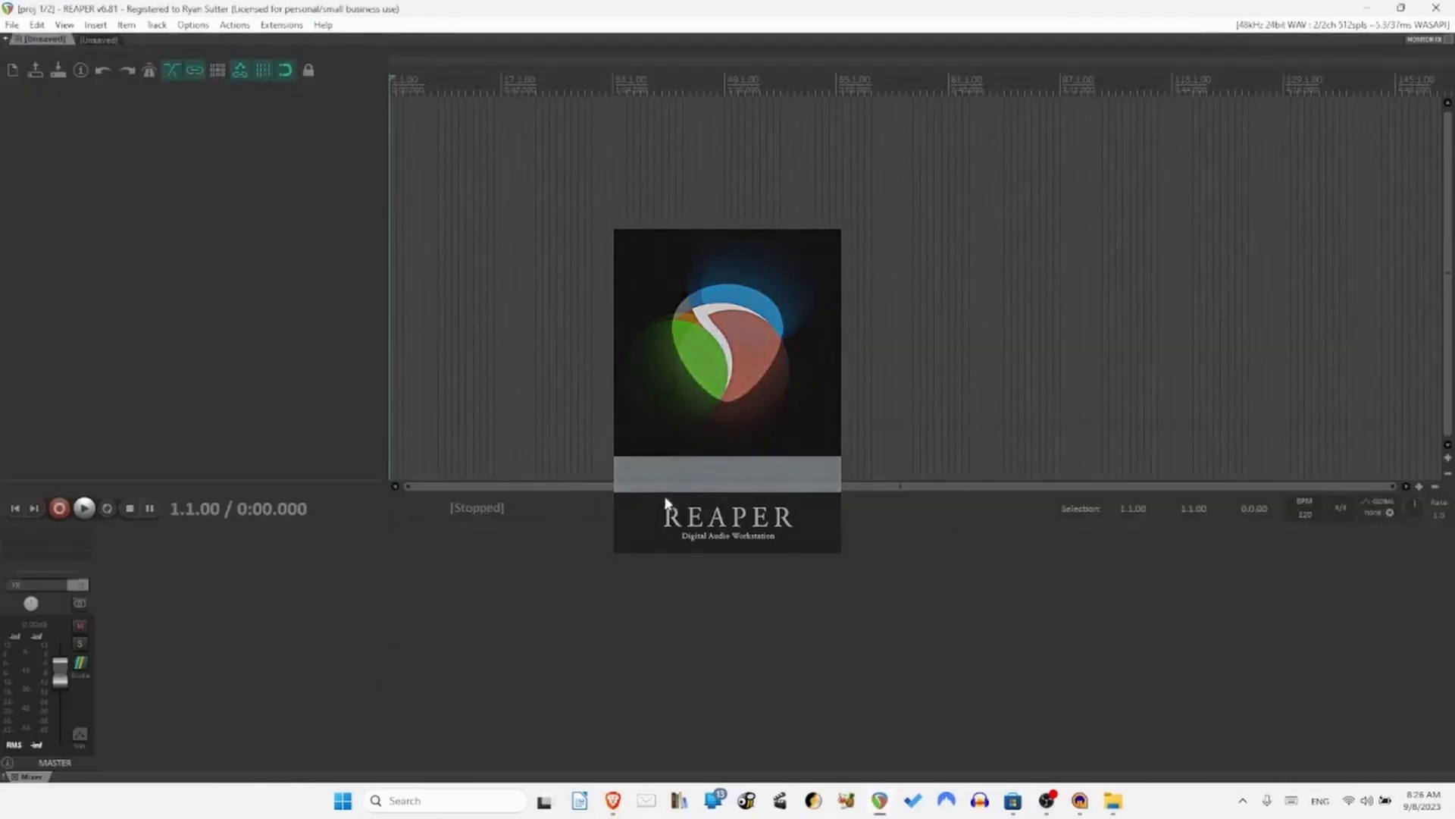
{"action": "left_click", "coordinate": [855, 458]}
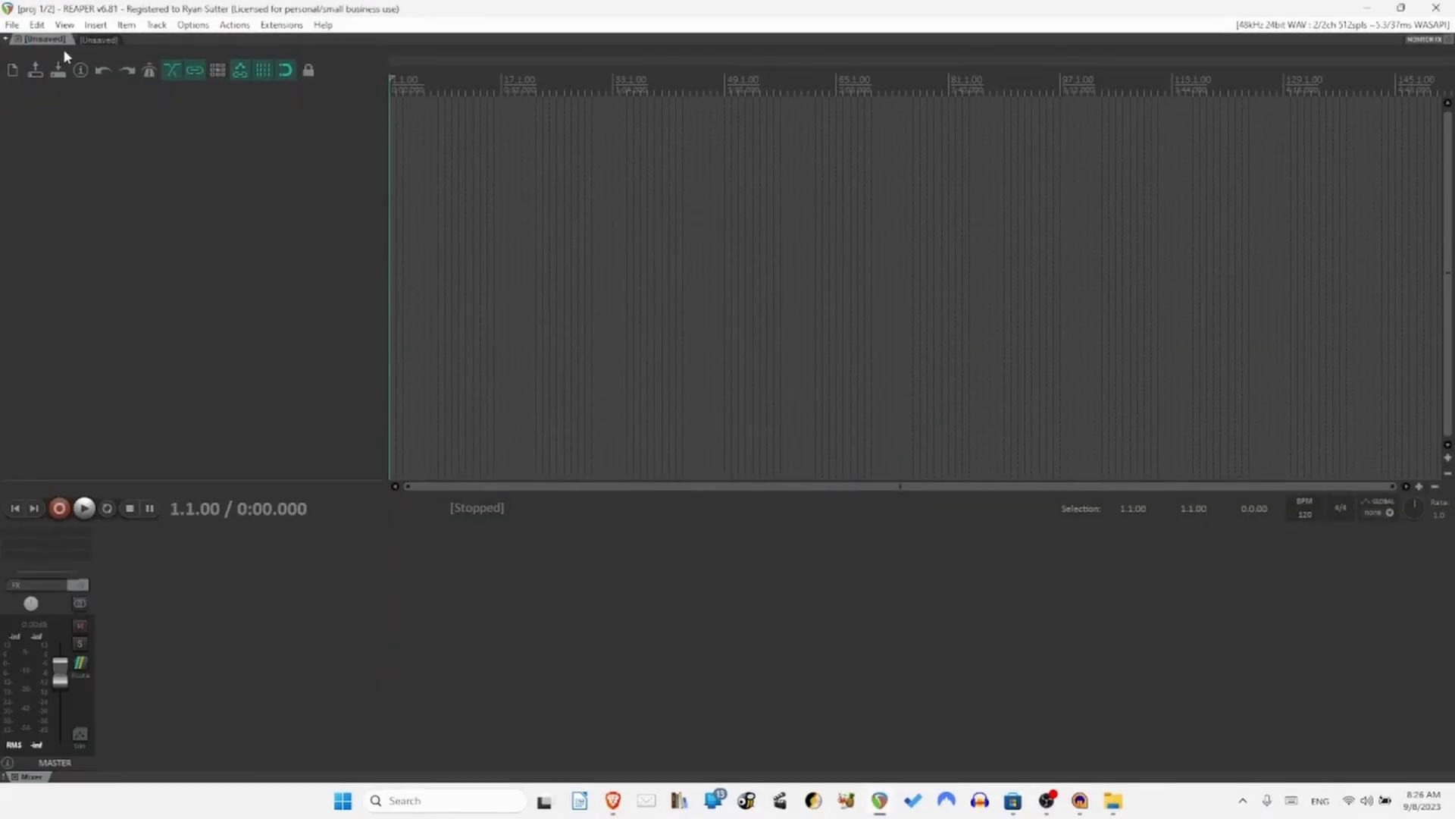
{"action": "left_click", "coordinate": [16, 38]}
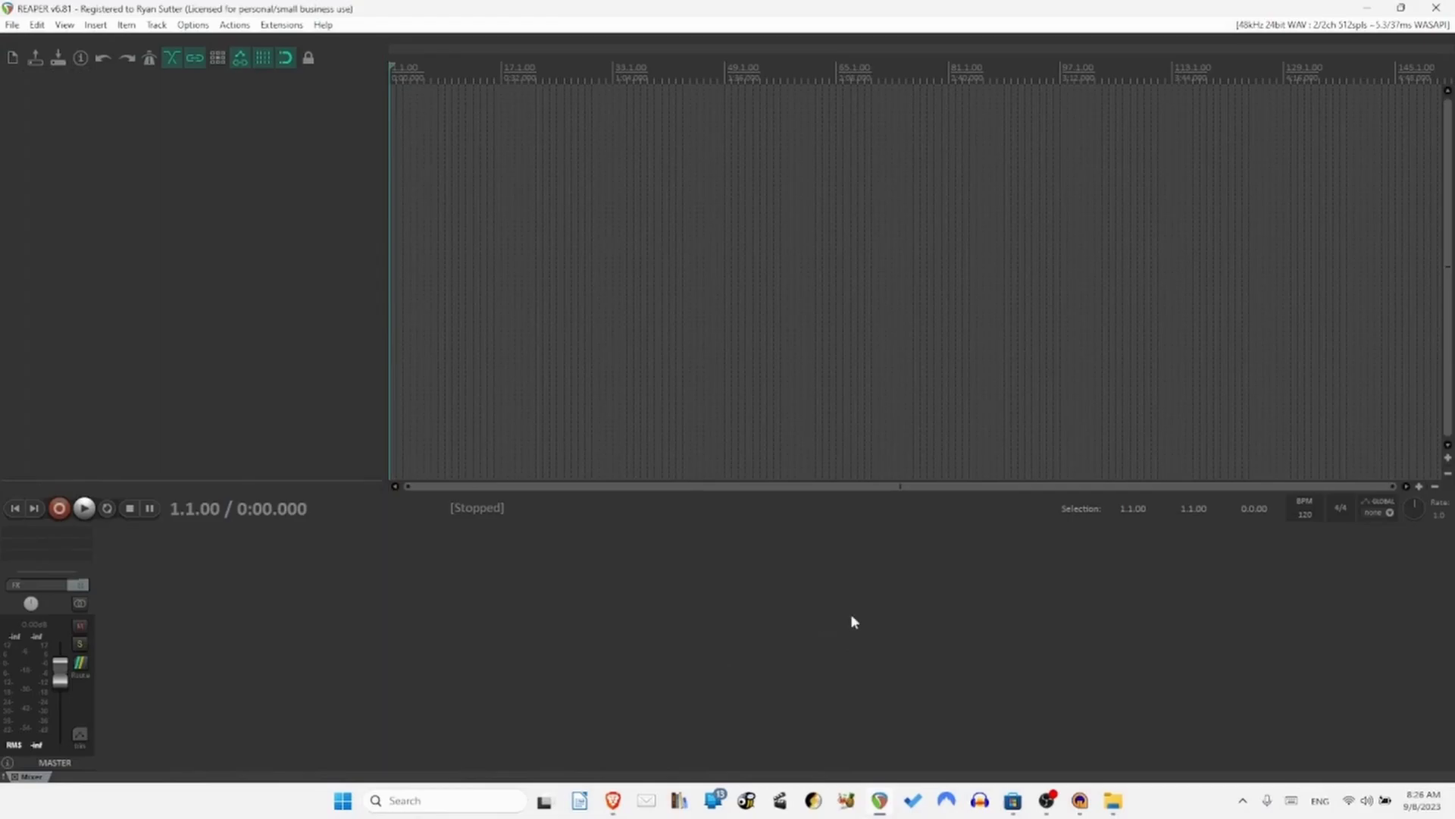
{"action": "left_click", "coordinate": [1112, 800]}
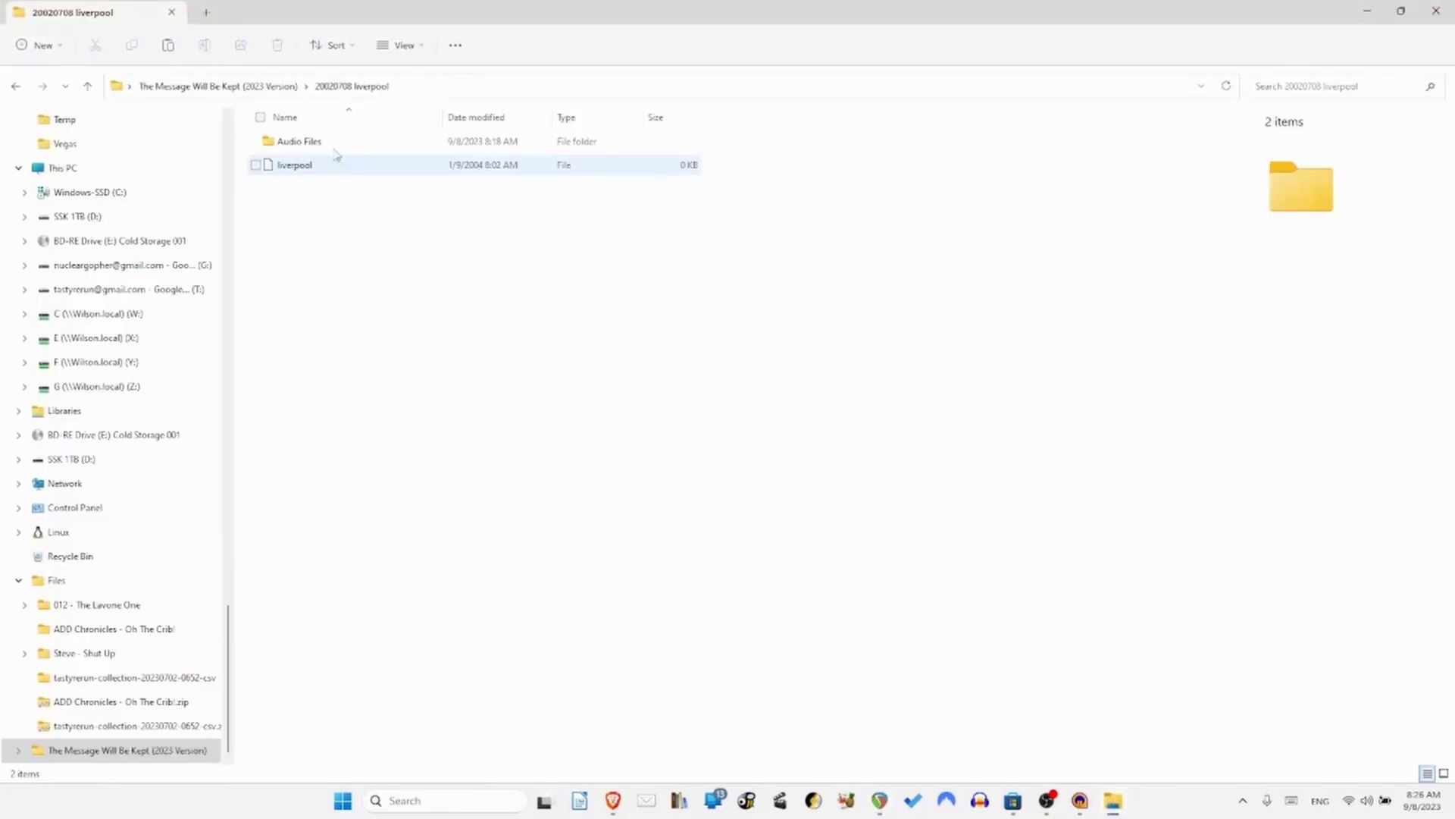
Drag all 17 WAVs, Audio 1-01 to Audio 8-03, from Audio Files > WAV into REAPER as separate tracks.
{"action": "double_click", "coordinate": [319, 144]}
{"action": "left_click", "coordinate": [320, 144]}
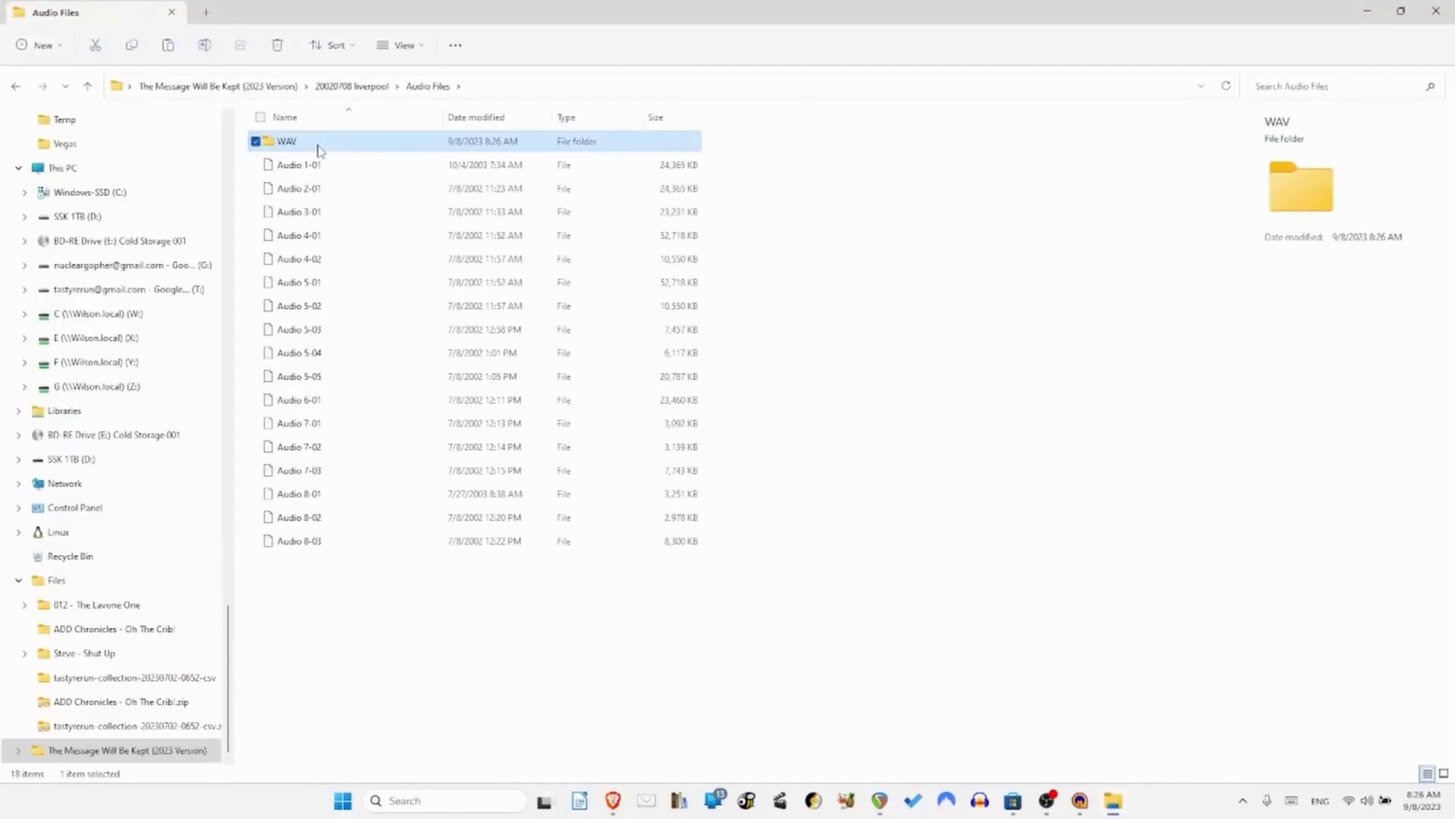
{"action": "double_click", "coordinate": [319, 146]}
{"action": "left_click", "coordinate": [327, 144]}
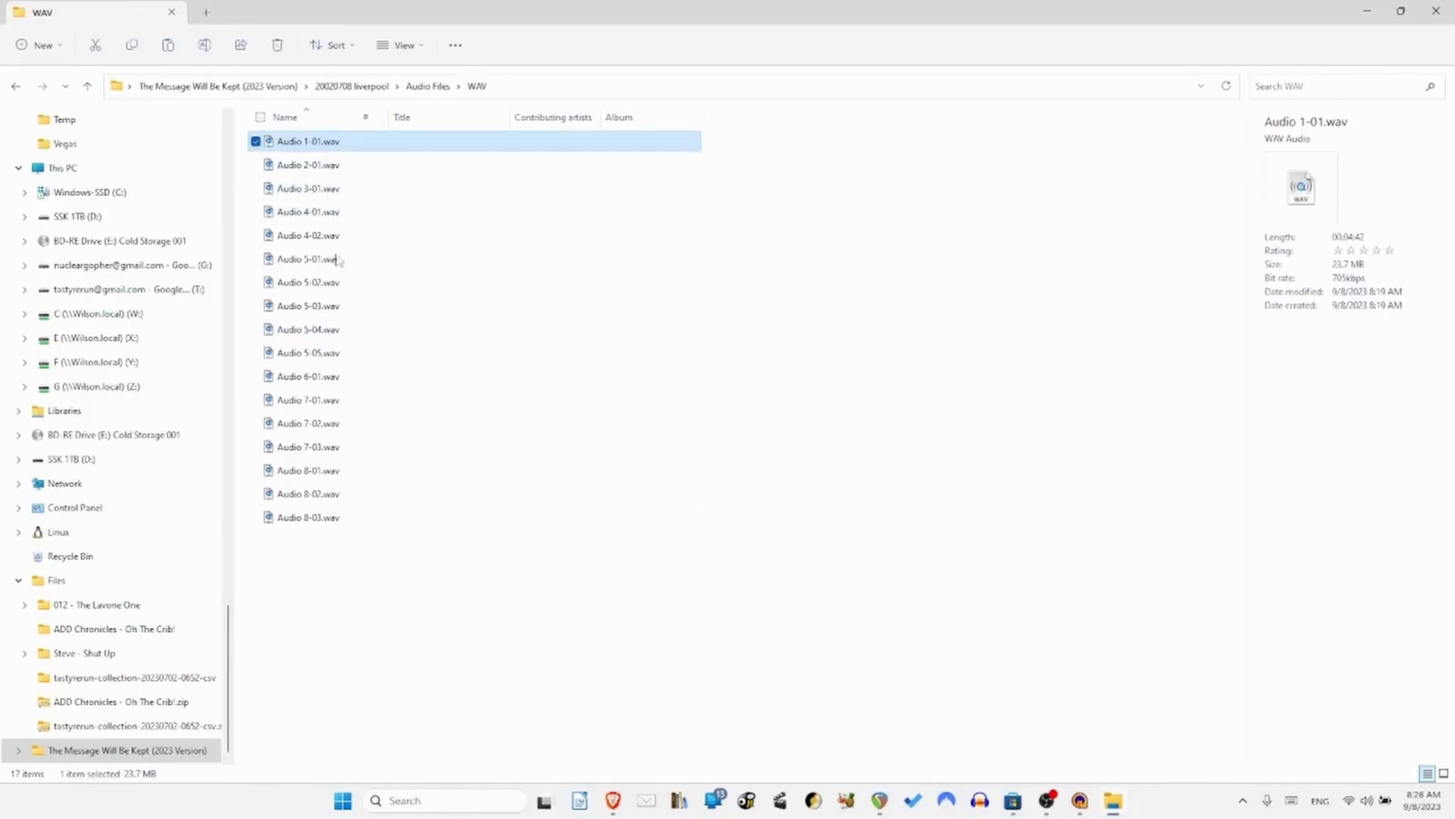
{"action": "left_click", "coordinate": [318, 525], "text": "shift"}
{"action": "left_click_drag", "start_coordinate": [478, 21], "coordinate": [1452, 265]}
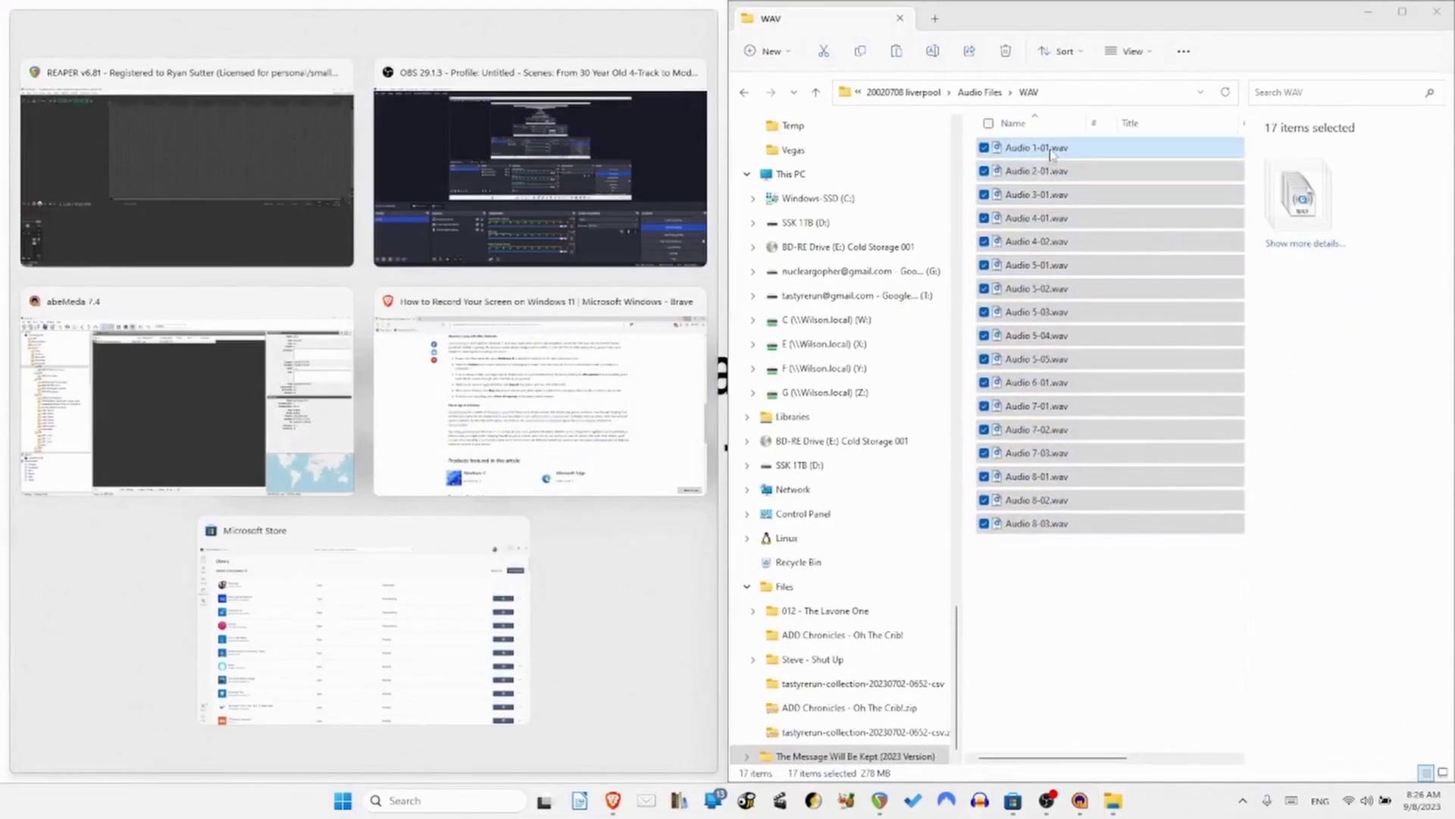
{"action": "left_click_drag", "start_coordinate": [1050, 151], "coordinate": [393, 116]}
{"action": "left_click", "coordinate": [680, 419]}
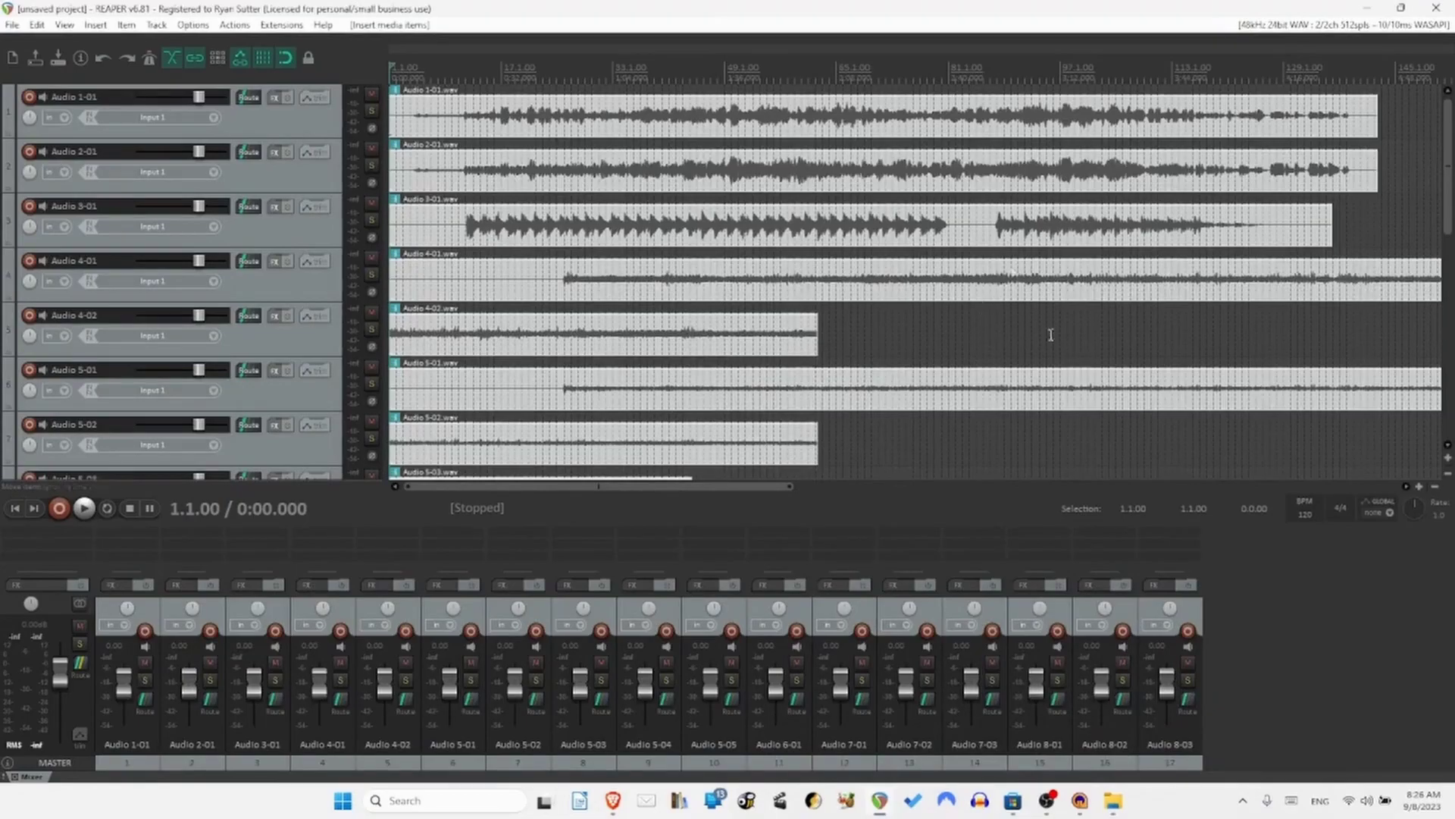
Scroll down through the seventeen imported WAV tracks in REAPER.
{"action": "scroll", "coordinate": [1433, 229], "scroll_direction": "down", "scroll_amount": 3}
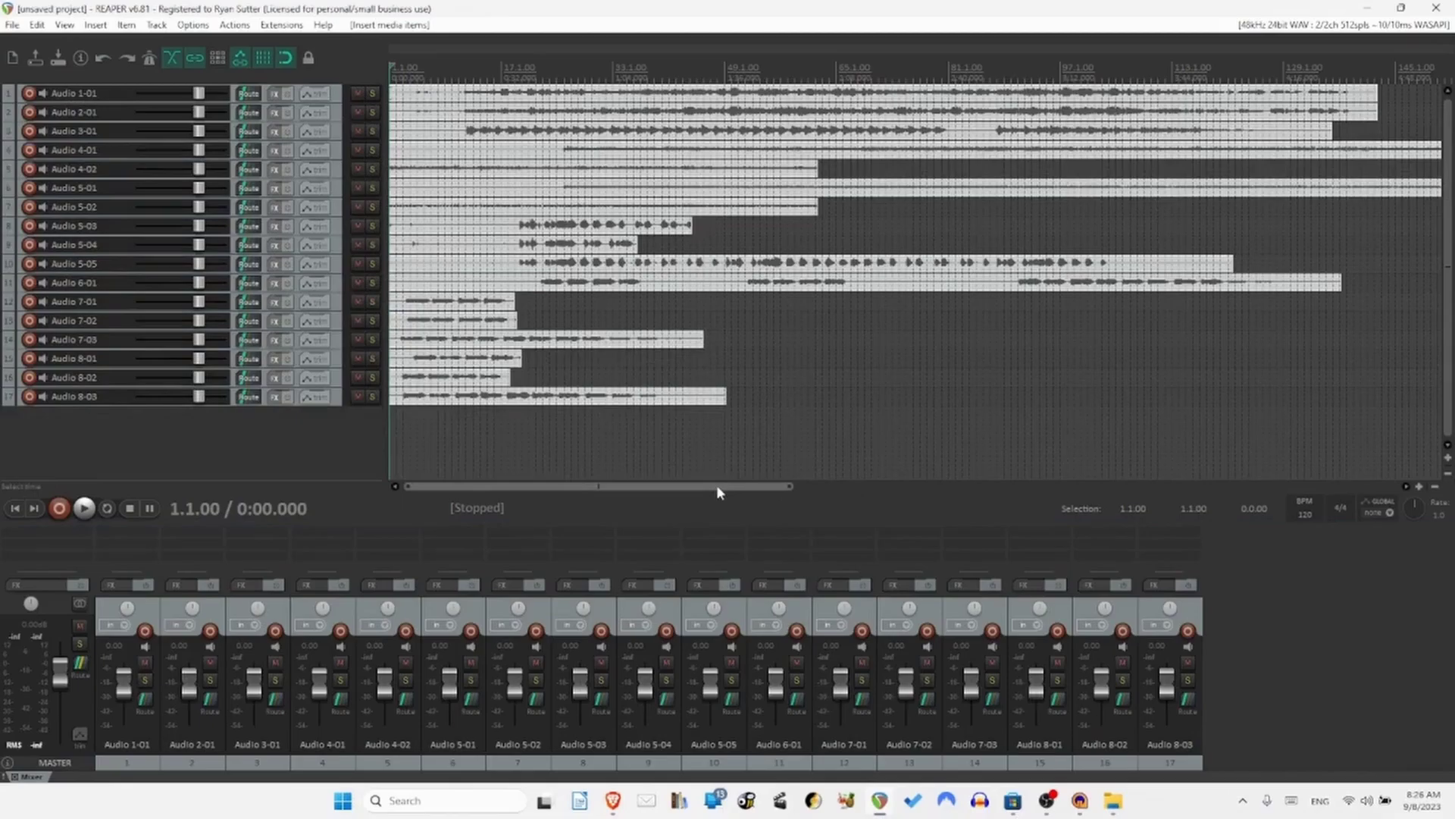
{"action": "scroll", "coordinate": [716, 484], "scroll_direction": "down", "scroll_amount": 3}
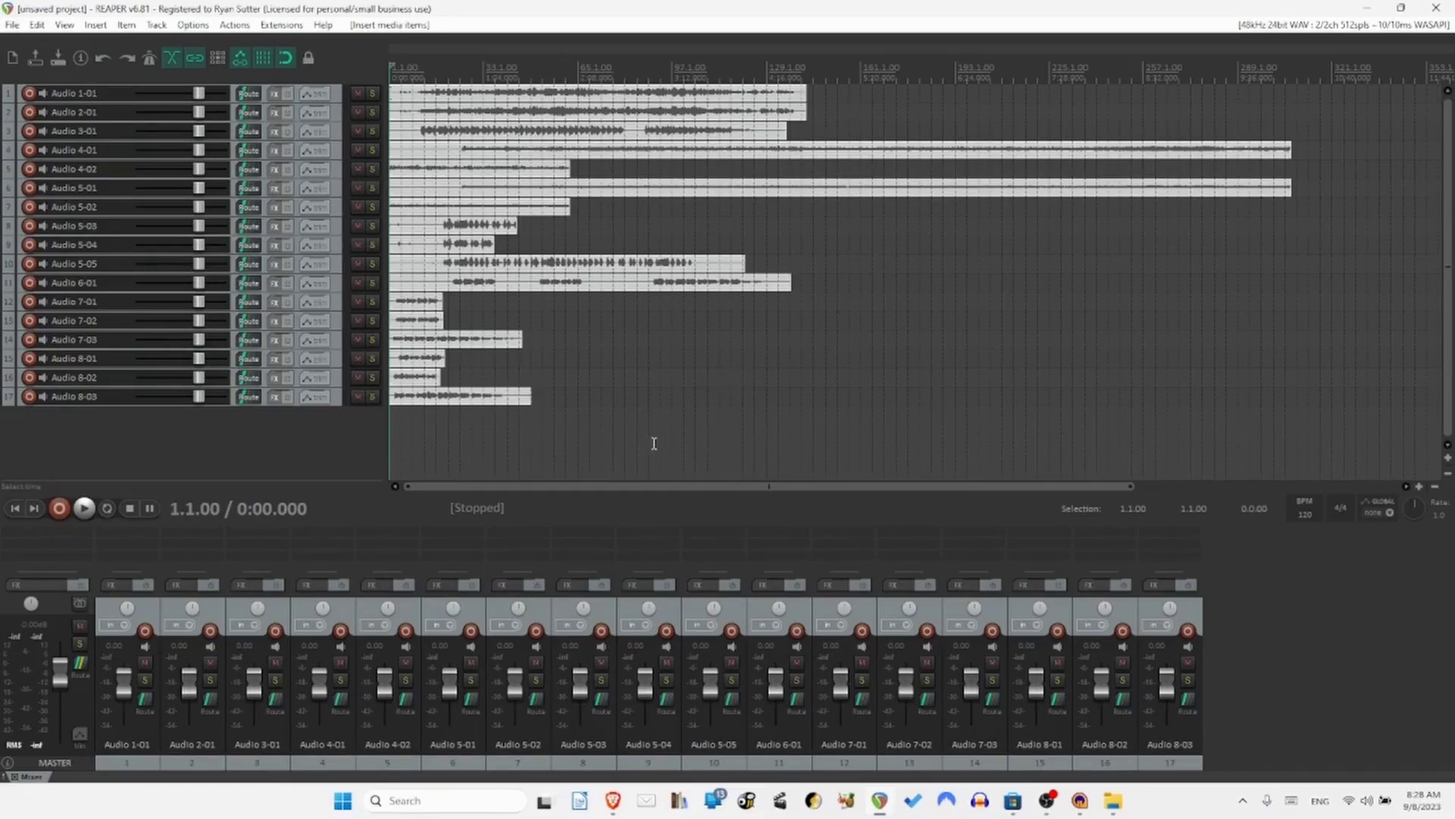
Add 1-10 - Liverpool.m4a from The Message Will Be Kept (Original Mix) folder as track 18.
{"action": "mouse_move", "coordinate": [1111, 803]}
{"action": "left_click", "coordinate": [1111, 804]}
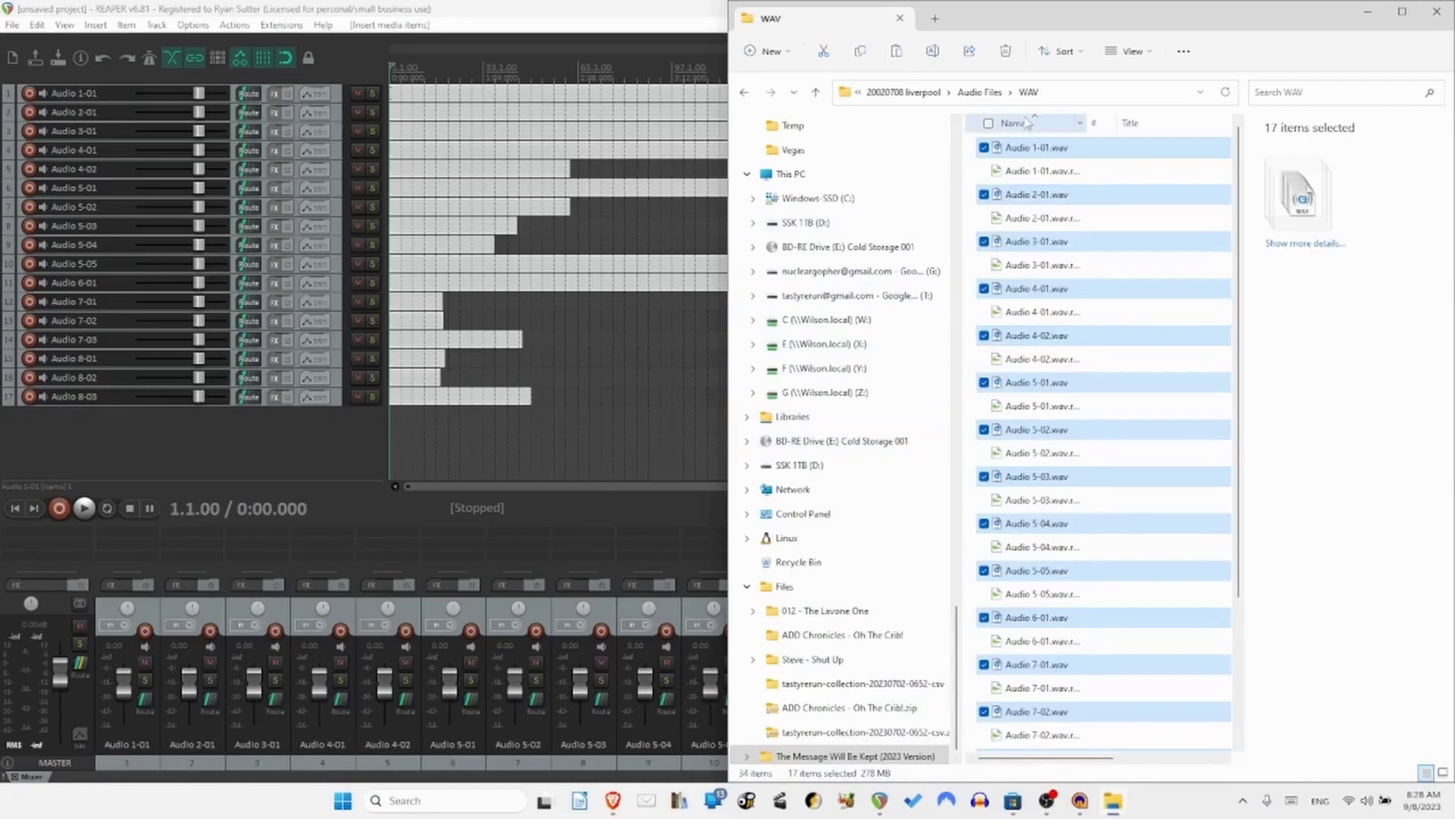
{"action": "left_click", "coordinate": [910, 93]}
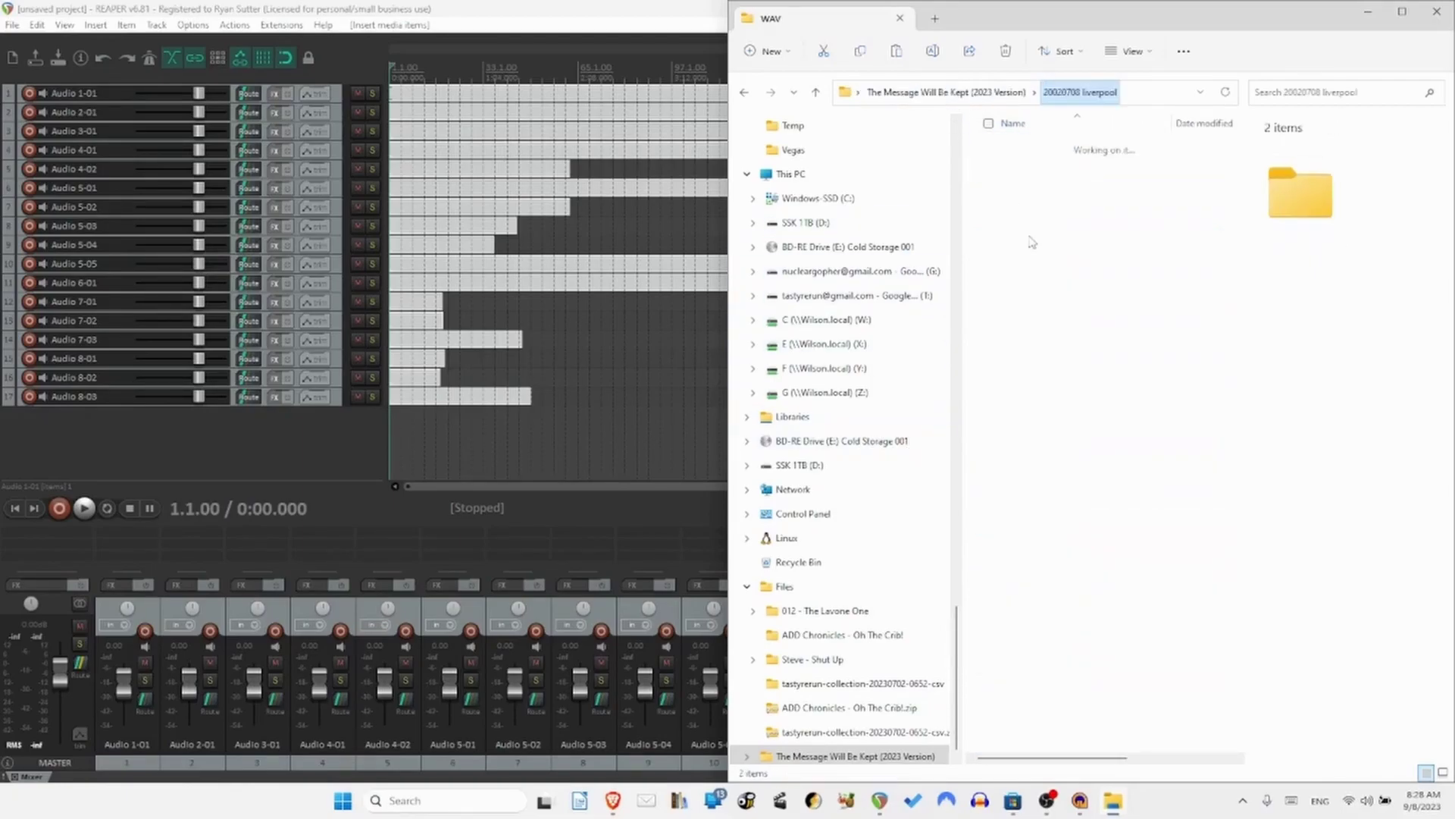
{"action": "scroll", "coordinate": [883, 607], "scroll_direction": "down", "scroll_amount": 1}
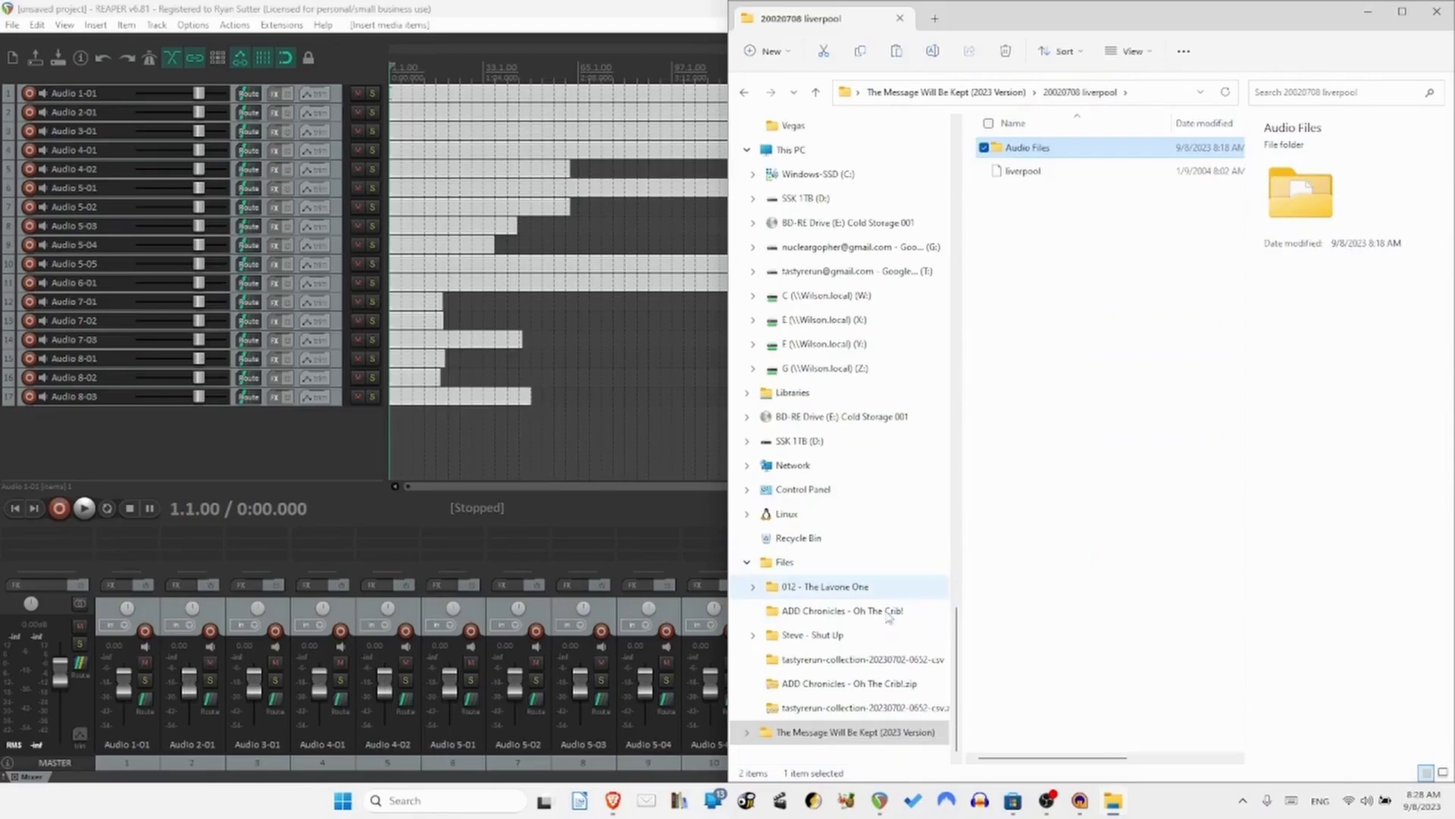
{"action": "left_click", "coordinate": [902, 732]}
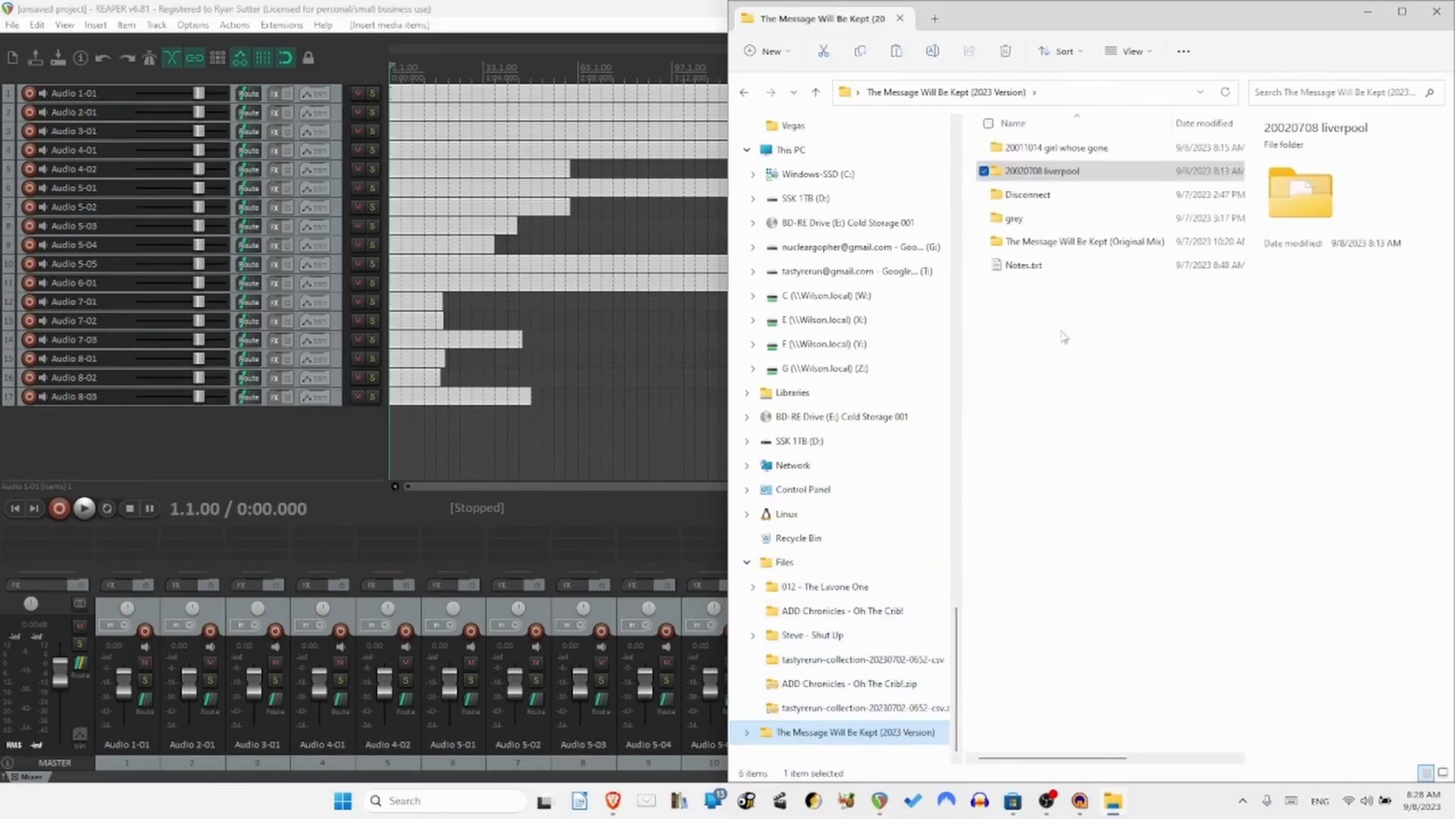
{"action": "left_click", "coordinate": [1049, 241]}
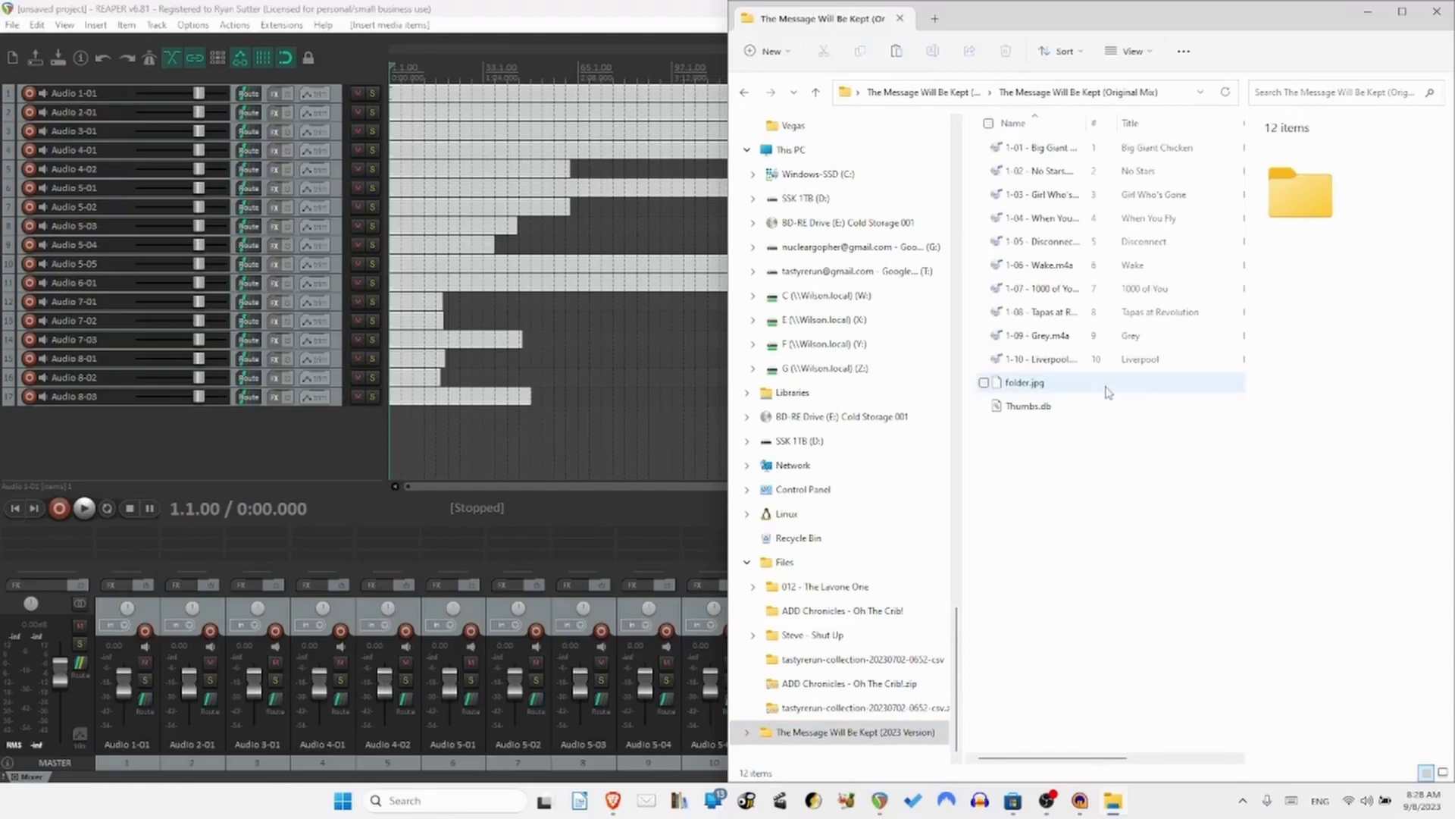
{"action": "left_click_drag", "start_coordinate": [1087, 123], "coordinate": [1205, 123]}
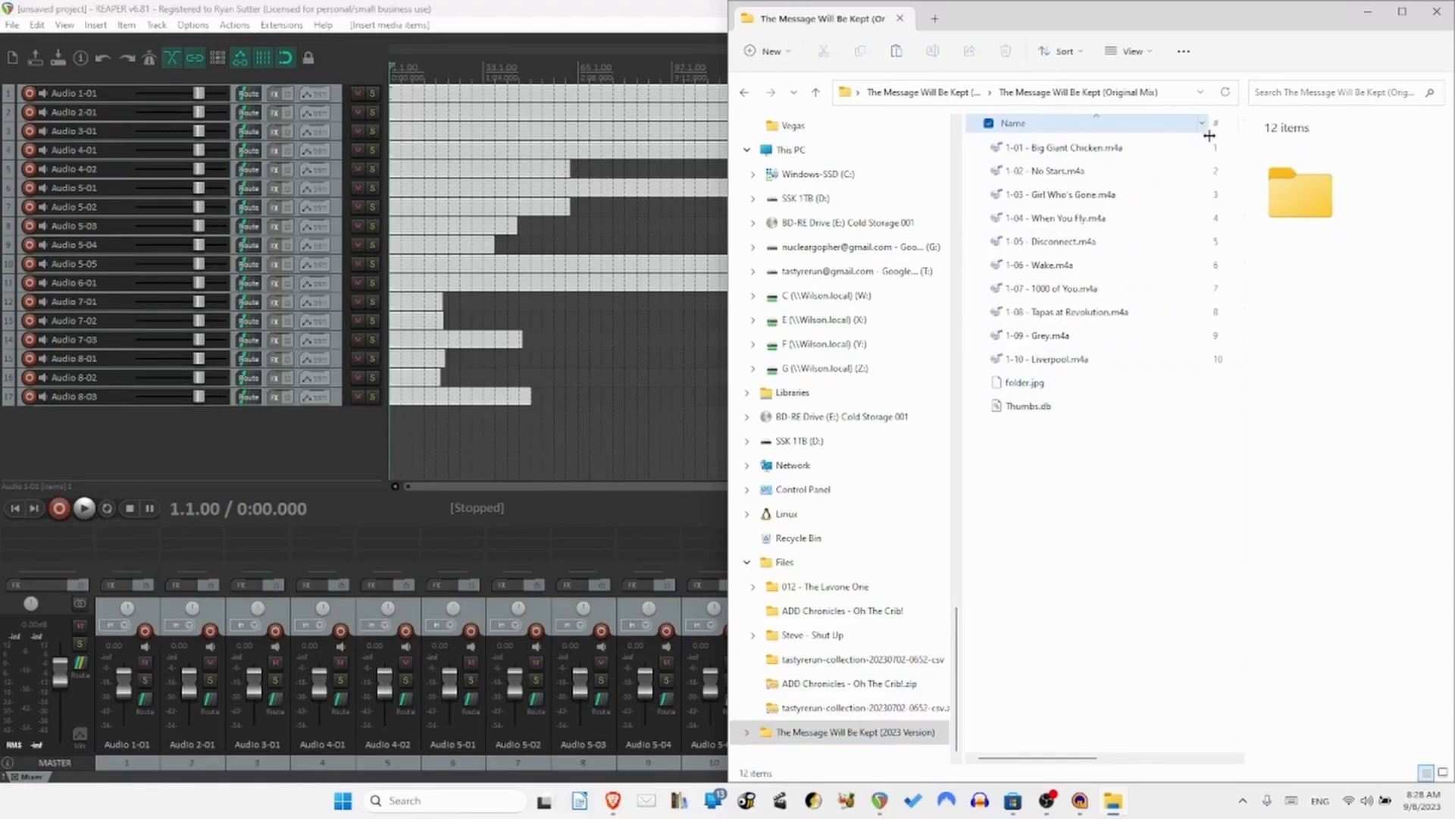
{"action": "mouse_move", "coordinate": [1053, 360]}
{"action": "left_mouse_down"}
{"action": "mouse_move", "coordinate": [588, 425]}
{"action": "mouse_move", "coordinate": [395, 433]}
{"action": "left_mouse_up"}
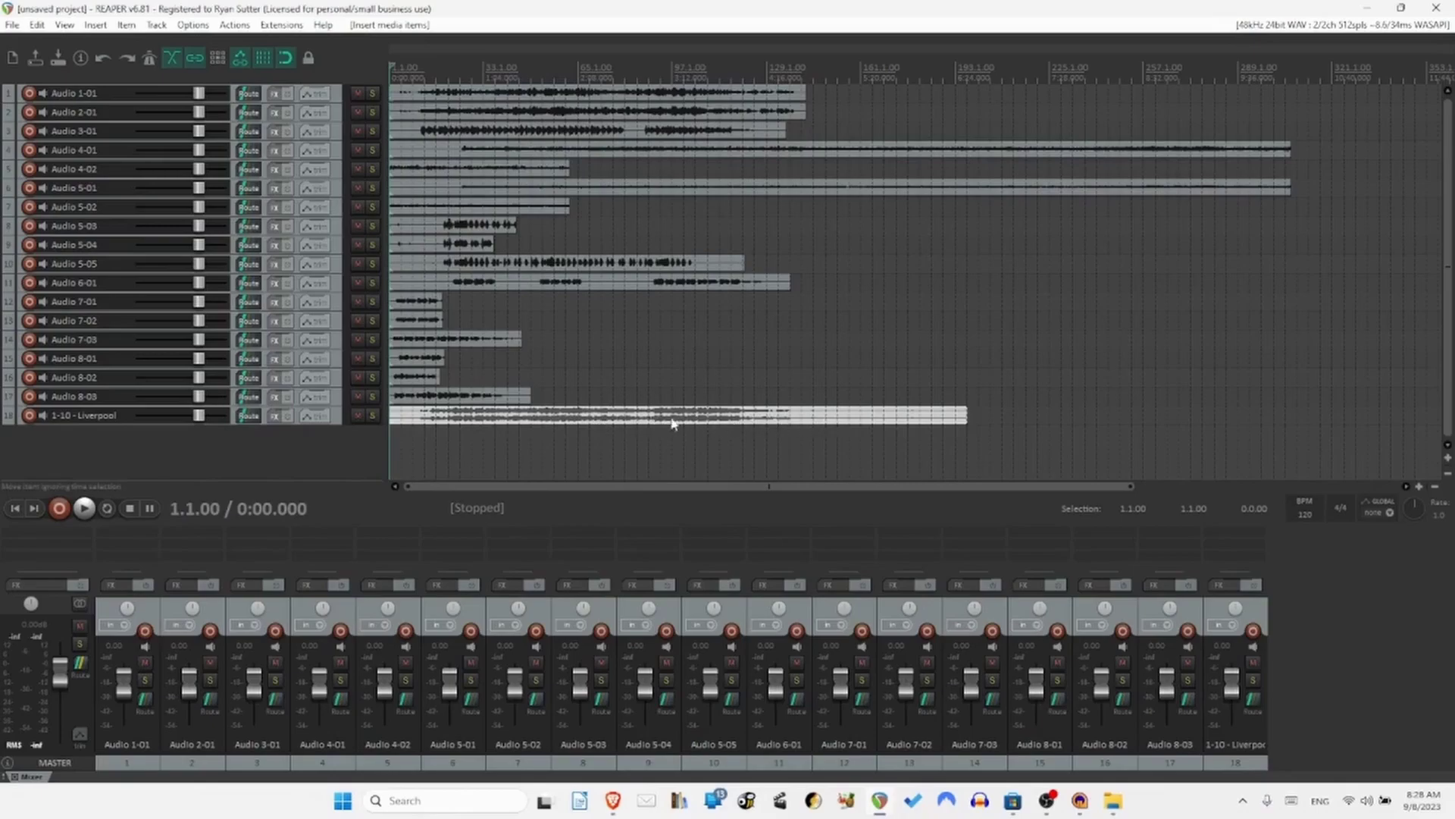
Solo the 1-10 - Liverpool track and audition it from 29.1.00.
{"action": "left_click", "coordinate": [372, 415]}
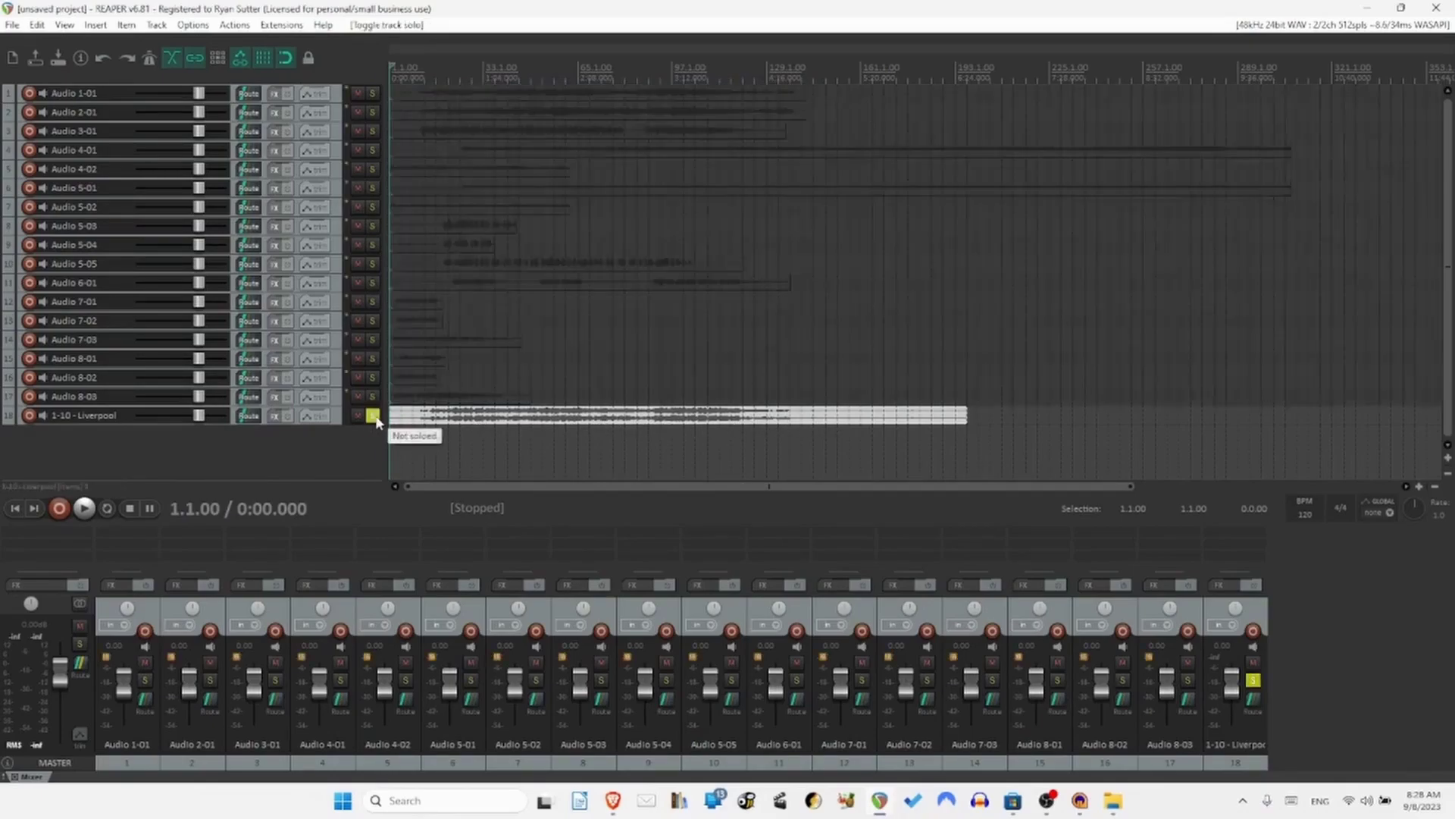
{"action": "left_click", "coordinate": [473, 74]}
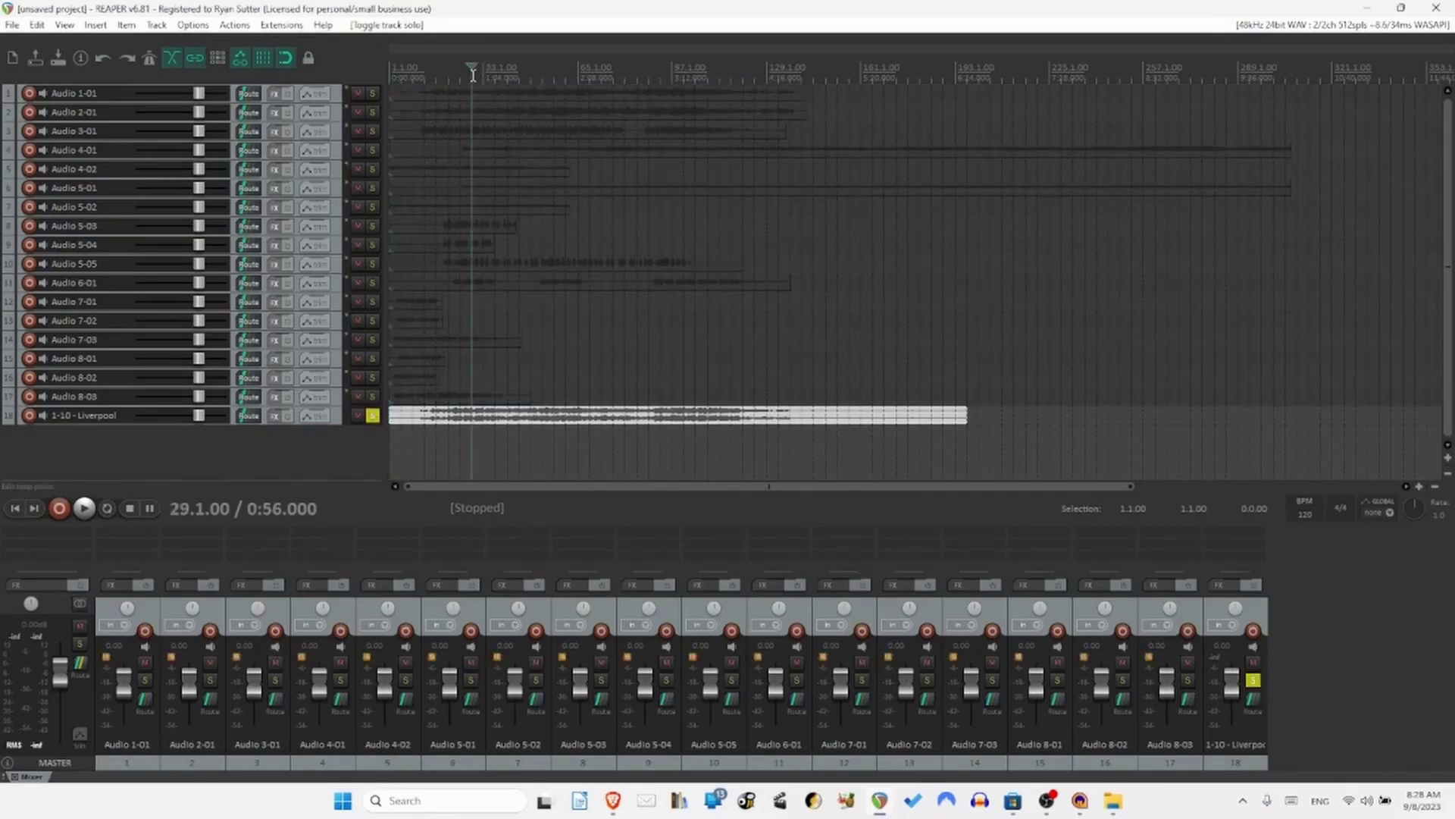
{"action": "key", "text": "space"}
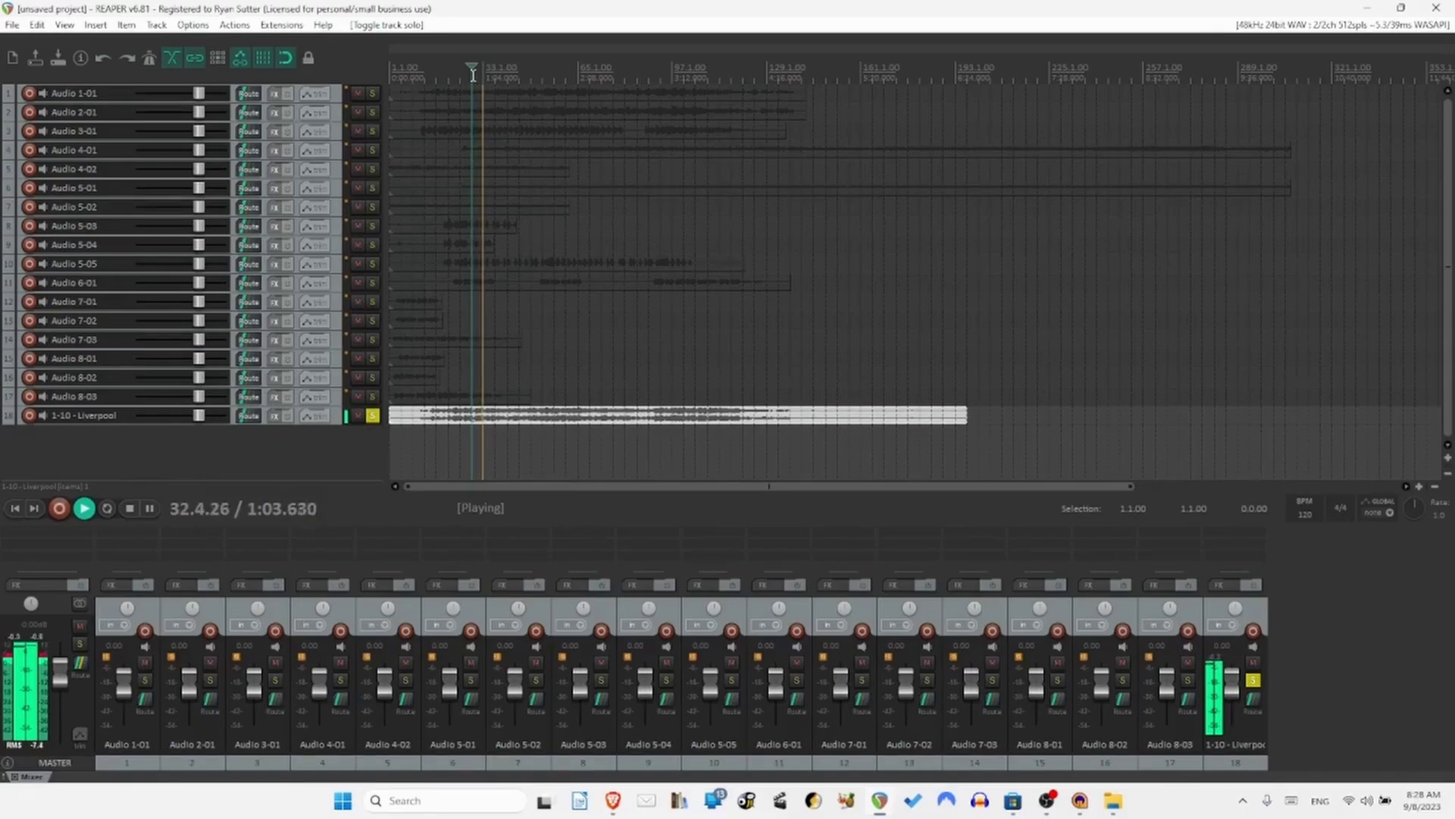
{"action": "key", "text": "space"}
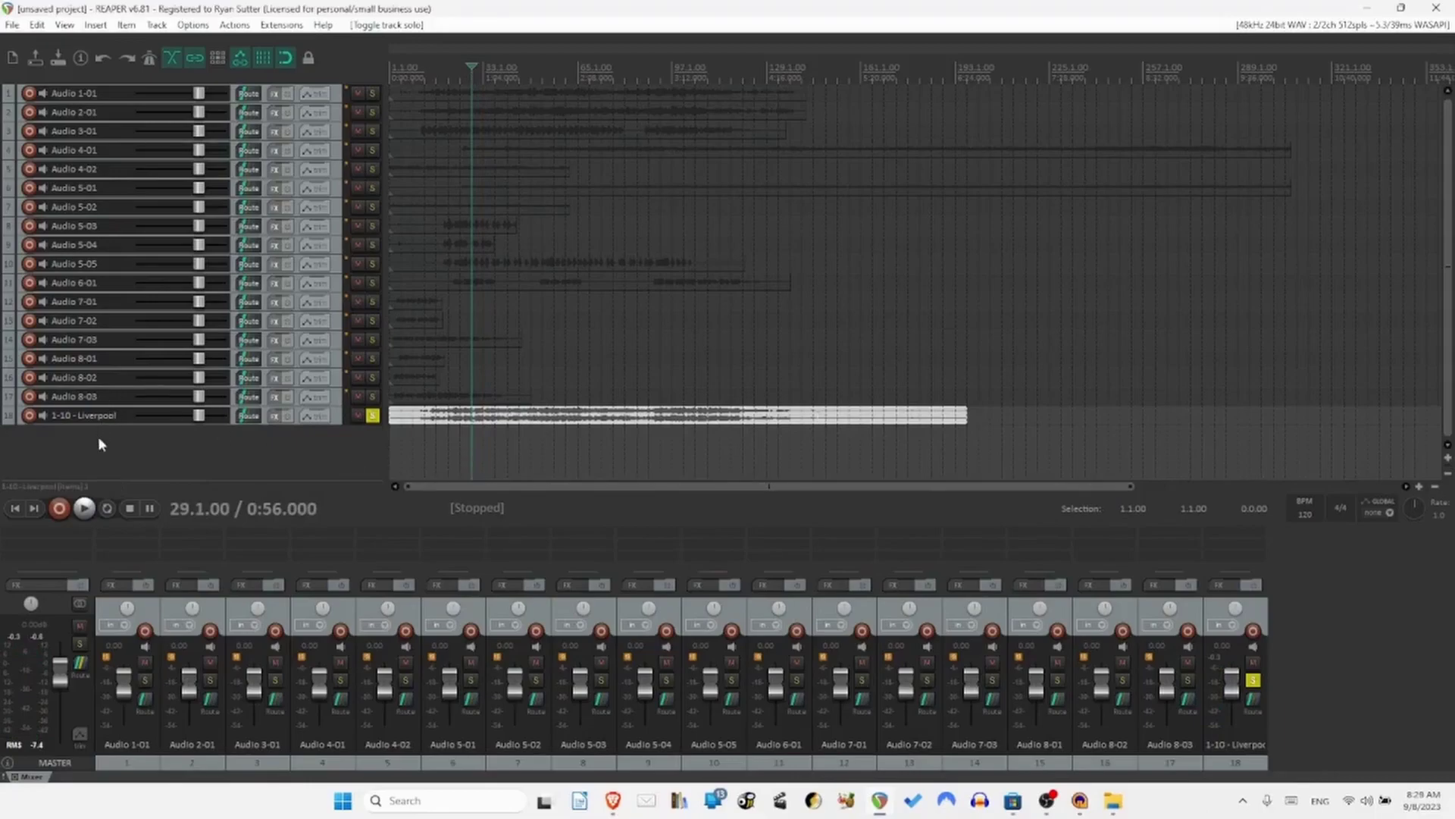
Move the Liverpool reference track to the top, unsolo it, and open Save Project.
{"action": "left_click_drag", "start_coordinate": [340, 422], "coordinate": [338, 87]}
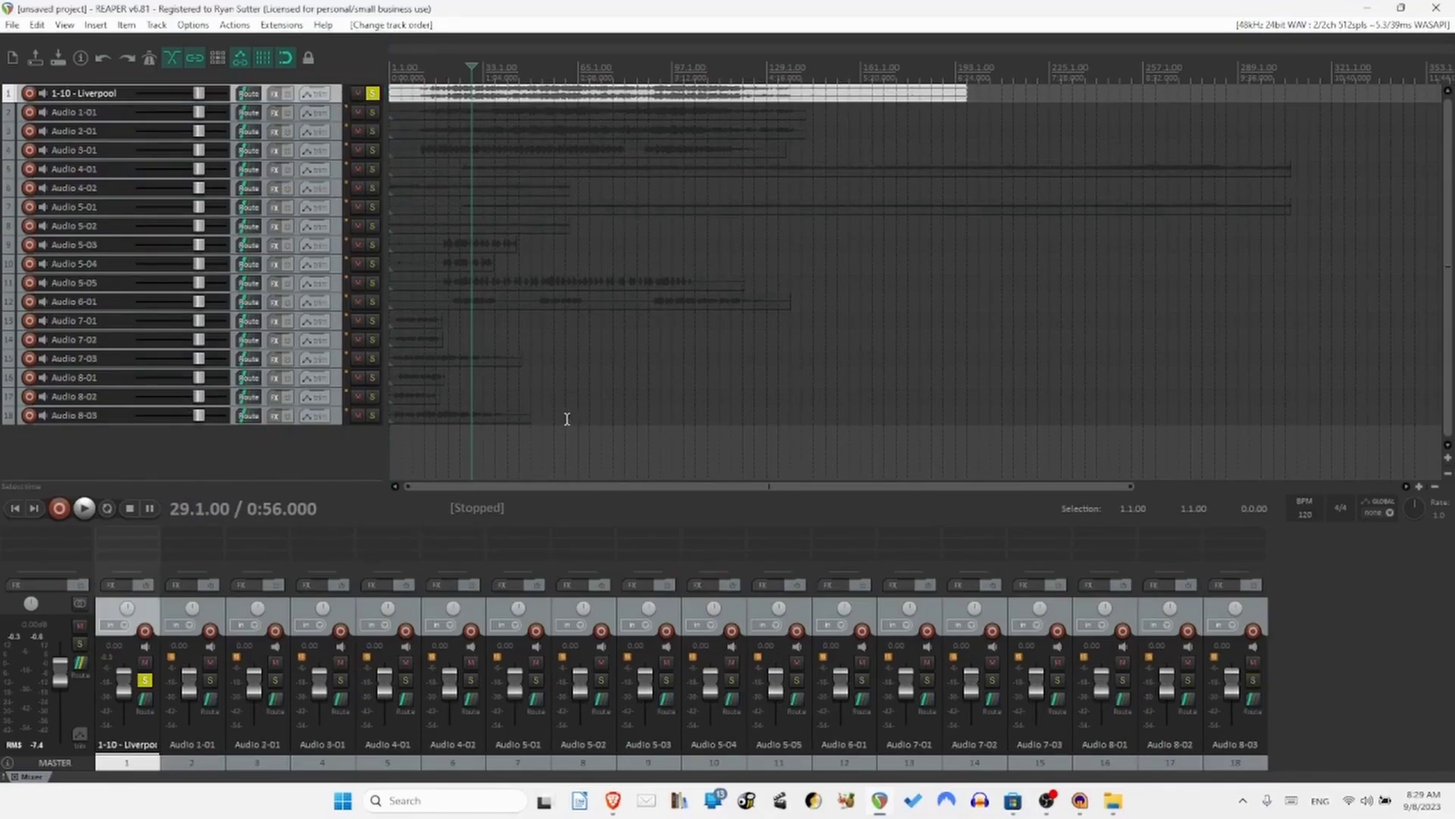
{"action": "left_click", "coordinate": [373, 93]}
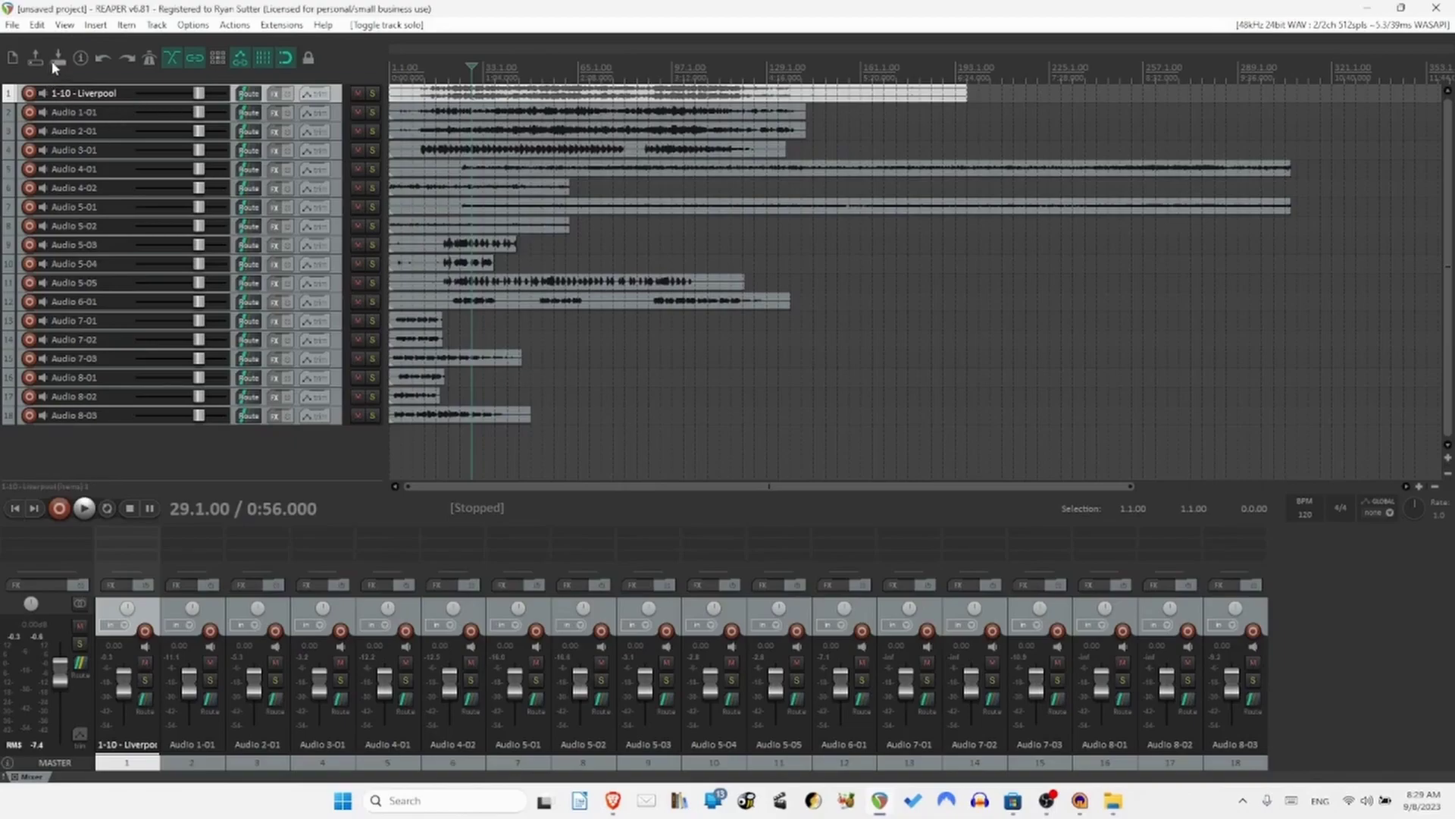
{"action": "key", "text": "ctrl+s"}
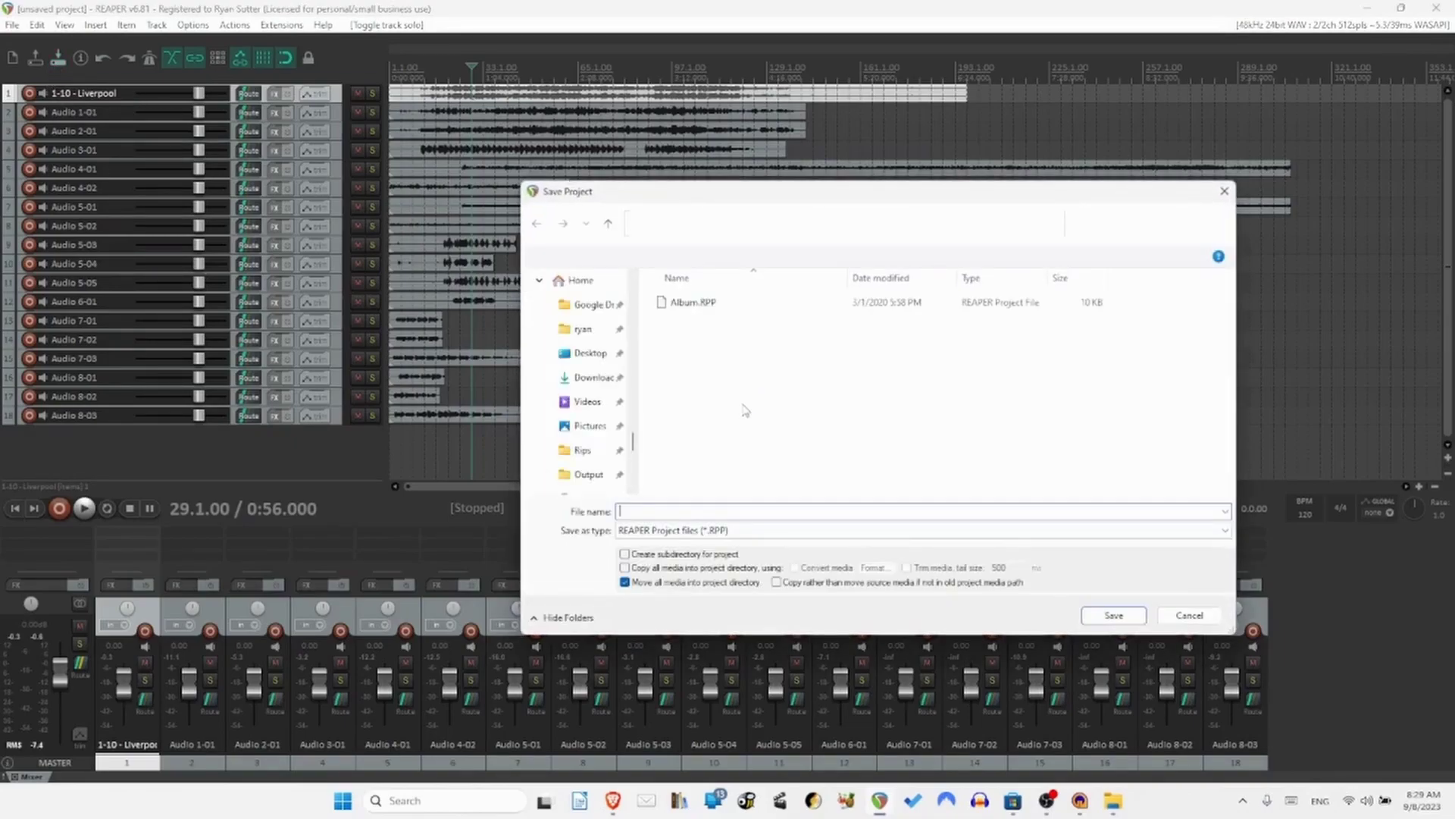
Save as Liverpool (2023 Remix - Initial Project) in 20020708 liverpool, copying all media.
{"action": "left_click", "coordinate": [679, 569]}
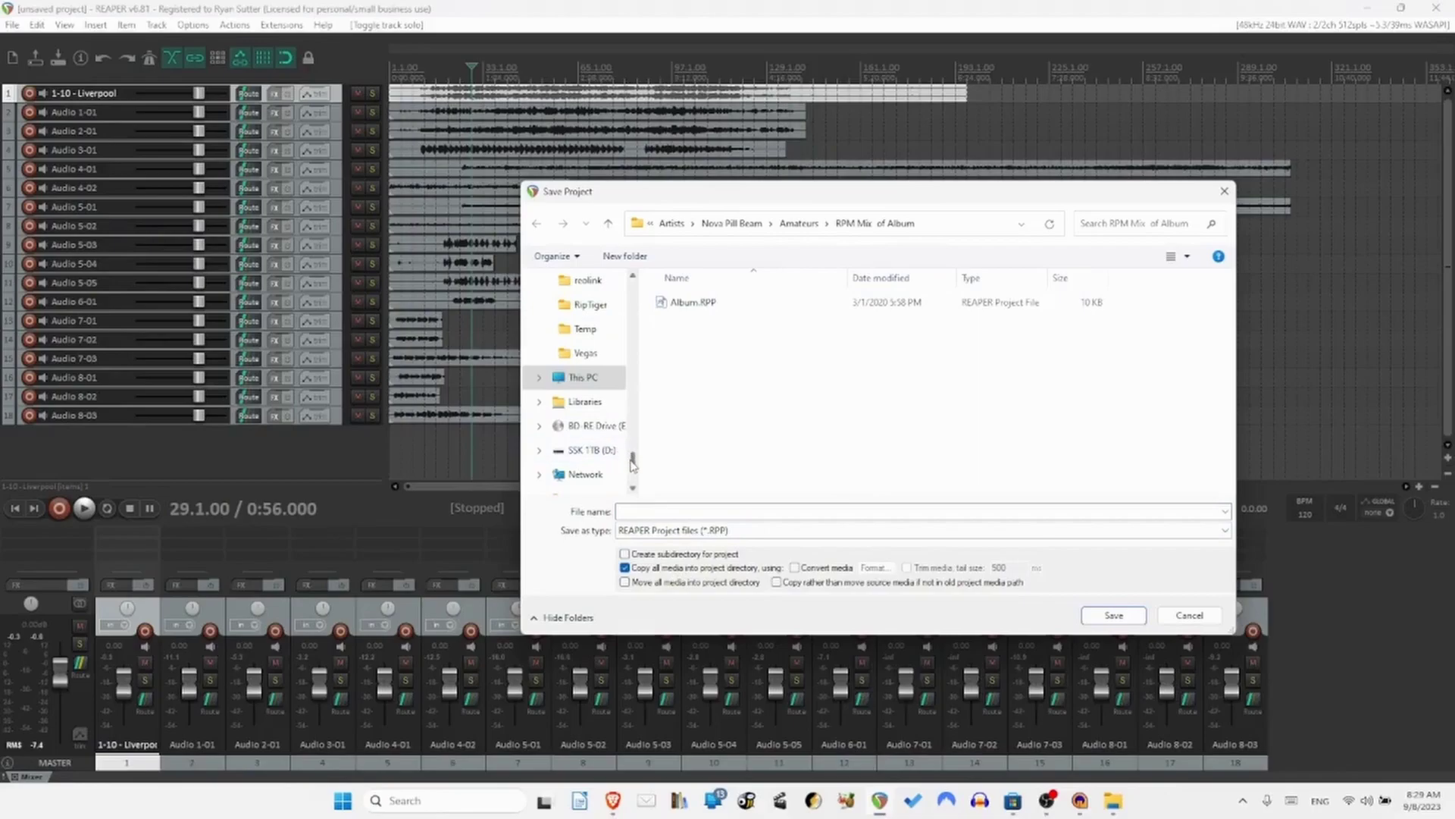
{"action": "left_click_drag", "start_coordinate": [633, 460], "coordinate": [635, 315]}
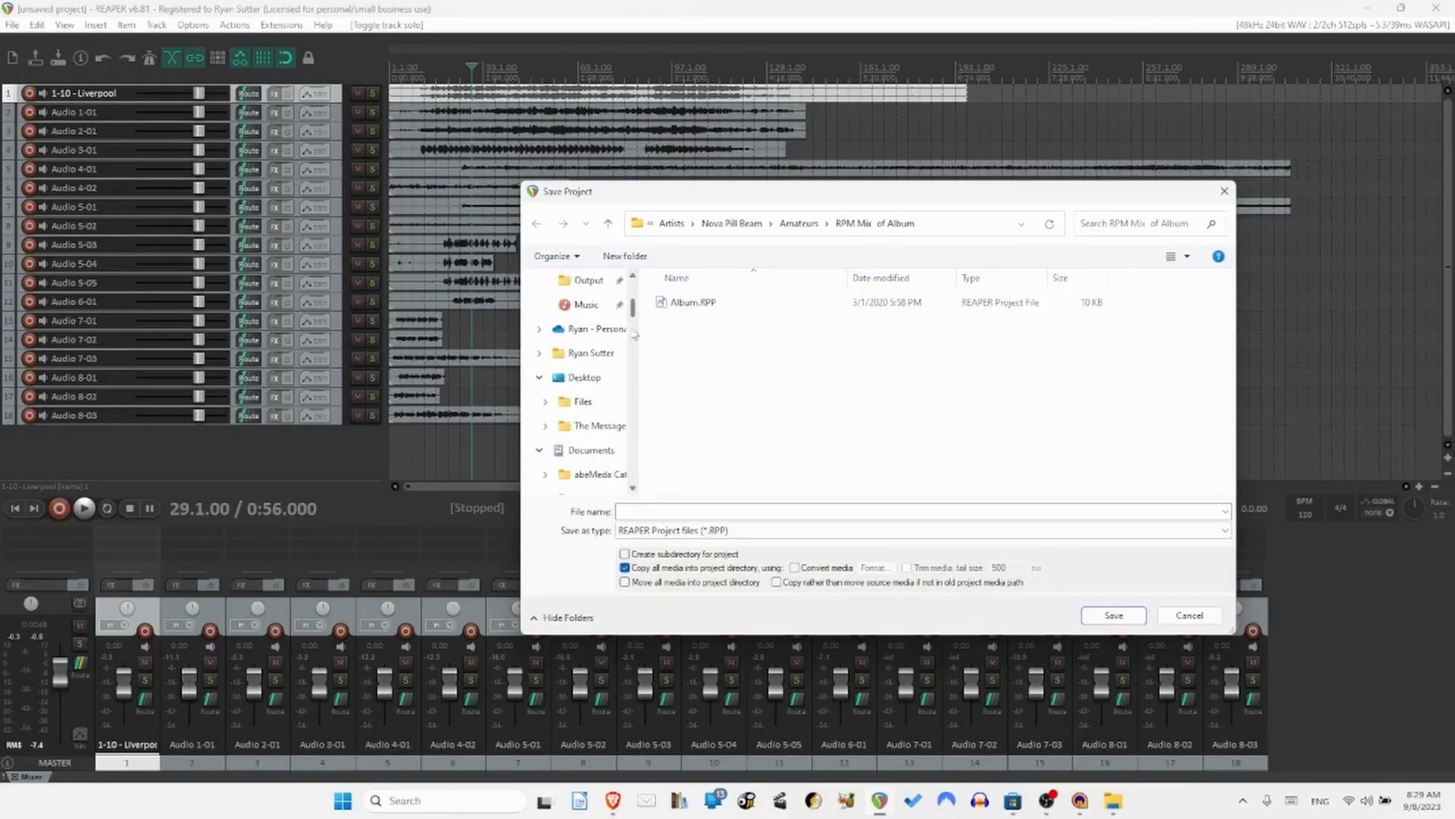
{"action": "left_click", "coordinate": [592, 426]}
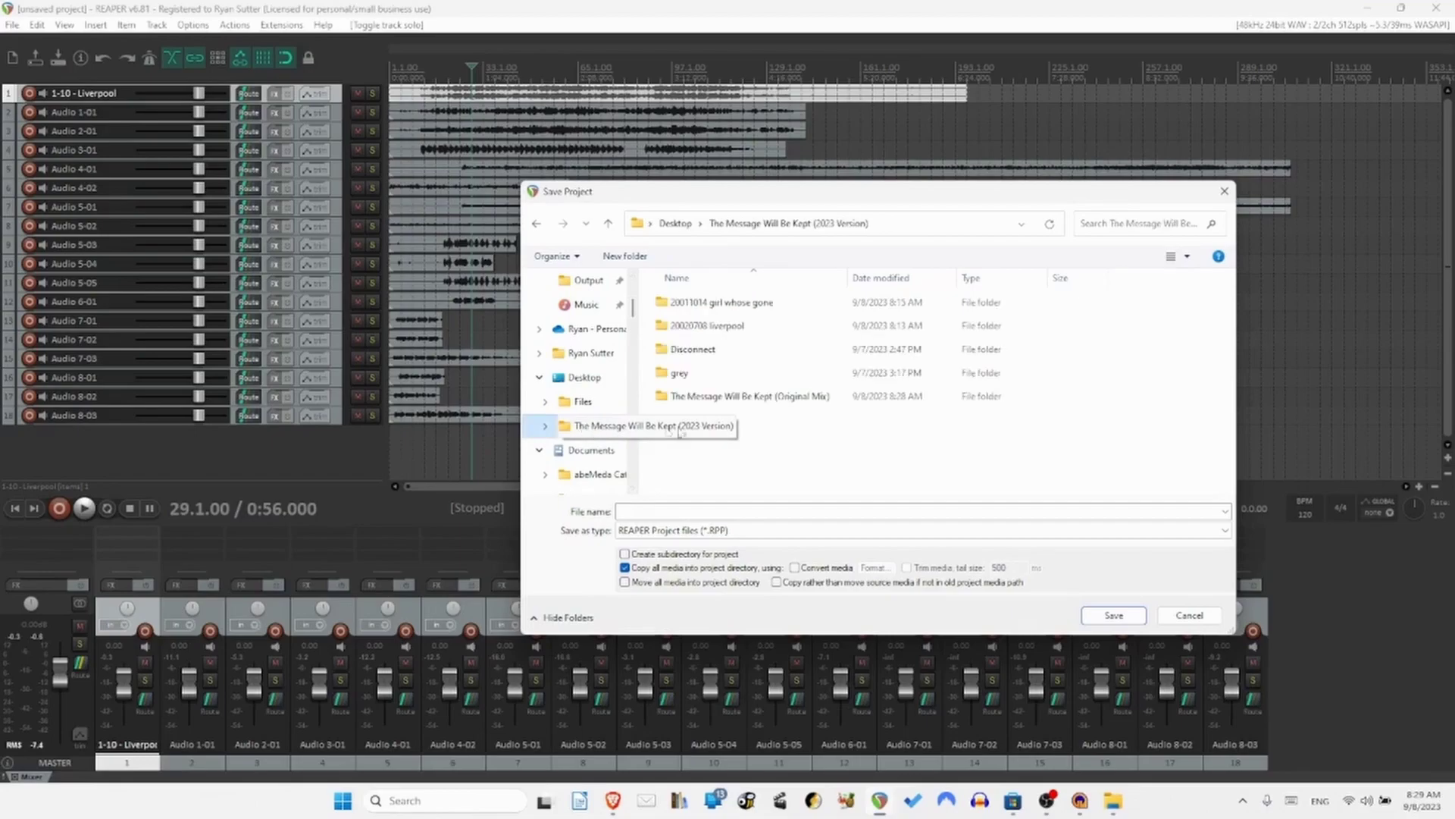
{"action": "double_click", "coordinate": [735, 331]}
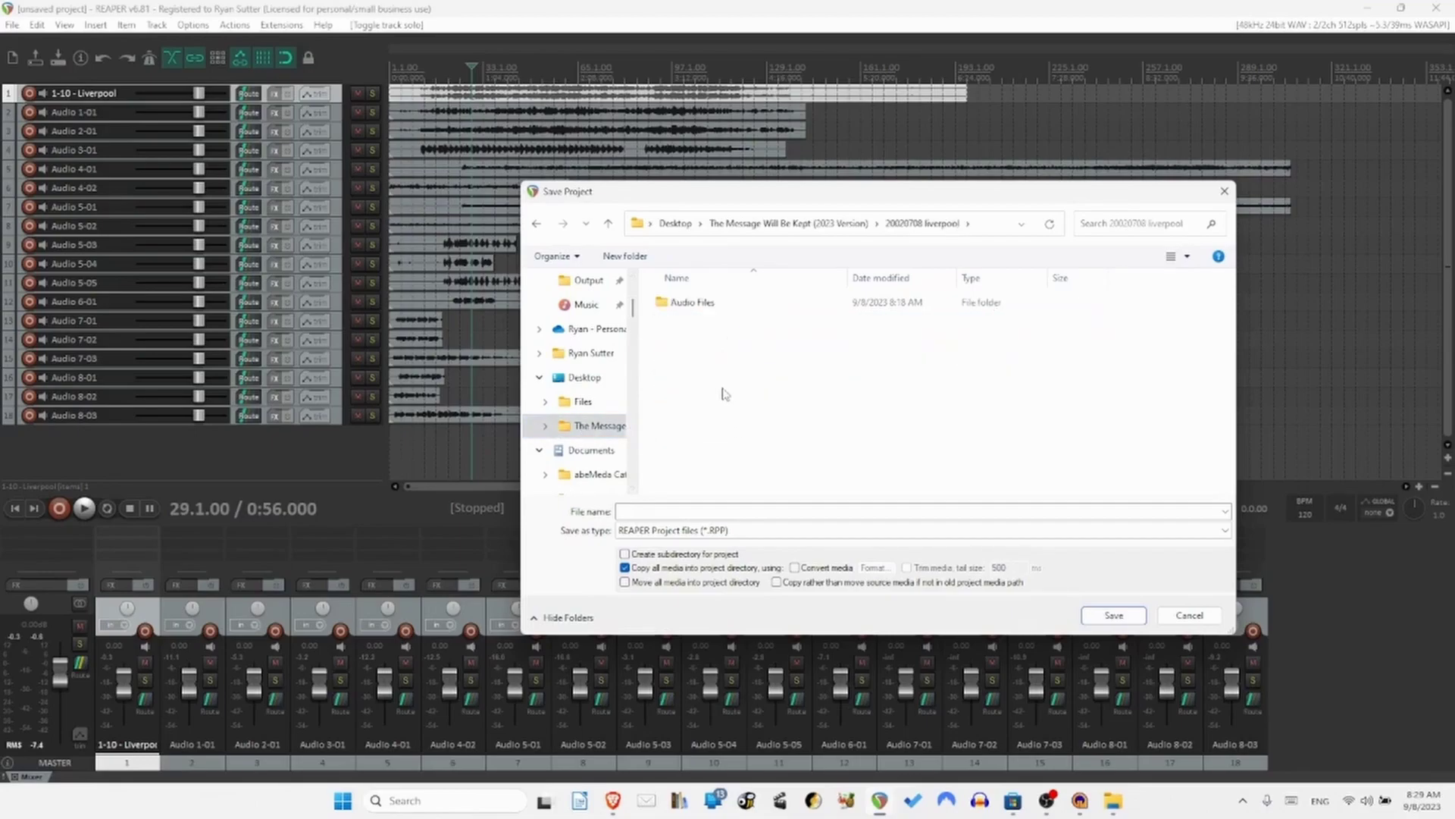
{"action": "left_click", "coordinate": [694, 510]}
{"action": "type", "text": "Liverpool (2023 Remix - Initial Project"}
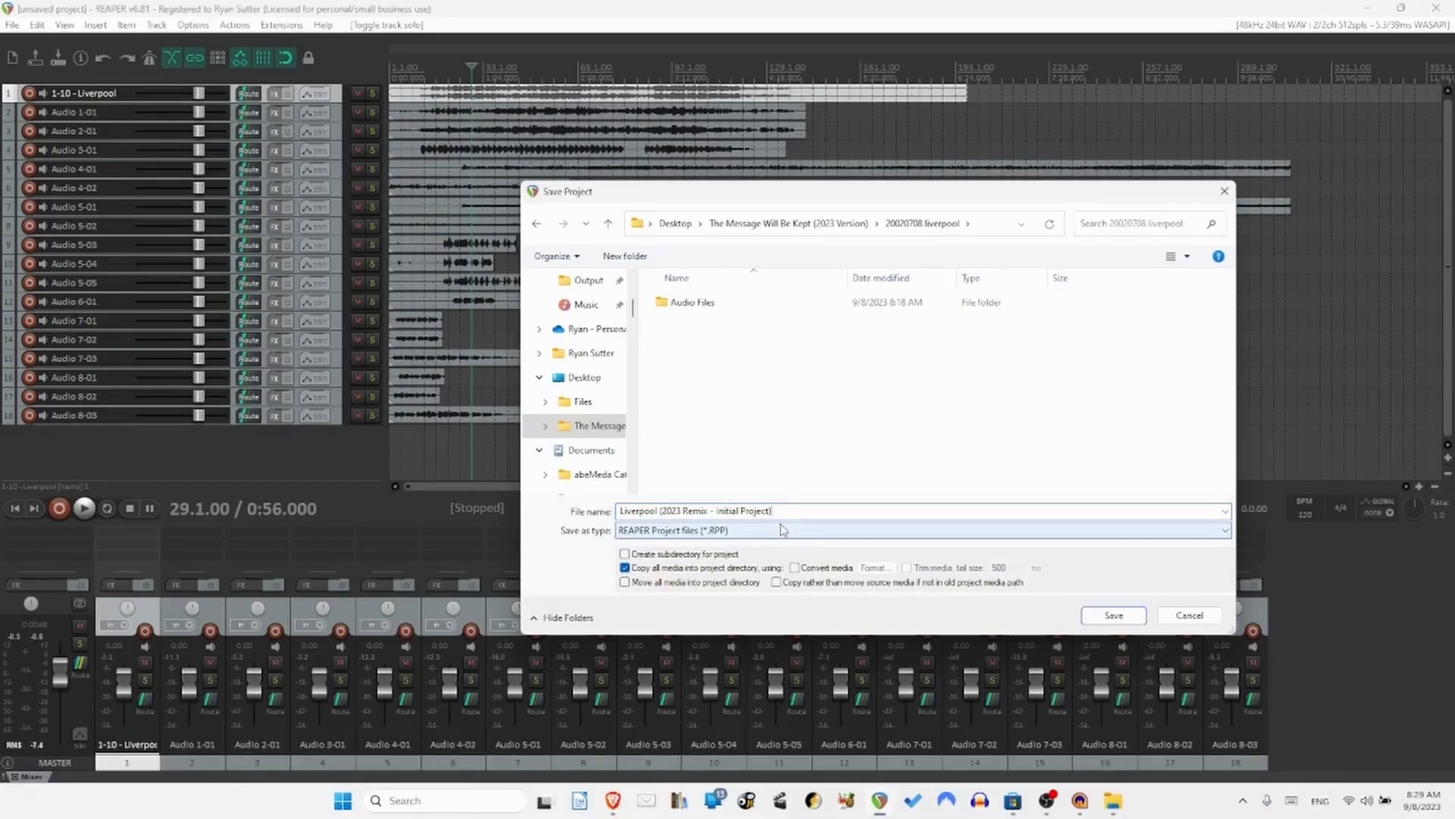
{"action": "left_click", "coordinate": [1114, 614]}
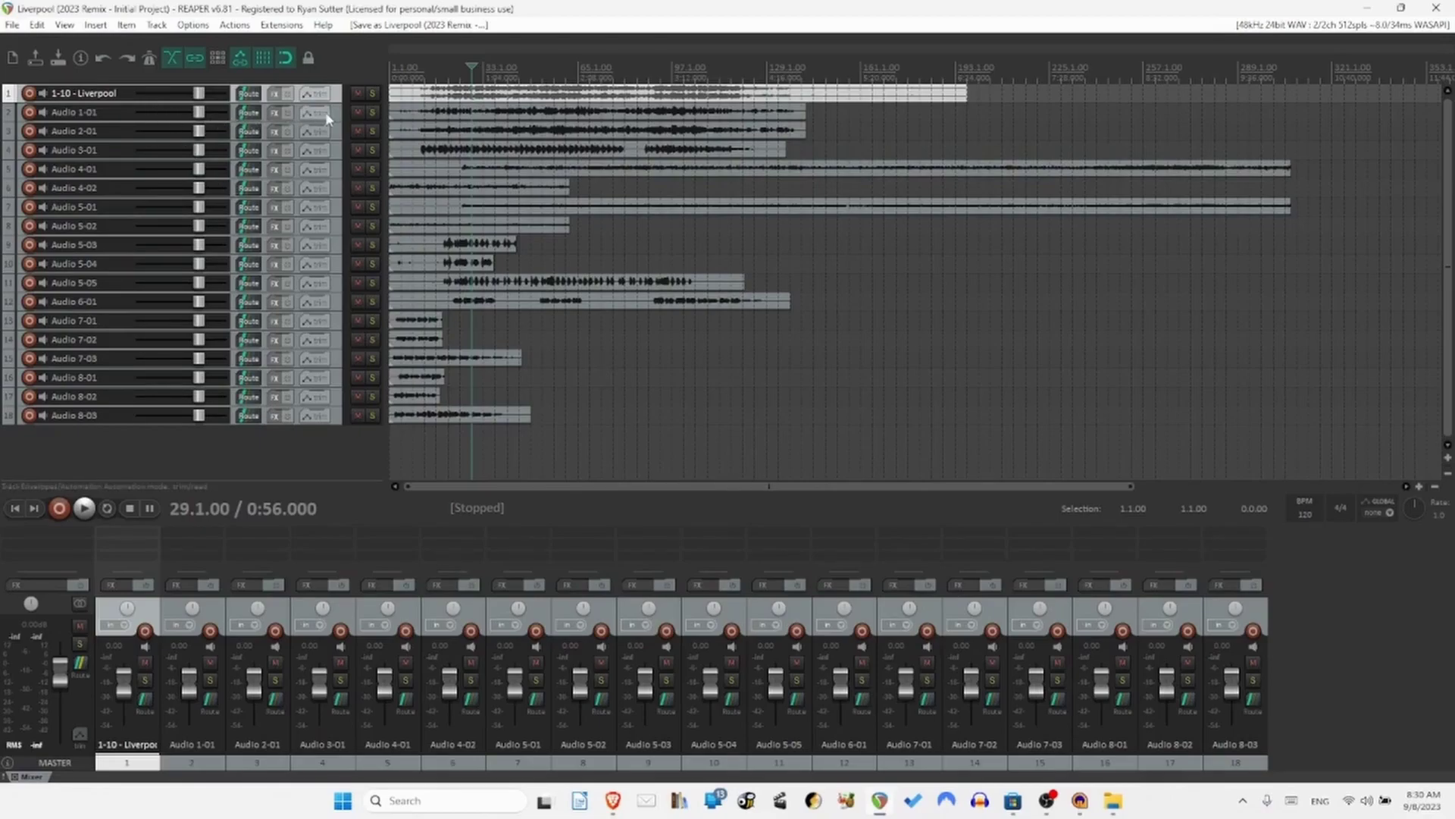
Solo Audio 1-01, 2-01, 3-01 and 6-01, mute the reference, and play from 28.2.00.
{"action": "left_click", "coordinate": [373, 111]}
{"action": "left_click", "coordinate": [374, 130]}
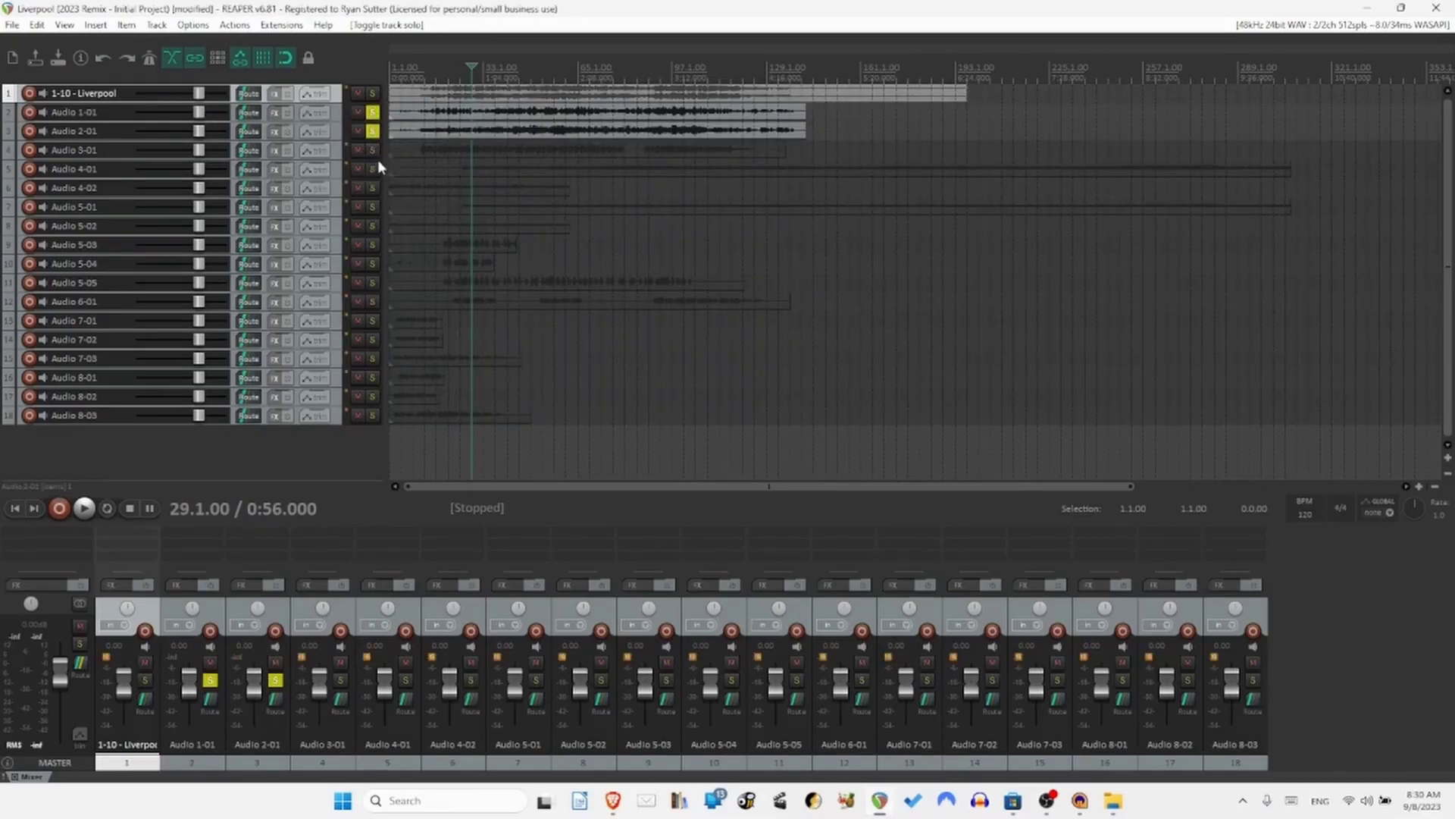
{"action": "left_click", "coordinate": [372, 149]}
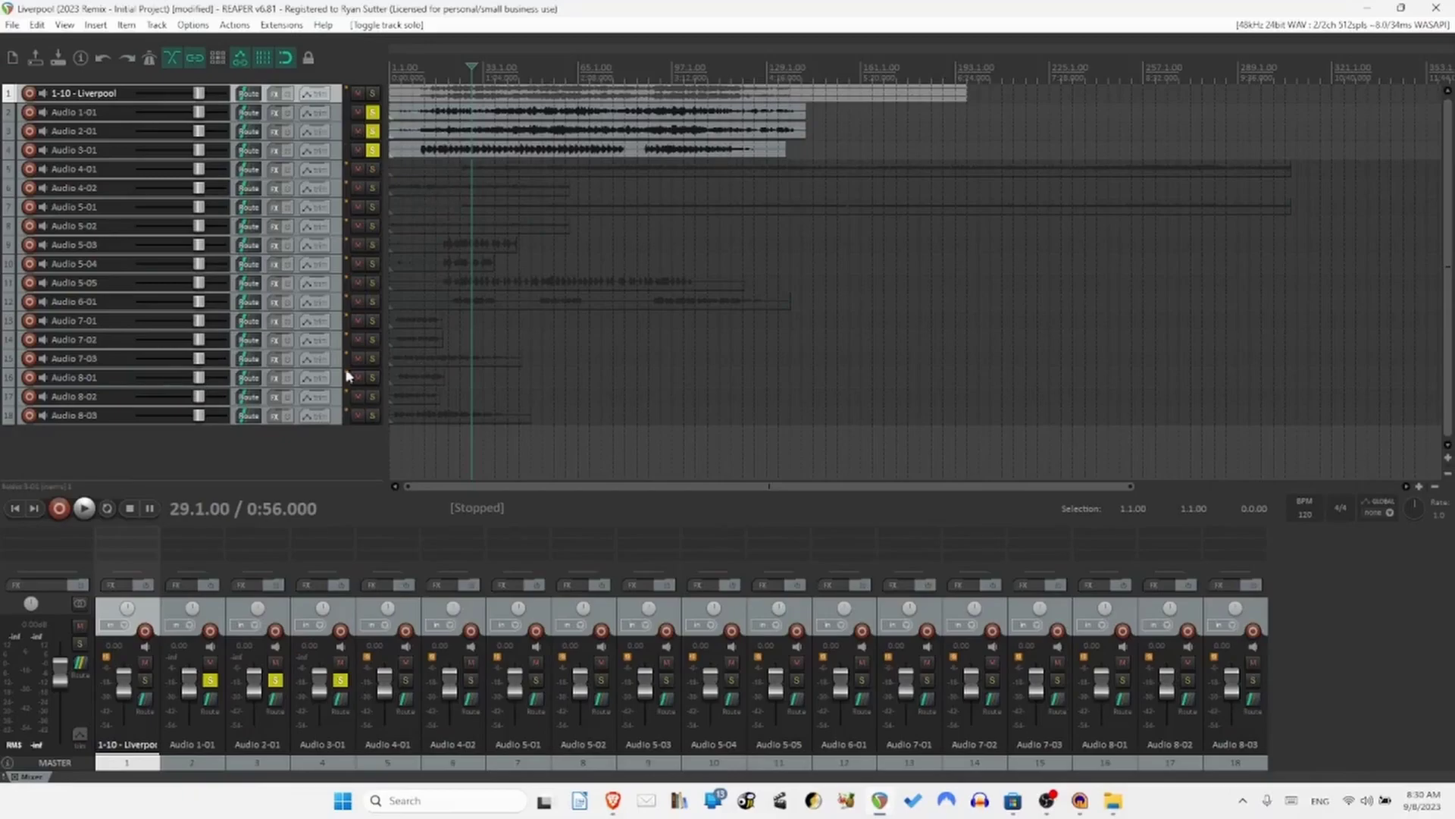
{"action": "left_click", "coordinate": [371, 302]}
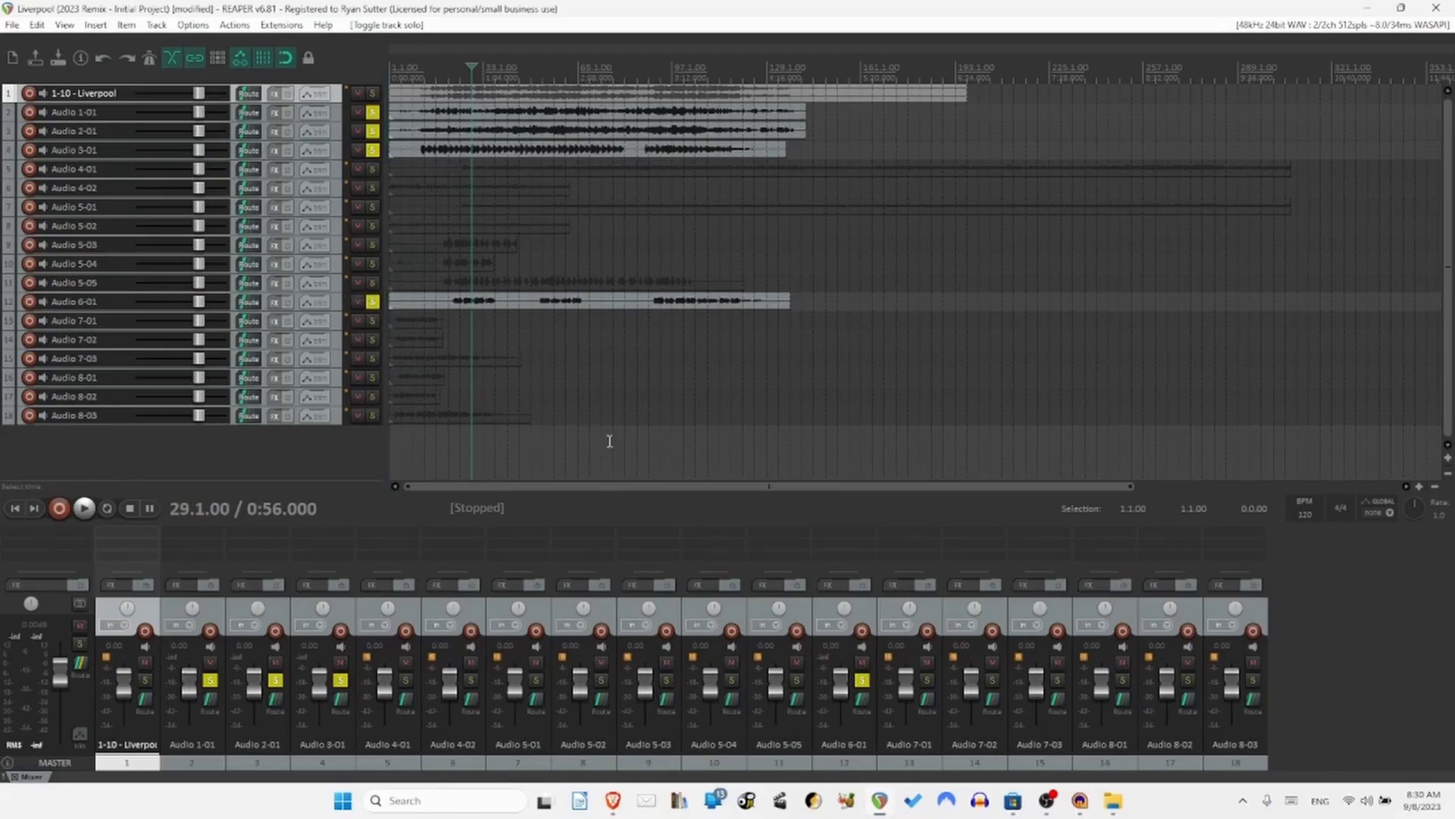
{"action": "left_click", "coordinate": [358, 94]}
{"action": "left_click_drag", "start_coordinate": [471, 68], "coordinate": [469, 68]}
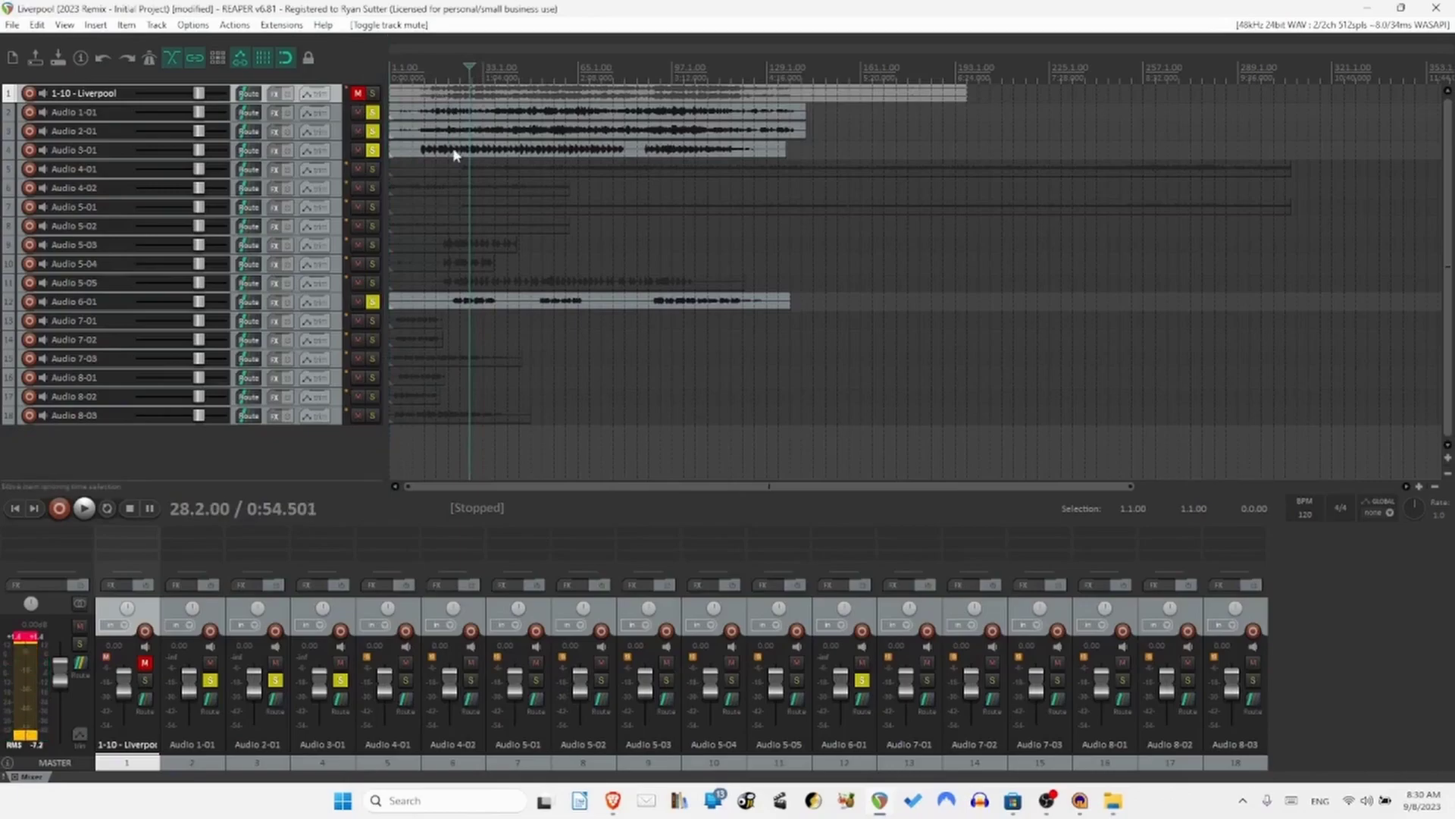
{"action": "key", "text": "space"}
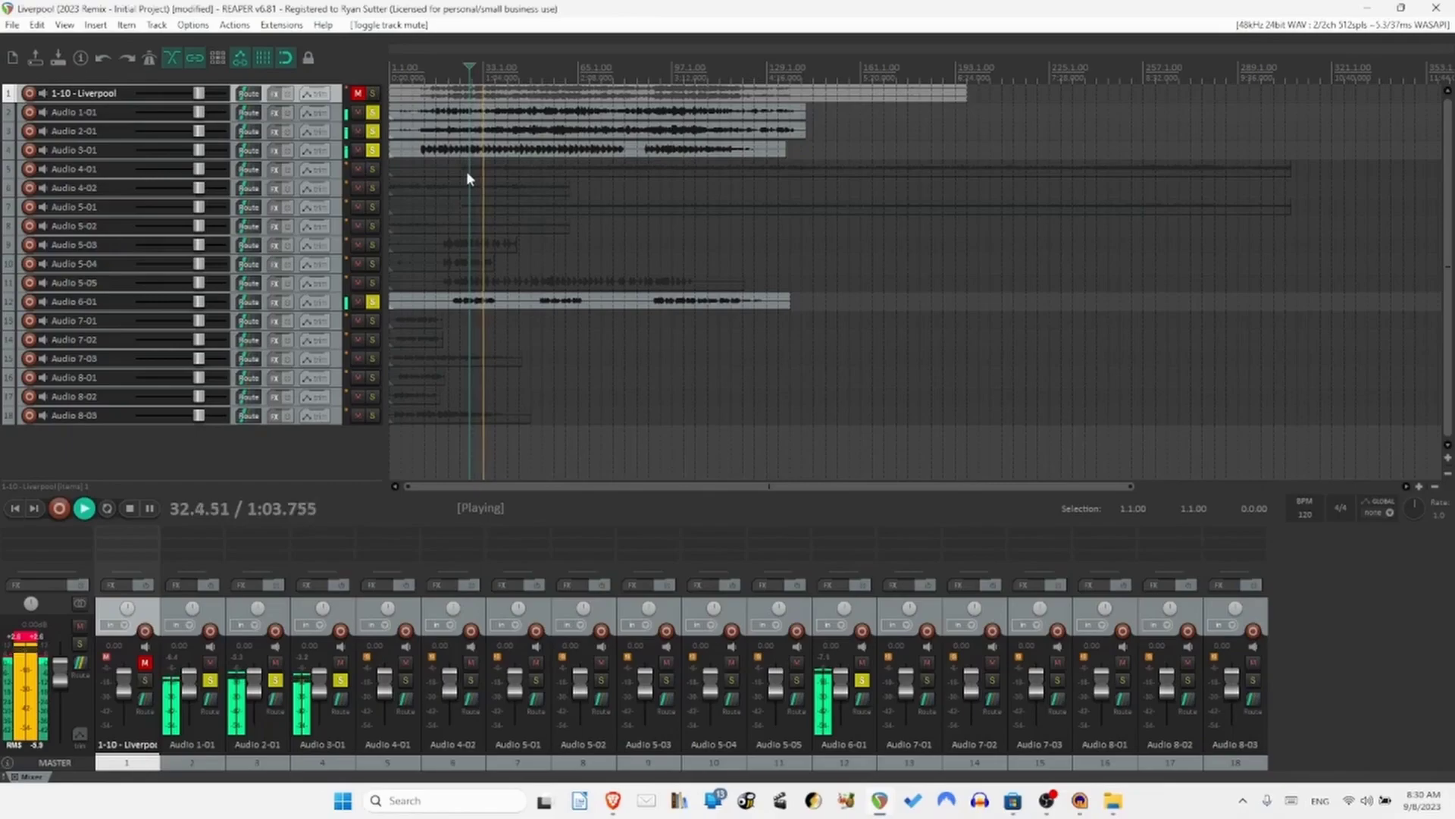
{"action": "key", "text": "space"}
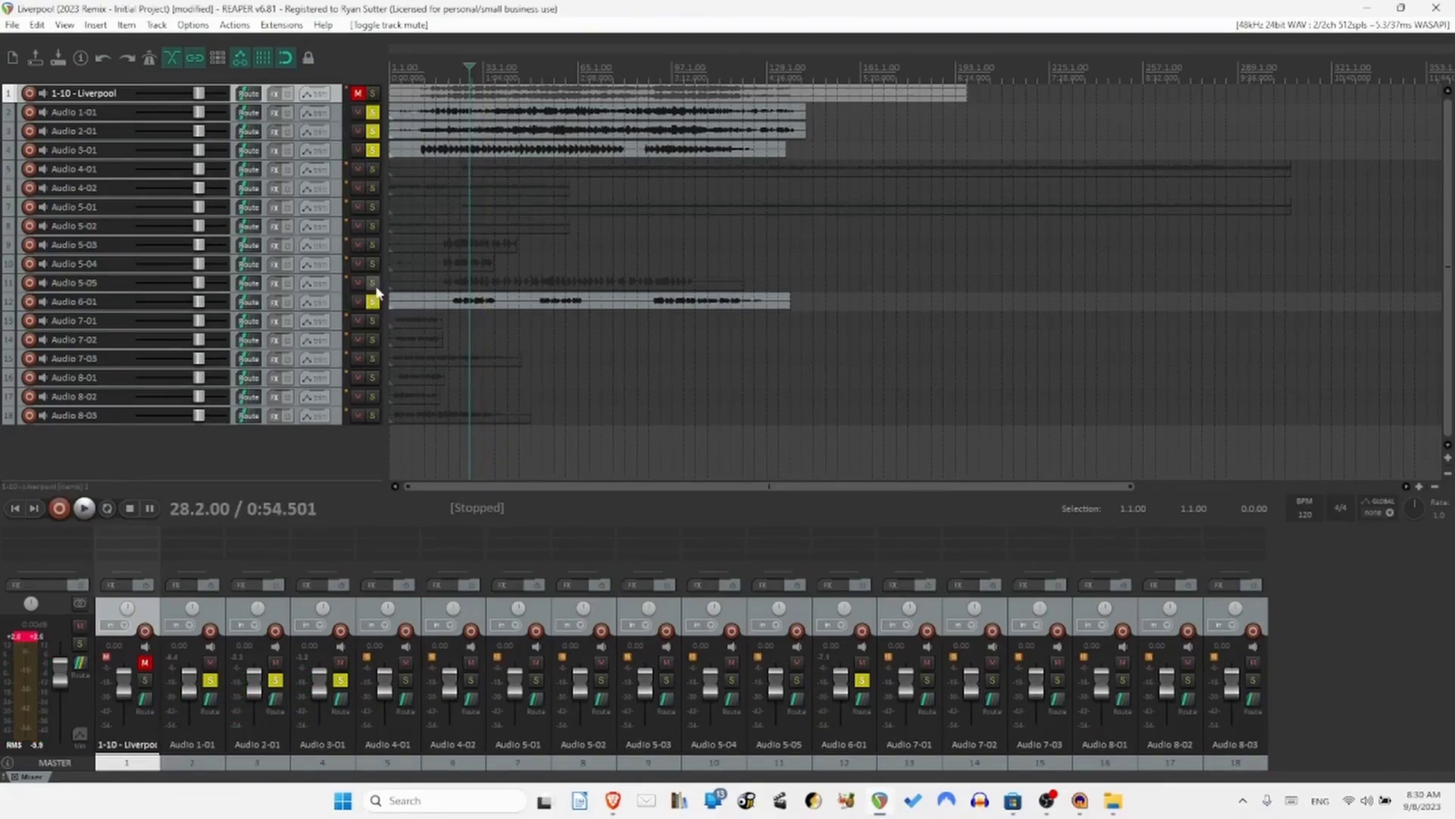
Solo Audio 5-05 as well, audition it, and move it up to fifth position.
{"action": "left_click", "coordinate": [375, 288]}
{"action": "key", "text": "space"}
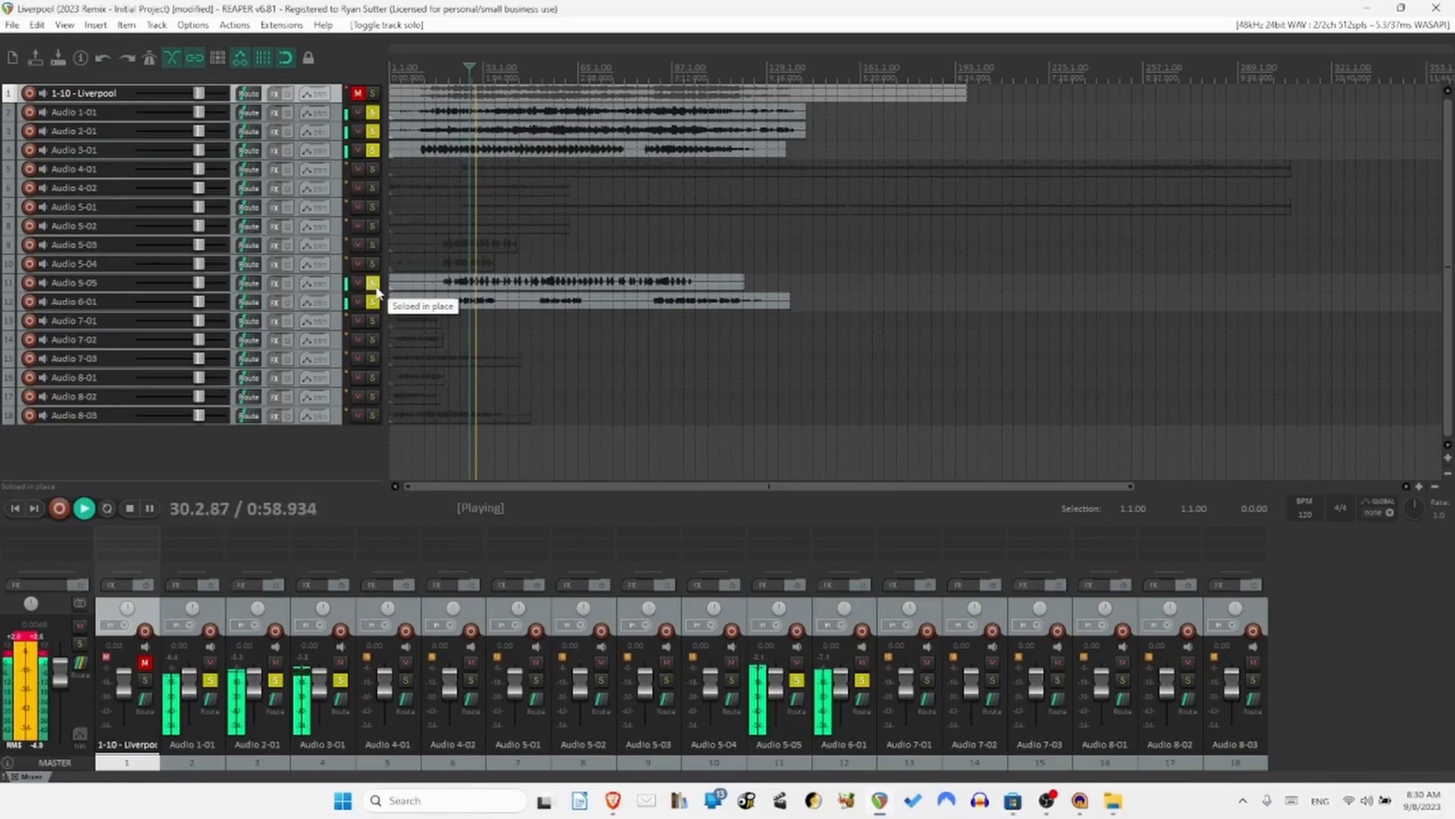
{"action": "key", "text": "space"}
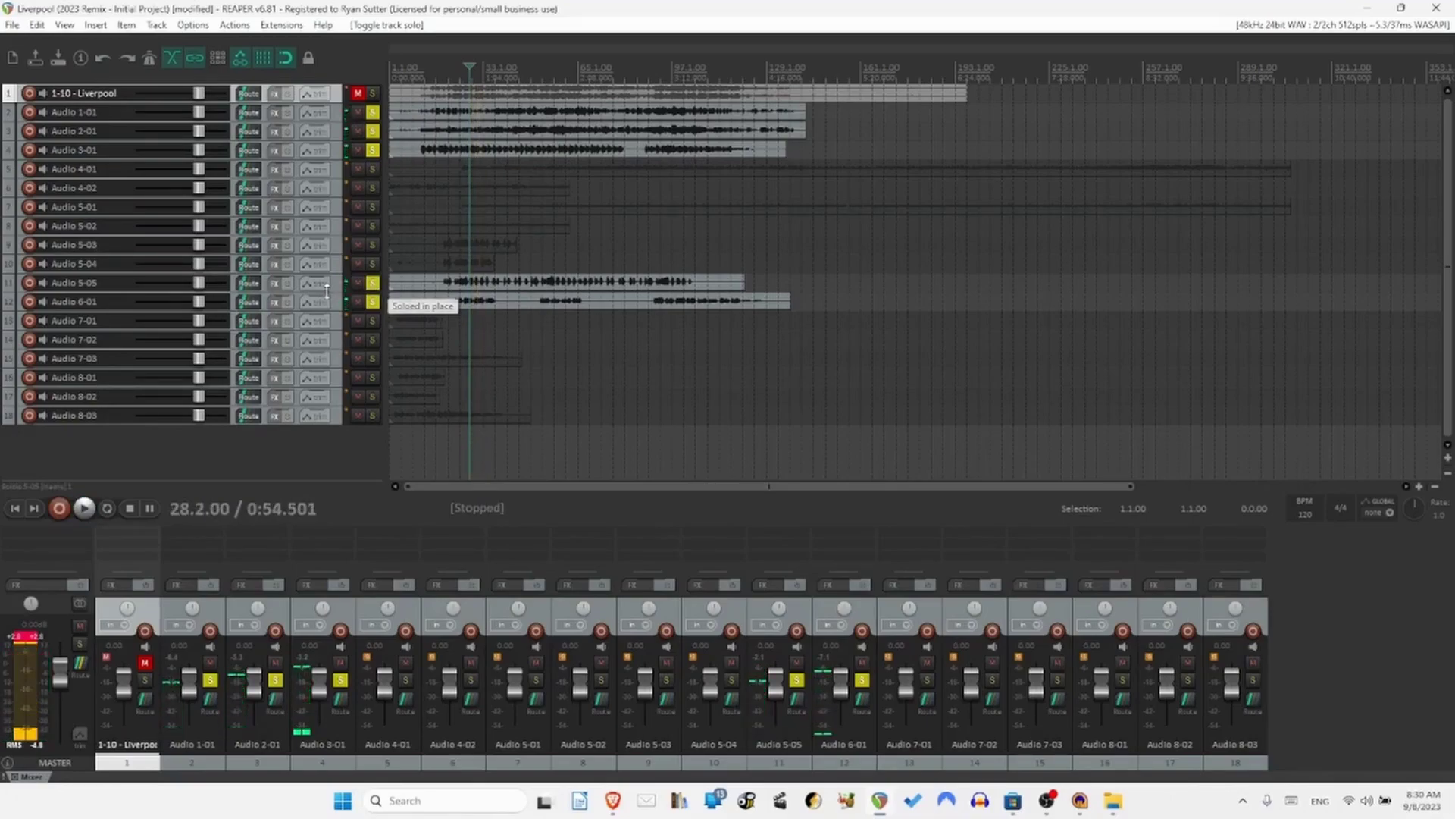
{"action": "left_click_drag", "start_coordinate": [337, 290], "coordinate": [342, 162]}
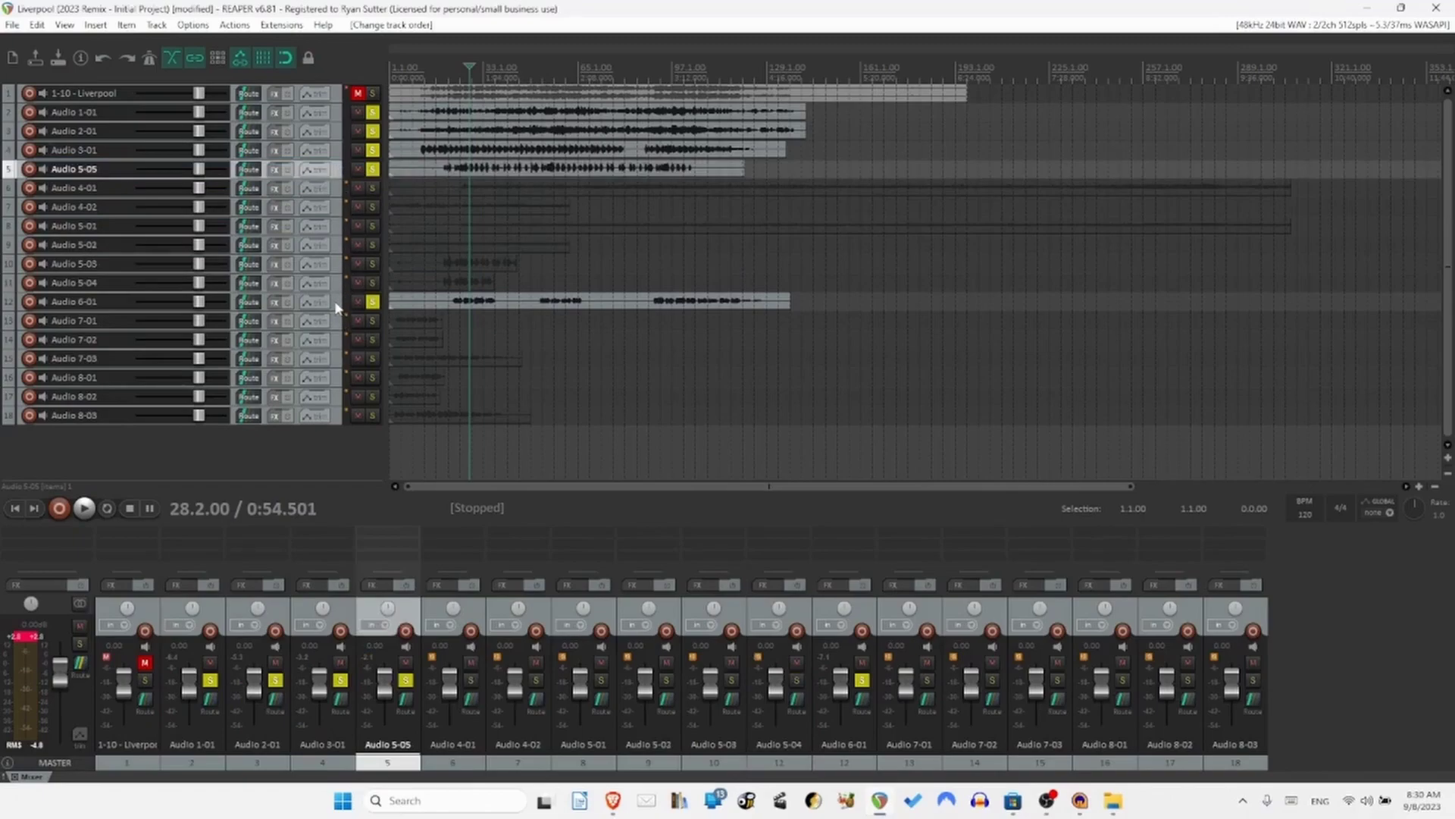
Move Audio 6-01 up to sixth position, save the project, and close REAPER.
{"action": "left_click_drag", "start_coordinate": [336, 307], "coordinate": [341, 184]}
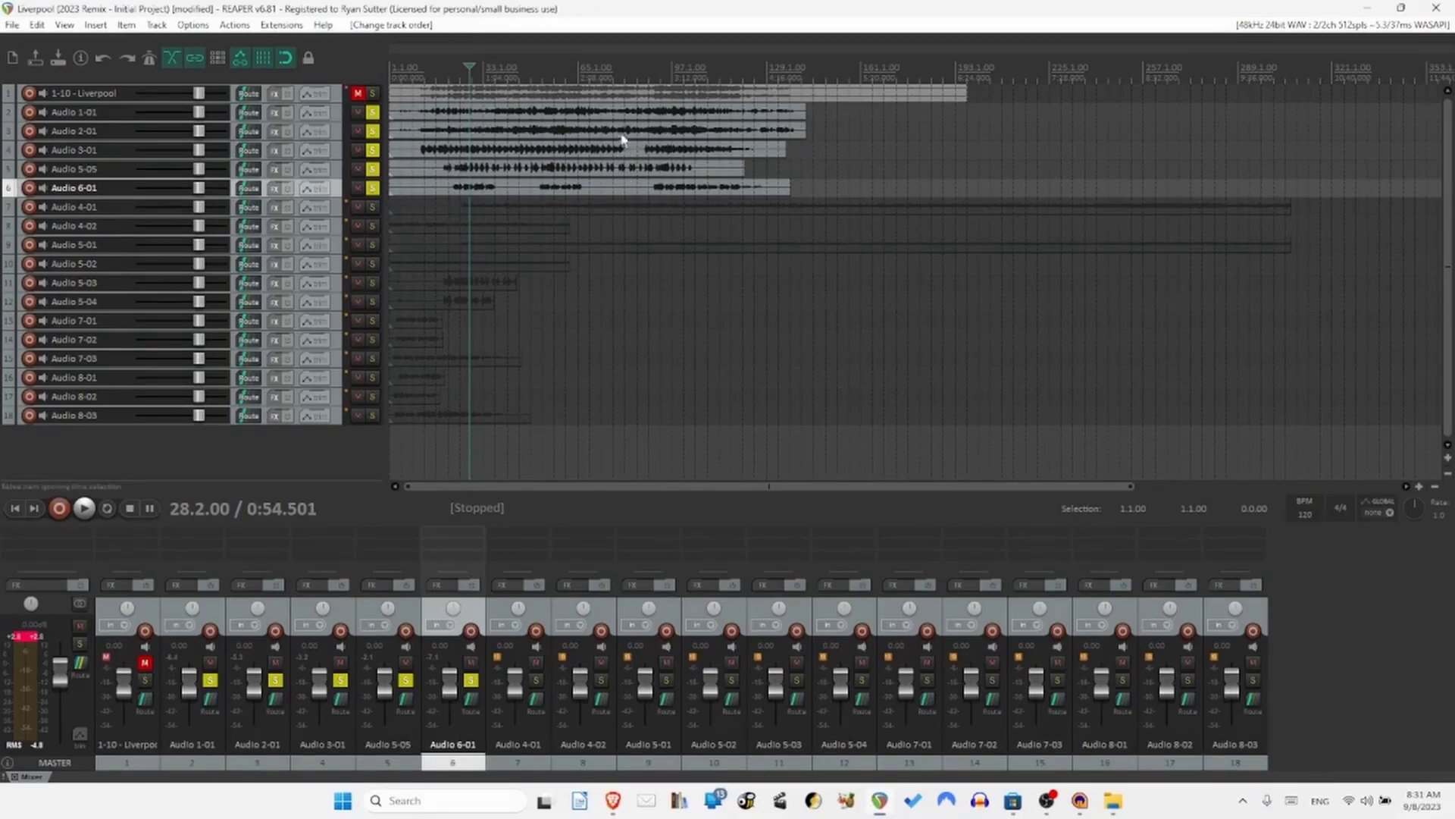
{"action": "left_click", "coordinate": [398, 114]}
{"action": "left_click", "coordinate": [398, 191], "text": "shift"}
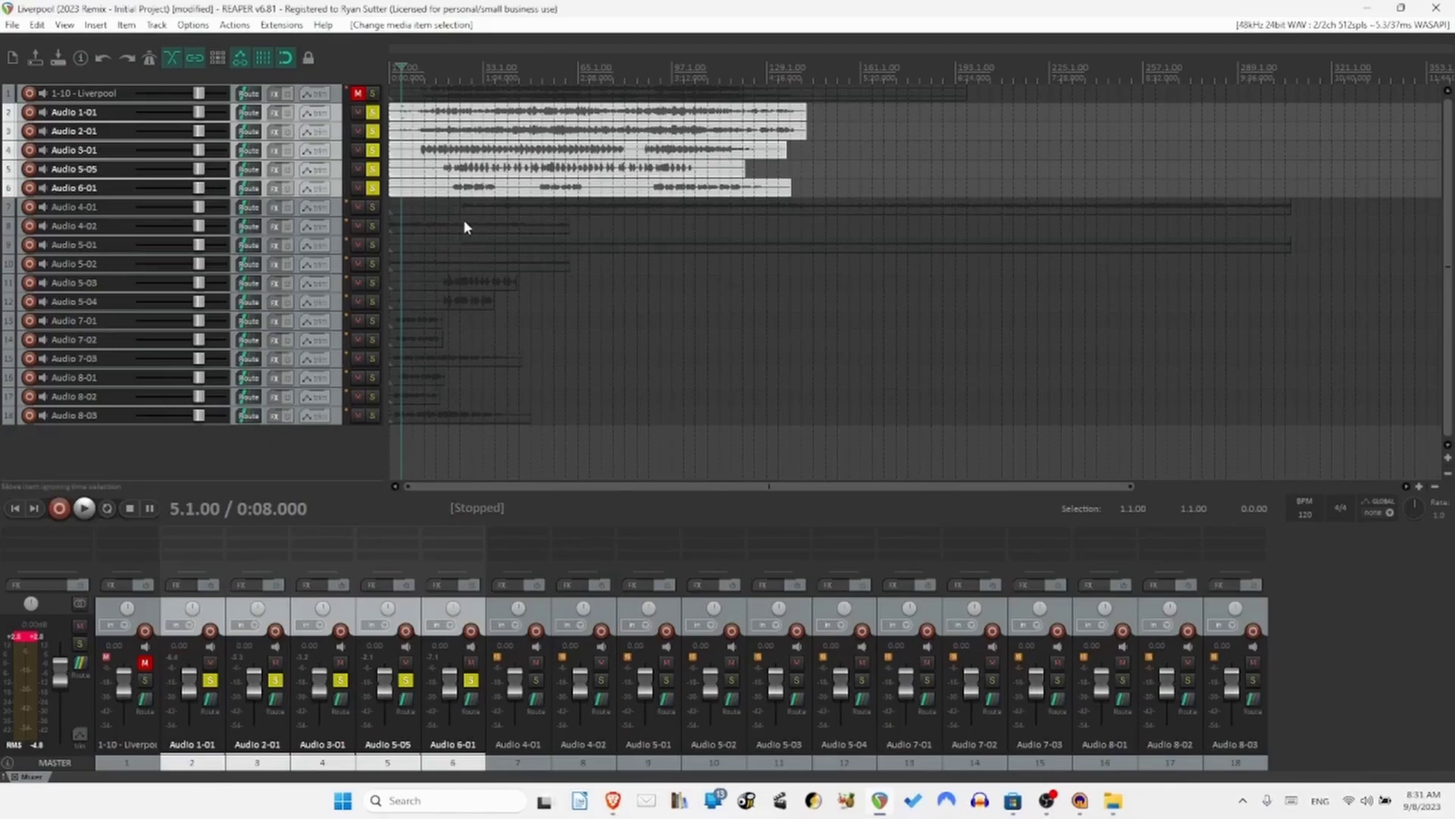
{"action": "left_click", "coordinate": [623, 340]}
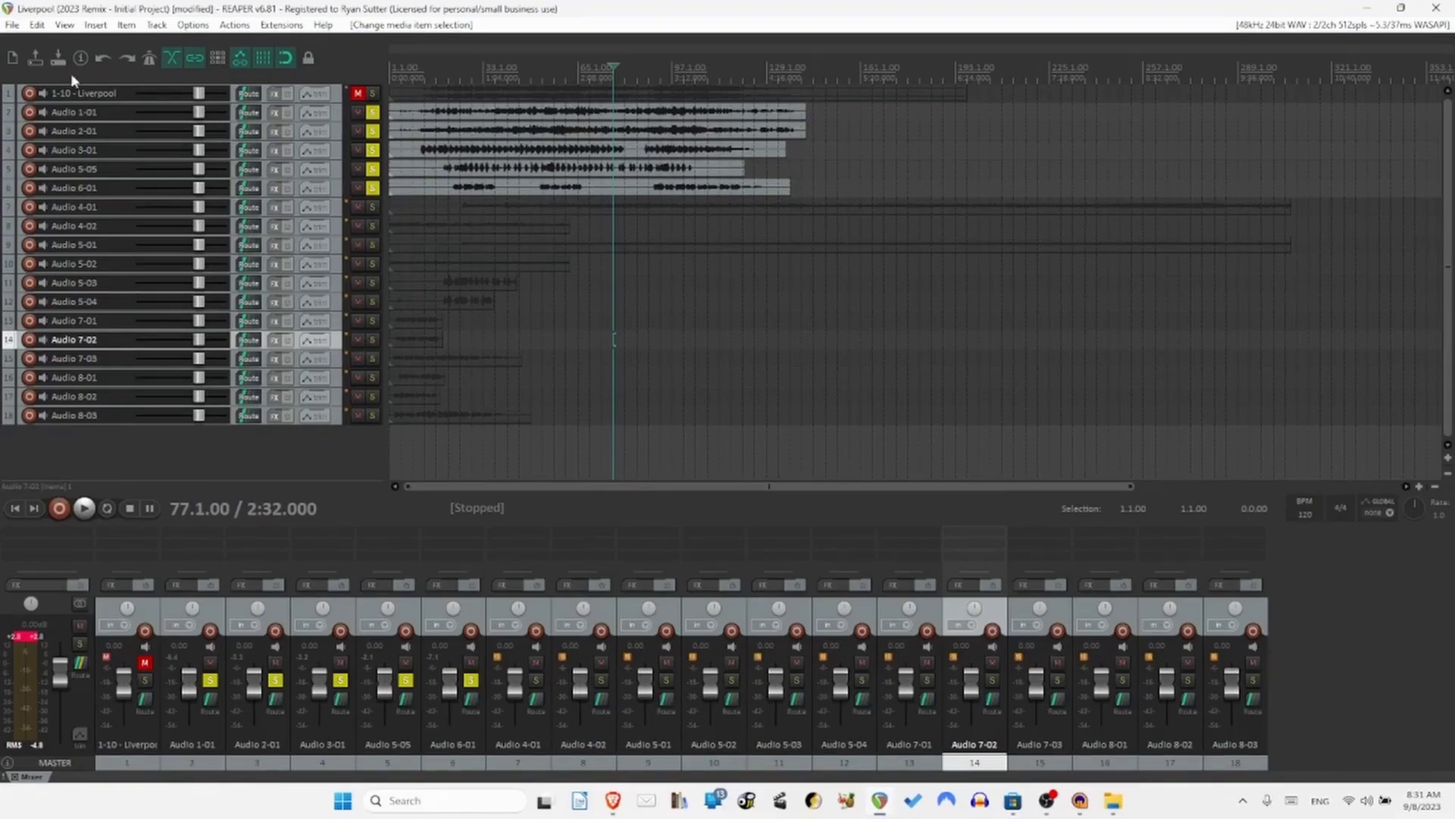
{"action": "key", "text": "ctrl+s"}
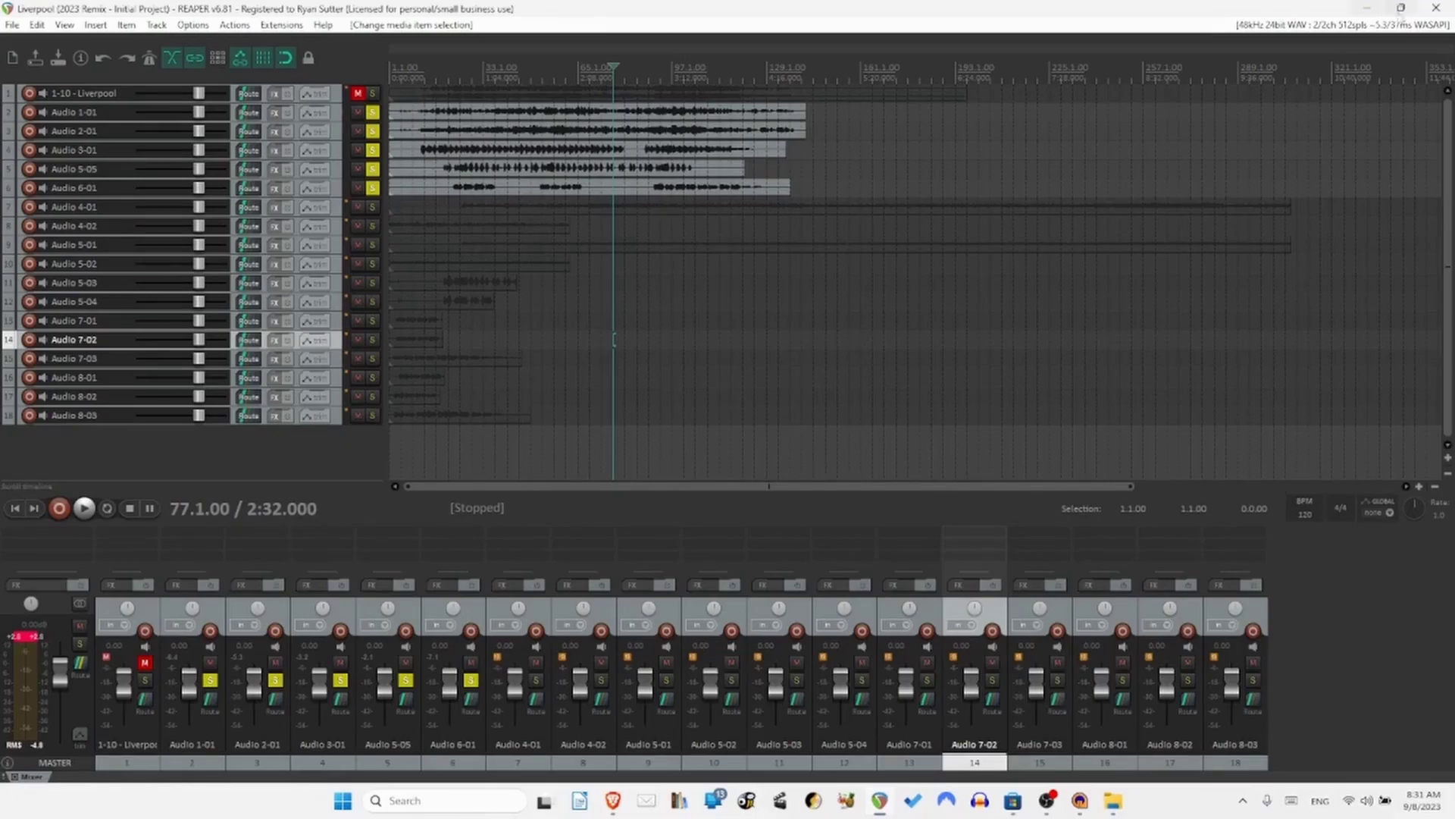
{"action": "left_click", "coordinate": [1434, 9]}
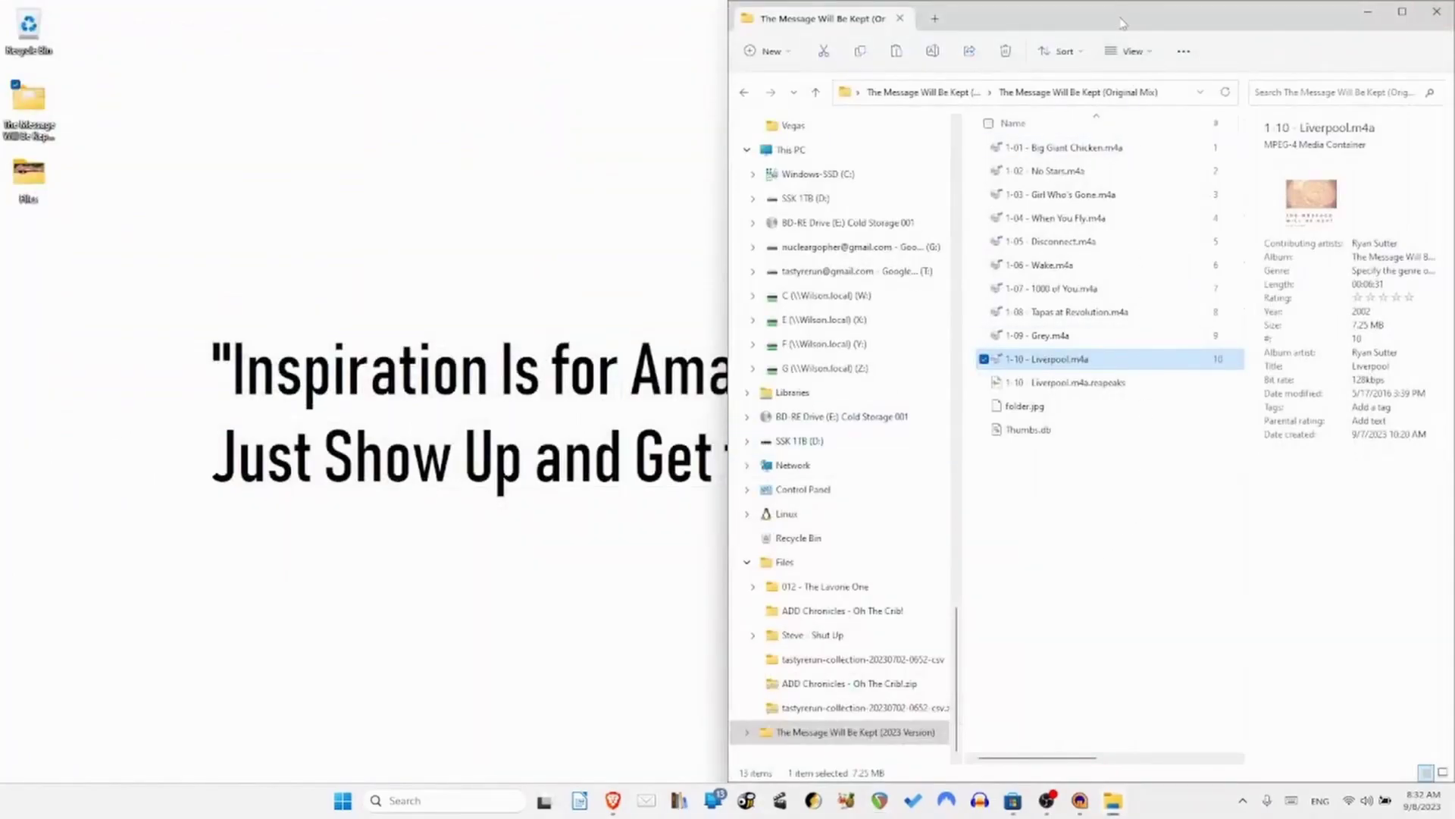
Maximize Explorer and copy the 20020708 liverpool folder from The Message Will Be Kept (2023 Version).
{"action": "double_click", "coordinate": [1122, 23]}
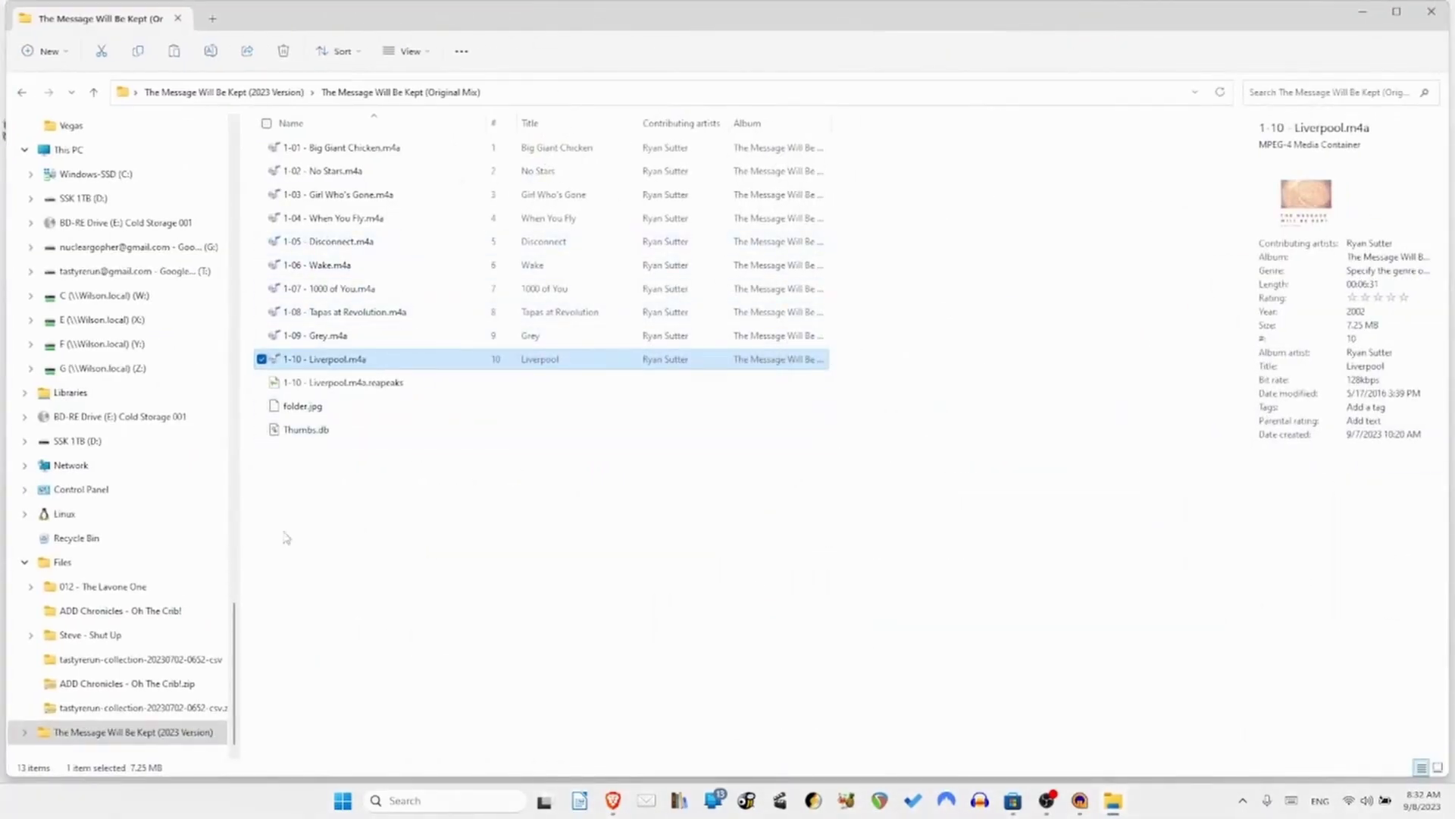
{"action": "scroll", "coordinate": [236, 156], "scroll_direction": "up", "scroll_amount": 15}
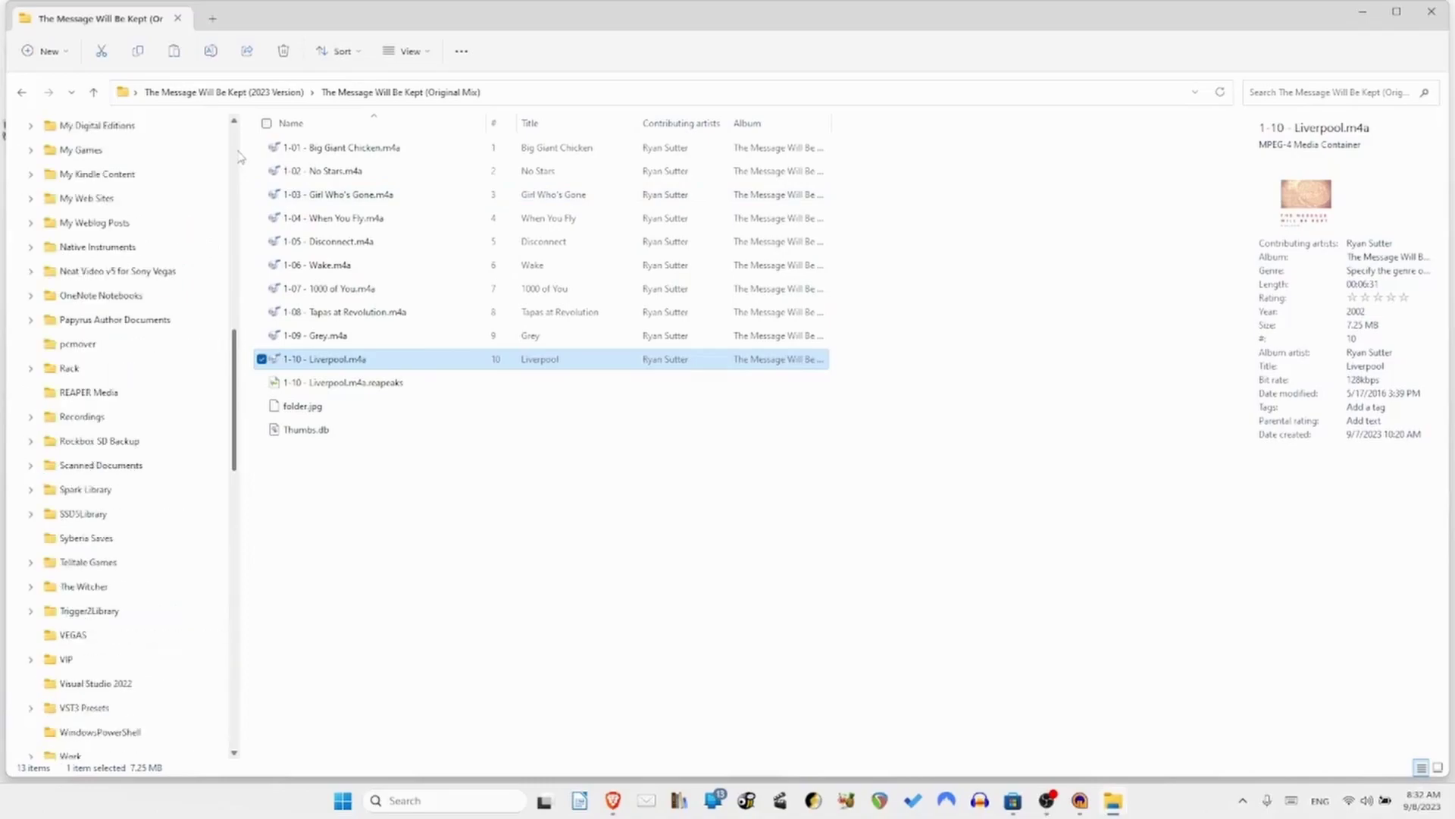
{"action": "scroll", "coordinate": [241, 157], "scroll_direction": "up", "scroll_amount": 15}
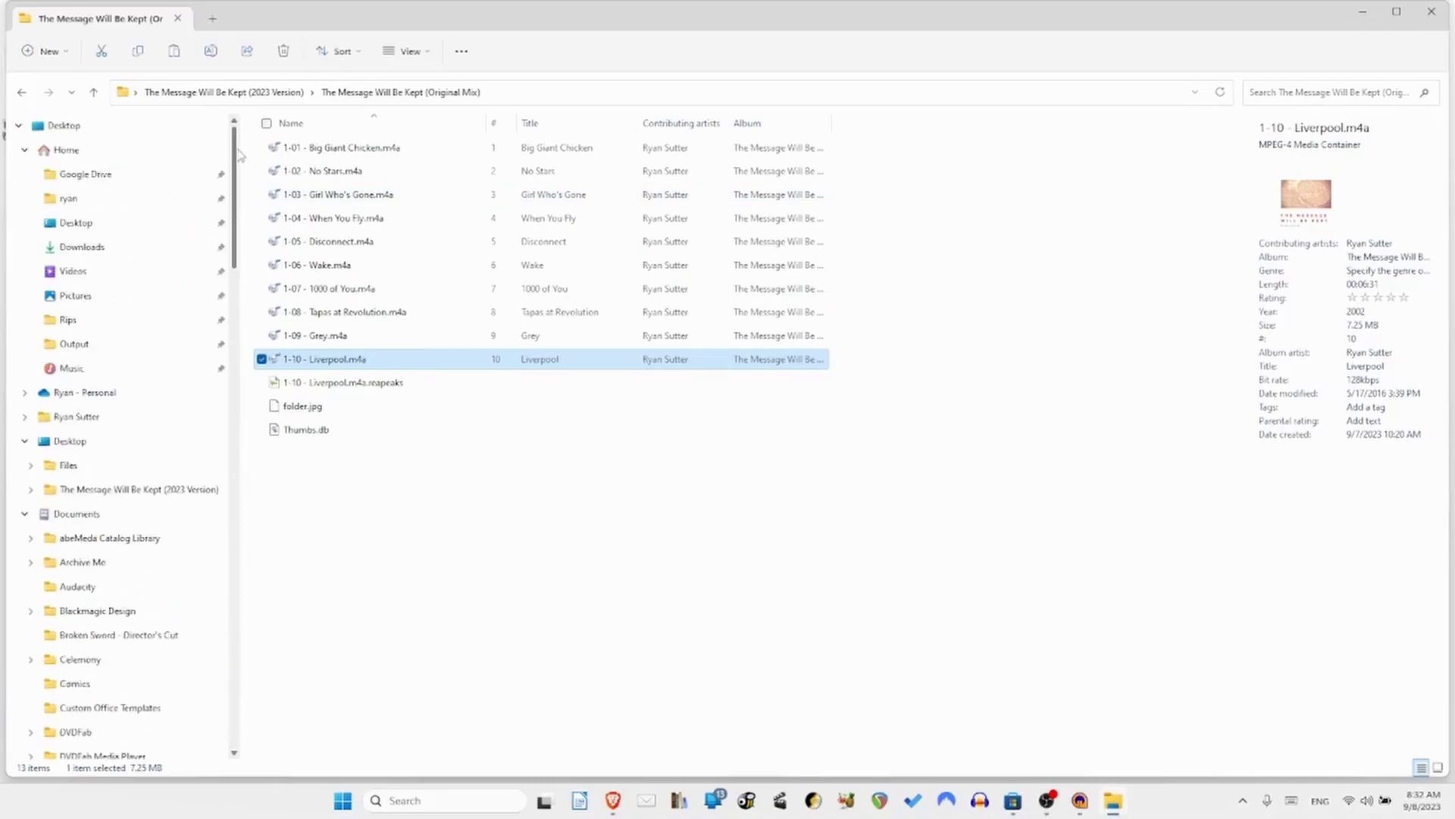
{"action": "left_click", "coordinate": [191, 490]}
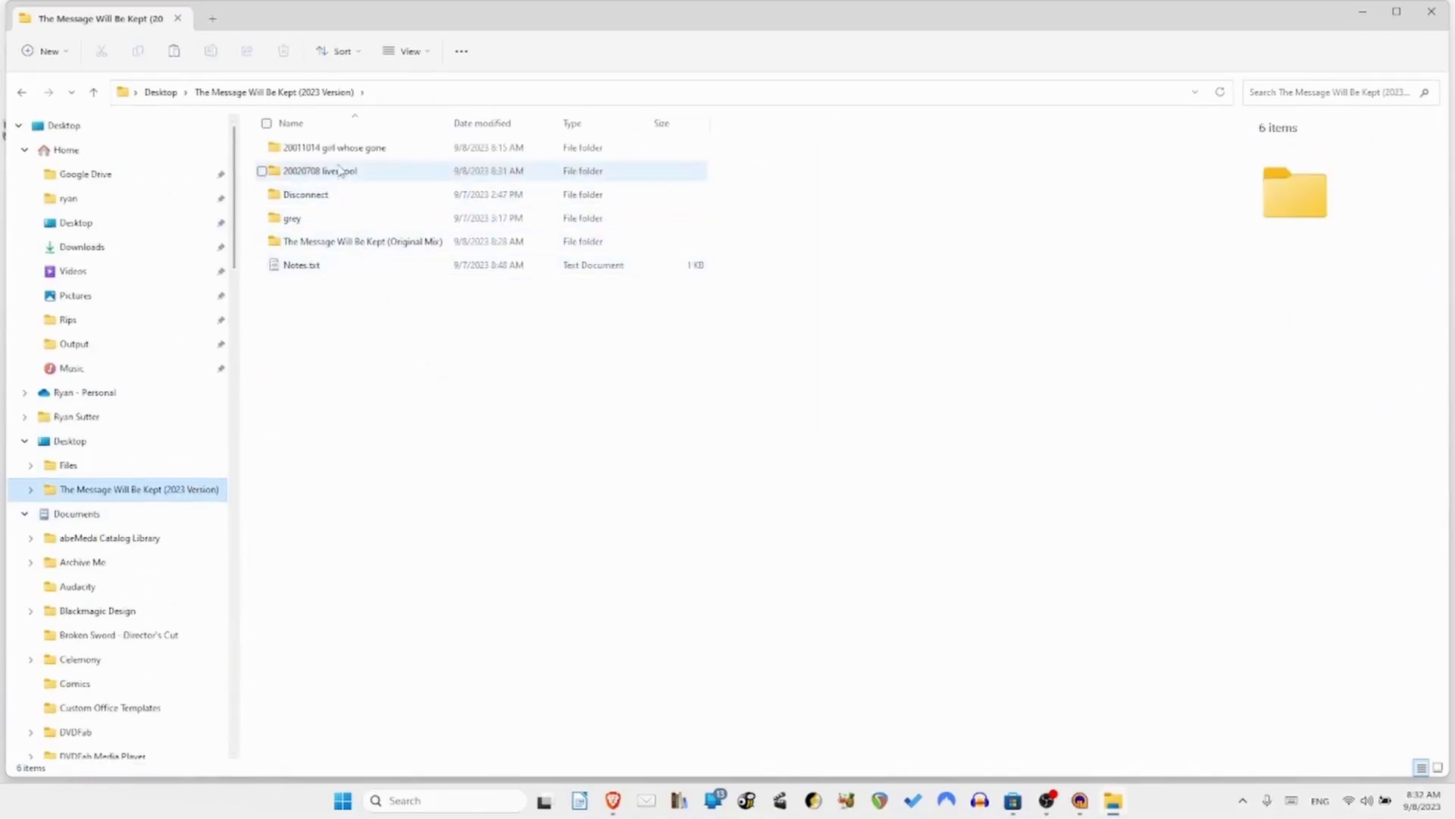
{"action": "left_click", "coordinate": [334, 173]}
{"action": "right_click", "coordinate": [317, 171]}
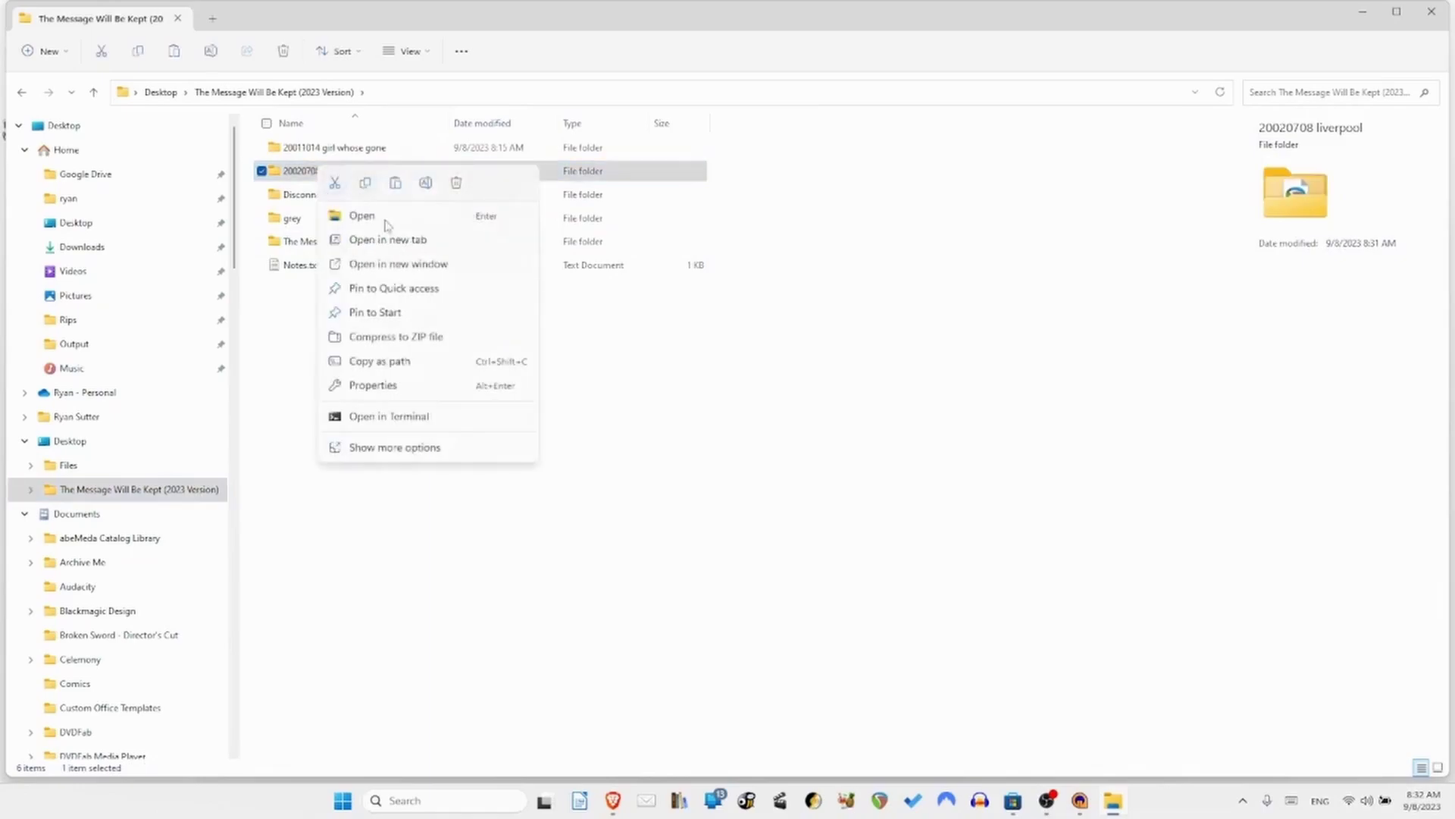
{"action": "left_click", "coordinate": [366, 185]}
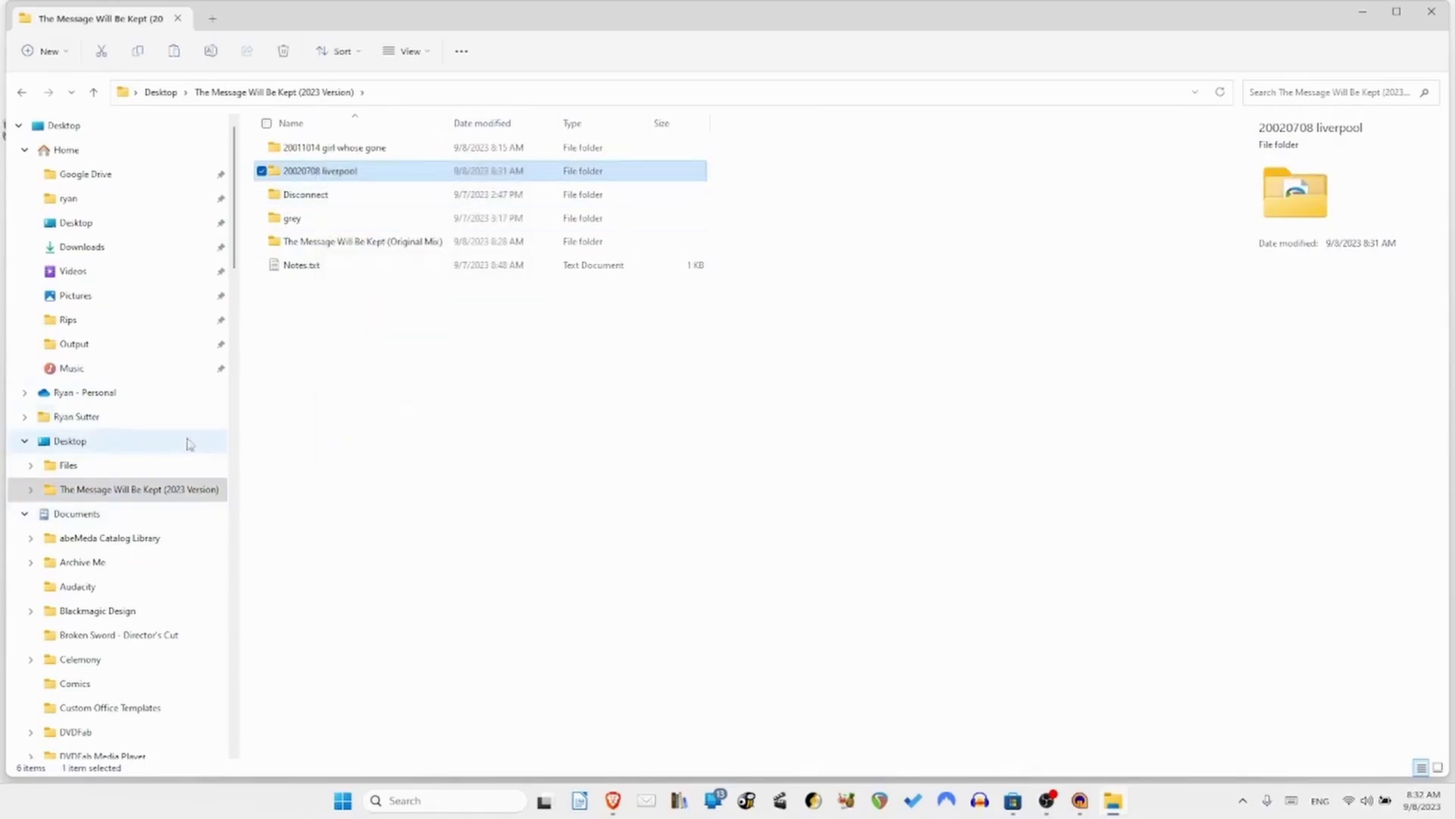
Collapse the Home and Documents tree sections and go to the Google Drive (G:) drive.
{"action": "scroll", "coordinate": [235, 273], "scroll_direction": "down", "scroll_amount": 1}
{"action": "left_click_drag", "start_coordinate": [235, 273], "coordinate": [261, 253]}
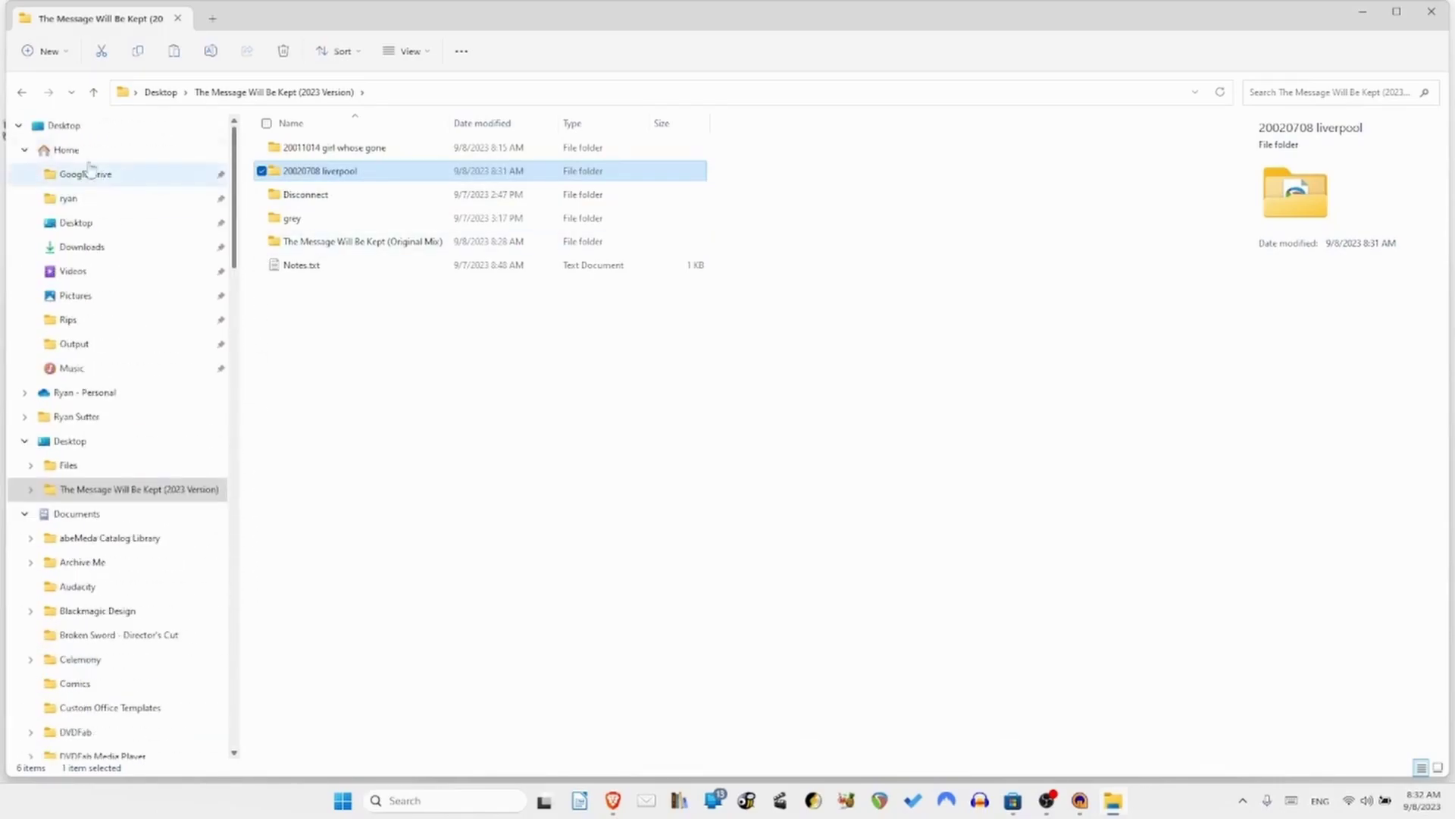
{"action": "left_click", "coordinate": [25, 150]}
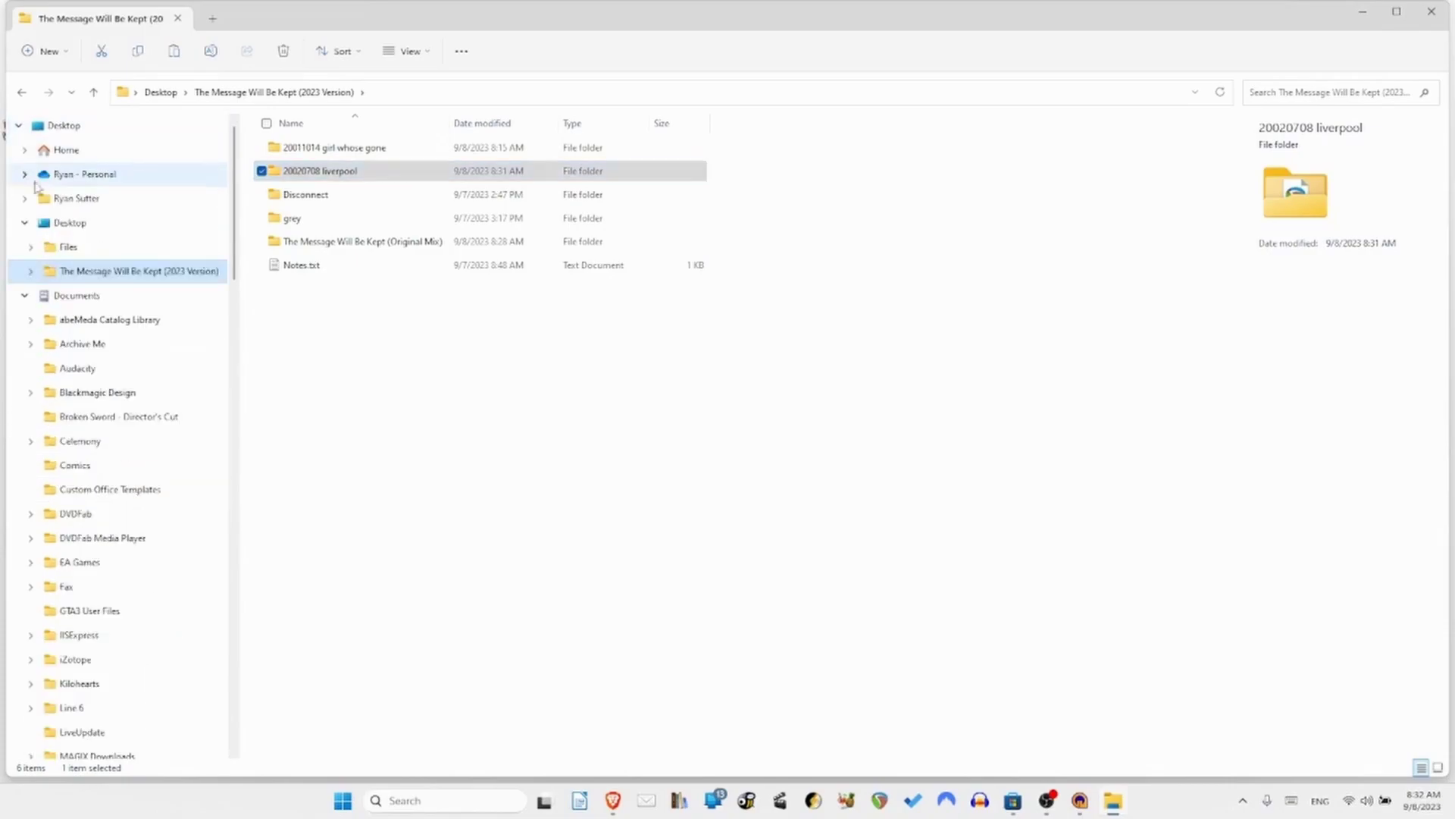
{"action": "left_click", "coordinate": [24, 295]}
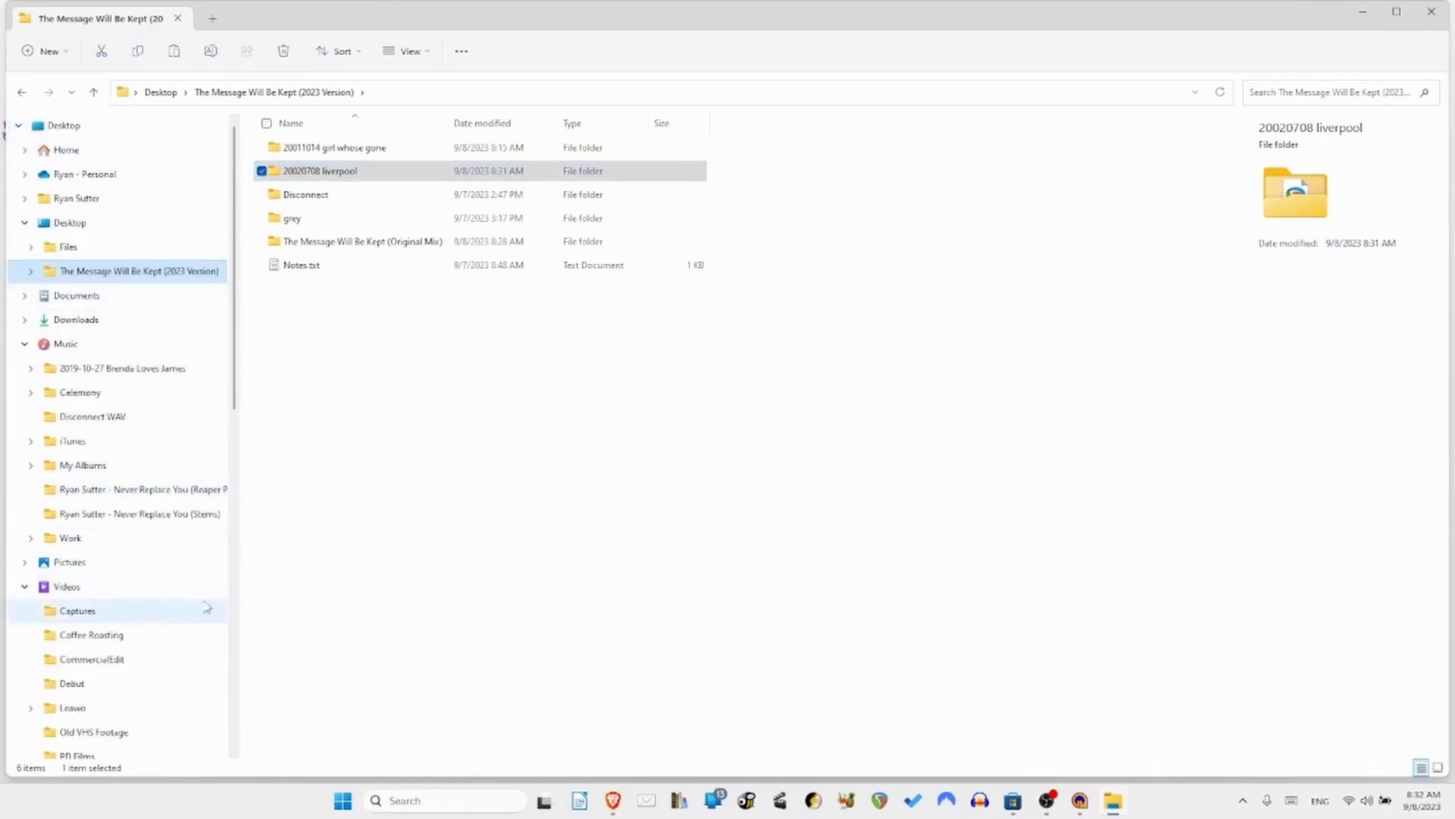
{"action": "left_click", "coordinate": [236, 576]}
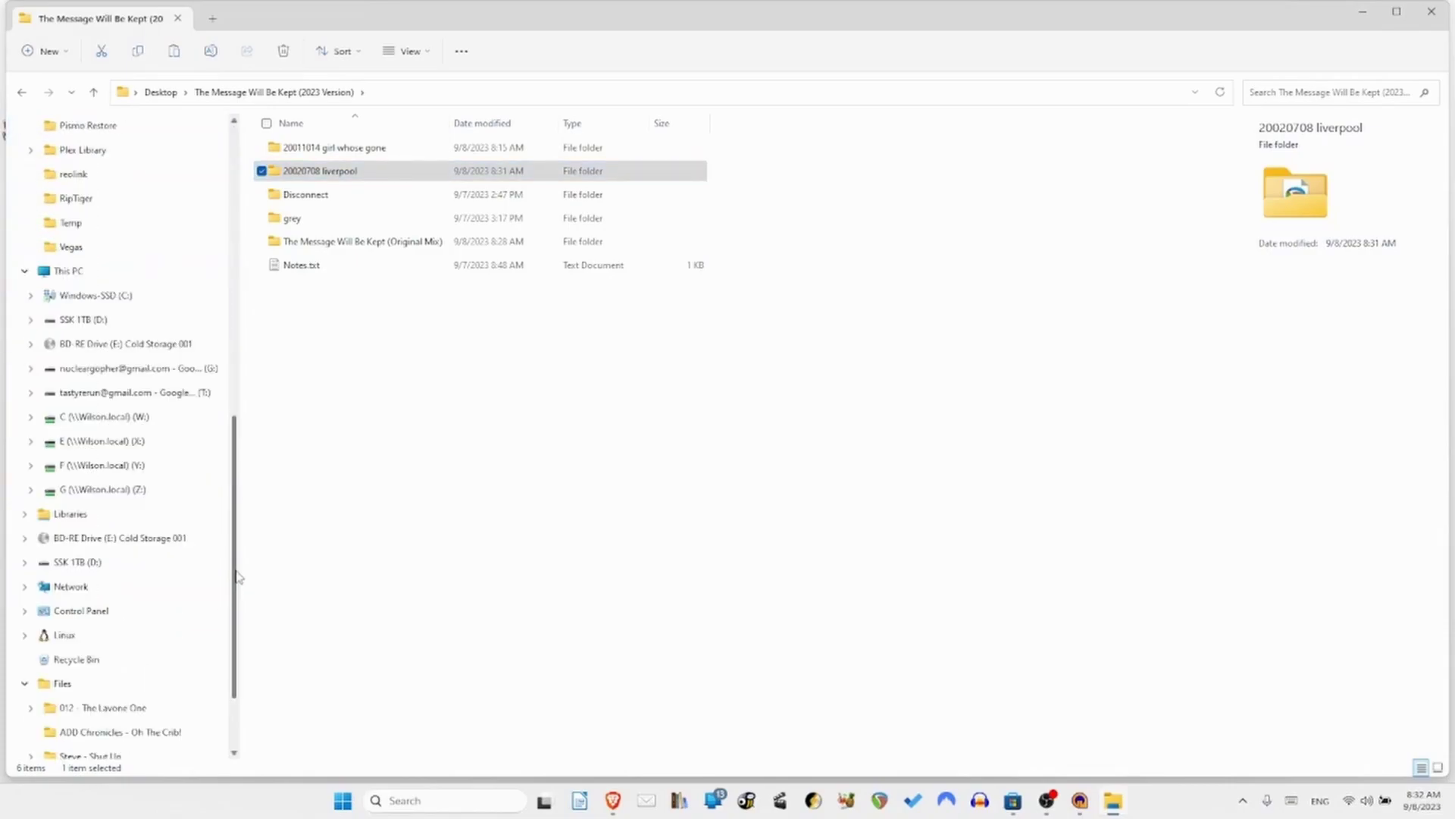
{"action": "left_click", "coordinate": [129, 368]}
Navigate Google Drive through My Drive > 2023 > Nuclear Gopher > Artists > Albums to The Message Will Be Kept (2023 Version).
{"action": "double_click", "coordinate": [312, 147]}
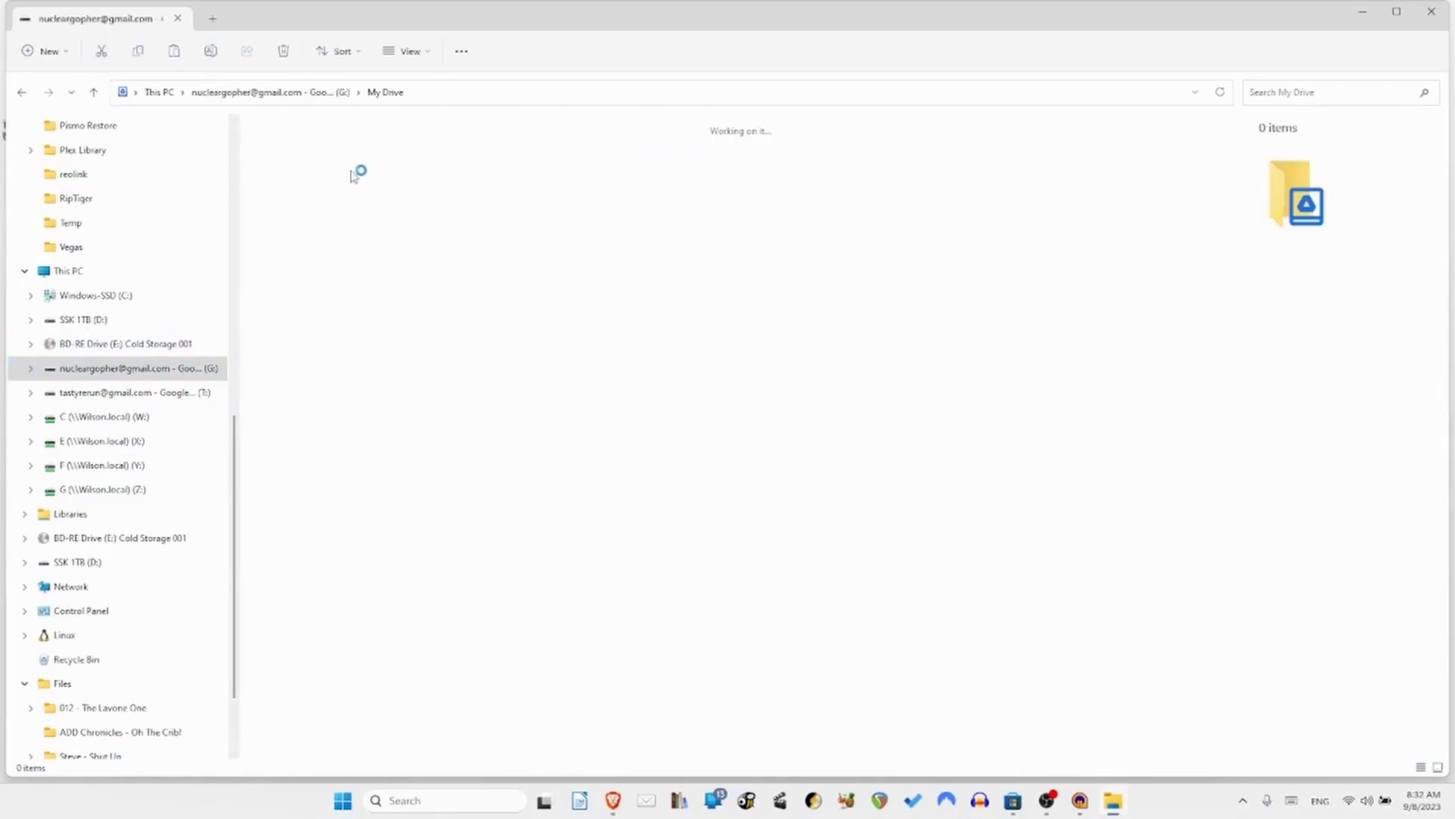
{"action": "left_click", "coordinate": [356, 151]}
{"action": "double_click", "coordinate": [359, 151]}
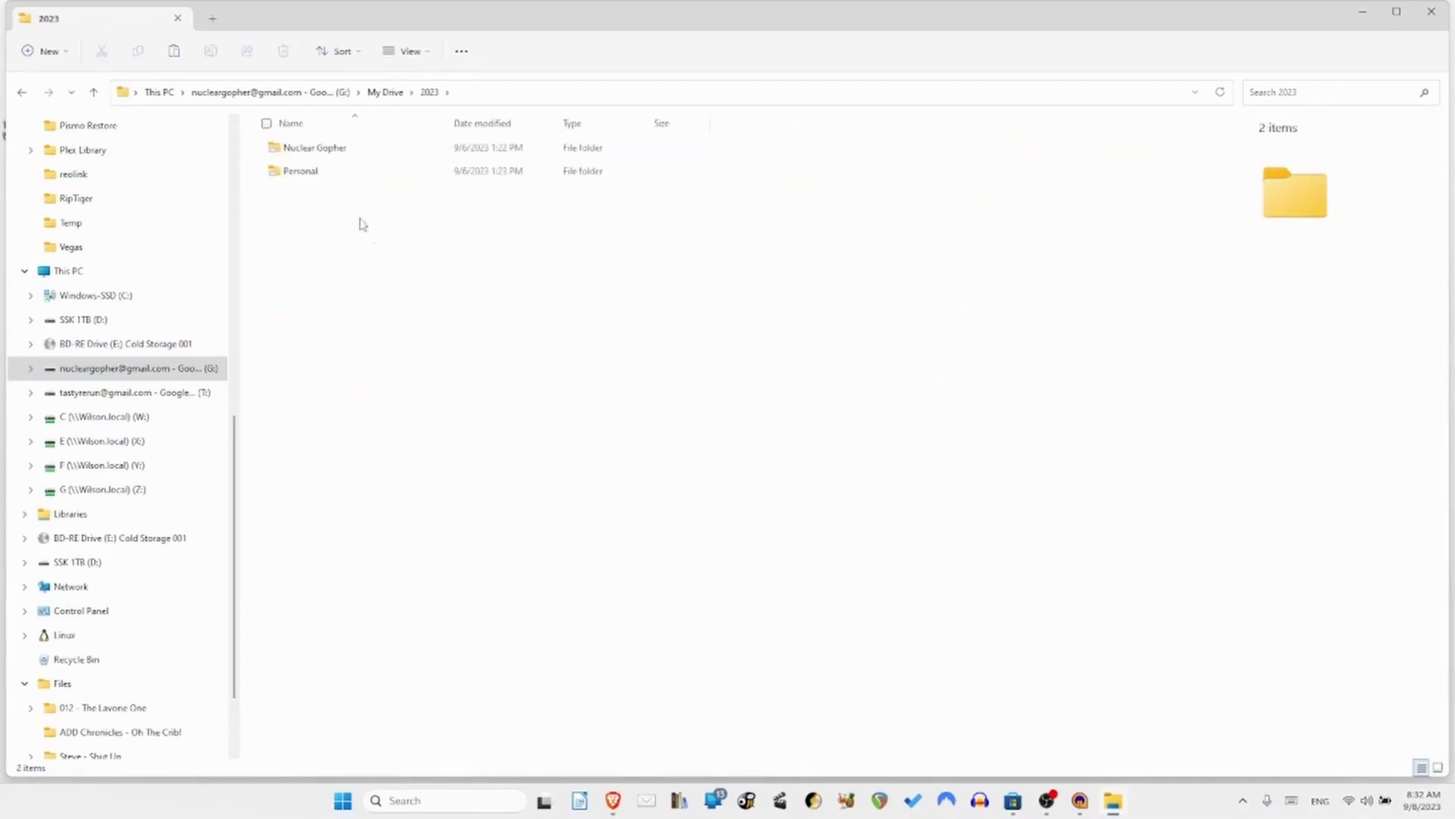
{"action": "double_click", "coordinate": [398, 254]}
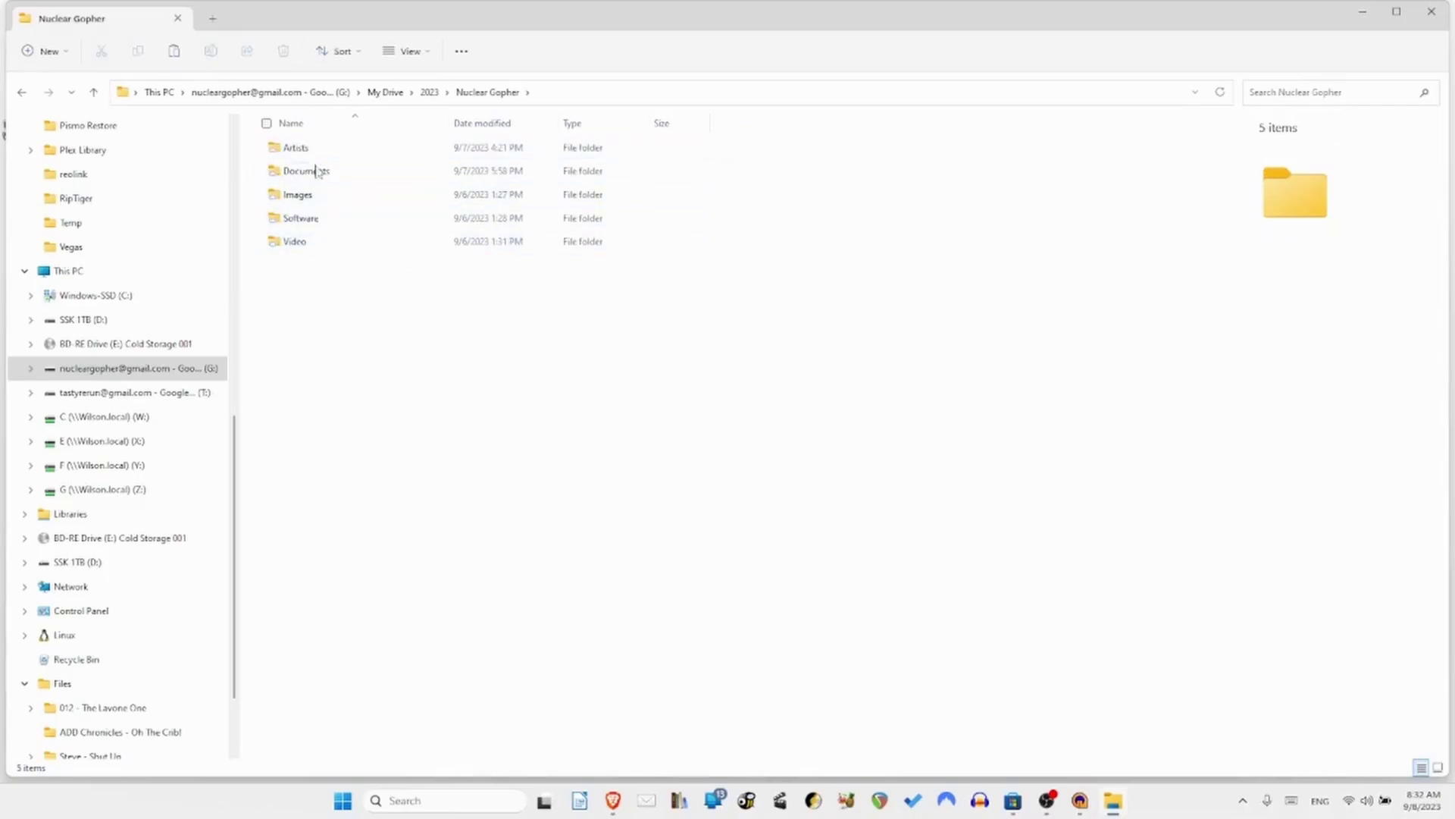
{"action": "left_click", "coordinate": [317, 153]}
{"action": "double_click", "coordinate": [317, 152]}
{"action": "left_click", "coordinate": [328, 195]}
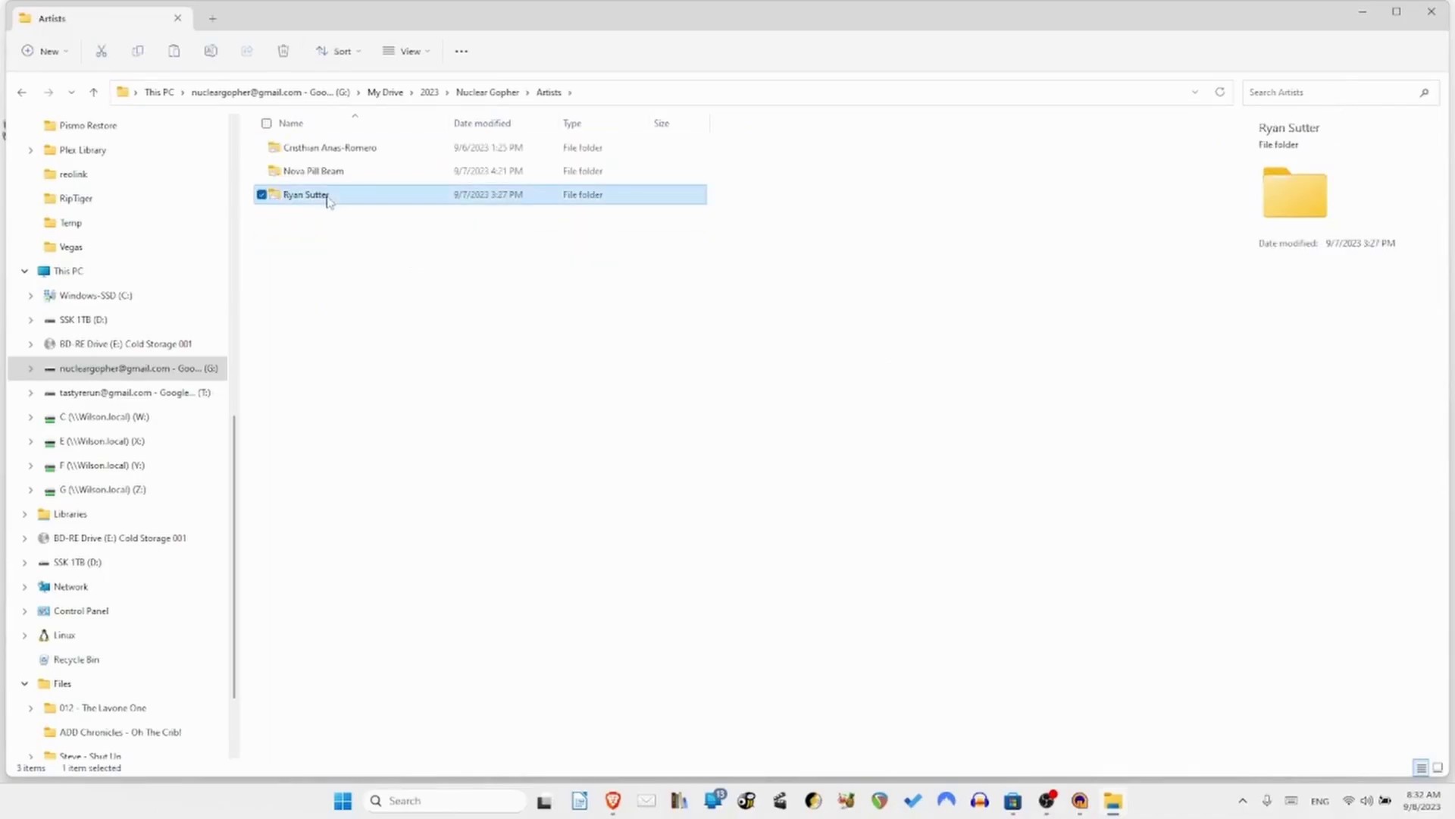
{"action": "double_click", "coordinate": [328, 195]}
{"action": "left_click", "coordinate": [315, 150]}
{"action": "double_click", "coordinate": [316, 151]}
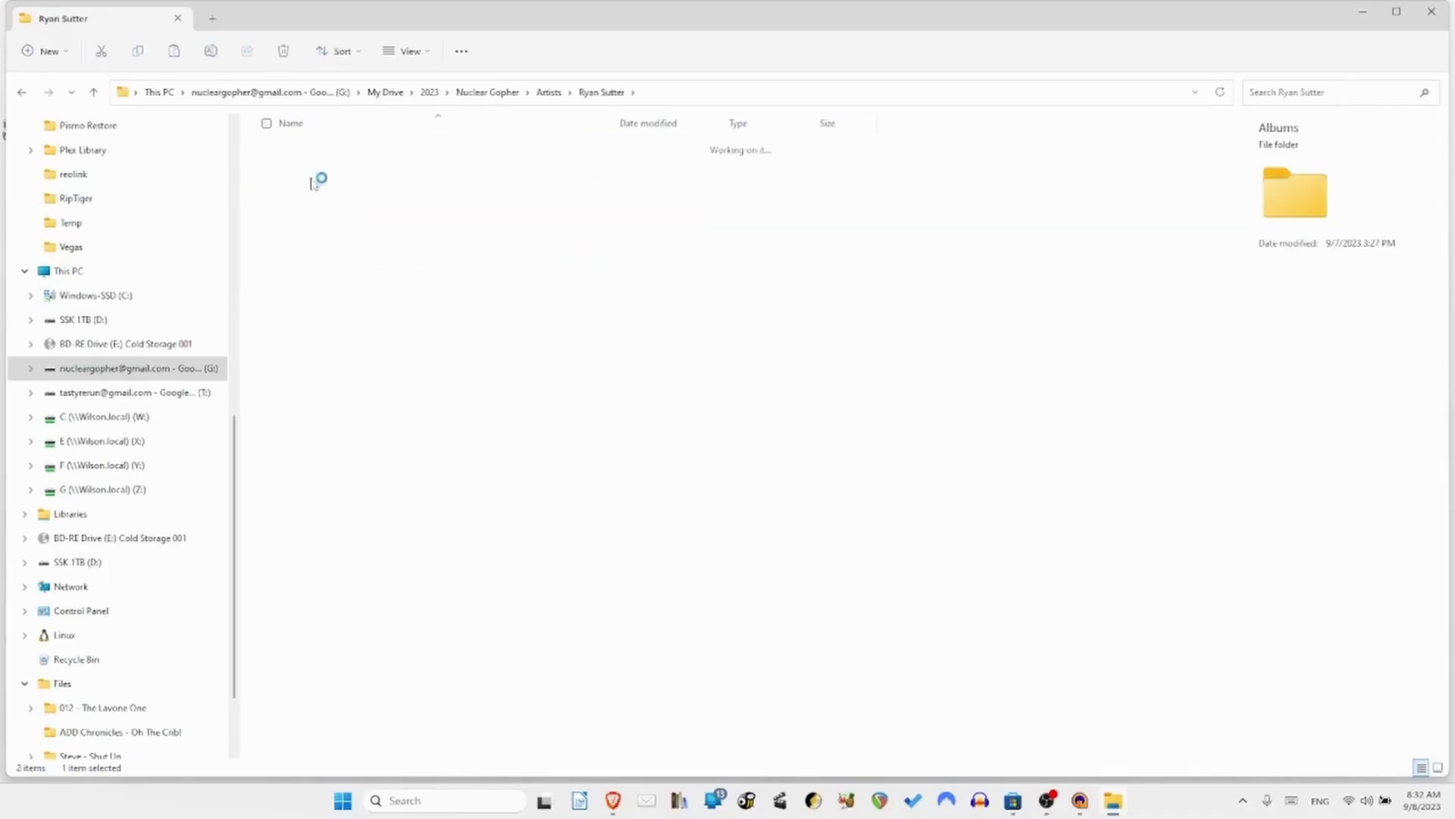
{"action": "left_click", "coordinate": [351, 150]}
{"action": "double_click", "coordinate": [351, 150]}
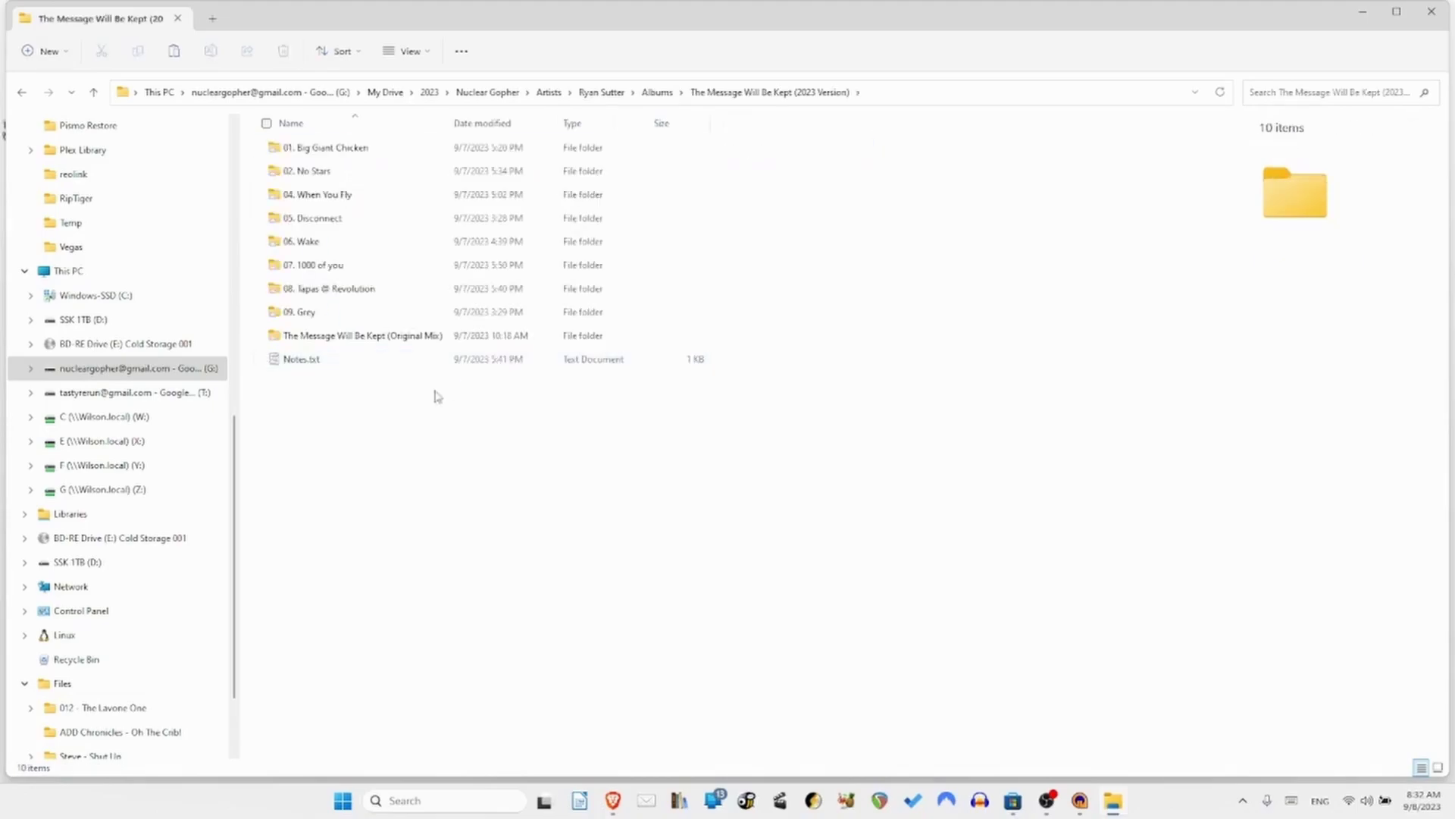
Paste the 20020708 liverpool folder into the album folder and check Notes.txt.
{"action": "right_click", "coordinate": [378, 475]}
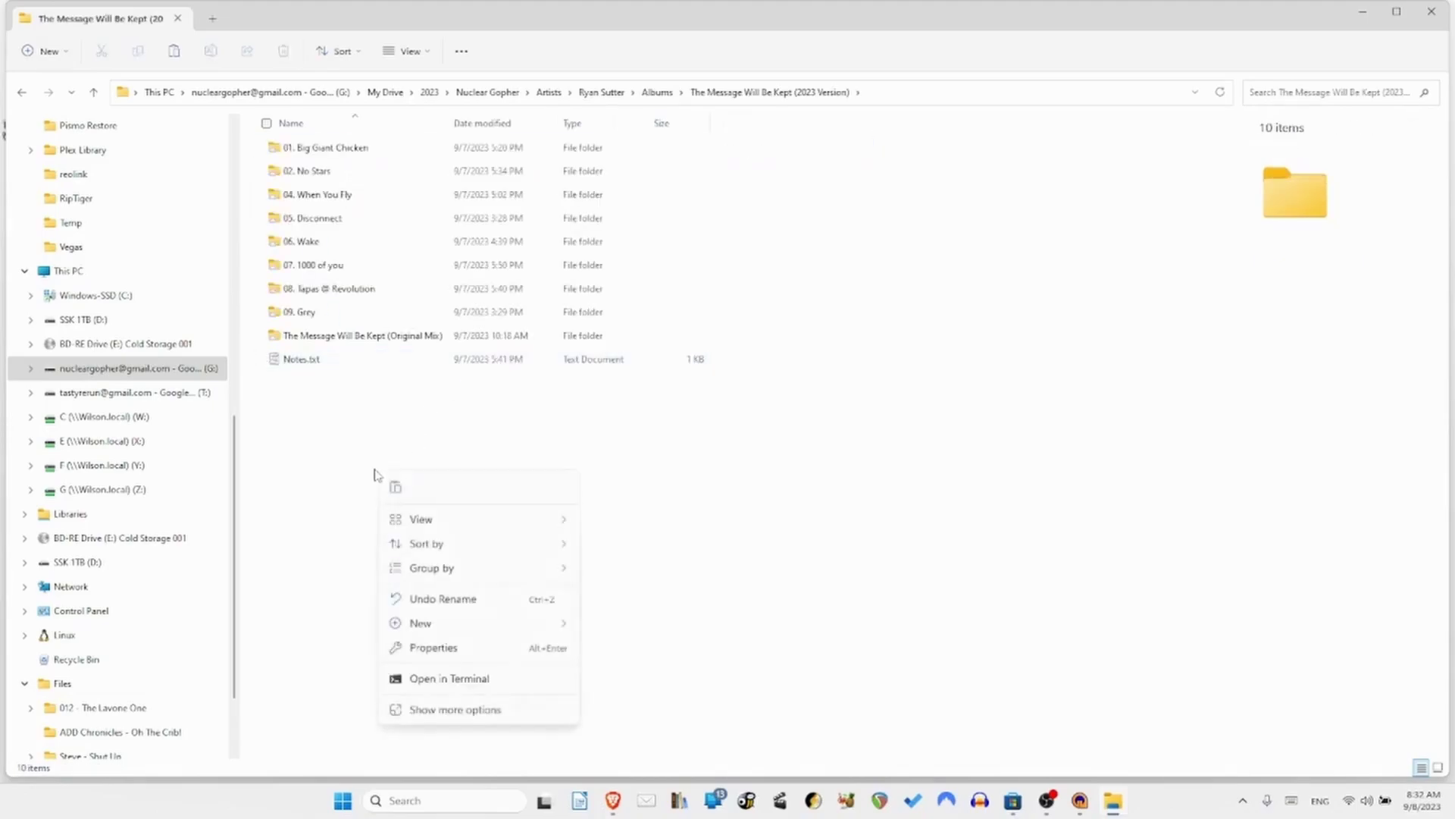
{"action": "key", "text": "Escape"}
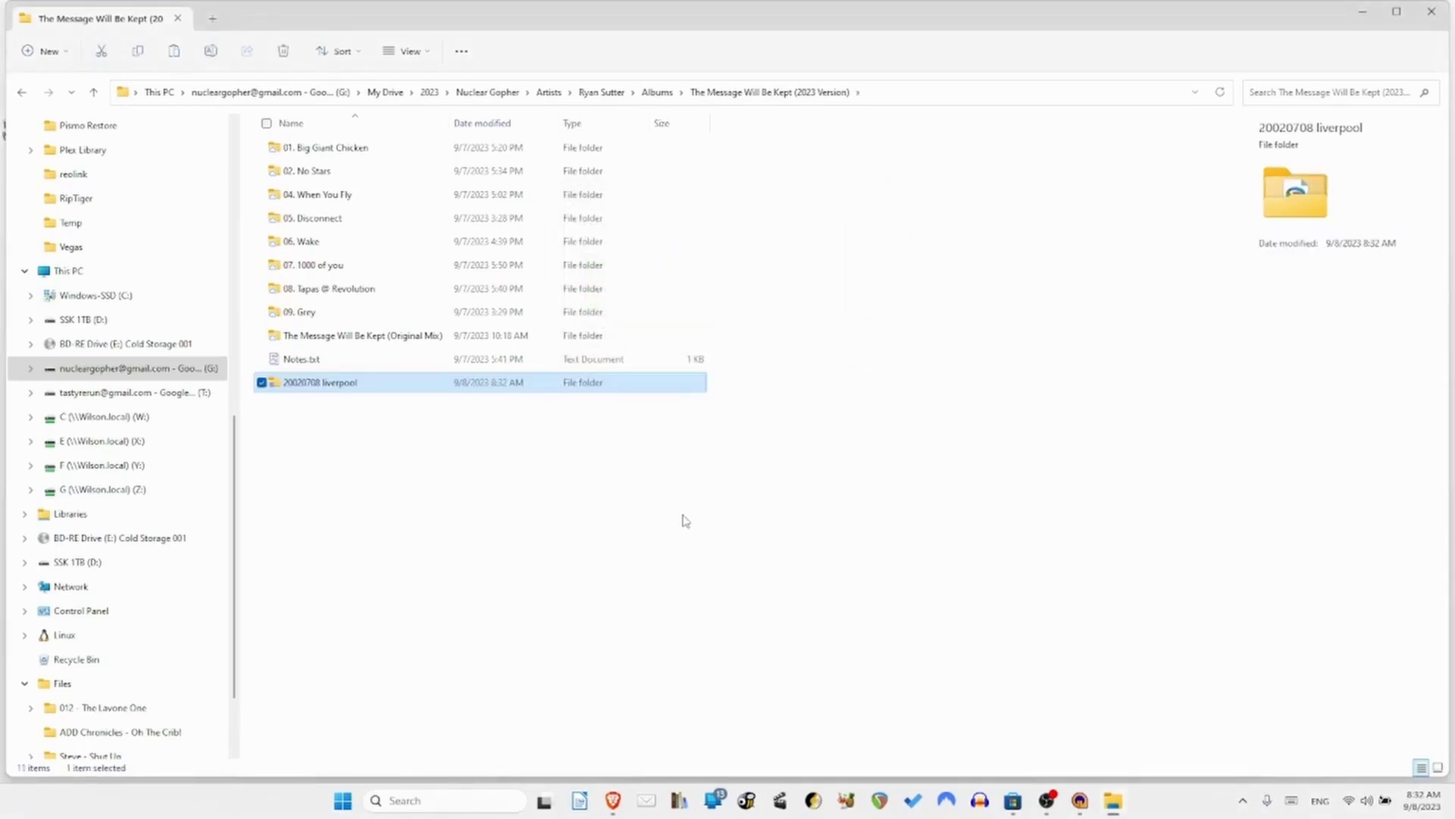
{"action": "double_click", "coordinate": [336, 361]}
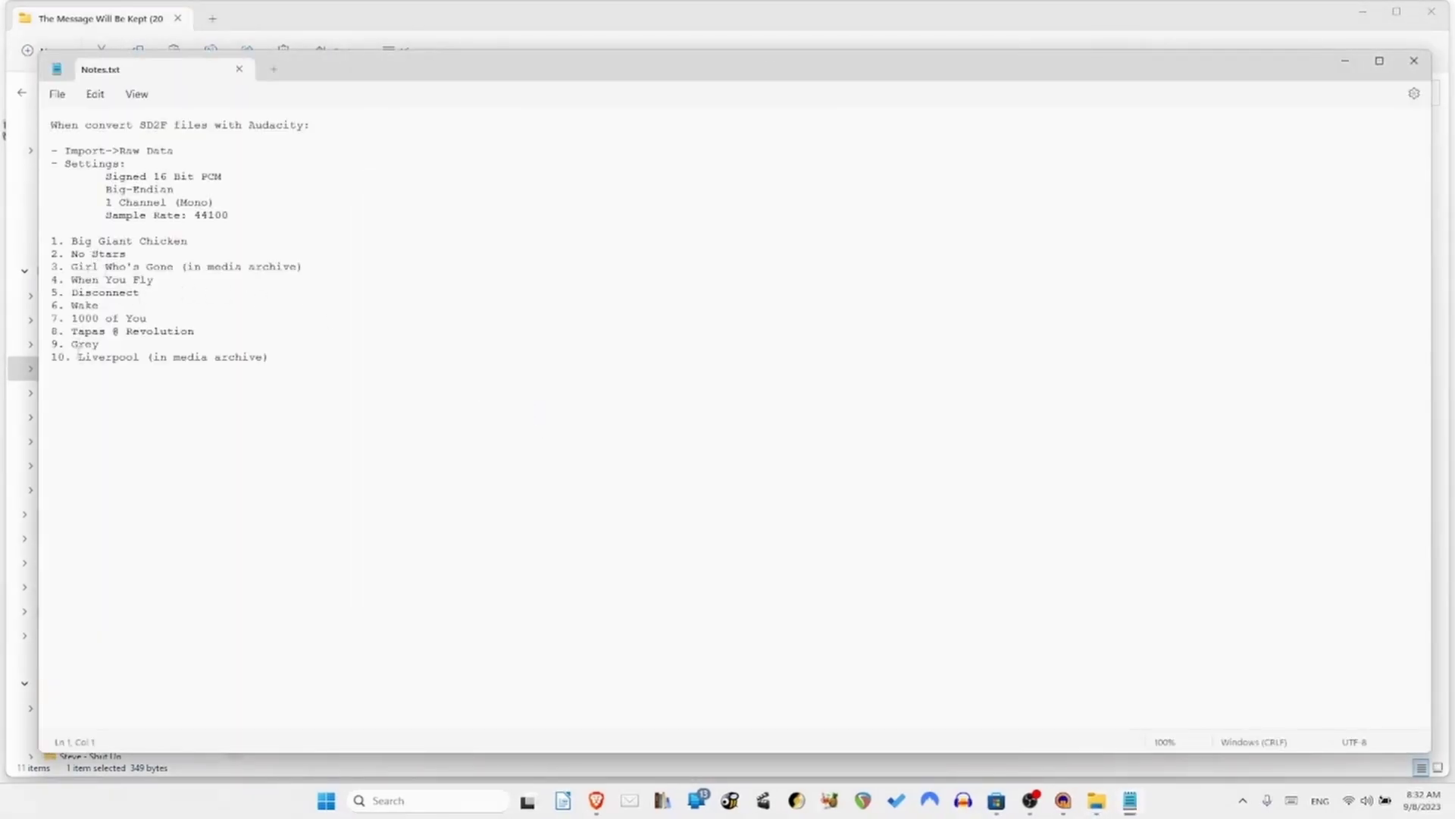
{"action": "left_click", "coordinate": [1352, 63]}
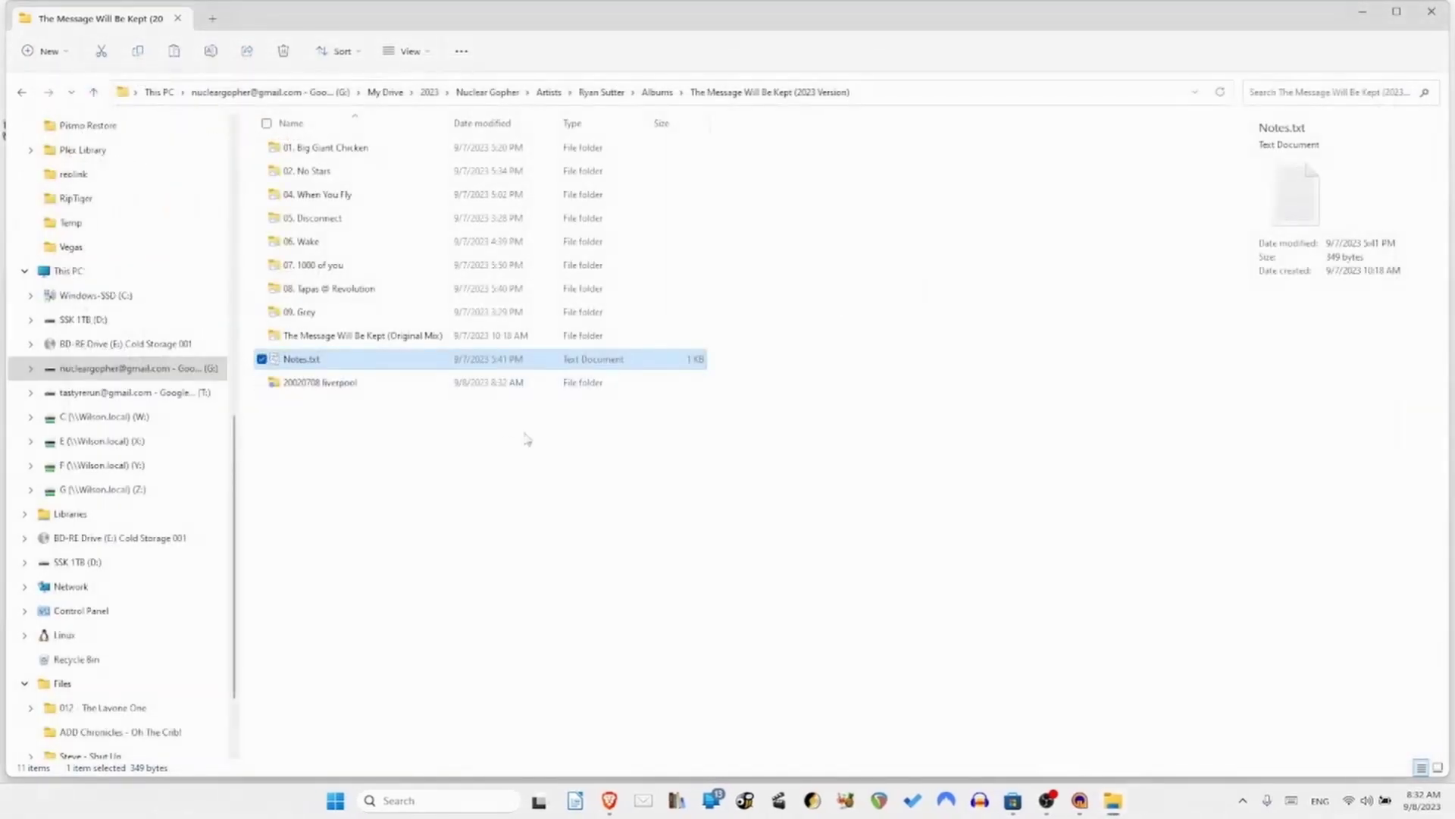
Rename 20020708 liverpool to '10. Liverpool' and confirm it sorts after 09. Grey.
{"action": "left_click", "coordinate": [342, 388]}
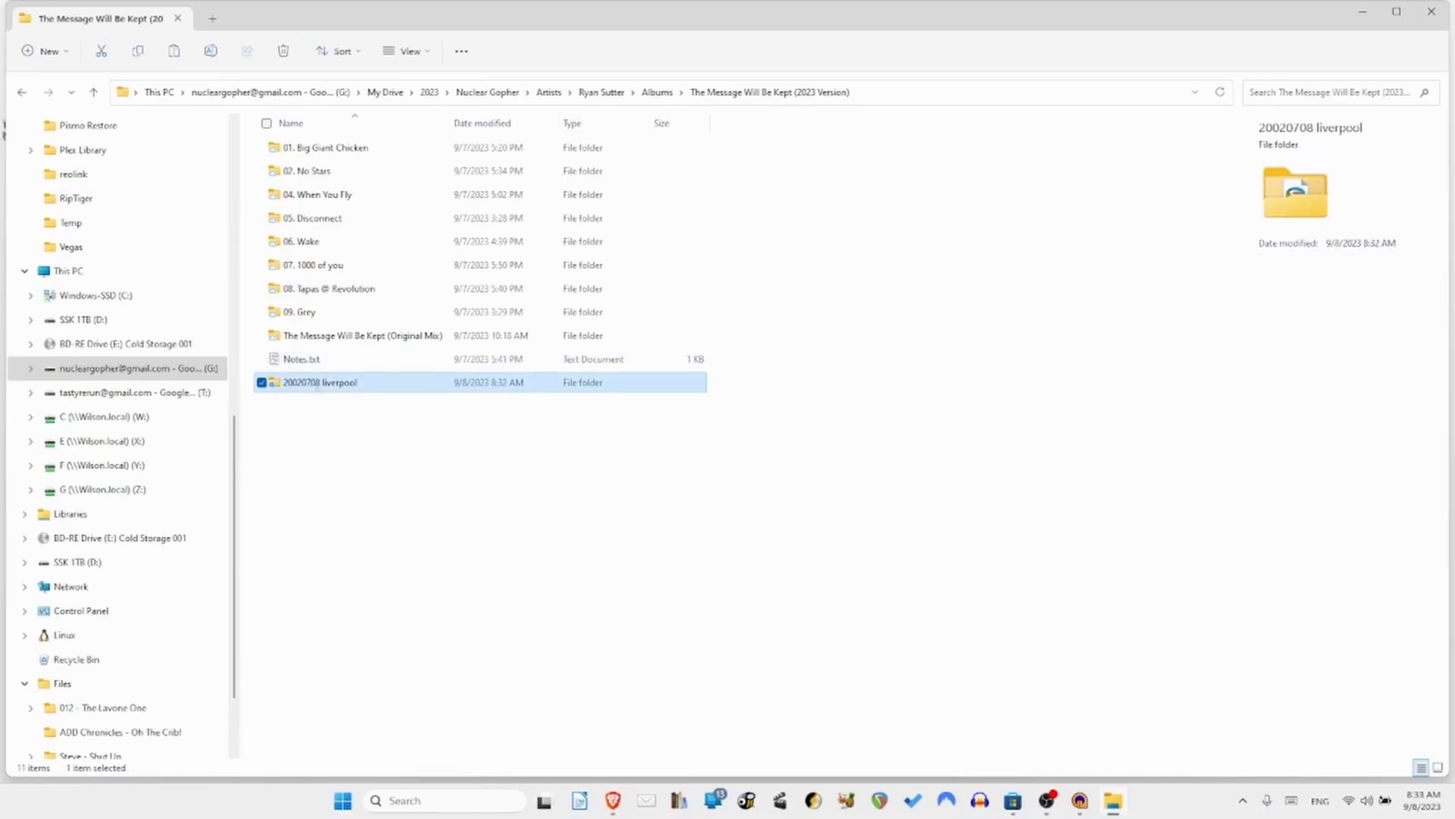
{"action": "left_click", "coordinate": [317, 383]}
{"action": "key", "text": "Home"}
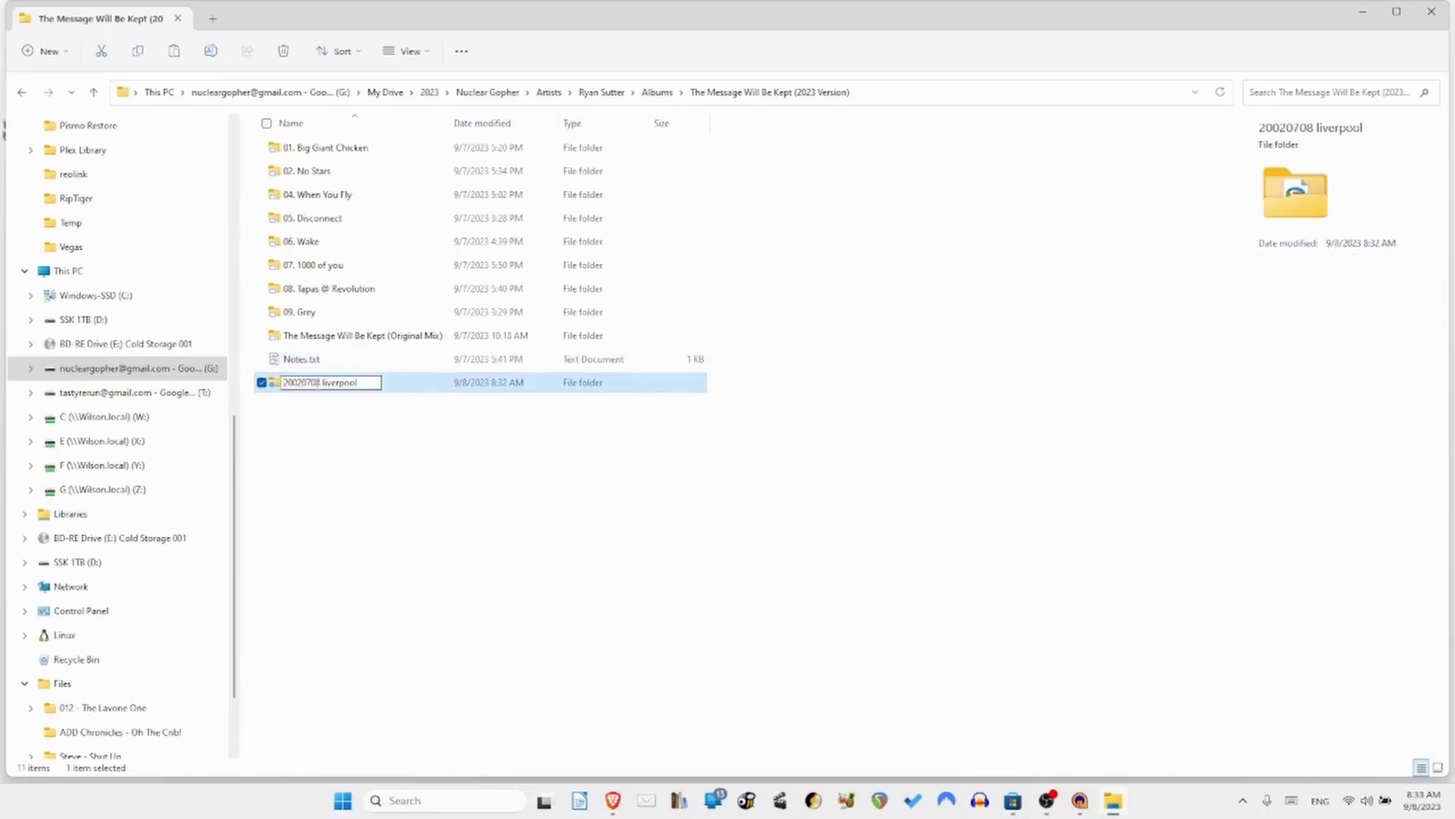
{"action": "type", "text": "10."}
{"action": "key", "text": "ctrl+shift+Right"}
{"action": "type", "text": "L"}
{"action": "key", "text": "Return"}
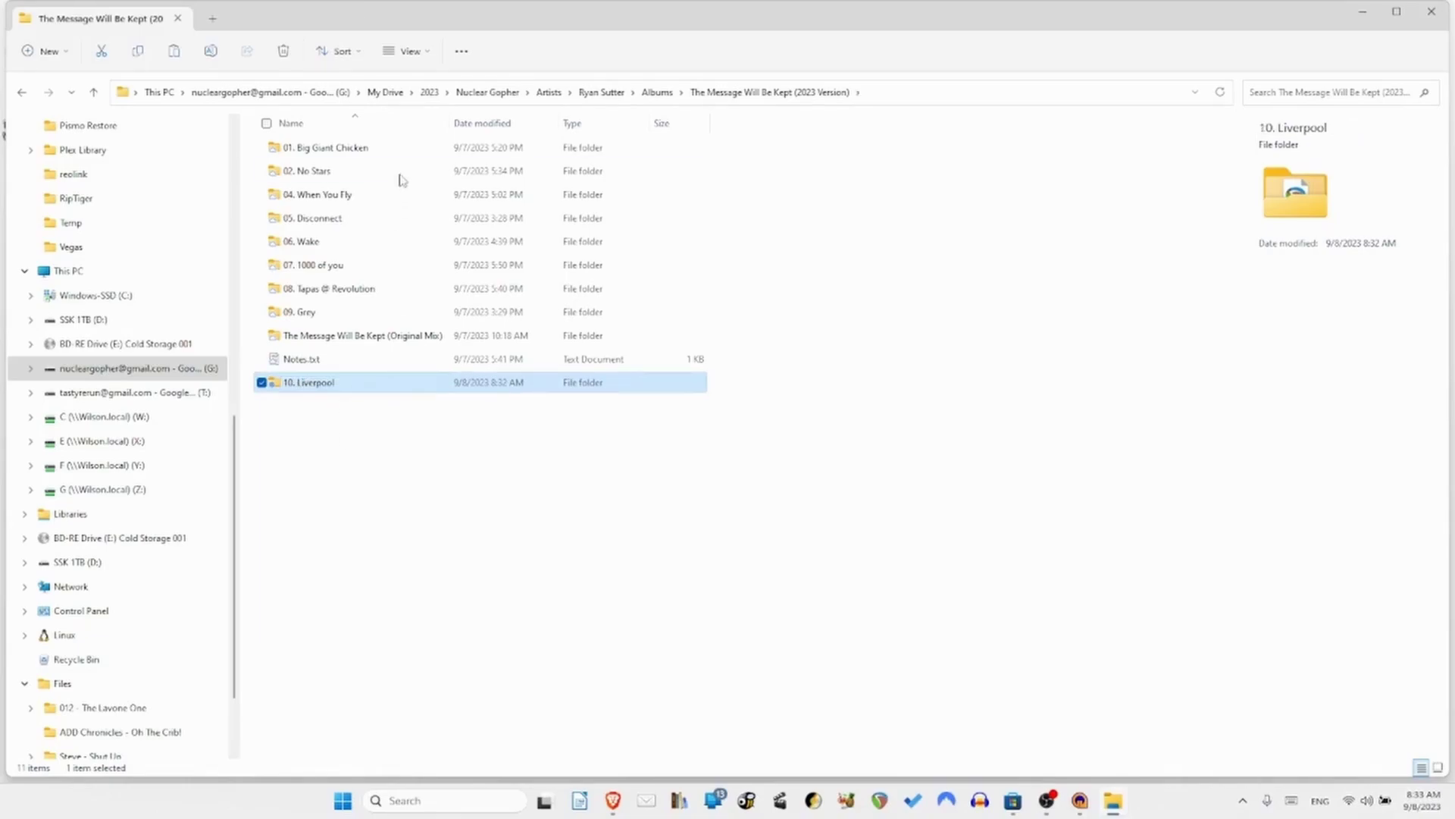
{"action": "left_click", "coordinate": [361, 129]}
{"action": "left_click", "coordinate": [361, 128]}
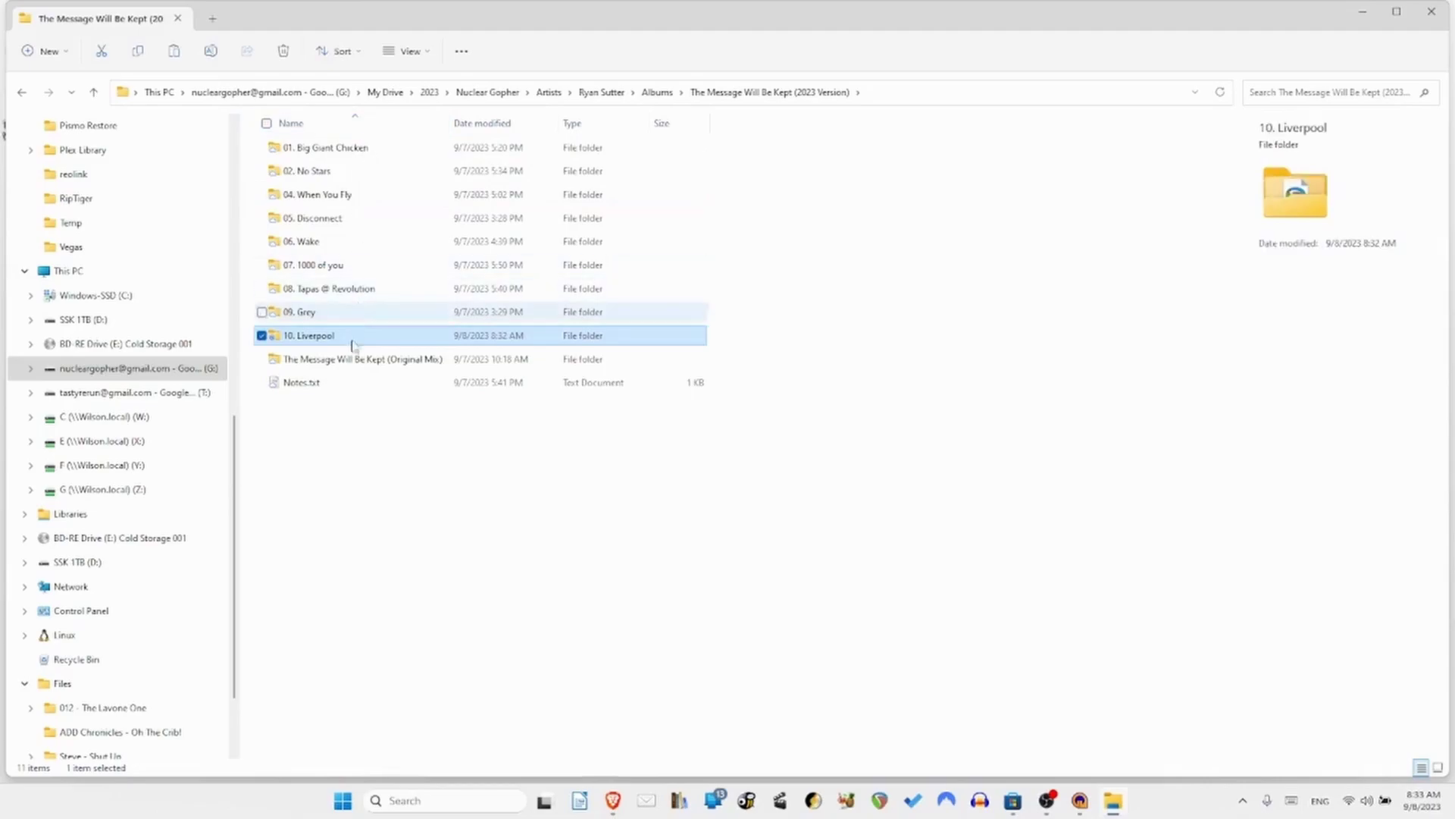
Remove '(in media archive)' from line 10 of Notes.txt and close Notepad.
{"action": "left_click", "coordinate": [335, 384]}
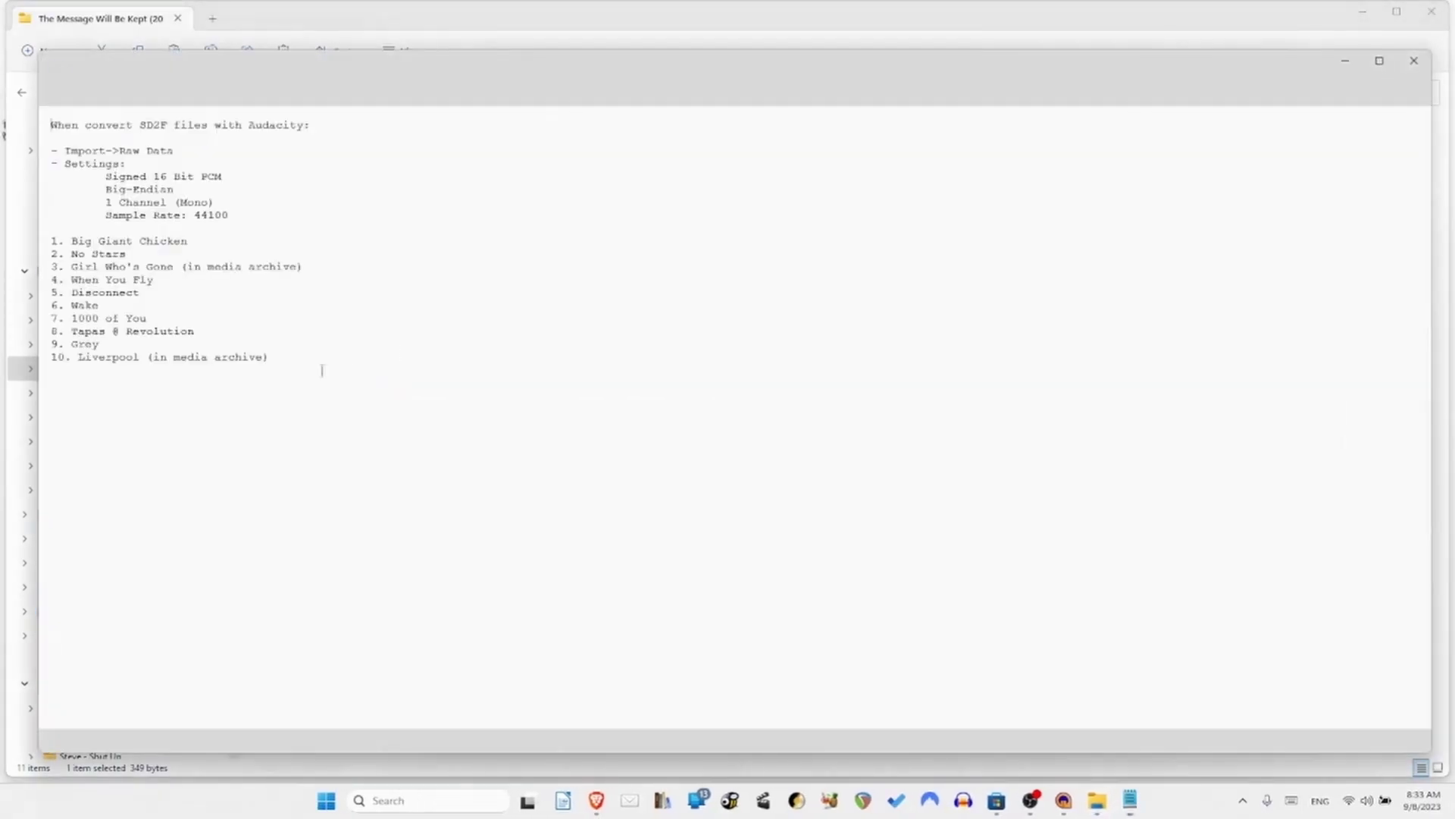
{"action": "left_click_drag", "start_coordinate": [148, 362], "coordinate": [300, 375]}
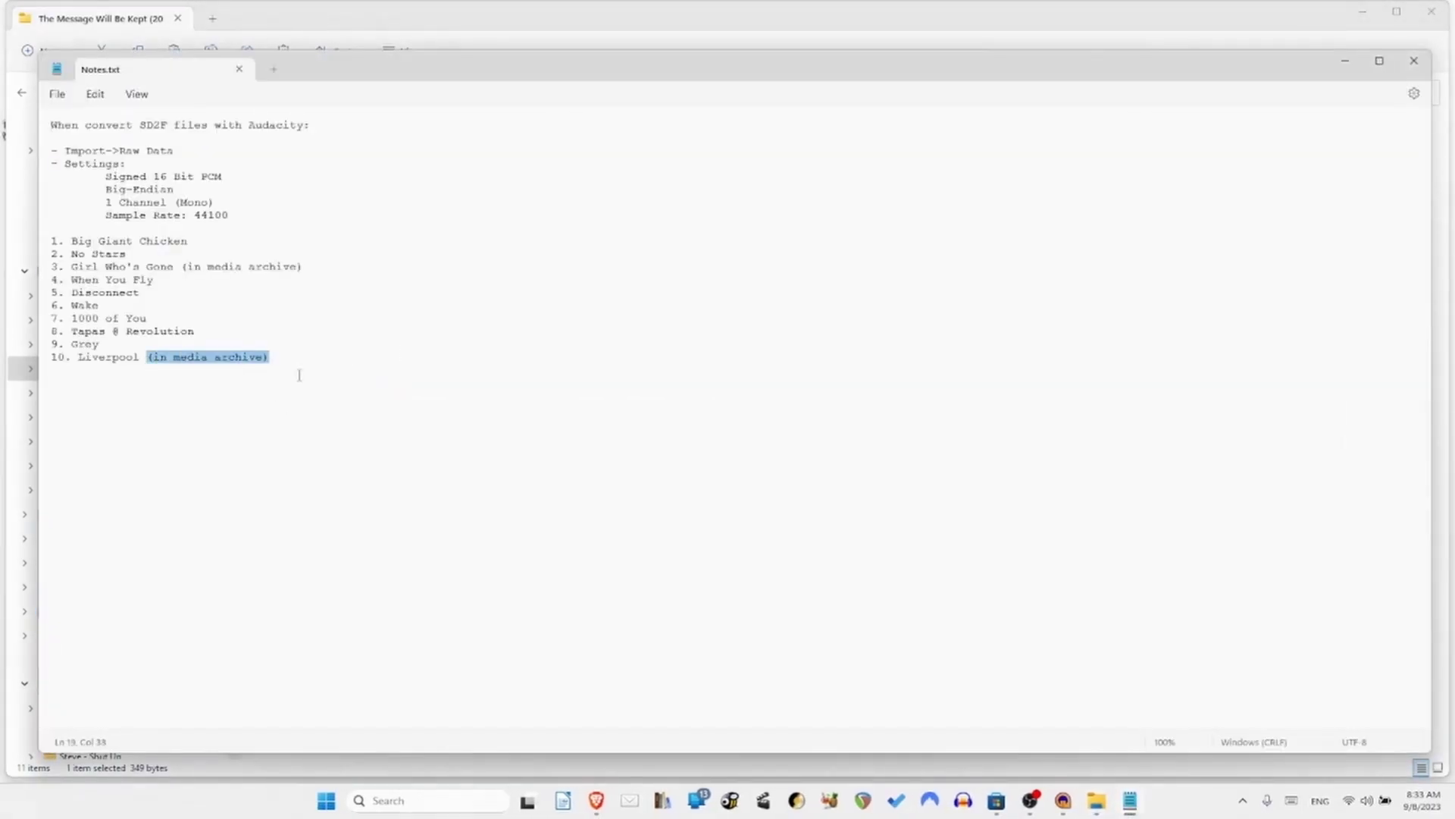
{"action": "key", "text": "BackSpace"}
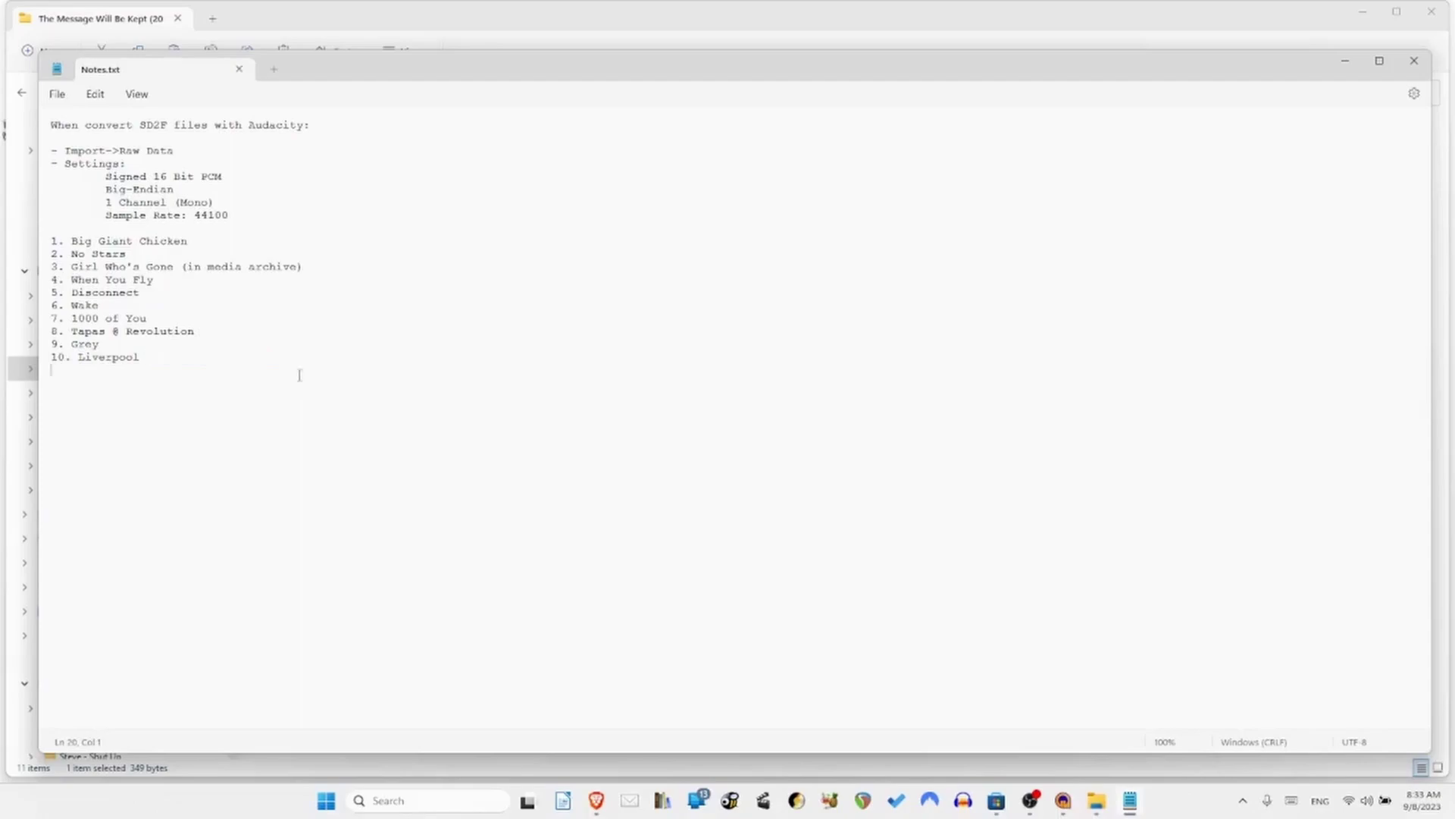
{"action": "left_click", "coordinate": [1414, 60]}
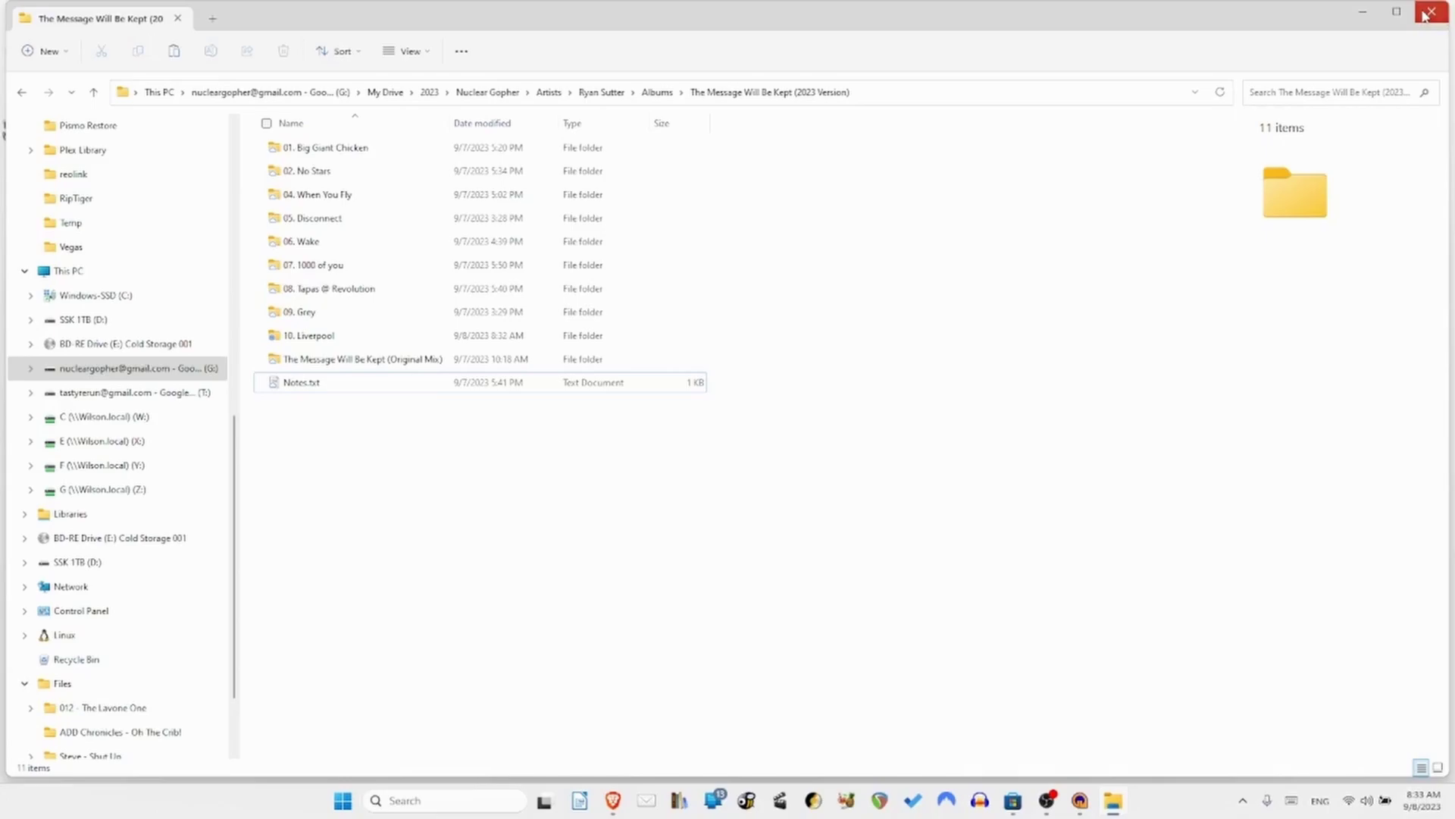
Close the Google Drive window, open 20011014 girl whose gone, and maximize Explorer.
{"action": "left_click", "coordinate": [1429, 13]}
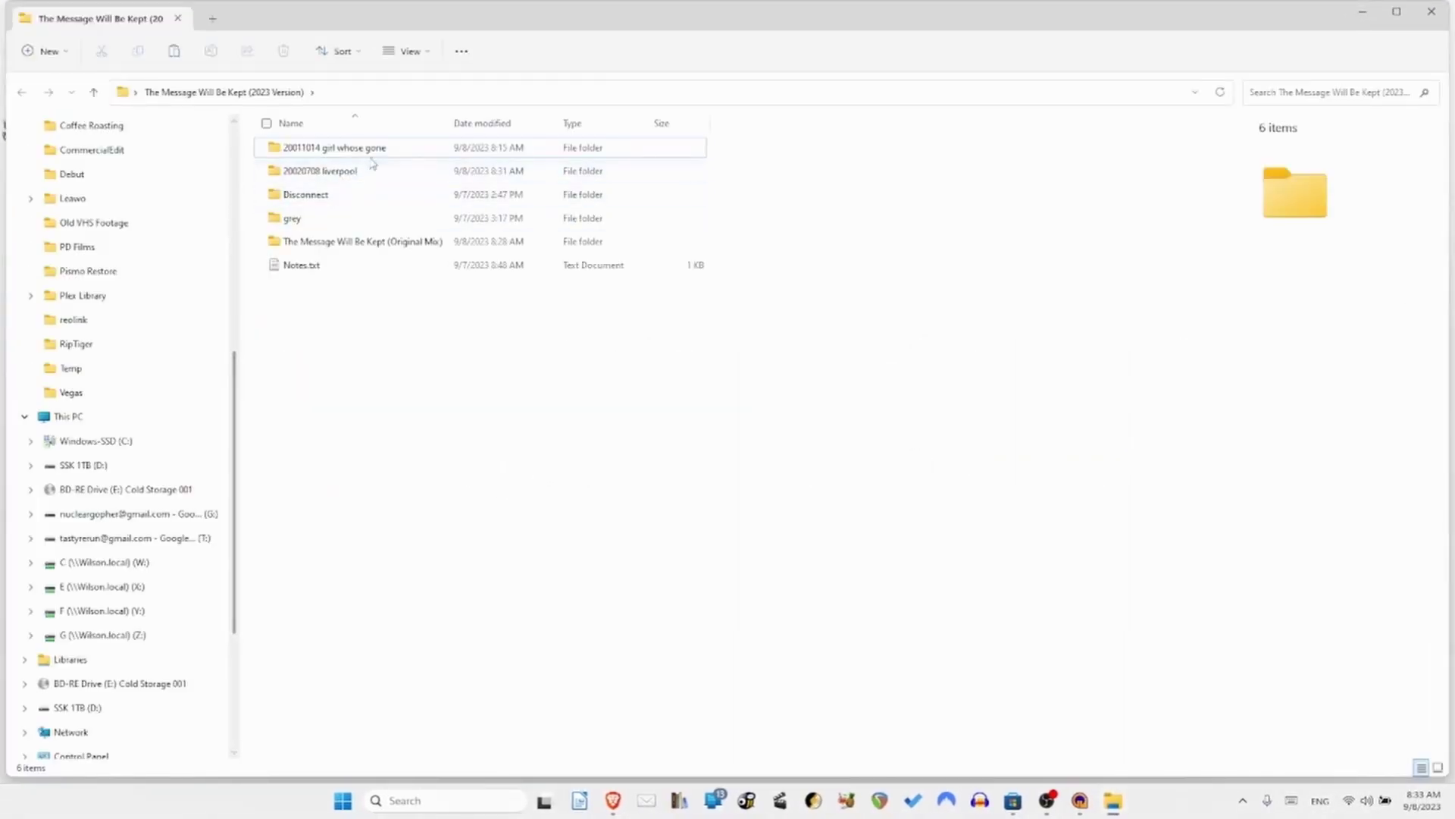
{"action": "left_click", "coordinate": [371, 149]}
{"action": "double_click", "coordinate": [371, 149]}
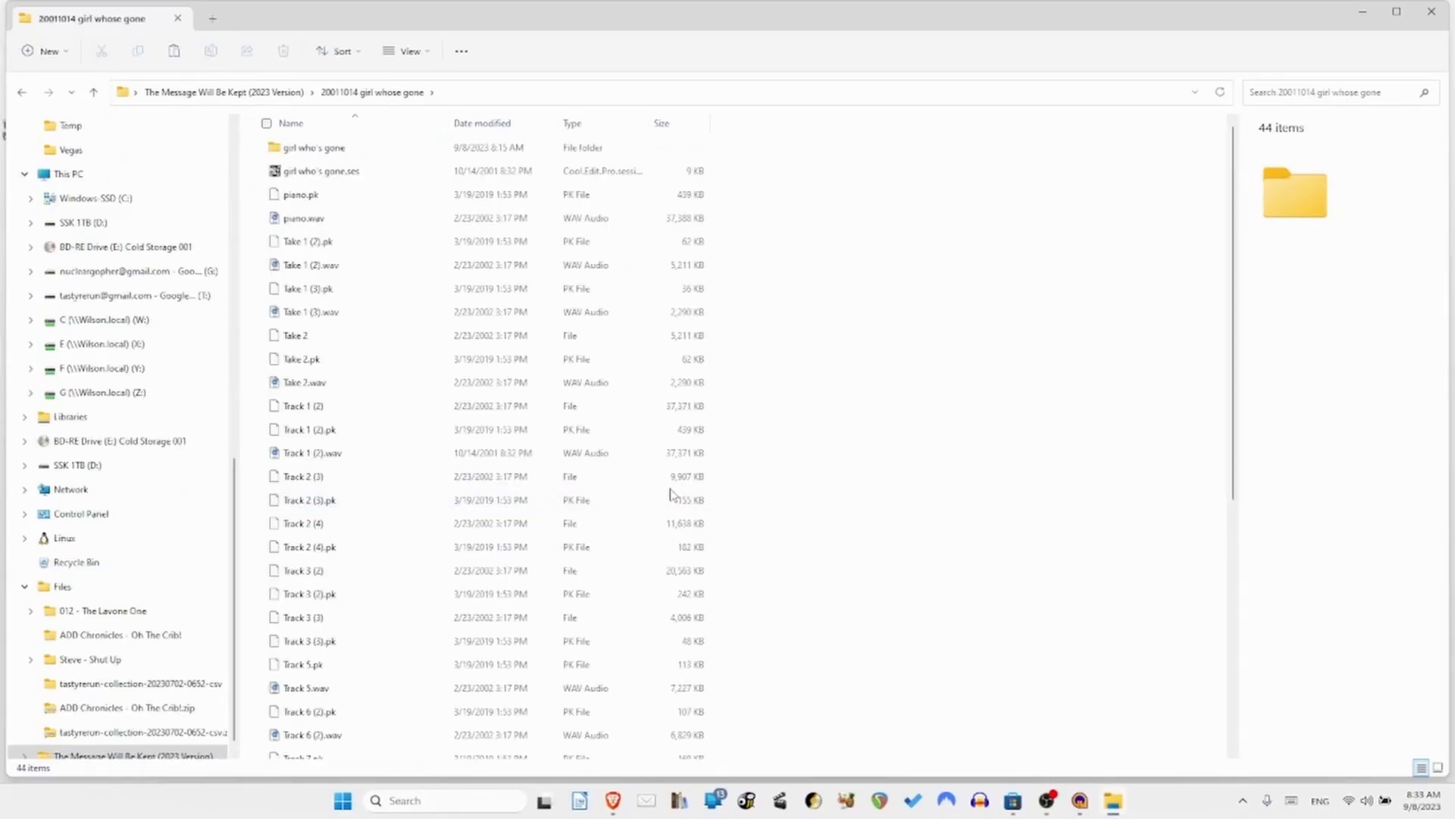
{"action": "double_click", "coordinate": [1047, 20]}
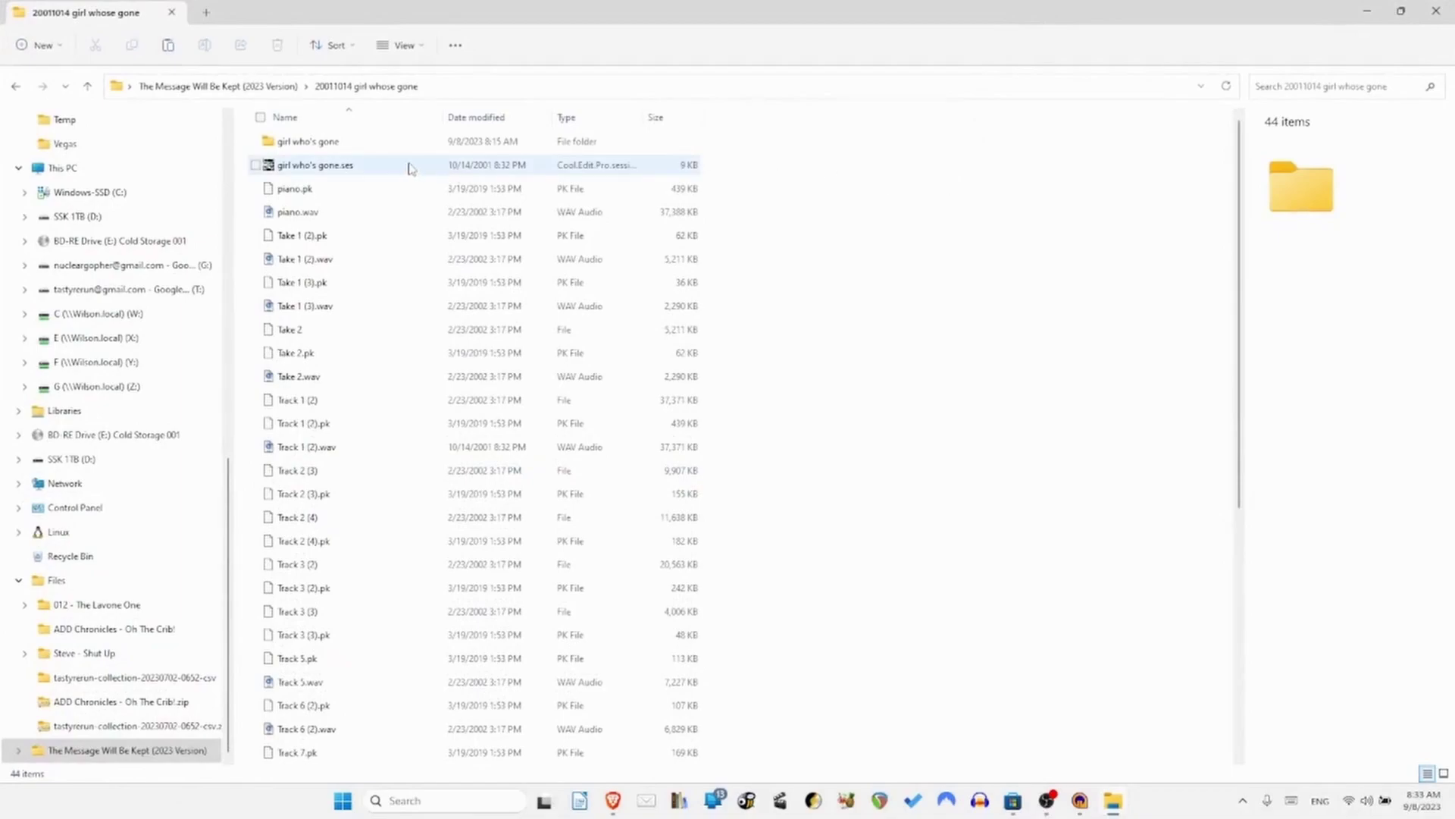
Search the Start menu for 'cool' and launch Cool Edit Pro.
{"action": "key", "text": "super"}
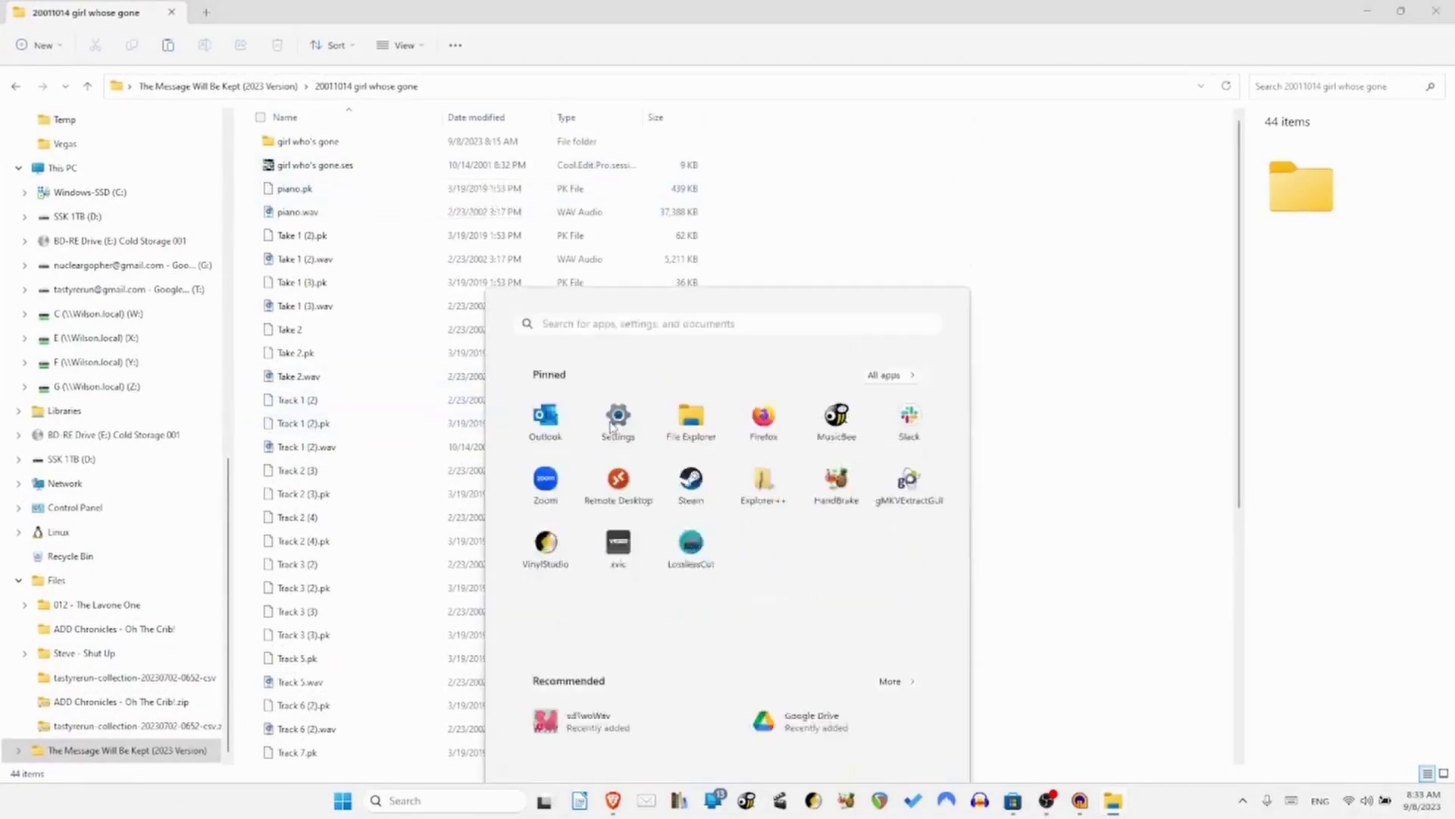
{"action": "type", "text": "cool edit"}
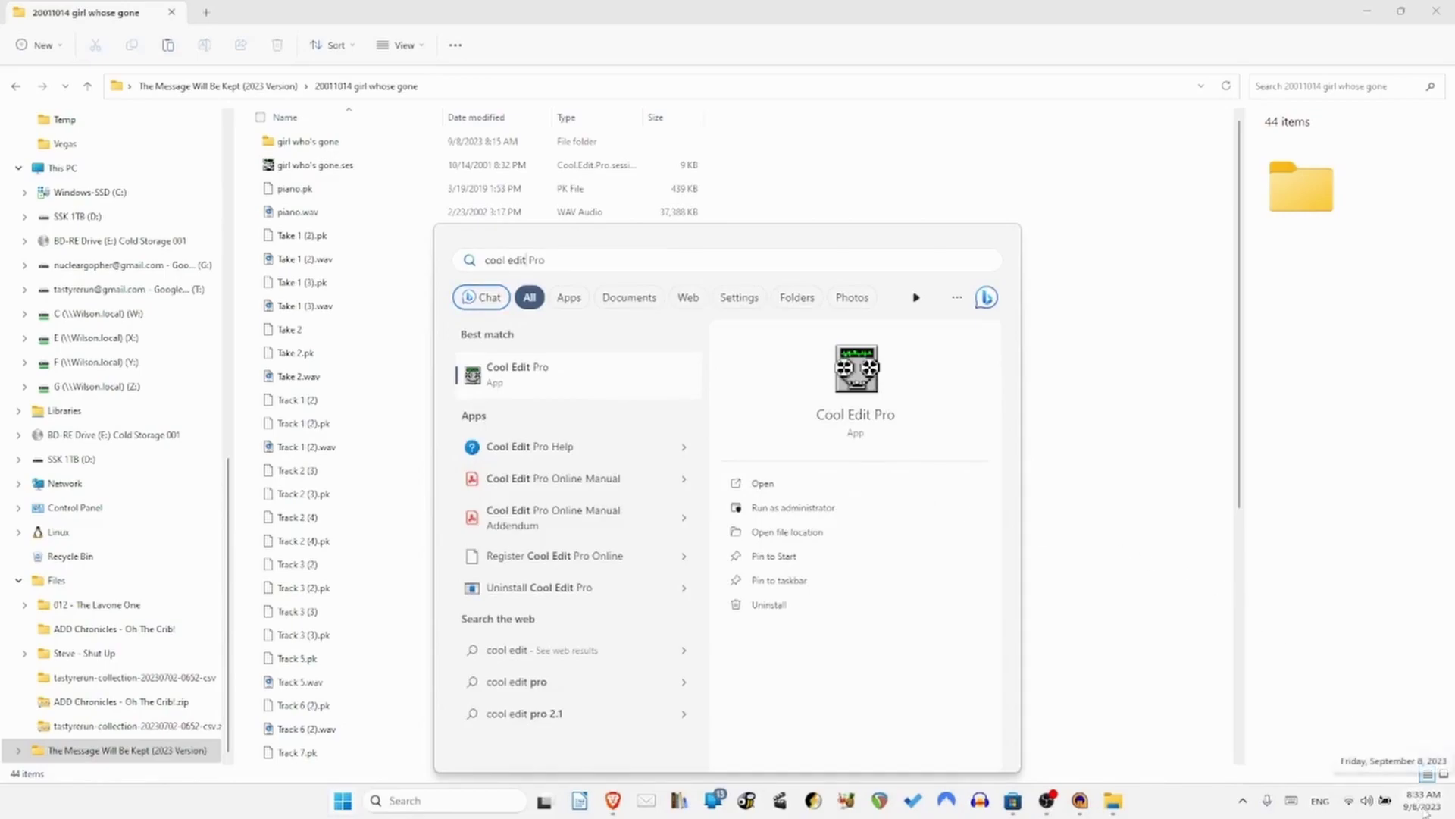
{"action": "left_click", "coordinate": [759, 482]}
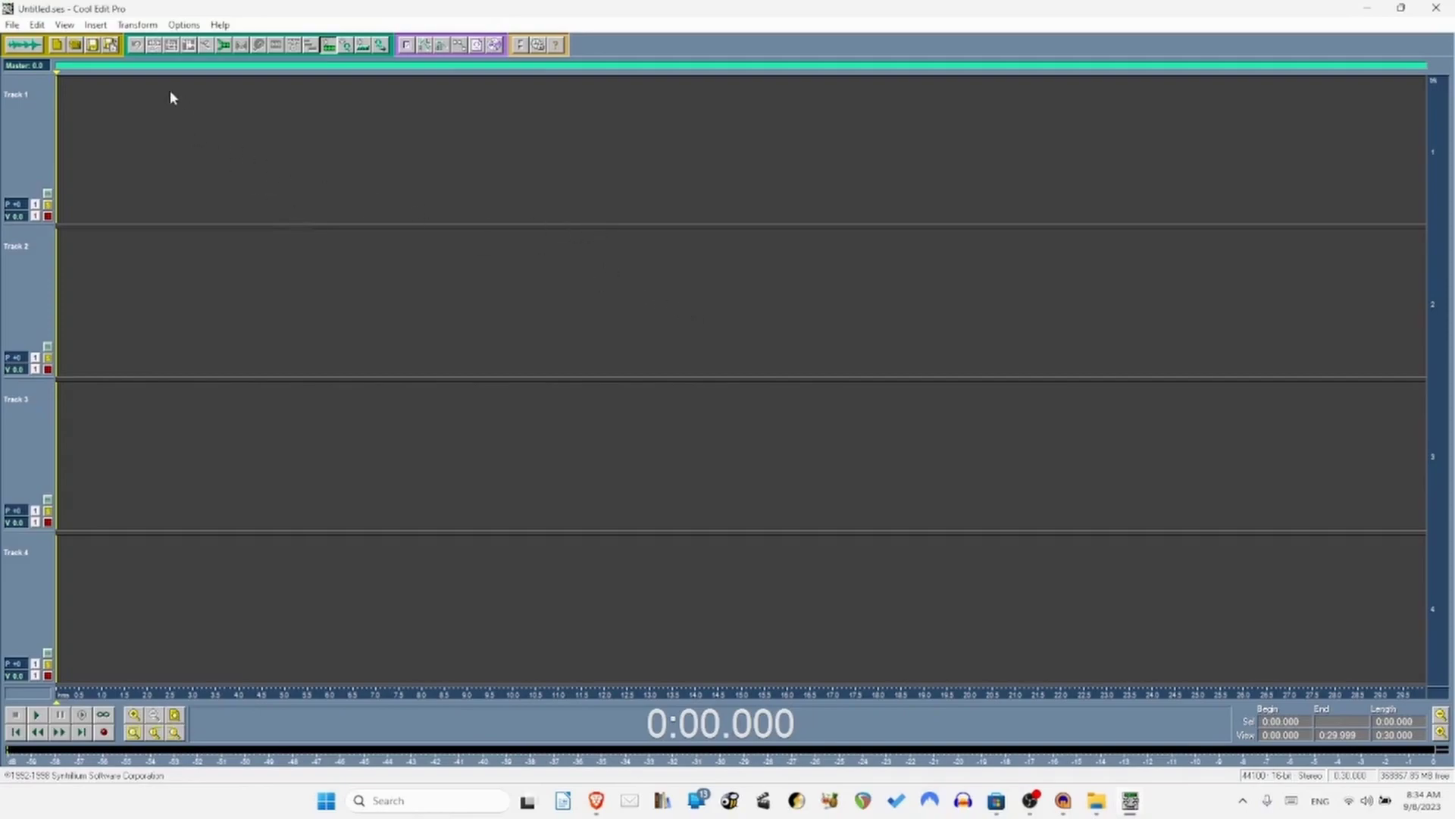
Open girl who's gone.ses from Desktop > The Message Will Be Kept (2023 Version) > 20011014 girl whose gone.
{"action": "left_click", "coordinate": [75, 47]}
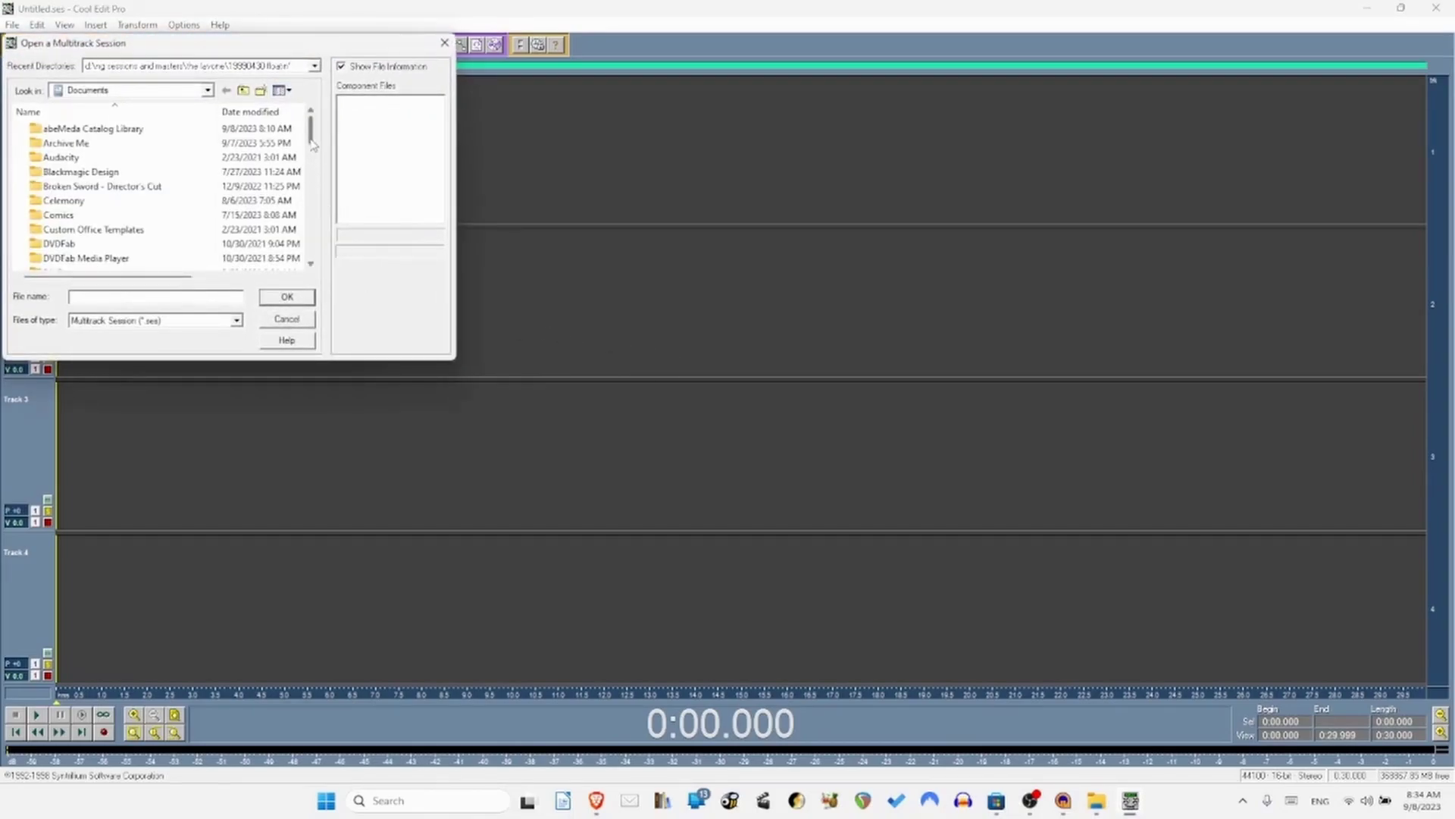
{"action": "scroll", "coordinate": [313, 144], "scroll_direction": "down", "scroll_amount": 1}
{"action": "left_click", "coordinate": [207, 90]}
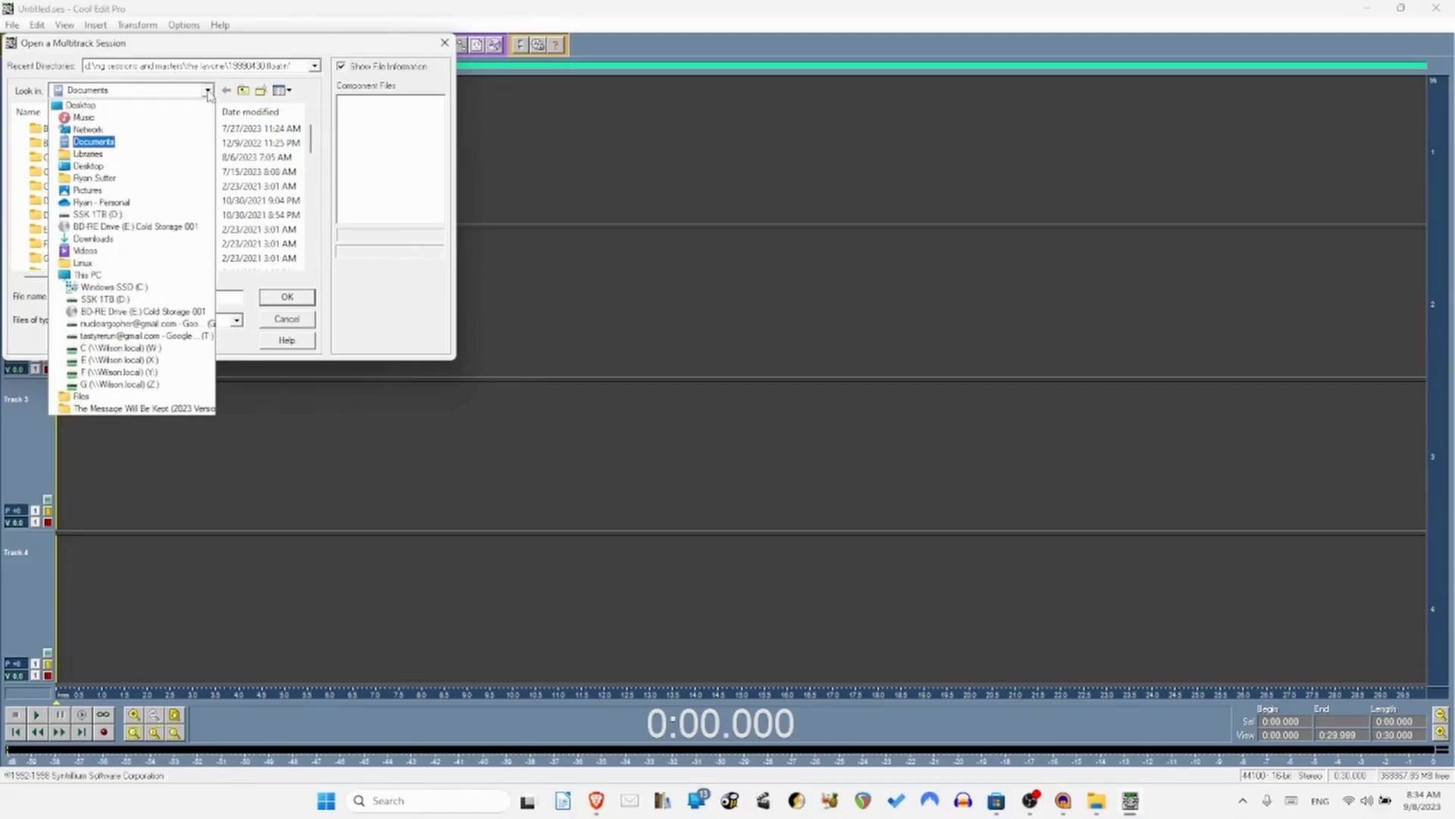
{"action": "left_click", "coordinate": [207, 91]}
{"action": "left_click", "coordinate": [207, 90]}
{"action": "left_click", "coordinate": [151, 170]}
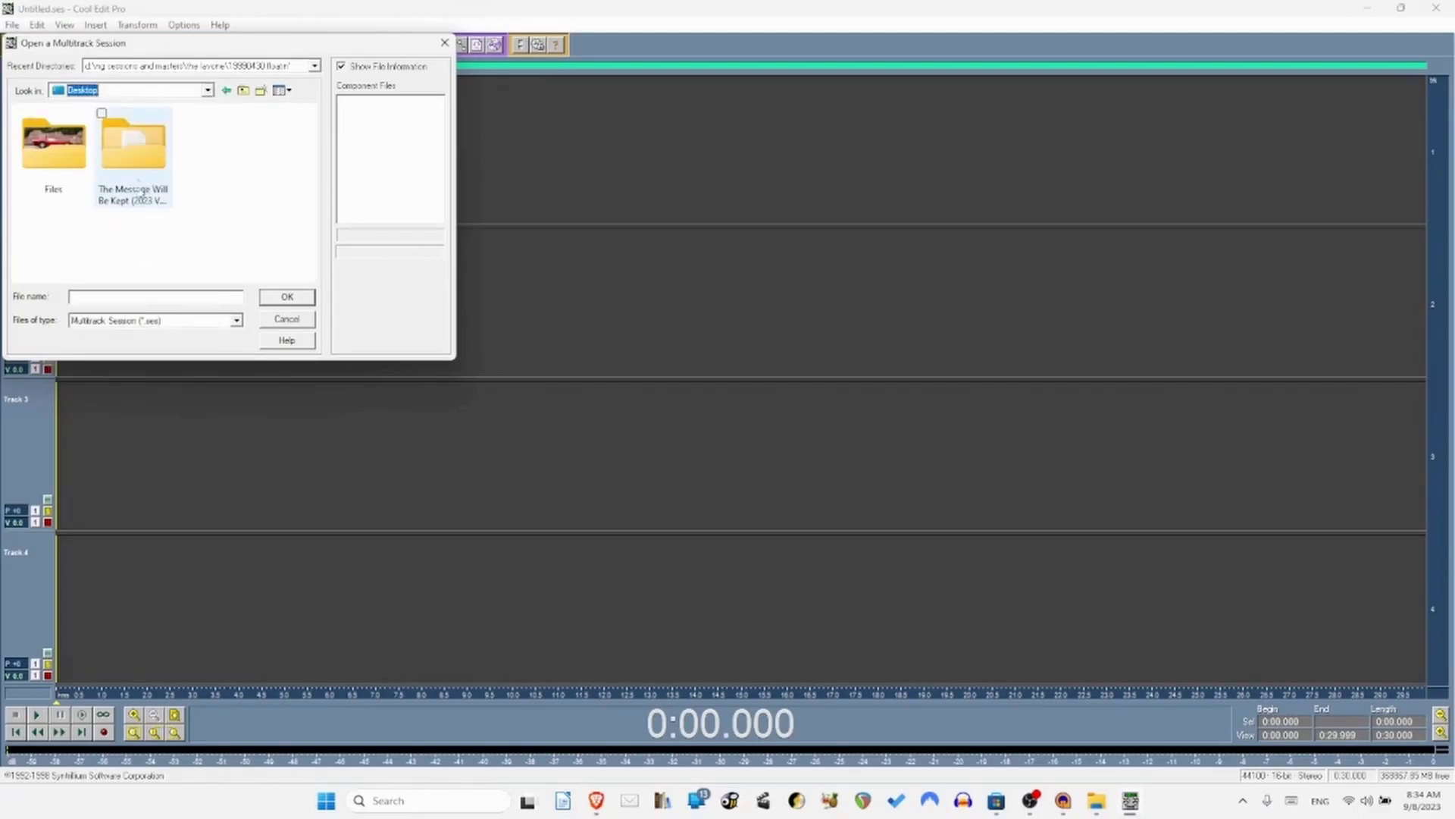
{"action": "double_click", "coordinate": [144, 165]}
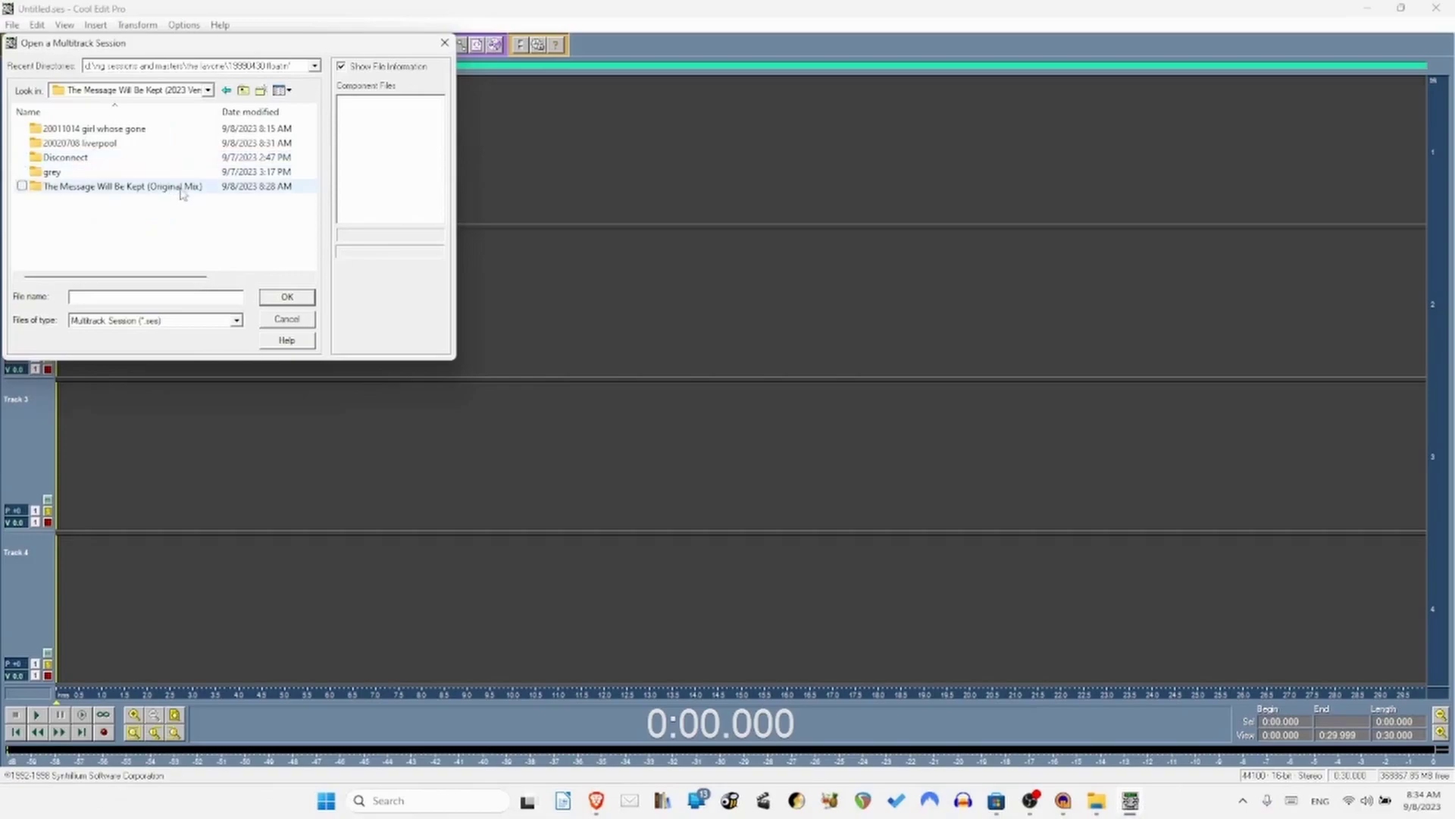
{"action": "double_click", "coordinate": [114, 129]}
{"action": "double_click", "coordinate": [95, 144]}
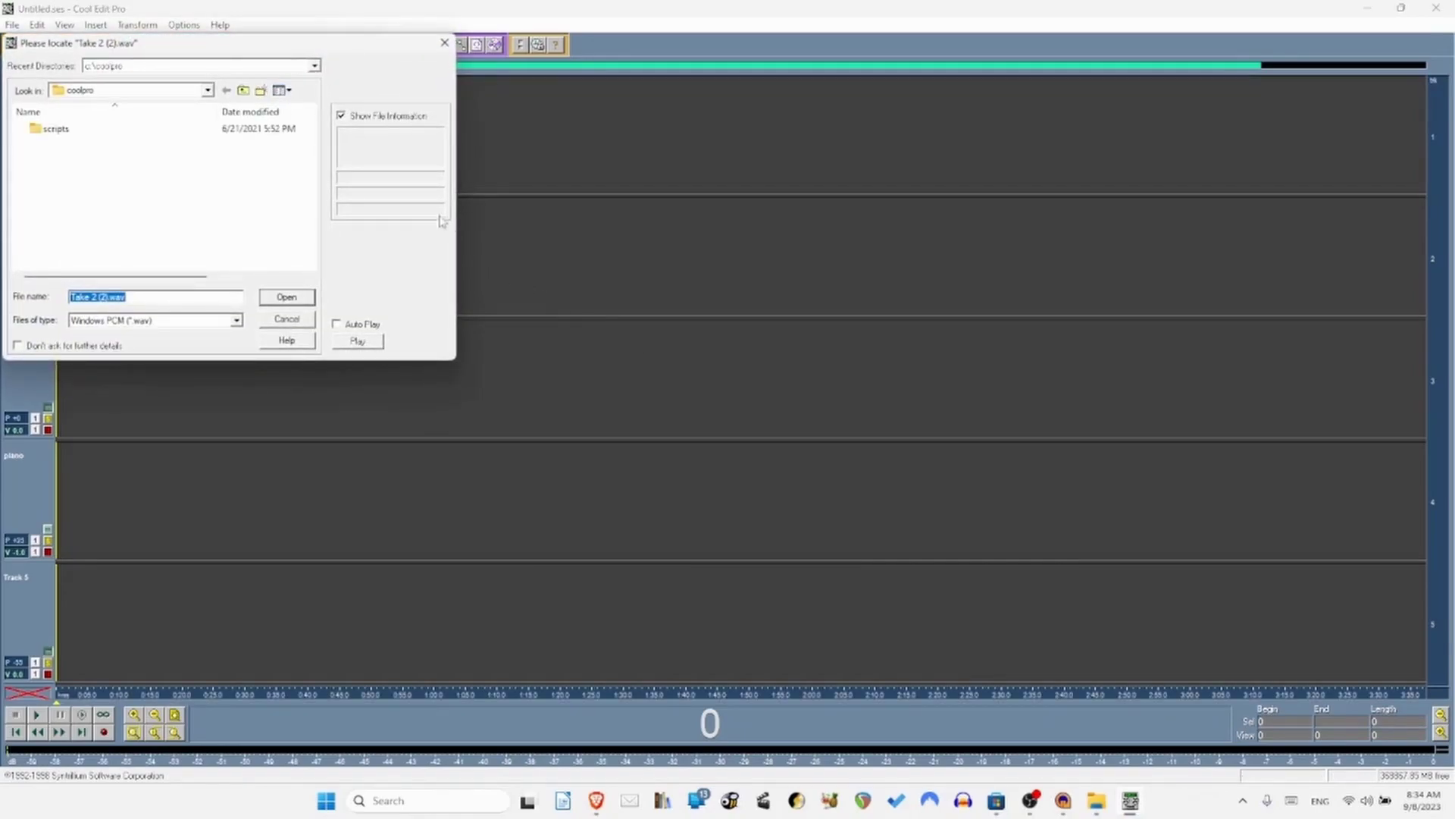
Look through the song's Audio Files folders for Take 2 (2).wav, then cancel to load the session.
{"action": "left_click", "coordinate": [314, 66]}
{"action": "left_click", "coordinate": [315, 67]}
{"action": "left_click", "coordinate": [208, 90]}
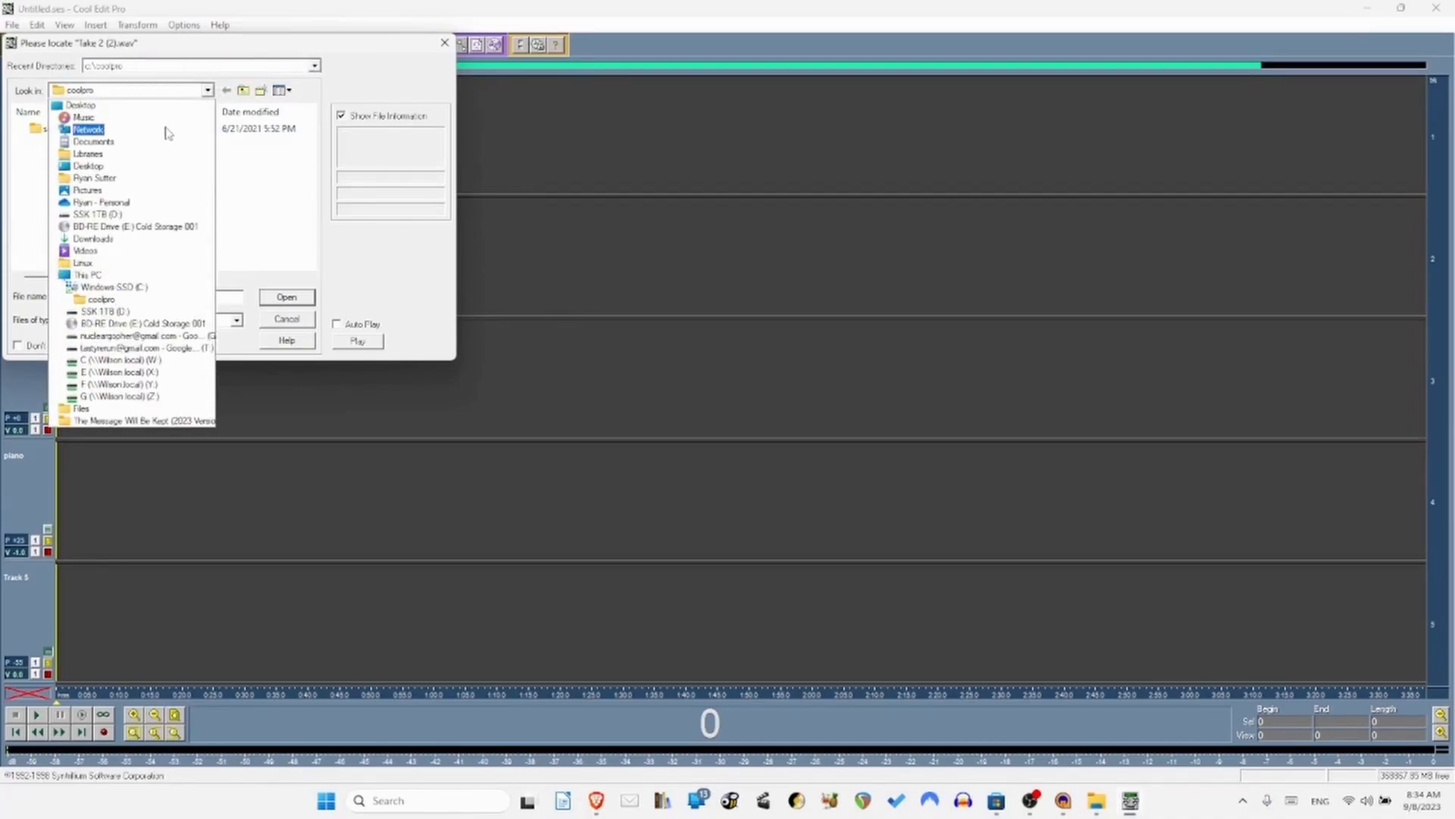
{"action": "left_click", "coordinate": [149, 168]}
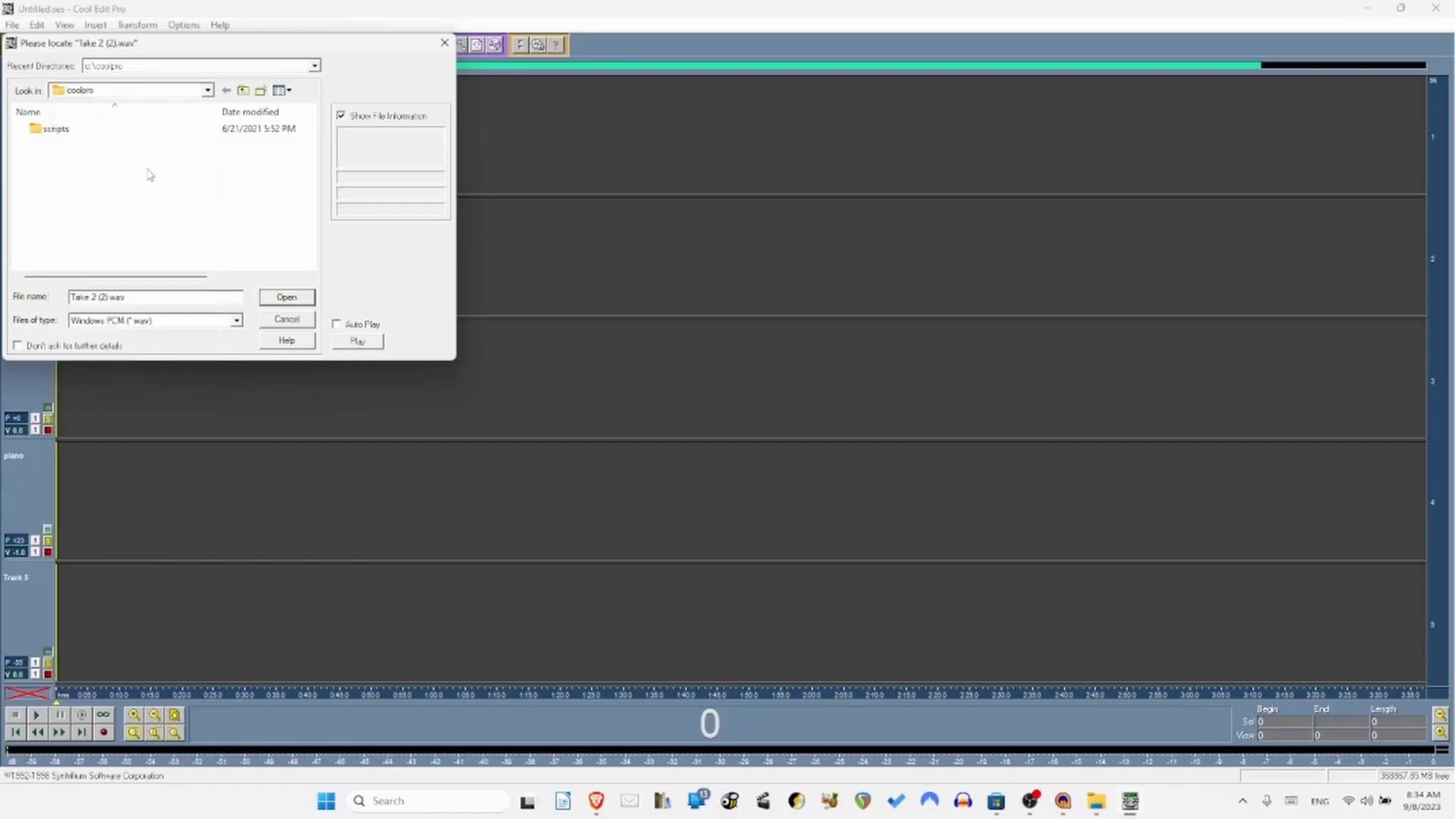
{"action": "double_click", "coordinate": [115, 178]}
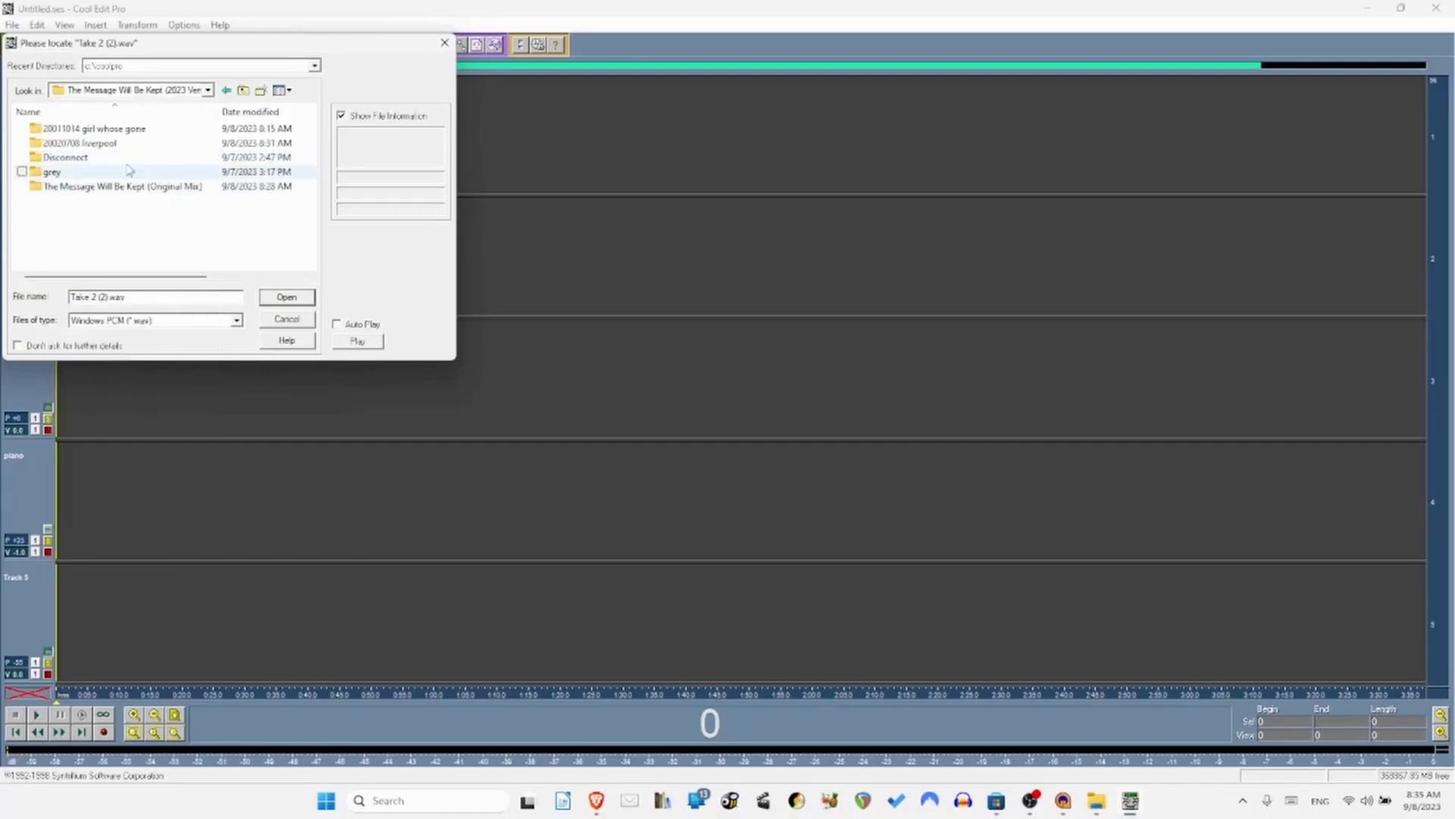
{"action": "double_click", "coordinate": [118, 133]}
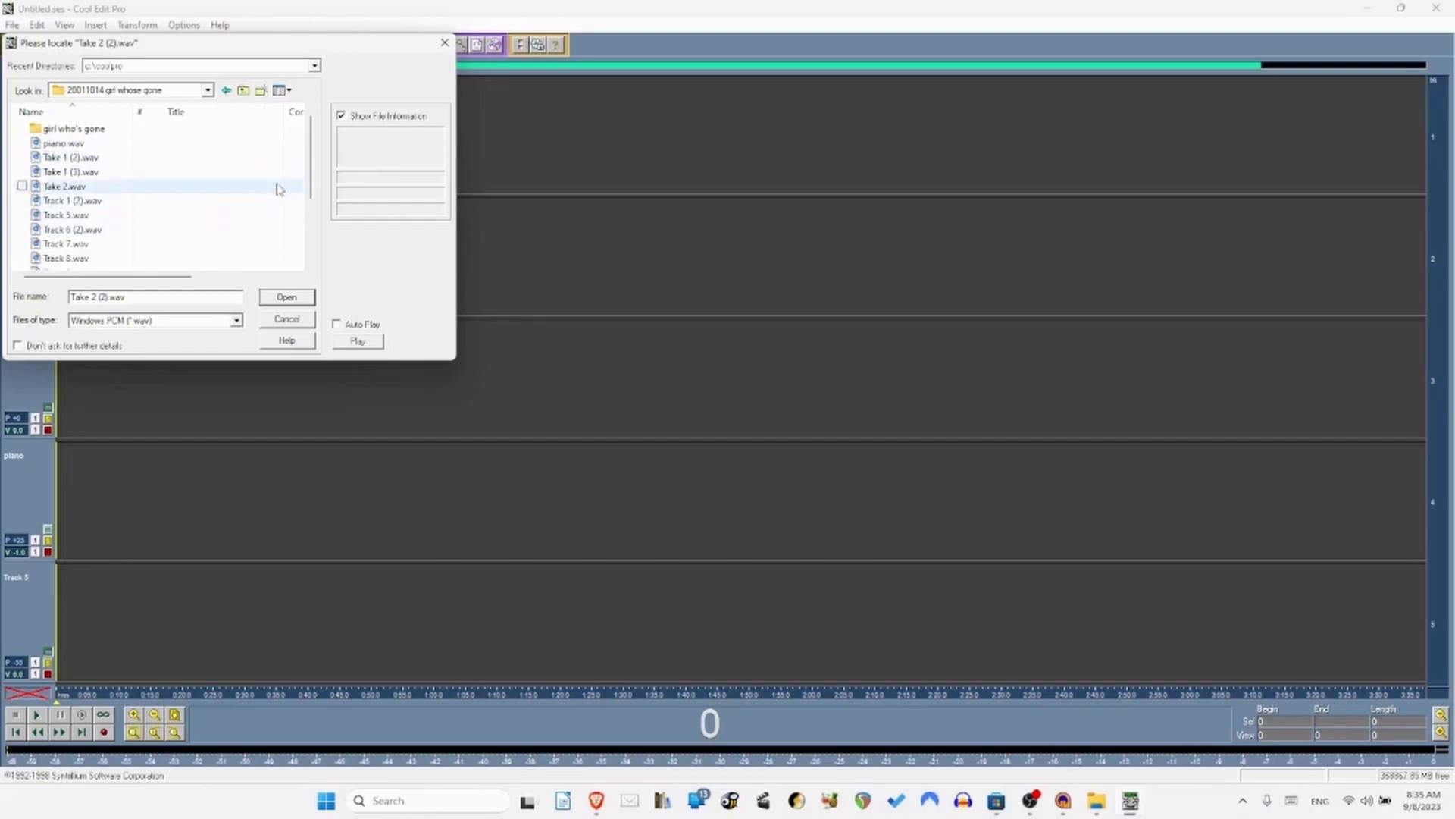
{"action": "mouse_move", "coordinate": [311, 146]}
{"action": "left_mouse_down"}
{"action": "mouse_move", "coordinate": [316, 221]}
{"action": "mouse_move", "coordinate": [314, 167]}
{"action": "left_mouse_up"}
{"action": "double_click", "coordinate": [104, 133]}
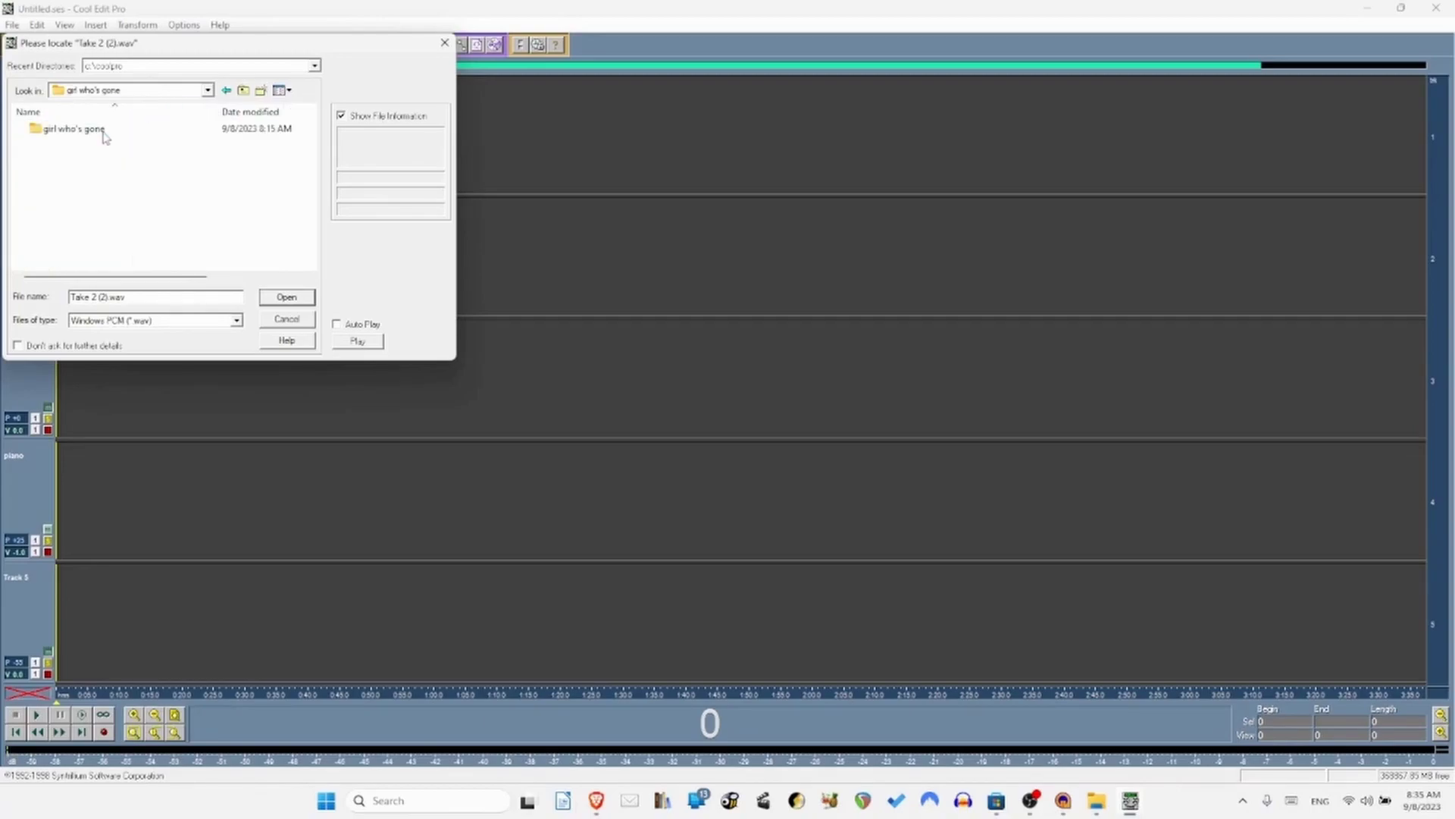
{"action": "double_click", "coordinate": [91, 137]}
{"action": "double_click", "coordinate": [88, 137]}
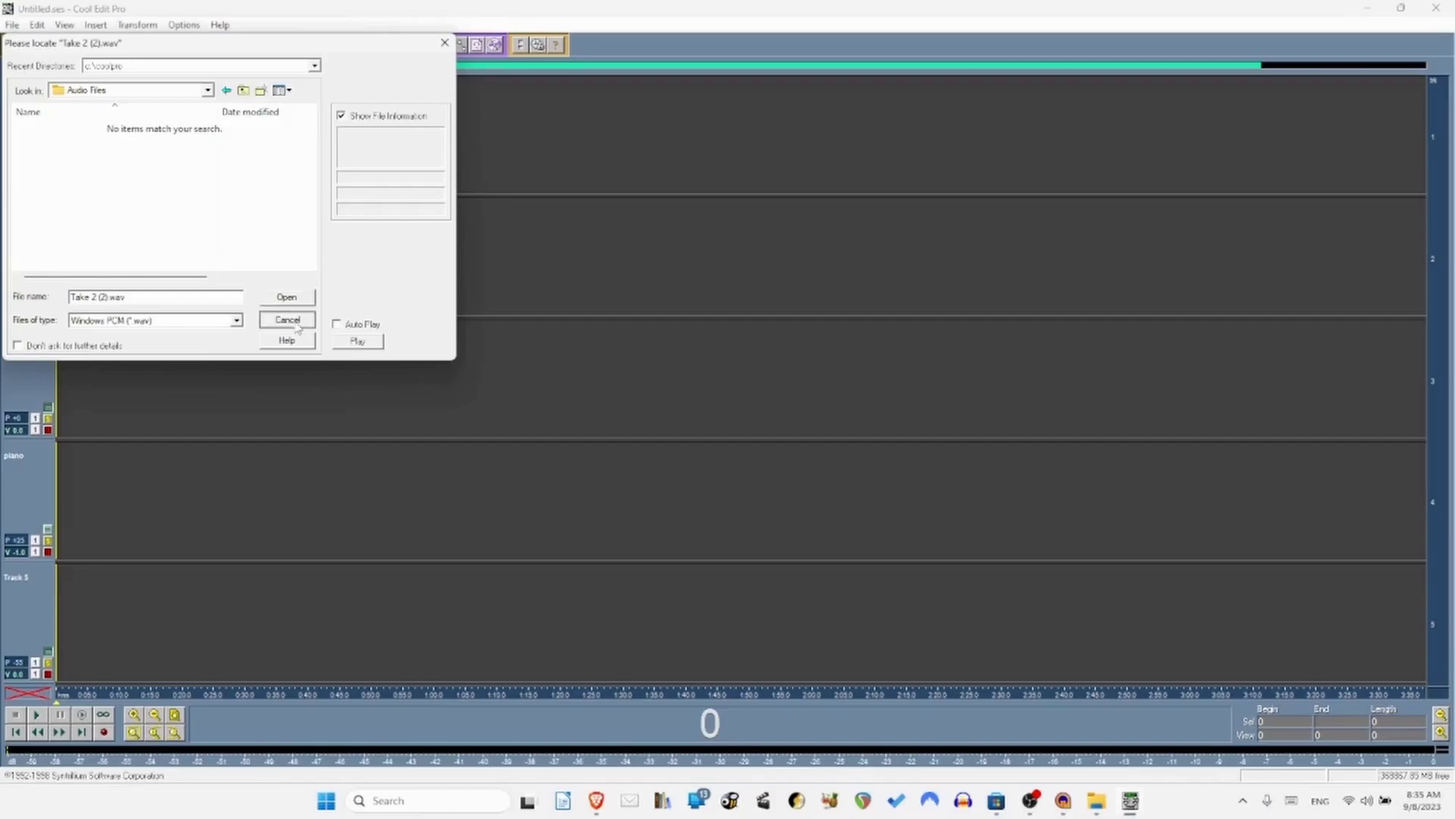
{"action": "left_click", "coordinate": [296, 325]}
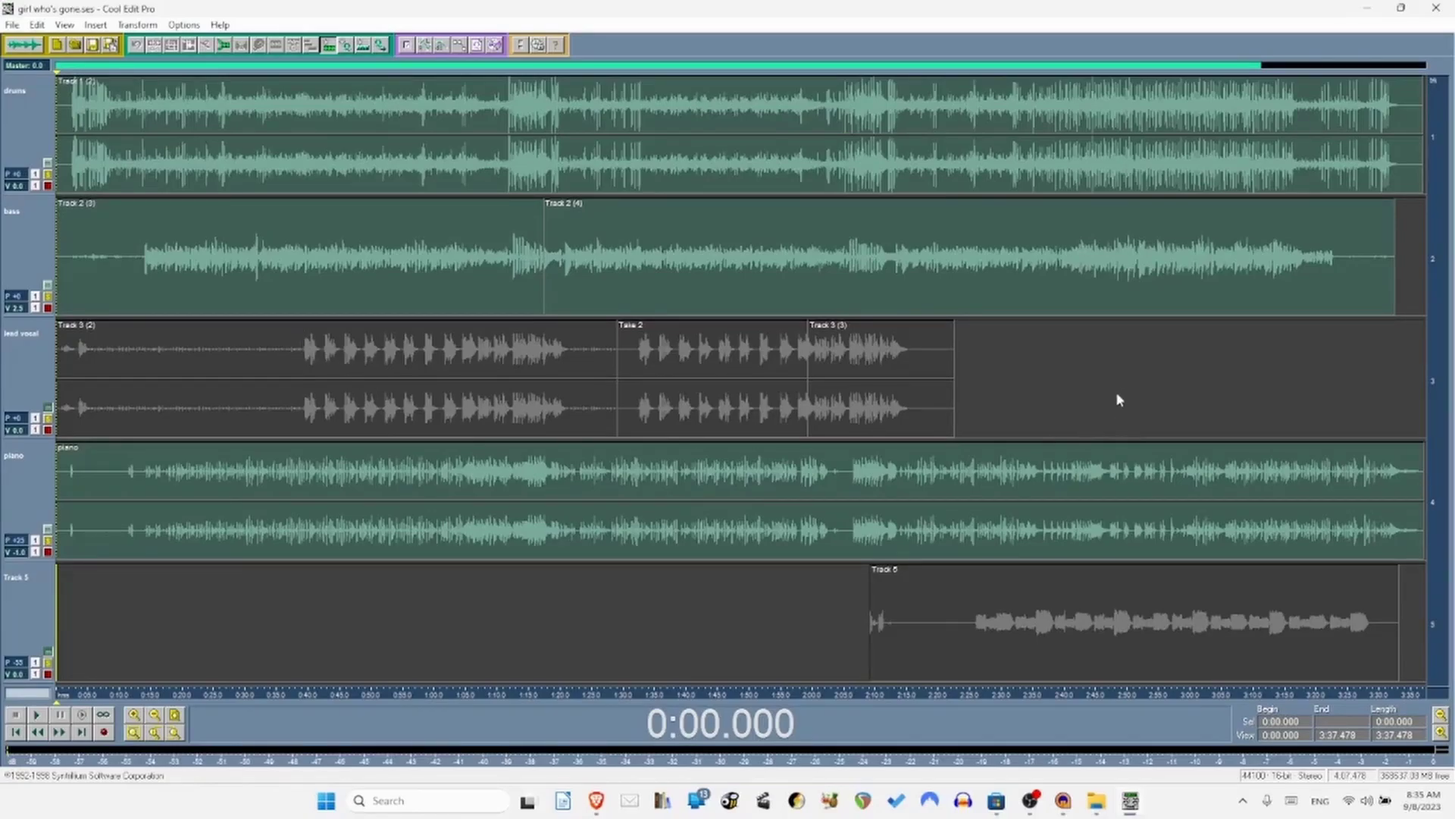
{"action": "left_click_drag", "start_coordinate": [1441, 329], "coordinate": [1431, 72]}
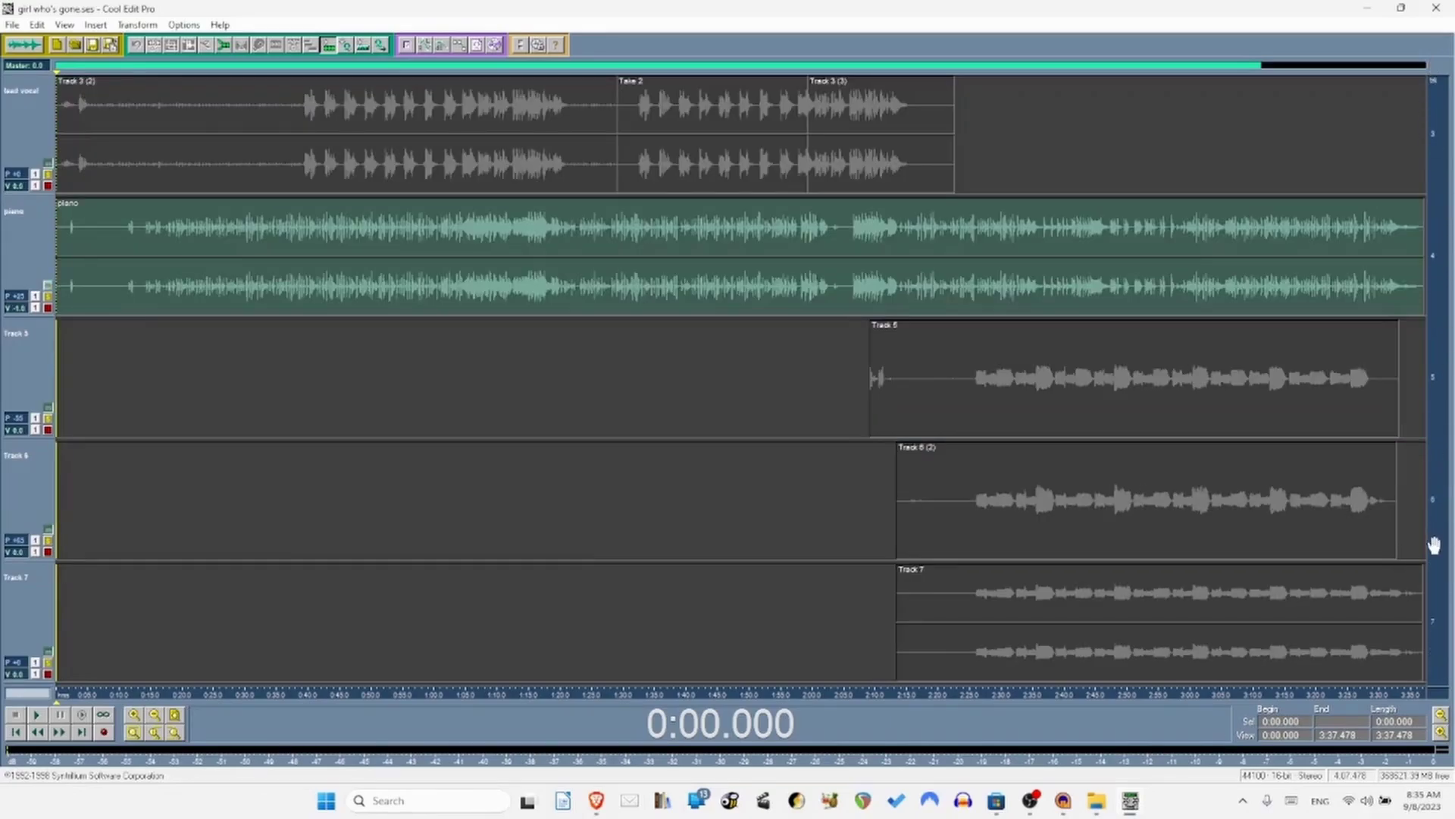
{"action": "left_click_drag", "start_coordinate": [1435, 545], "coordinate": [1442, 250]}
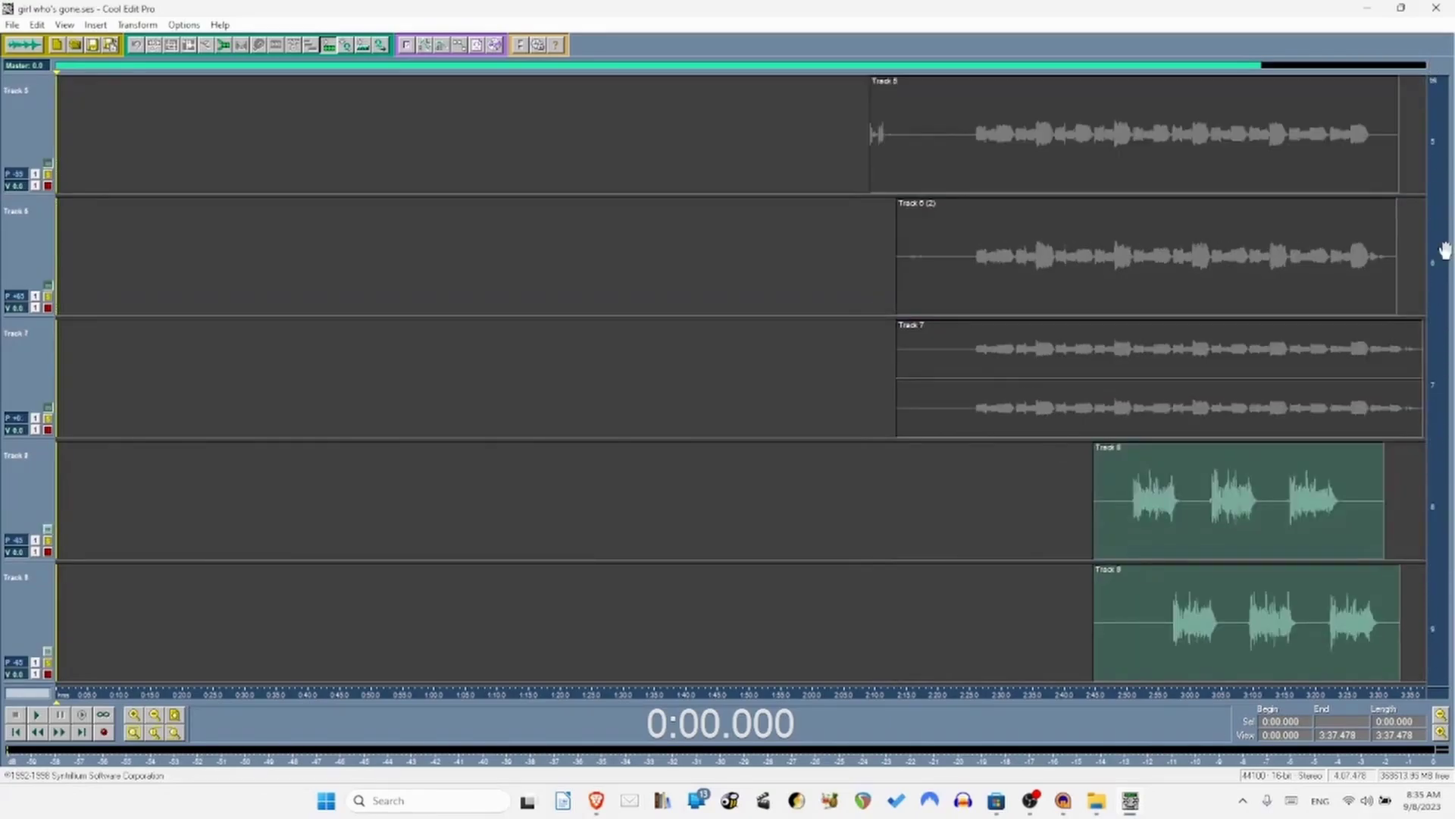
{"action": "left_click_drag", "start_coordinate": [1445, 250], "coordinate": [1450, 765]}
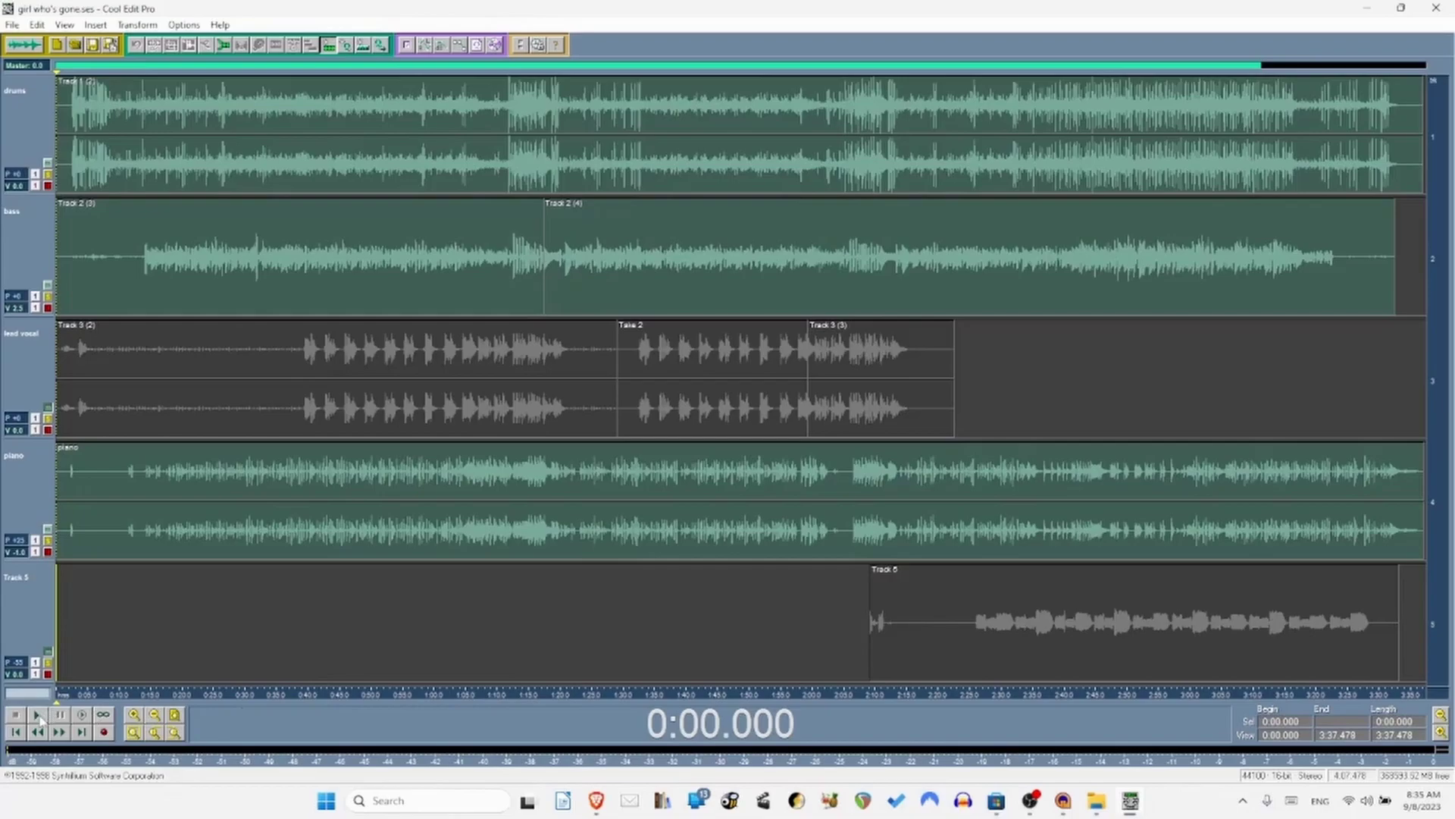
{"action": "left_click", "coordinate": [37, 715]}
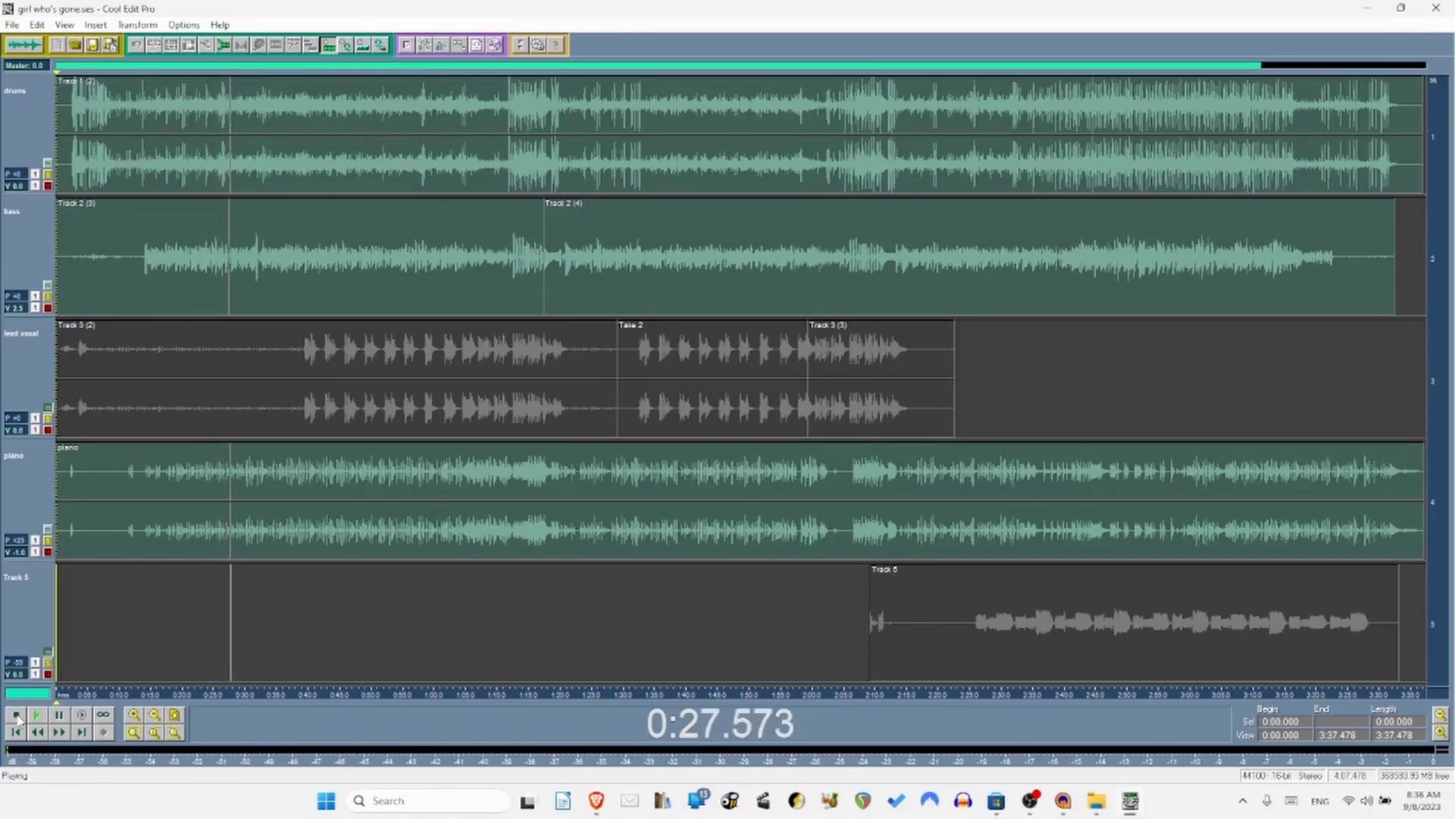
{"action": "left_click", "coordinate": [16, 717]}
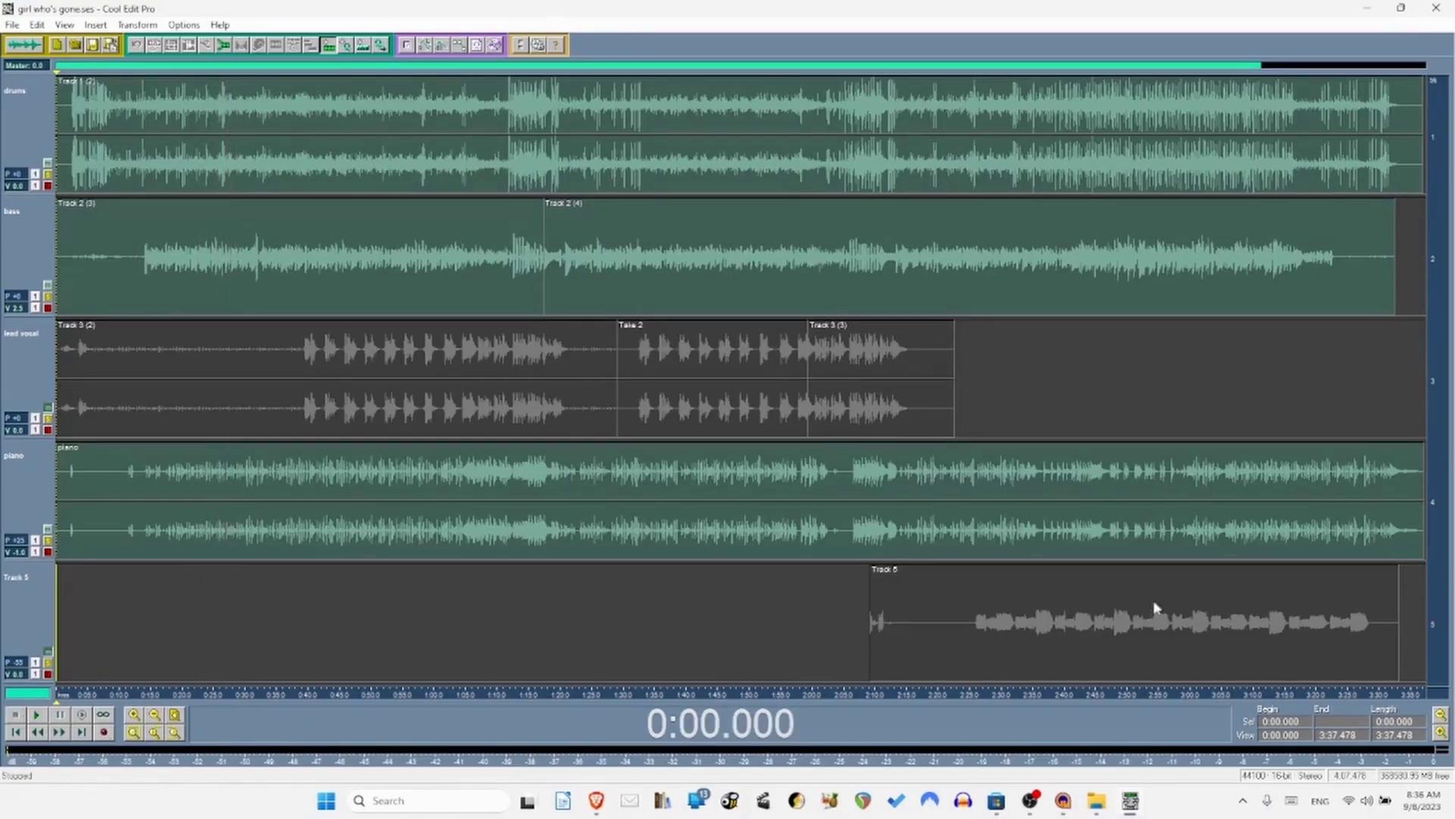
{"action": "scroll", "coordinate": [1432, 569], "scroll_direction": "down", "scroll_amount": 3}
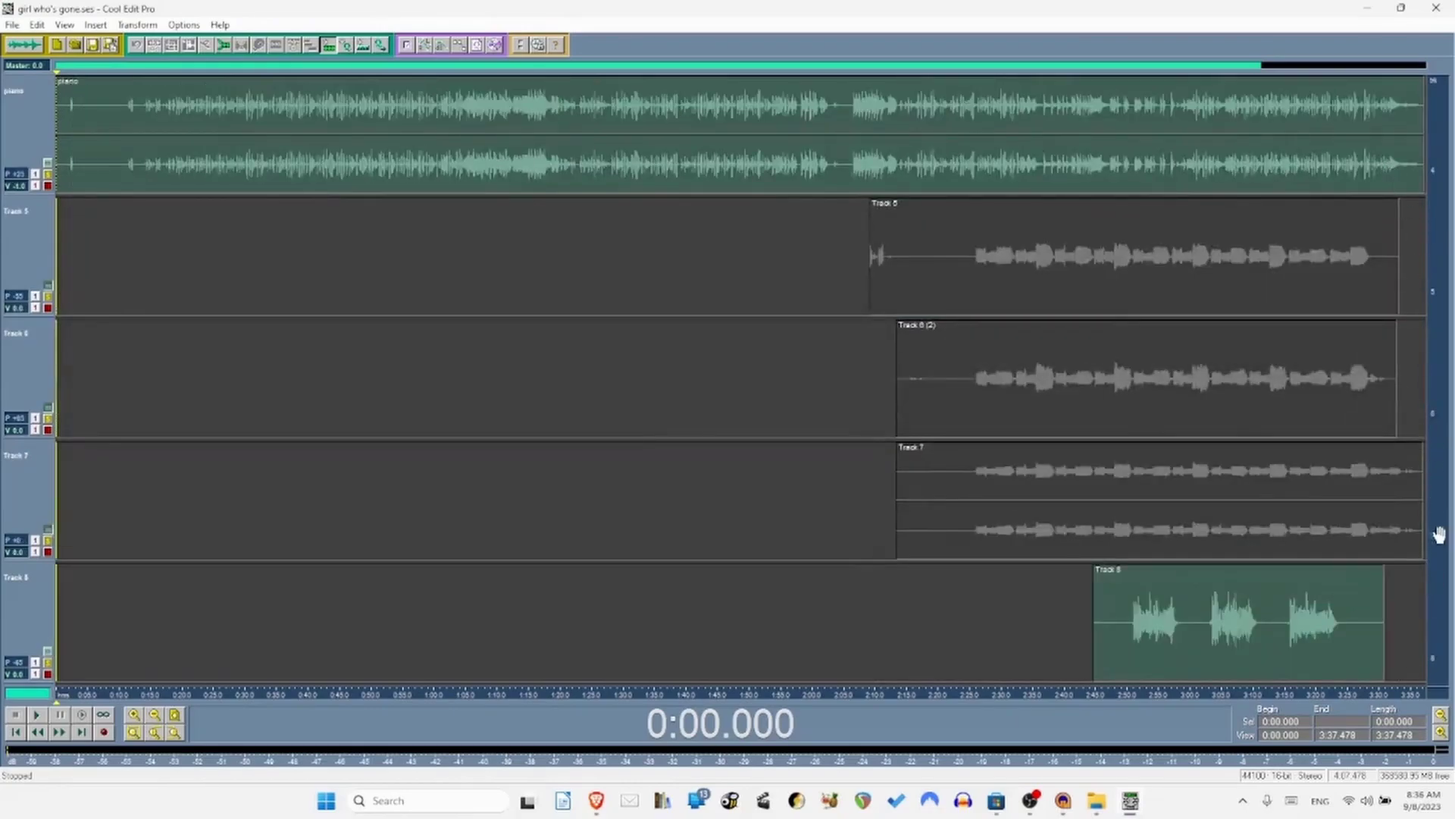
{"action": "left_click_drag", "start_coordinate": [1438, 534], "coordinate": [1444, 167]}
{"action": "left_click_drag", "start_coordinate": [1439, 447], "coordinate": [1440, 47]}
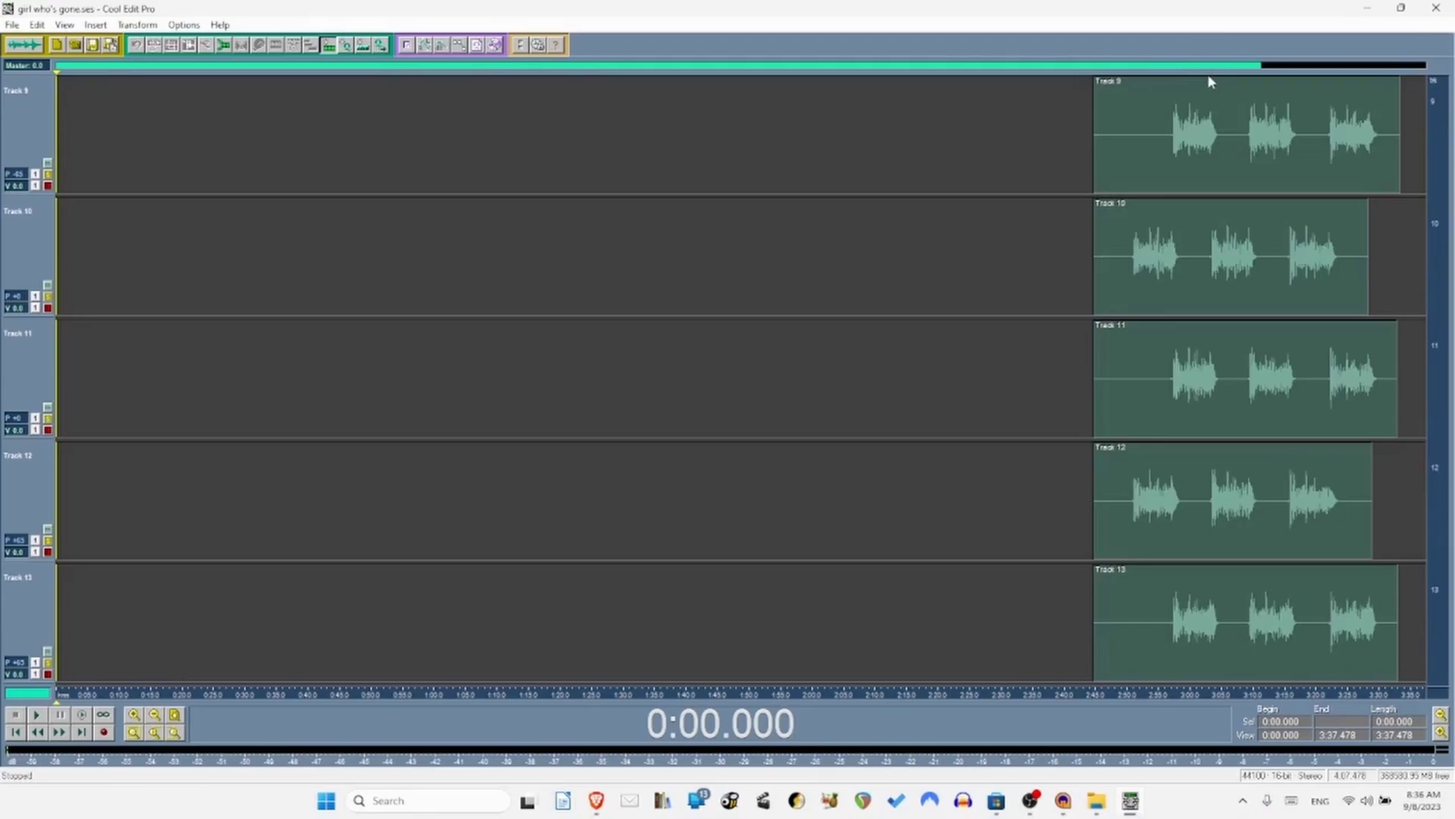
{"action": "left_click", "coordinate": [1202, 678]}
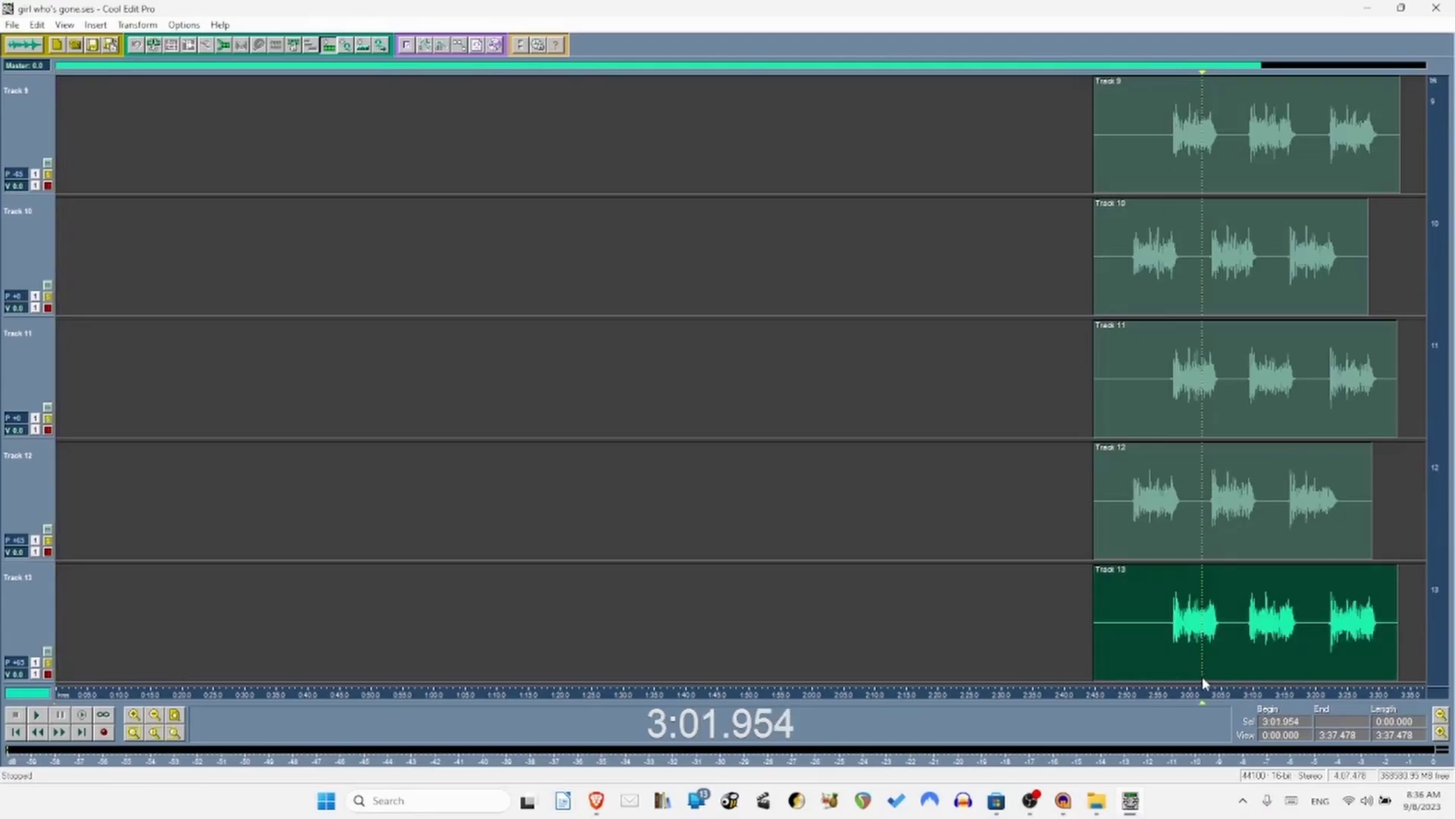
{"action": "left_click", "coordinate": [37, 716]}
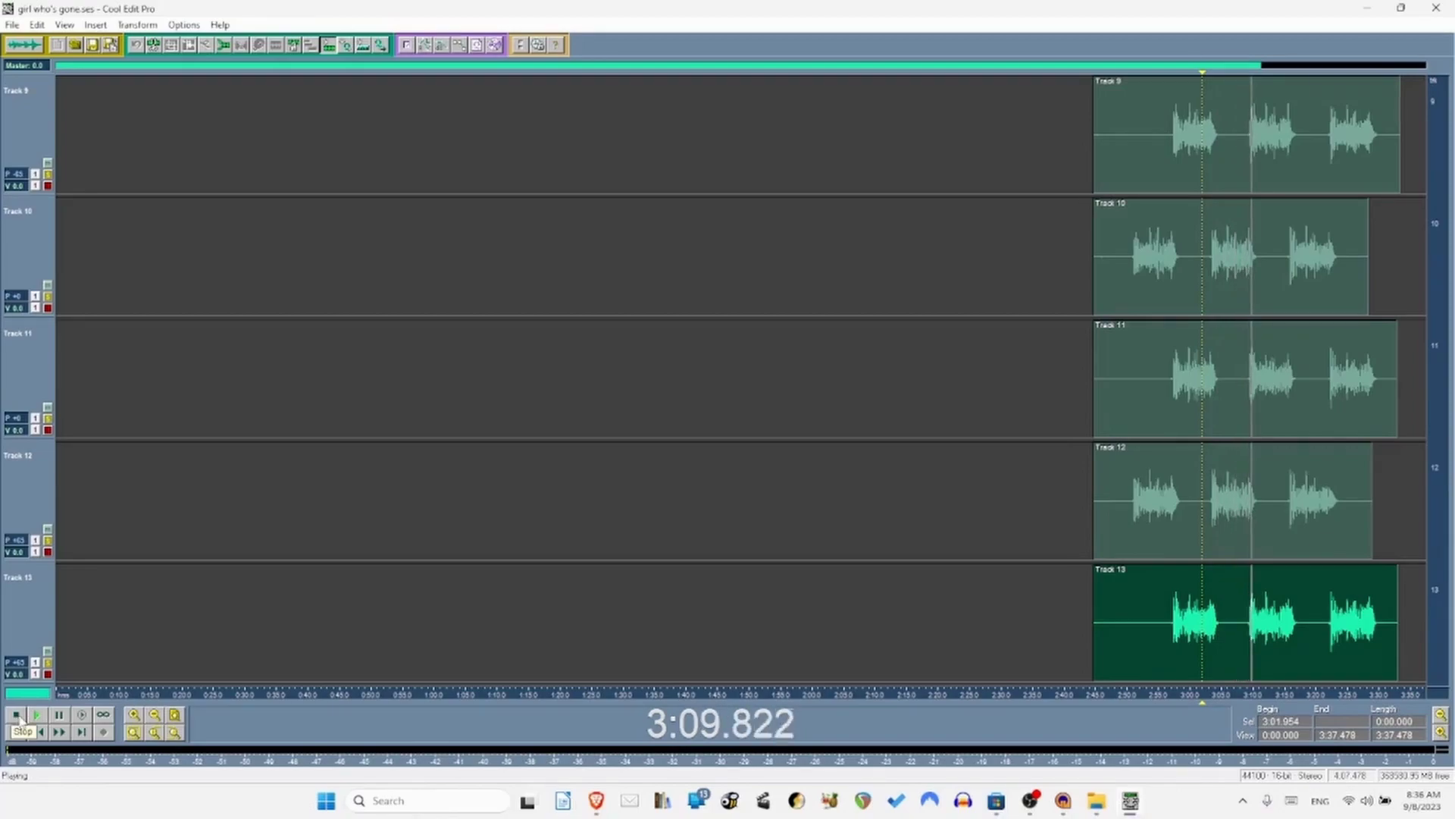
{"action": "left_click", "coordinate": [15, 715]}
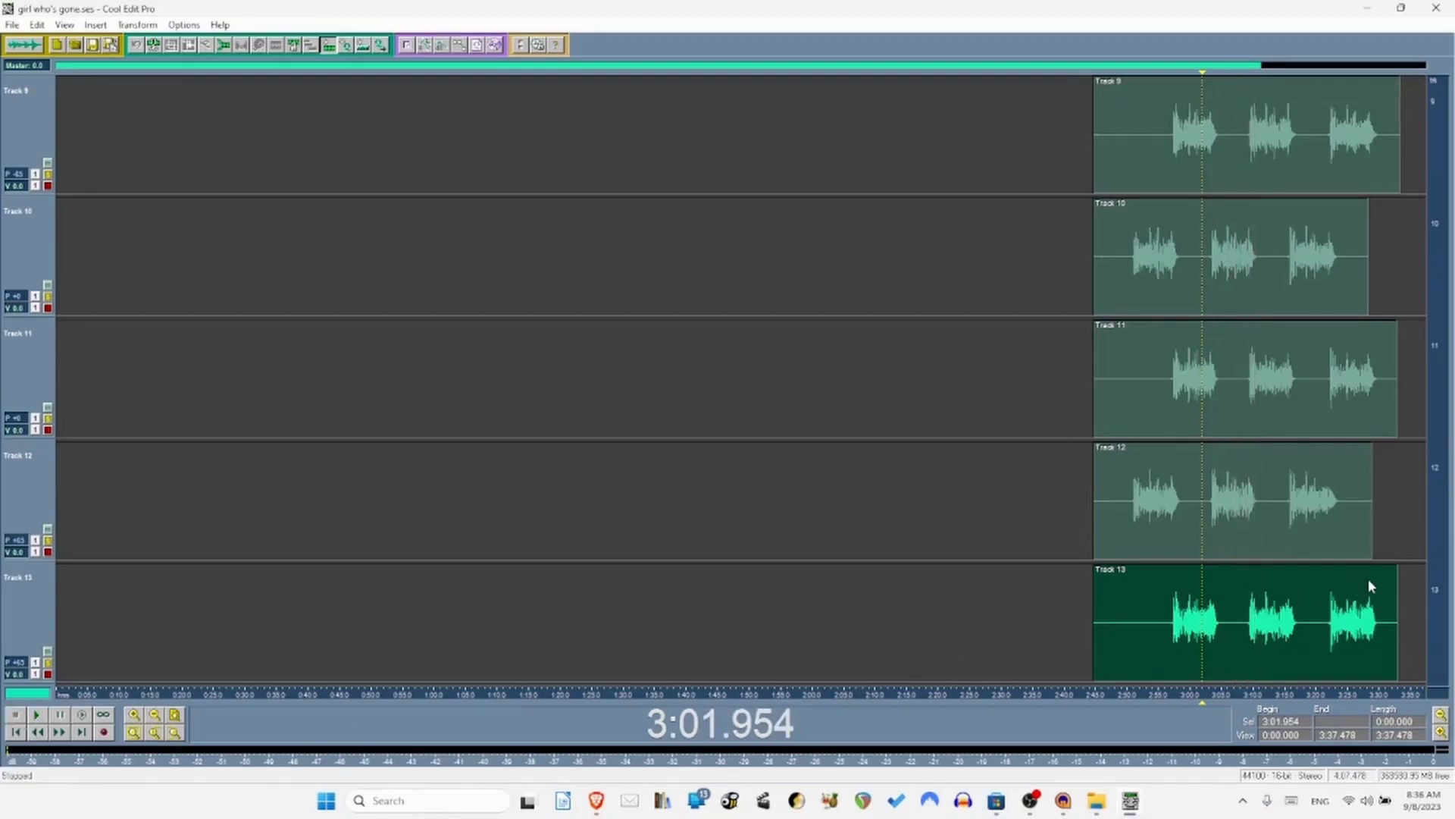
{"action": "left_click_drag", "start_coordinate": [1444, 645], "coordinate": [1451, 430]}
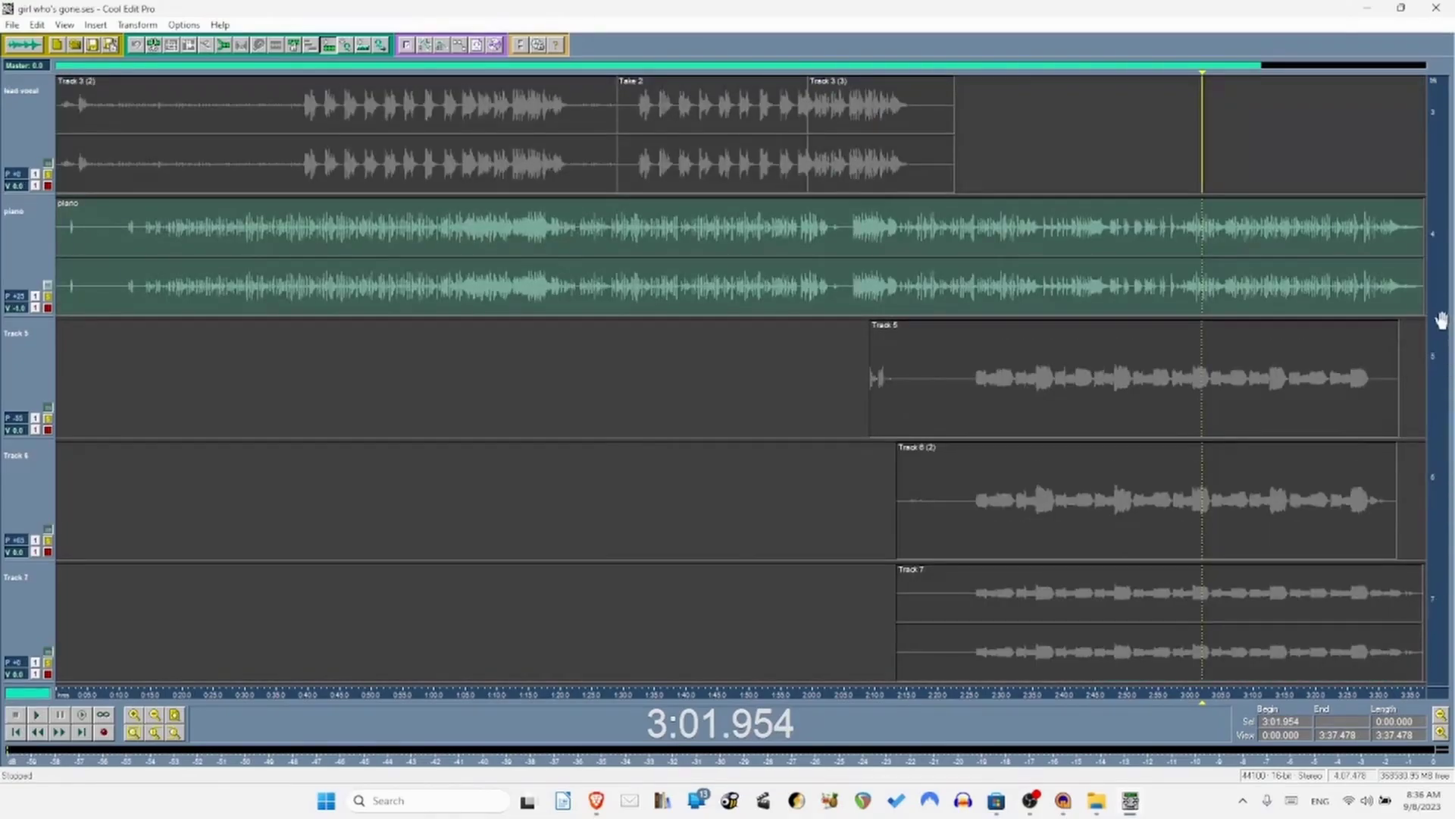
{"action": "left_click_drag", "start_coordinate": [1442, 326], "coordinate": [1450, 724]}
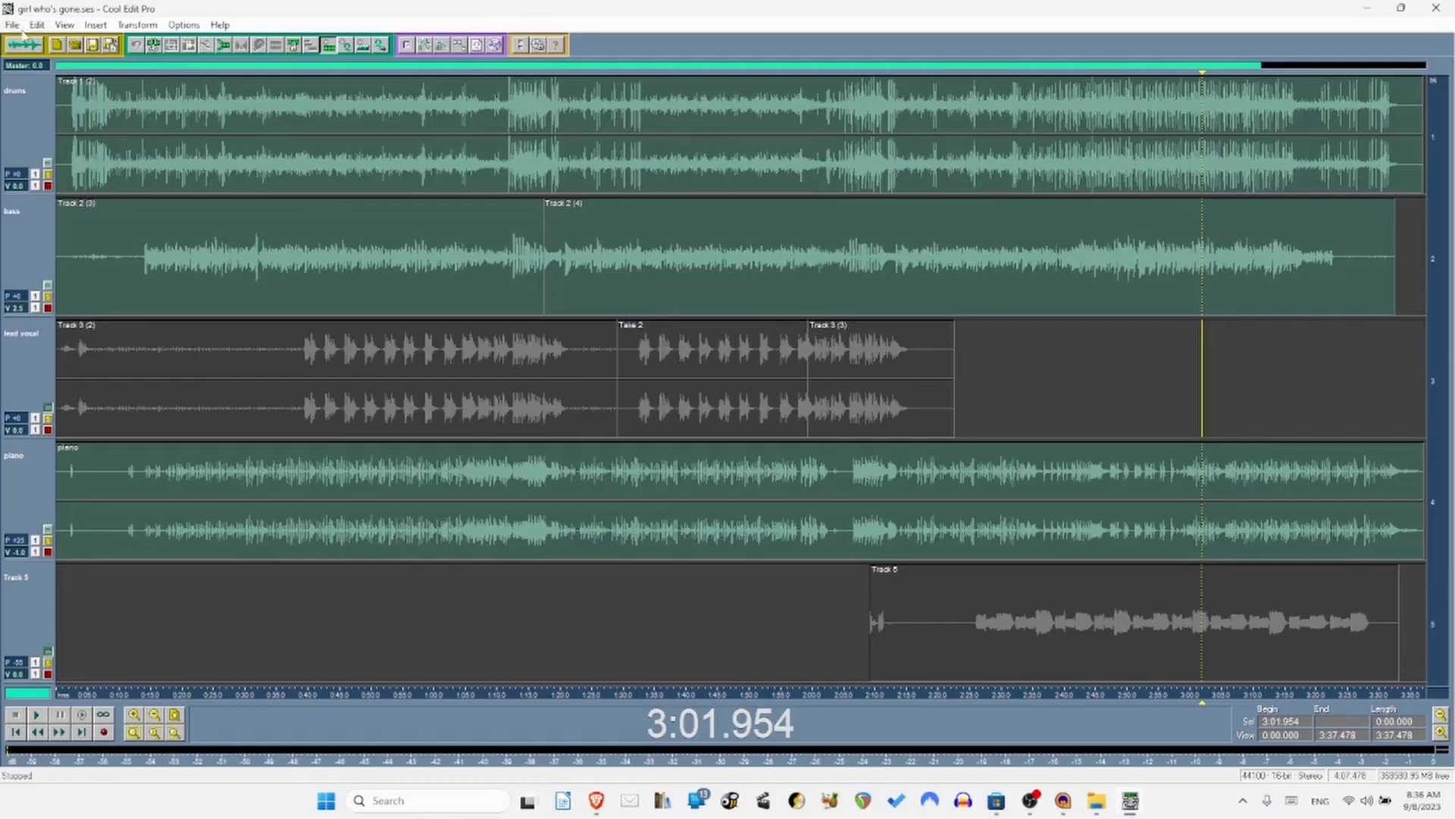
Check the Mix Down options without mixing, then launch REAPER from the taskbar.
{"action": "left_click", "coordinate": [22, 30]}
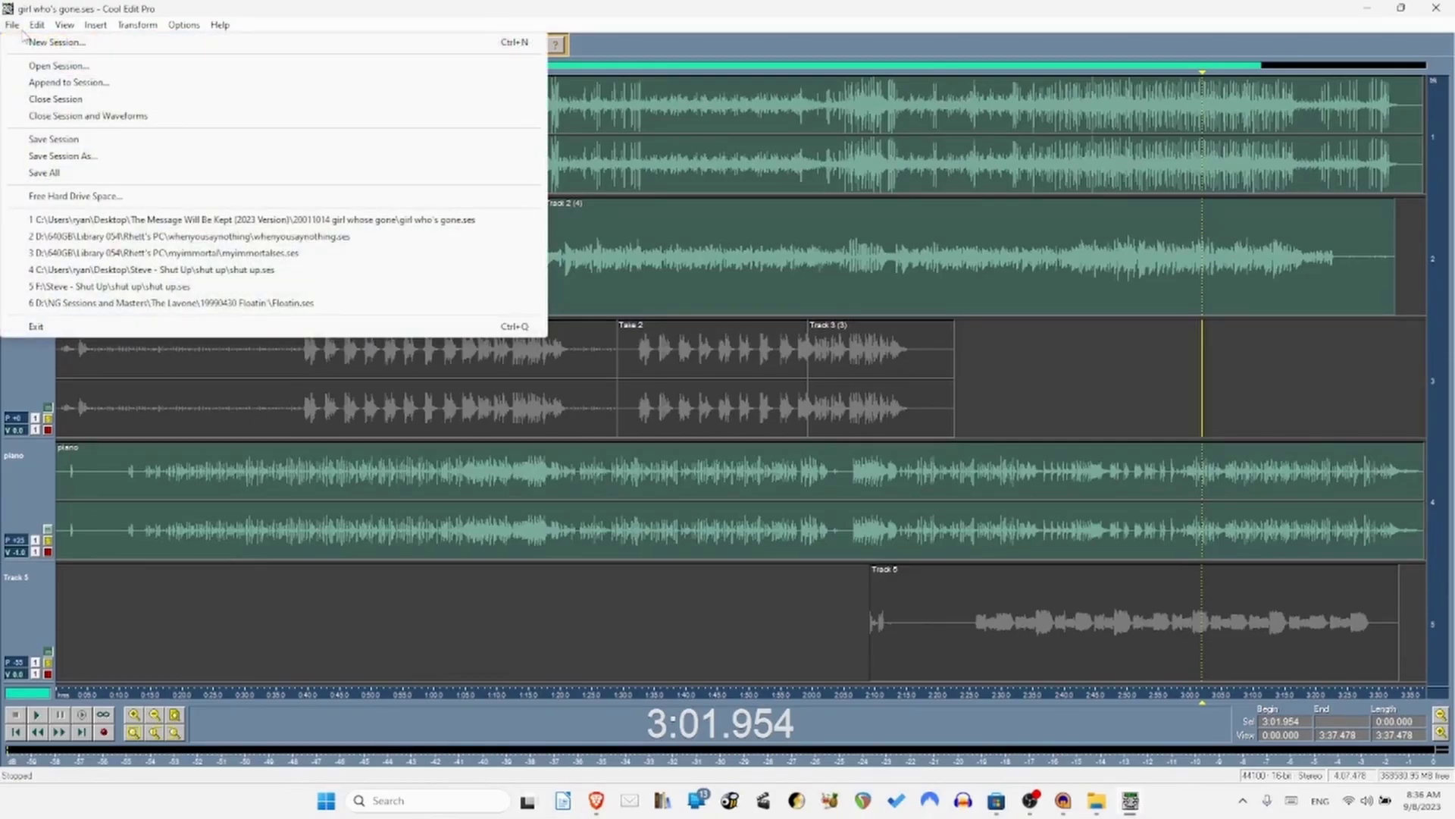
{"action": "mouse_move", "coordinate": [43, 28]}
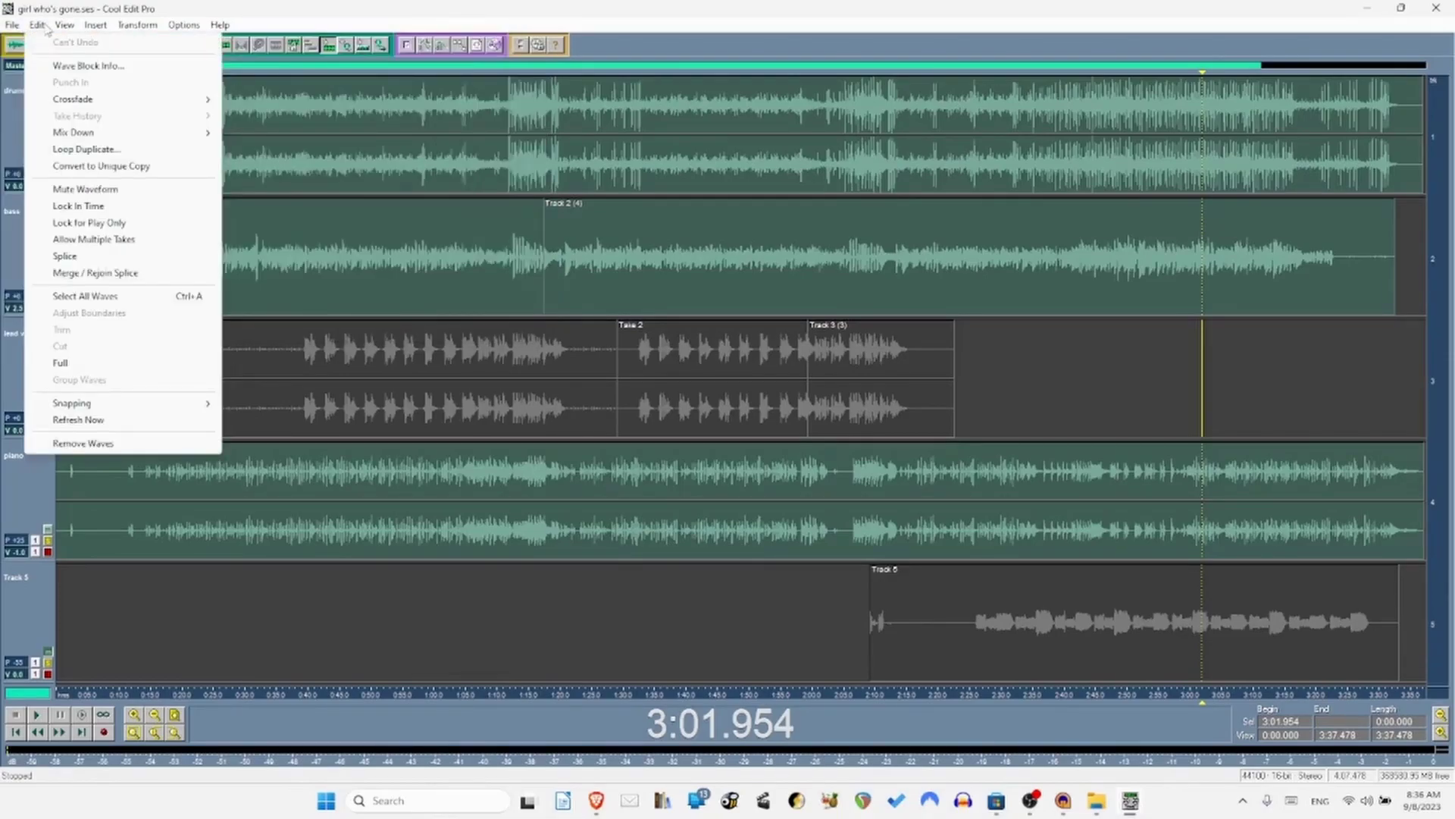
{"action": "mouse_move", "coordinate": [107, 28]}
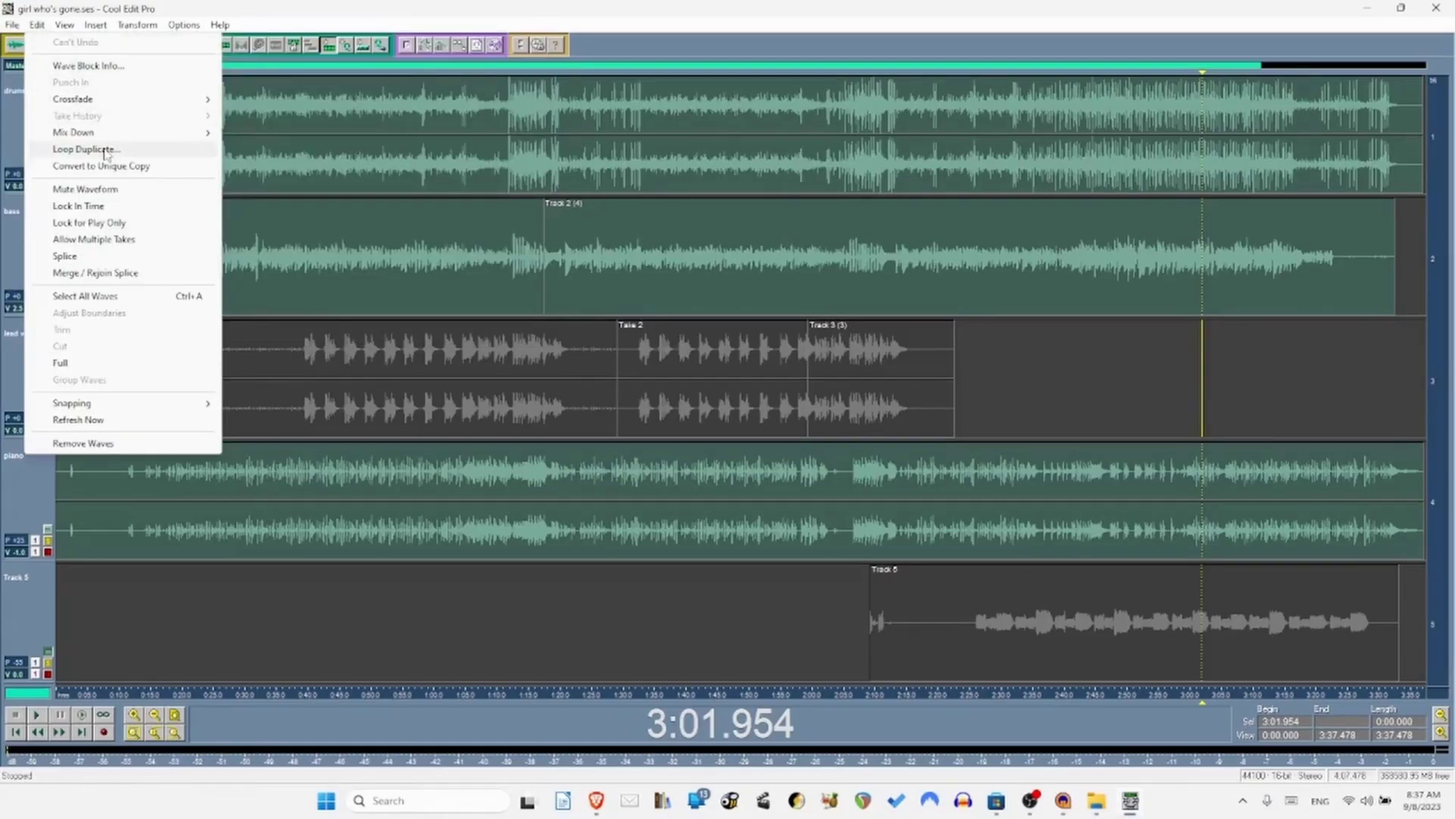
{"action": "mouse_move", "coordinate": [113, 136]}
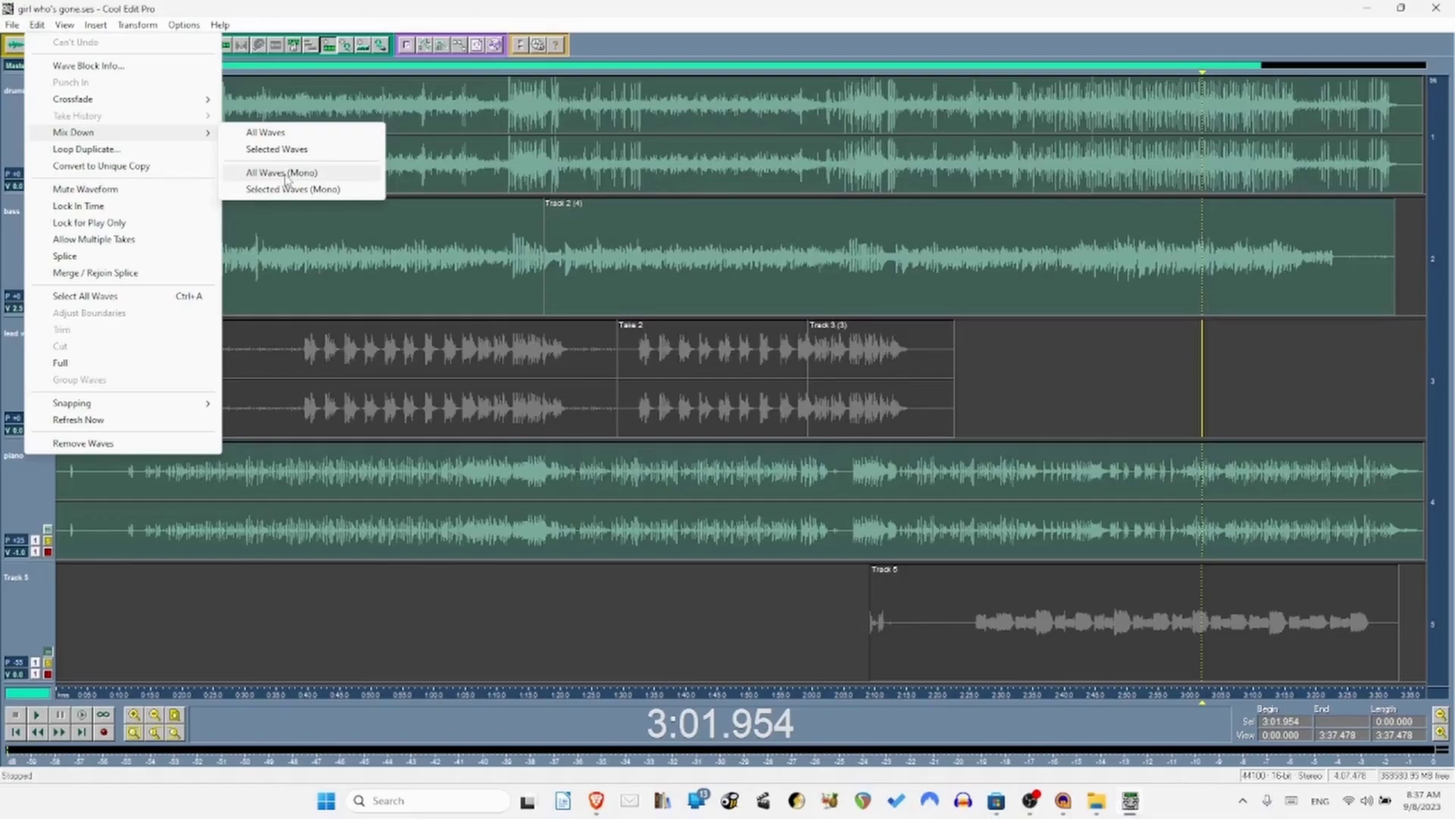
{"action": "left_click", "coordinate": [674, 82]}
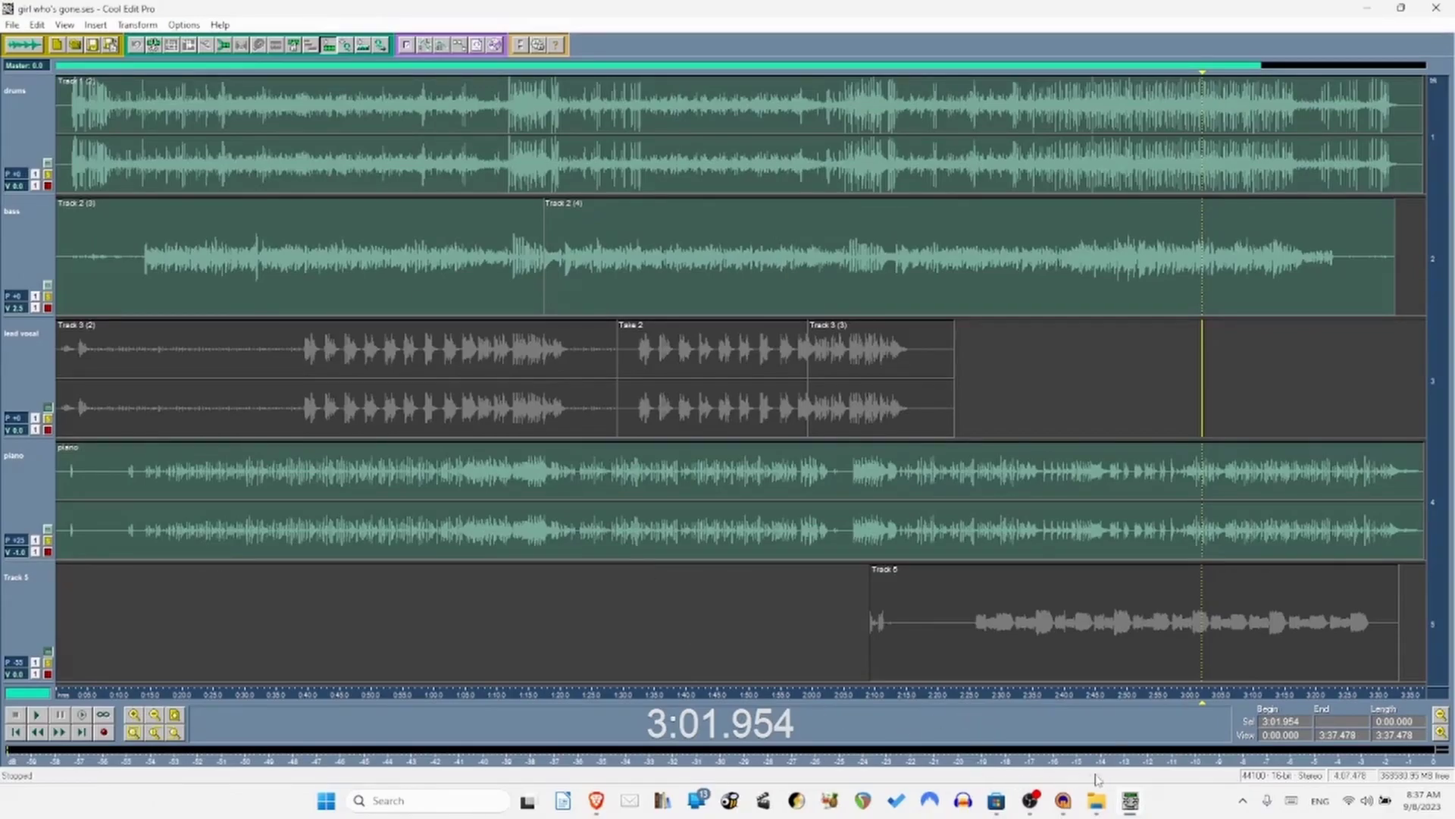
{"action": "left_click", "coordinate": [864, 801]}
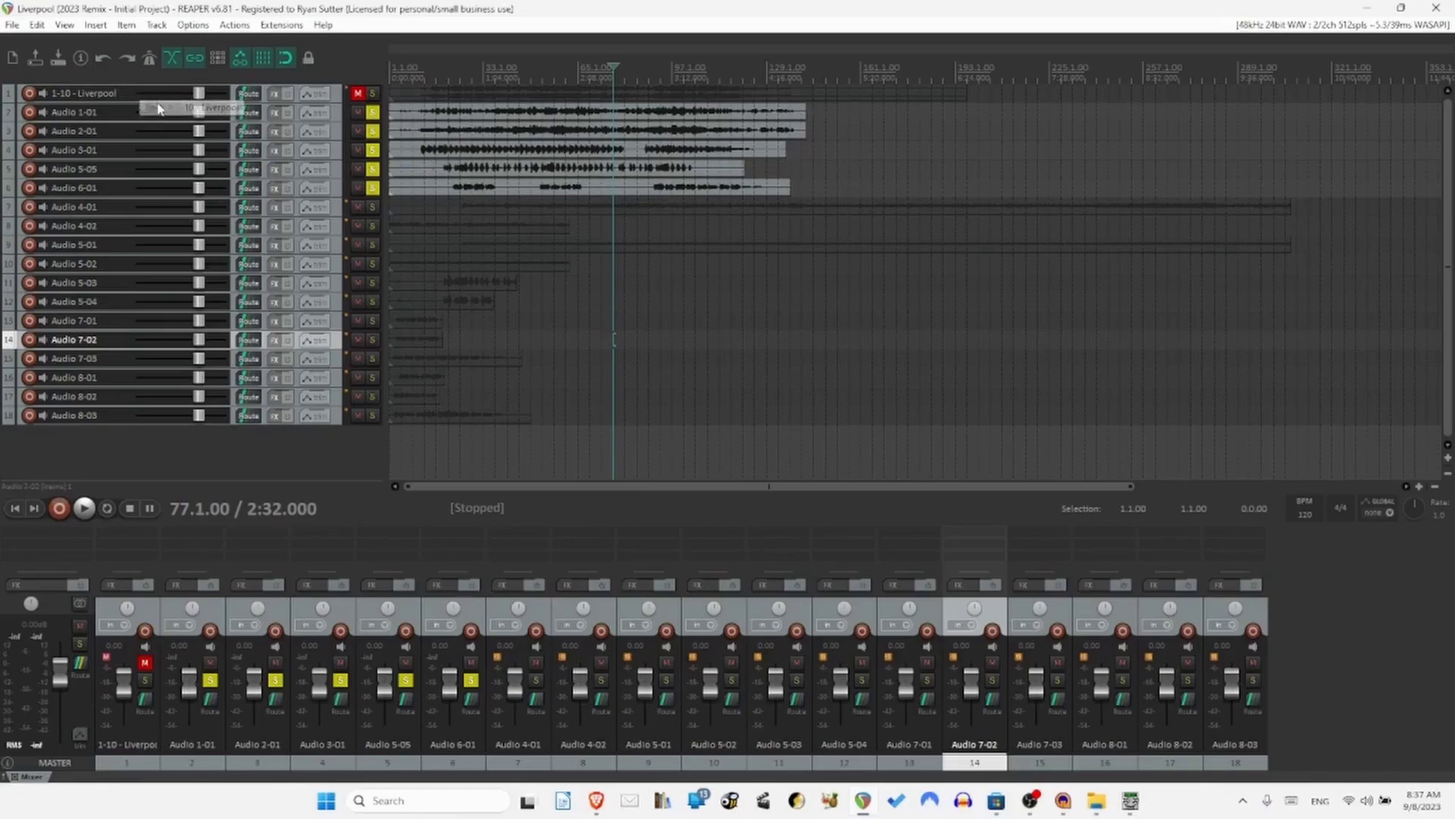
Close the Liverpool project in REAPER and switch to the File Explorer window.
{"action": "left_click", "coordinate": [13, 58]}
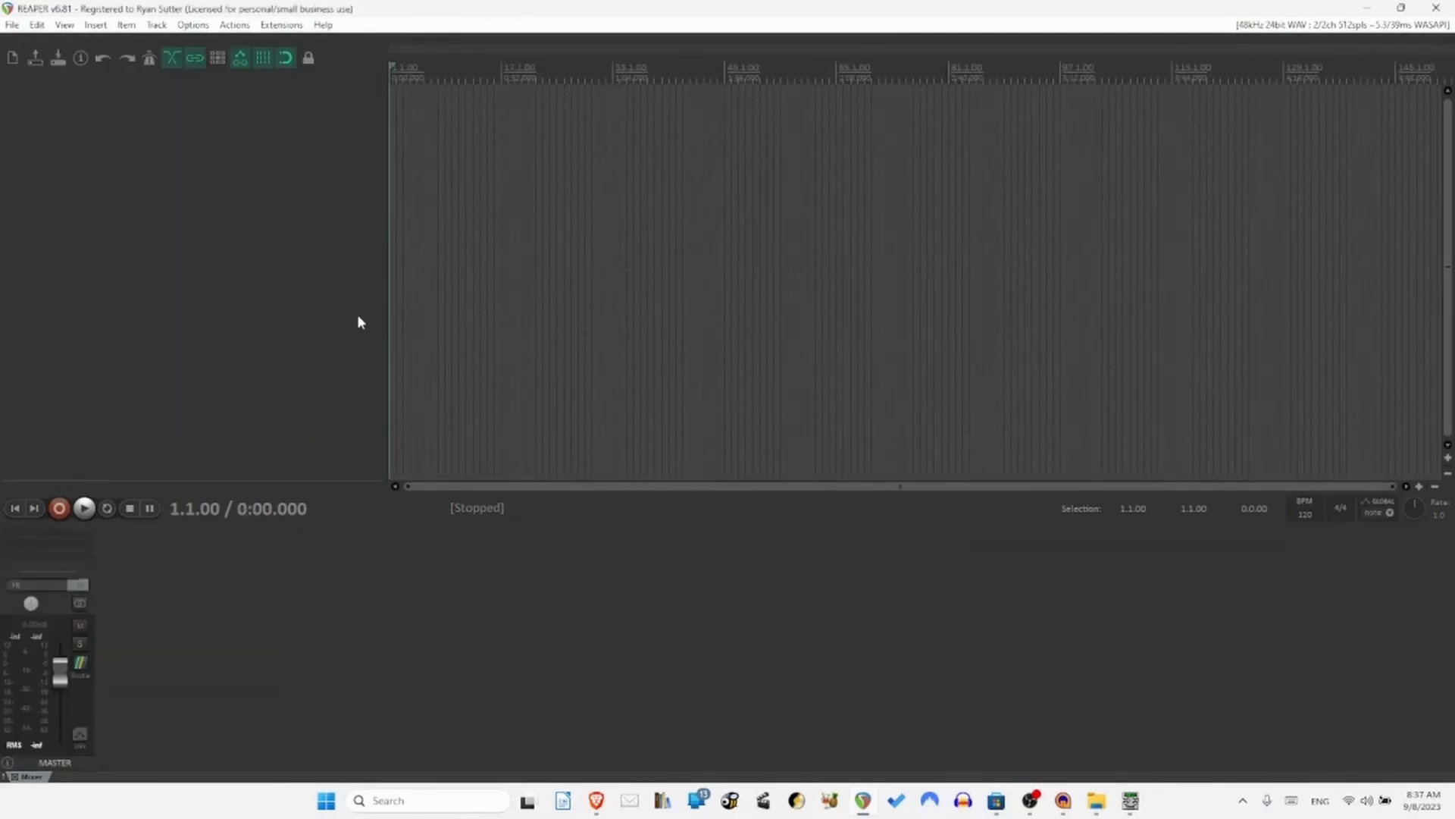
{"action": "key", "text": "alt+Tab"}
{"action": "key", "text": "alt+Tab"}
{"action": "key", "text": "Tab"}
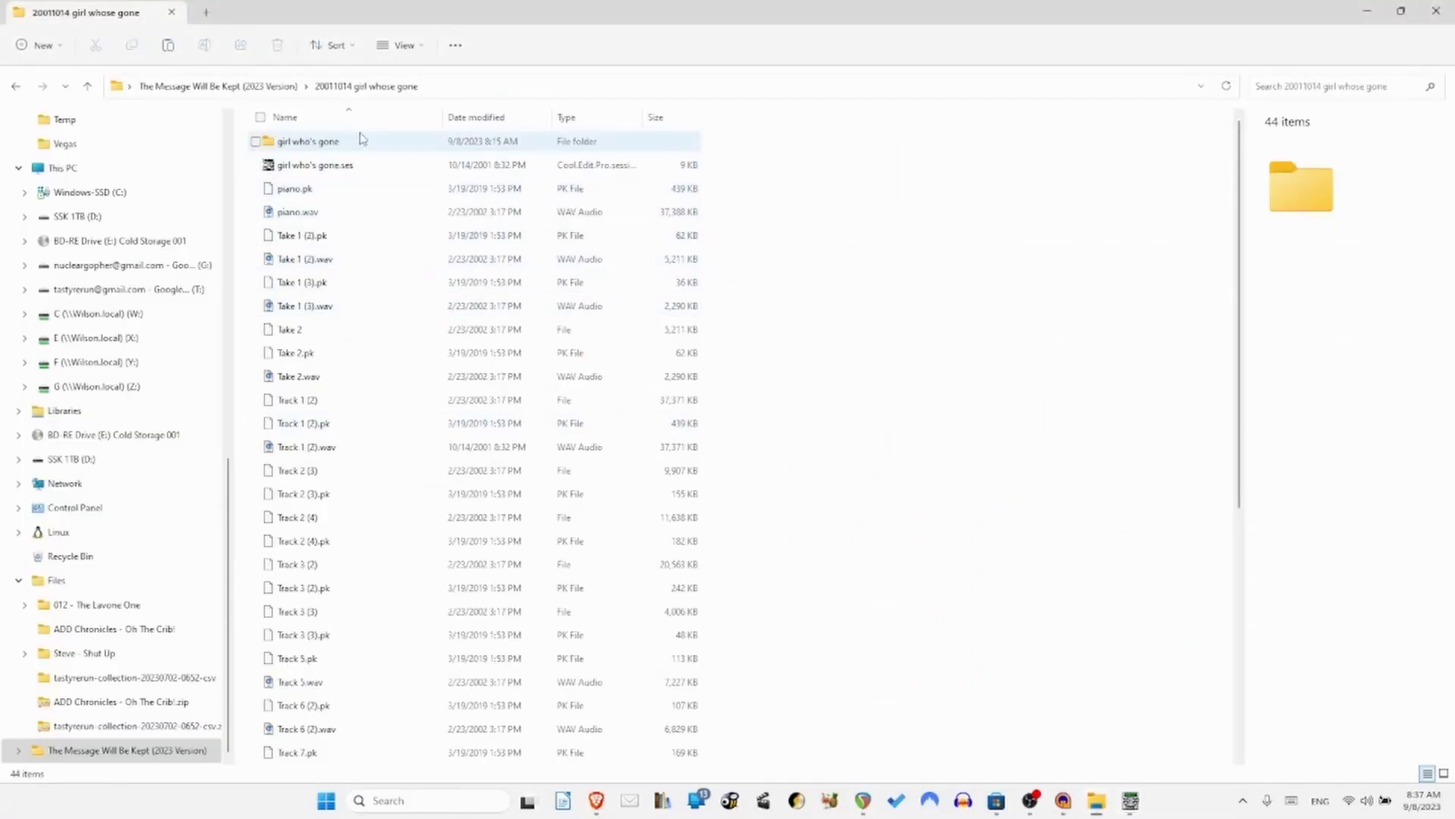
Browse into the girl who's gone Audio Files folder, then return to 20011014 girl whose gone.
{"action": "double_click", "coordinate": [338, 145]}
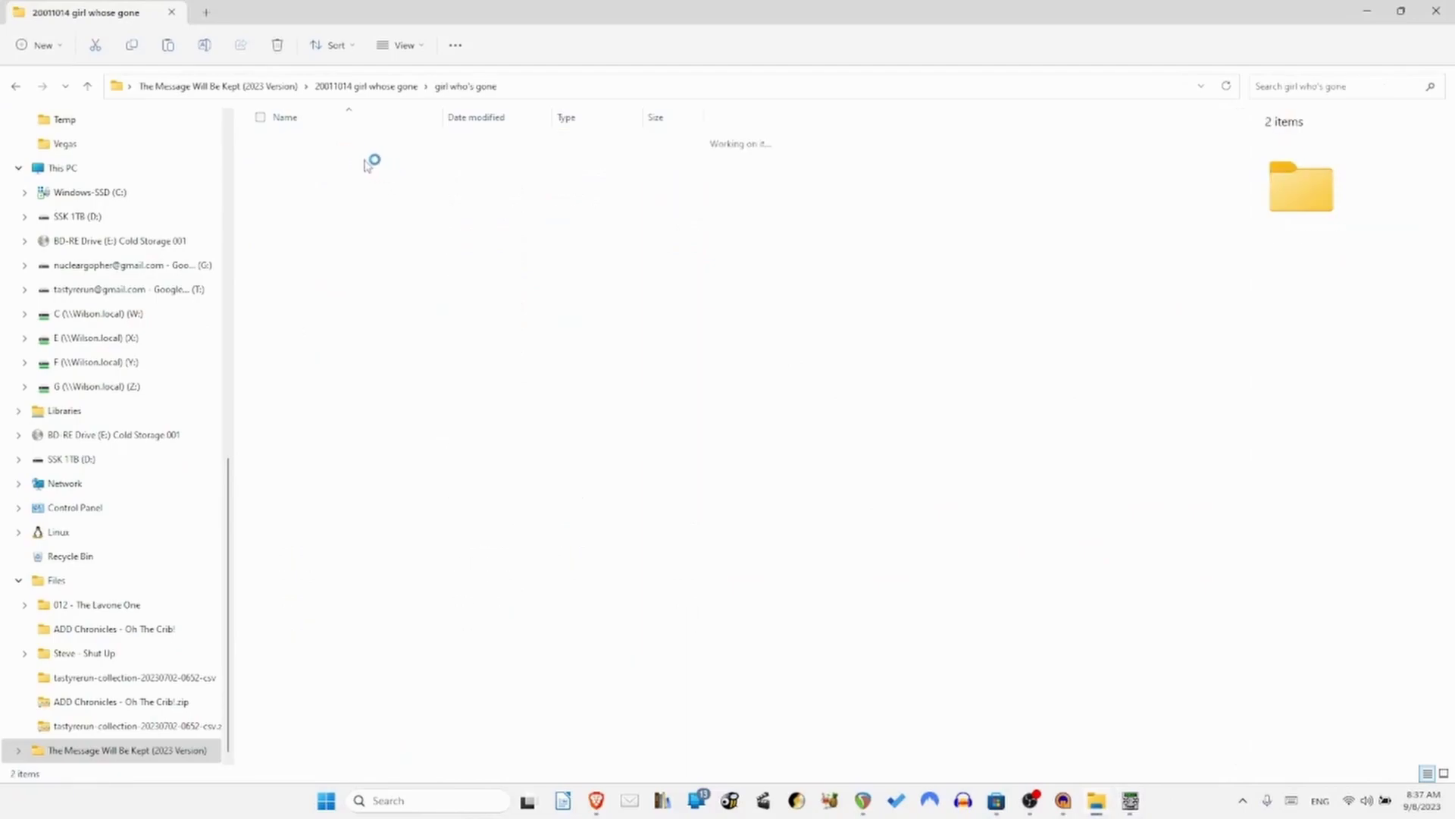
{"action": "left_click", "coordinate": [334, 150]}
{"action": "double_click", "coordinate": [334, 149]}
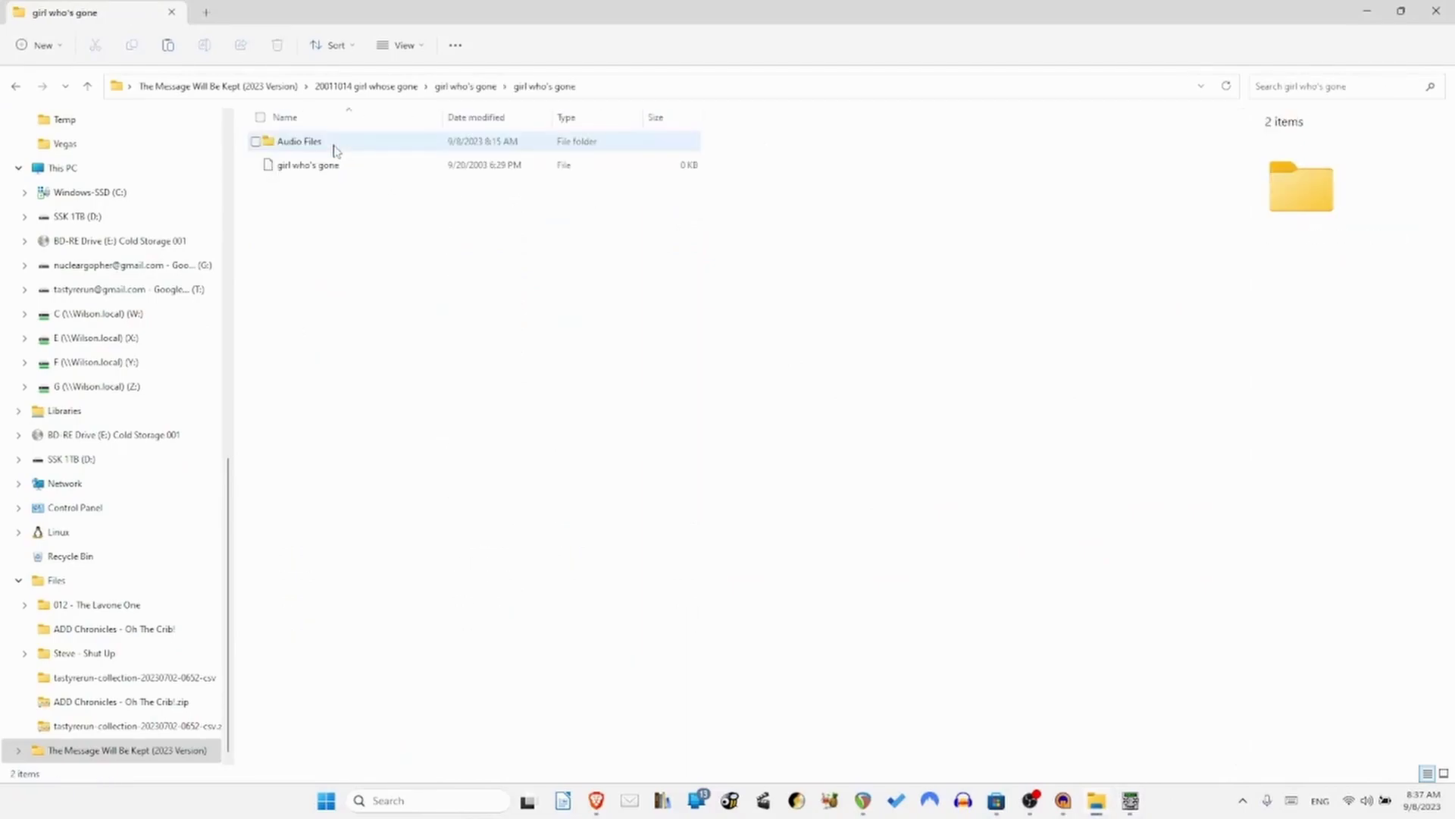
{"action": "double_click", "coordinate": [336, 147]}
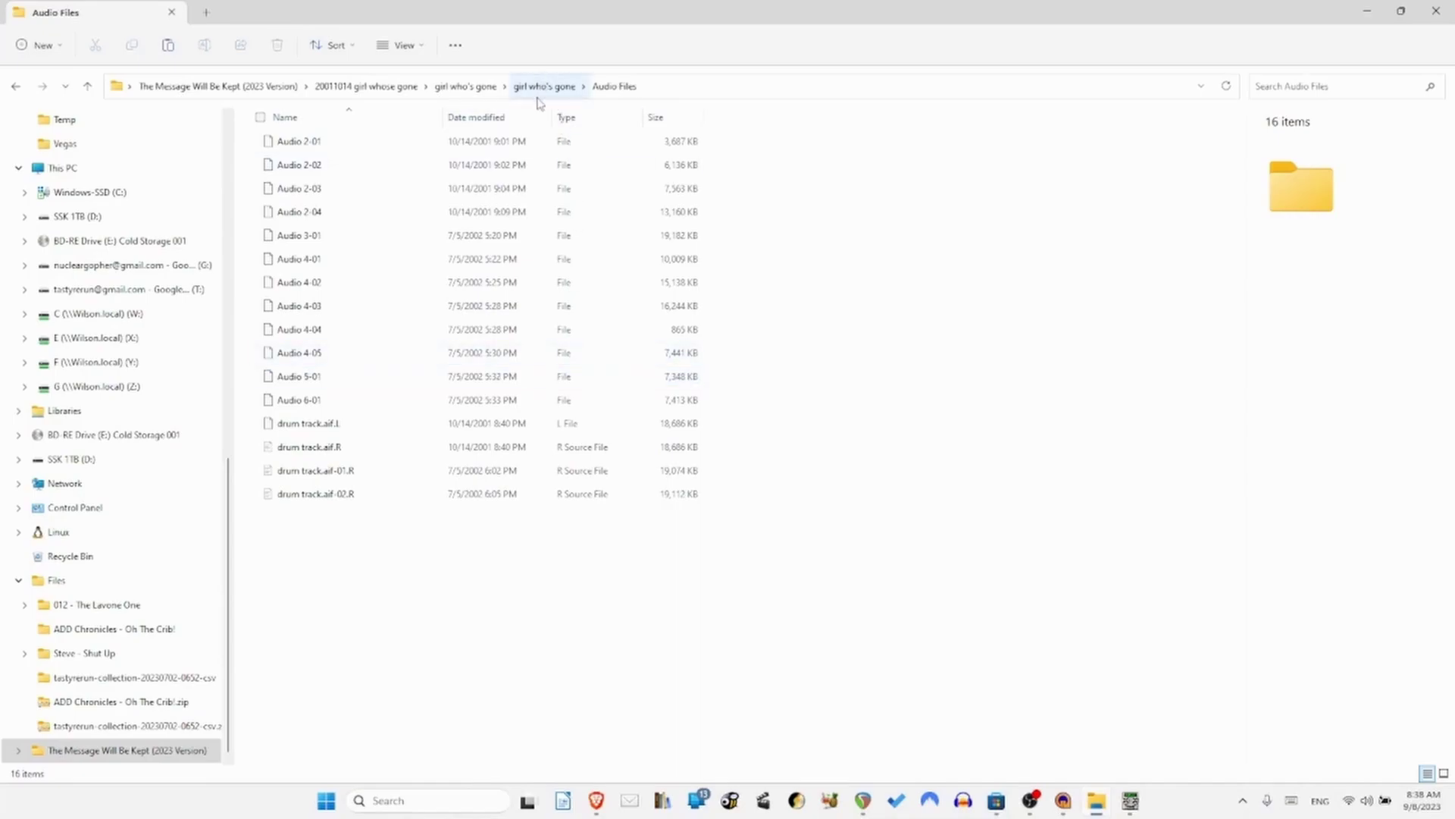
{"action": "left_click", "coordinate": [449, 89]}
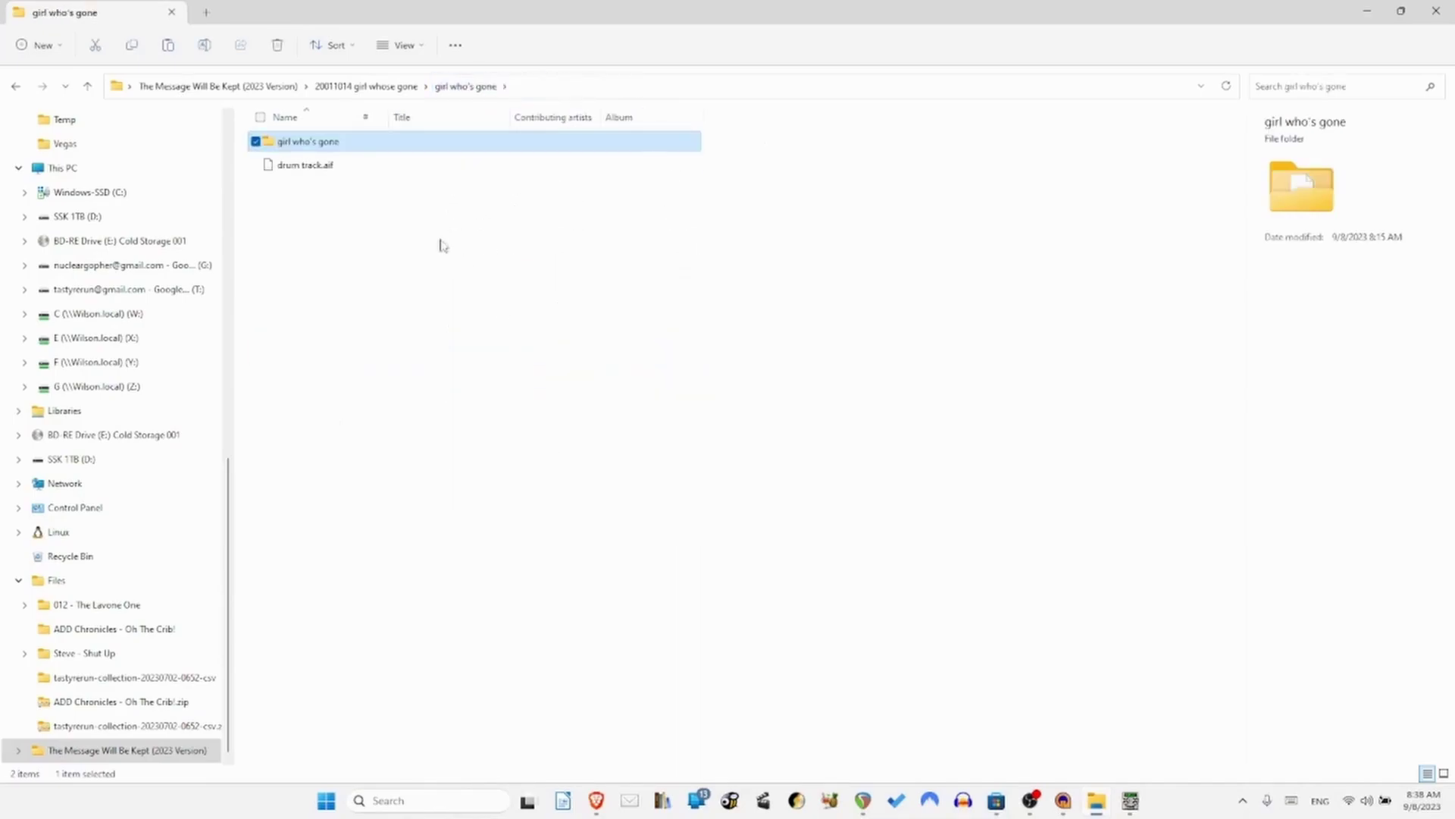
{"action": "left_click", "coordinate": [377, 87]}
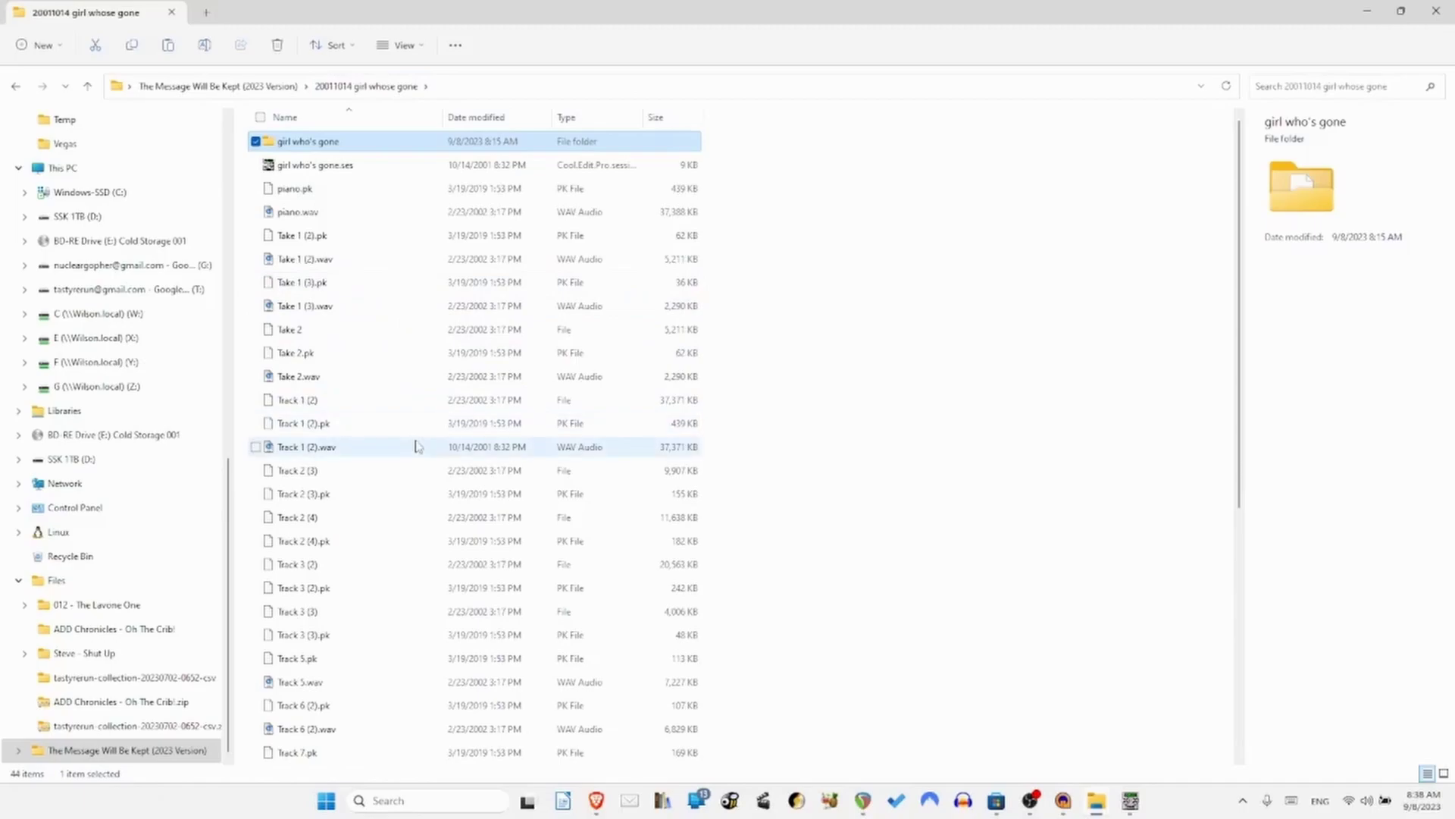
{"action": "scroll", "coordinate": [416, 446], "scroll_direction": "down", "scroll_amount": 5}
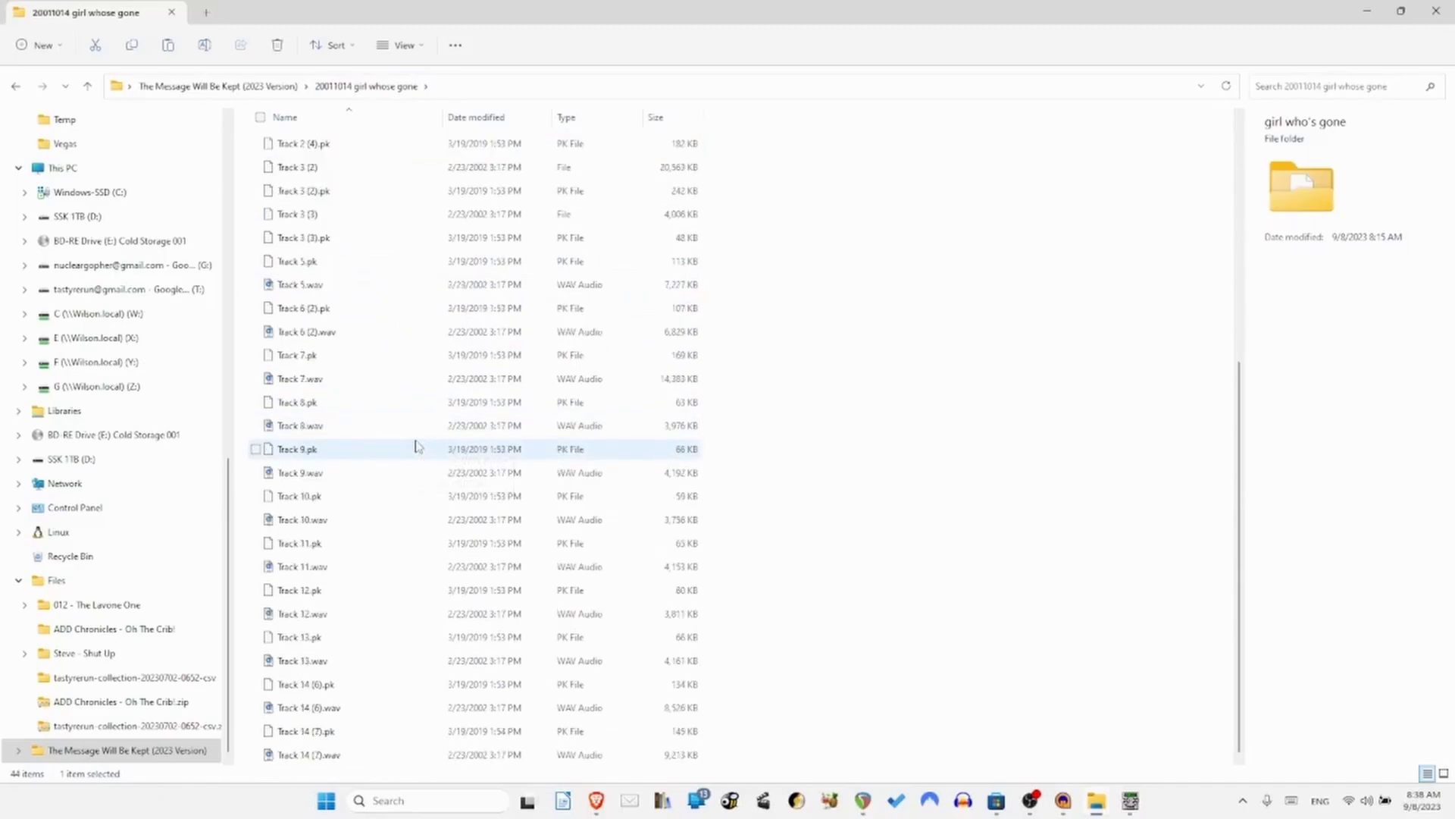
{"action": "scroll", "coordinate": [415, 447], "scroll_direction": "up", "scroll_amount": 5}
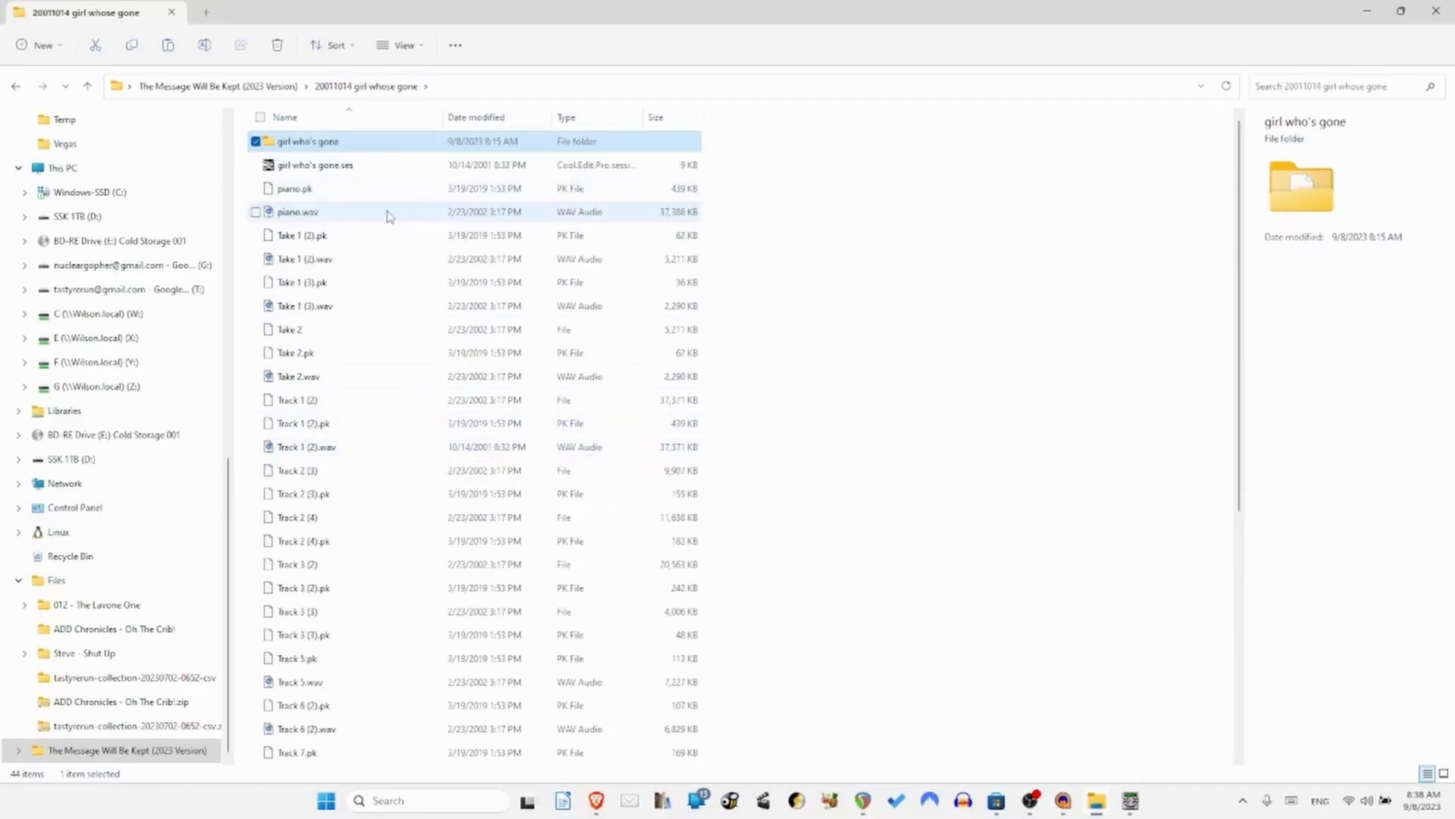
Sort by Type and select the 16 WAV files from piano.wav to Track 14 (7).wav.
{"action": "left_click", "coordinate": [576, 118]}
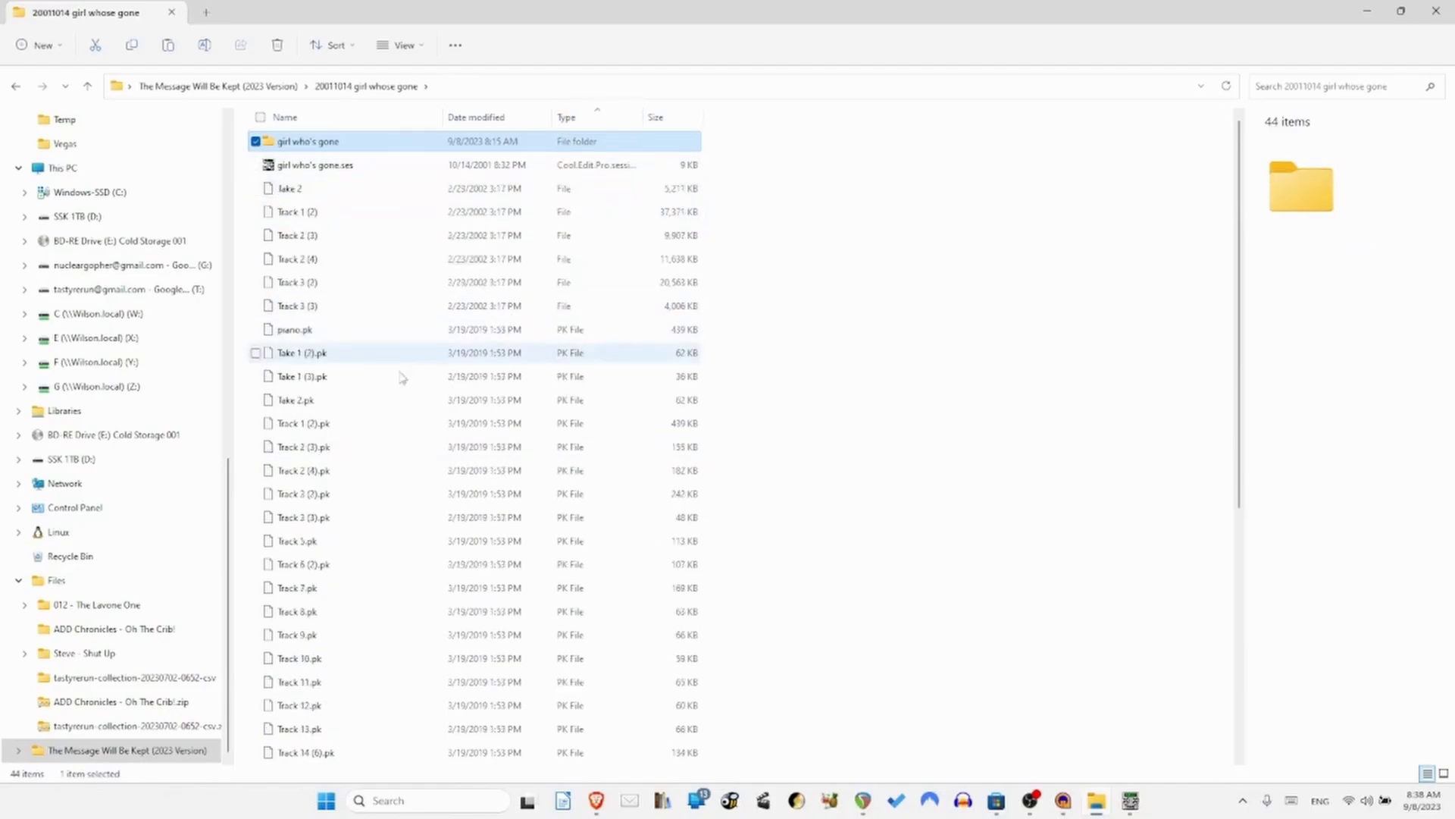
{"action": "scroll", "coordinate": [415, 389], "scroll_direction": "down", "scroll_amount": 5}
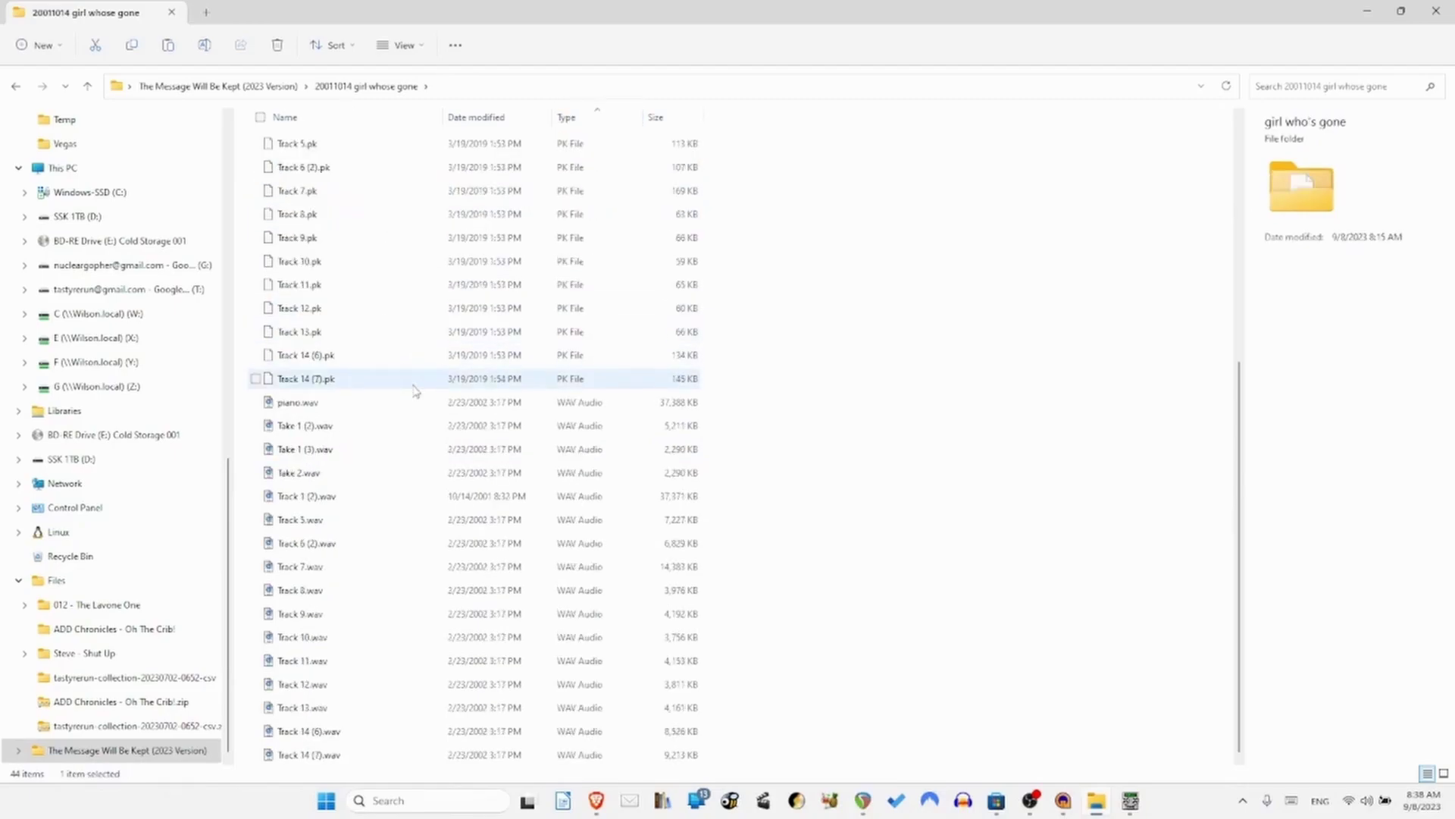
{"action": "left_click", "coordinate": [307, 402]}
{"action": "left_click", "coordinate": [326, 755], "text": "shift"}
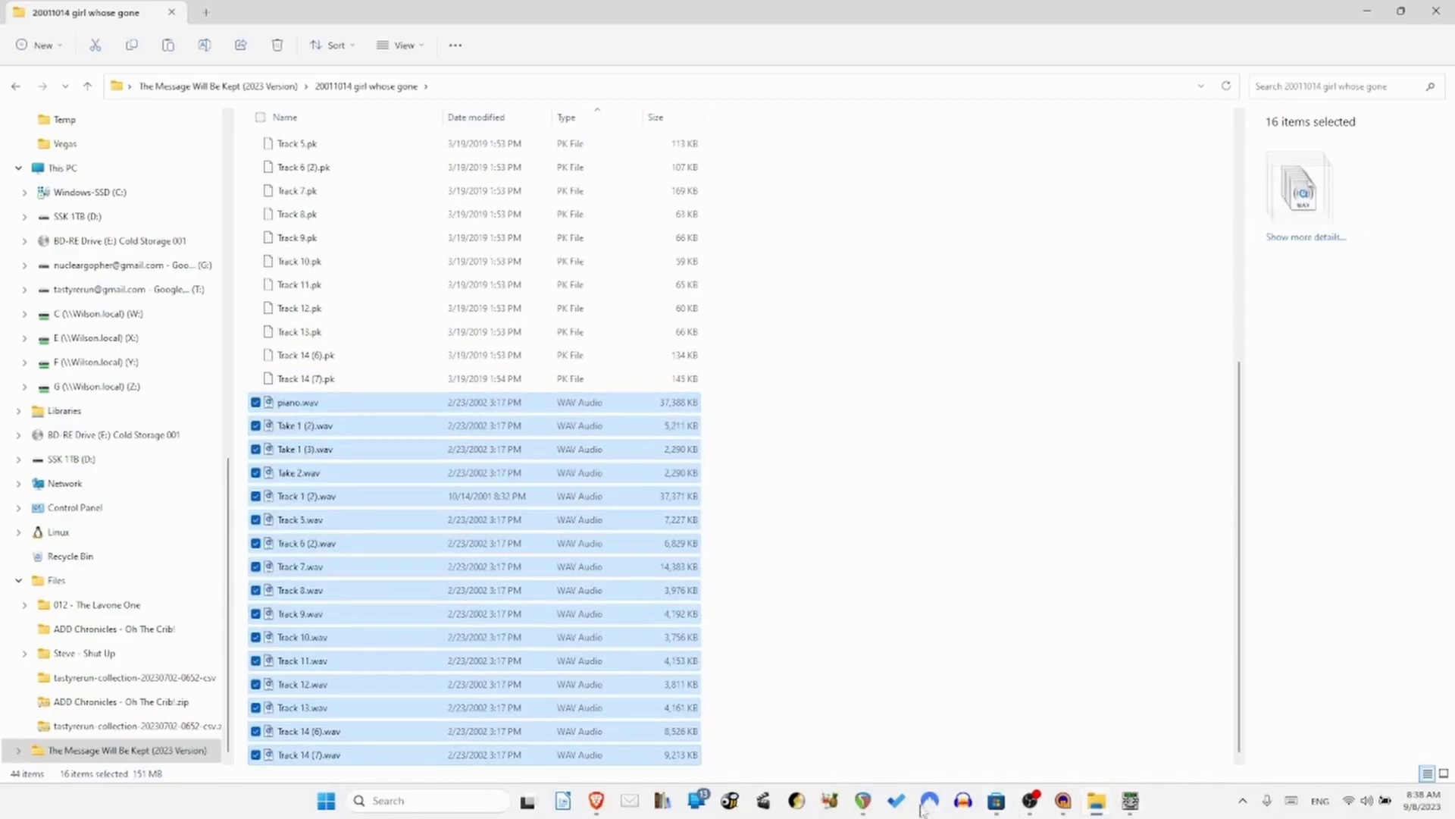
Drop the 16 selected WAV files from Explorer into REAPER, each on its own track.
{"action": "key", "text": "alt+Tab"}
{"action": "key", "text": "alt+Tab"}
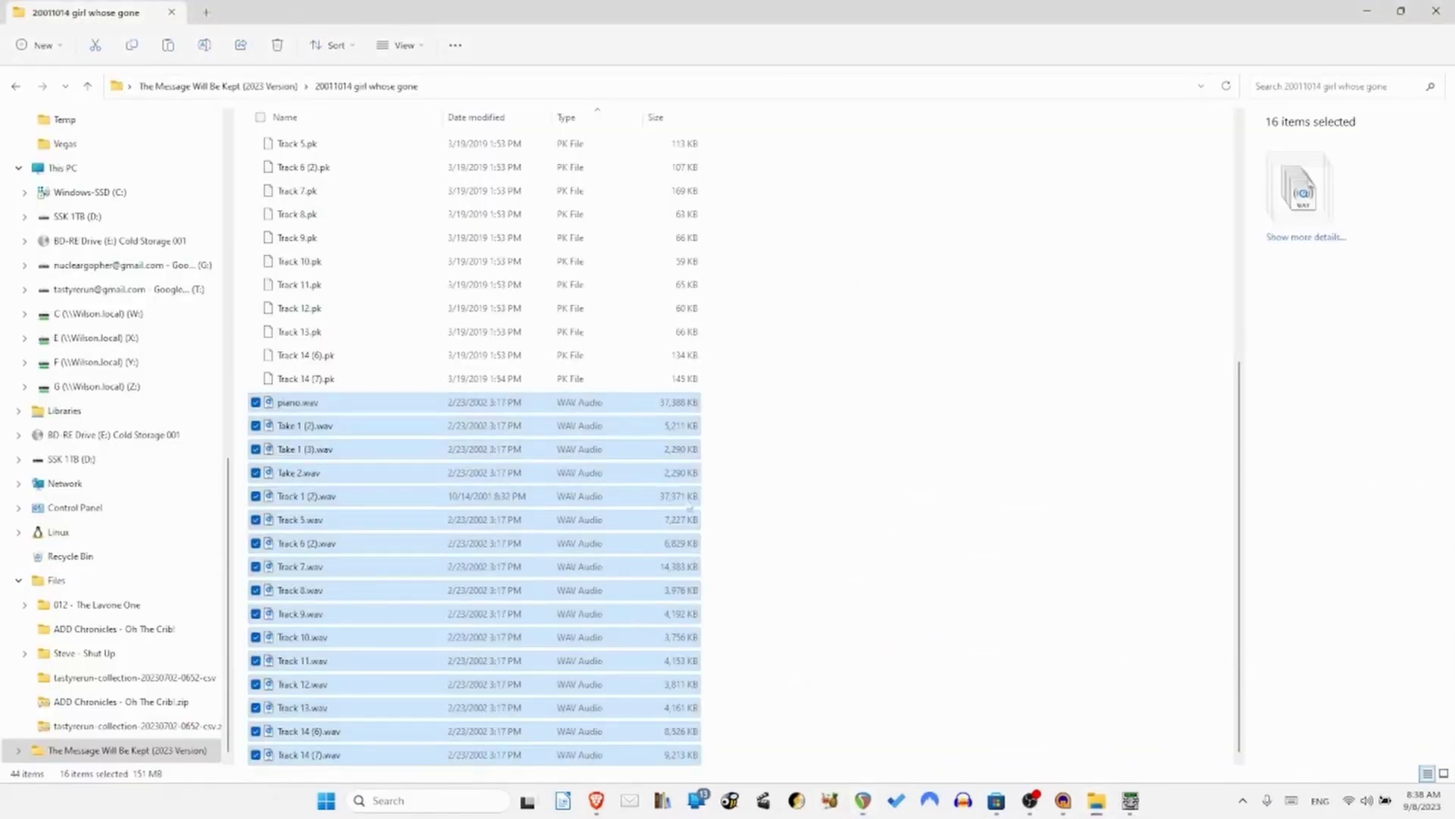
{"action": "double_click", "coordinate": [473, 9]}
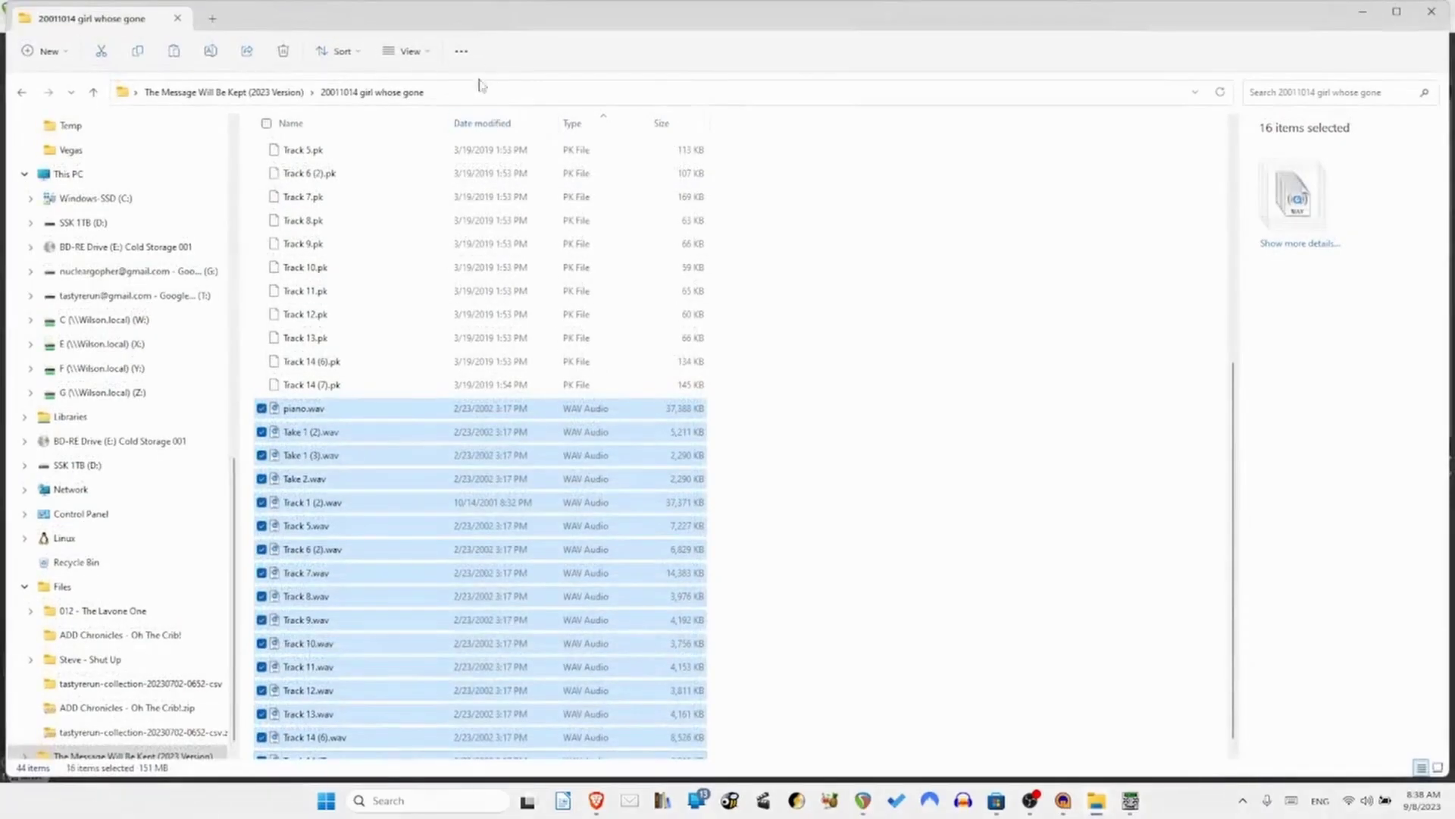
{"action": "left_click_drag", "start_coordinate": [467, 22], "coordinate": [1132, 78]}
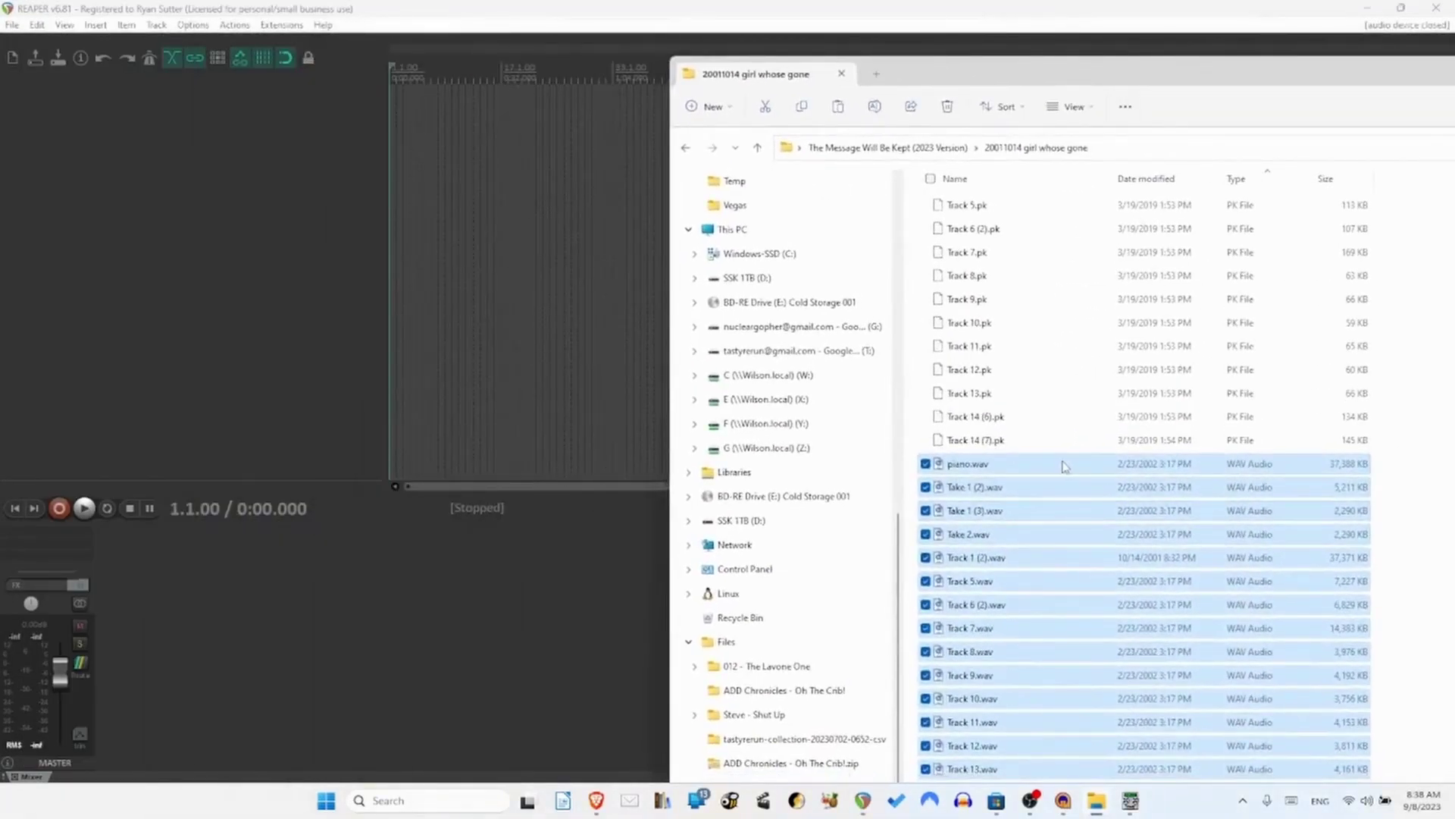
{"action": "left_click_drag", "start_coordinate": [1063, 468], "coordinate": [393, 103]}
{"action": "left_click", "coordinate": [696, 420]}
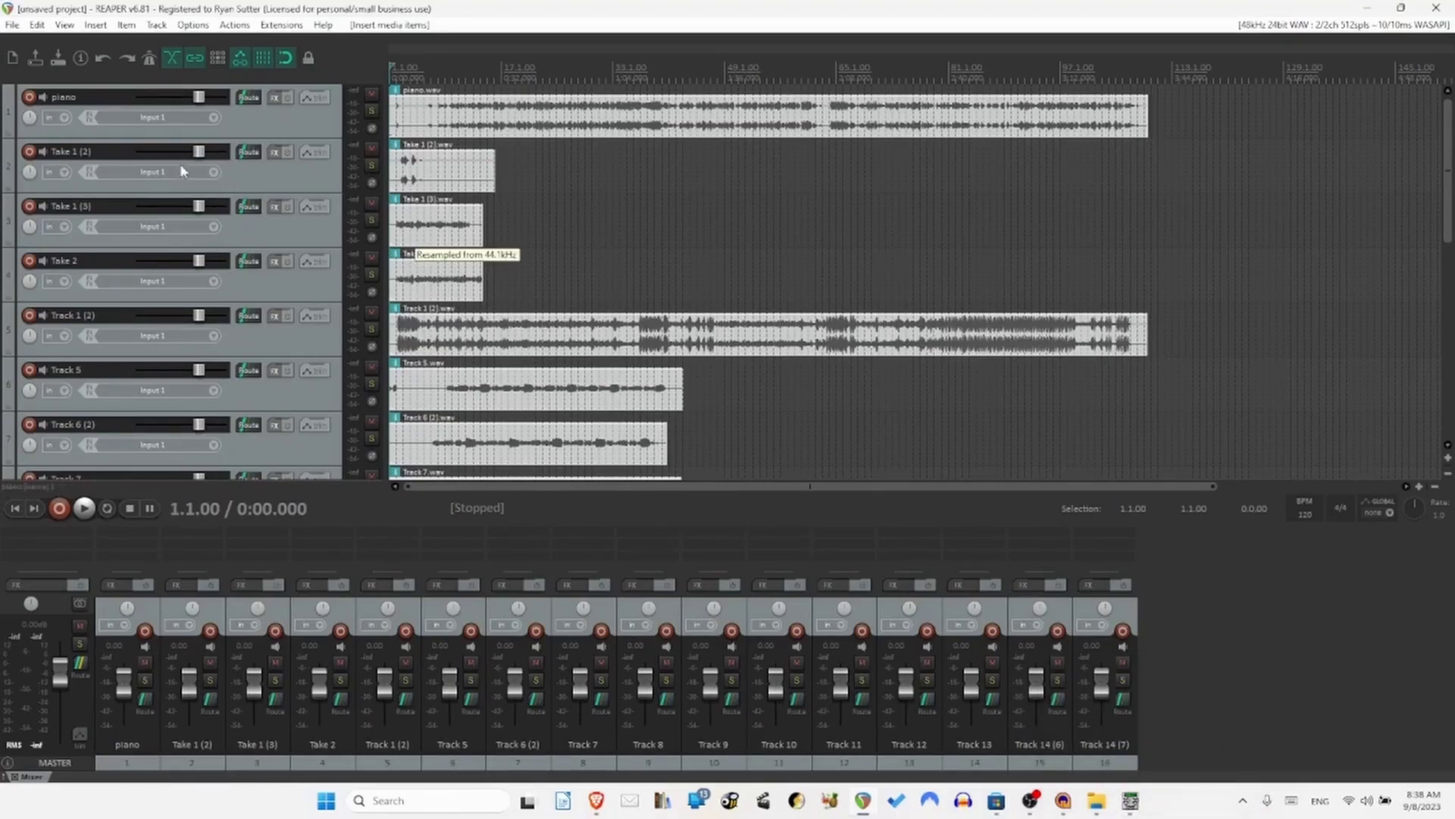
{"action": "left_click", "coordinate": [1131, 800]}
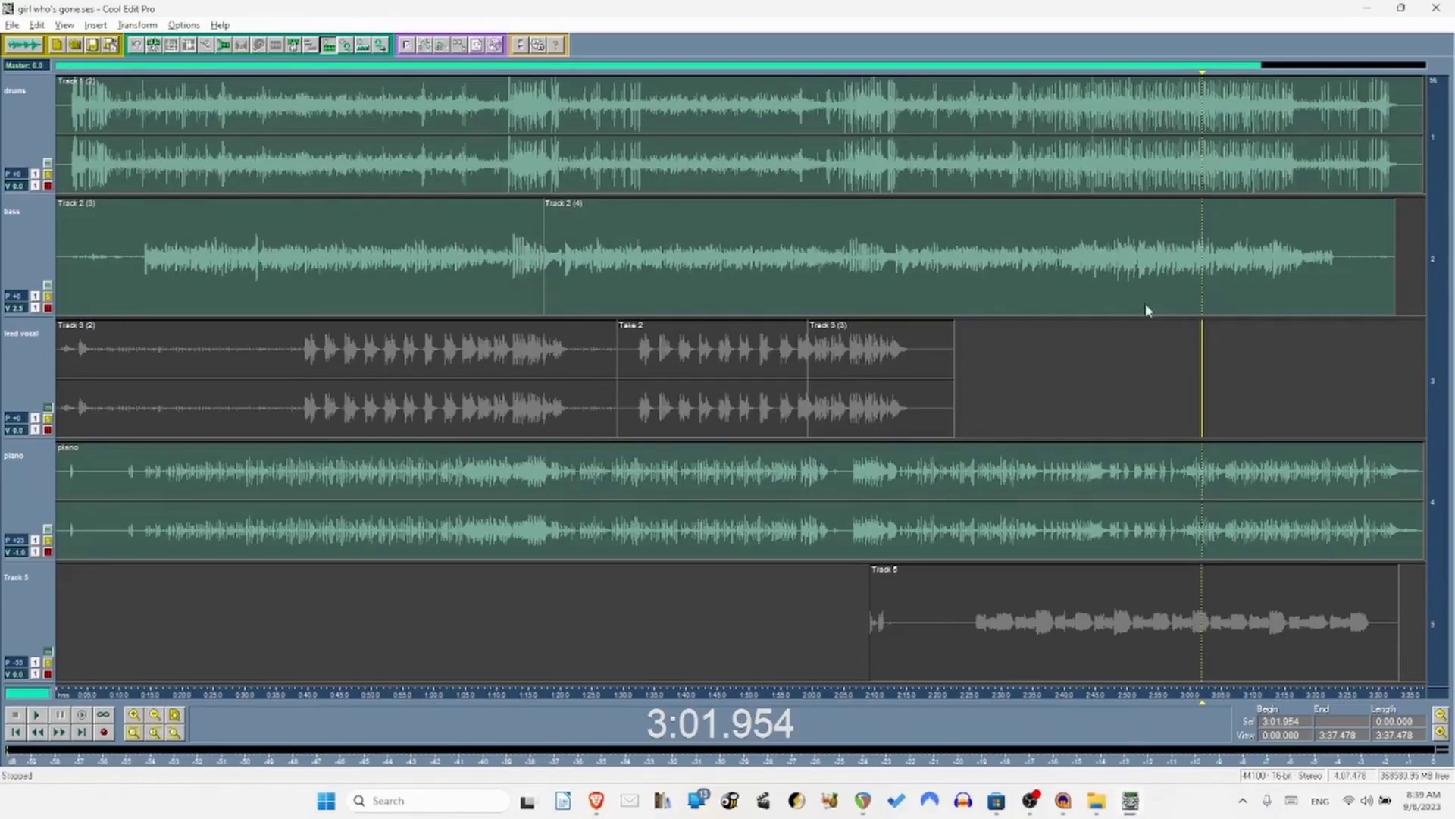
Scroll to Track 8 in Cool Edit Pro and read its clip's time offset, 2:44.682, in Wave Block Info.
{"action": "left_click_drag", "start_coordinate": [1444, 288], "coordinate": [1432, 107]}
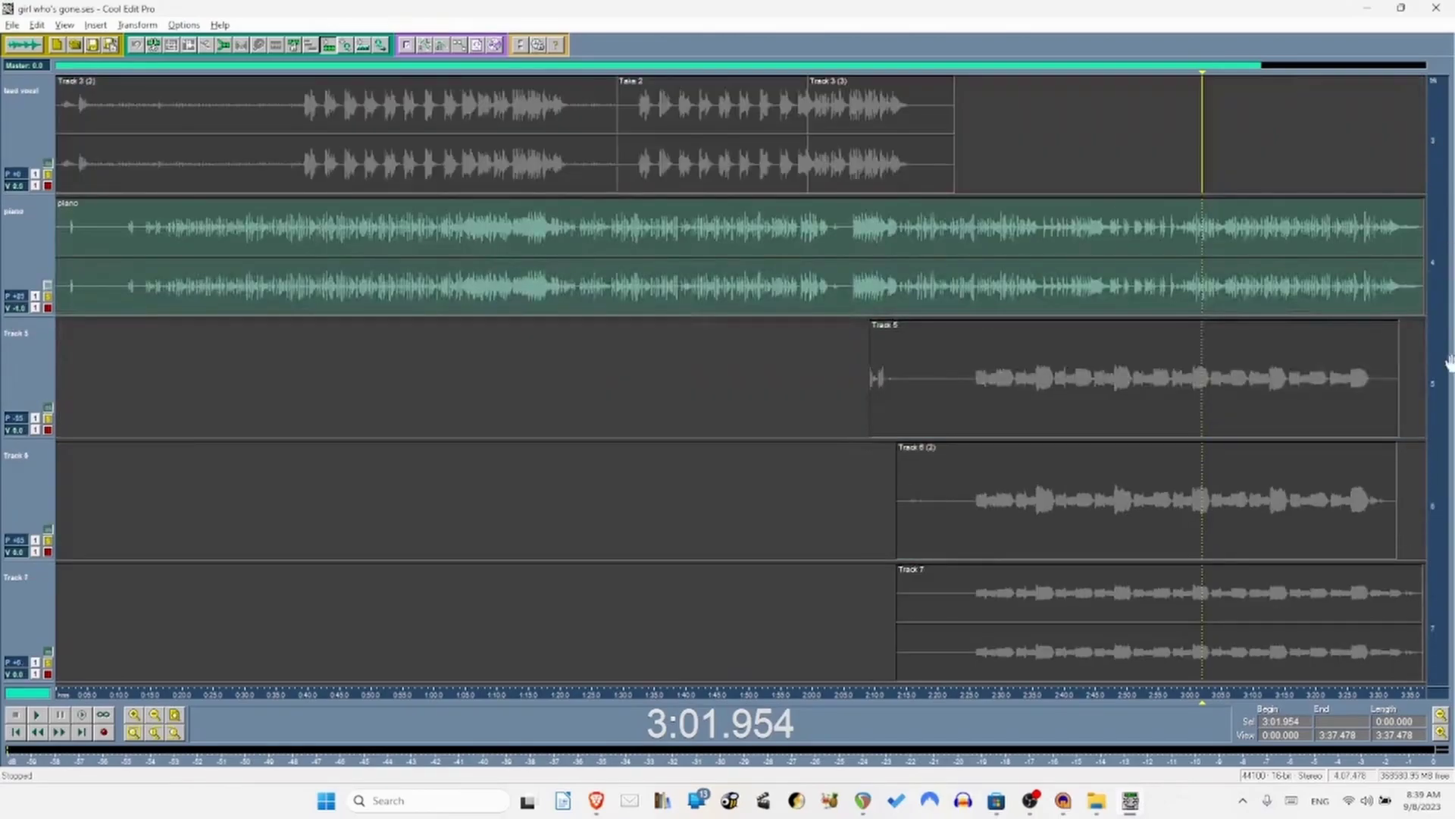
{"action": "left_click_drag", "start_coordinate": [1439, 406], "coordinate": [1440, 108]}
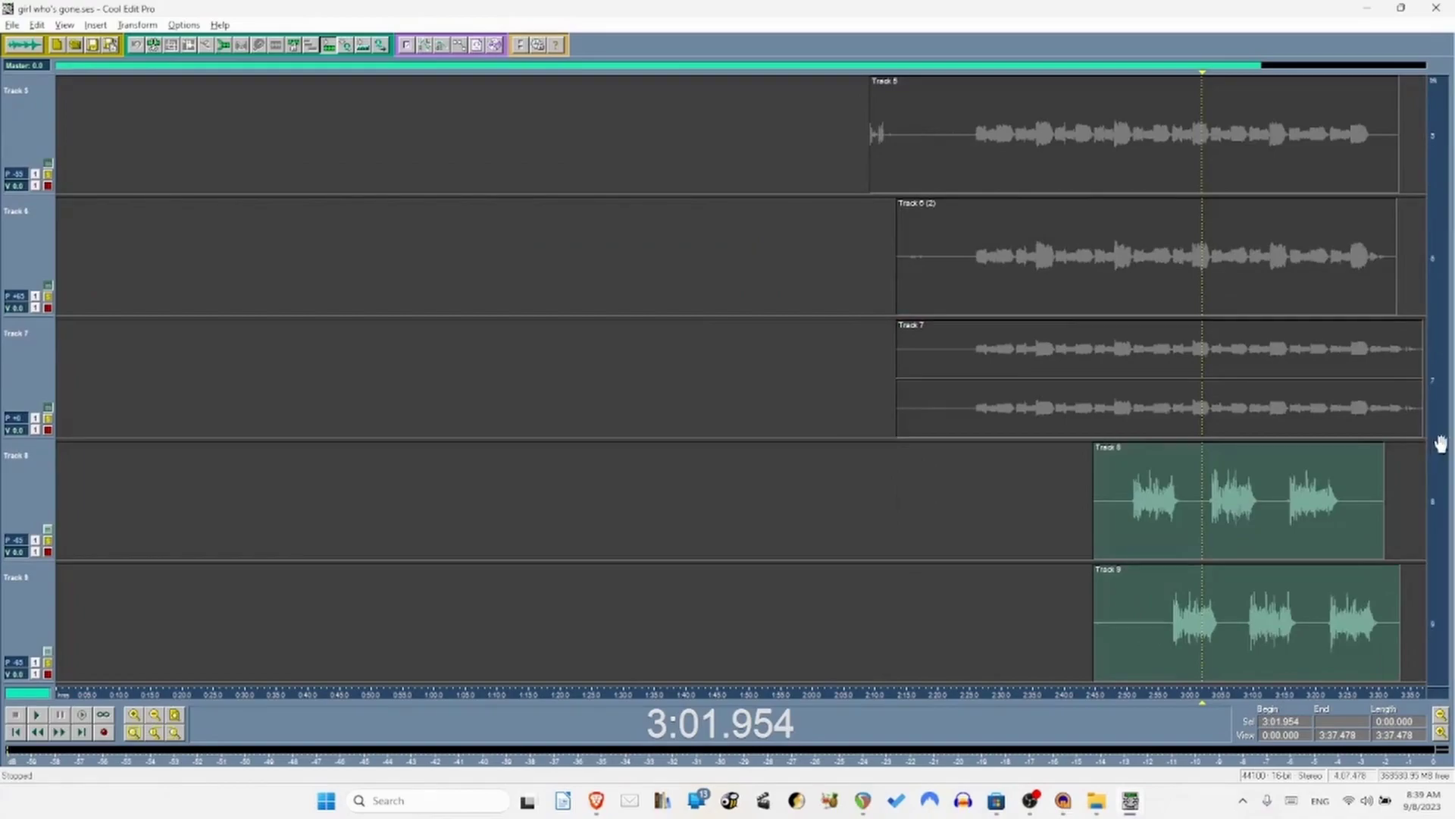
{"action": "left_click_drag", "start_coordinate": [1440, 447], "coordinate": [1445, 121]}
{"action": "left_click_drag", "start_coordinate": [1447, 468], "coordinate": [1439, 273]}
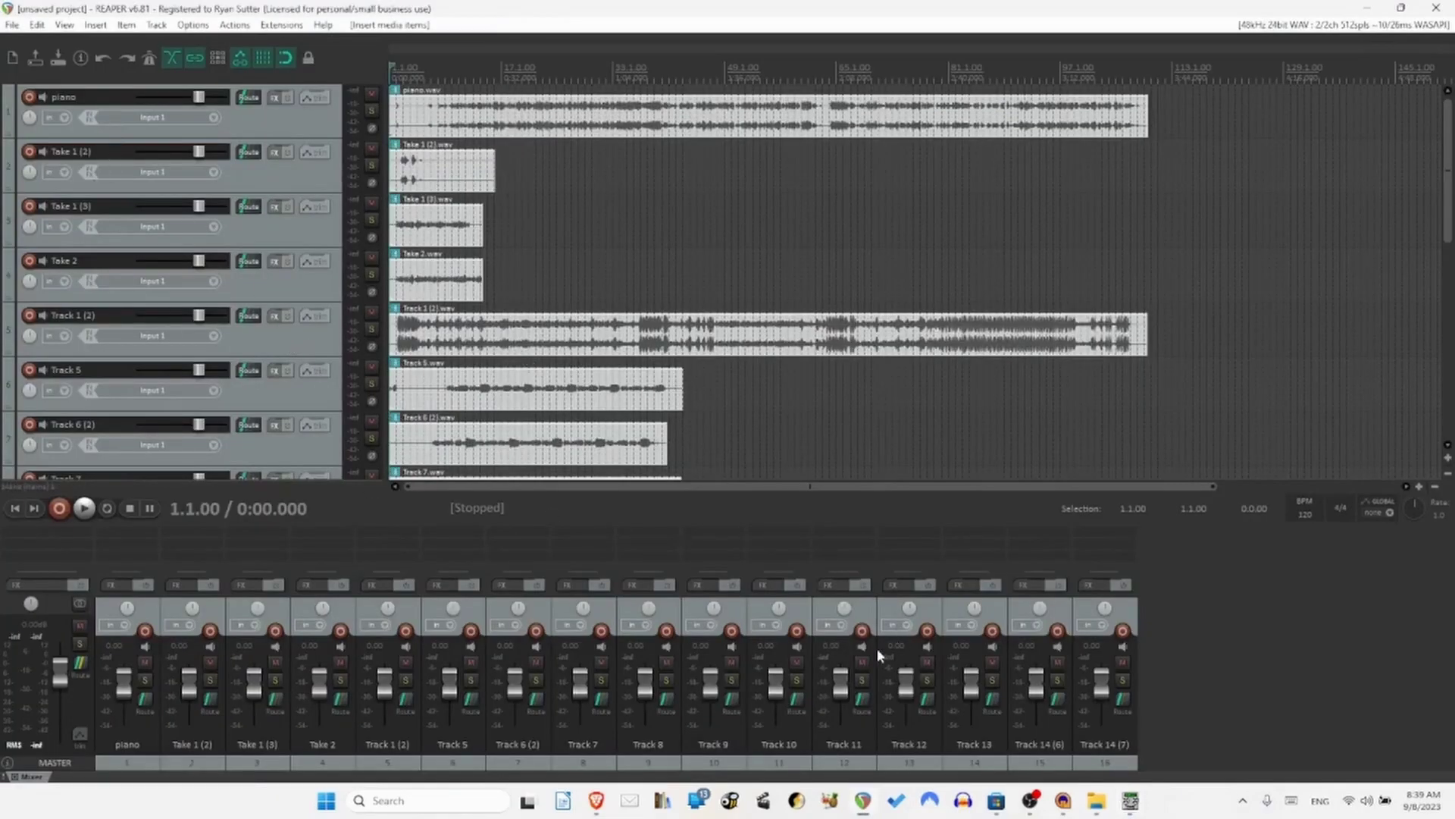
{"action": "left_click", "coordinate": [666, 762]}
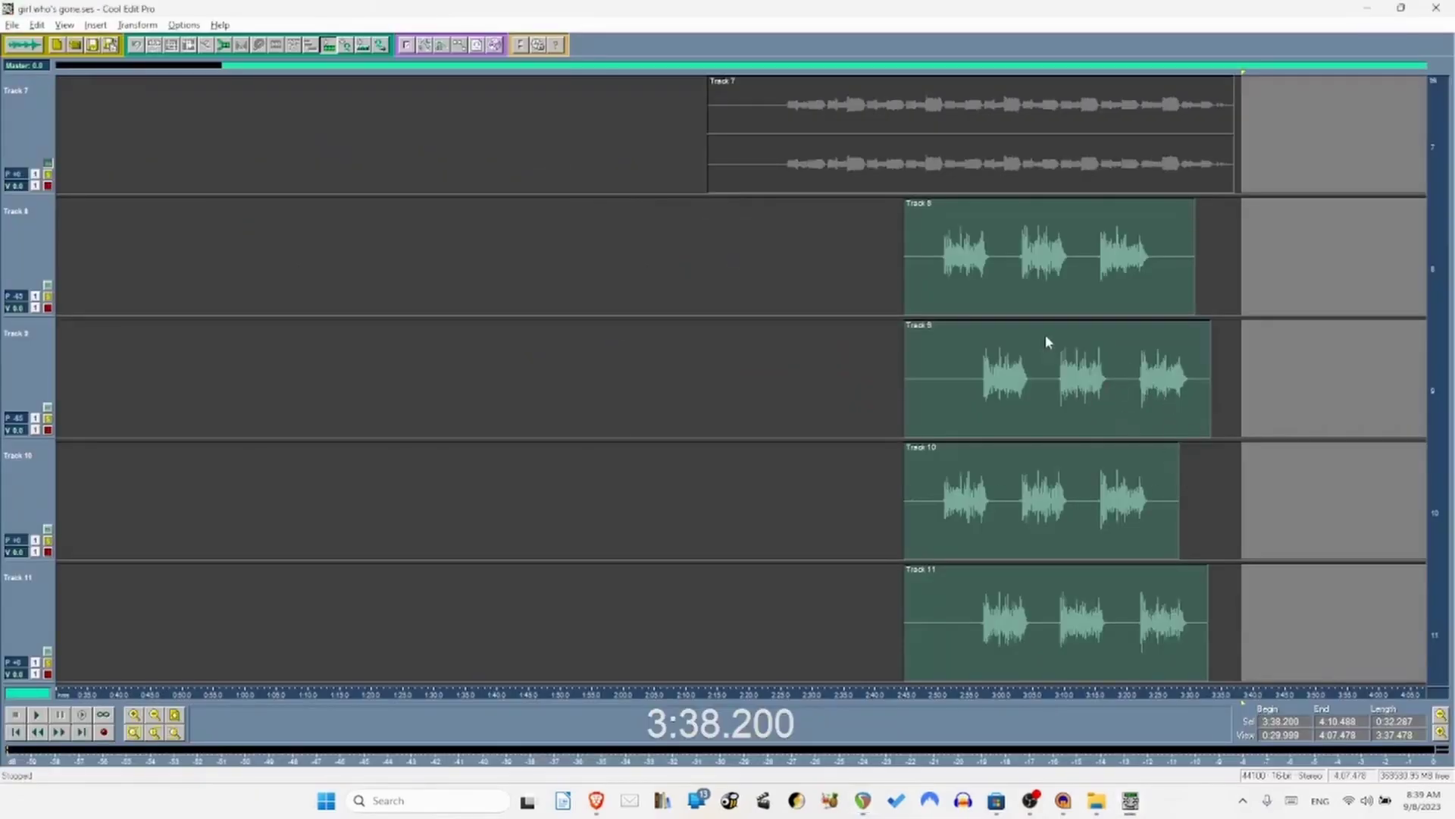
{"action": "left_click", "coordinate": [999, 235]}
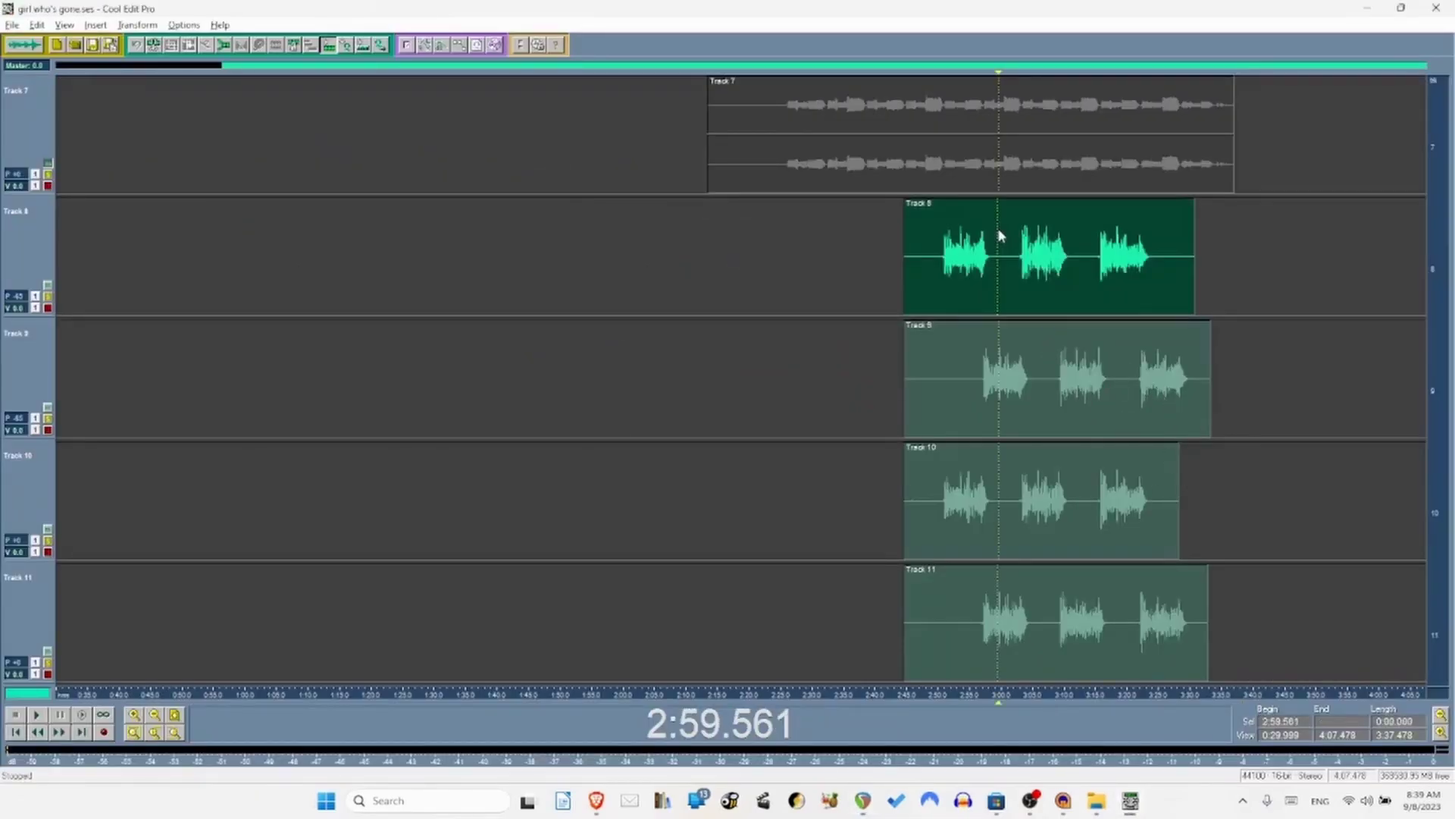
{"action": "right_click", "coordinate": [1001, 236]}
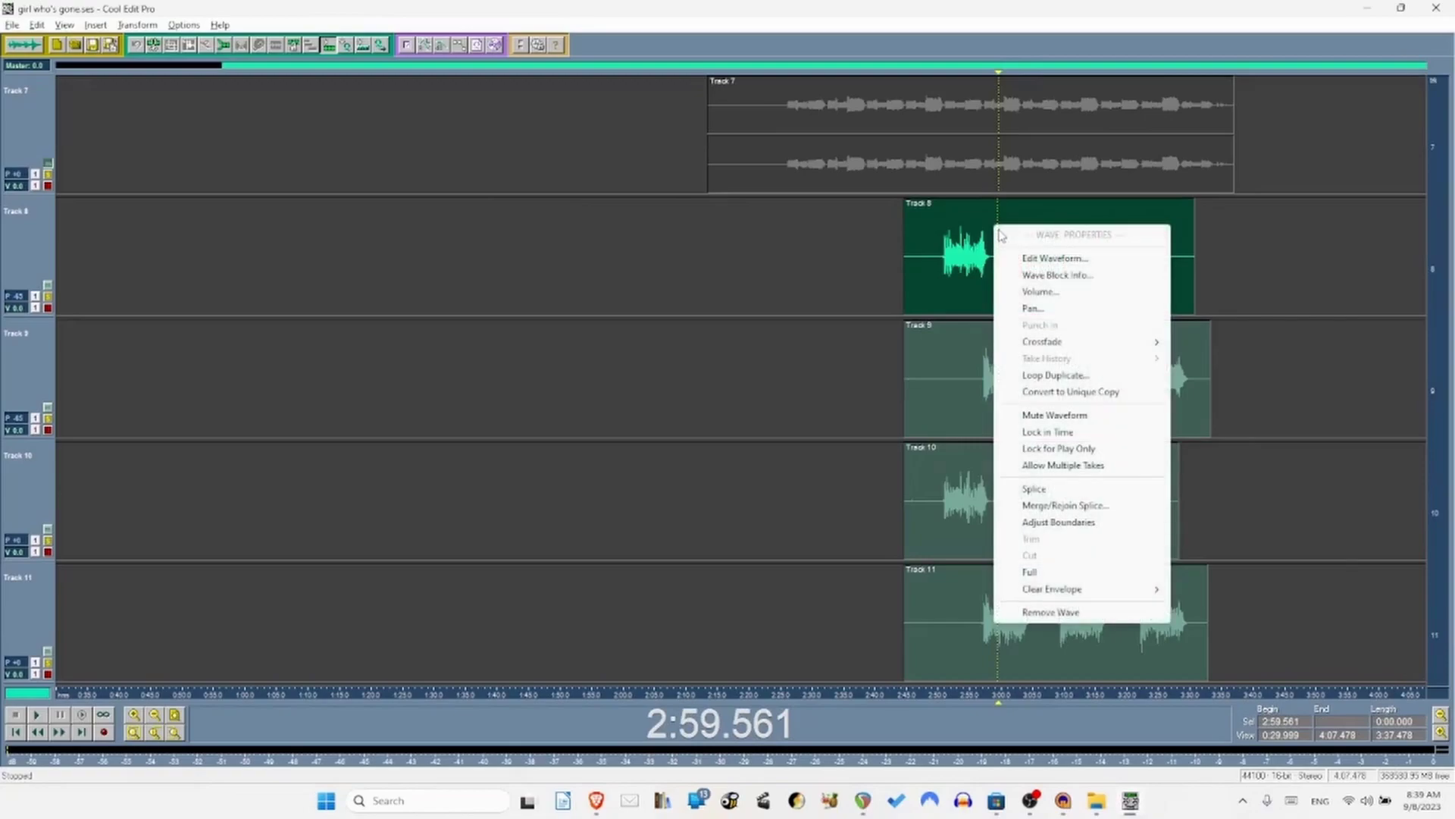
{"action": "left_click", "coordinate": [1024, 275]}
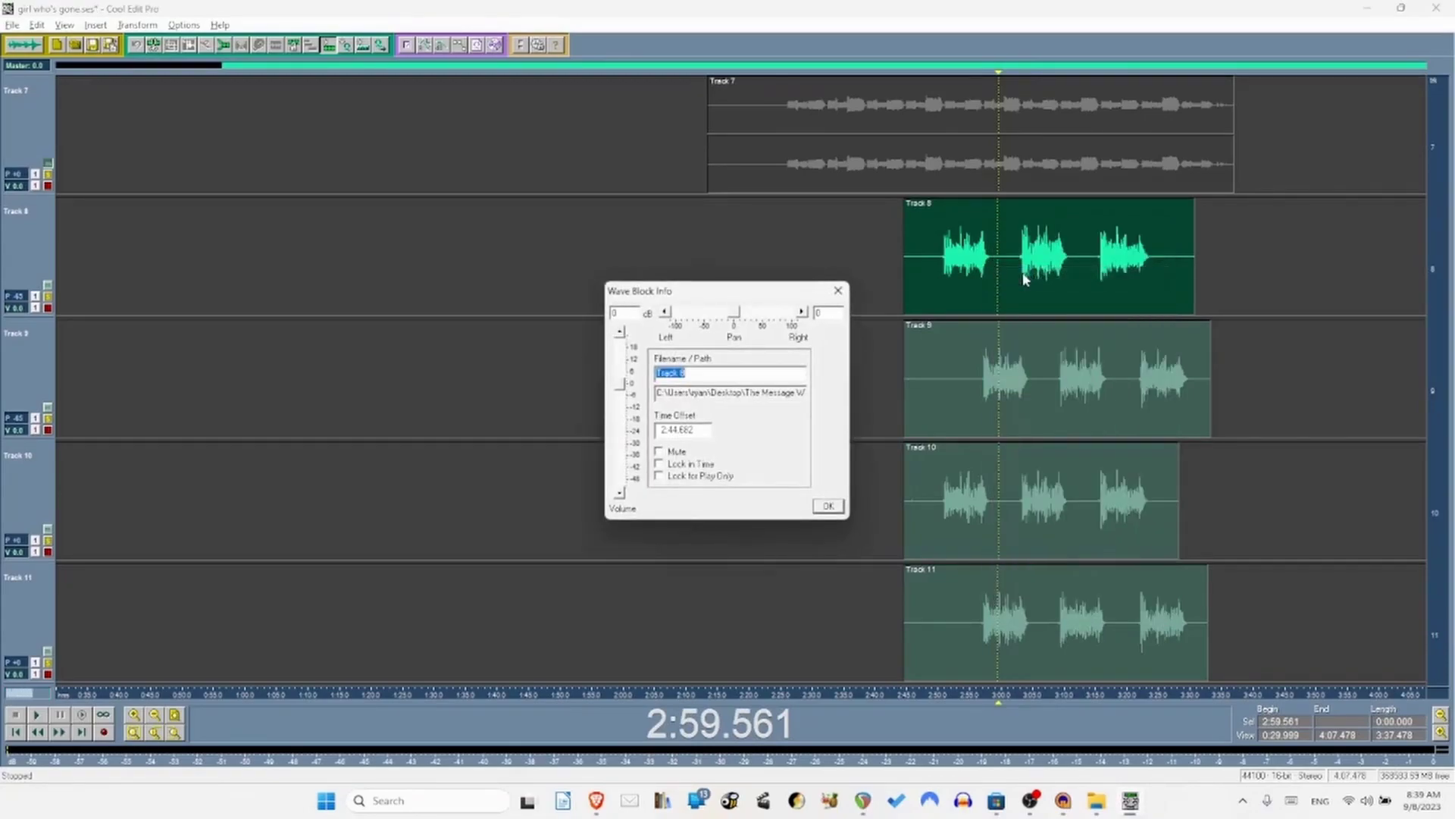
{"action": "double_click", "coordinate": [702, 431]}
{"action": "key", "text": "ctrl+c"}
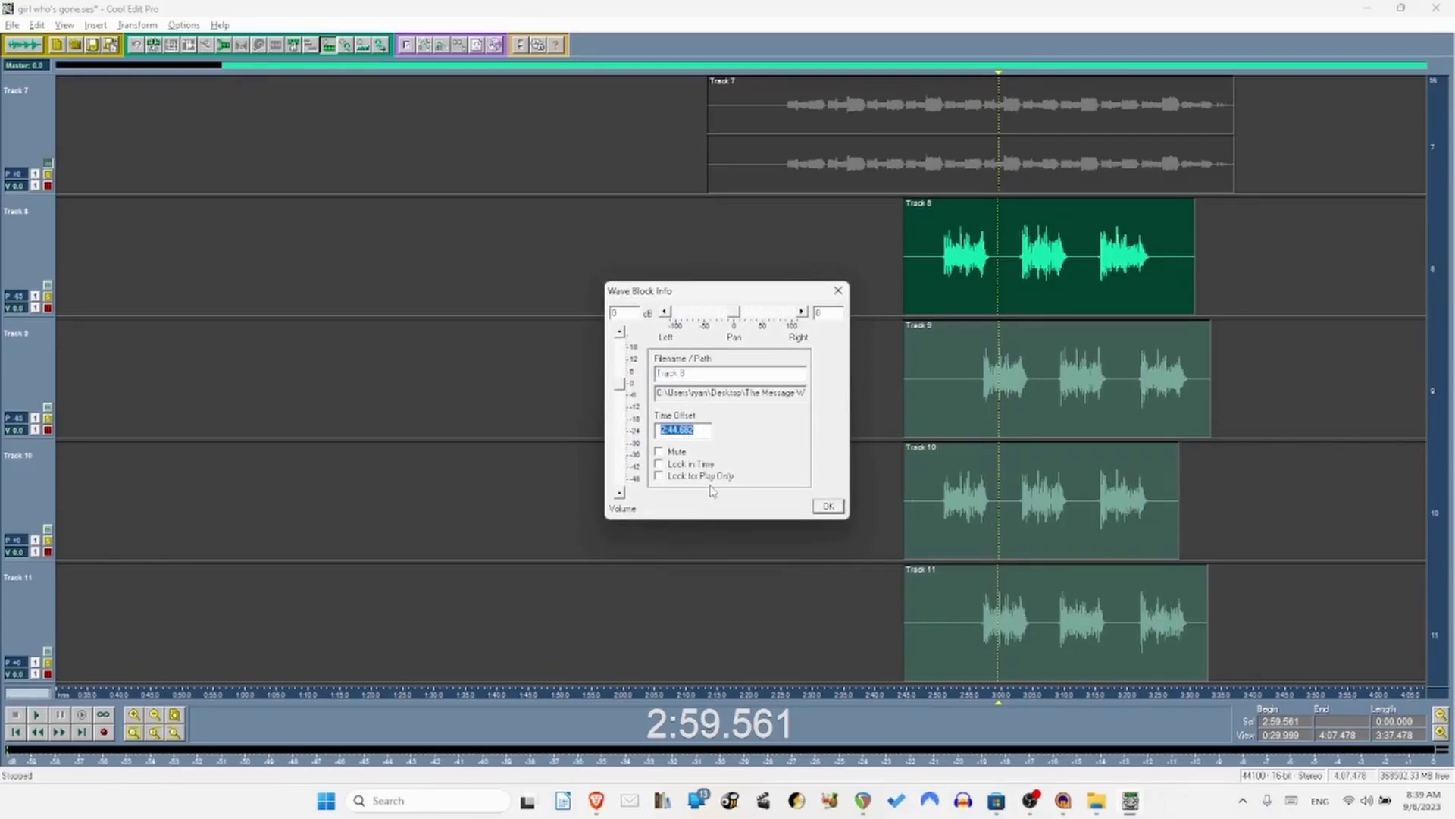
{"action": "key", "text": "alt+Tab"}
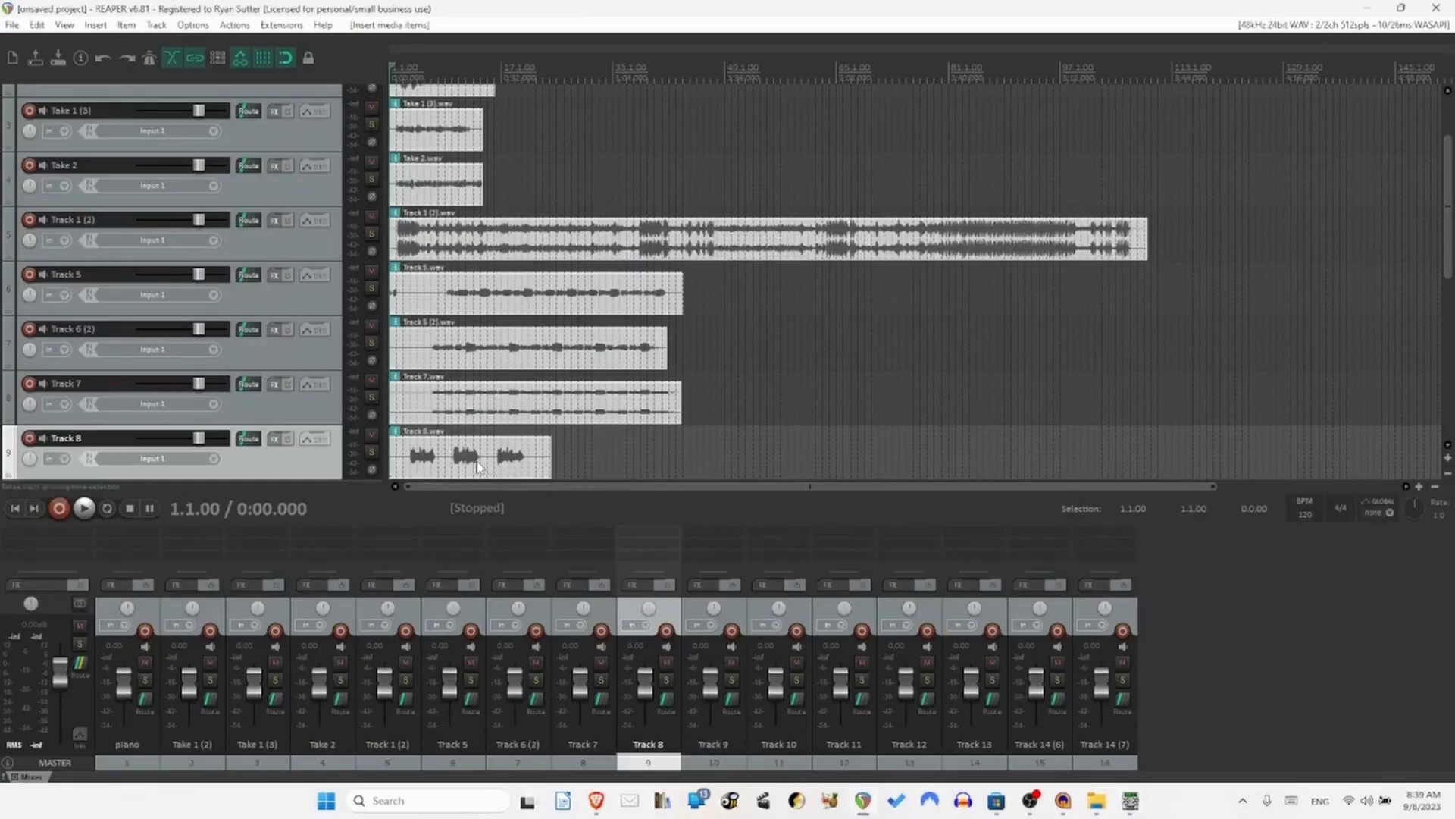
Try moving all selected items to 2:44.682, then cancel and undo that change.
{"action": "right_click", "coordinate": [479, 466]}
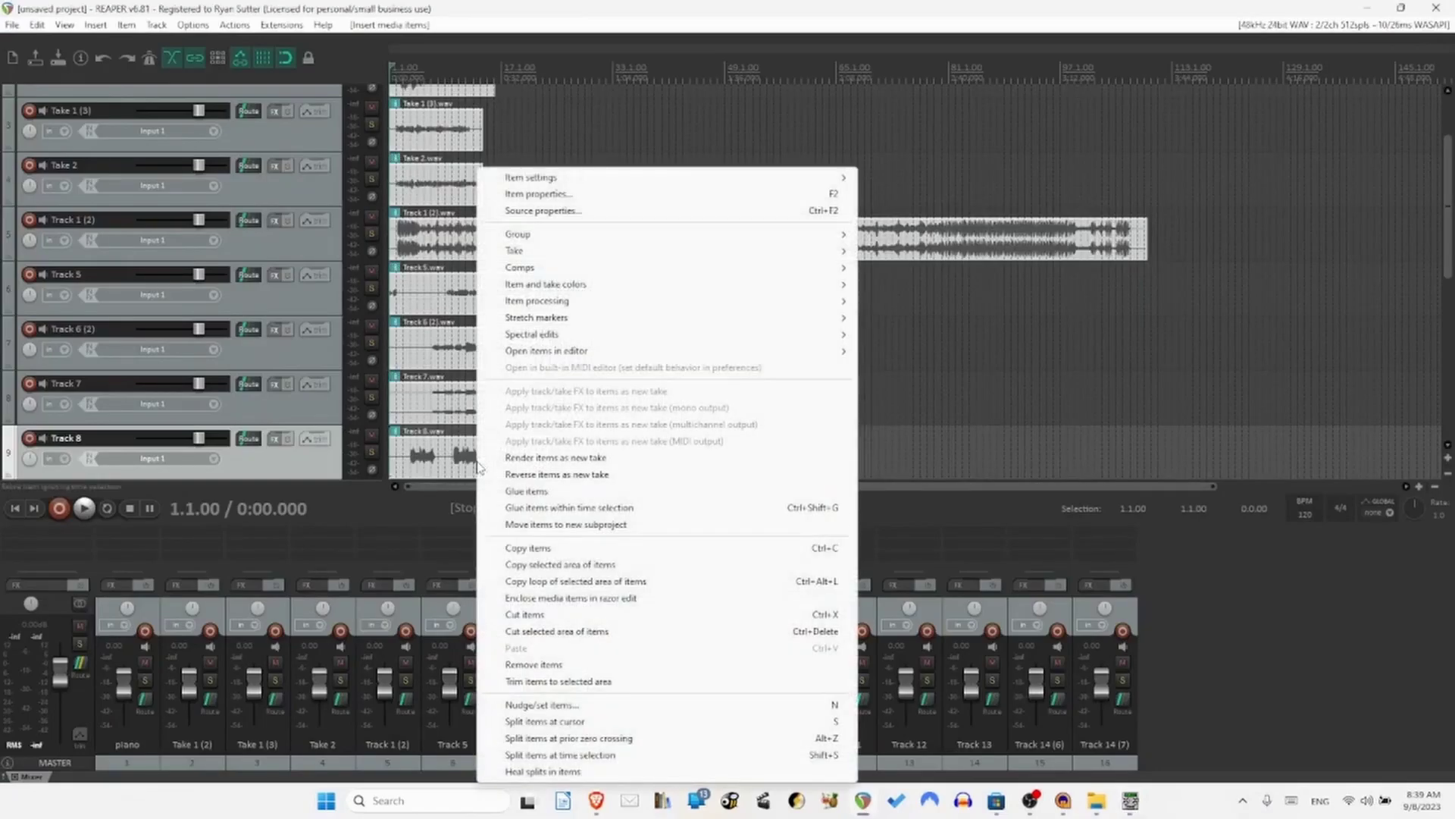
{"action": "left_click", "coordinate": [630, 195]}
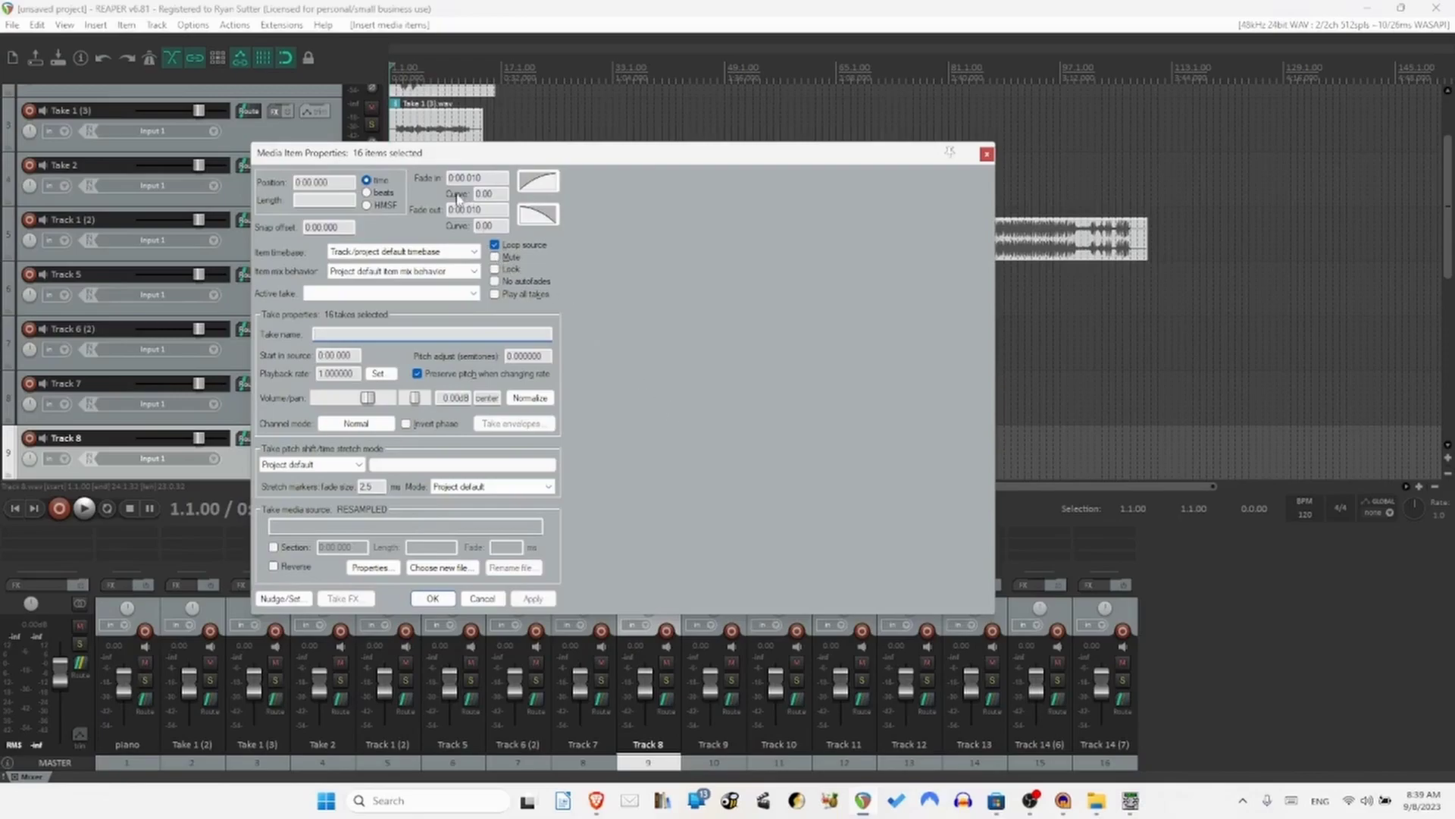
{"action": "double_click", "coordinate": [341, 182]}
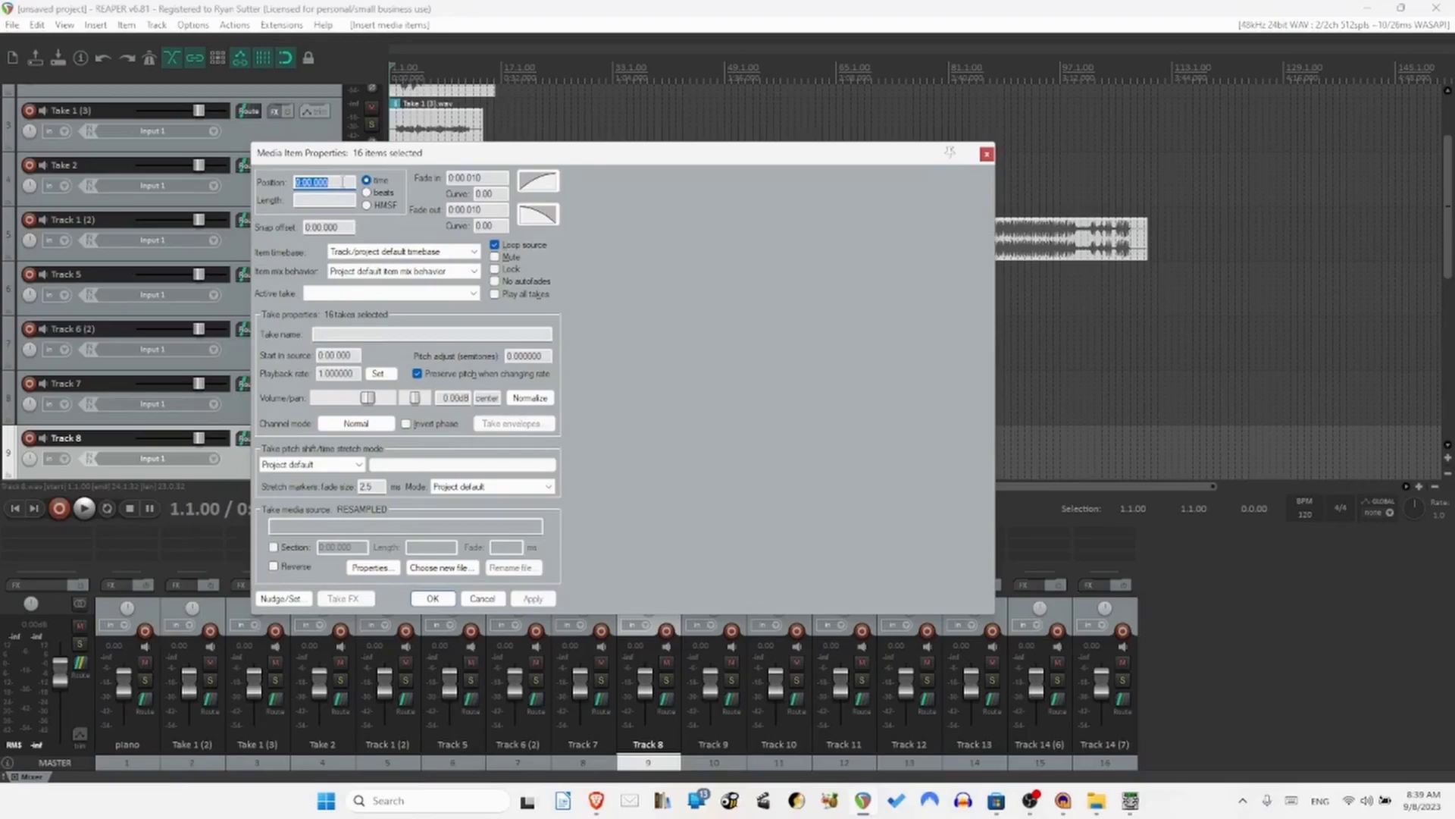
{"action": "key", "text": "ctrl+v"}
{"action": "left_click", "coordinate": [533, 598]}
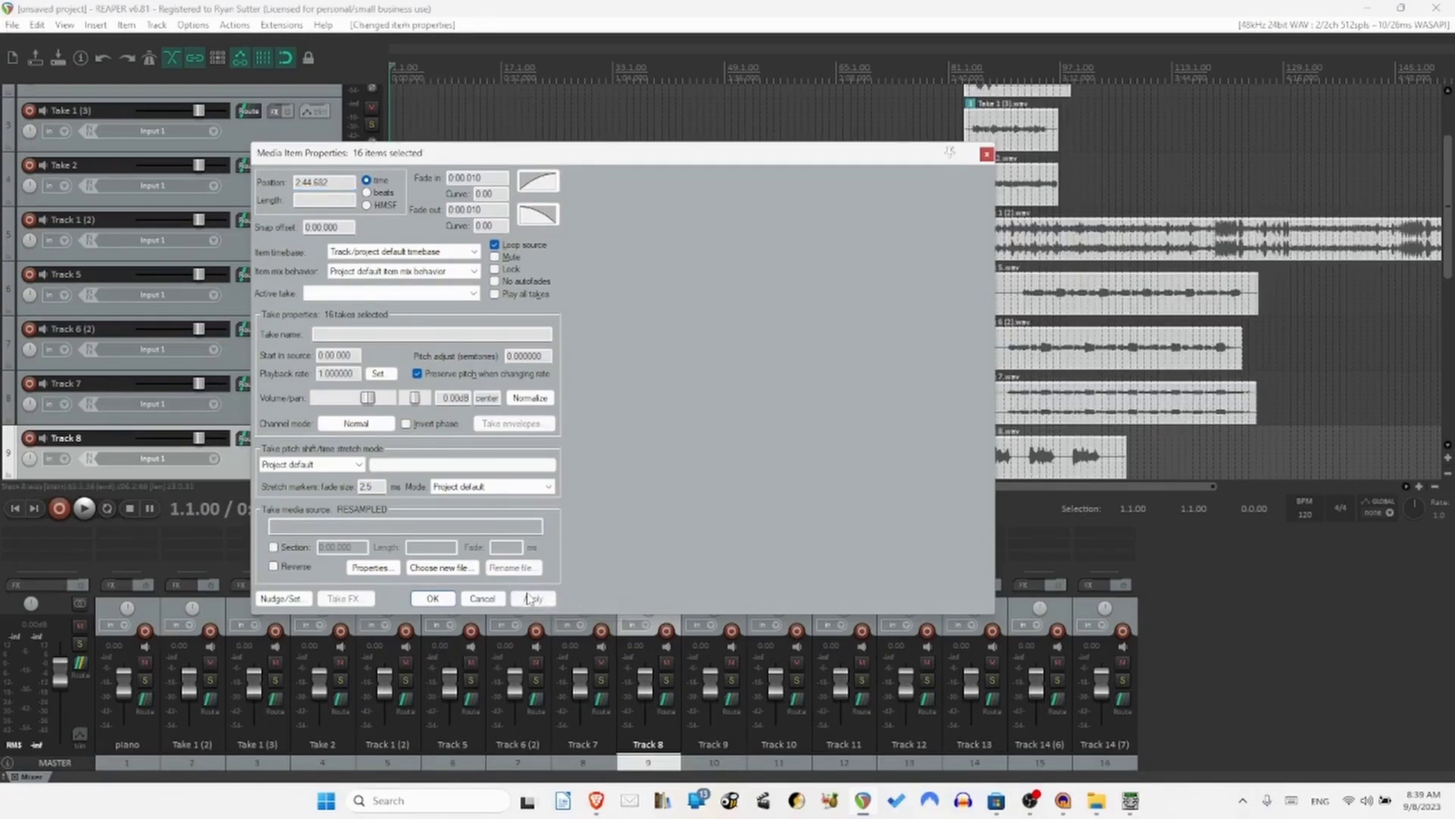
{"action": "left_click", "coordinate": [483, 598]}
{"action": "key", "text": "ctrl+z"}
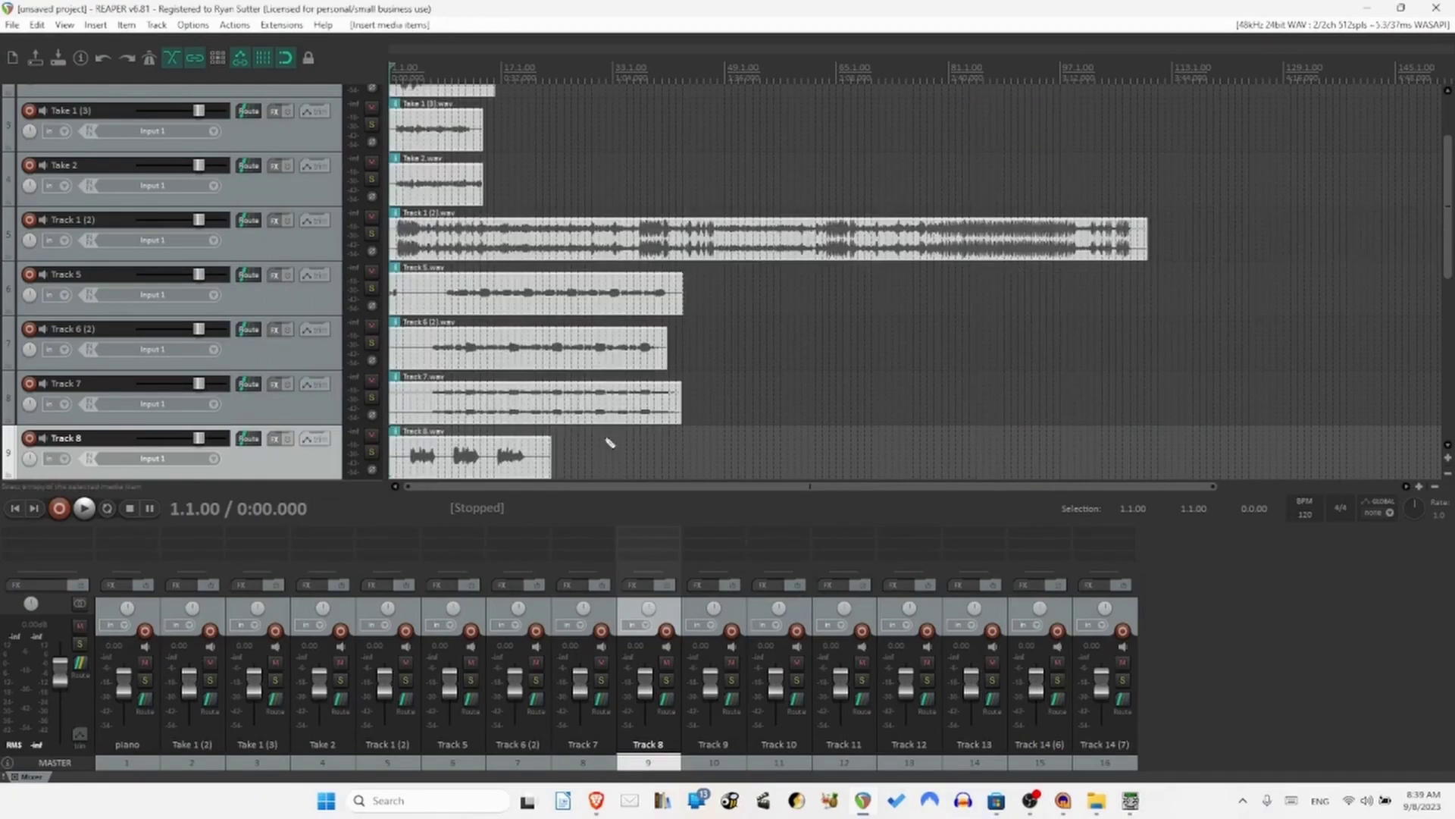
Set only the Track 8 item's position to 2:44.682 in its item properties.
{"action": "left_click", "coordinate": [502, 468]}
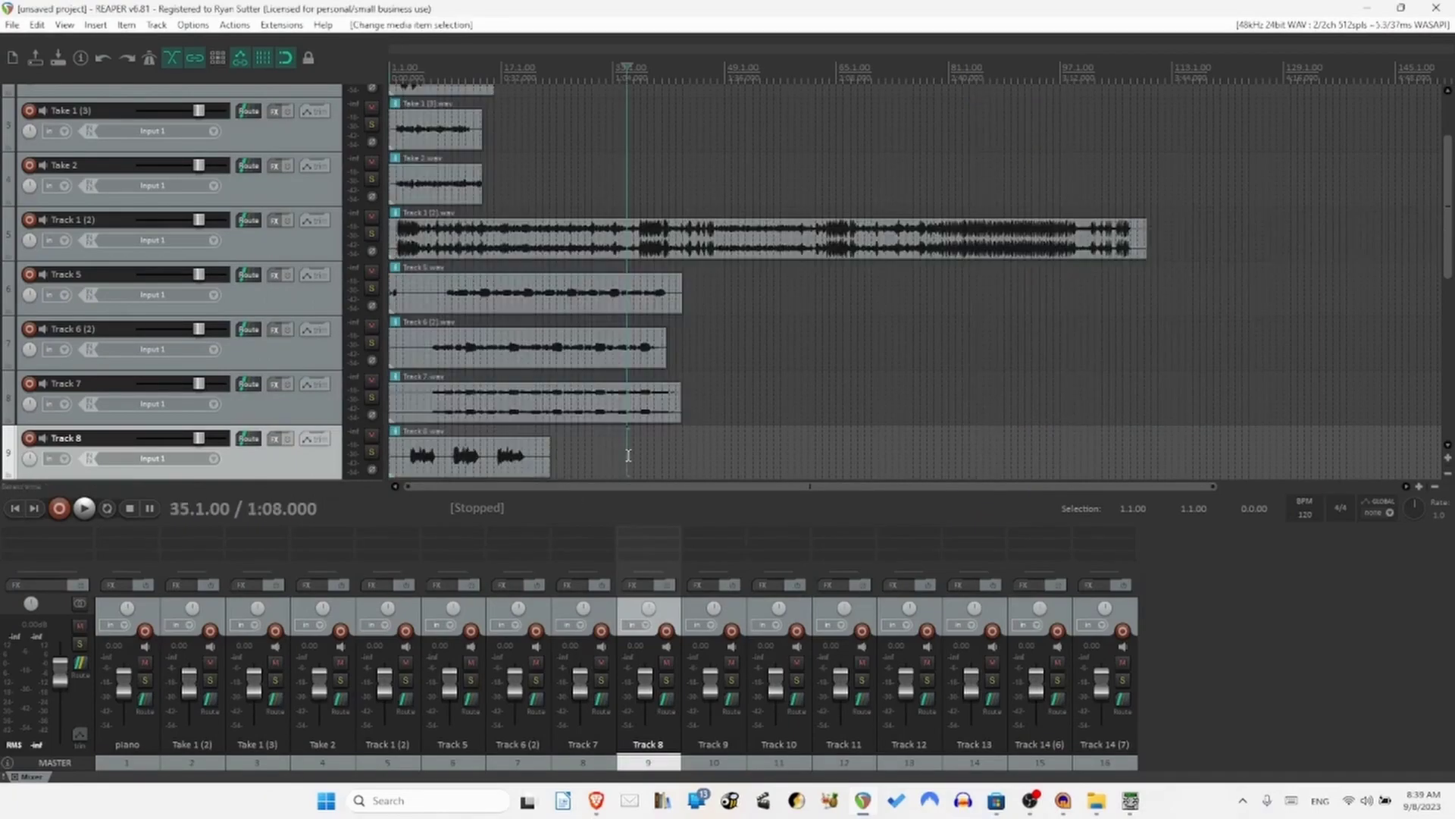
{"action": "double_click", "coordinate": [501, 475]}
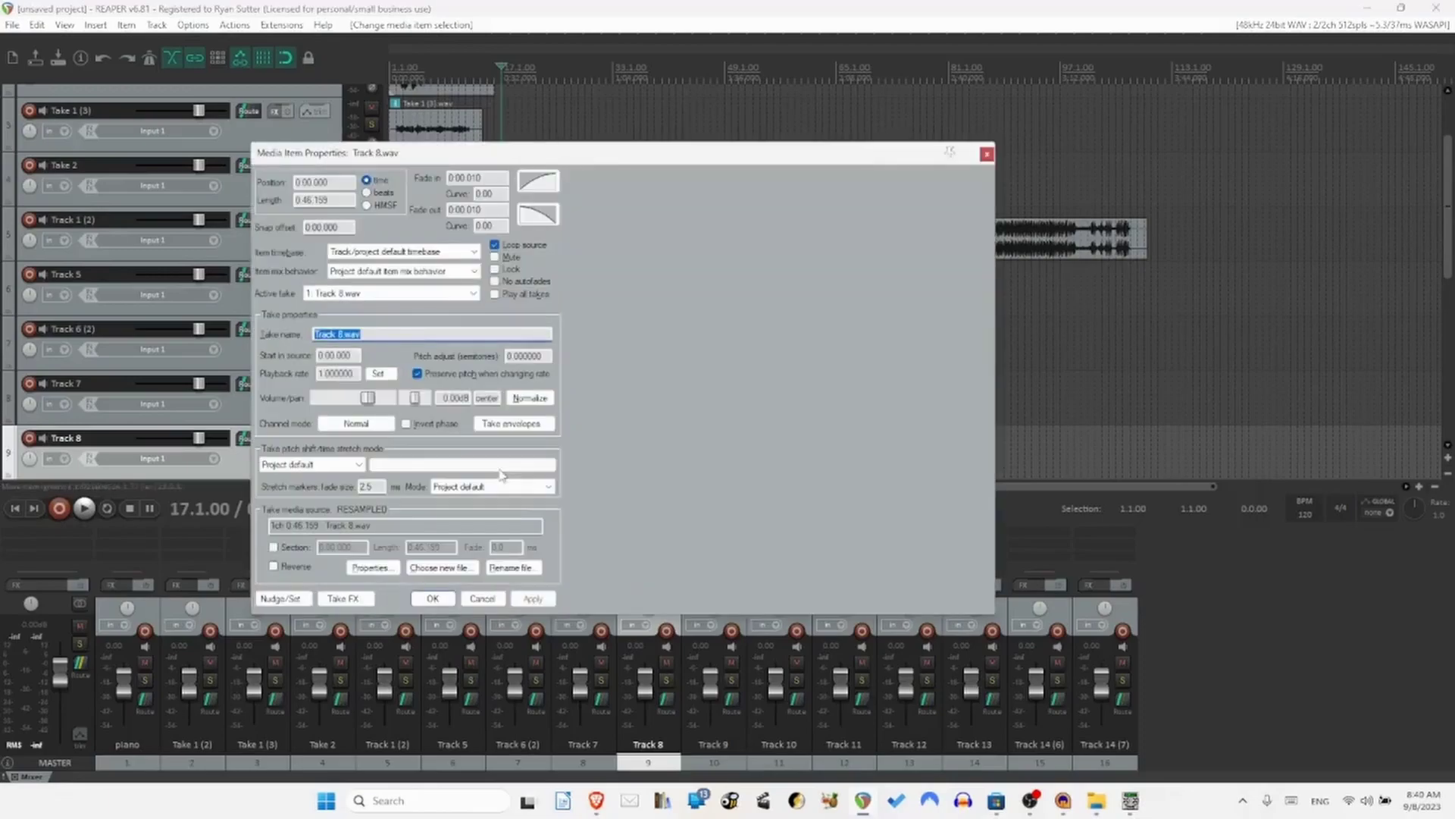
{"action": "double_click", "coordinate": [335, 183]}
{"action": "type", "text": "2:44.682"}
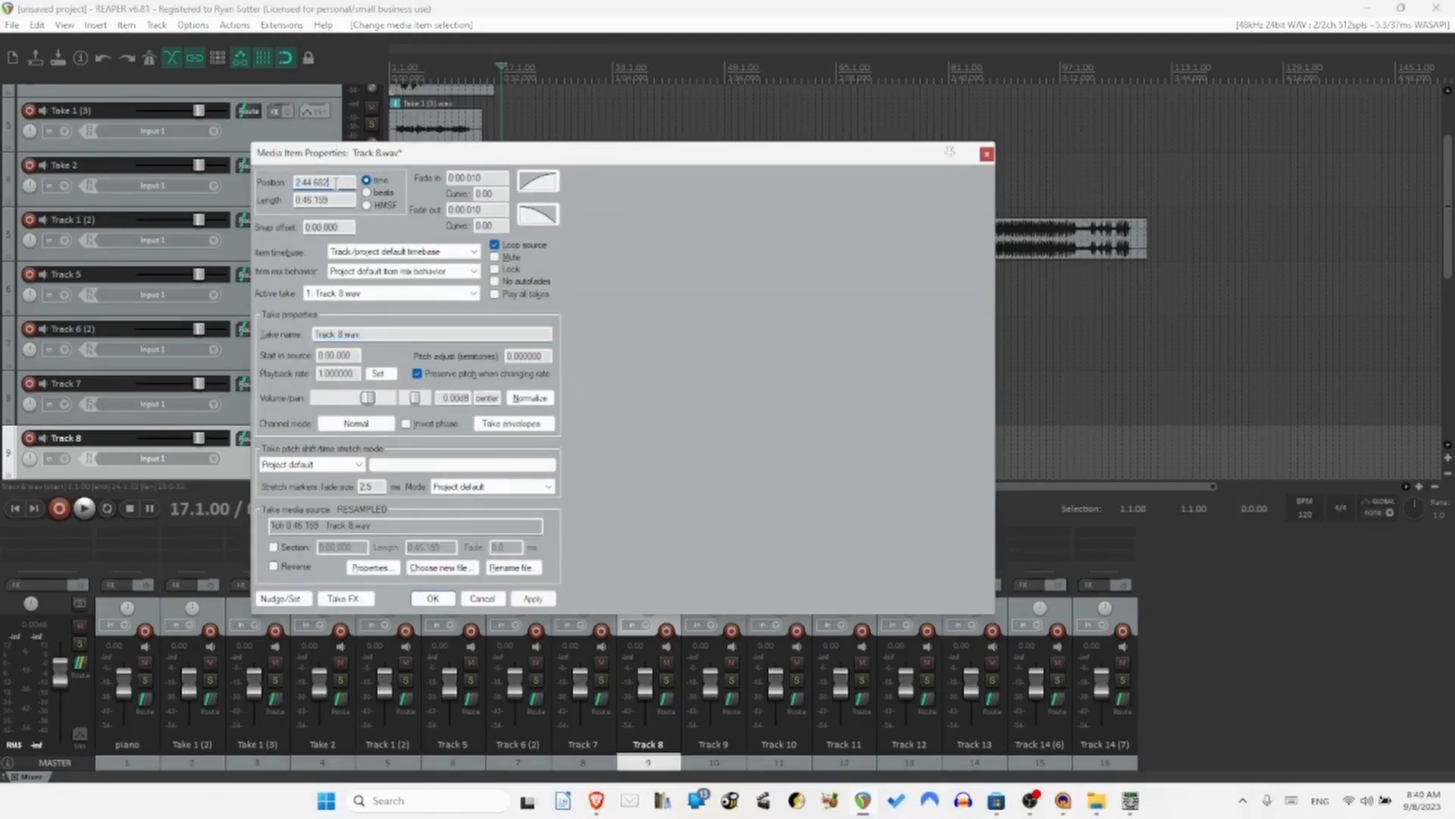
{"action": "left_click", "coordinate": [531, 599]}
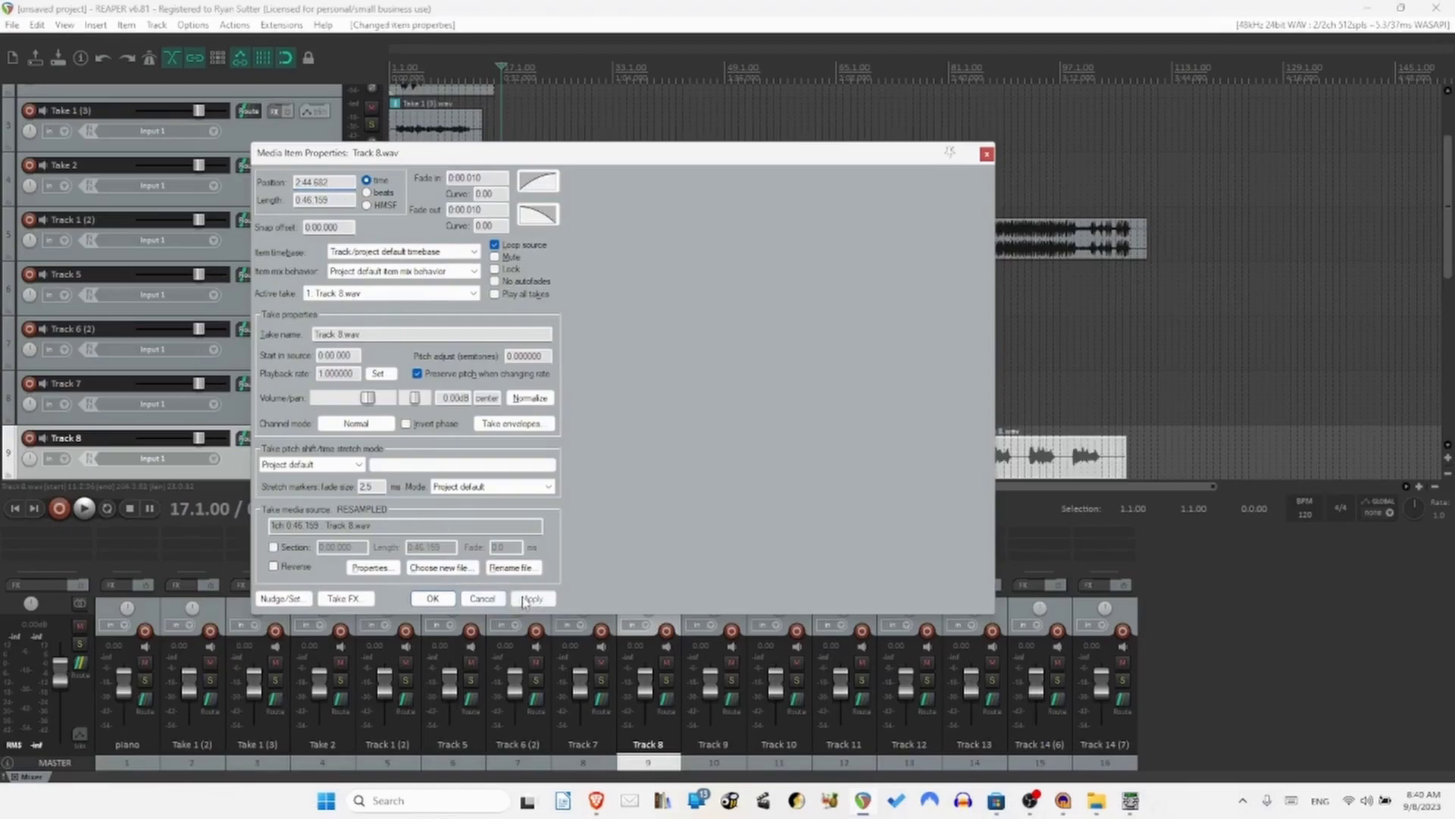
{"action": "left_click", "coordinate": [433, 599]}
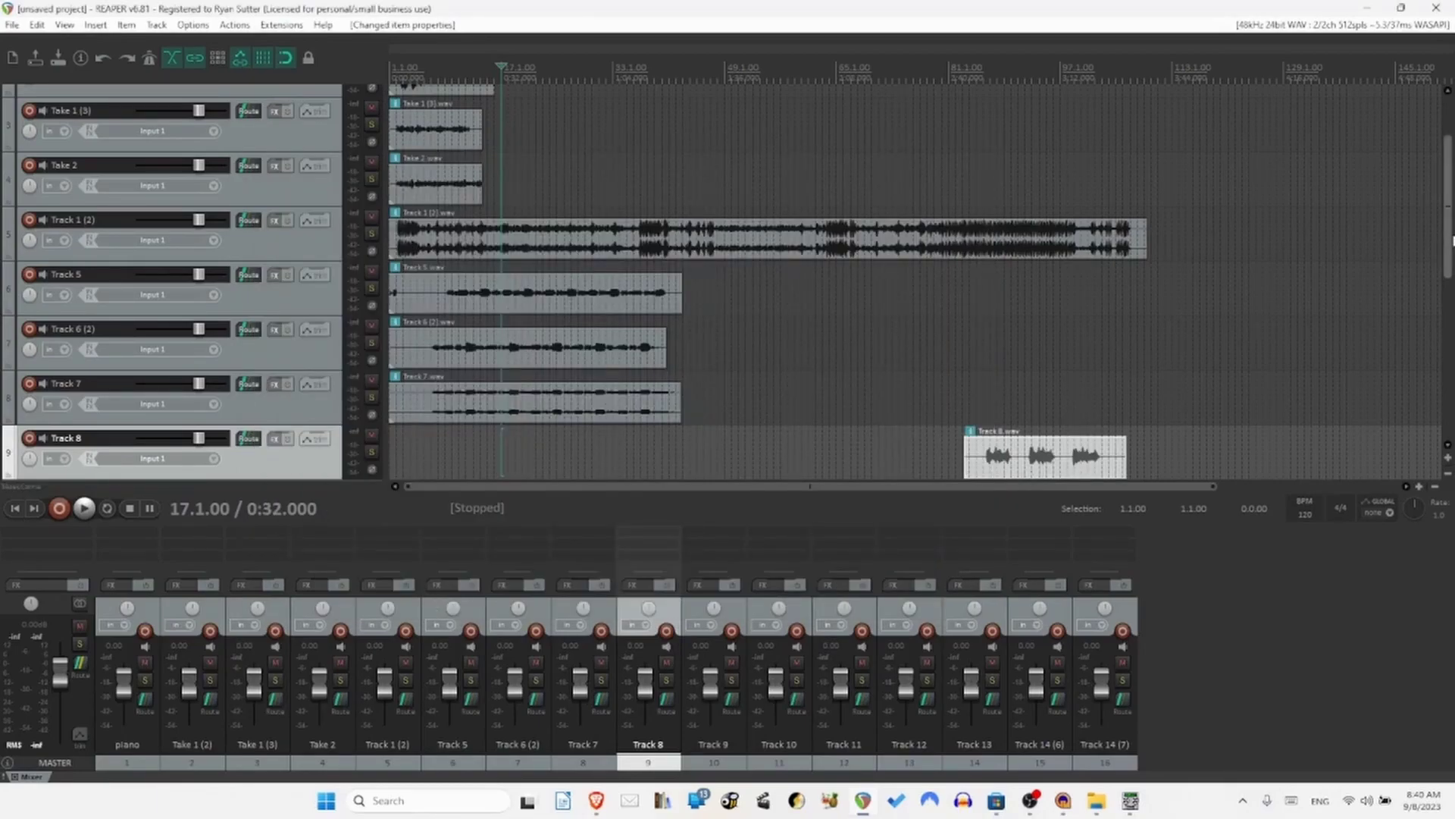
{"action": "left_click_drag", "start_coordinate": [1451, 242], "coordinate": [1451, 301]}
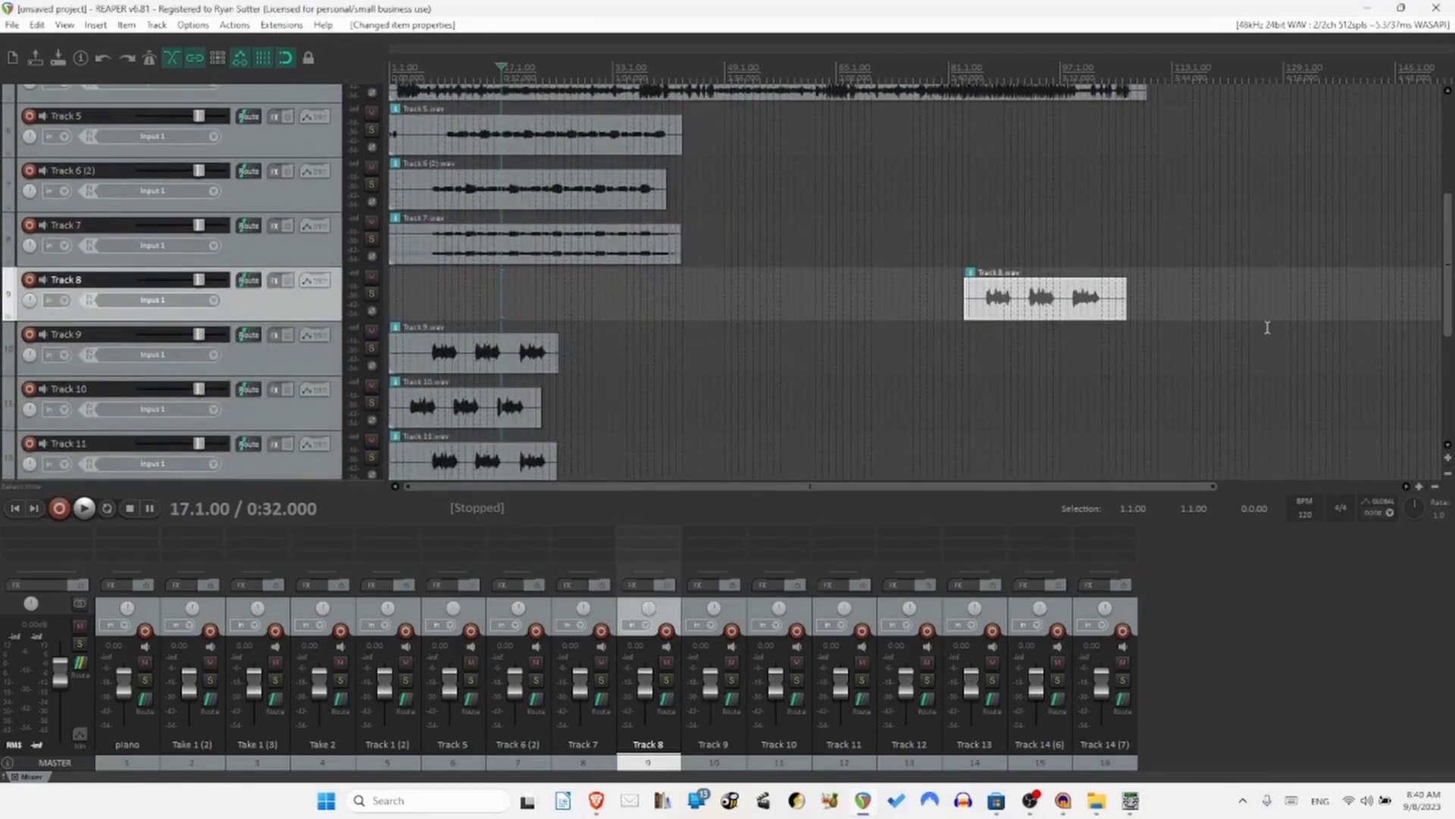
{"action": "key", "text": "alt+Tab"}
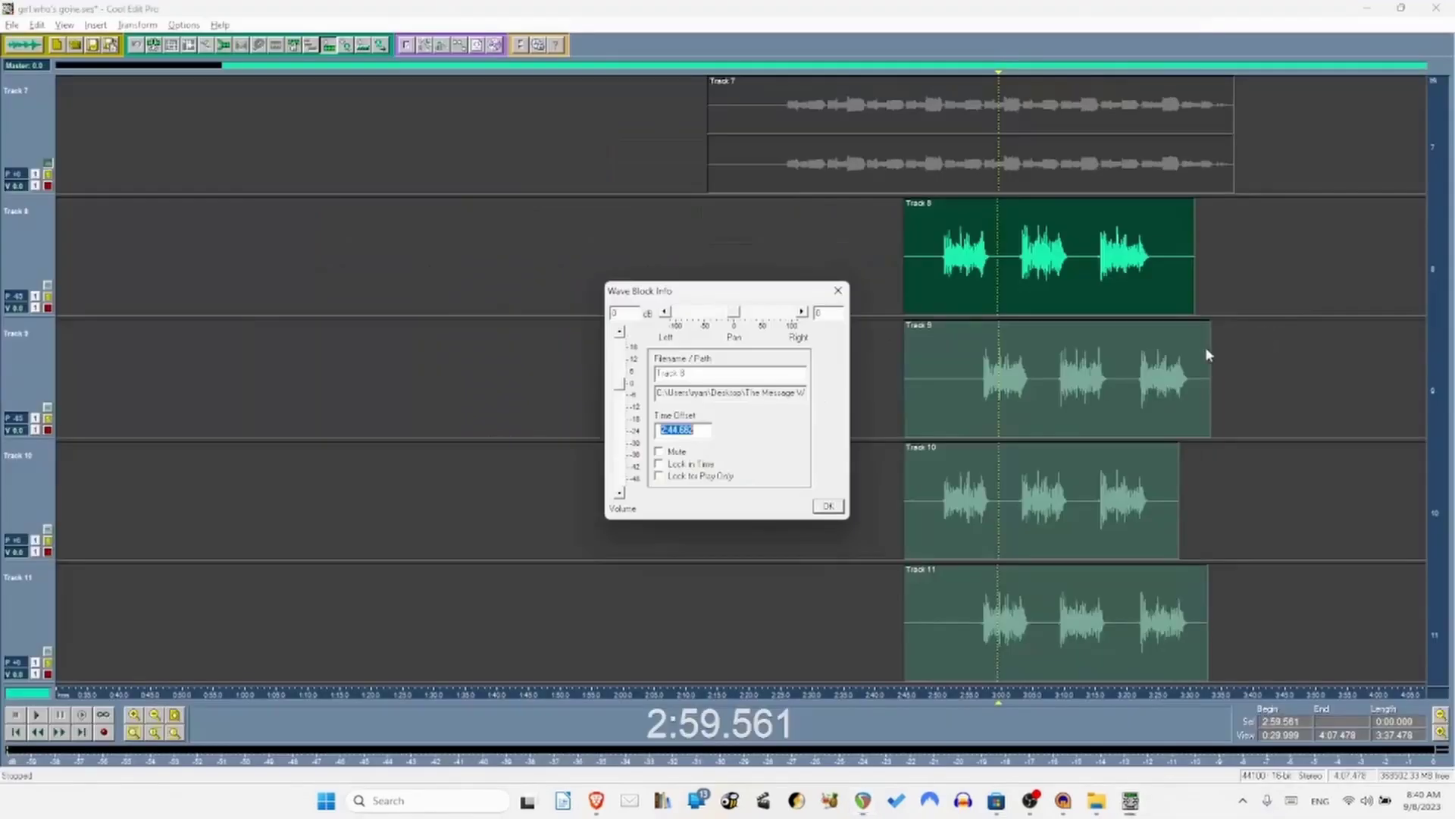
Copy Track 9's 2:44.682 time offset from its Wave Block Info in Cool Edit Pro.
{"action": "left_click", "coordinate": [824, 508]}
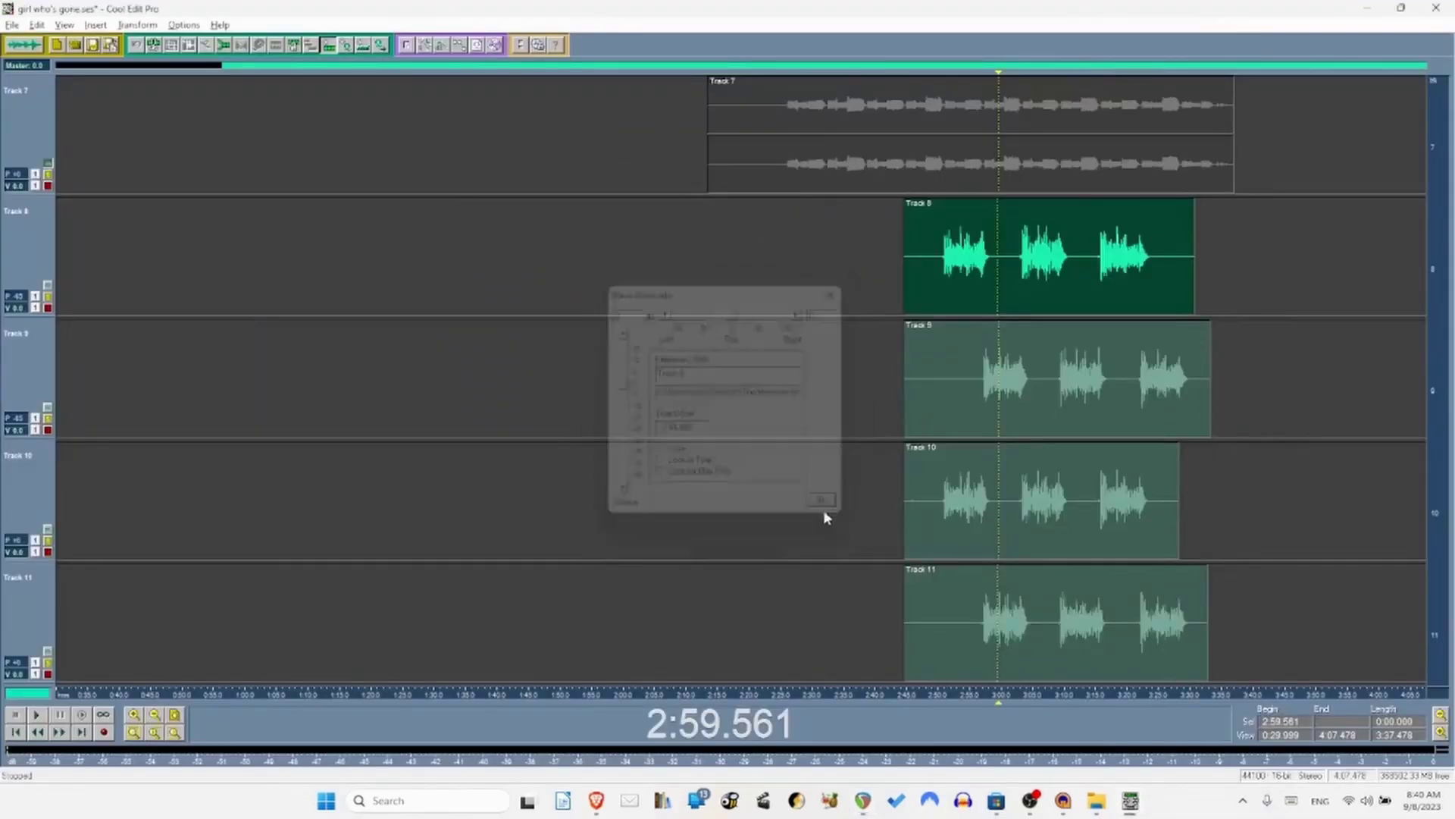
{"action": "right_click", "coordinate": [933, 407]}
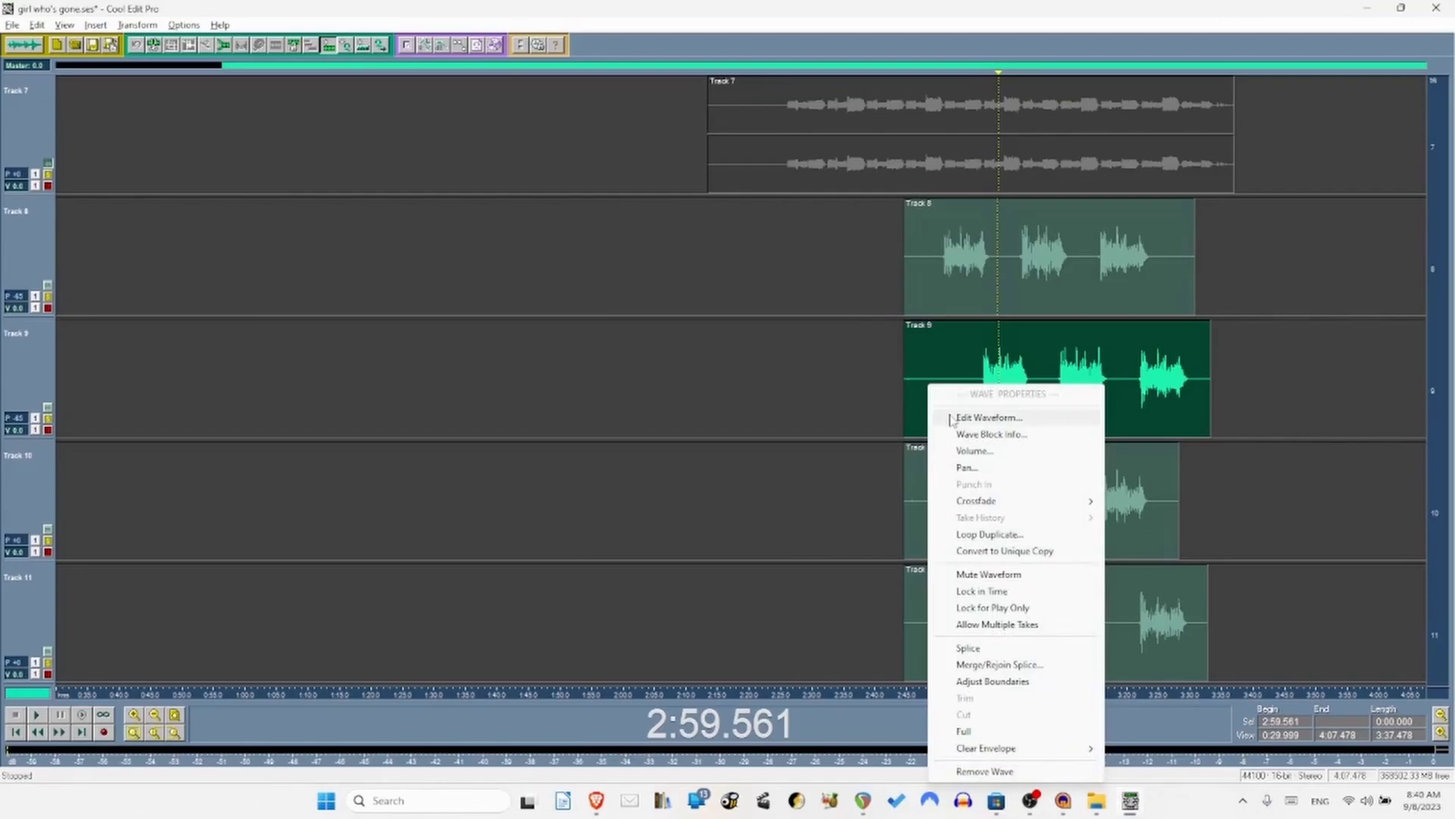
{"action": "left_click", "coordinate": [954, 418]}
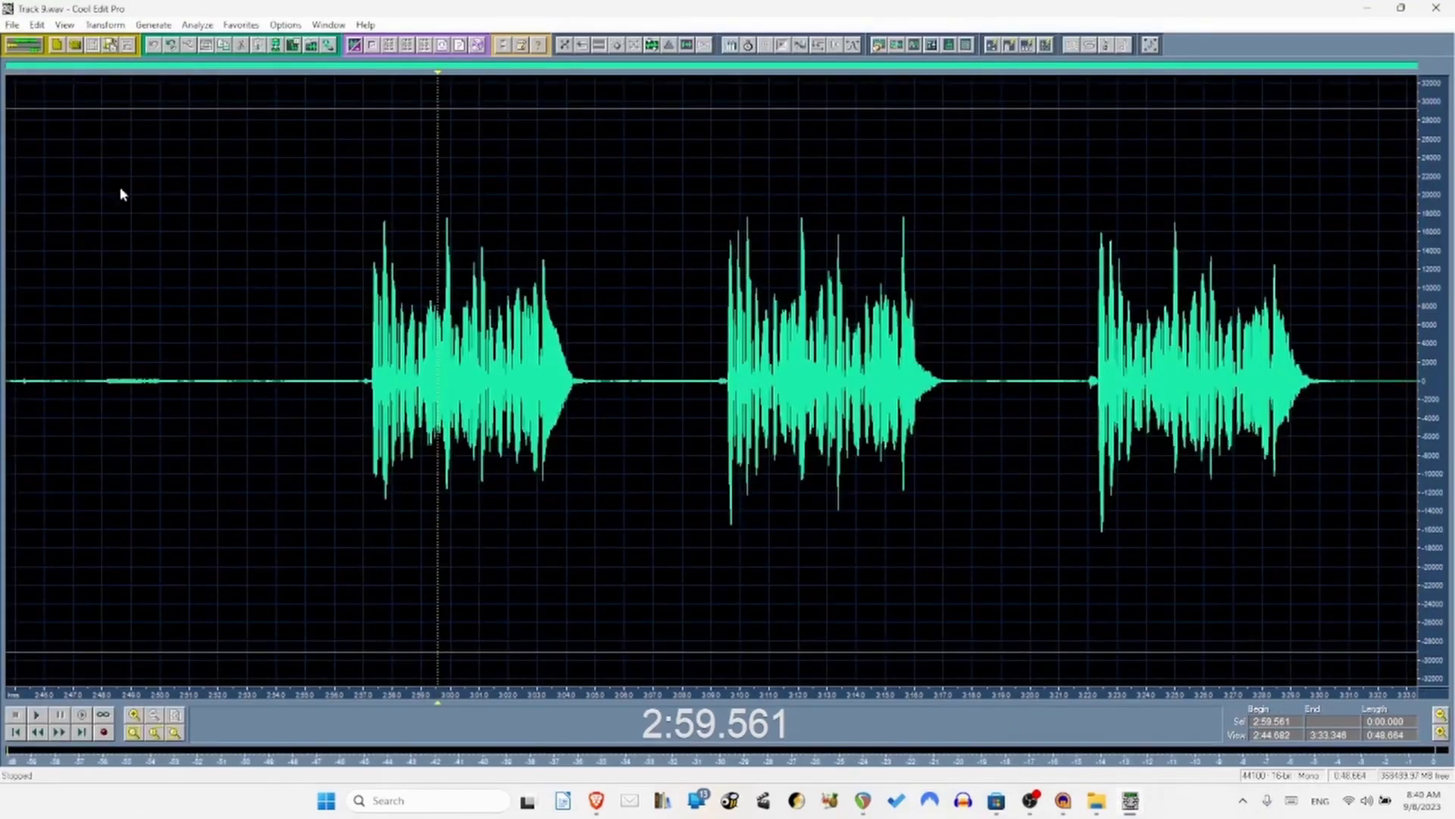
{"action": "left_click", "coordinate": [23, 46]}
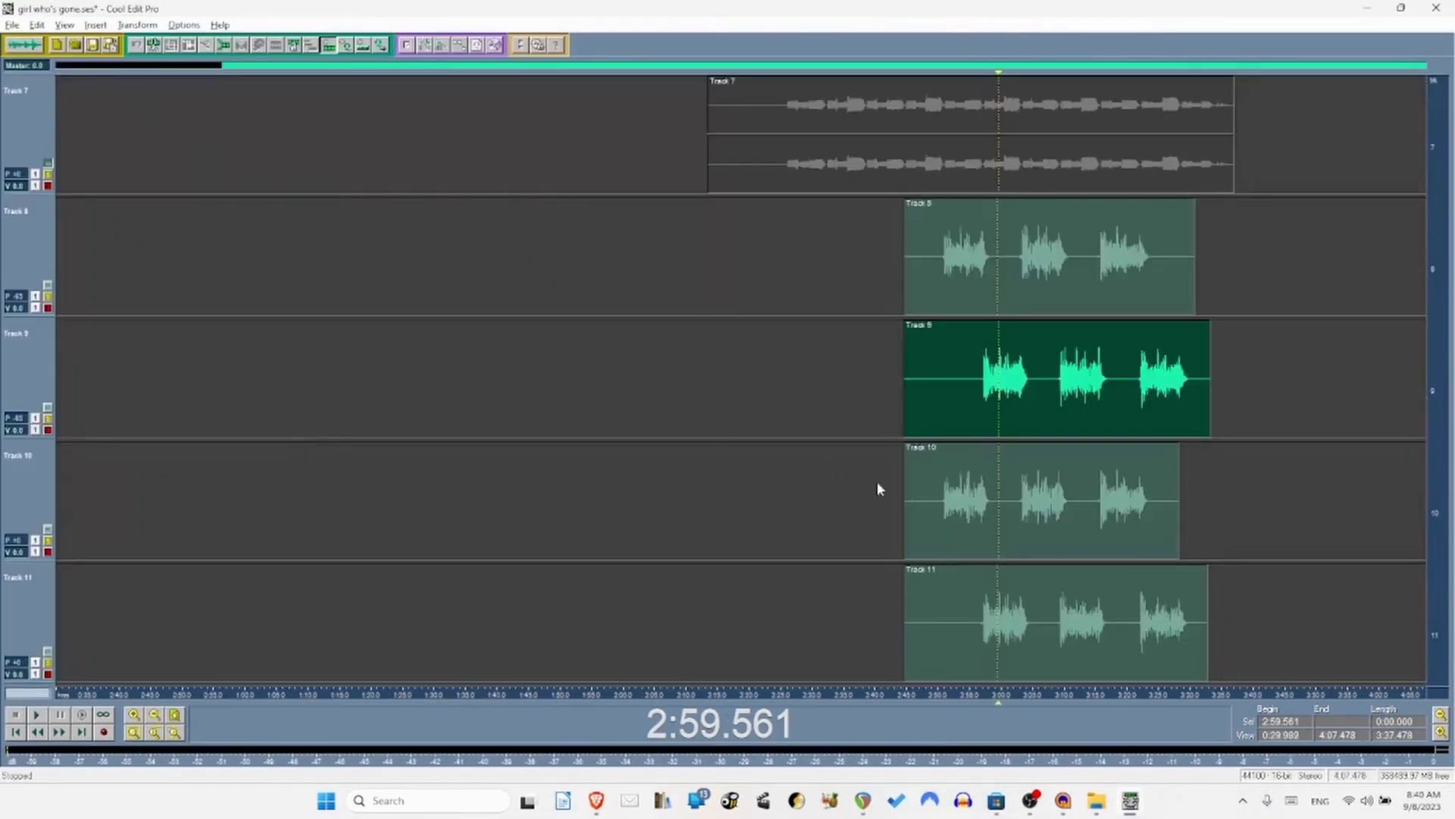
{"action": "right_click", "coordinate": [965, 387]}
{"action": "left_click", "coordinate": [1008, 434]}
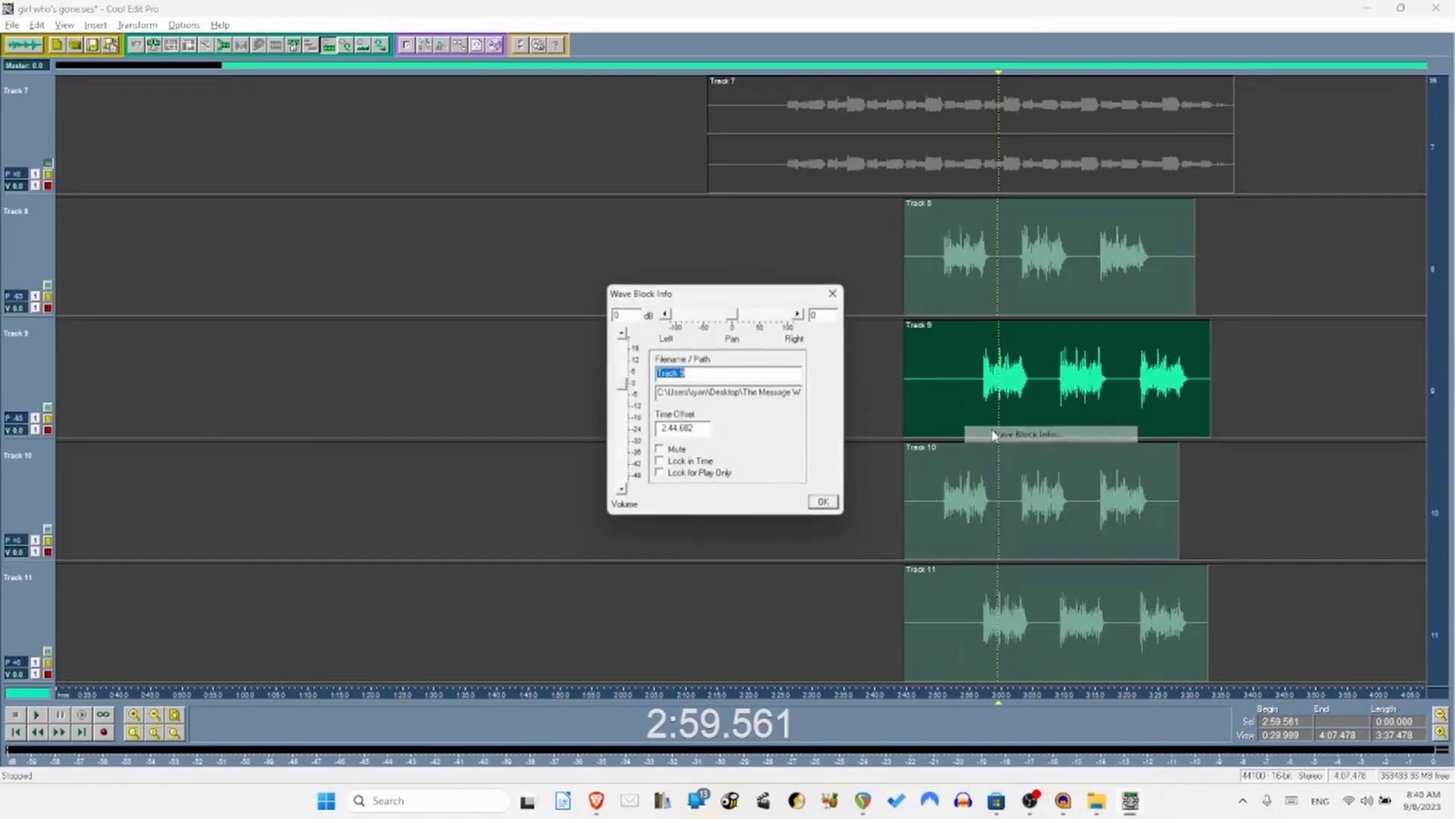
{"action": "double_click", "coordinate": [700, 430]}
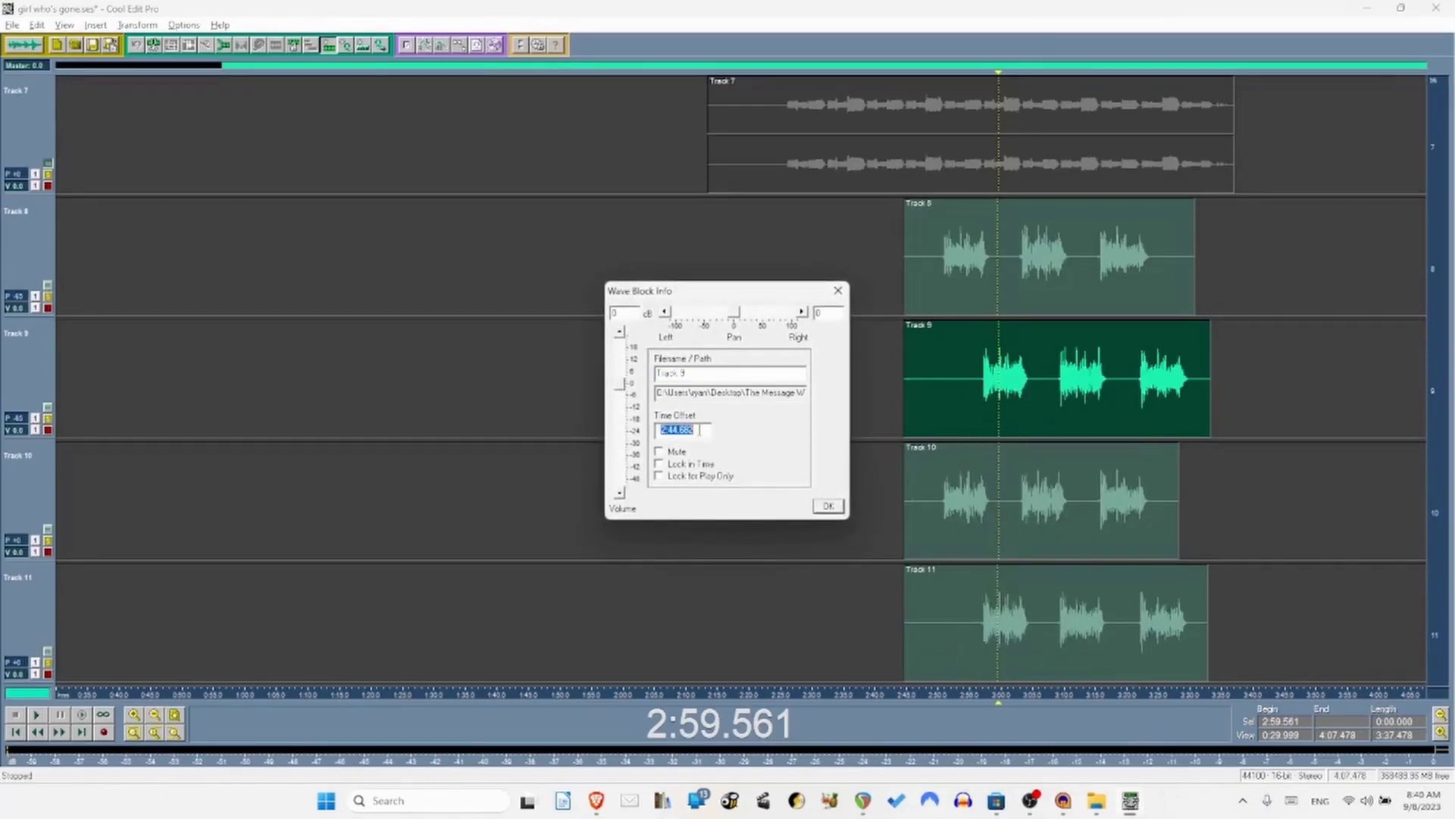
{"action": "key", "text": "ctrl+c"}
{"action": "key", "text": "alt+Tab"}
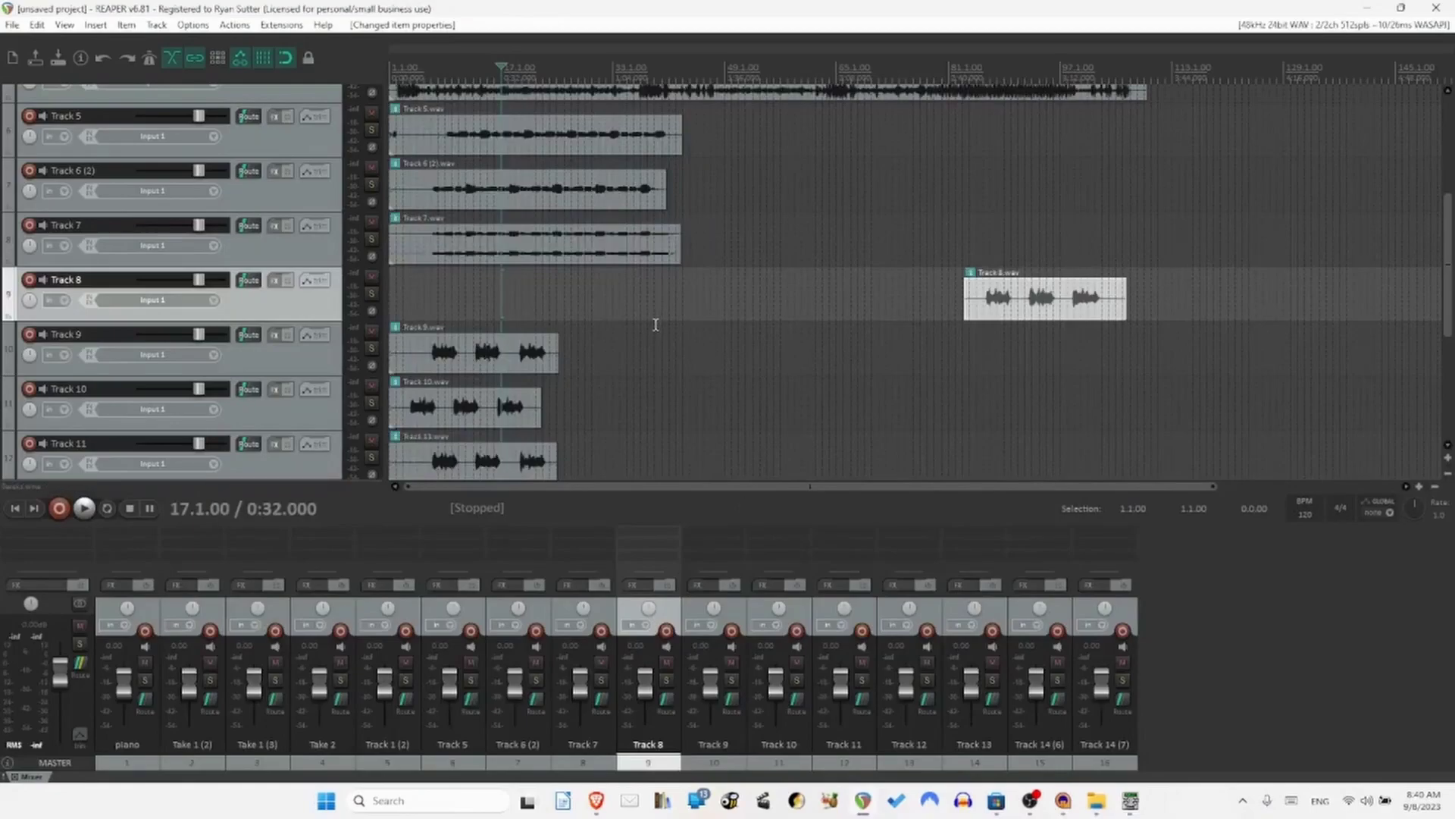
Paste 2:44.682 into the Track 9 item's Position field and apply it.
{"action": "left_click", "coordinate": [507, 360]}
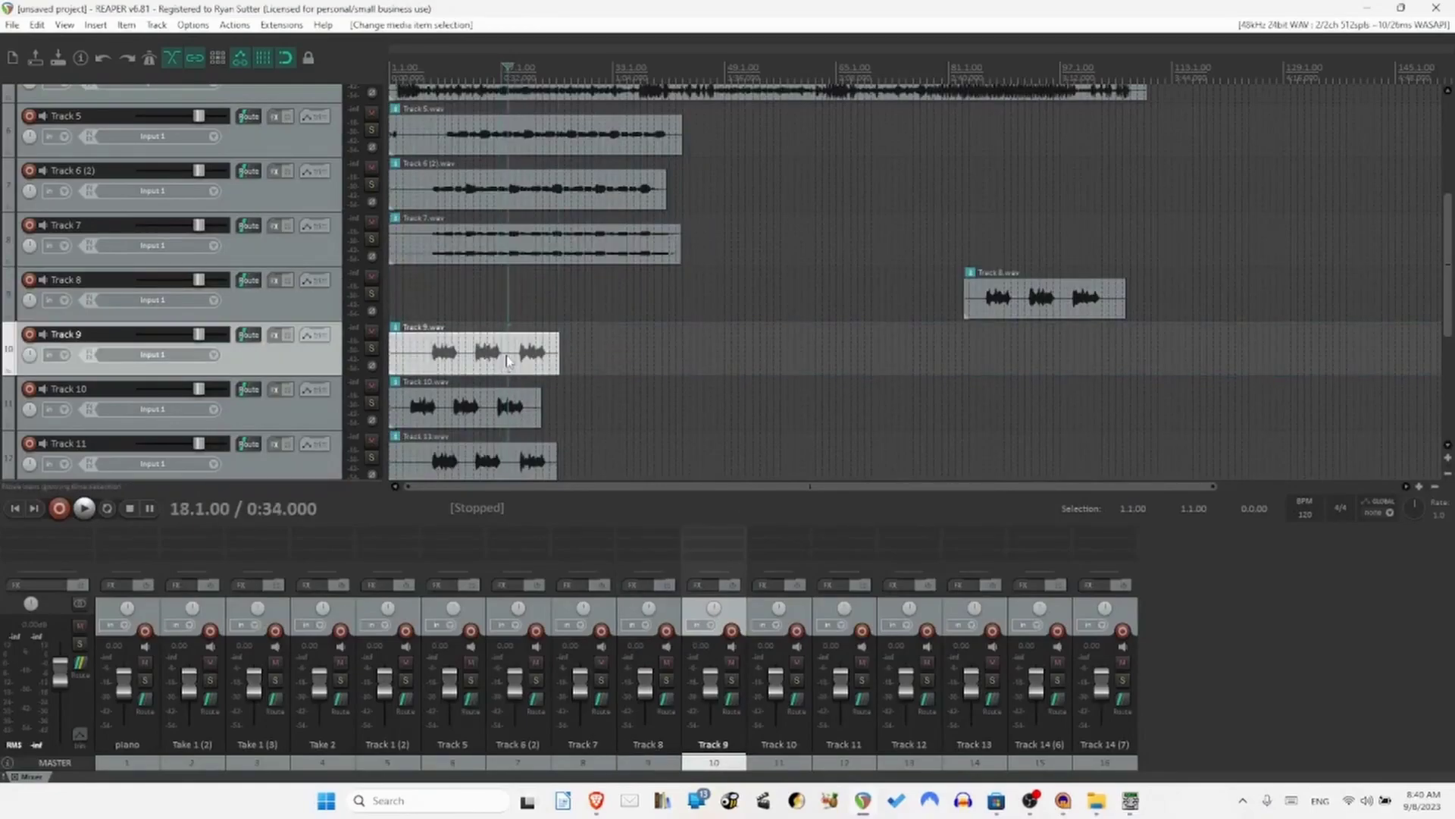
{"action": "double_click", "coordinate": [507, 360]}
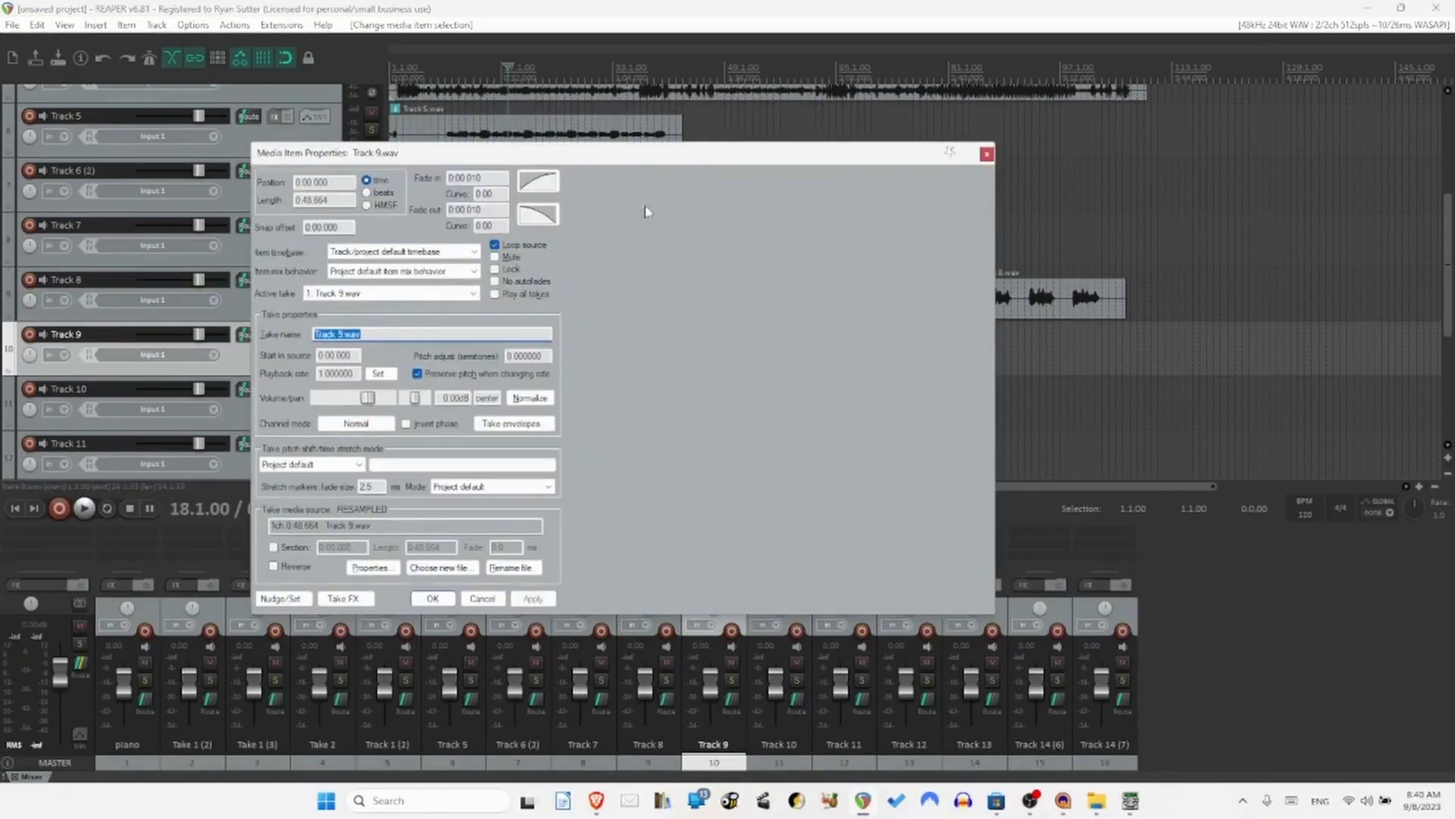
{"action": "double_click", "coordinate": [333, 182]}
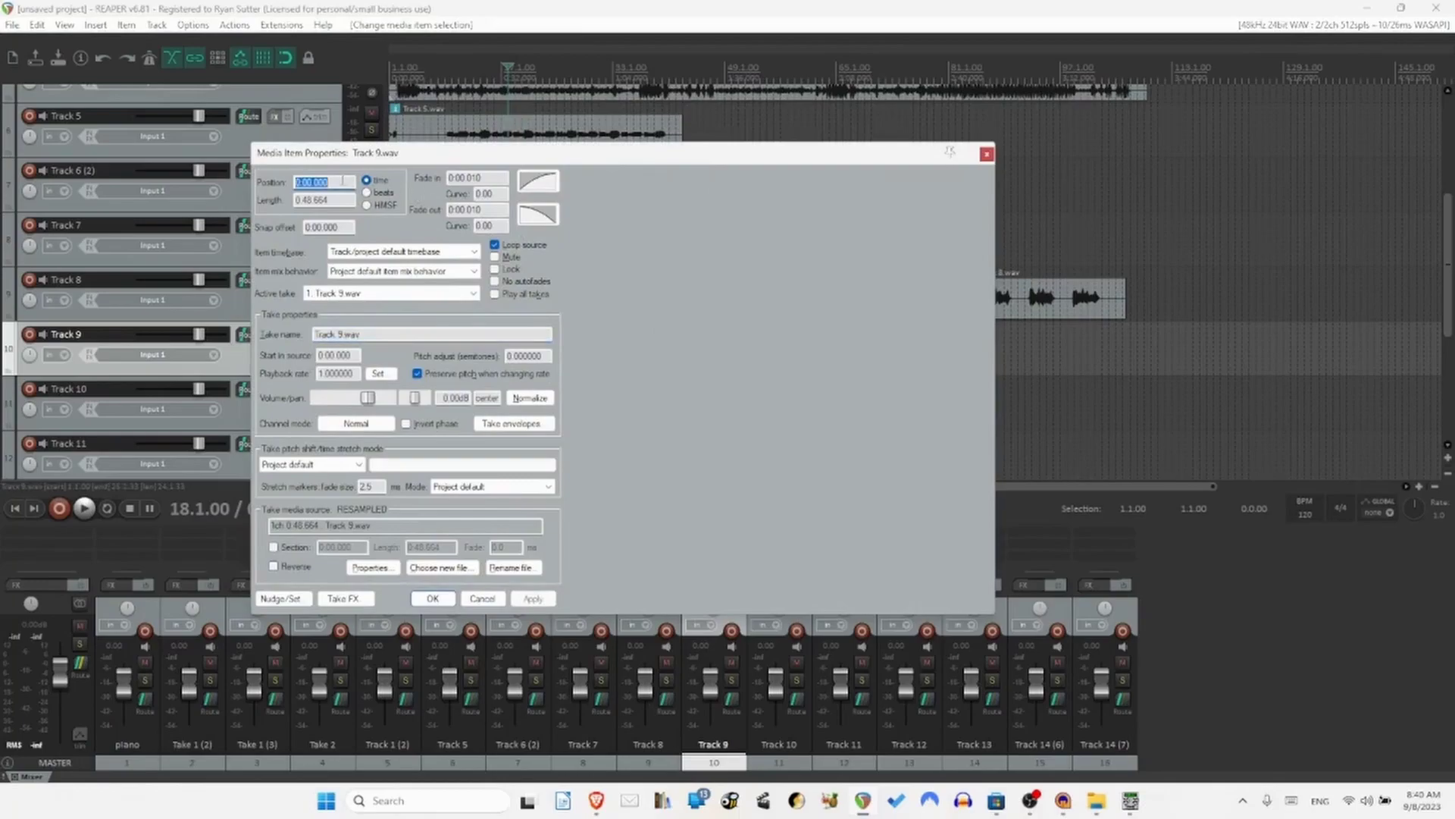
{"action": "key", "text": "ctrl+v"}
{"action": "left_click", "coordinate": [533, 598]}
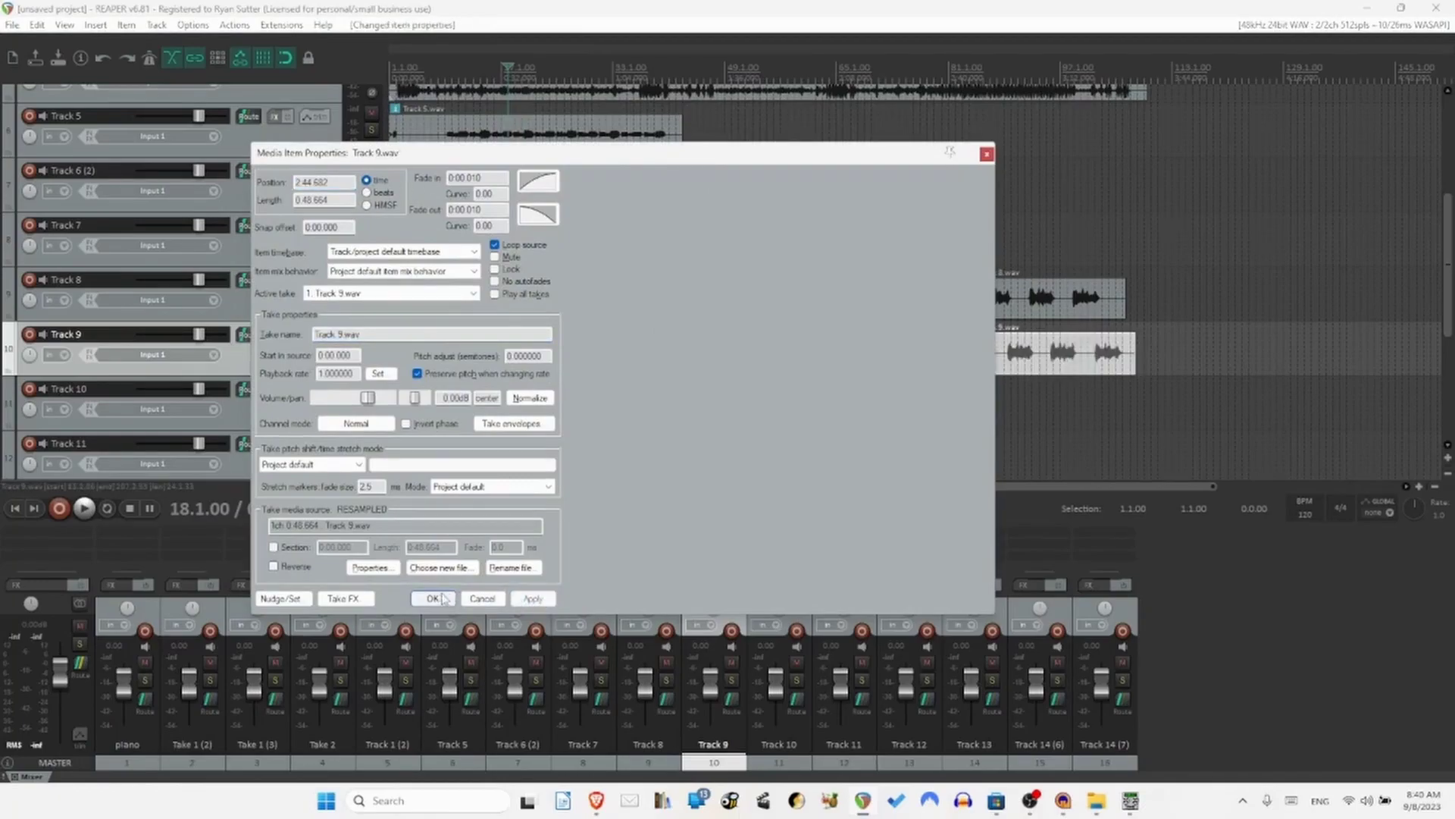
{"action": "left_click", "coordinate": [432, 598]}
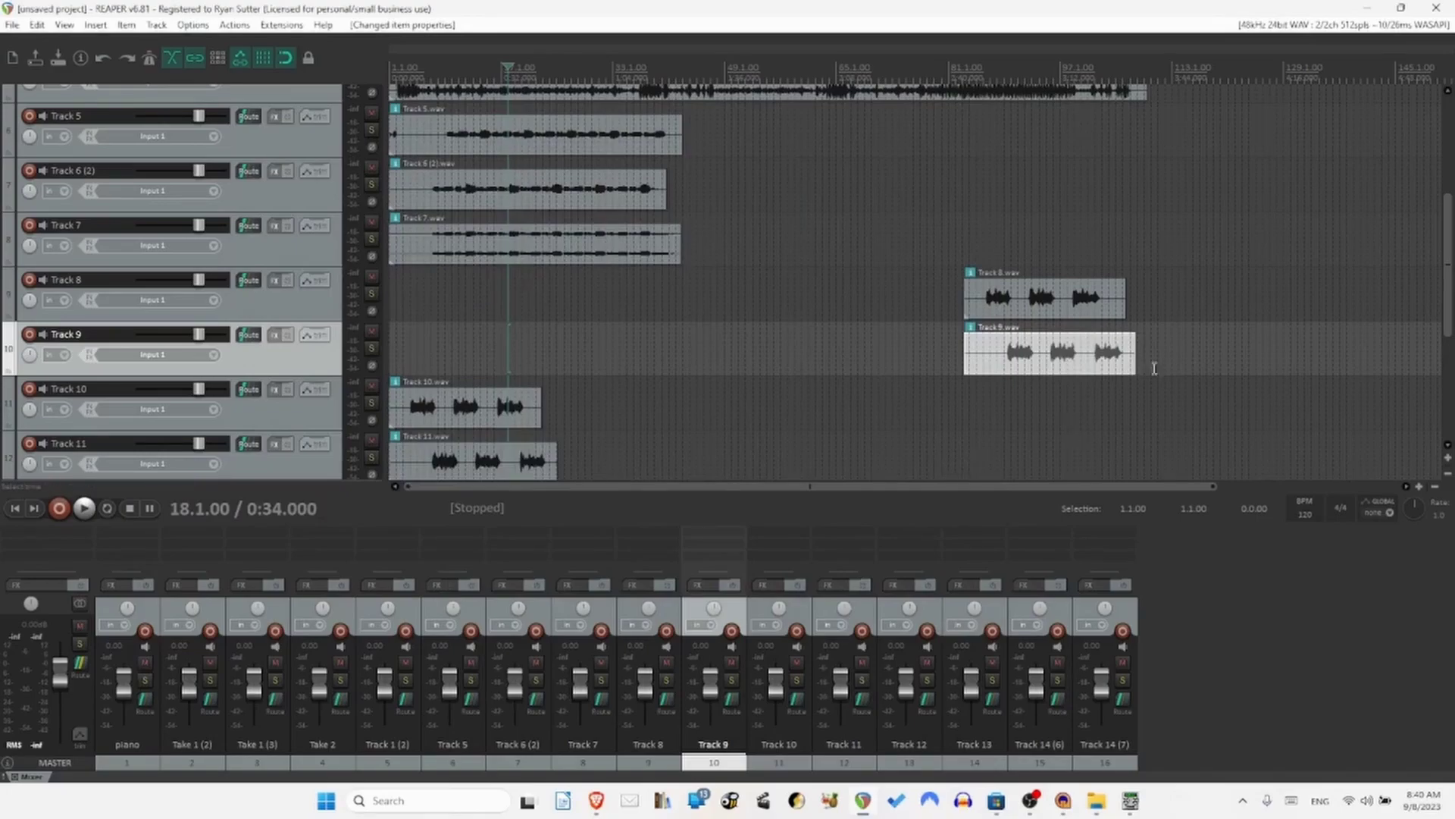
{"action": "left_click_drag", "start_coordinate": [1445, 333], "coordinate": [1445, 239]}
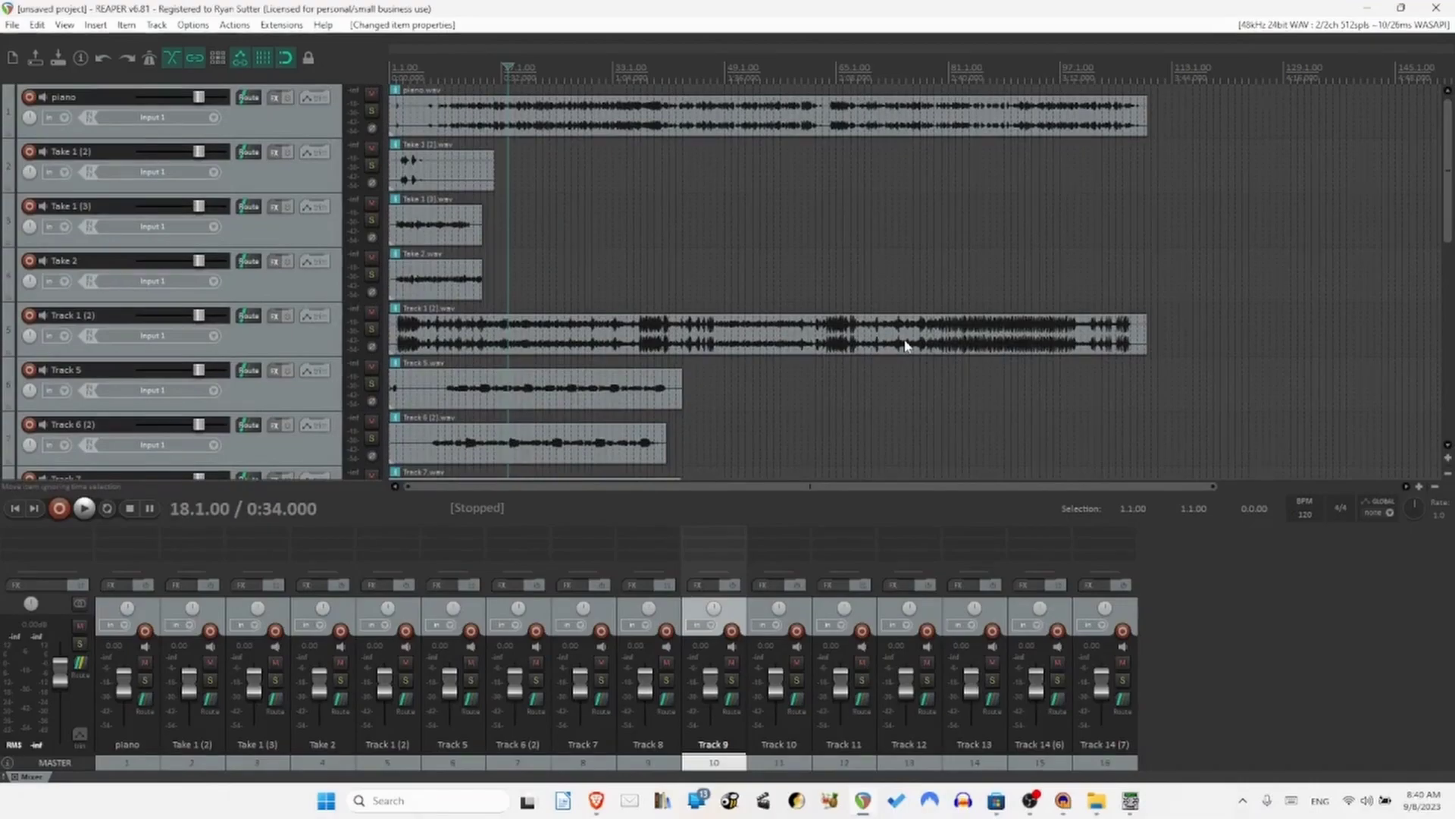
{"action": "left_click", "coordinate": [1129, 802]}
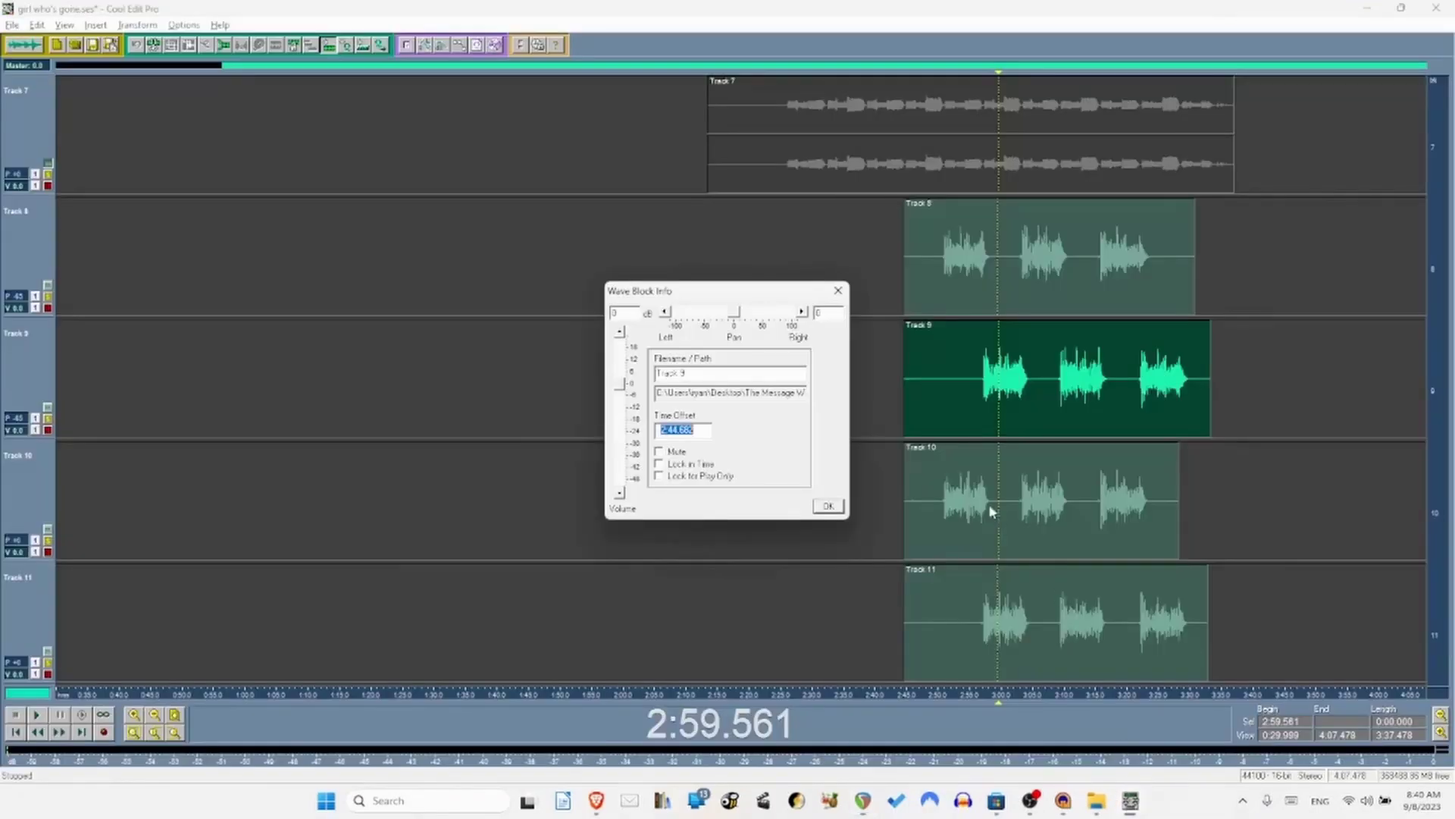
Close Track 9's block info and open Track 10's Wave Block Info in Cool Edit Pro.
{"action": "left_click", "coordinate": [839, 512]}
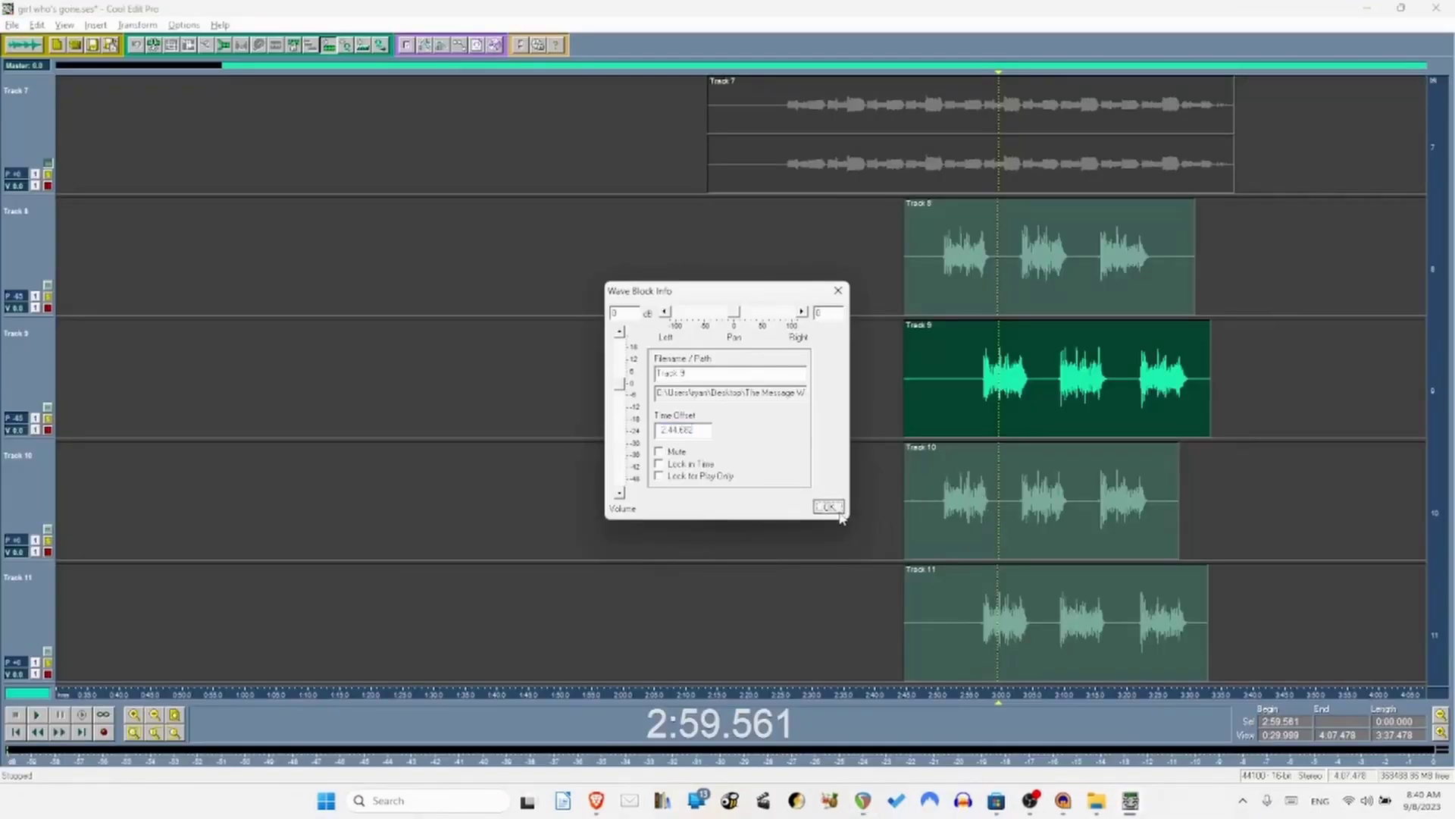
{"action": "left_click", "coordinate": [940, 507]}
{"action": "right_click", "coordinate": [940, 507]}
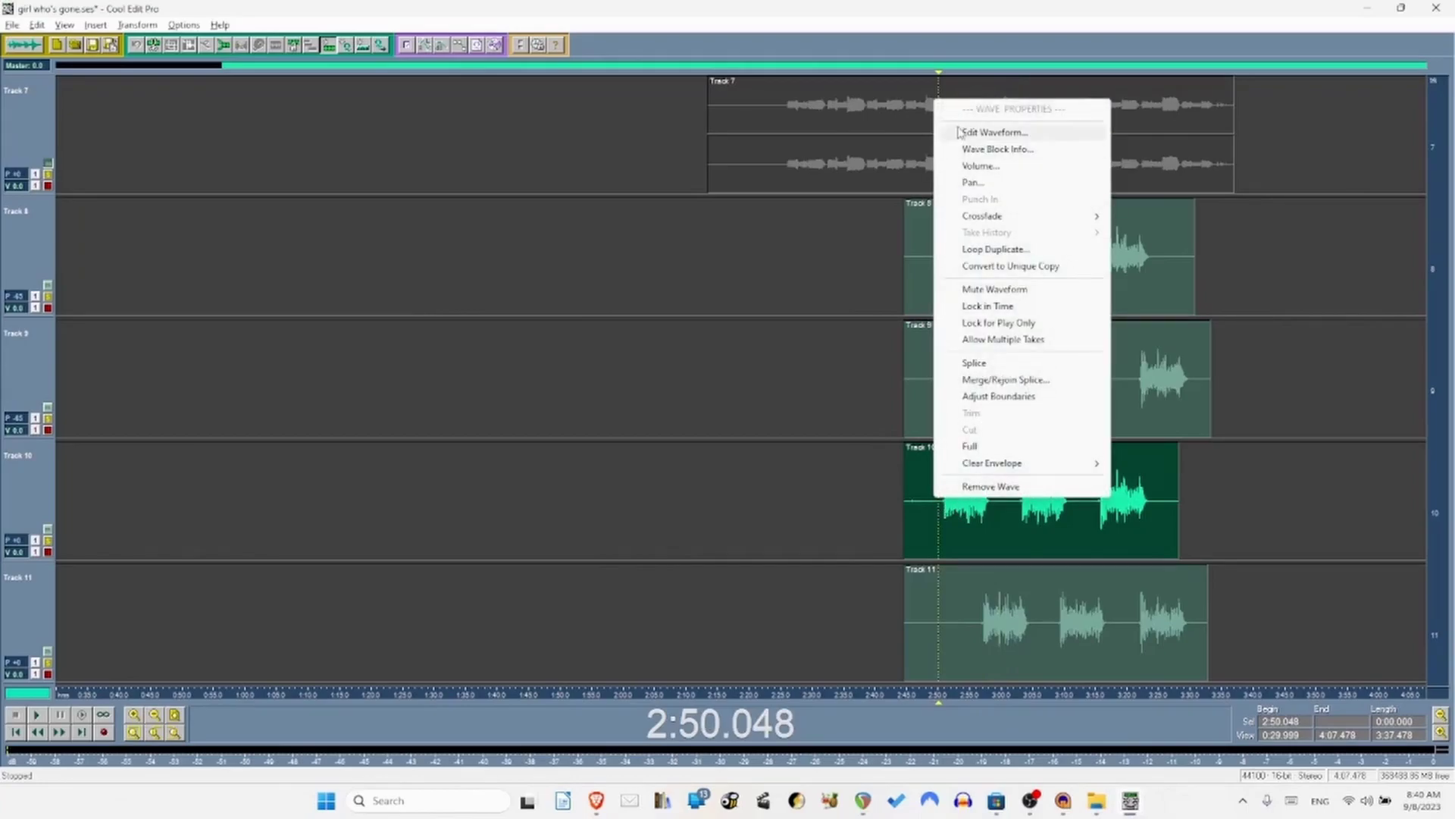
{"action": "left_click", "coordinate": [982, 134]}
{"action": "key", "text": "alt+Tab"}
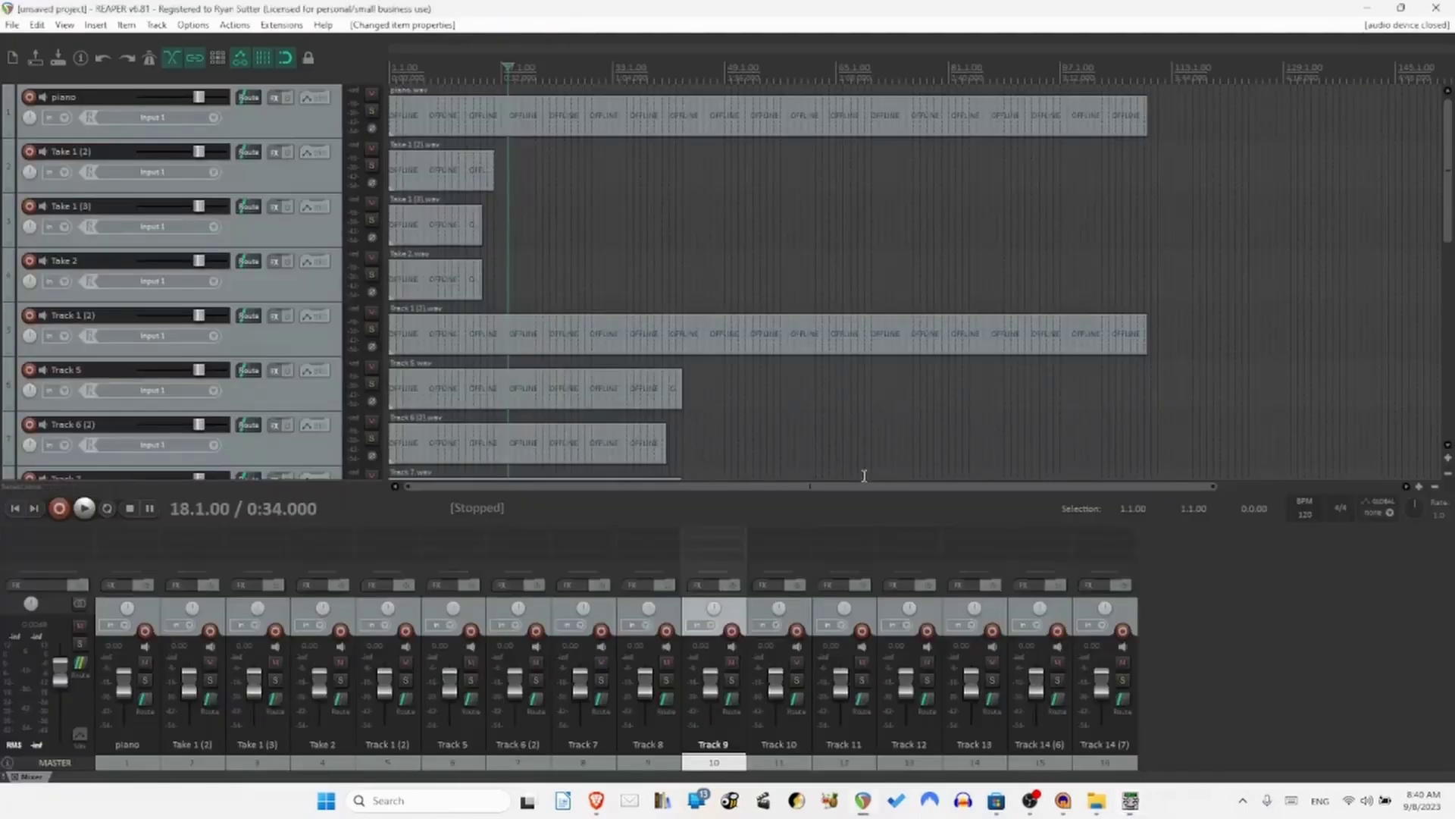
Paste 2:44.682 as the Track 10 item's position in REAPER.
{"action": "left_click", "coordinate": [781, 764]}
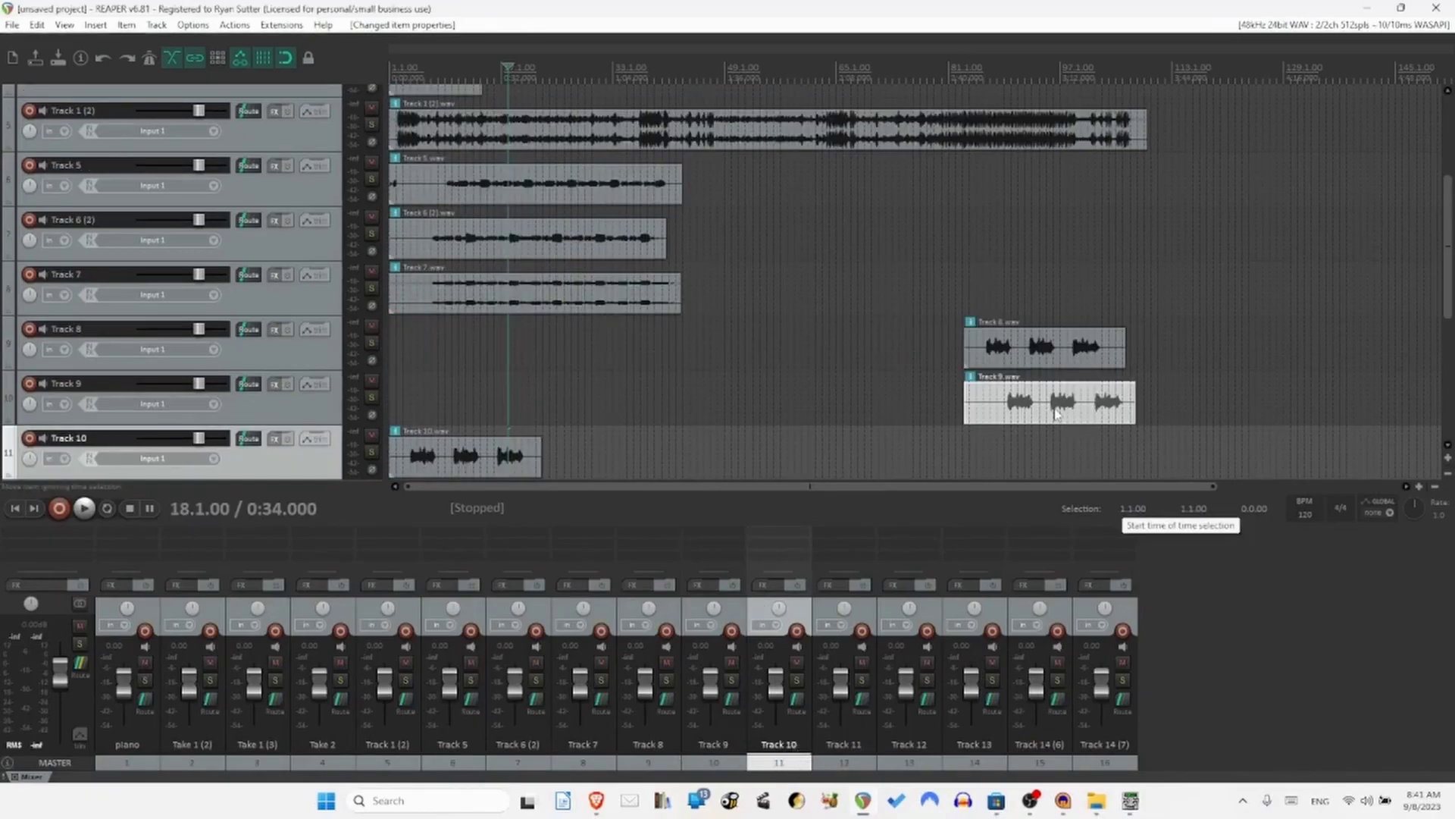
{"action": "double_click", "coordinate": [498, 474]}
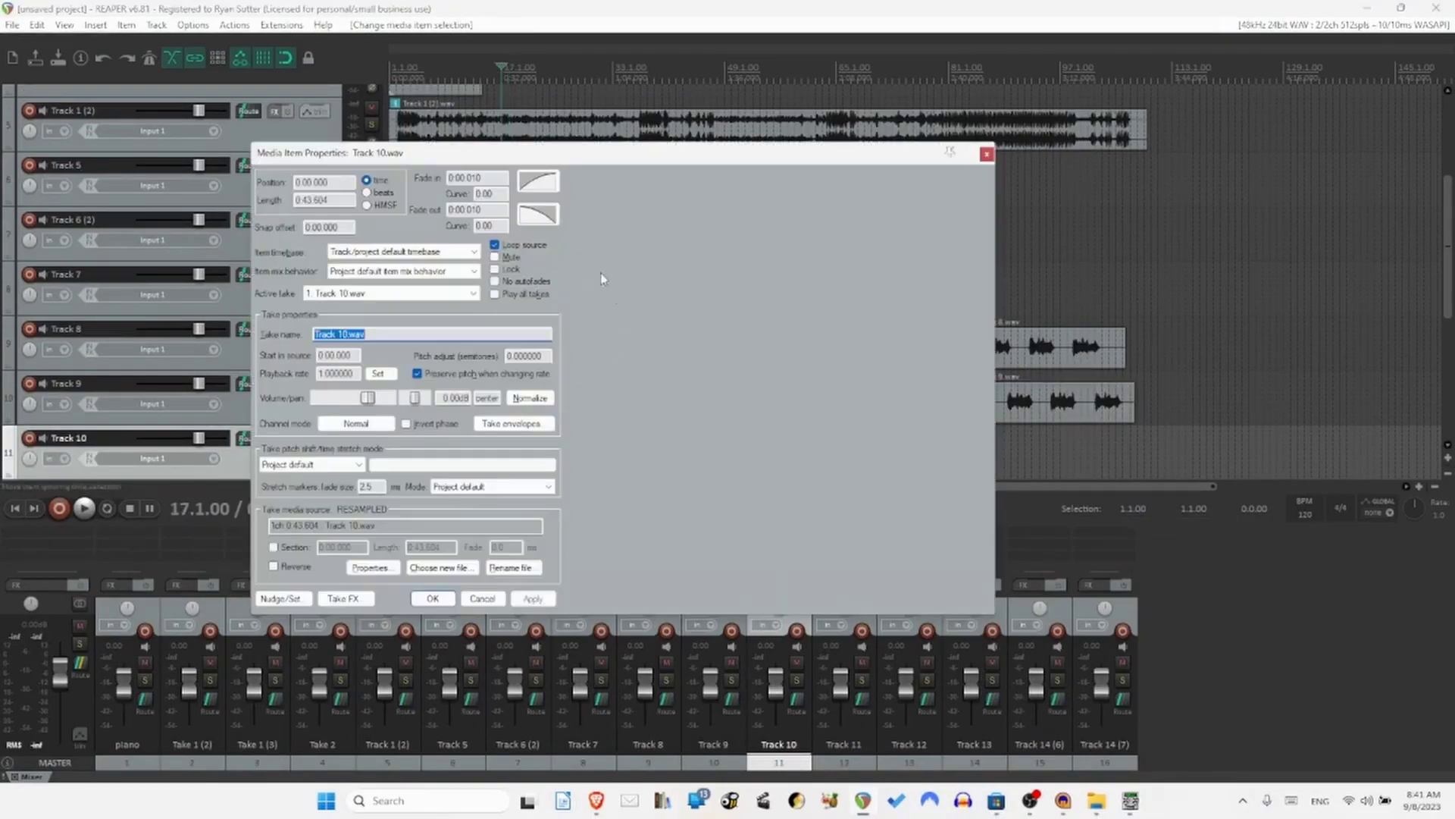
{"action": "double_click", "coordinate": [348, 182]}
{"action": "type", "text": "2:44.682"}
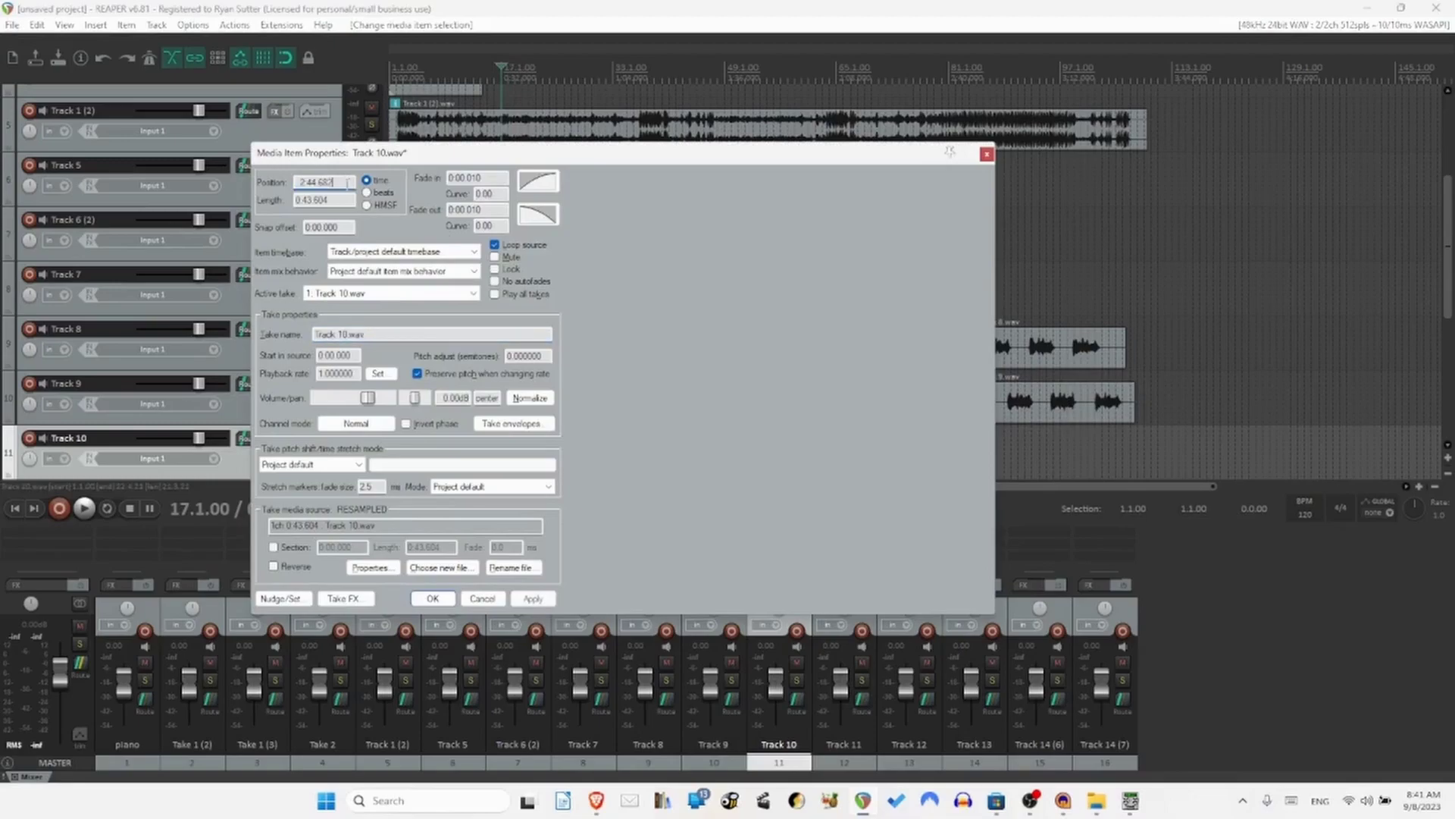
{"action": "left_click", "coordinate": [433, 598]}
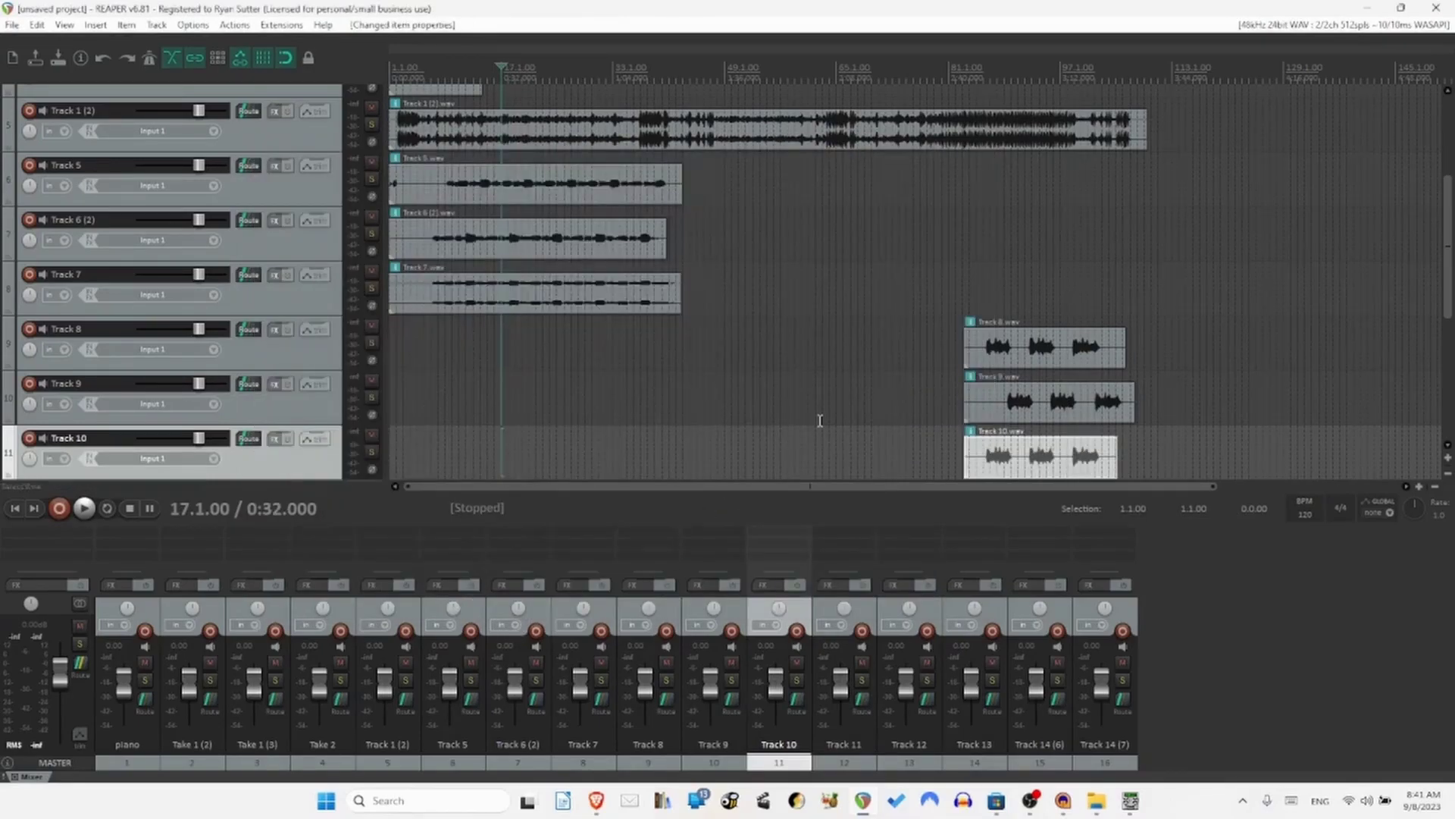
{"action": "left_click_drag", "start_coordinate": [1448, 250], "coordinate": [1448, 361]}
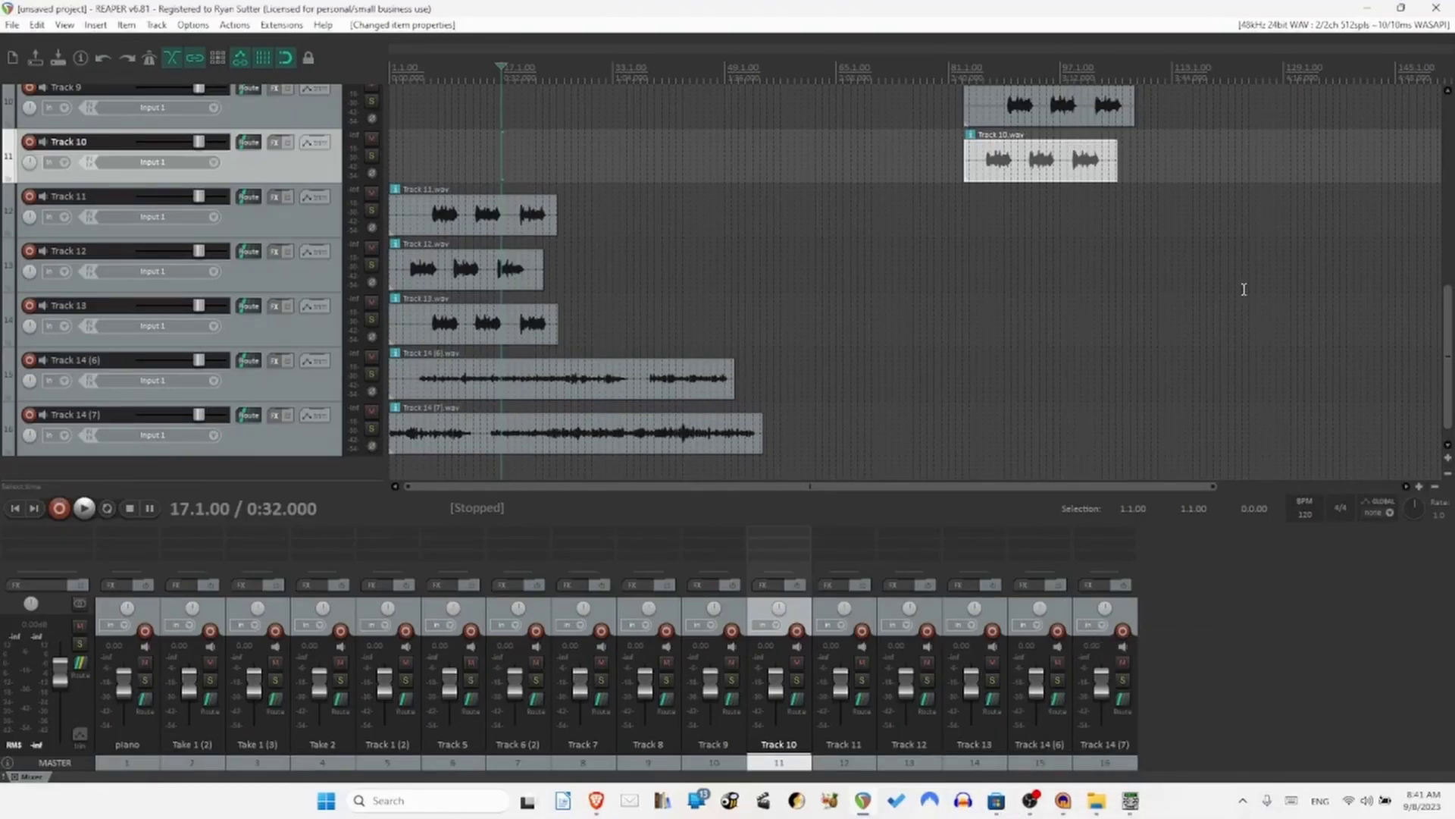
{"action": "mouse_move", "coordinate": [1449, 349]}
{"action": "left_mouse_down"}
{"action": "mouse_move", "coordinate": [1447, 201]}
{"action": "mouse_move", "coordinate": [1447, 368]}
{"action": "left_mouse_up"}
Close Track 10's block info in Cool Edit Pro and select the Track 11 block.
{"action": "left_click", "coordinate": [1135, 805]}
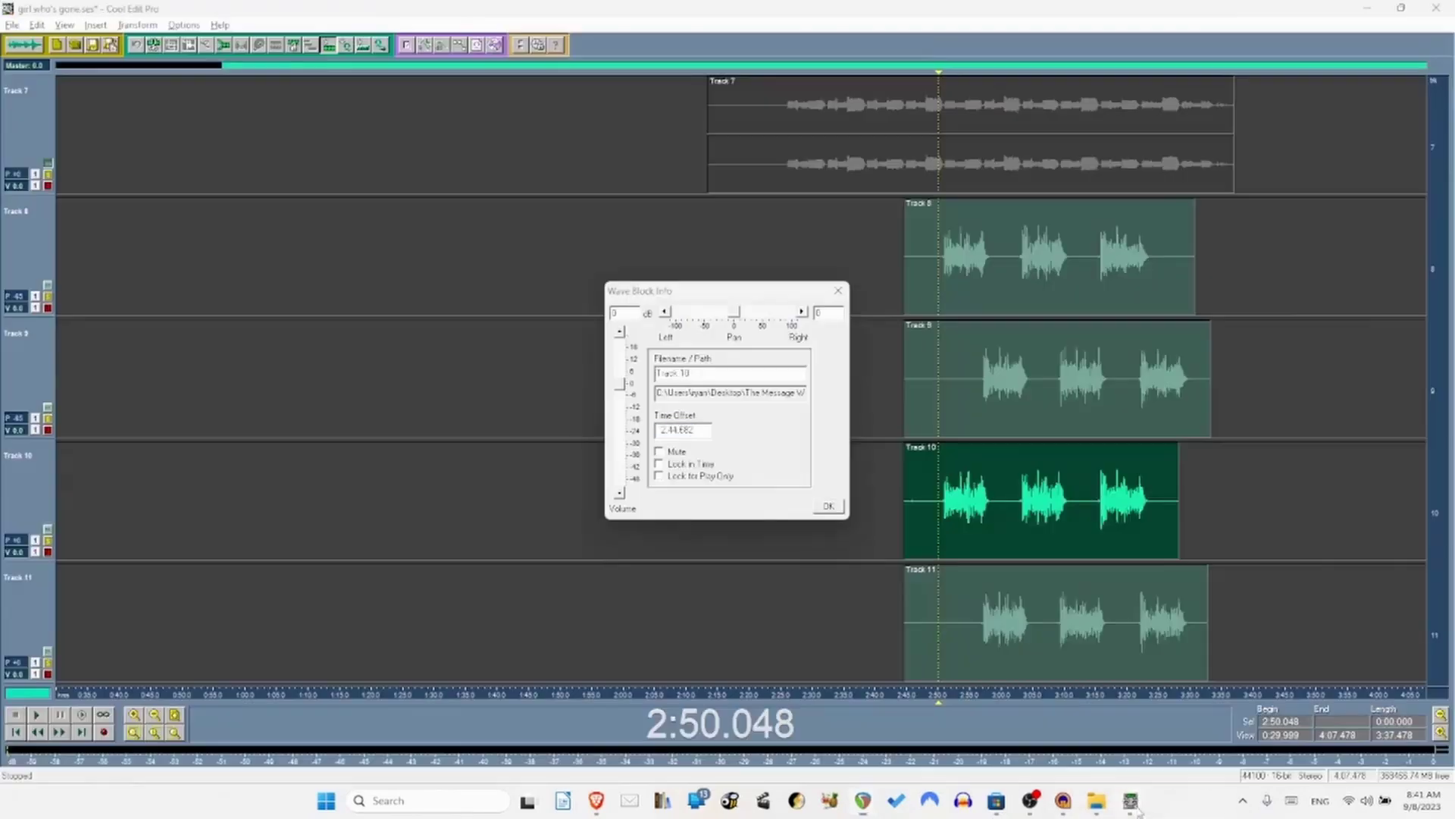
{"action": "left_click", "coordinate": [826, 504]}
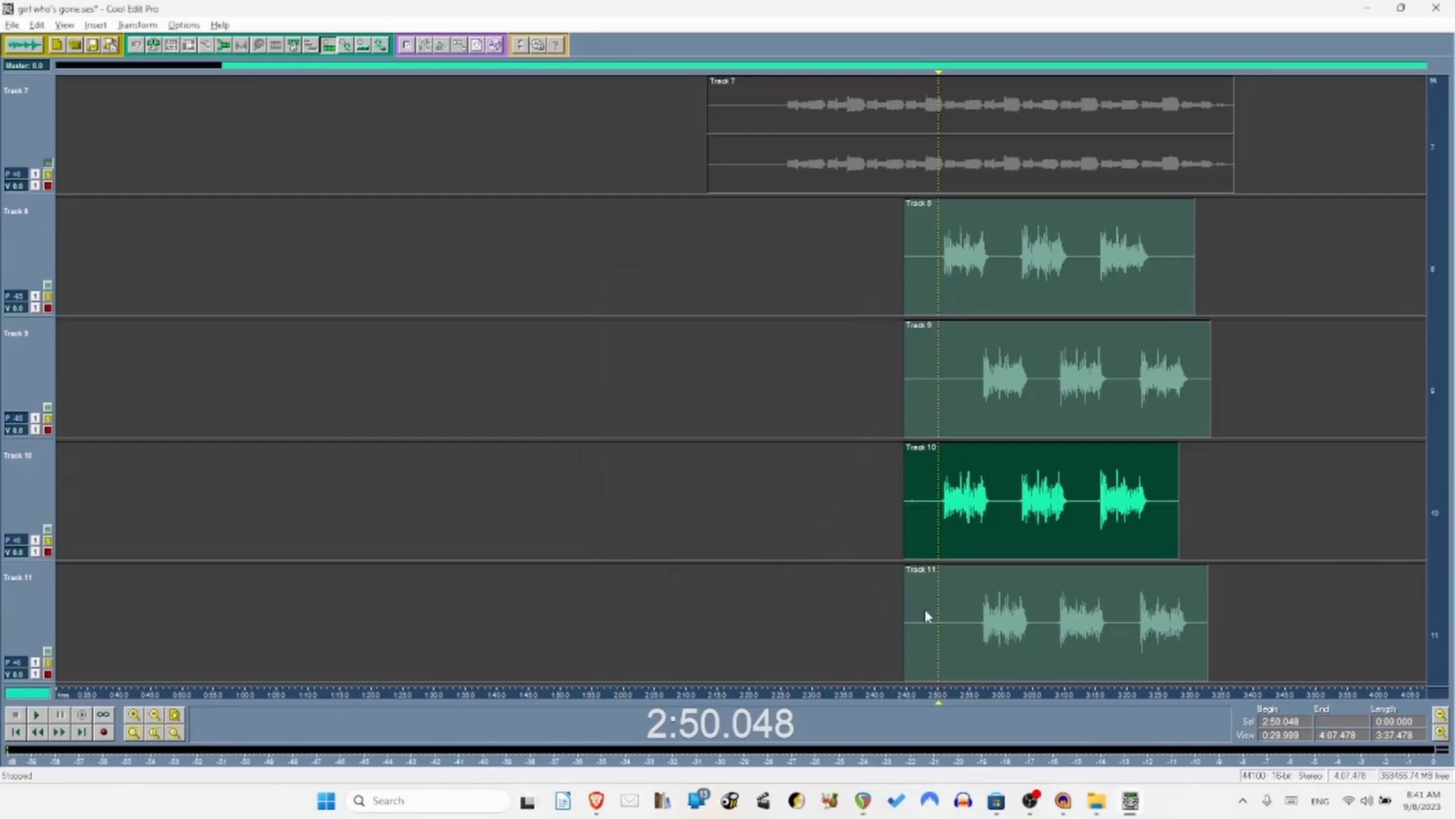
{"action": "left_click", "coordinate": [925, 608]}
Check Track 11's block info against REAPER, then close it.
{"action": "right_click", "coordinate": [924, 606]}
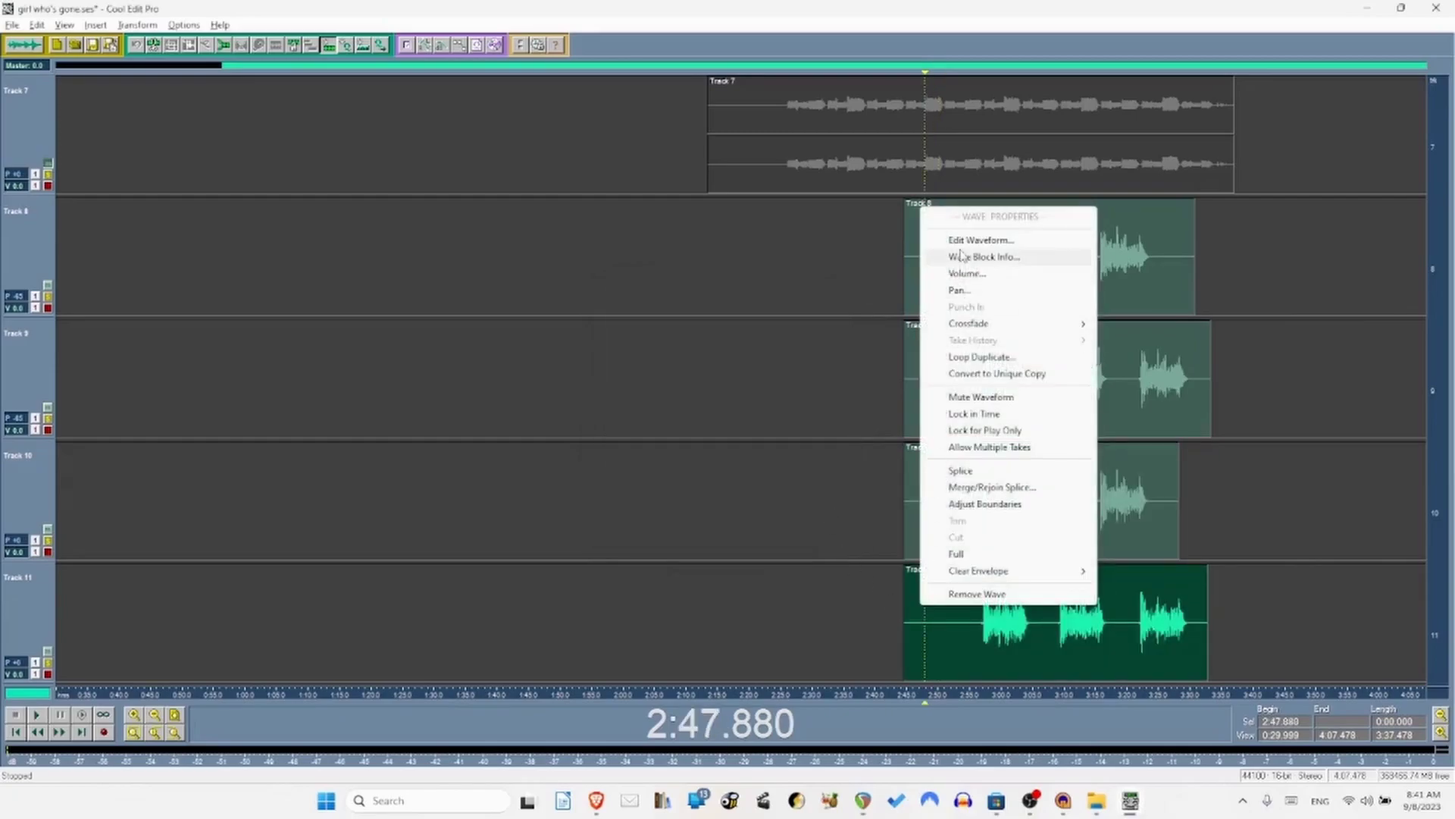
{"action": "key", "text": "alt+Tab"}
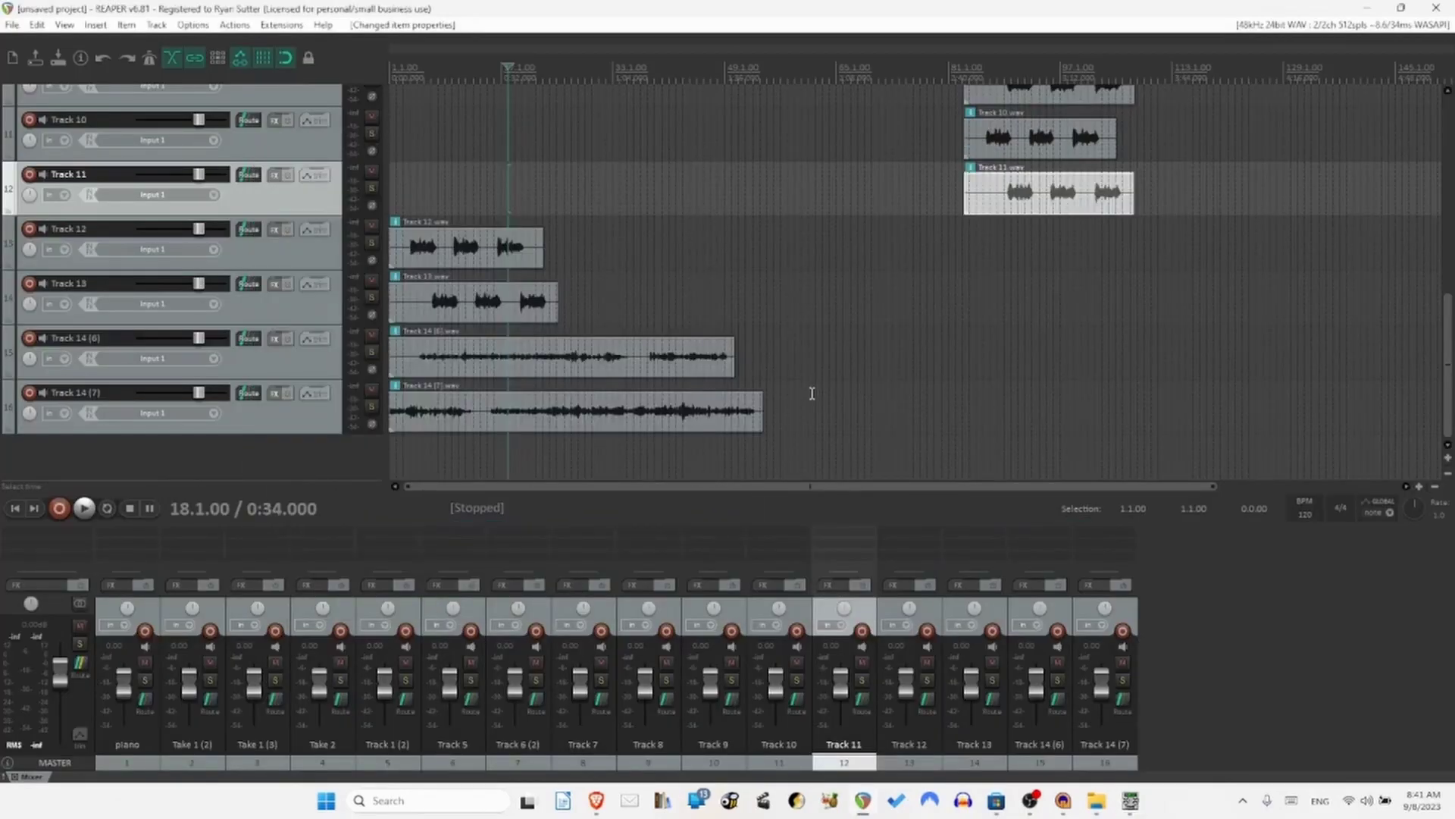
{"action": "key", "text": "alt+Tab"}
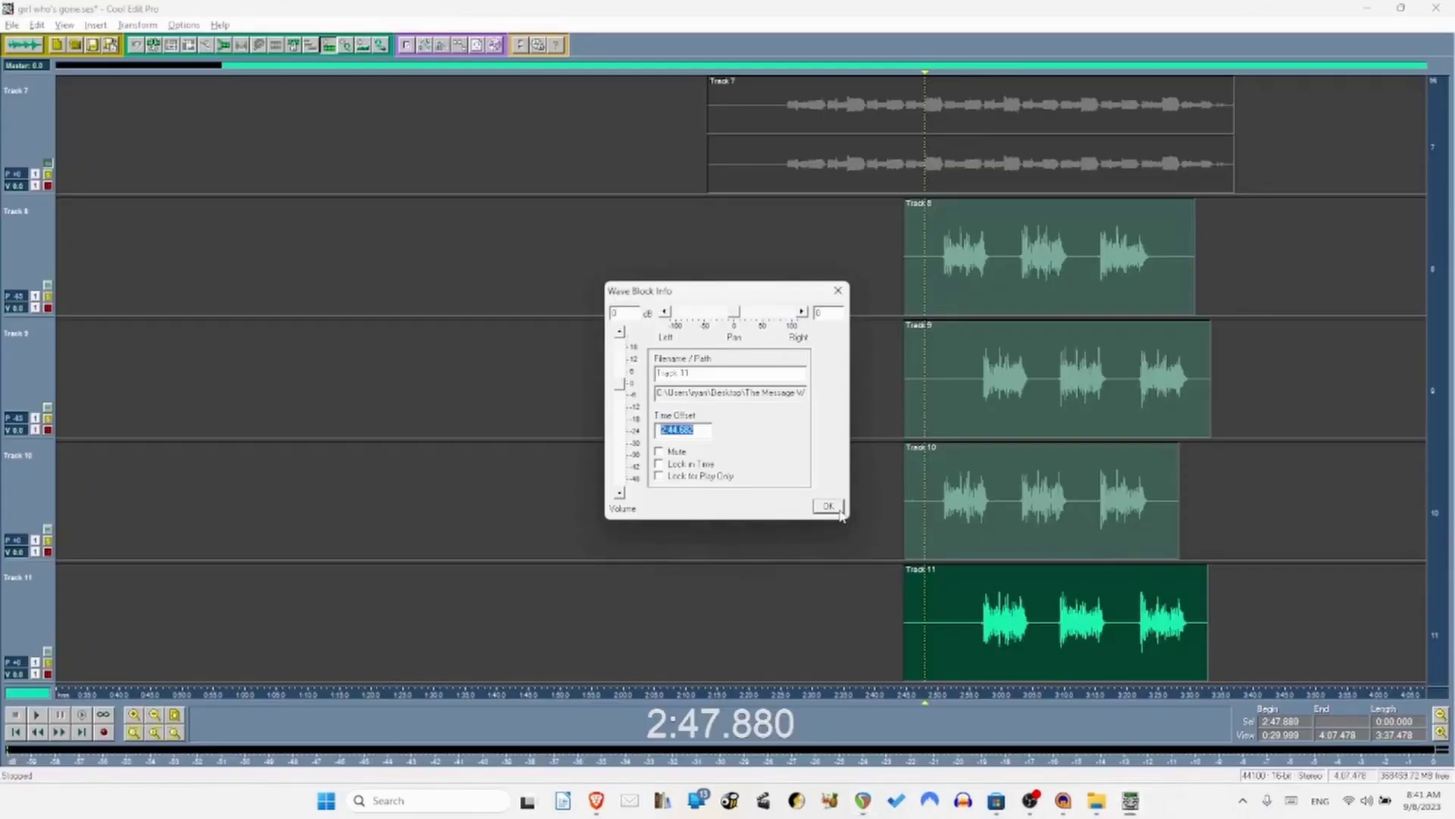
{"action": "key", "text": "Return"}
Read Track 12's 2:44.682 time offset from its Wave Block Info, then dismiss it.
{"action": "left_click_drag", "start_coordinate": [1431, 409], "coordinate": [1416, 114]}
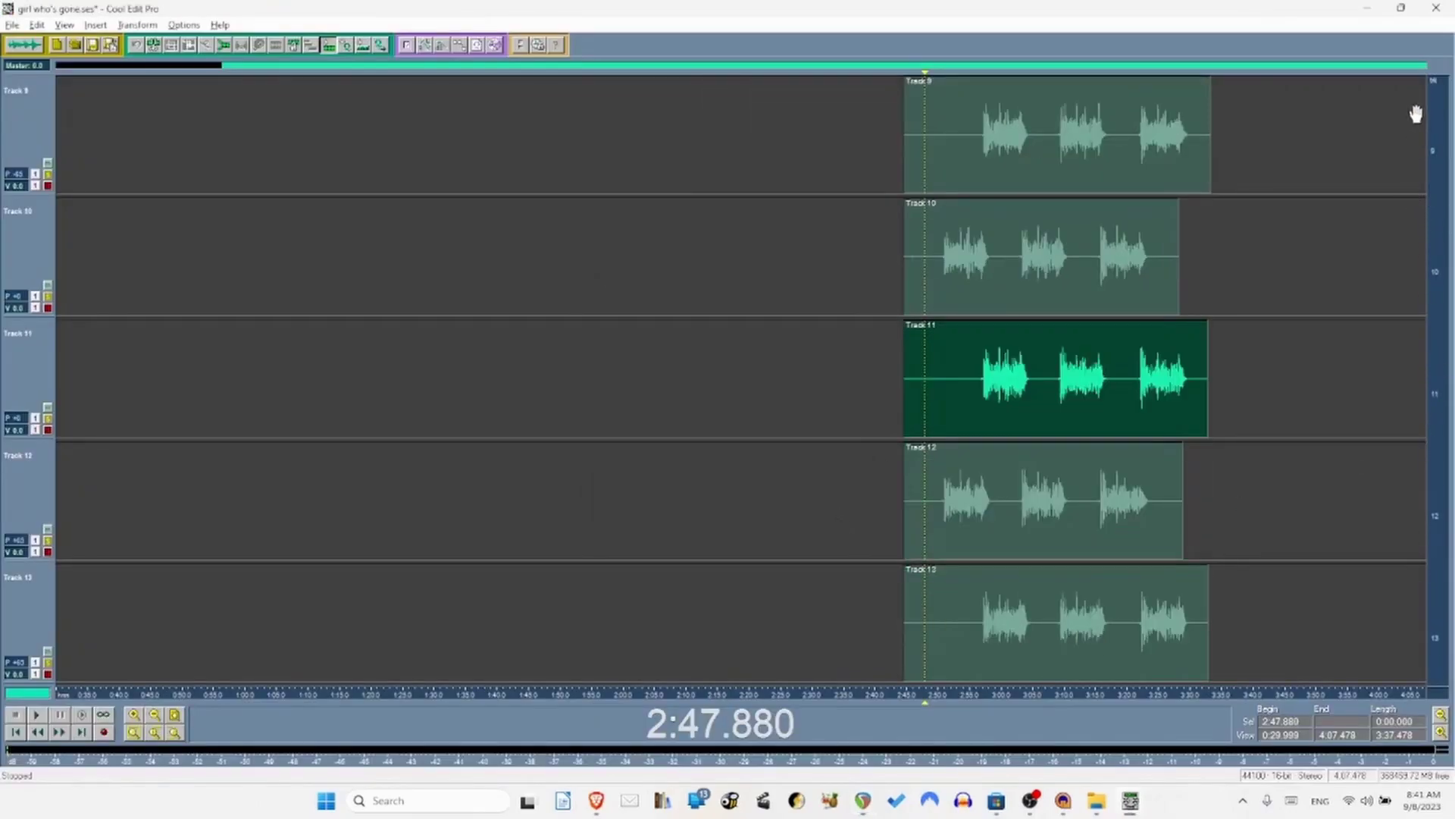
{"action": "left_click", "coordinate": [1005, 525]}
{"action": "right_click", "coordinate": [1005, 525]}
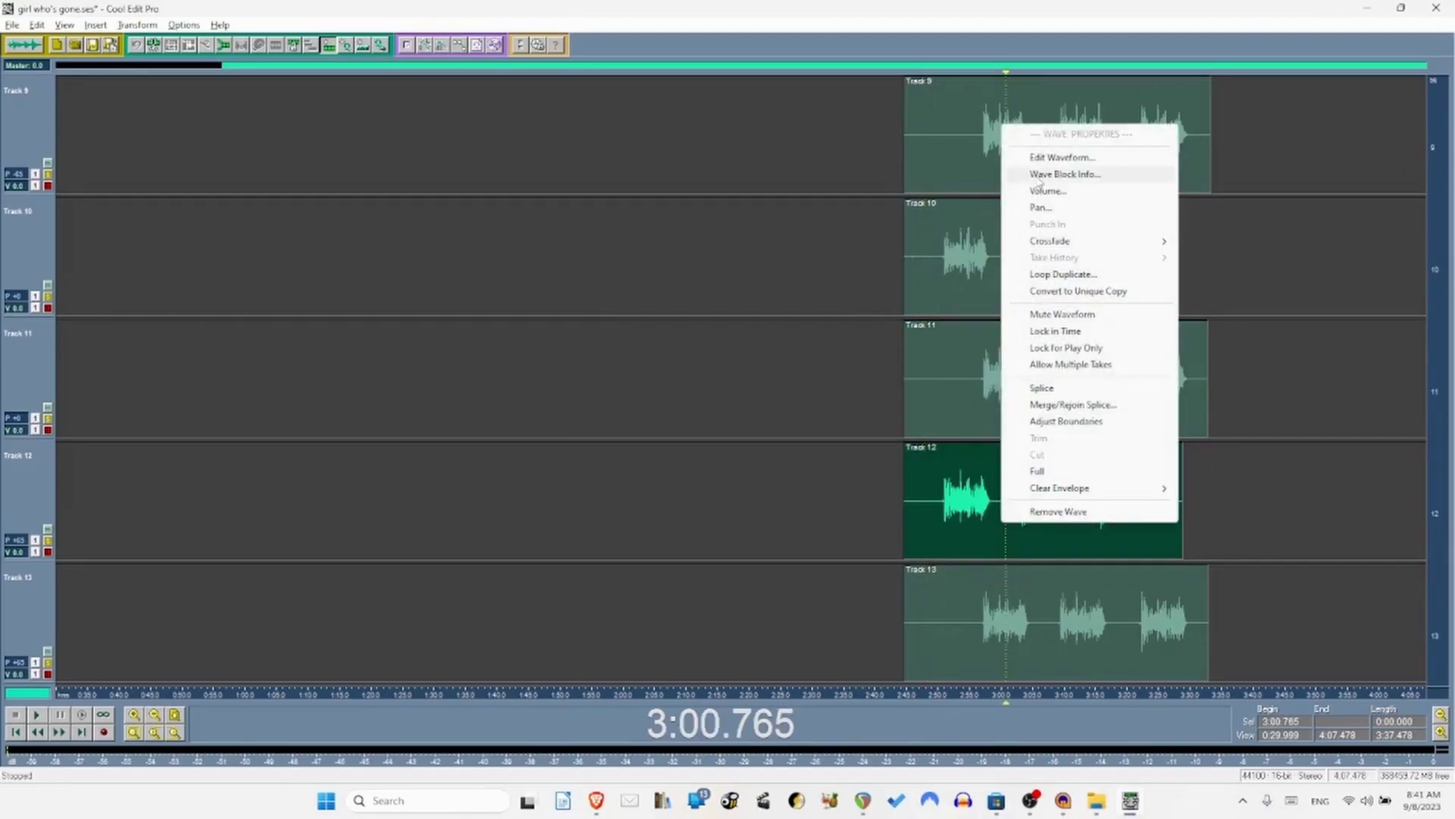
{"action": "left_click", "coordinate": [1063, 175]}
{"action": "double_click", "coordinate": [701, 430]}
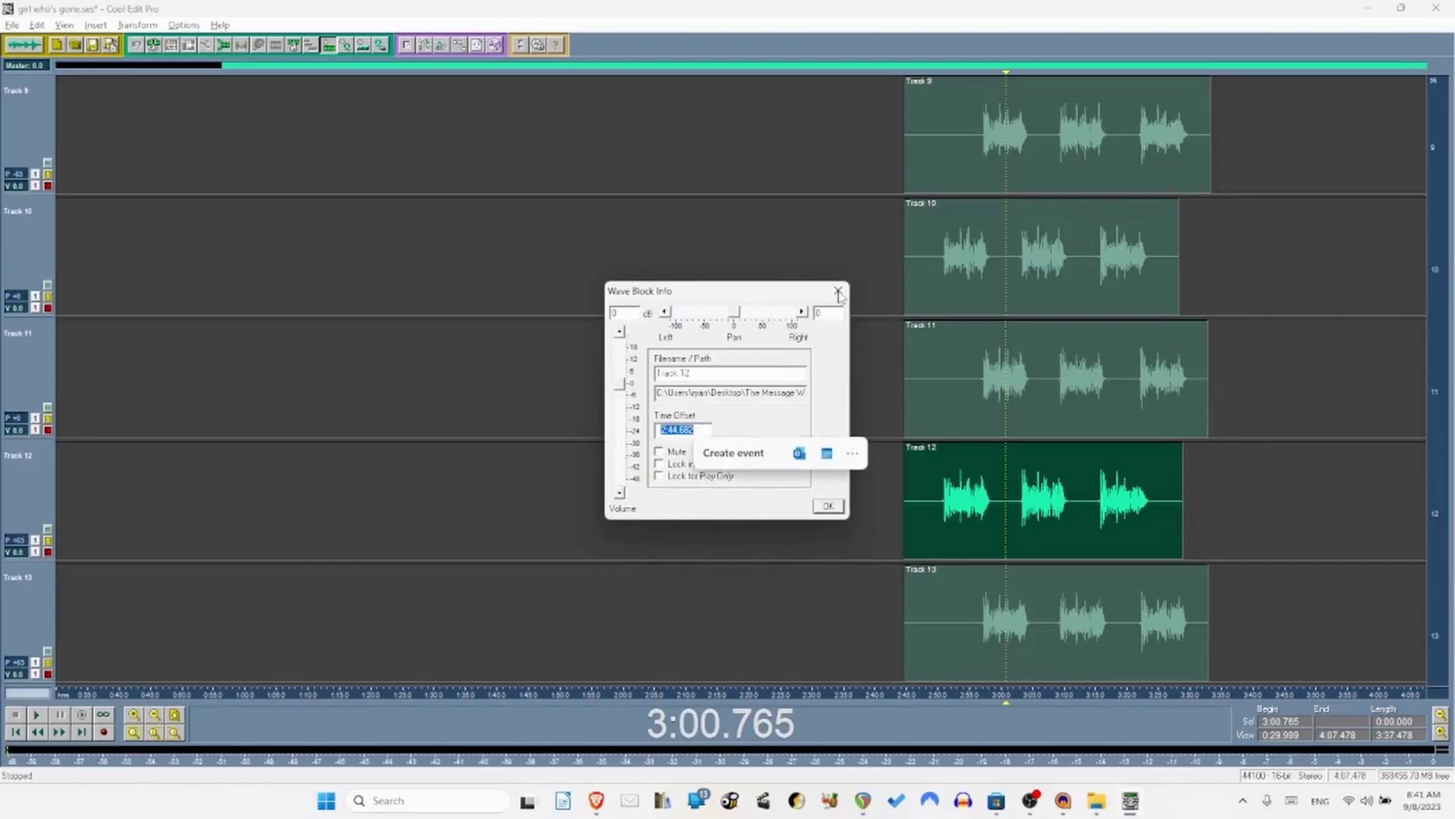
{"action": "left_click", "coordinate": [829, 506]}
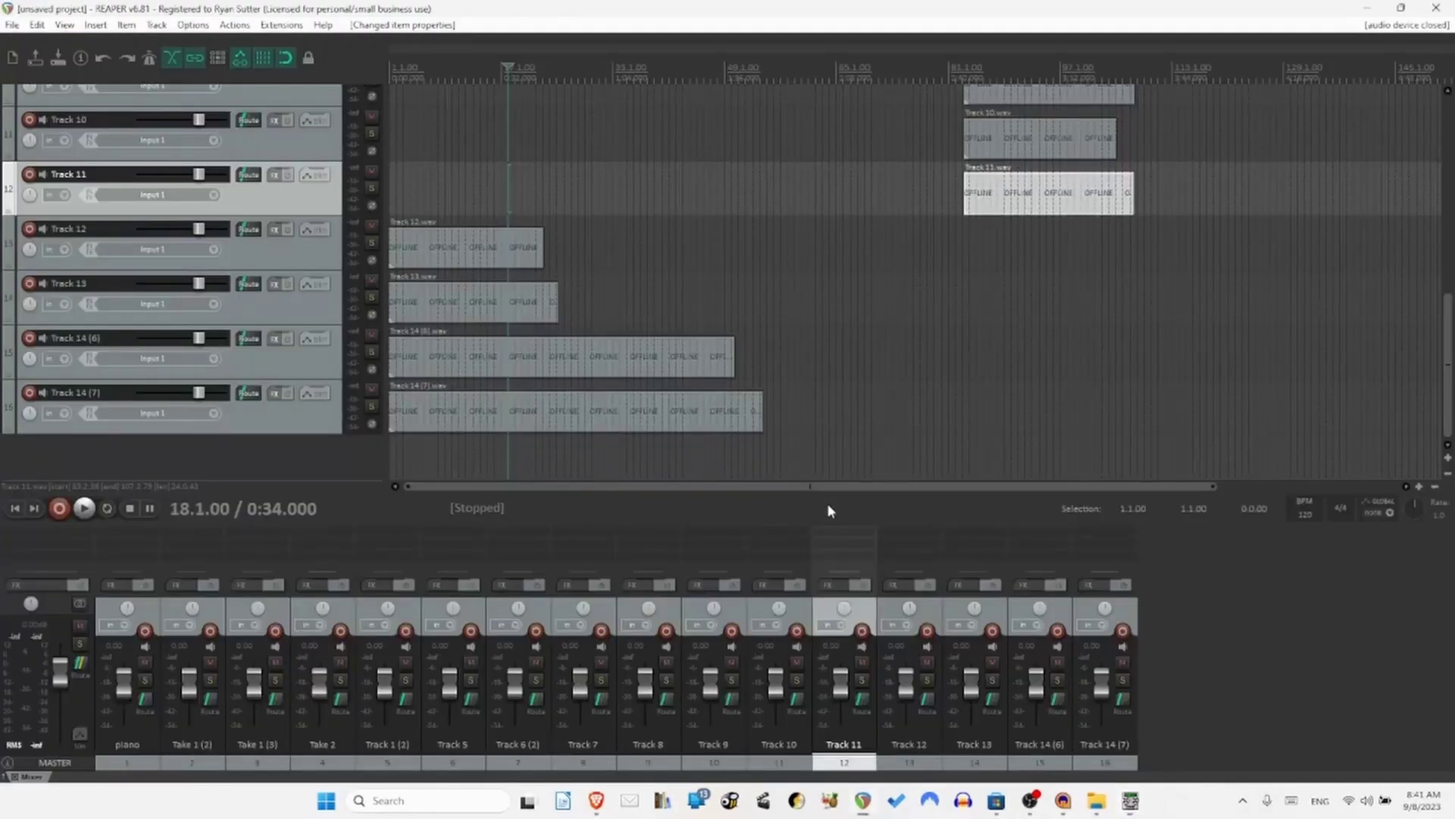
Type 2:44.682 as the Track 12 item's position in Media Item Properties and apply it.
{"action": "left_click", "coordinate": [482, 260]}
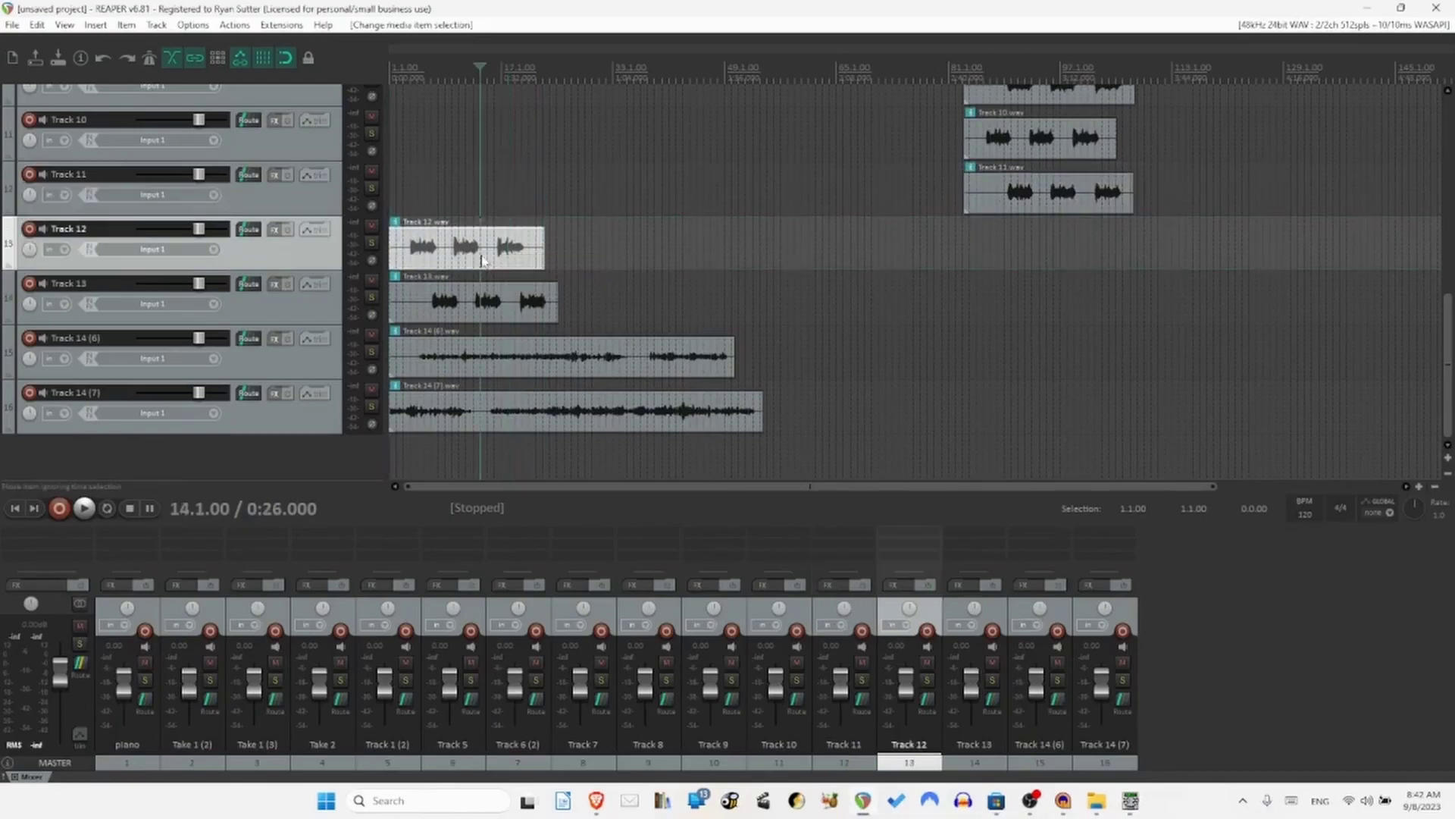
{"action": "double_click", "coordinate": [484, 260]}
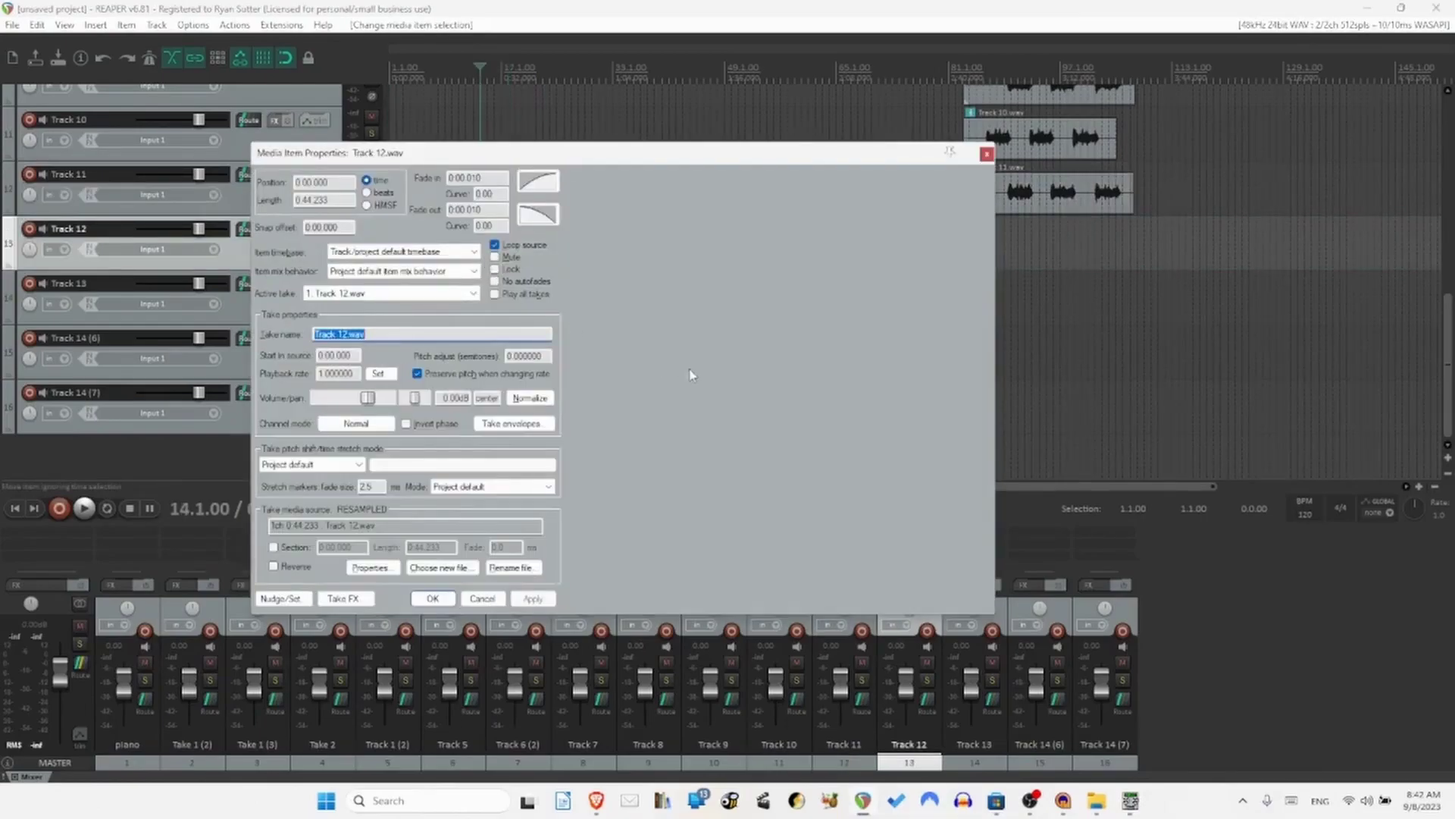
{"action": "double_click", "coordinate": [341, 183]}
{"action": "type", "text": "2:44.682"}
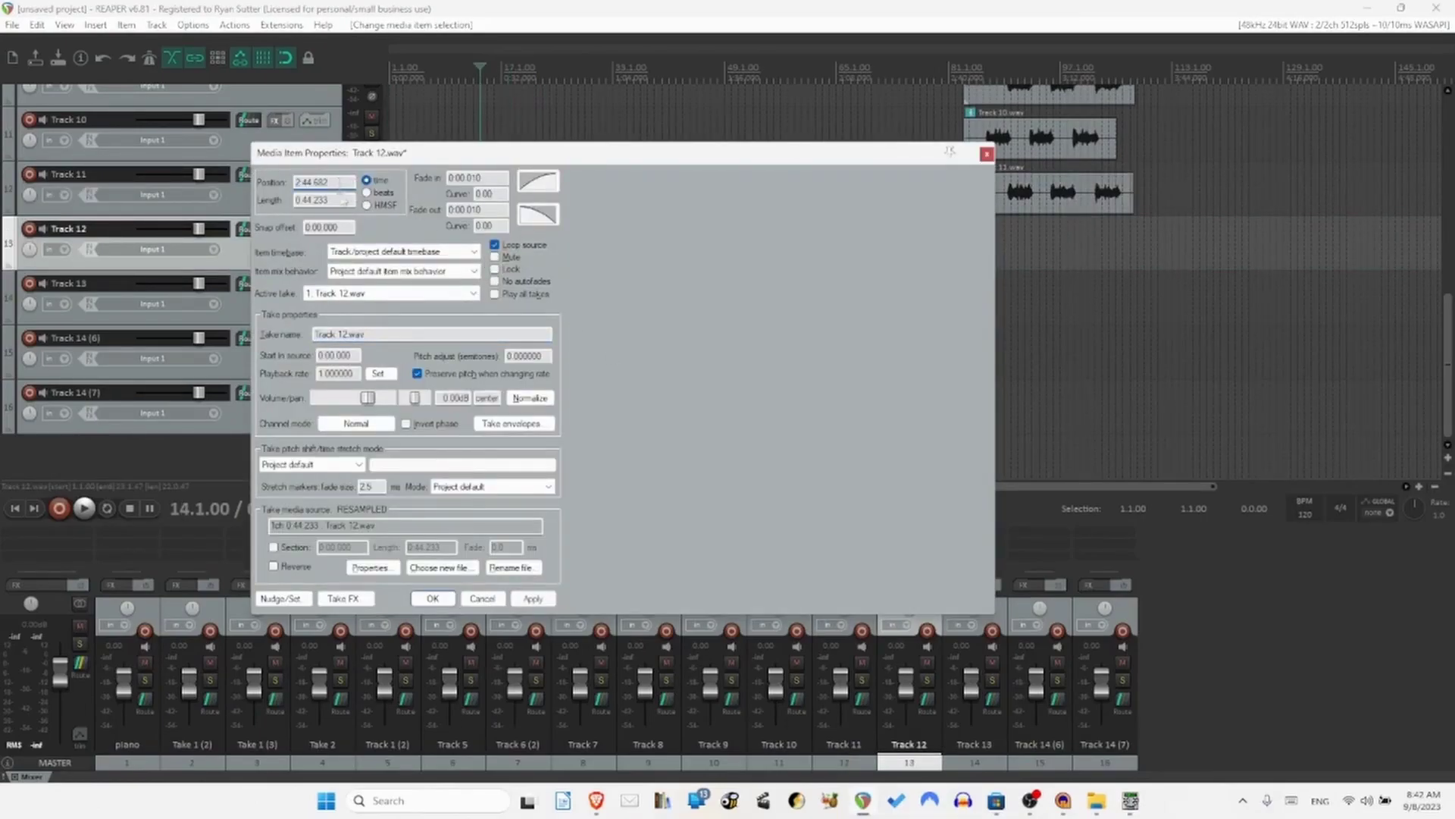
{"action": "left_click", "coordinate": [533, 598]}
{"action": "left_click", "coordinate": [432, 598]}
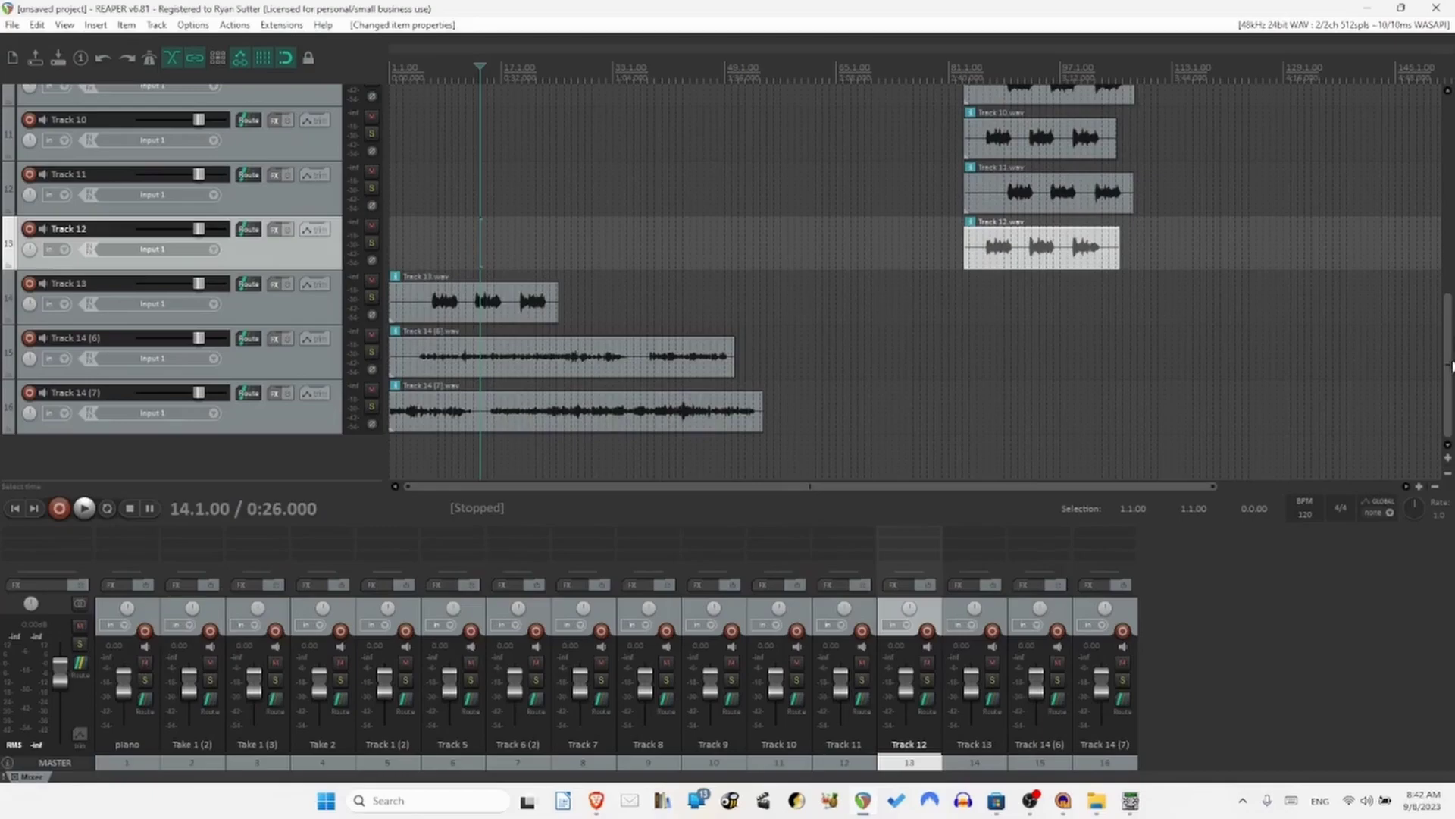
{"action": "mouse_move", "coordinate": [1450, 367]}
{"action": "left_mouse_down"}
{"action": "mouse_move", "coordinate": [1449, 334]}
{"action": "mouse_move", "coordinate": [1449, 353]}
{"action": "left_mouse_up"}
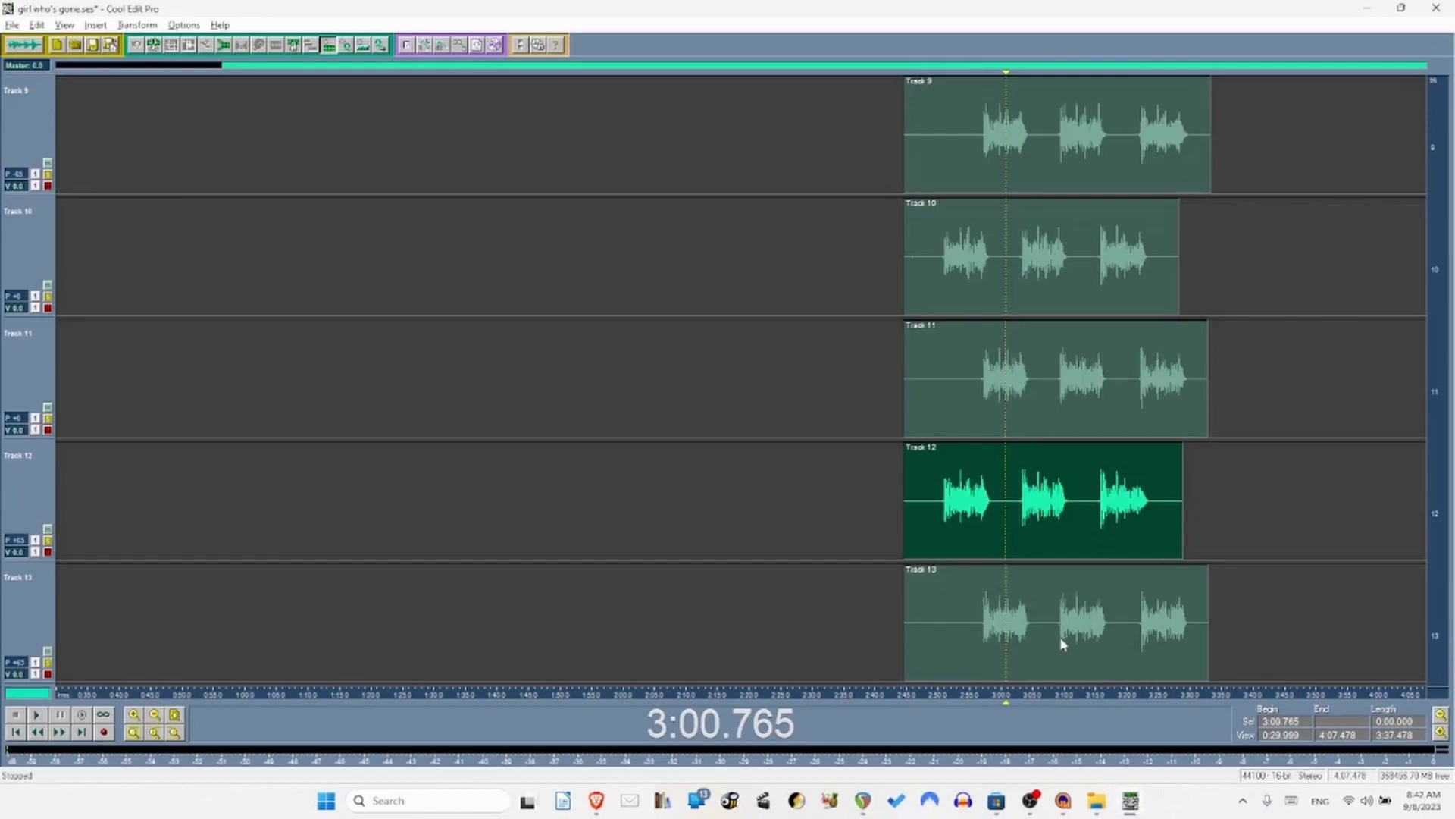
{"action": "left_click", "coordinate": [1050, 635]}
Copy Track 13's 2:44.682 time offset from its Wave Block Info in Cool Edit Pro.
{"action": "right_click", "coordinate": [1050, 636]}
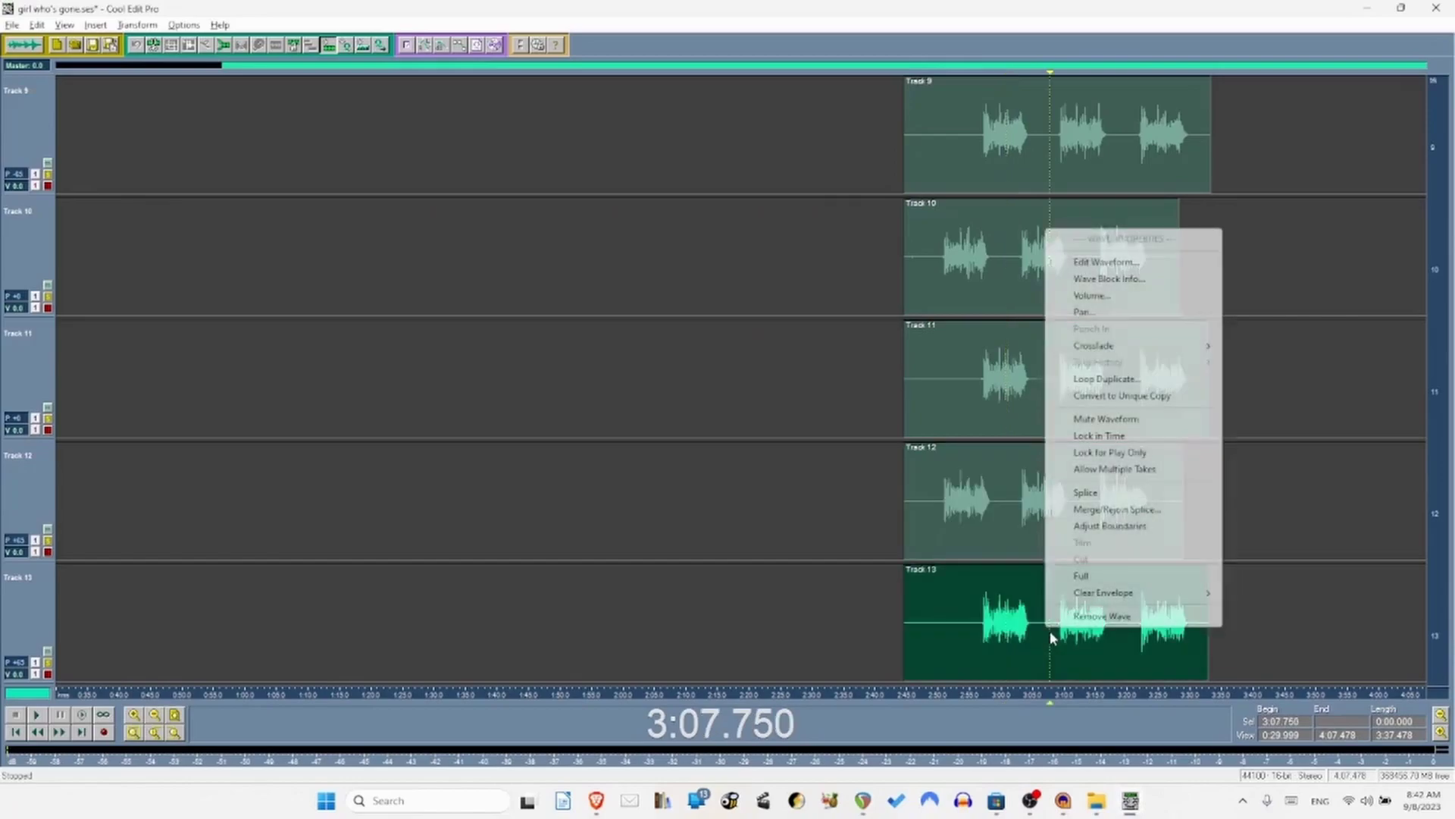
{"action": "left_click", "coordinate": [1122, 280]}
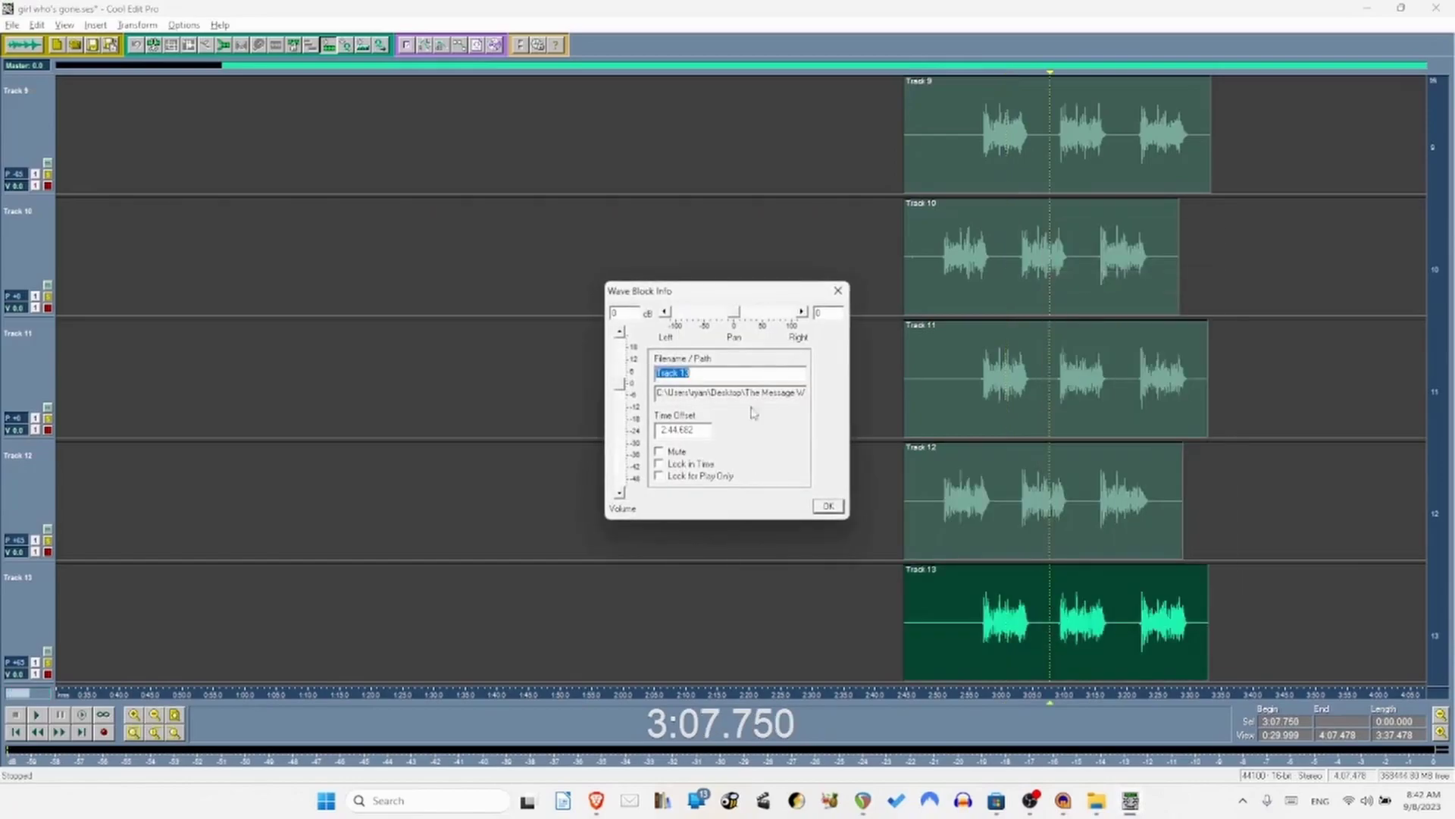
{"action": "left_click", "coordinate": [699, 430]}
{"action": "double_click", "coordinate": [699, 431]}
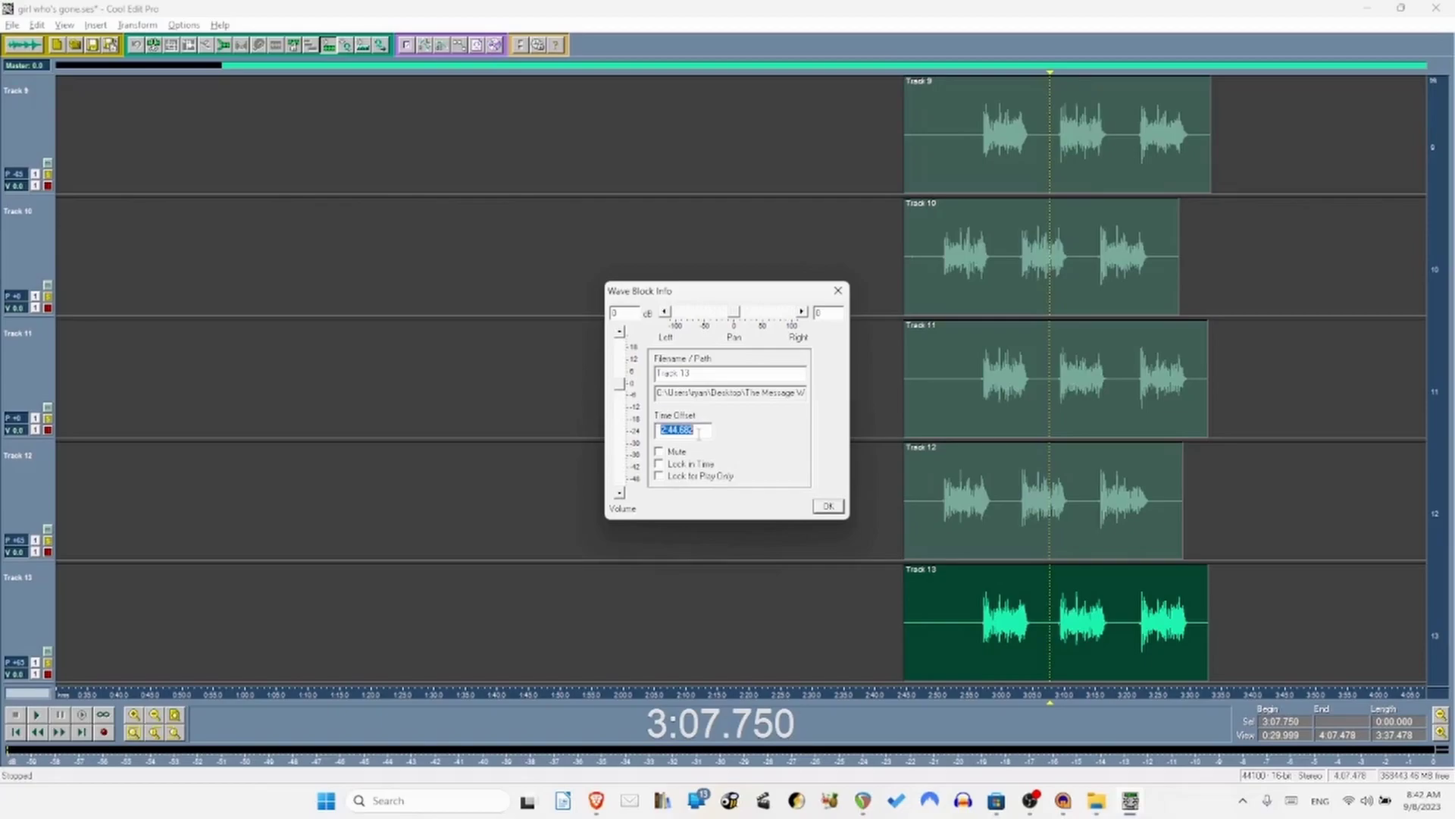
{"action": "key", "text": "ctrl+c"}
{"action": "key", "text": "alt+Tab"}
Set the Track 13 item's position to 2:44.682 in REAPER and apply it.
{"action": "left_click", "coordinate": [512, 421]}
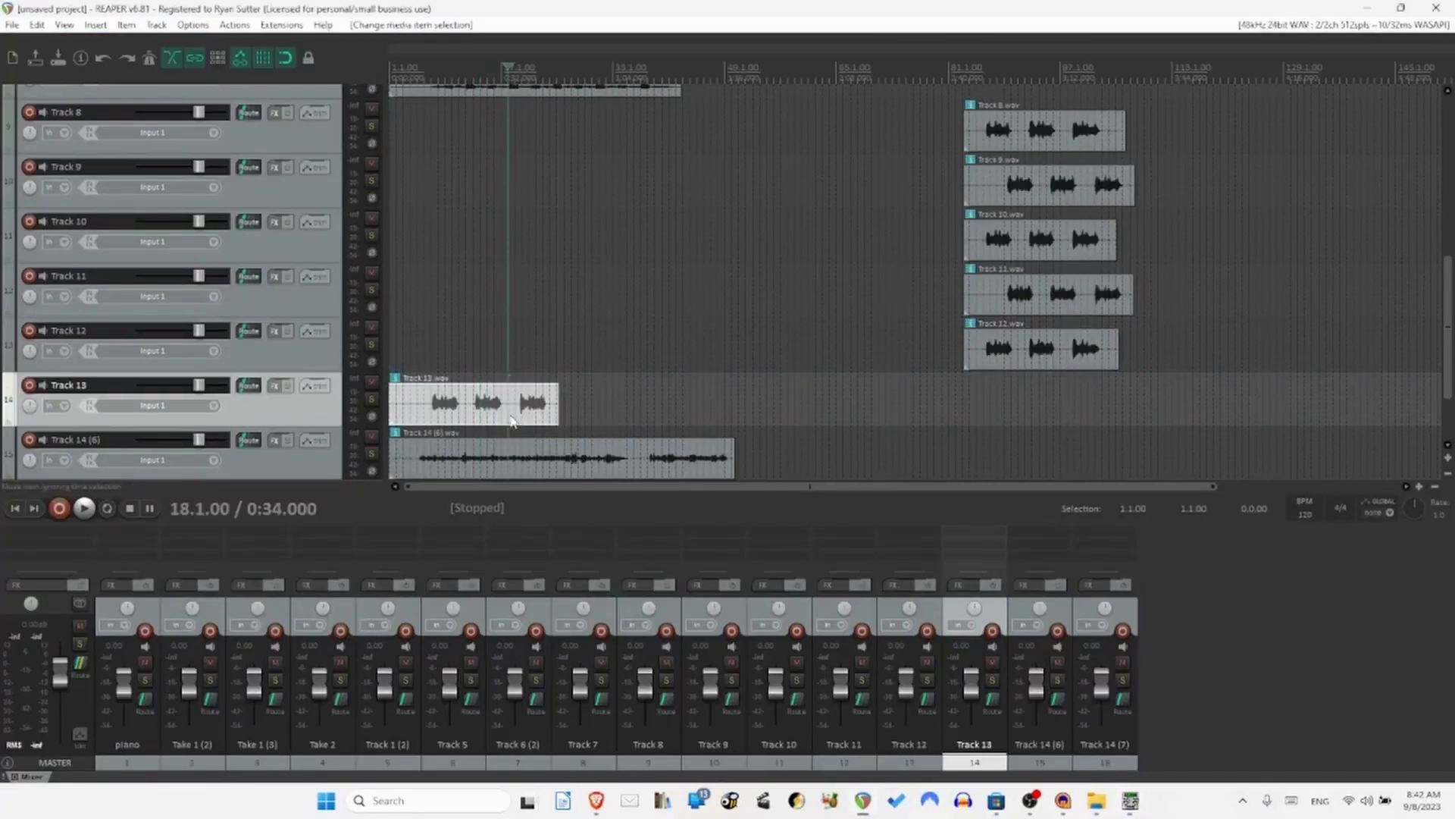
{"action": "double_click", "coordinate": [511, 421]}
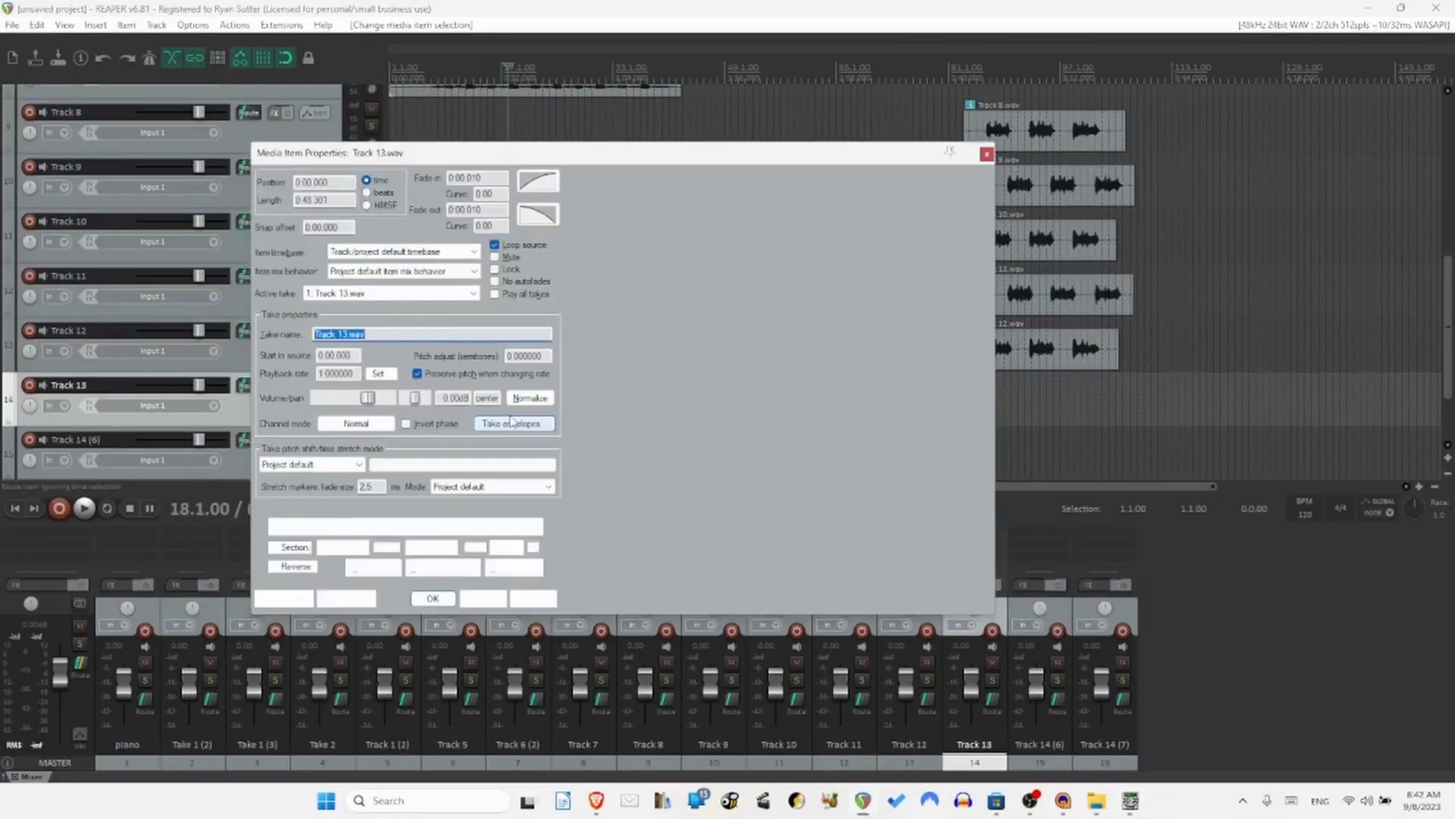
{"action": "double_click", "coordinate": [346, 182]}
{"action": "type", "text": "2:44.682"}
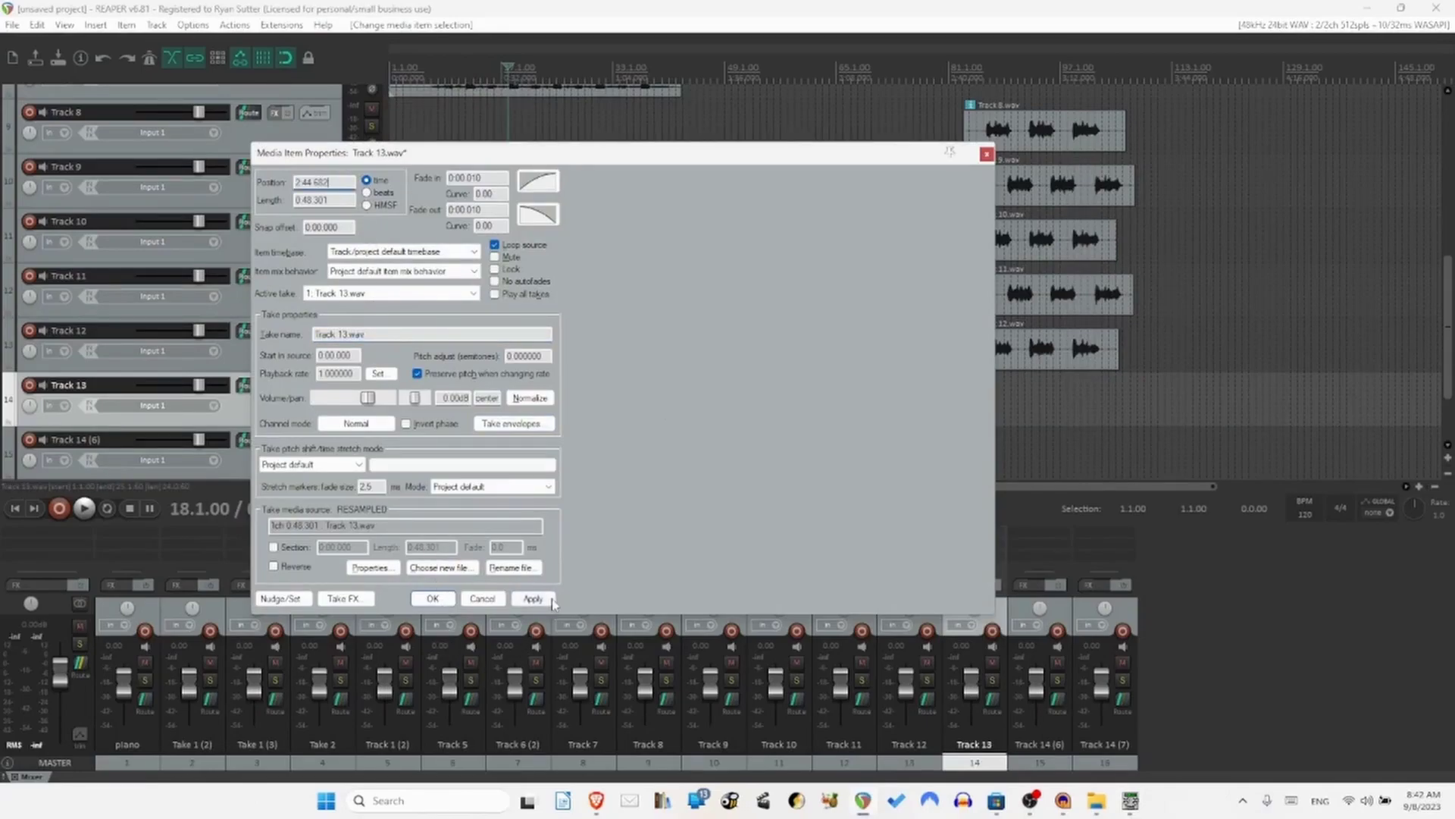
{"action": "left_click", "coordinate": [533, 598]}
{"action": "left_click", "coordinate": [434, 599]}
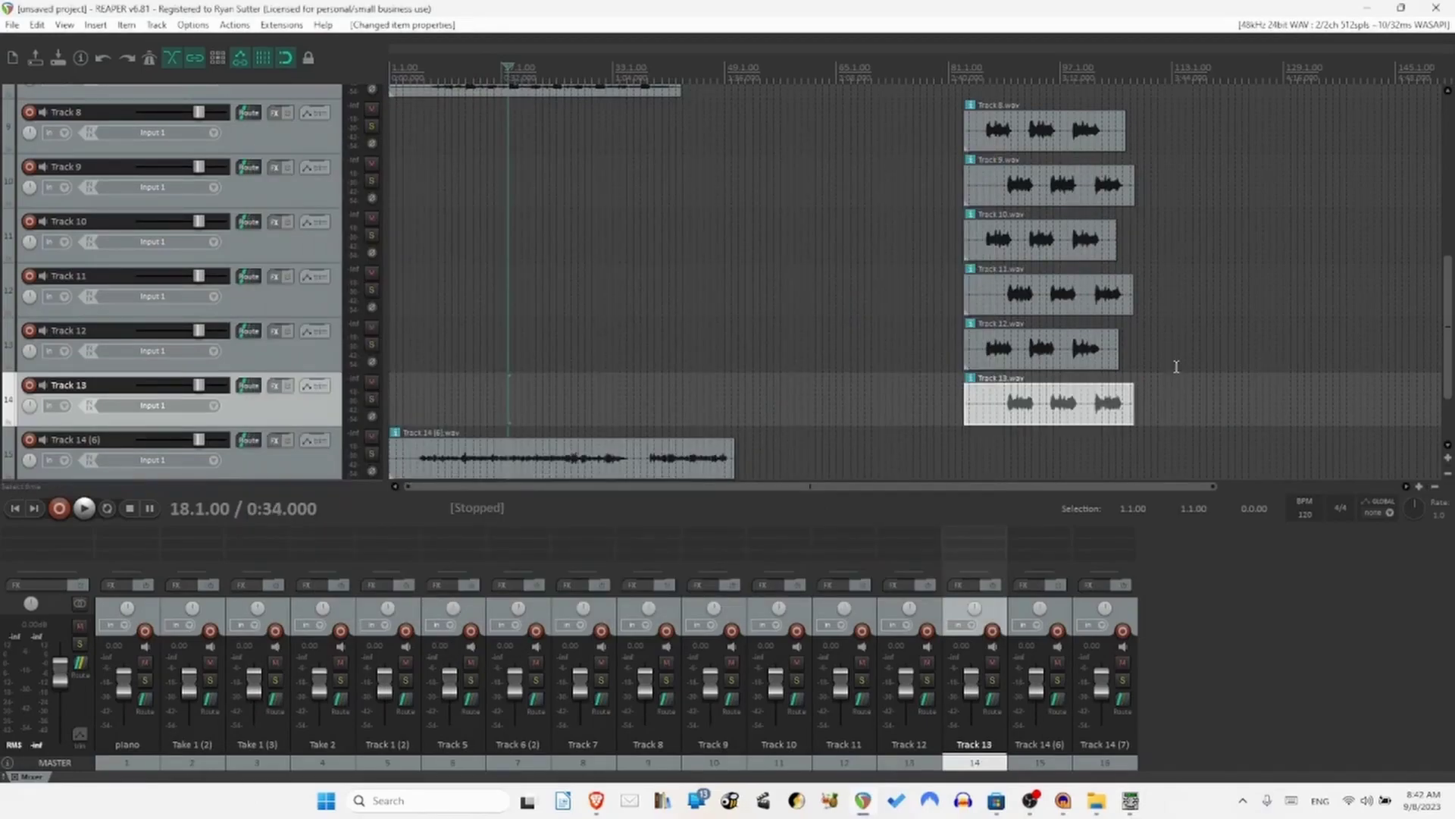
{"action": "left_click_drag", "start_coordinate": [1448, 345], "coordinate": [1441, 133]}
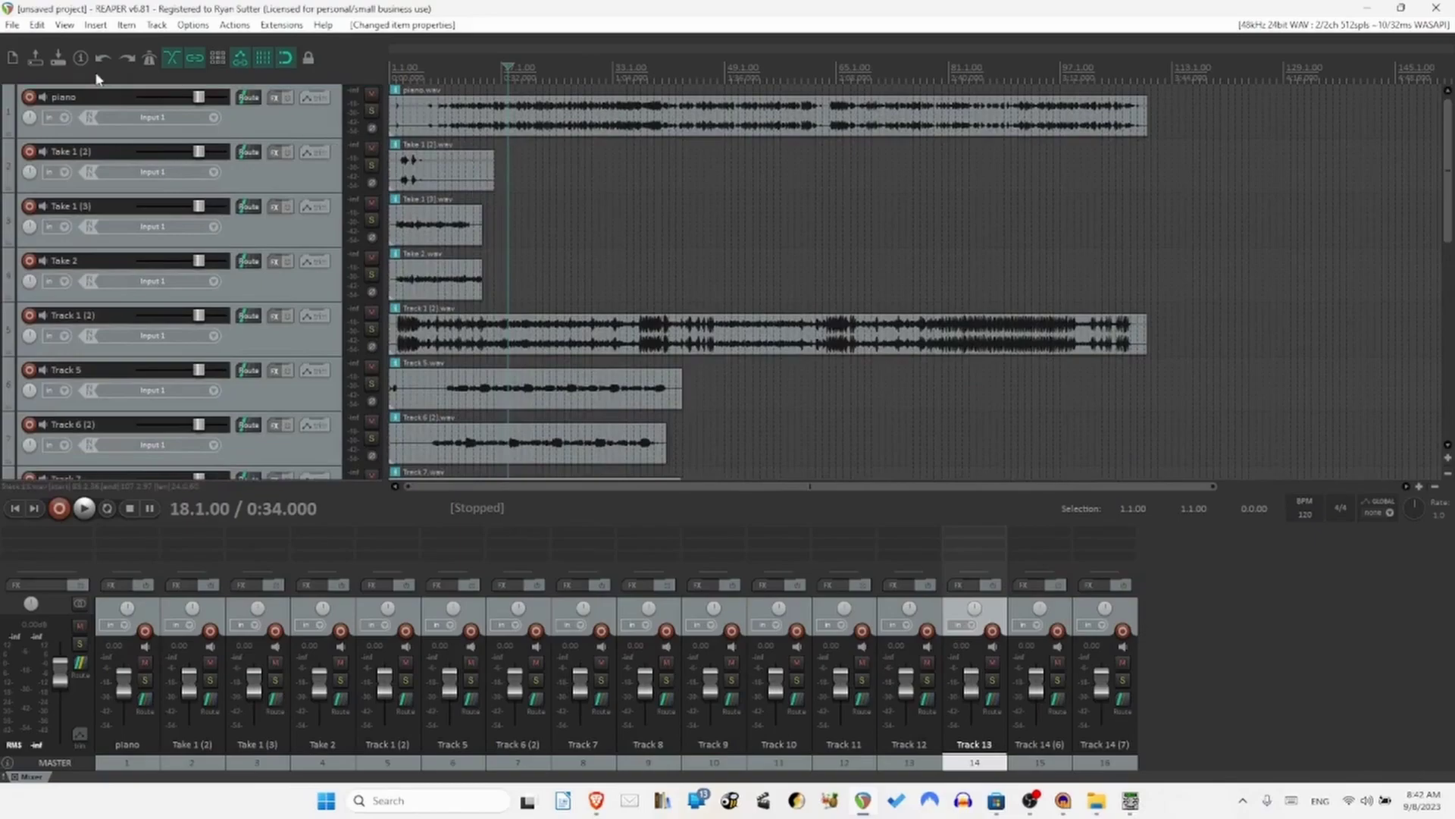
Begin saving the project and navigate into the 20011014 girl whose gone folder.
{"action": "left_click", "coordinate": [58, 58]}
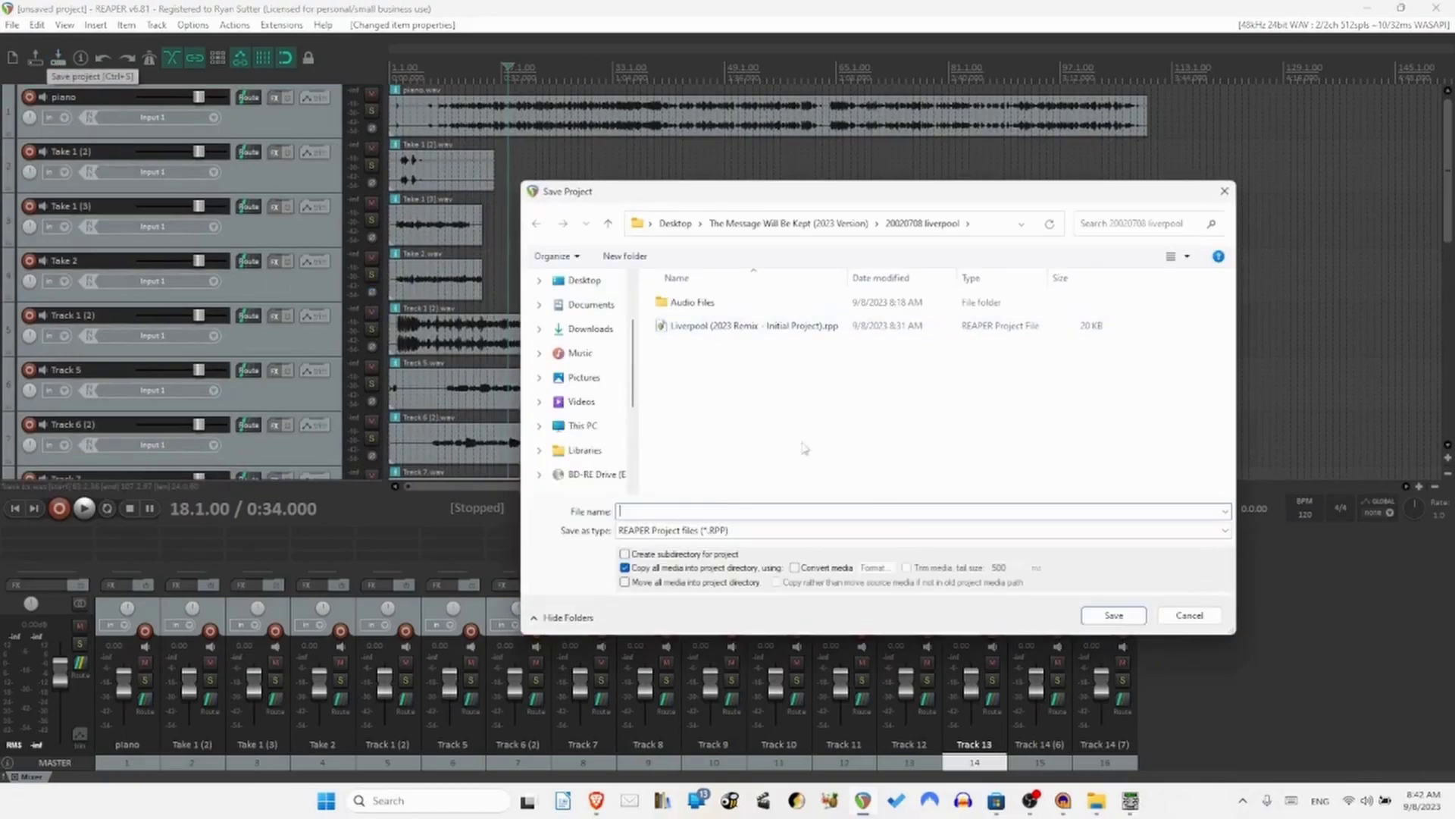
{"action": "left_click", "coordinate": [803, 223]}
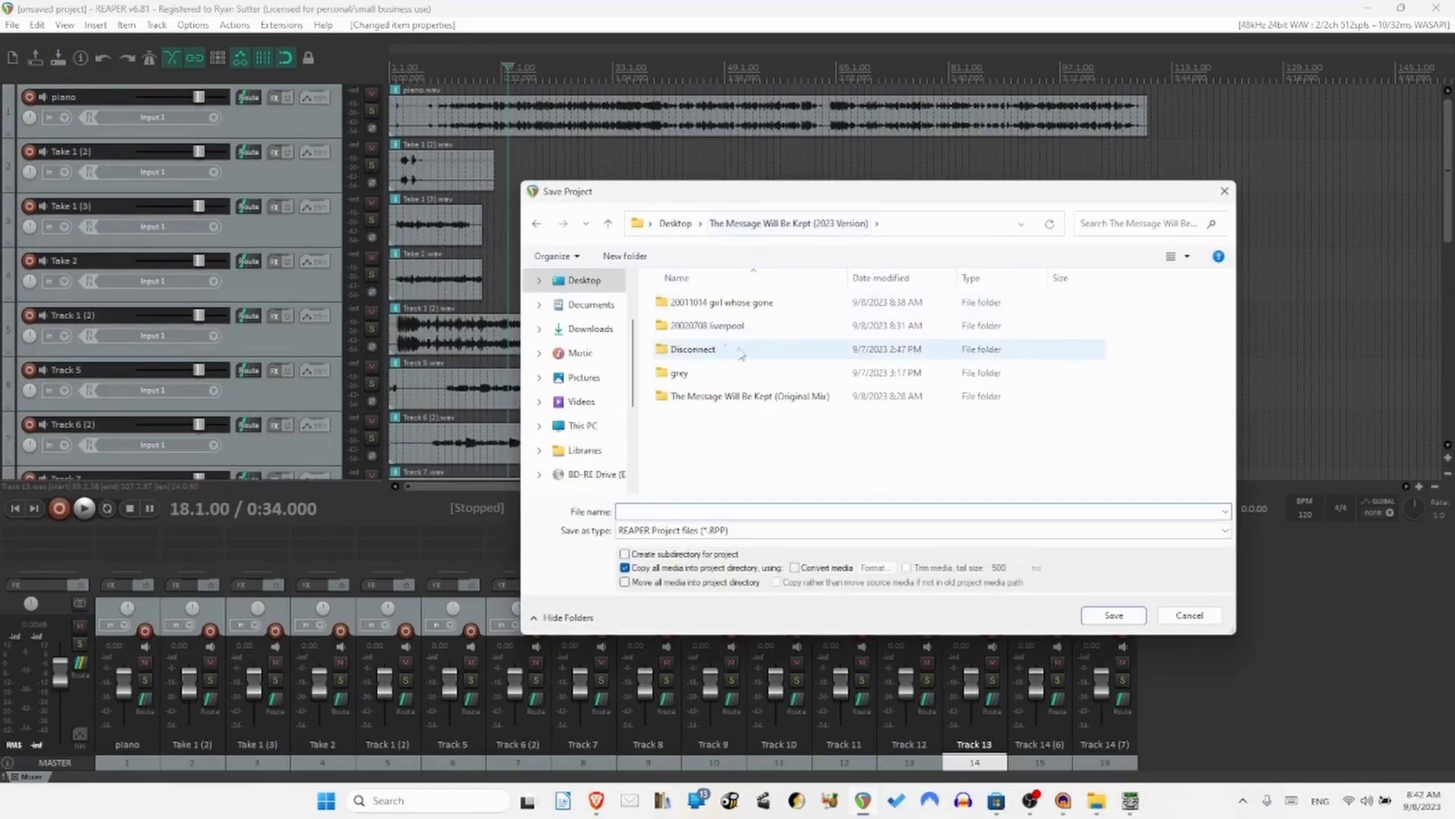
{"action": "double_click", "coordinate": [709, 307]}
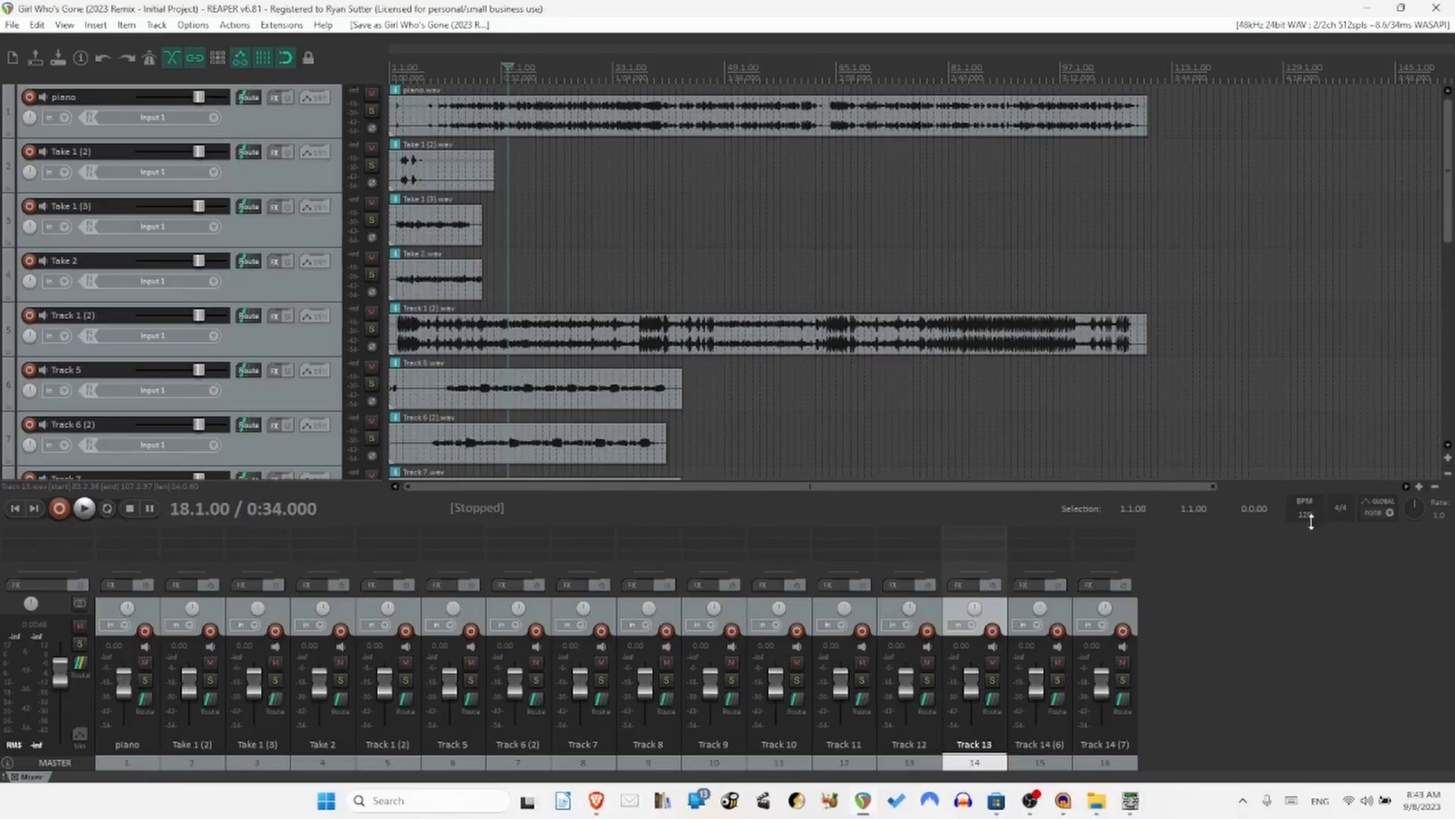
{"action": "mouse_move", "coordinate": [1449, 221]}
{"action": "left_mouse_down"}
{"action": "mouse_move", "coordinate": [1449, 424]}
{"action": "mouse_move", "coordinate": [1449, 220]}
{"action": "left_mouse_up"}
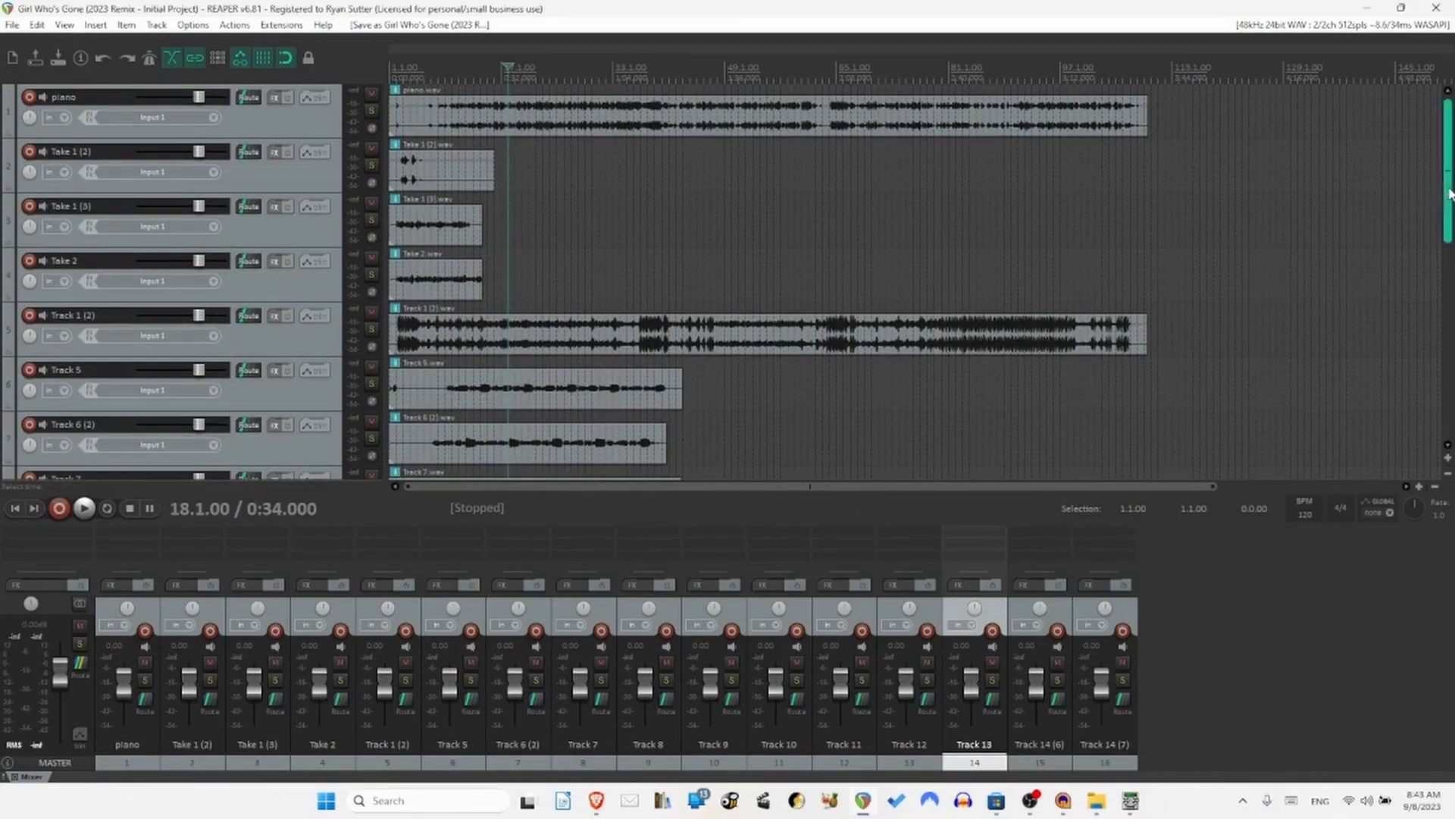
{"action": "left_click_drag", "start_coordinate": [1450, 193], "coordinate": [1449, 332]}
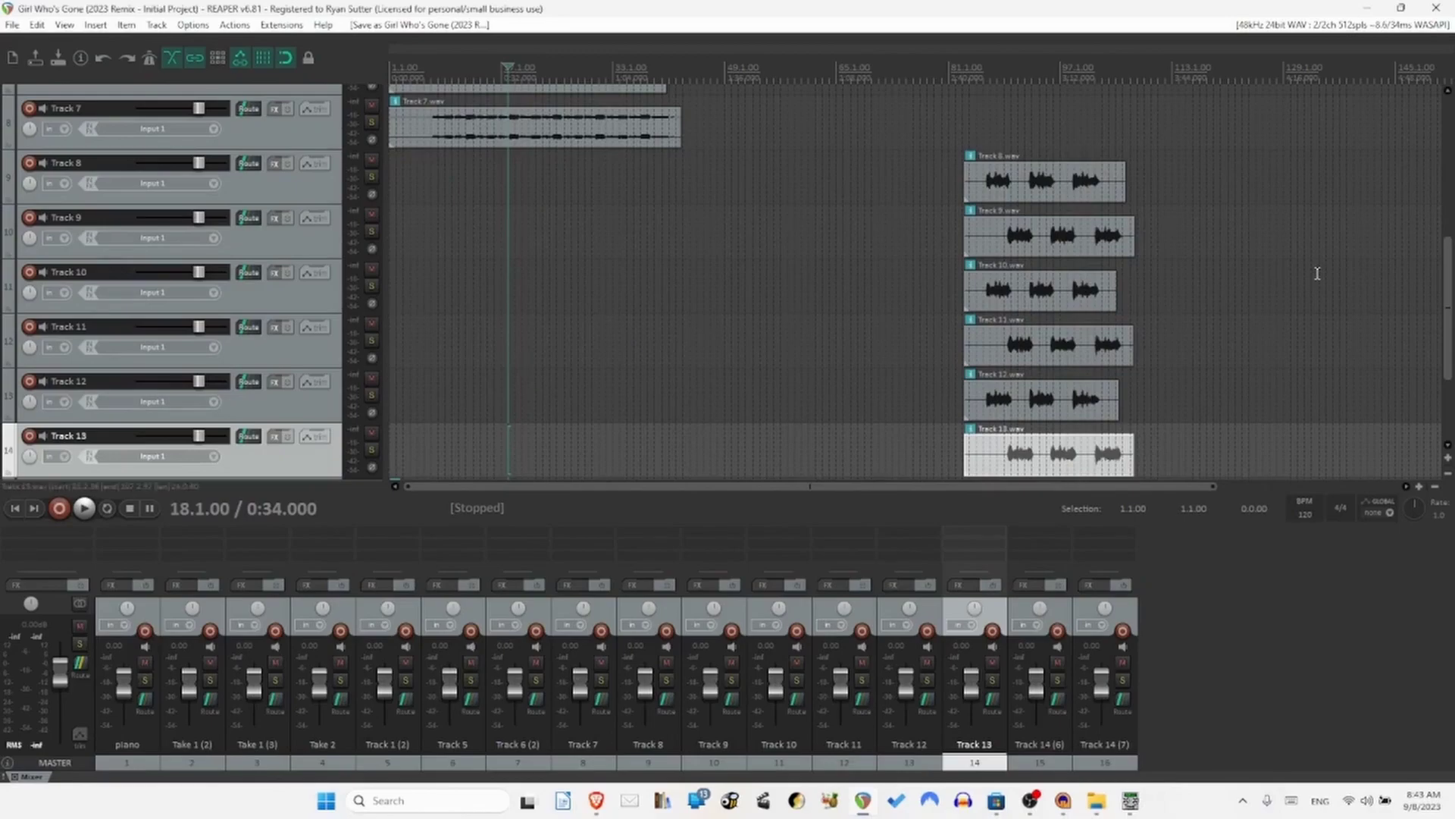
{"action": "left_click", "coordinate": [1130, 801]}
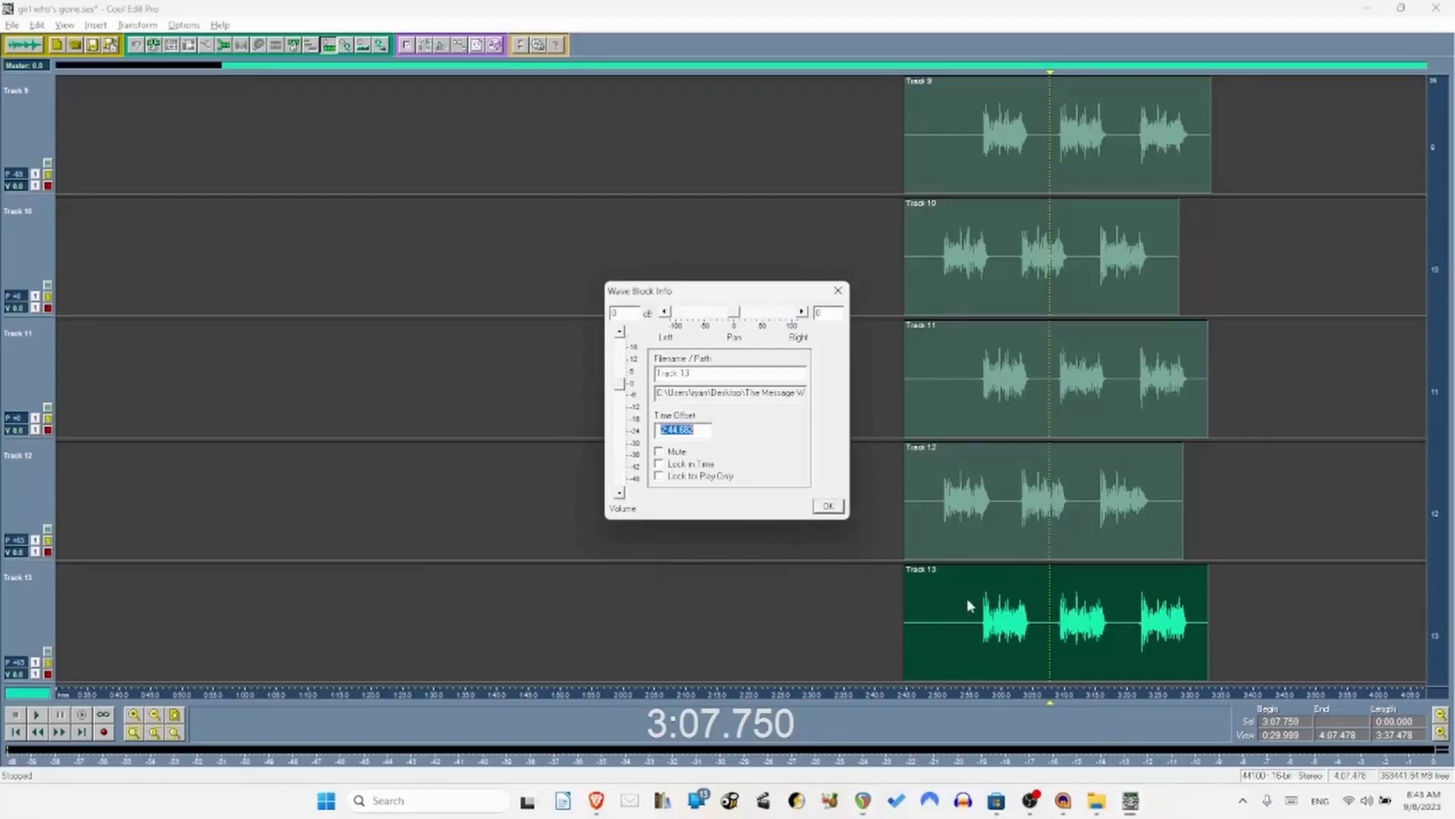
{"action": "left_click", "coordinate": [830, 506]}
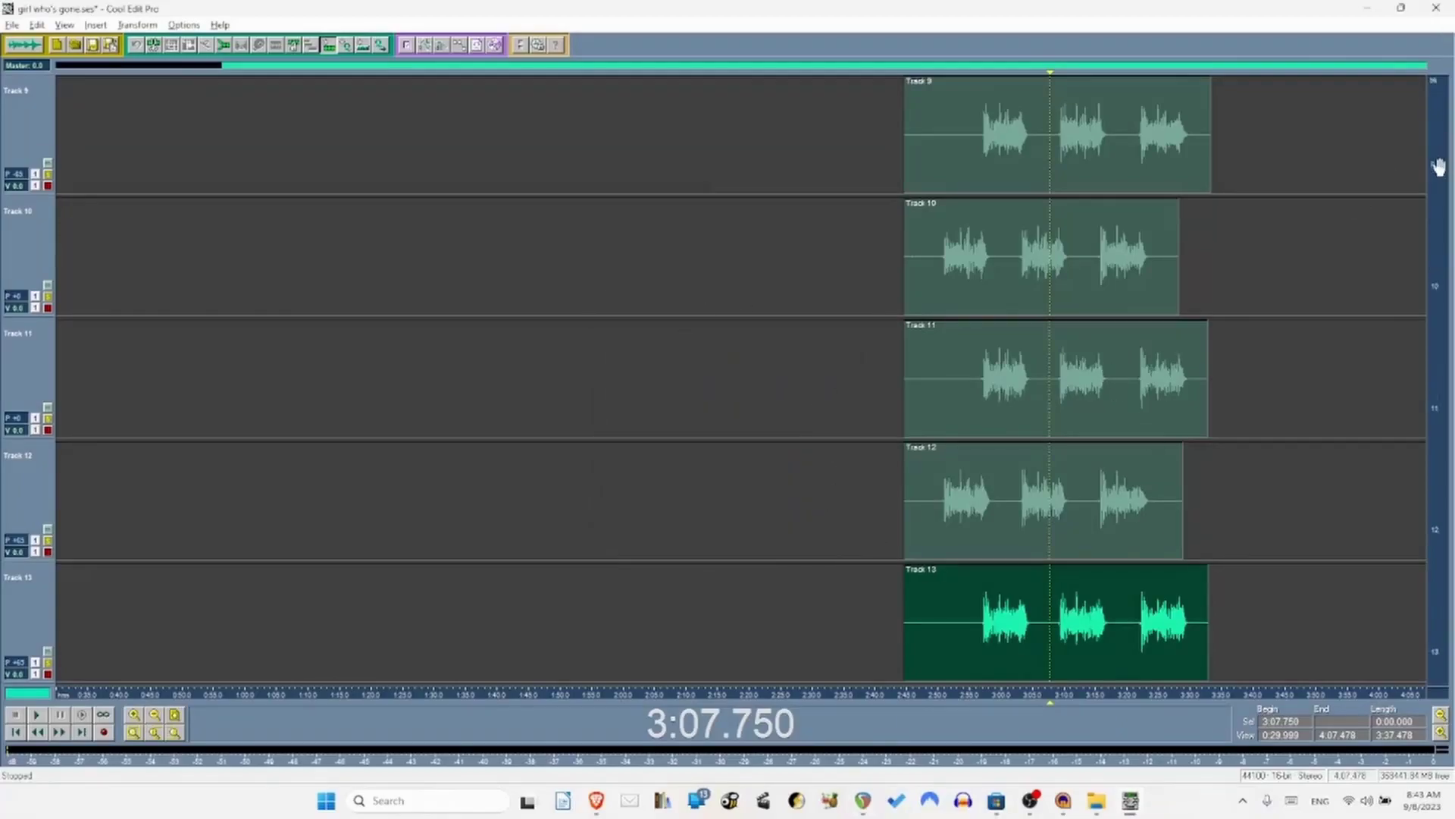
{"action": "left_click_drag", "start_coordinate": [1440, 162], "coordinate": [1439, 525]}
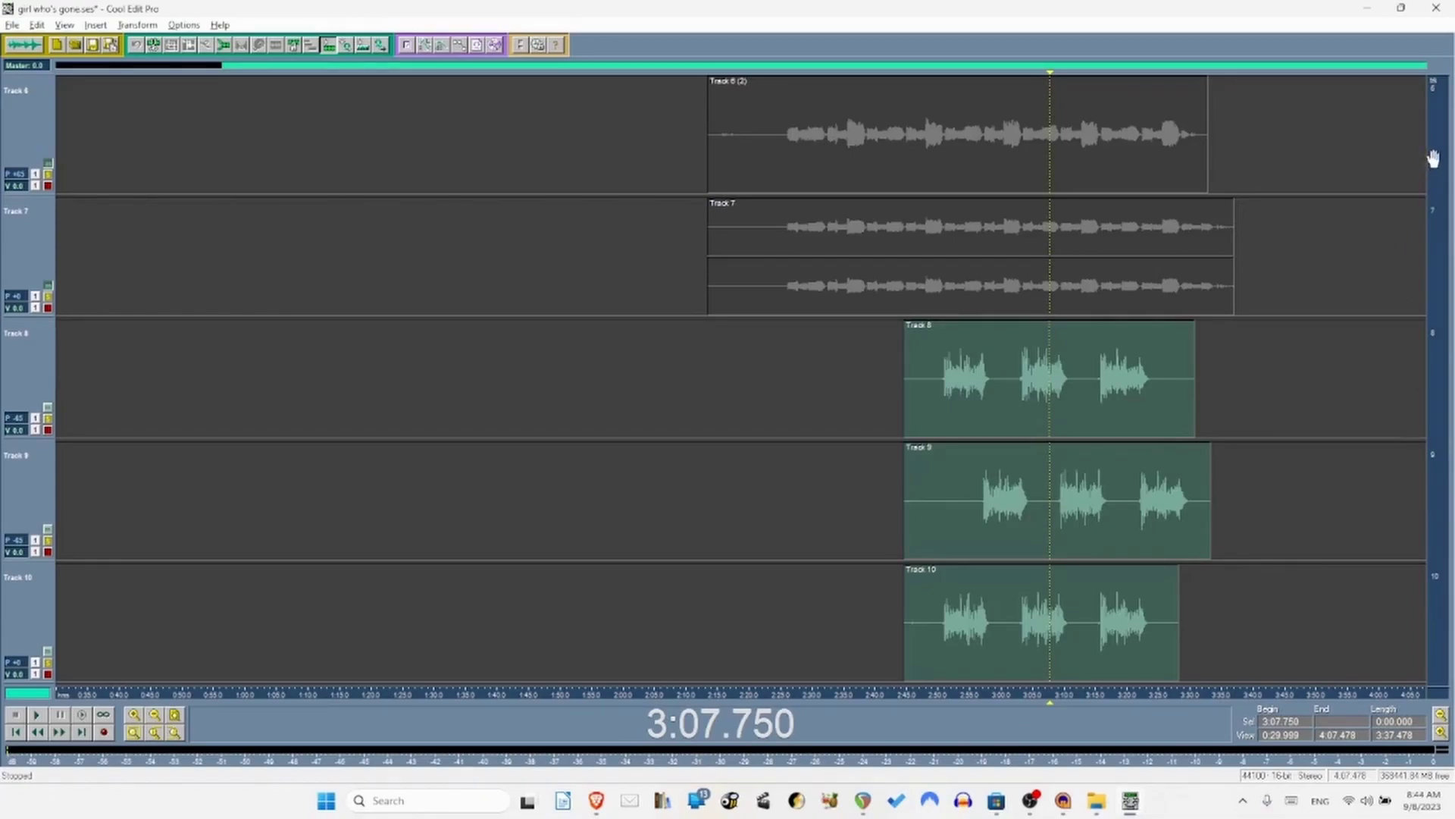
{"action": "scroll", "coordinate": [1416, 211], "scroll_direction": "up", "scroll_amount": 2}
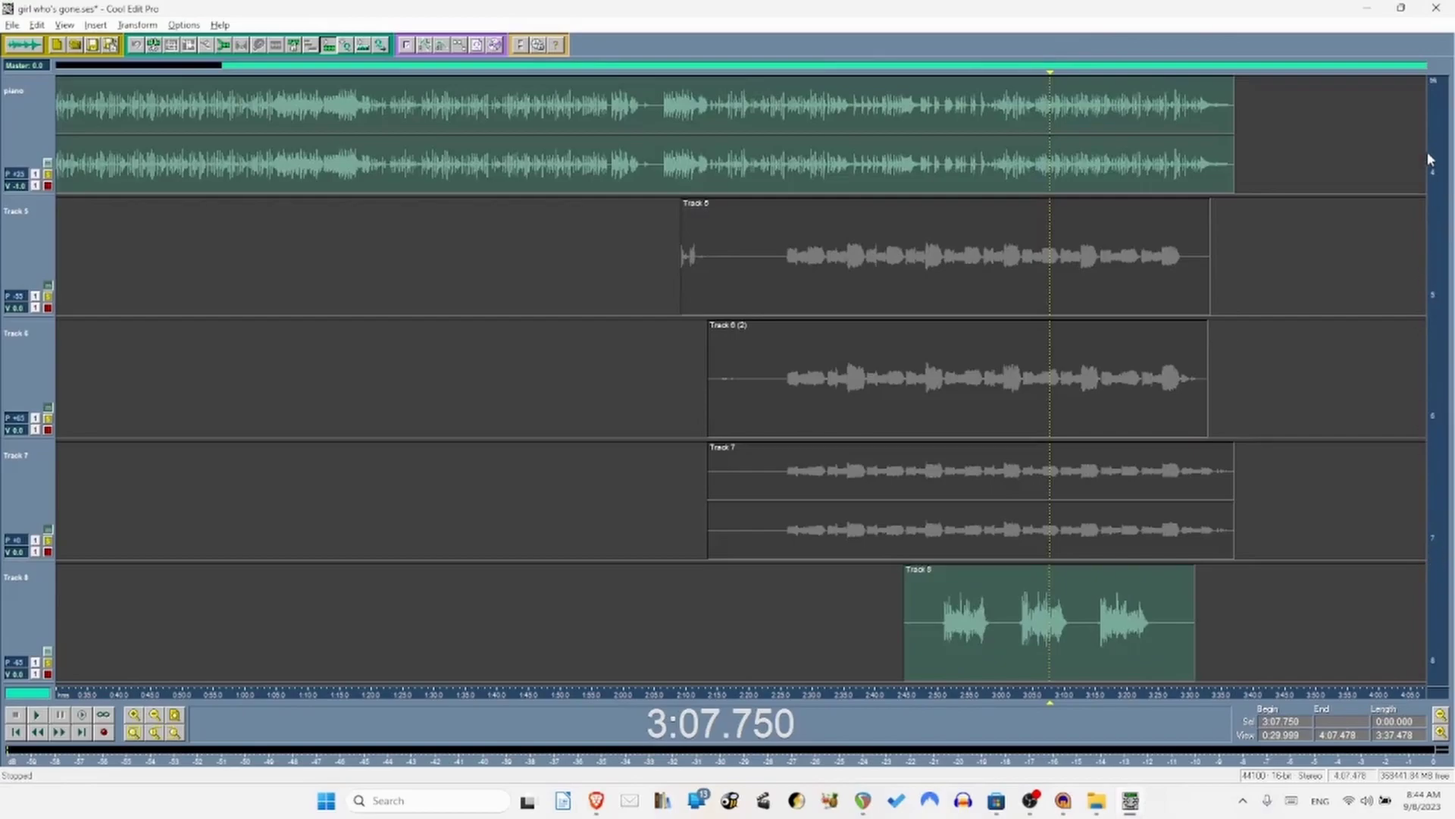
{"action": "scroll", "coordinate": [1429, 160], "scroll_direction": "up", "scroll_amount": 3}
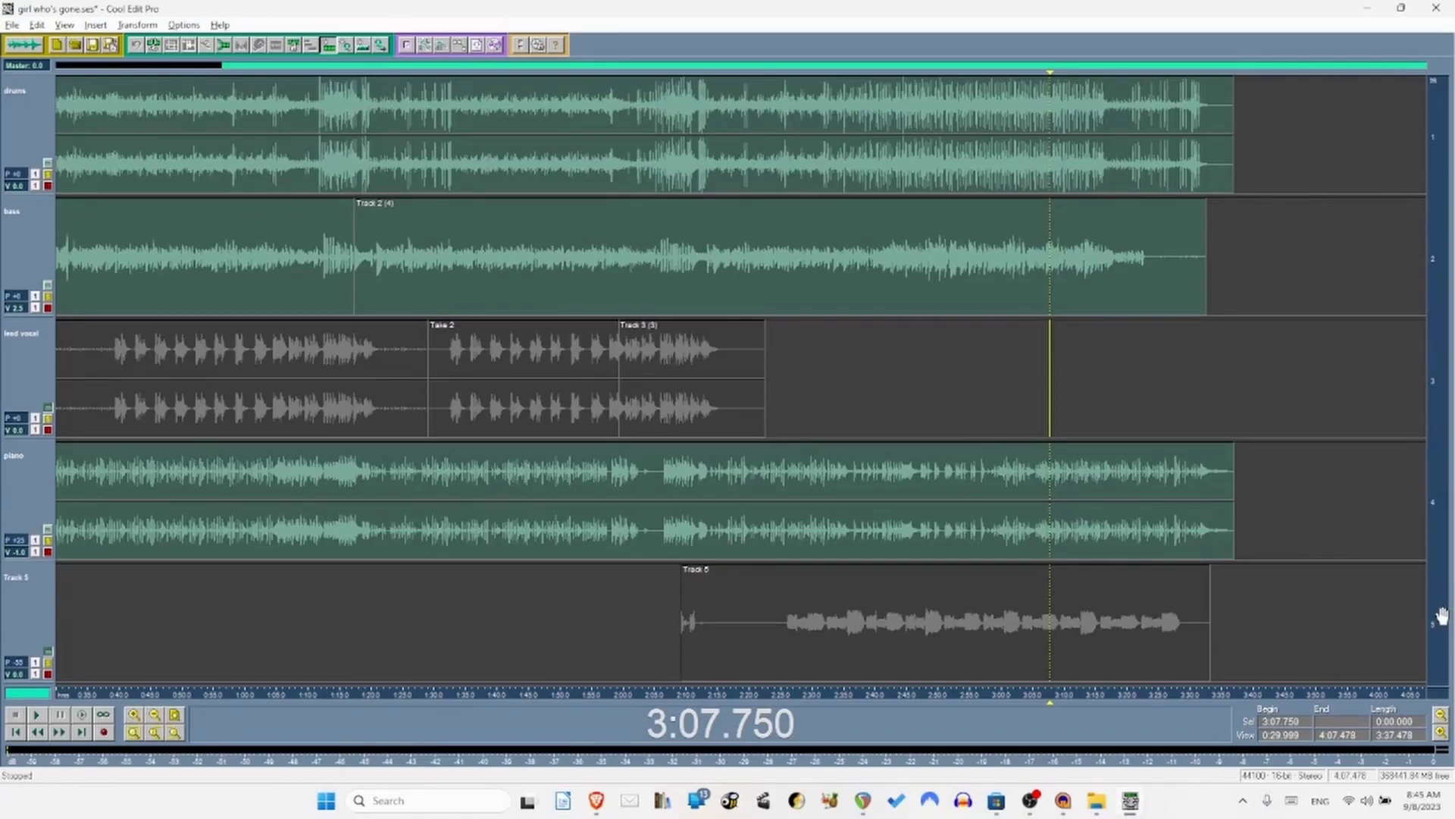
{"action": "left_click_drag", "start_coordinate": [1443, 616], "coordinate": [1420, 212]}
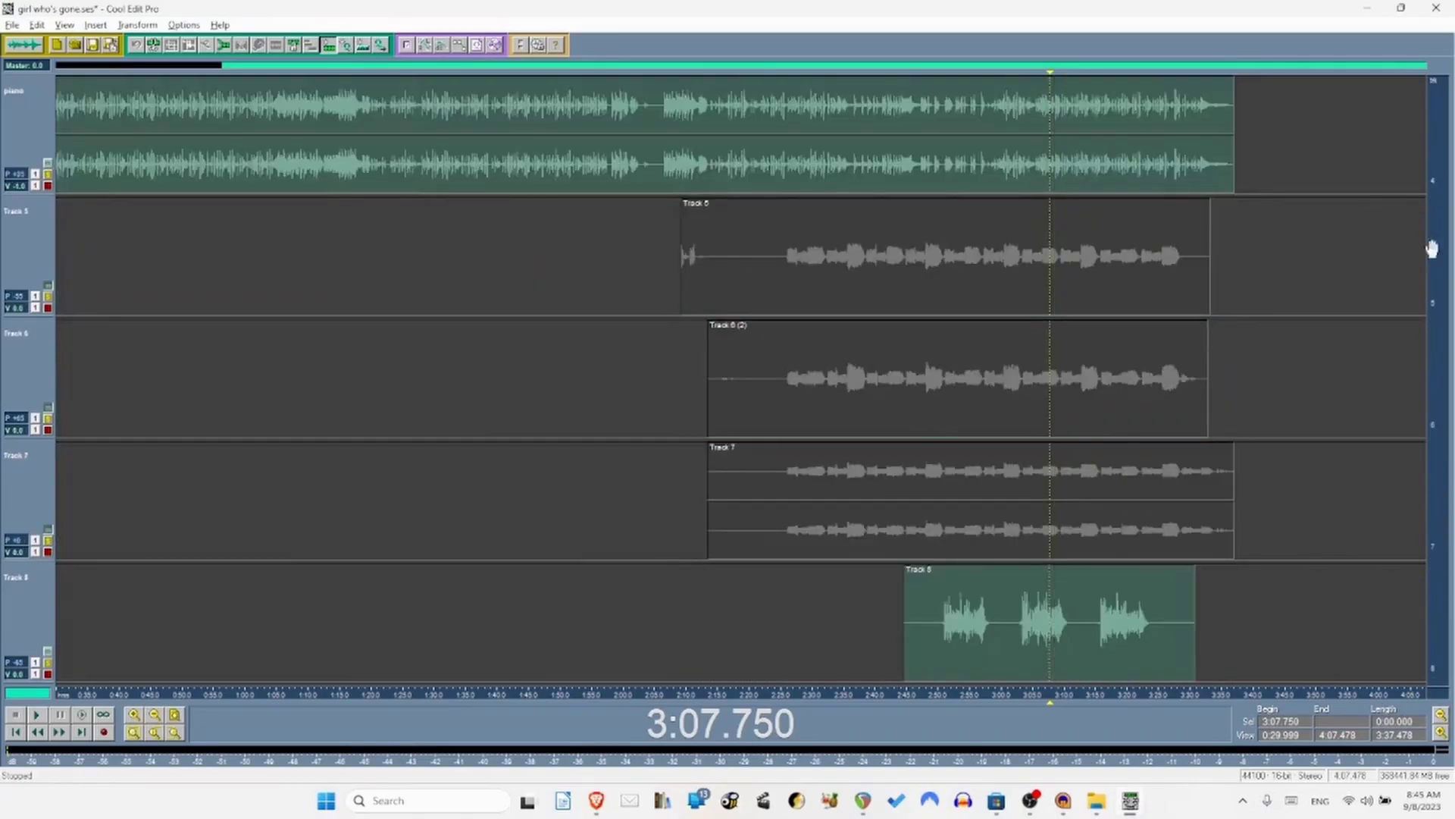
{"action": "left_click_drag", "start_coordinate": [1442, 592], "coordinate": [1417, 243]}
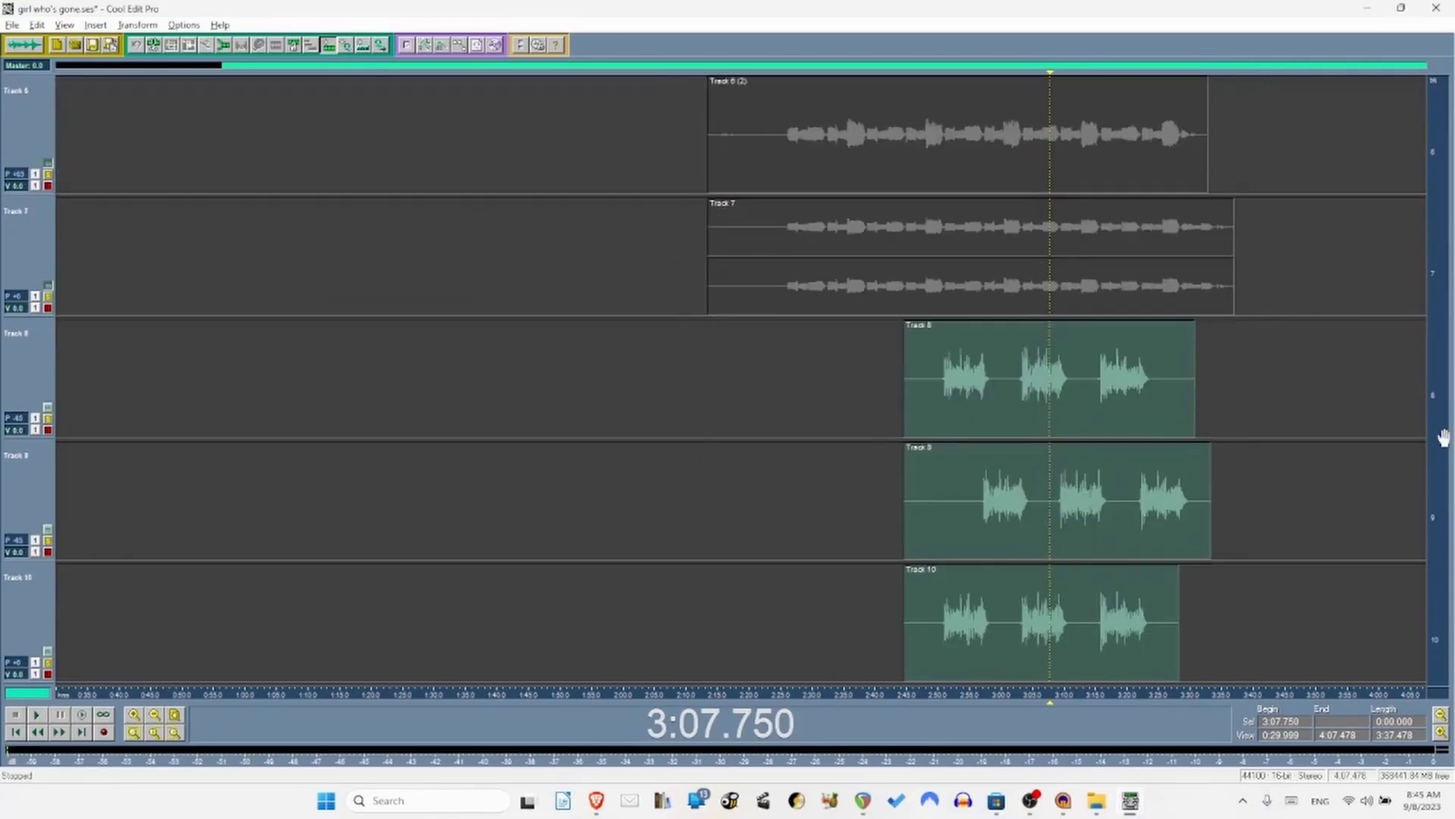
{"action": "left_click_drag", "start_coordinate": [1440, 324], "coordinate": [1433, 205]}
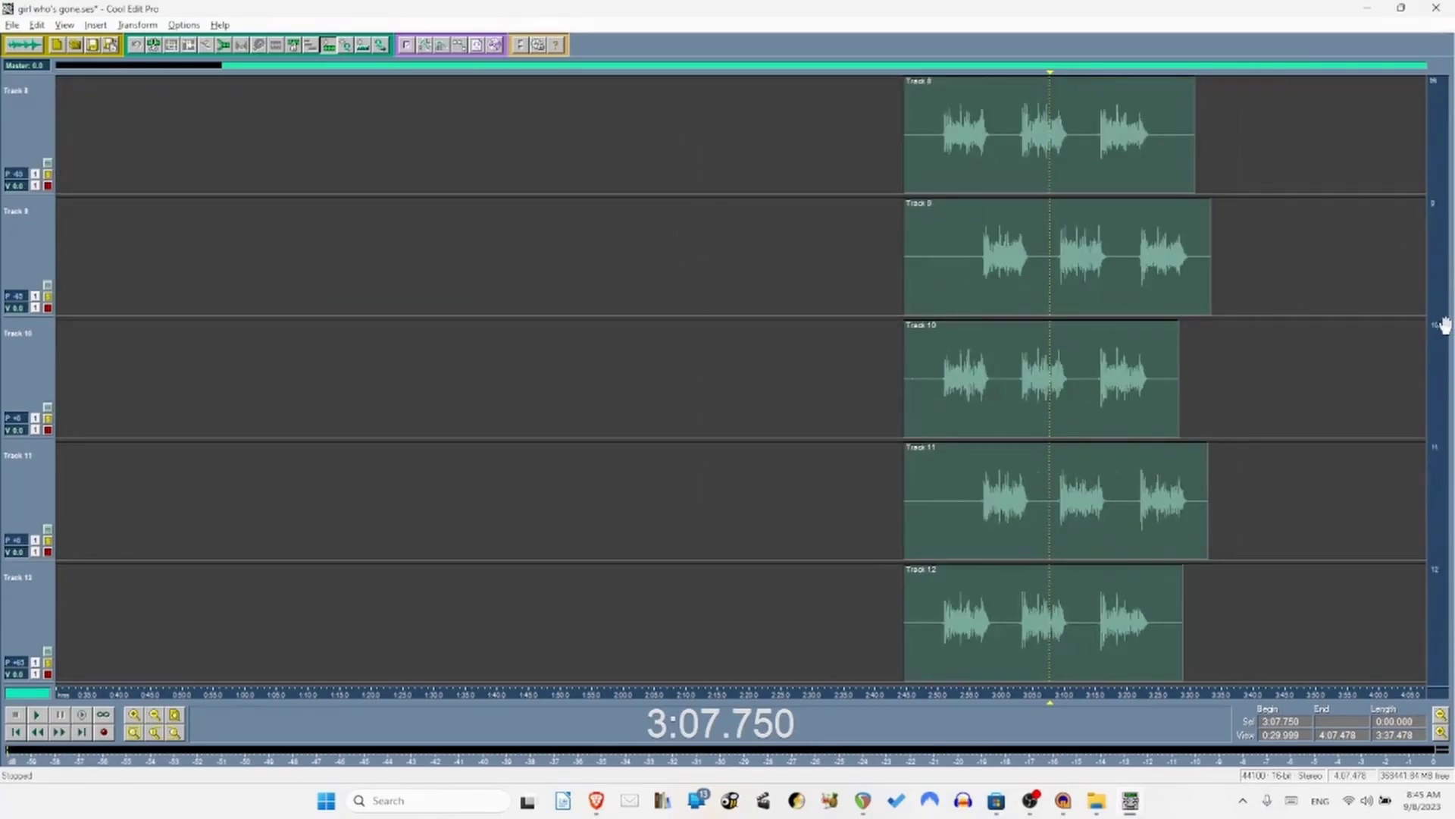
{"action": "left_click_drag", "start_coordinate": [1446, 325], "coordinate": [1431, 163]}
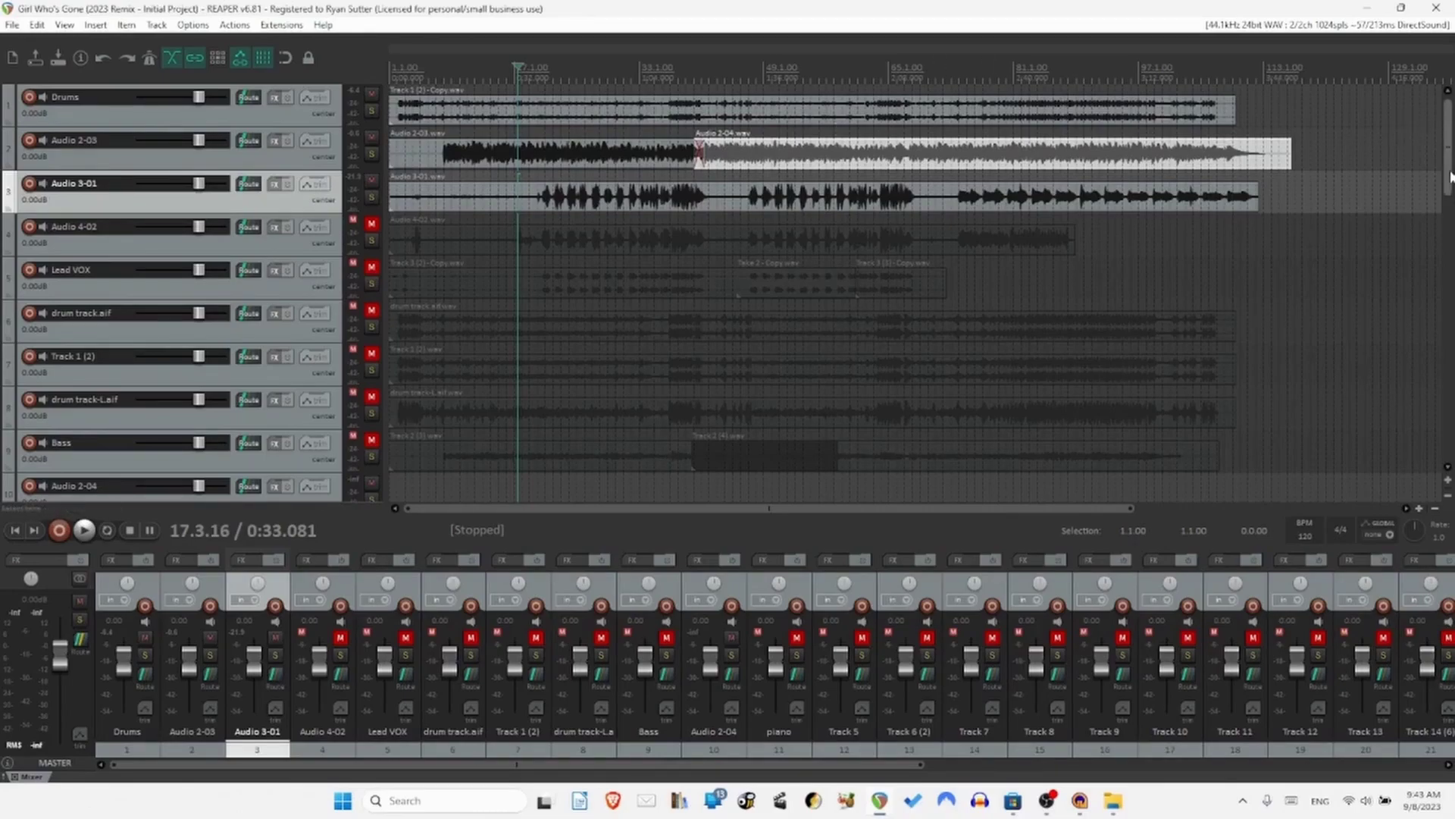
Zoom the arrange view out vertically until every project track fits on screen.
{"action": "scroll", "coordinate": [1434, 181], "scroll_direction": "down", "scroll_amount": 3}
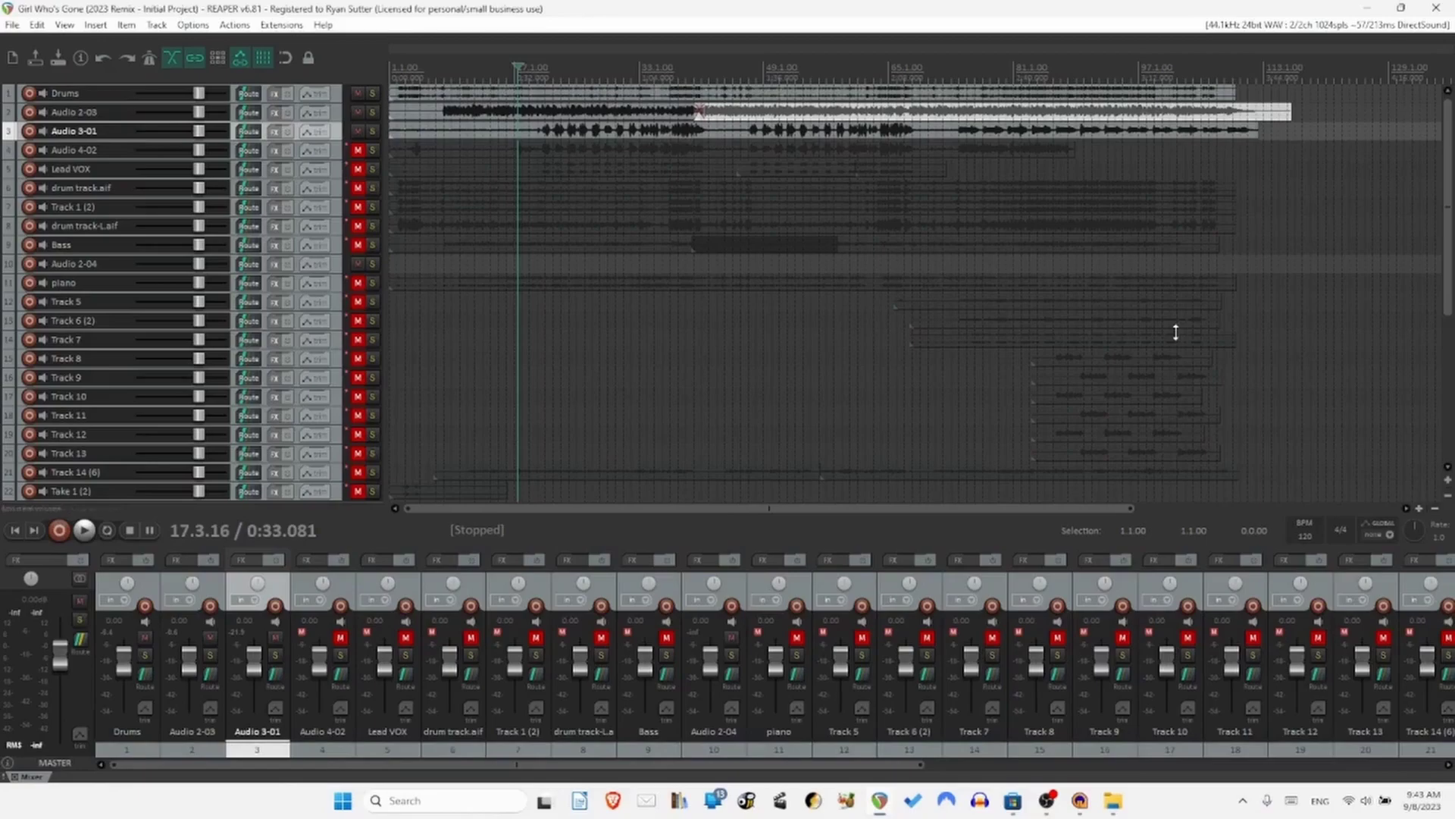
{"action": "scroll", "coordinate": [1176, 332], "scroll_direction": "down", "scroll_amount": 1}
{"action": "scroll", "coordinate": [1176, 332], "scroll_direction": "up", "scroll_amount": 1}
Move the play position to about bar 48 (1:35.982) and return the track list to the top.
{"action": "left_click", "coordinate": [762, 70]}
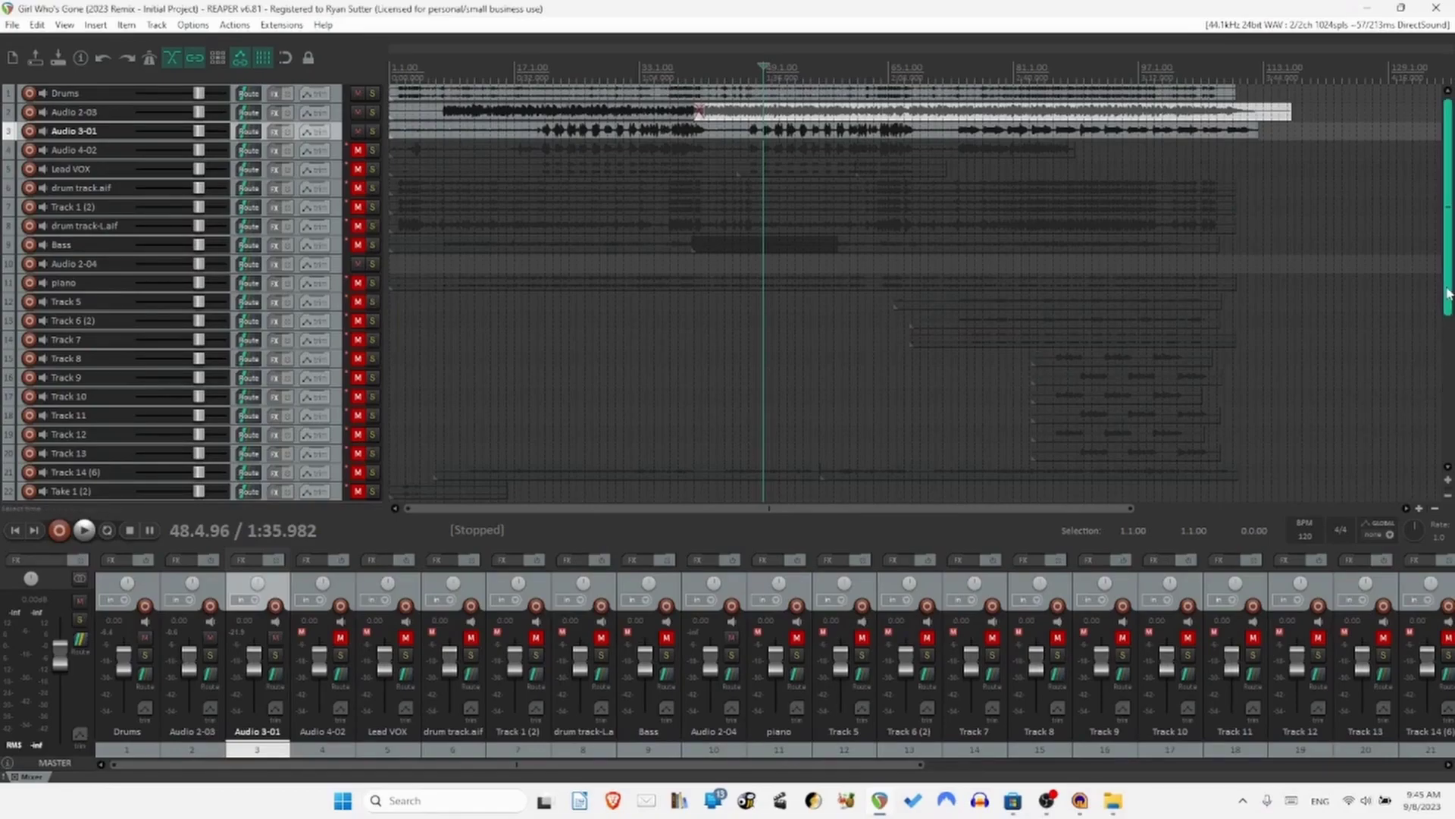
{"action": "scroll", "coordinate": [1451, 310], "scroll_direction": "down", "scroll_amount": 2}
{"action": "scroll", "coordinate": [1451, 309], "scroll_direction": "down", "scroll_amount": 8}
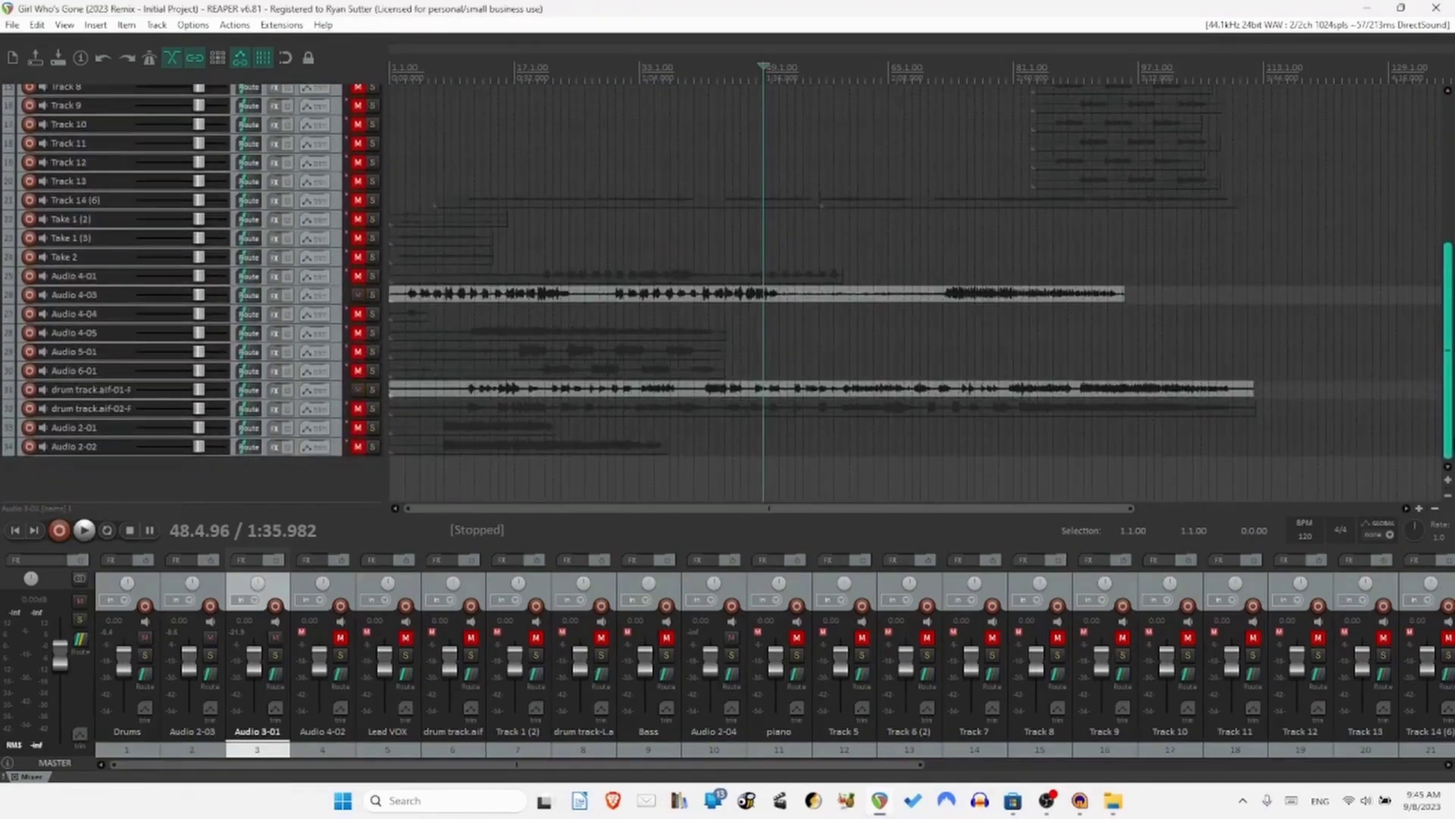
{"action": "scroll", "coordinate": [1427, 241], "scroll_direction": "up", "scroll_amount": 10}
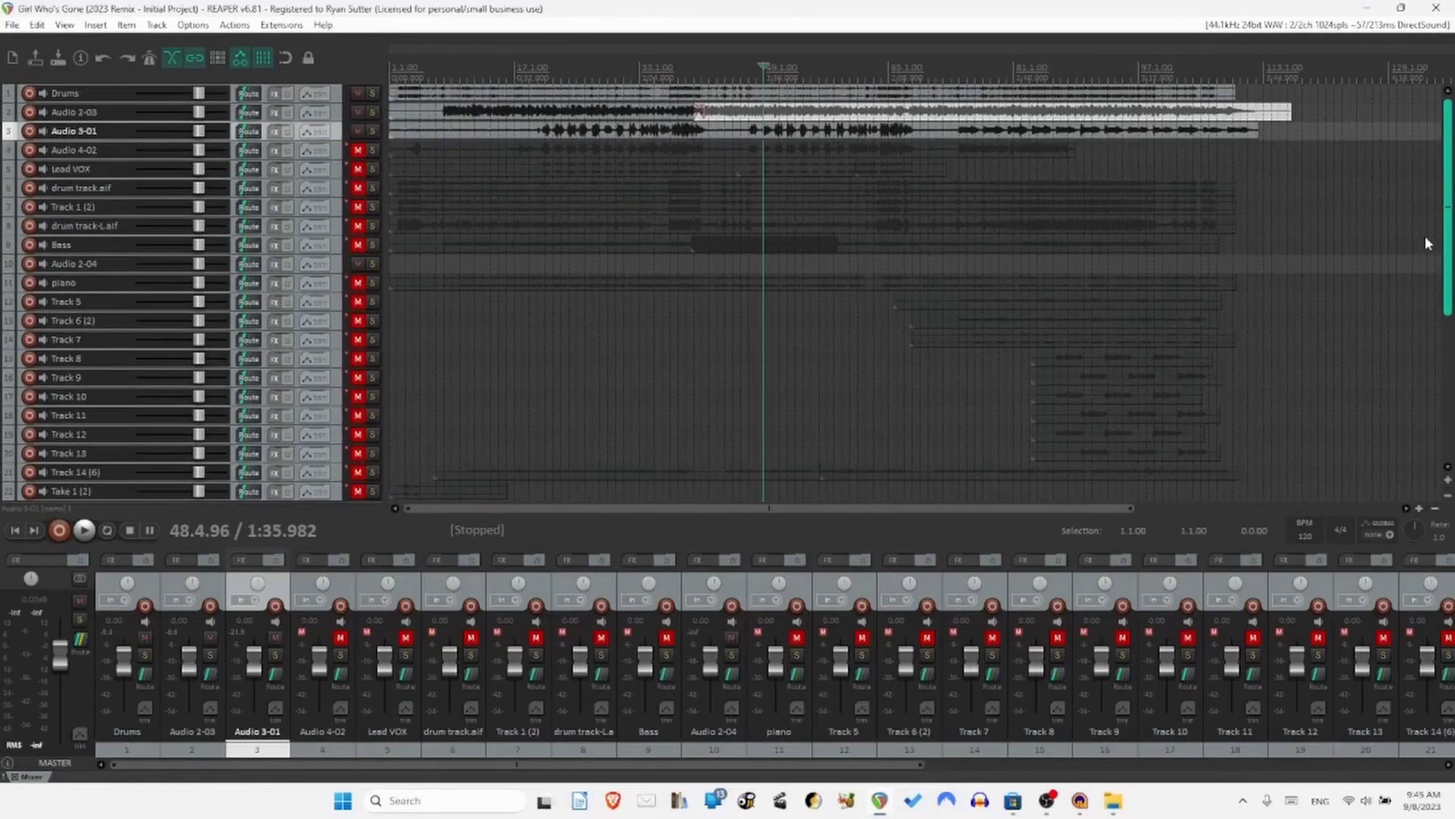
{"action": "scroll", "coordinate": [1428, 244], "scroll_direction": "down", "scroll_amount": 6}
{"action": "scroll", "coordinate": [1428, 189], "scroll_direction": "up", "scroll_amount": 6}
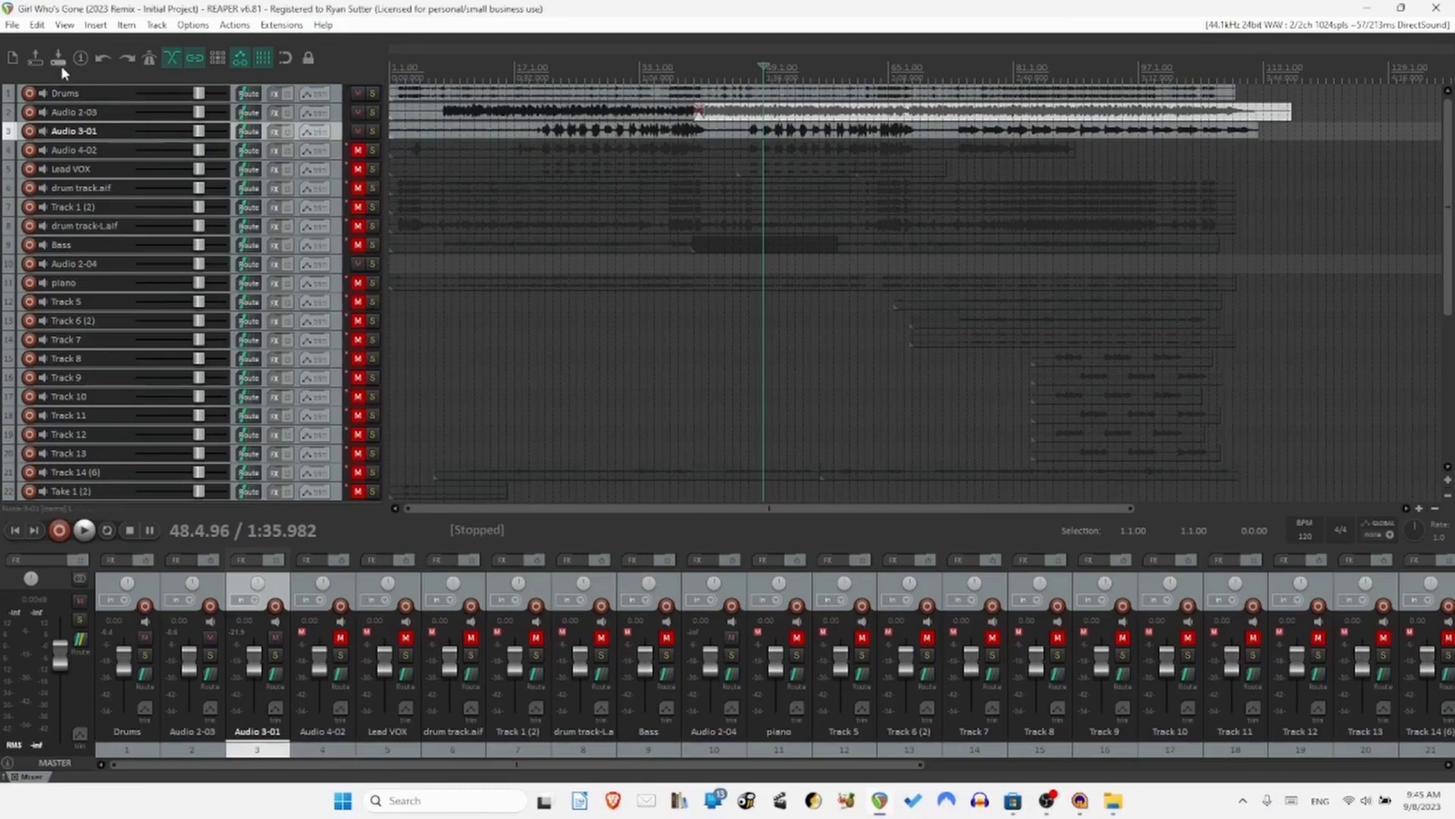
Save the project as a copy named 'Girl Who's Gone (2023 Remix - Initial Project - Lavone Version)'.
{"action": "left_click", "coordinate": [12, 25]}
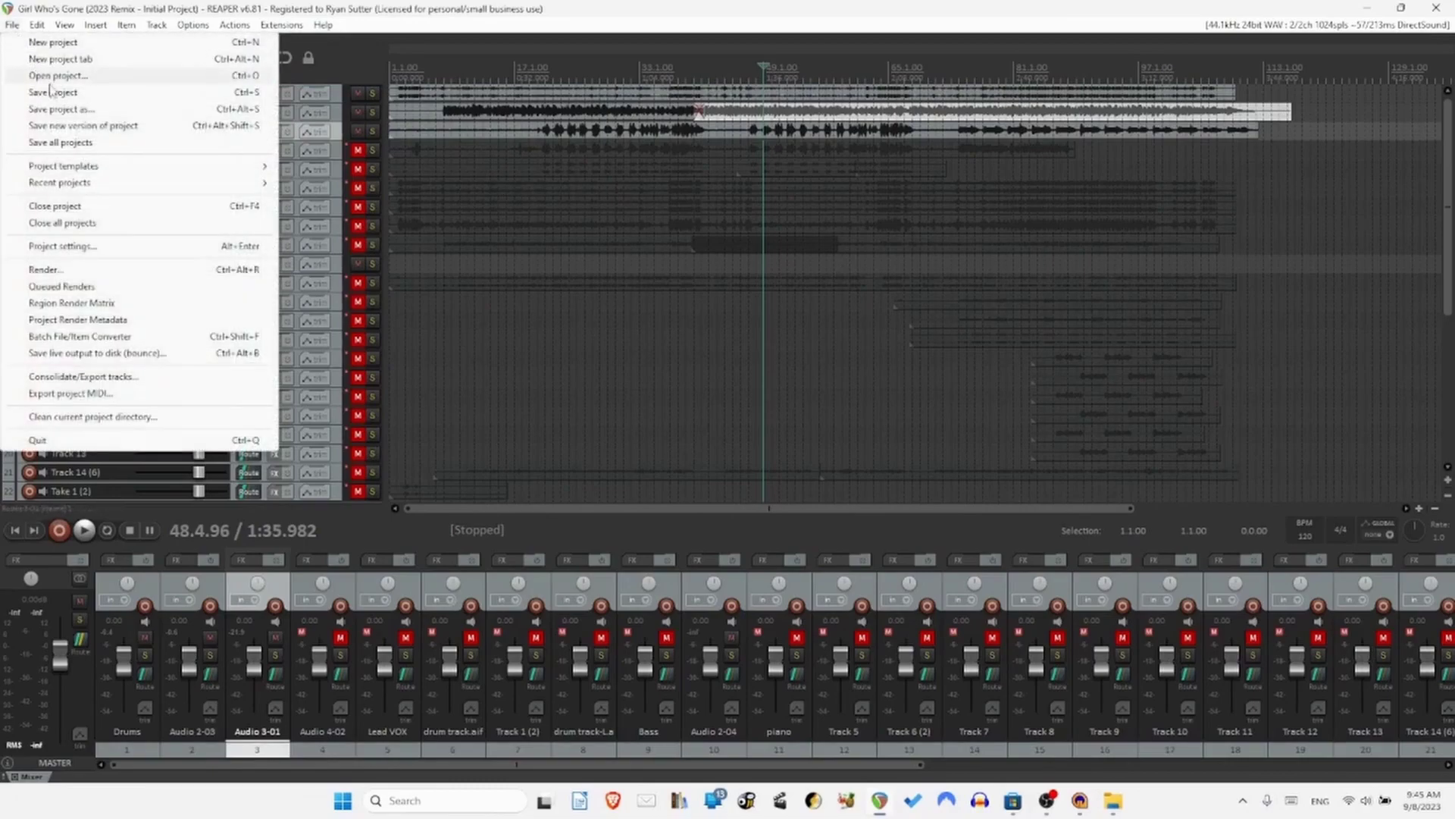
{"action": "left_click", "coordinate": [65, 111]}
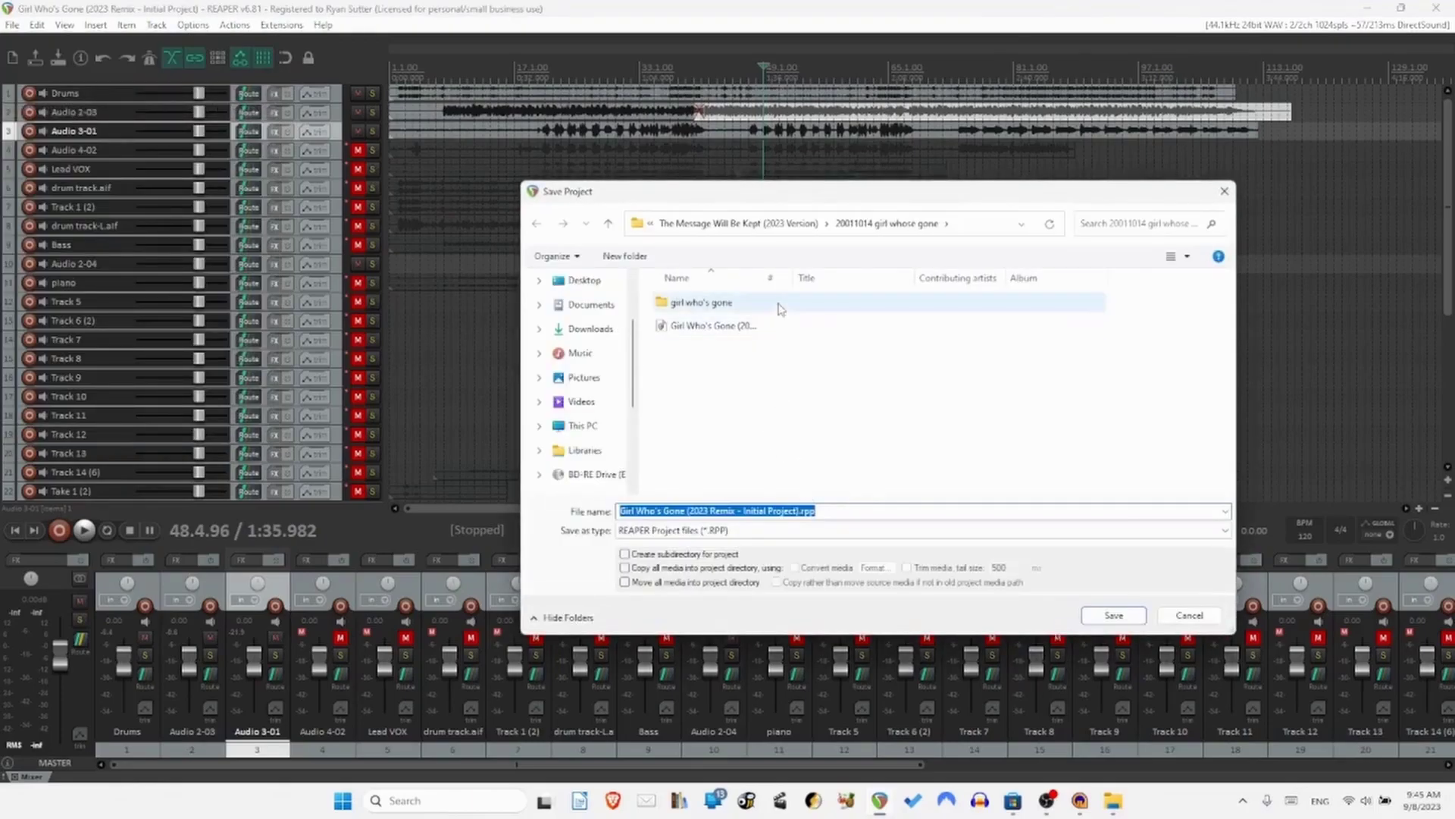
{"action": "left_click_drag", "start_coordinate": [750, 277], "coordinate": [667, 277]}
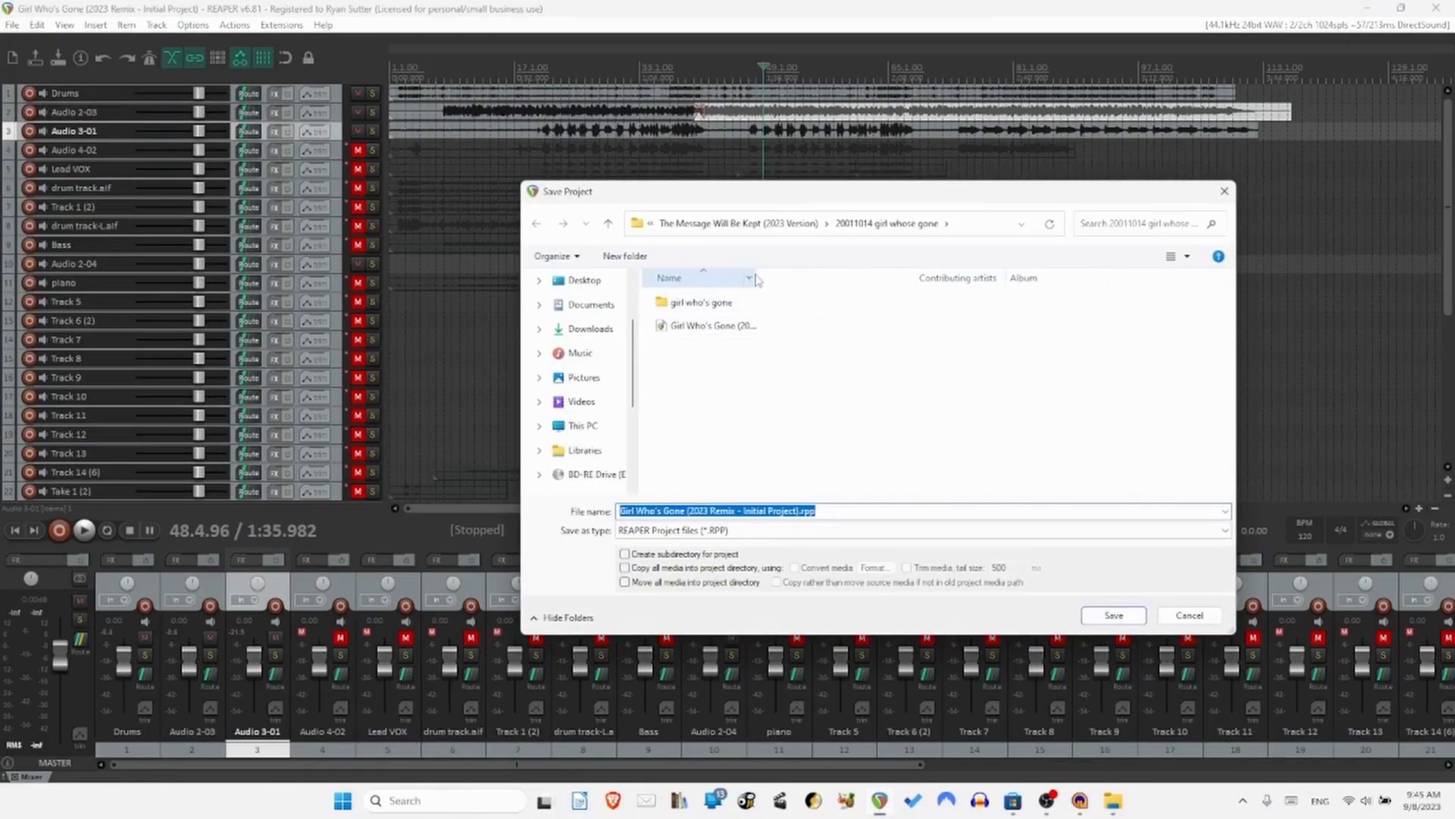
{"action": "left_click_drag", "start_coordinate": [767, 280], "coordinate": [866, 282]}
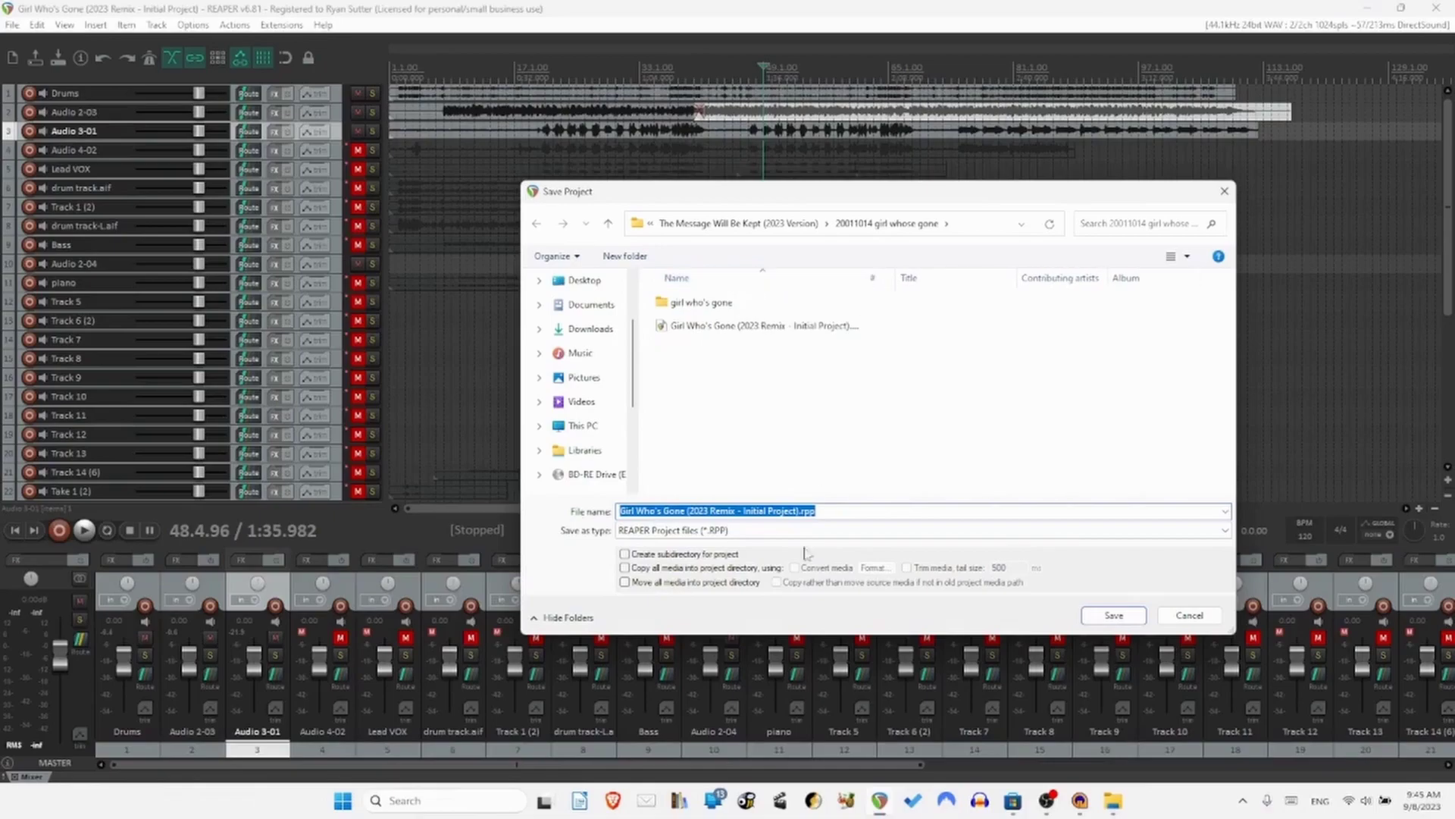
{"action": "left_click", "coordinate": [793, 511]}
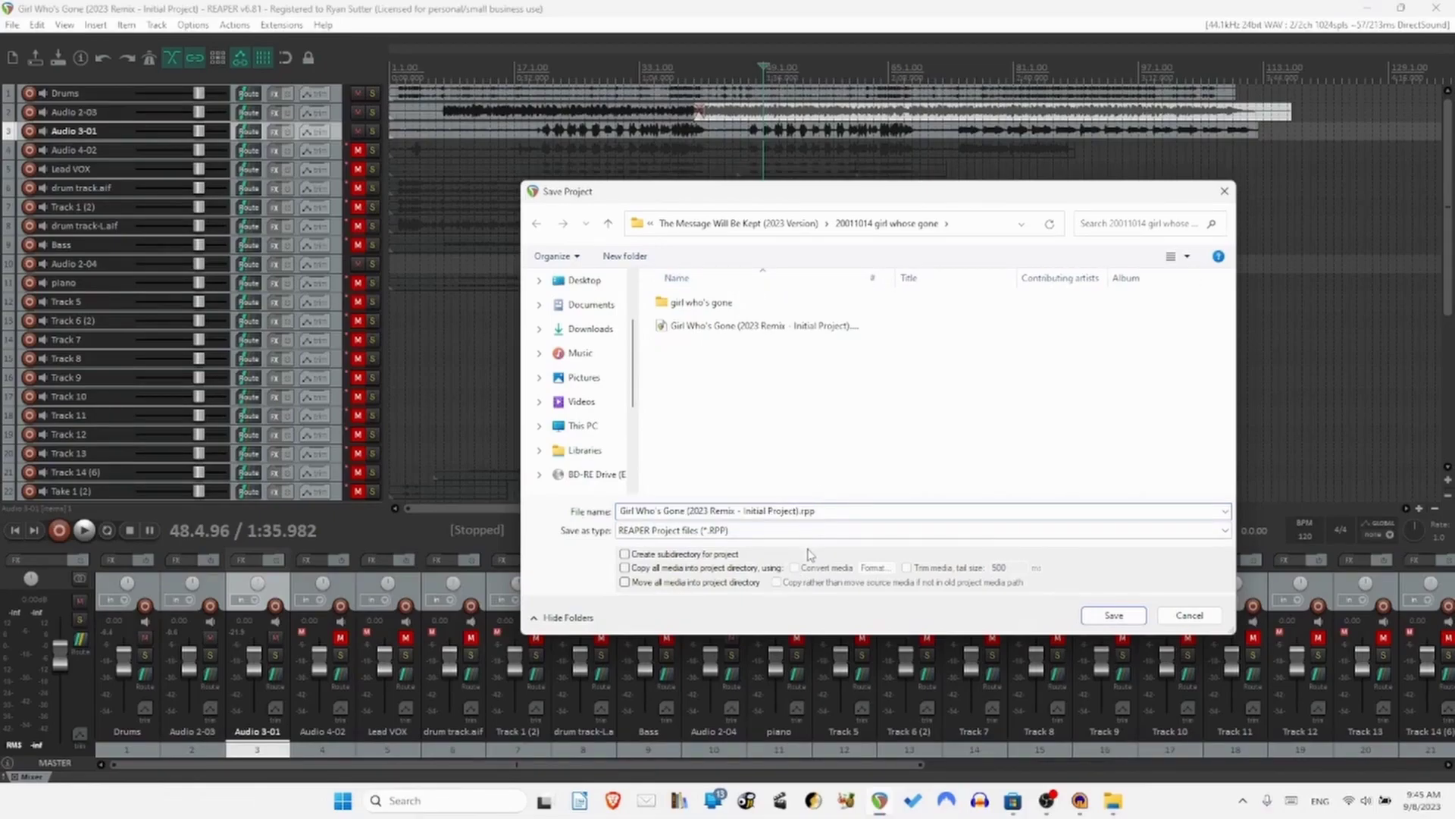
{"action": "type", "text": "- Lavone Version"}
{"action": "left_click", "coordinate": [1099, 618]}
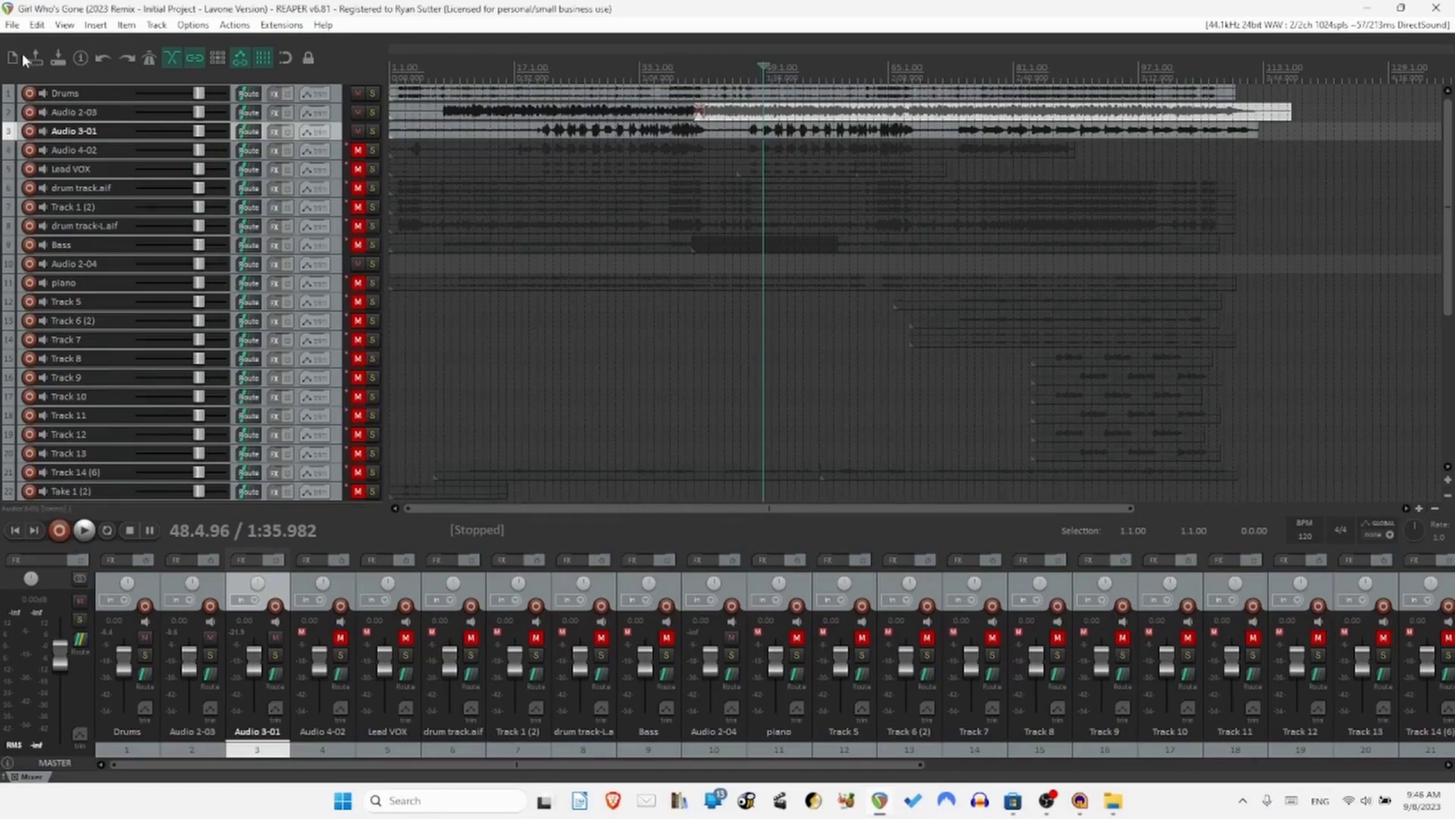
{"action": "left_click", "coordinate": [41, 59]}
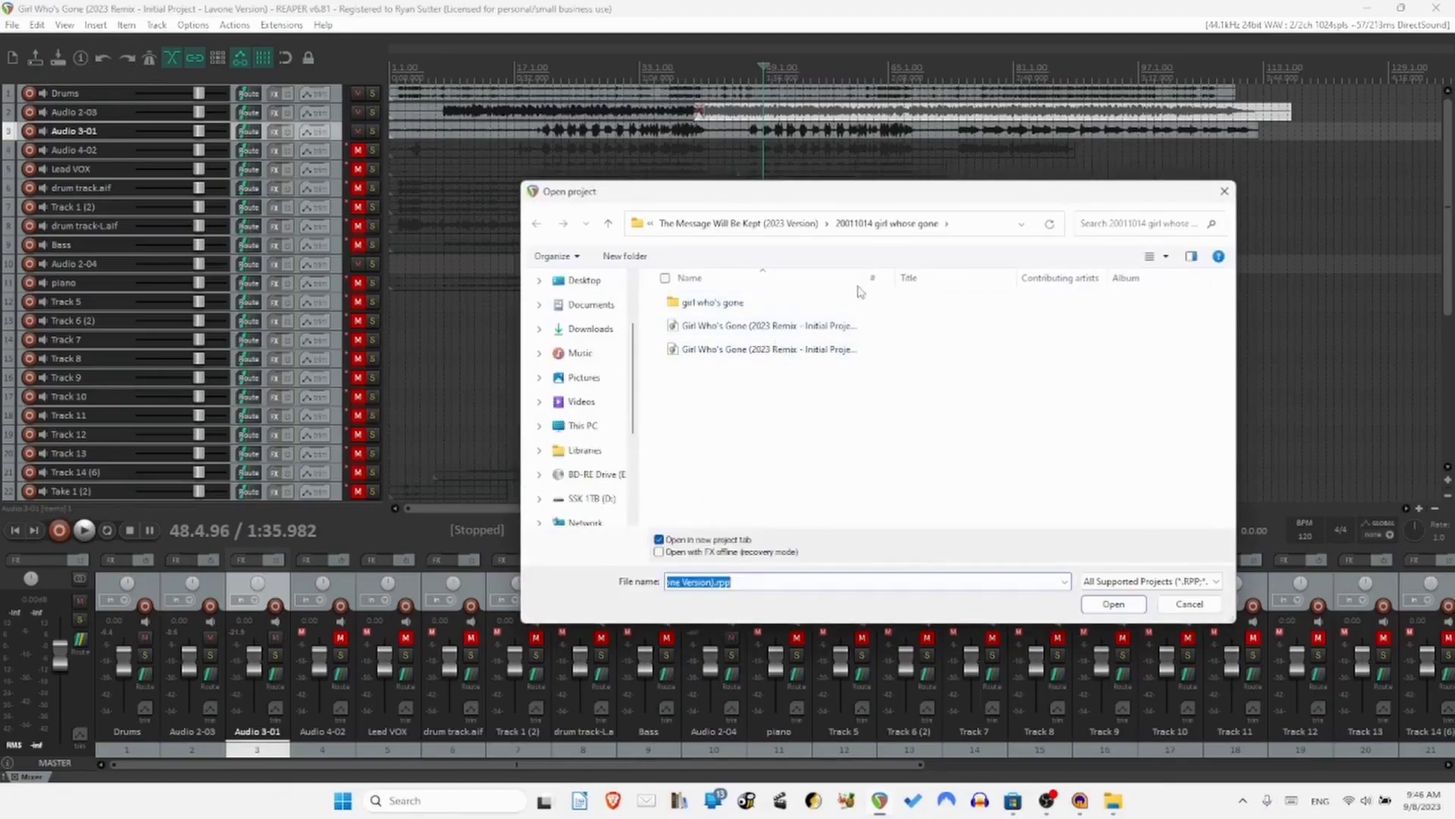
Open the original Initial Project .rpp in a second tab and switch between both tabs.
{"action": "left_click_drag", "start_coordinate": [866, 279], "coordinate": [1004, 280]}
{"action": "double_click", "coordinate": [819, 349]}
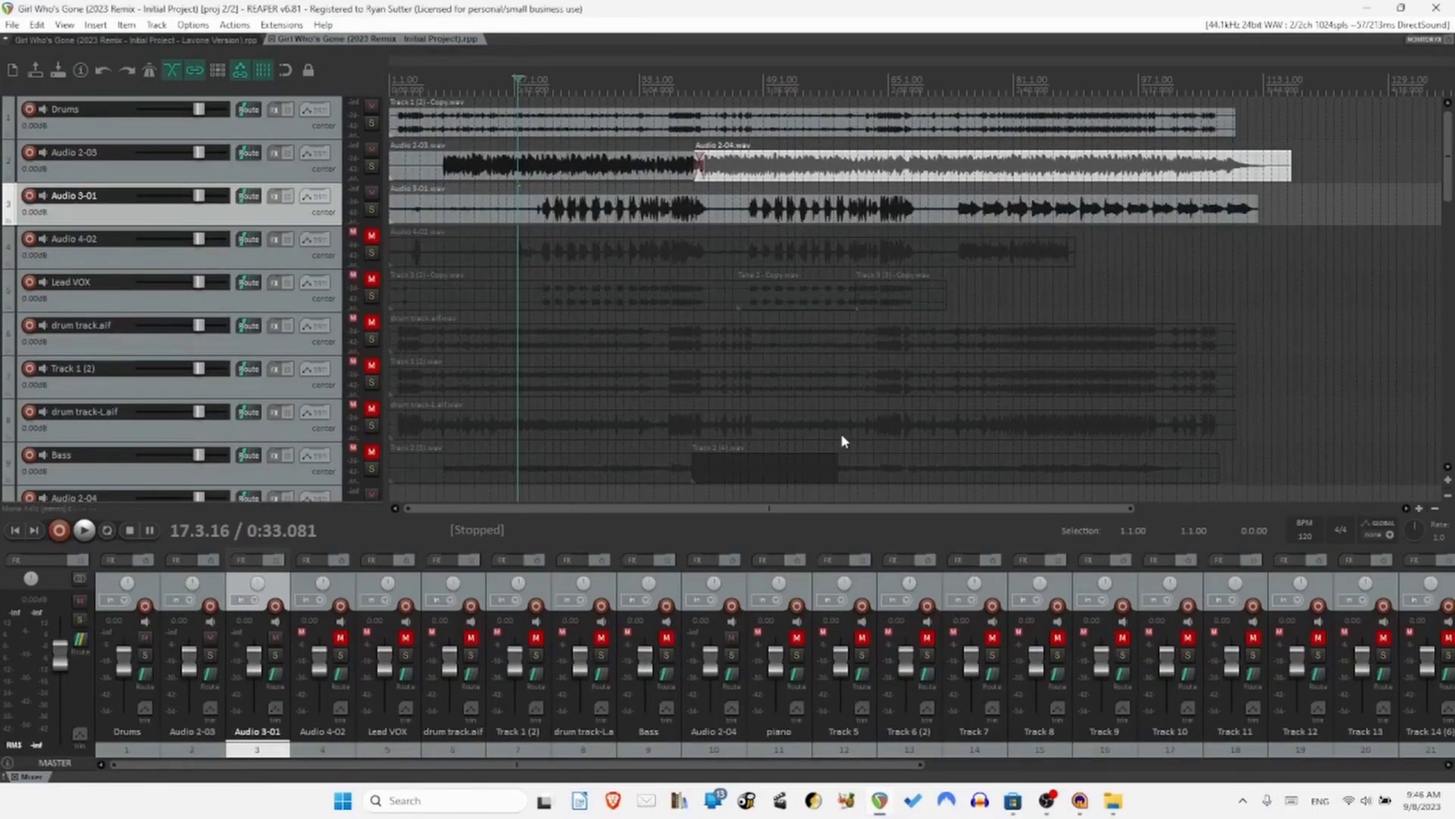
{"action": "left_click", "coordinate": [167, 38]}
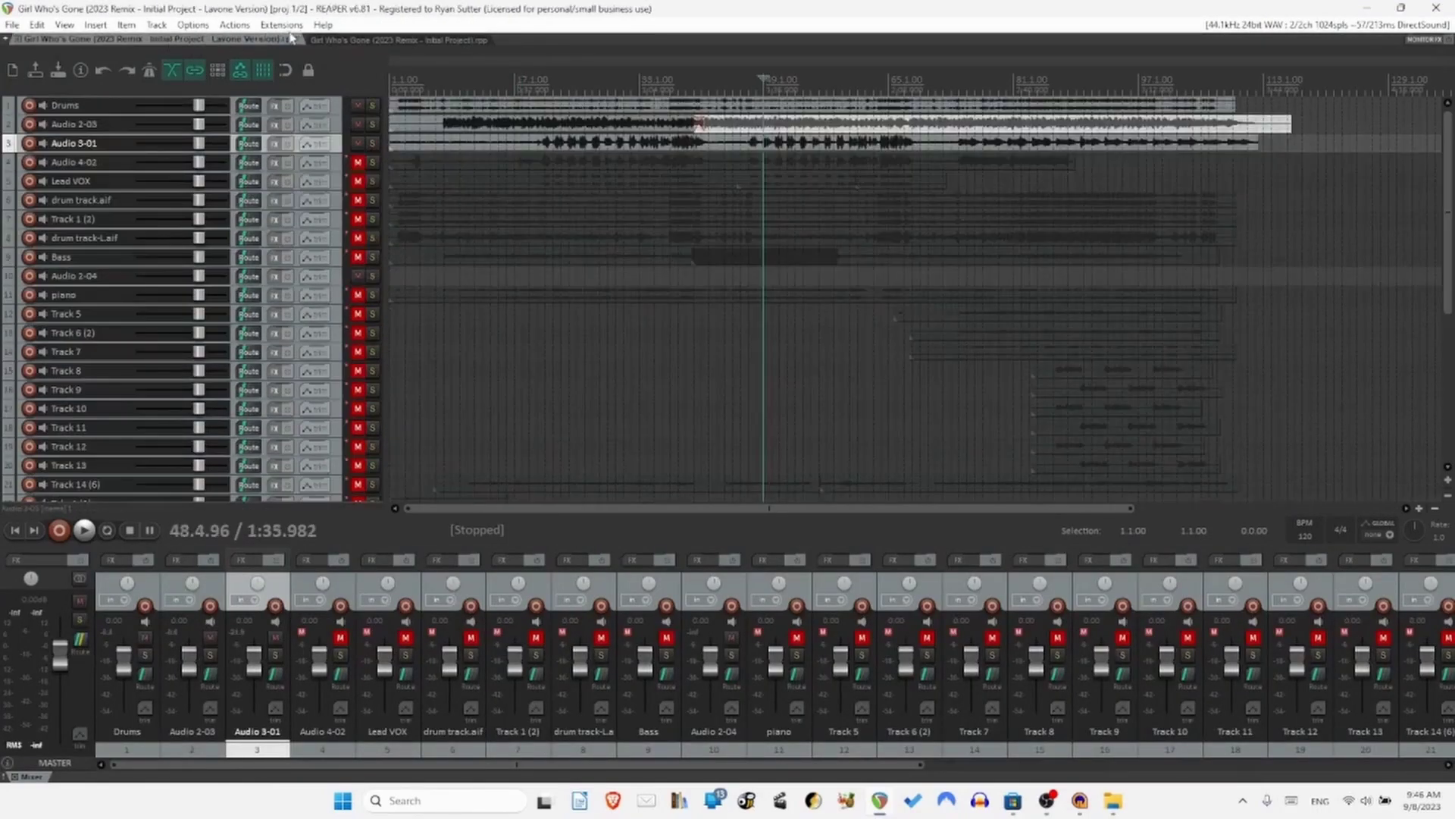
{"action": "left_click", "coordinate": [348, 39]}
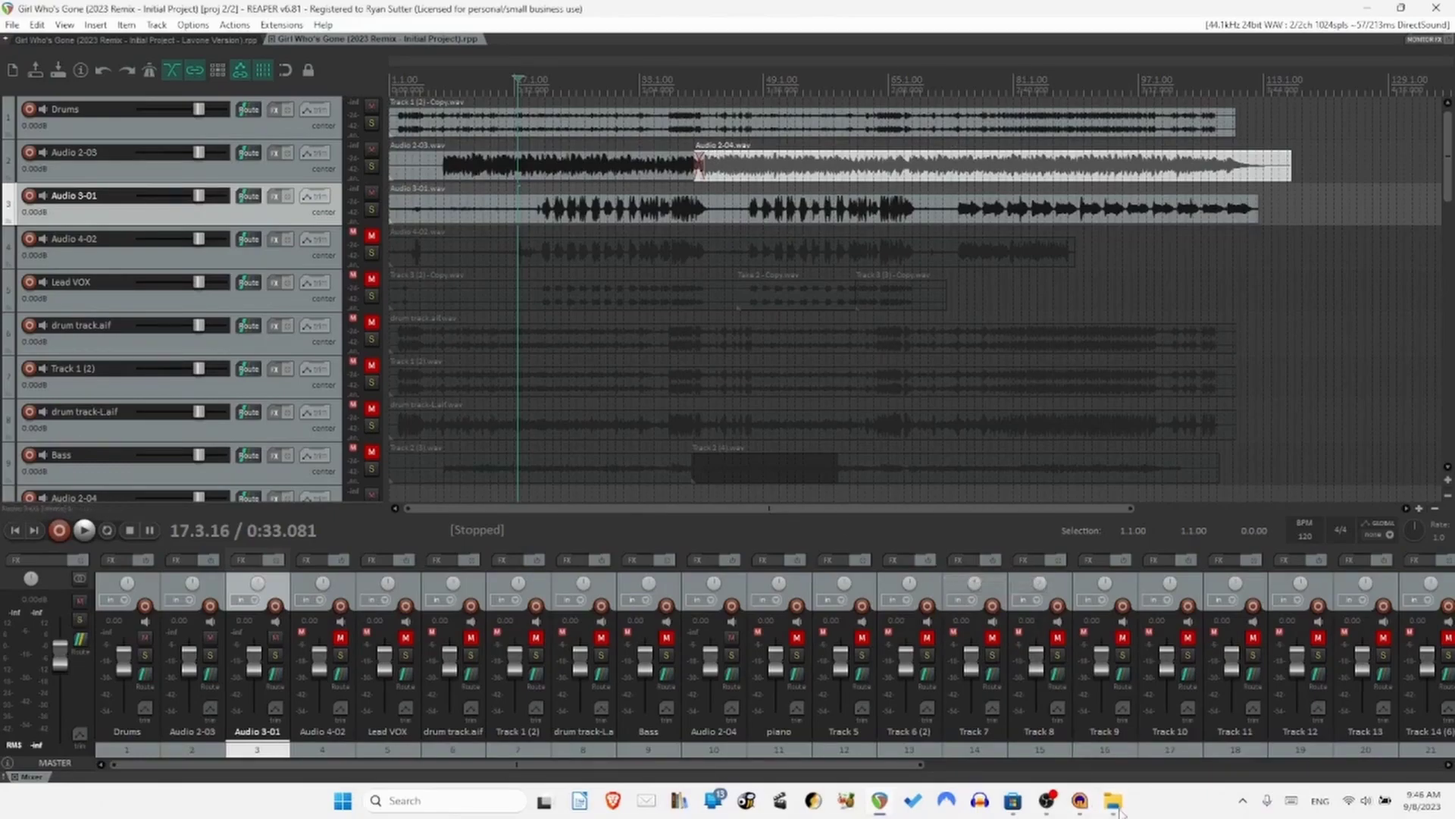
In File Explorer, open The Message Will Be Kept (2023 Version) > Original Mix and select 1-03 - Girl Who's Gone.m4a.
{"action": "mouse_move", "coordinate": [1114, 803]}
{"action": "left_click", "coordinate": [1127, 749]}
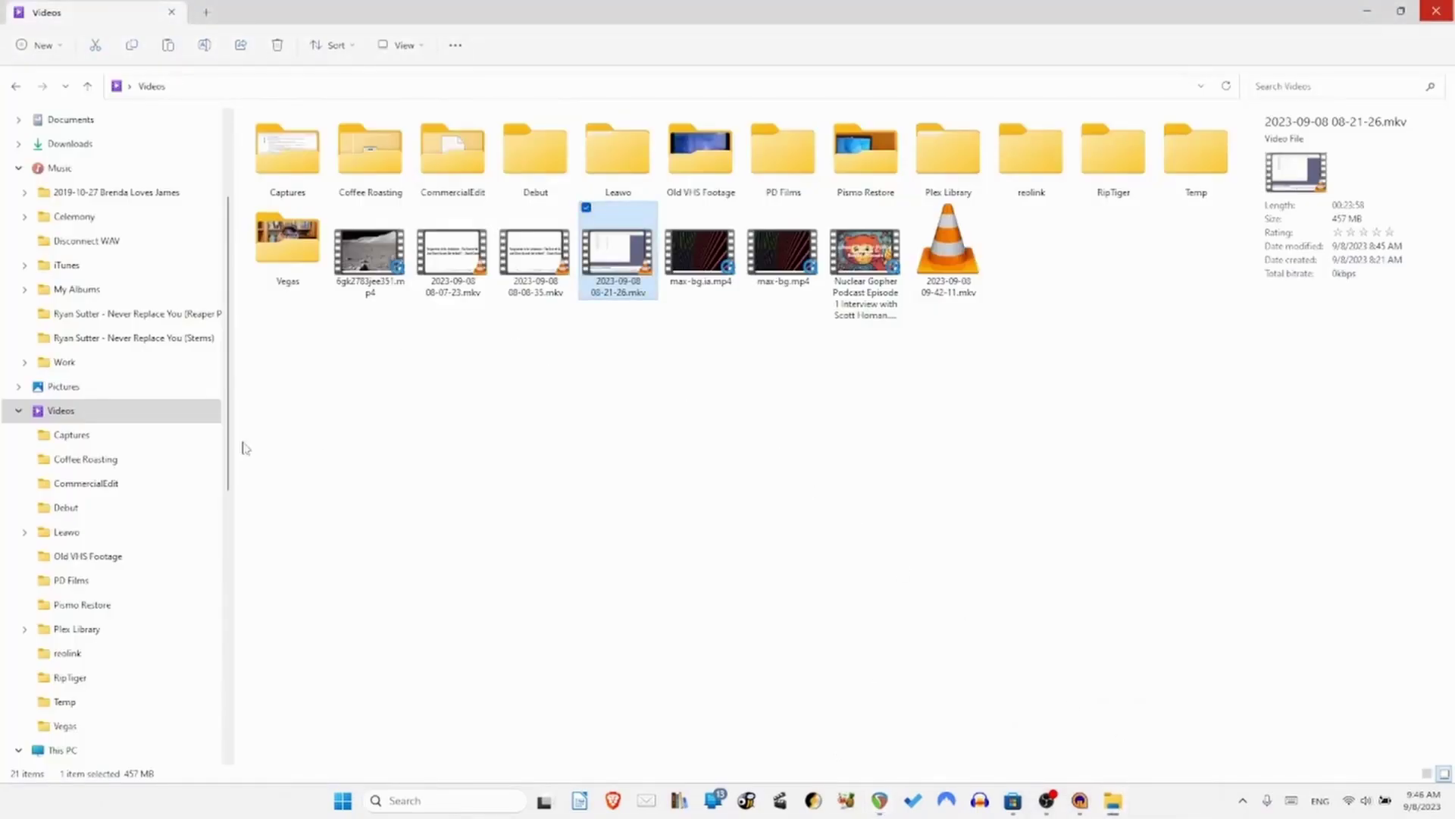
{"action": "scroll", "coordinate": [227, 182], "scroll_direction": "up", "scroll_amount": 3}
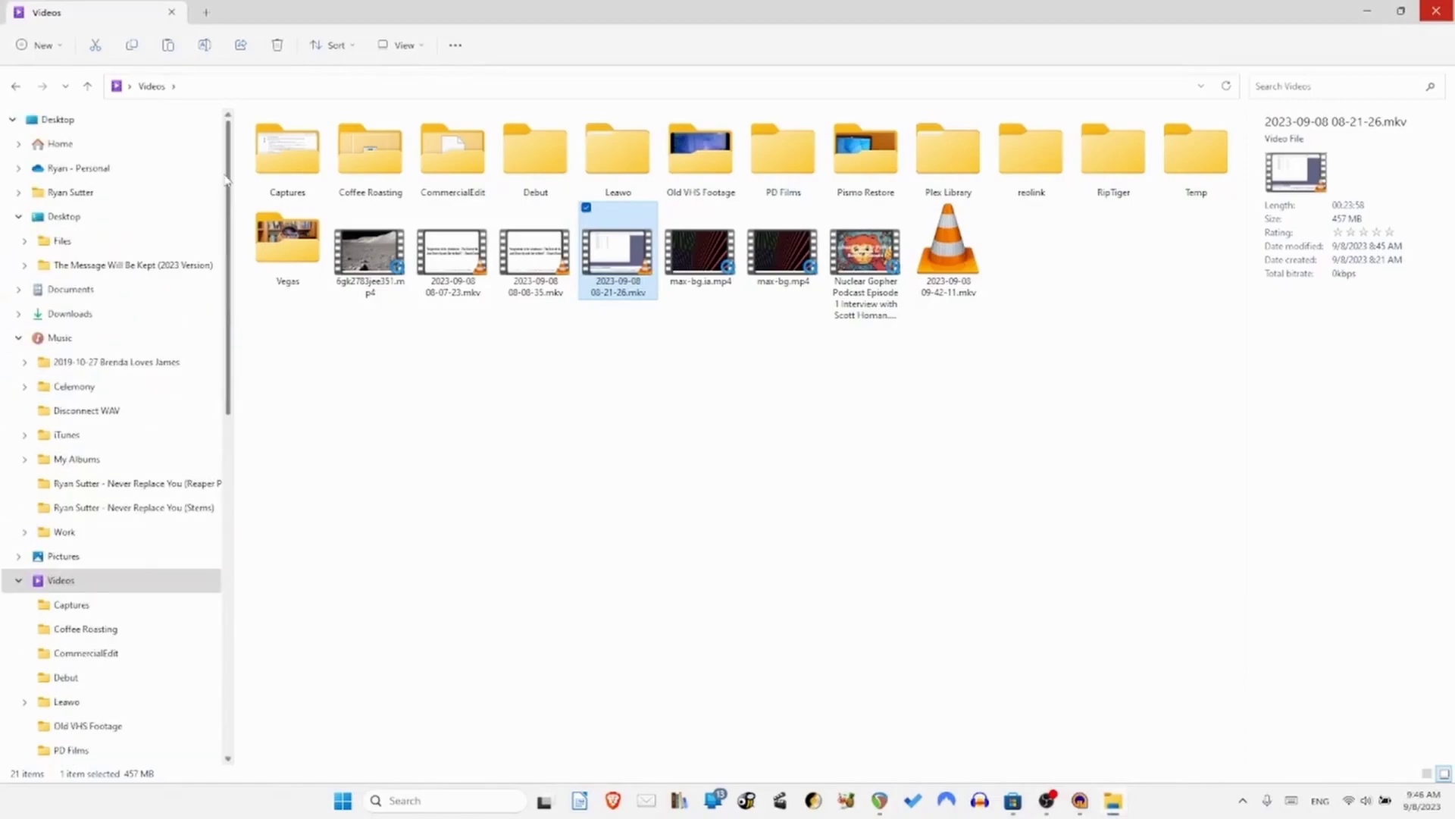
{"action": "left_click", "coordinate": [169, 265]}
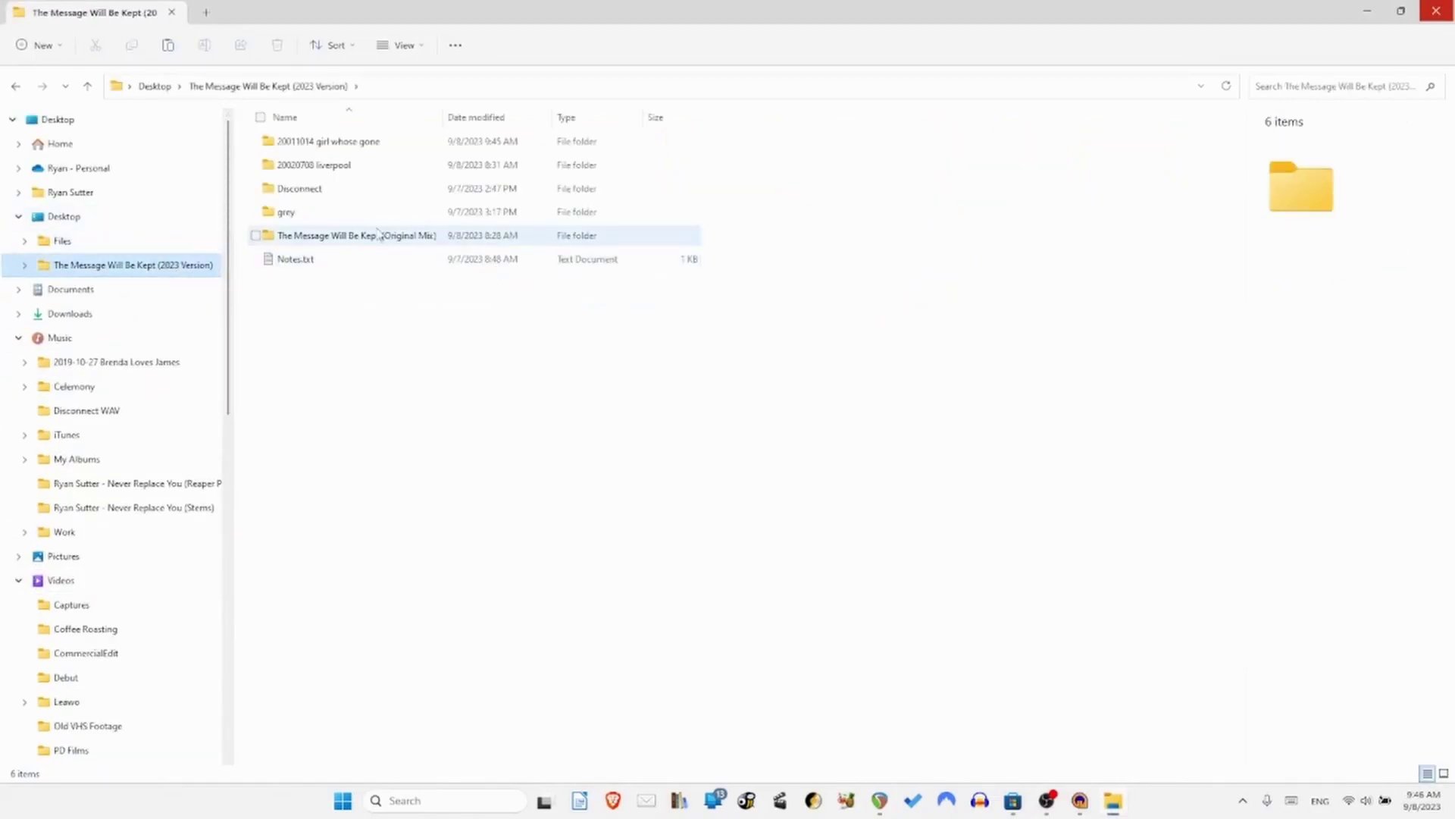
{"action": "double_click", "coordinate": [399, 234]}
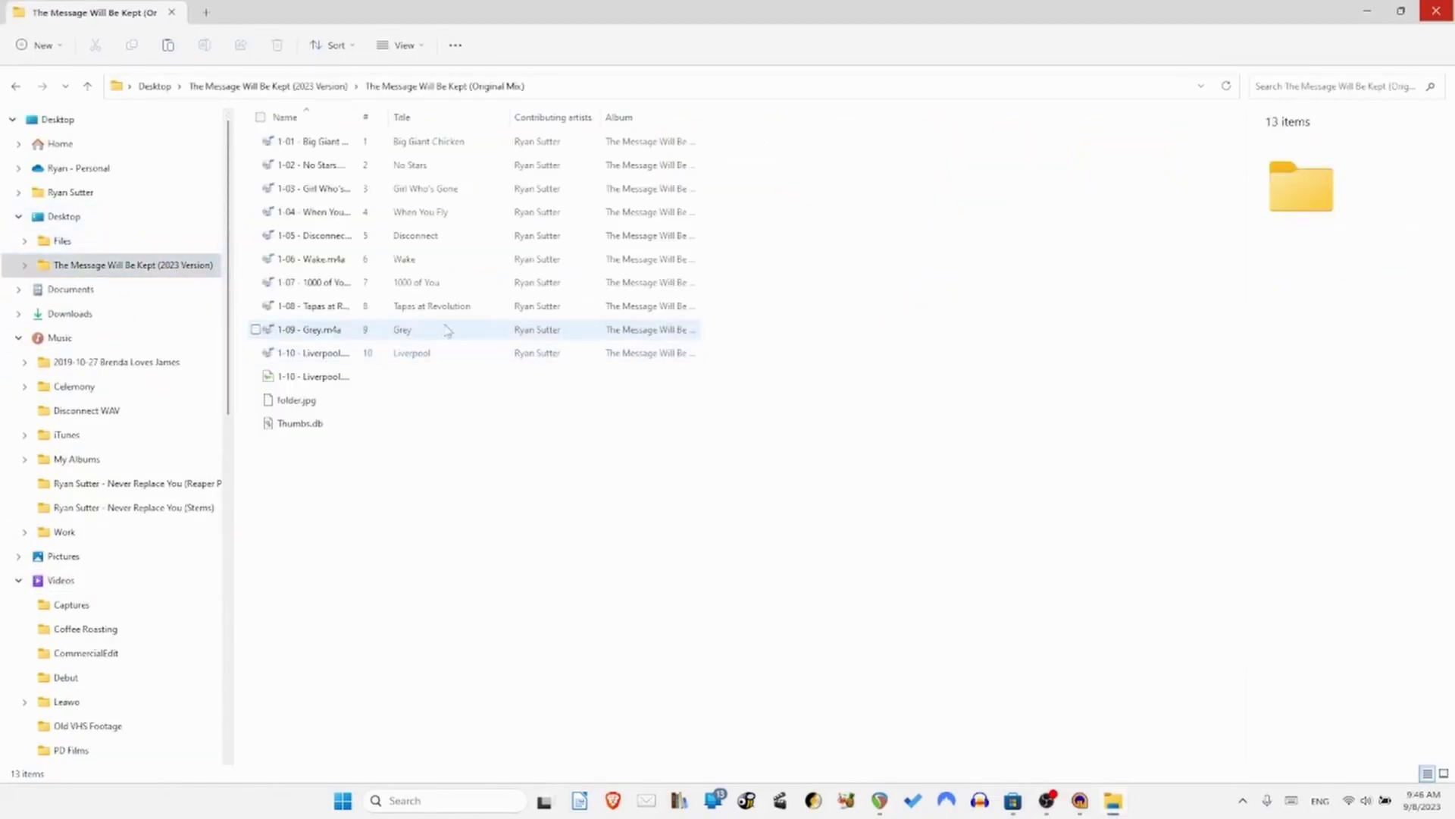
{"action": "left_click", "coordinate": [313, 191]}
{"action": "right_click", "coordinate": [314, 196]}
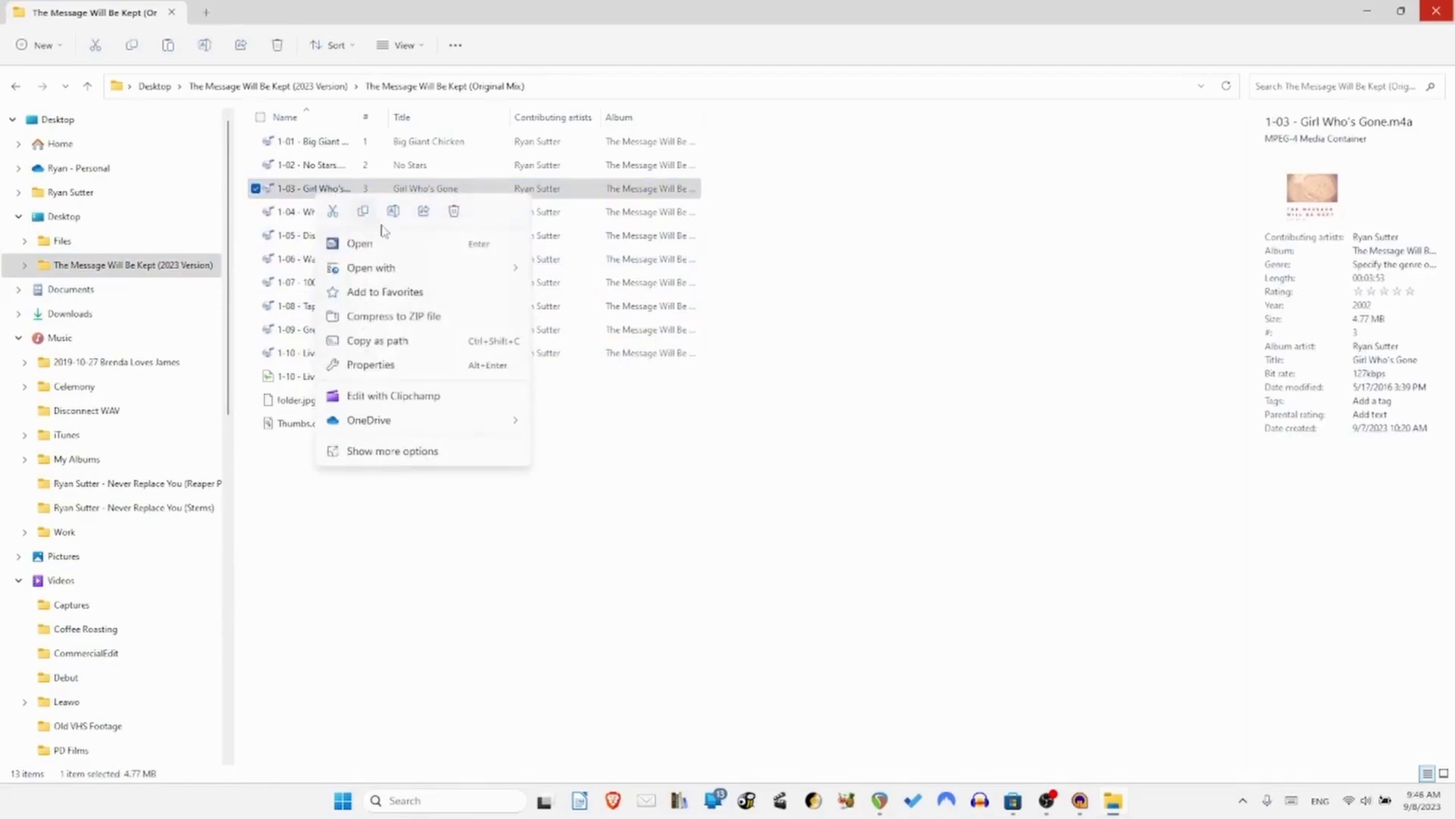
{"action": "mouse_move", "coordinate": [468, 276]}
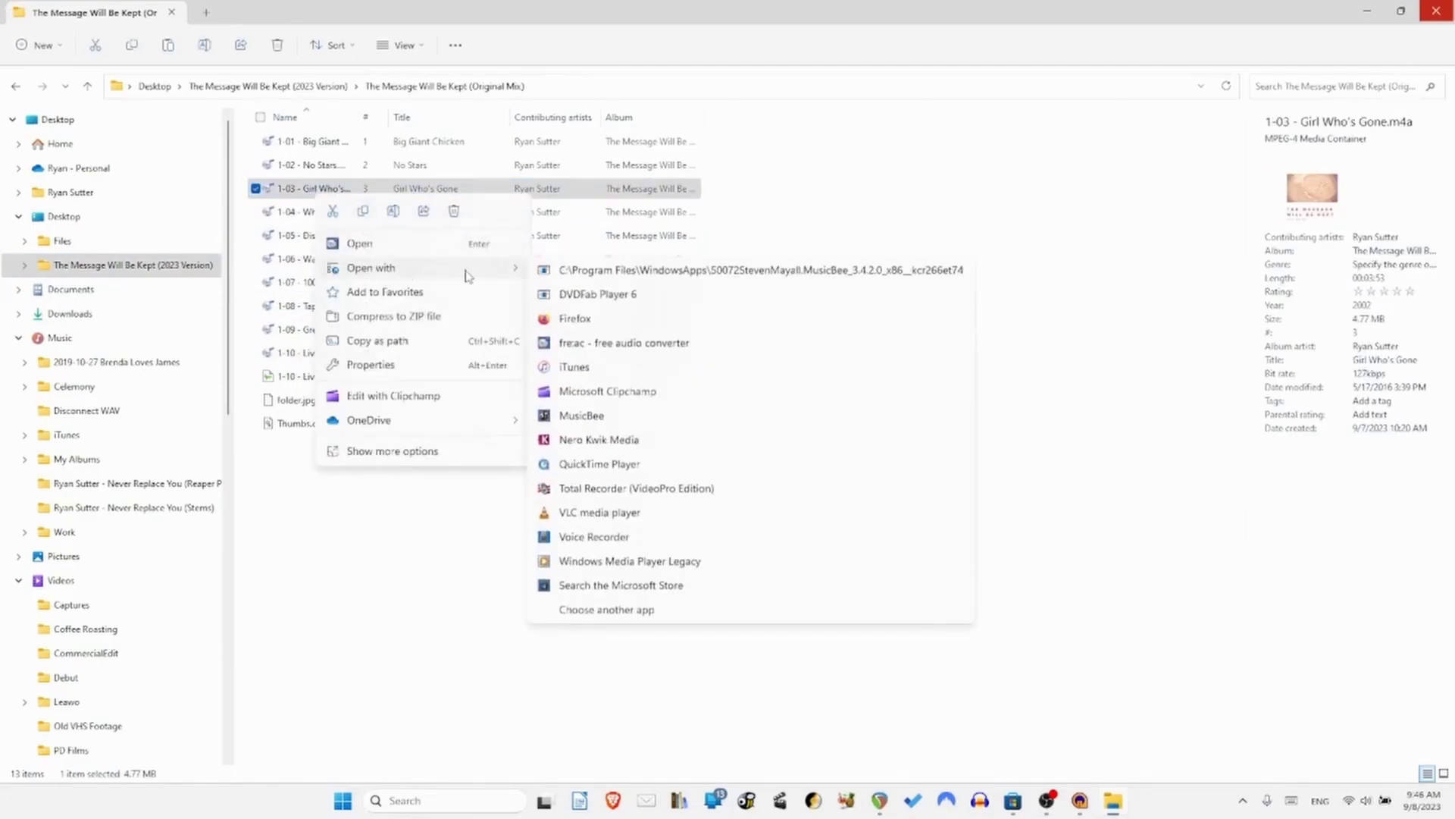
{"action": "double_click", "coordinate": [466, 17]}
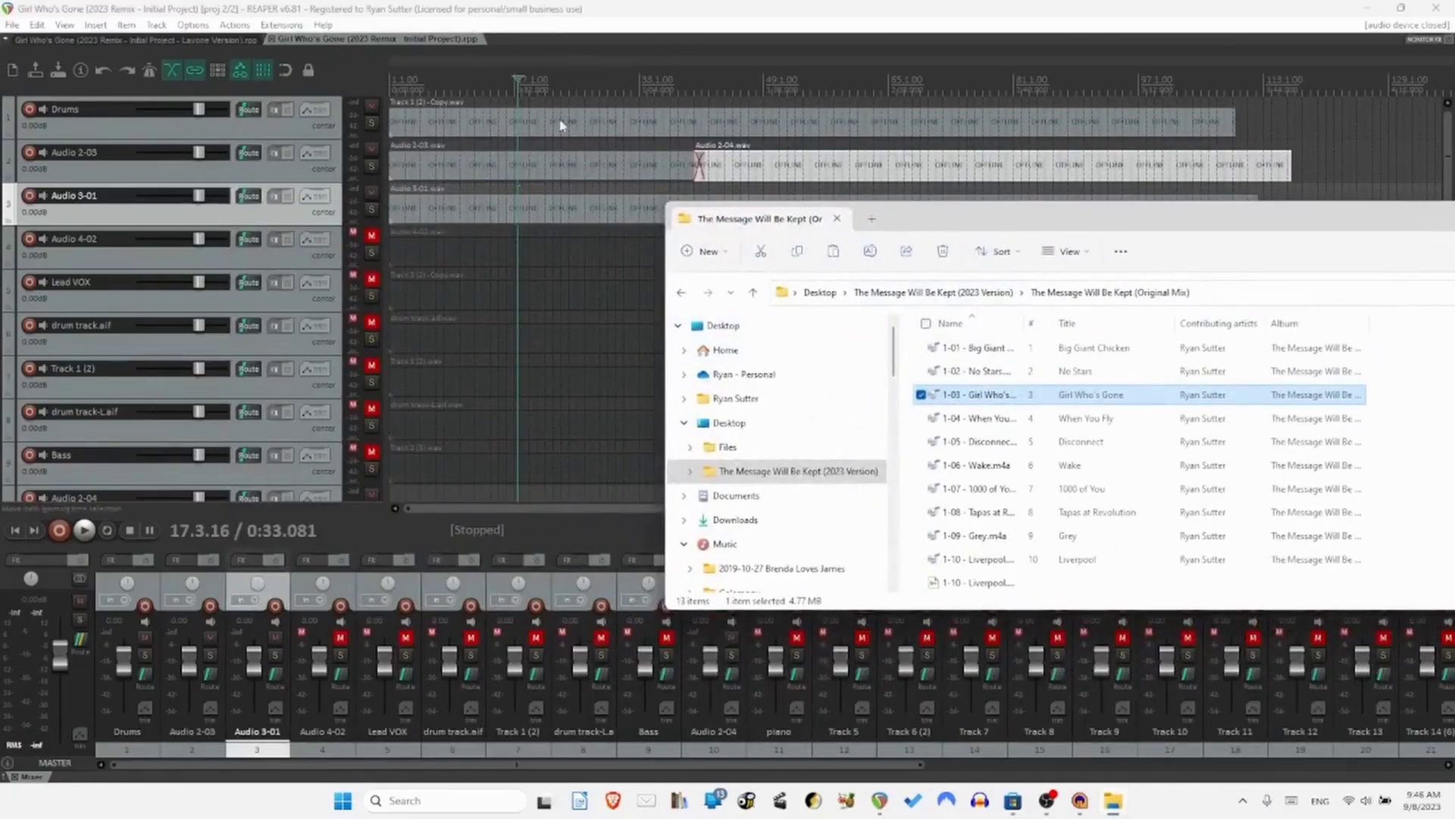
Drag 1-03 - Girl Who's Gone.m4a from Explorer onto a new track 35 below the stems.
{"action": "left_click", "coordinate": [448, 40]}
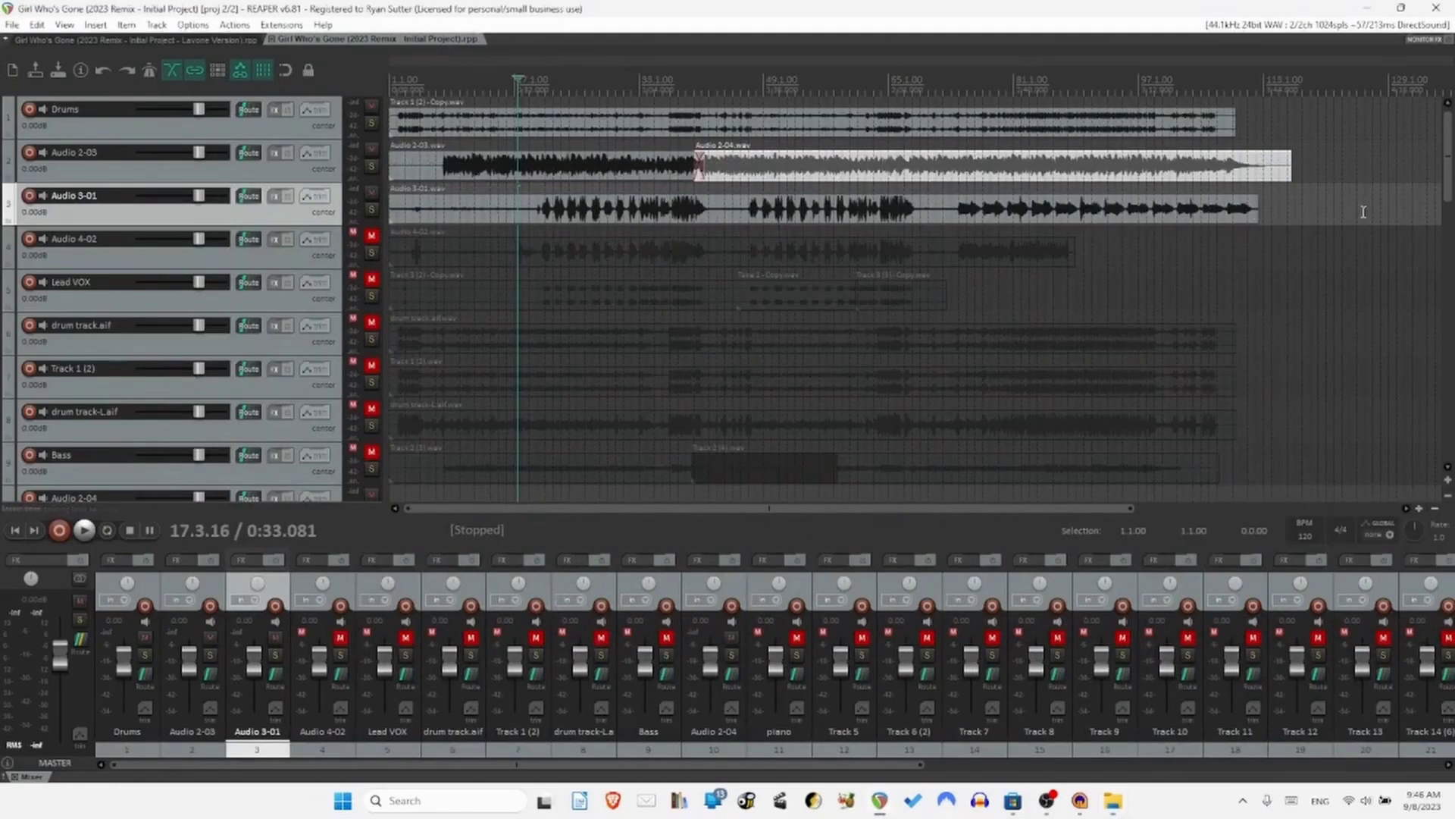
{"action": "scroll", "coordinate": [1451, 216], "scroll_direction": "down", "scroll_amount": 1}
{"action": "left_click_drag", "start_coordinate": [1451, 216], "coordinate": [1451, 458]}
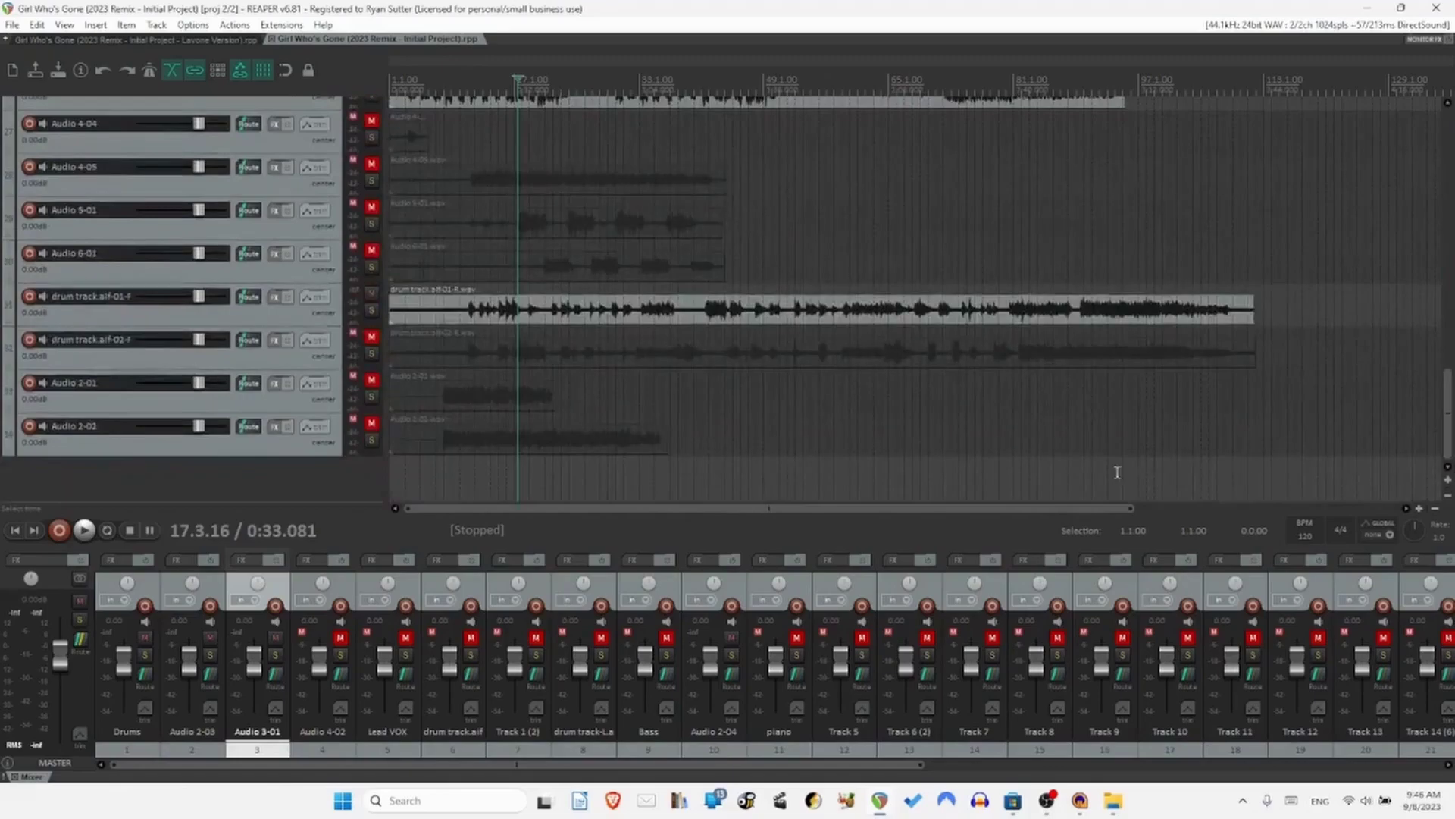
{"action": "key", "text": "alt+Tab"}
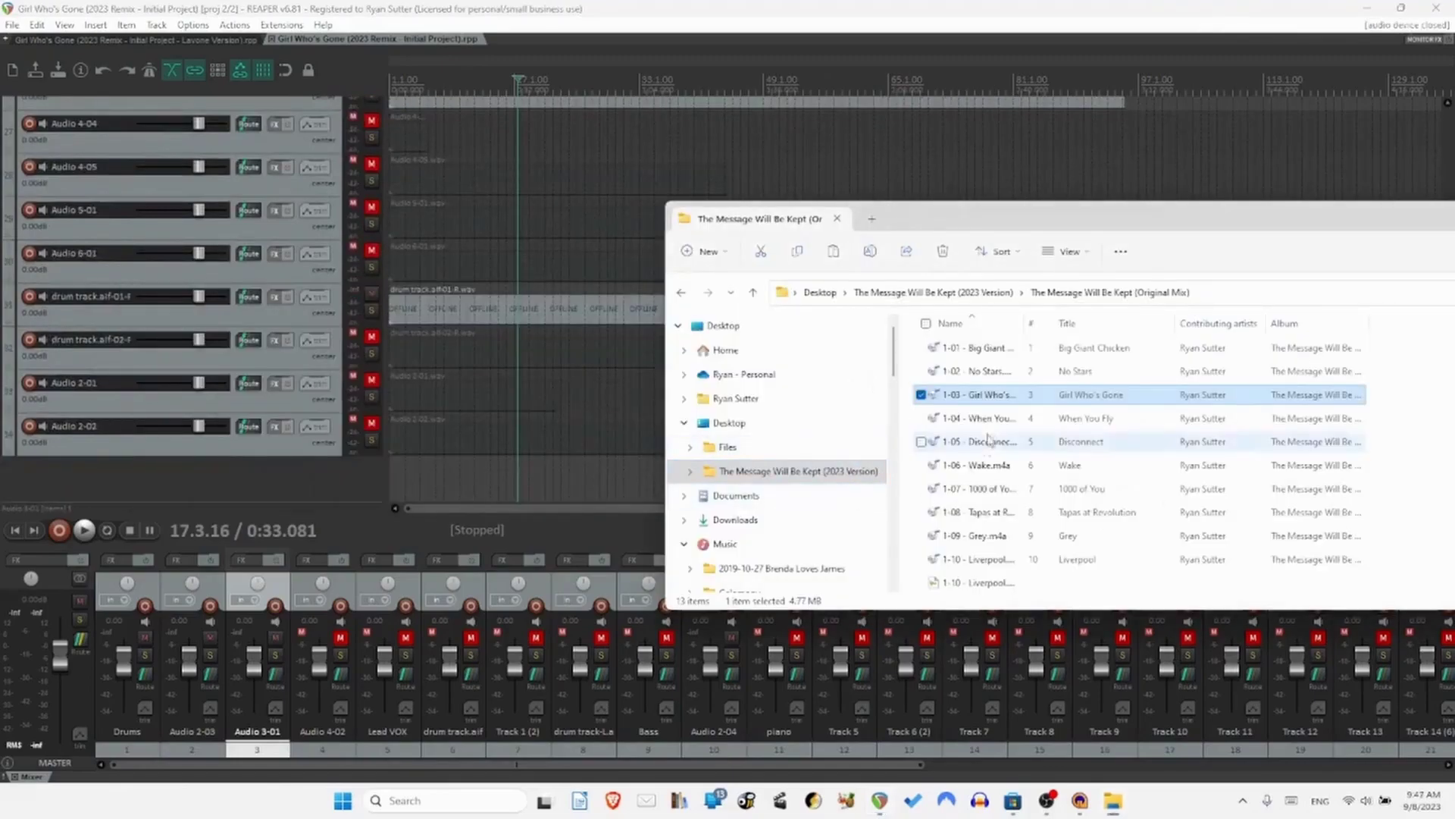
{"action": "left_click_drag", "start_coordinate": [959, 402], "coordinate": [391, 478]}
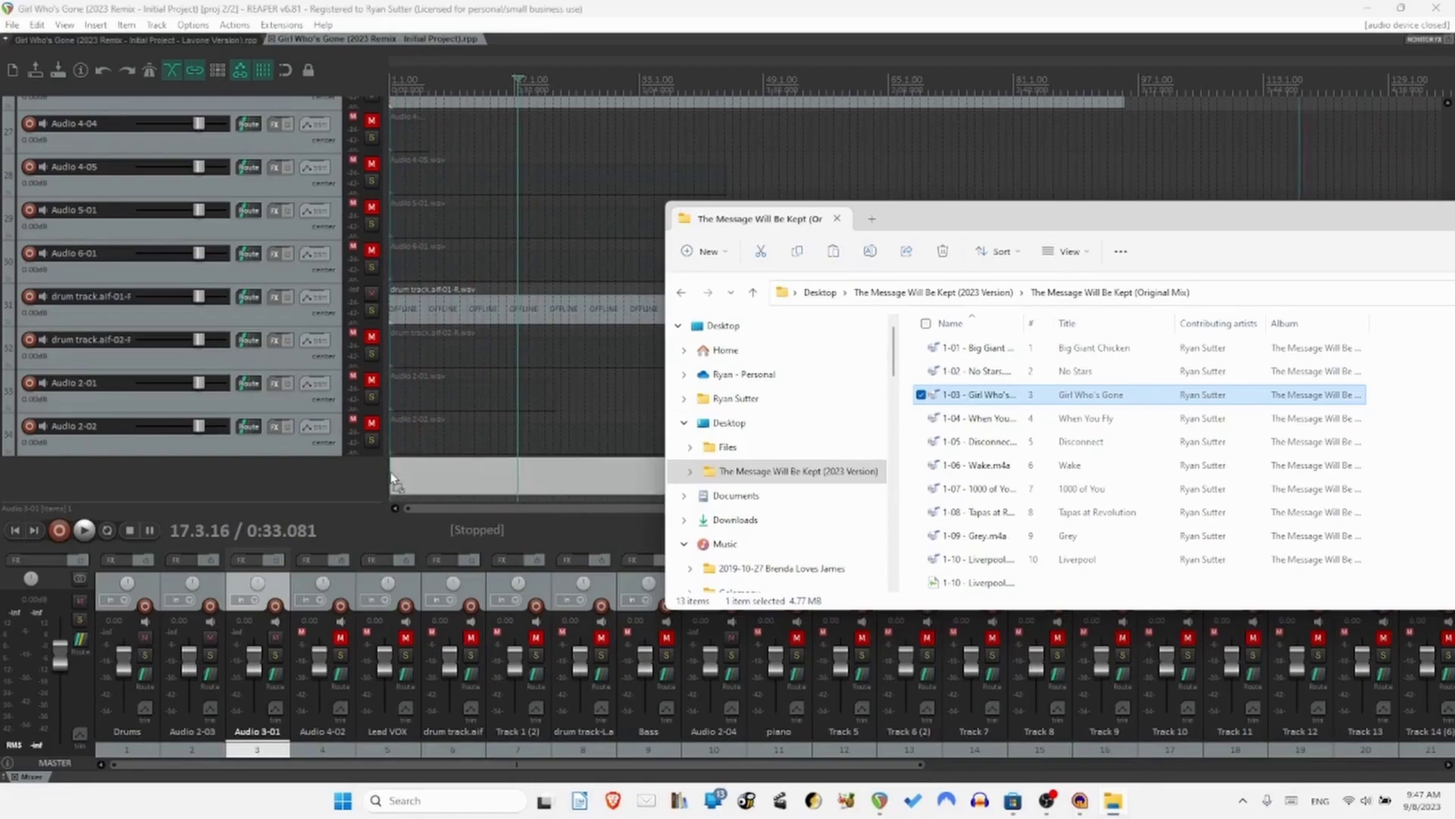
{"action": "left_click", "coordinate": [439, 39]}
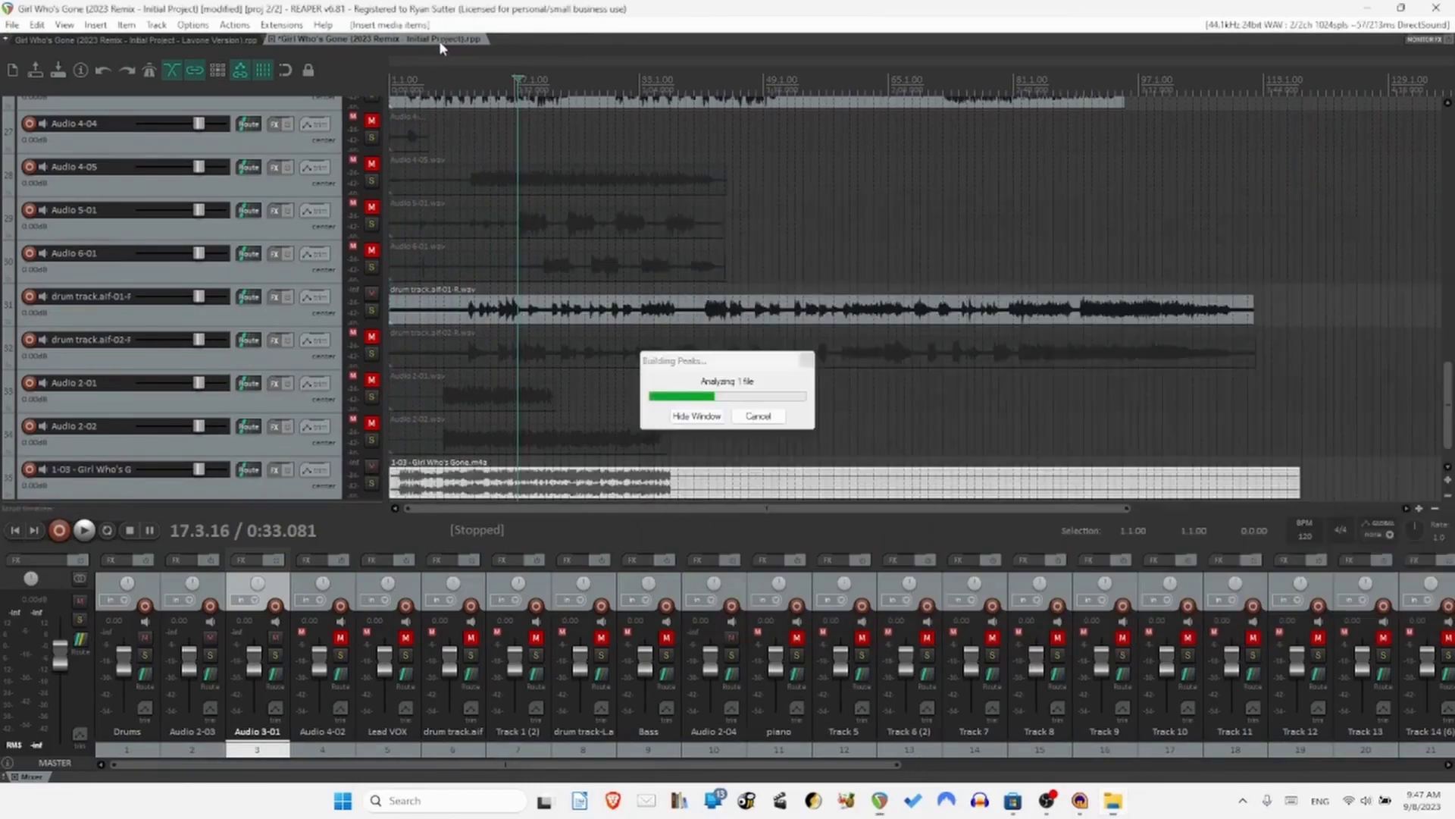
Select the new album mix item and Audio 2-02, scroll to the top, and select all tracks.
{"action": "left_click", "coordinate": [767, 493]}
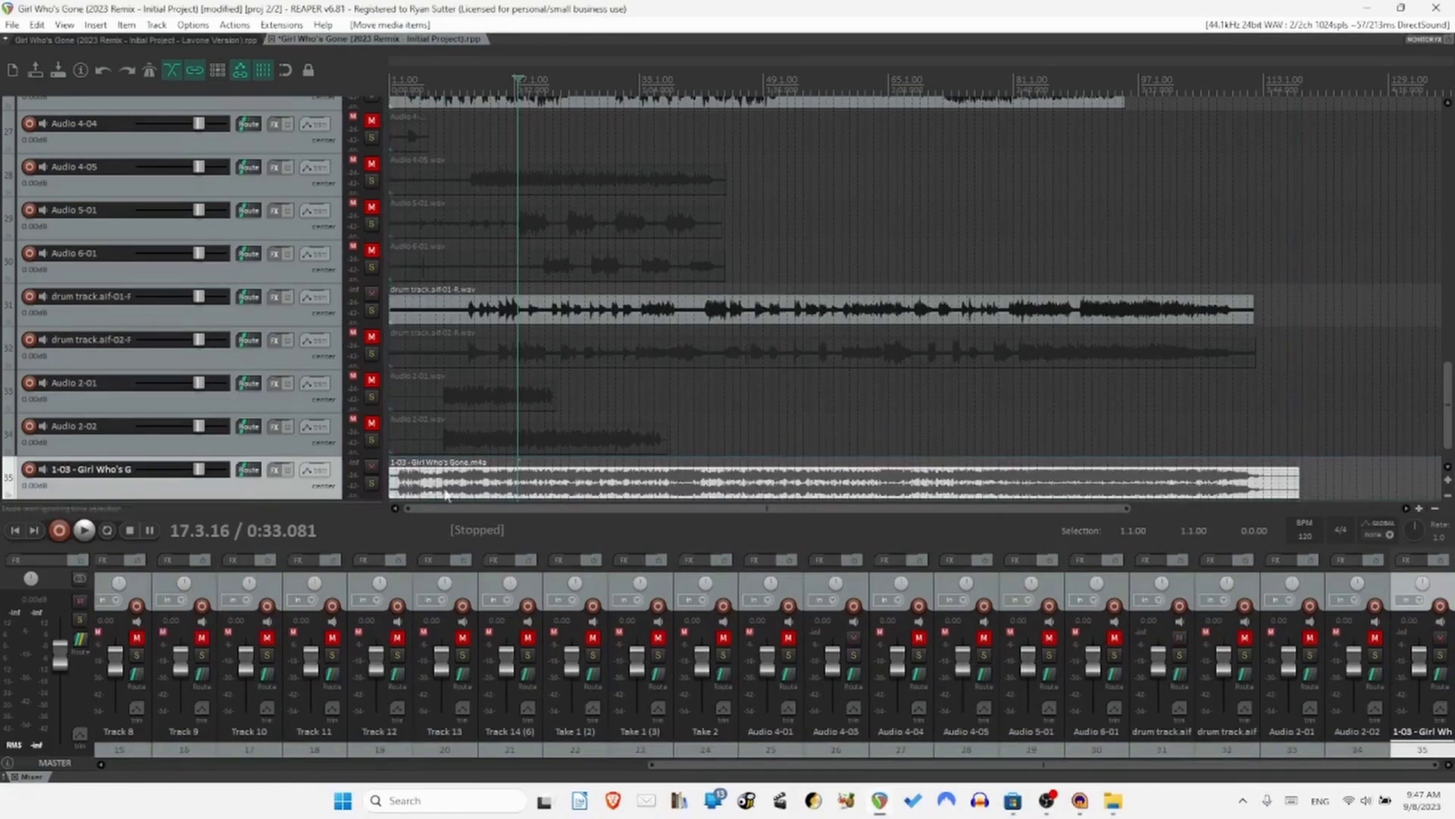
{"action": "left_click", "coordinate": [285, 449]}
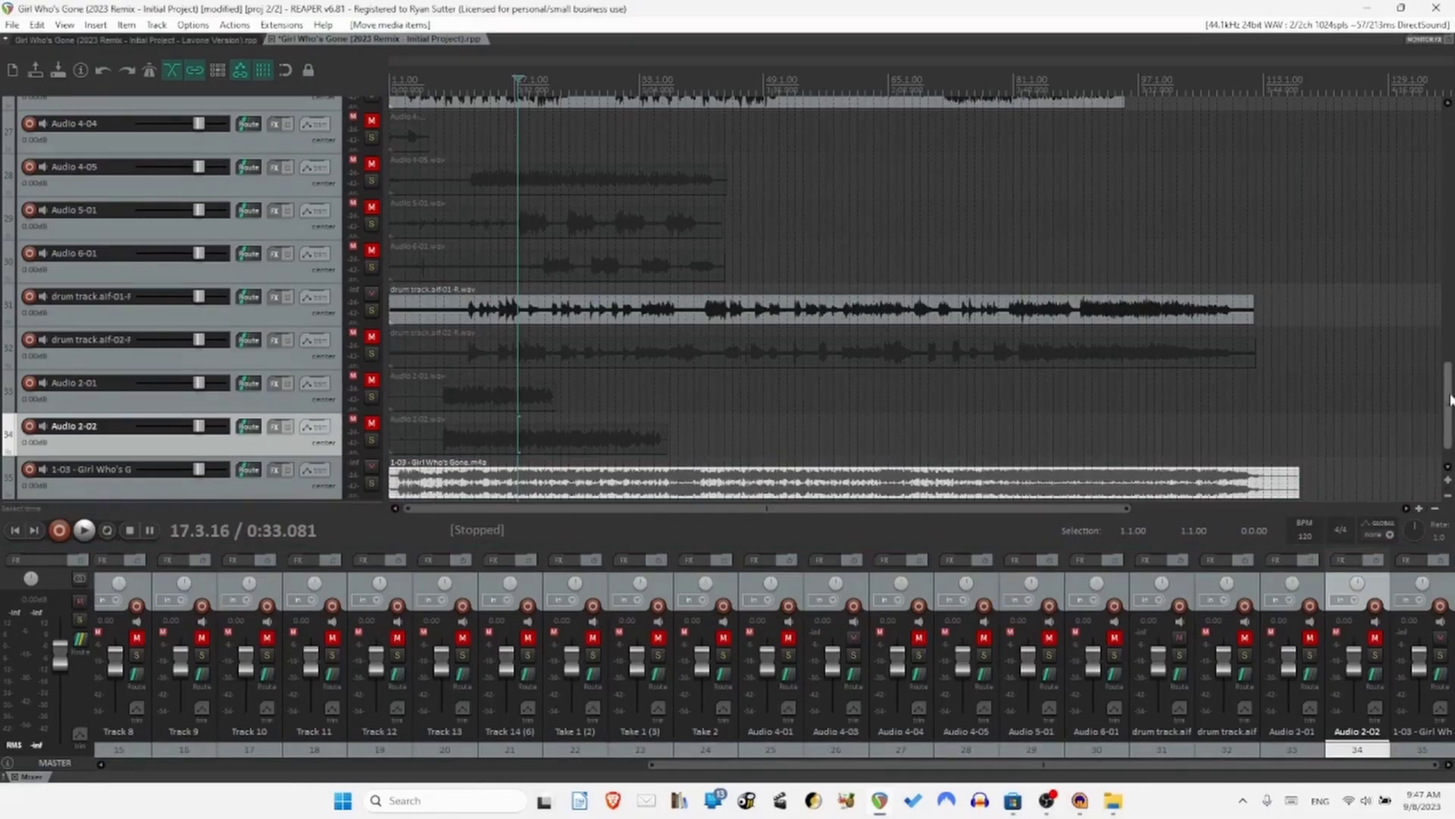
{"action": "left_click_drag", "start_coordinate": [1448, 406], "coordinate": [1449, 130]}
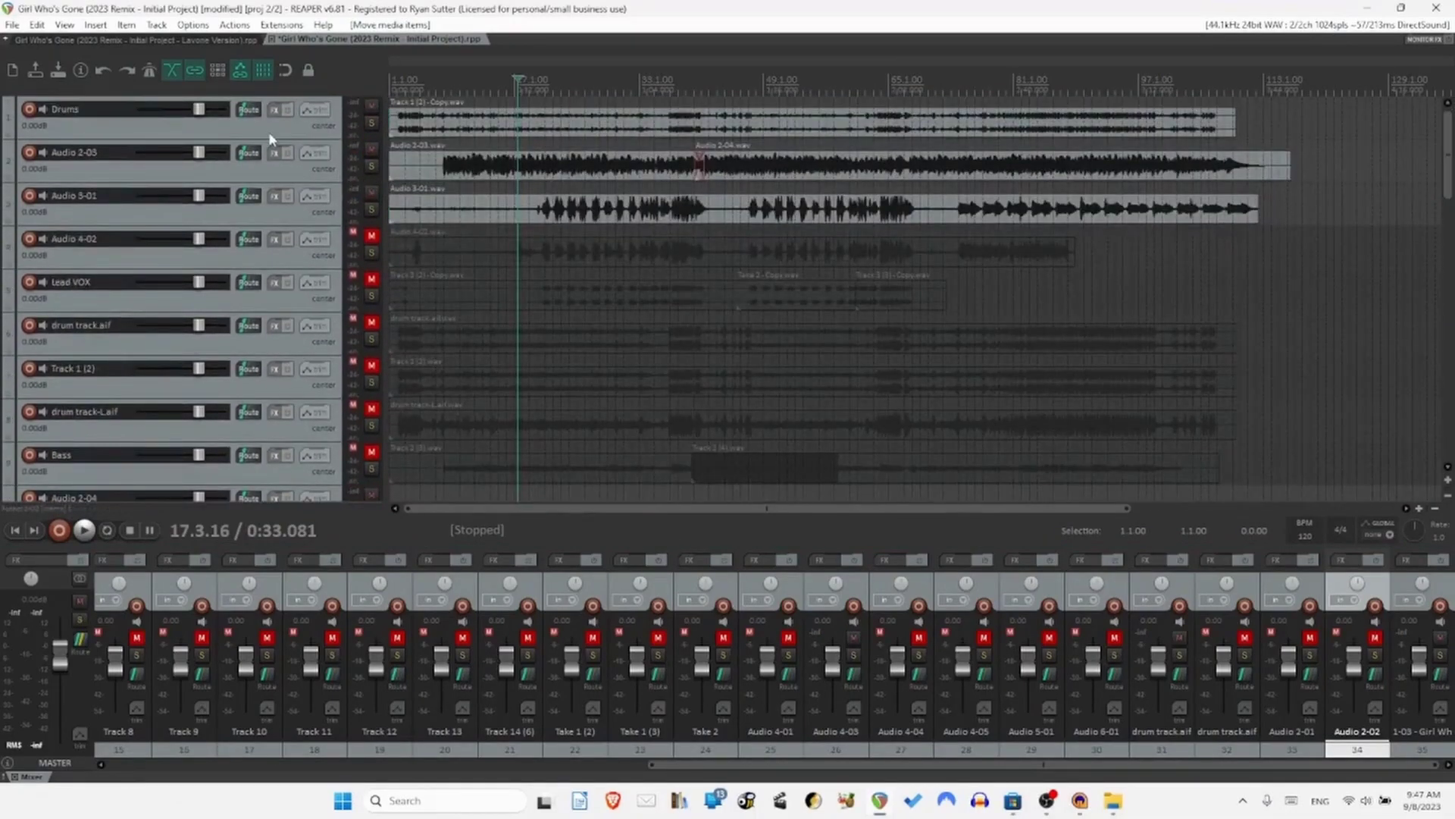
{"action": "key", "text": "ctrl+a"}
Mute all stem tracks except track 35 and briefly play the album mix from the start.
{"action": "left_click", "coordinate": [371, 106]}
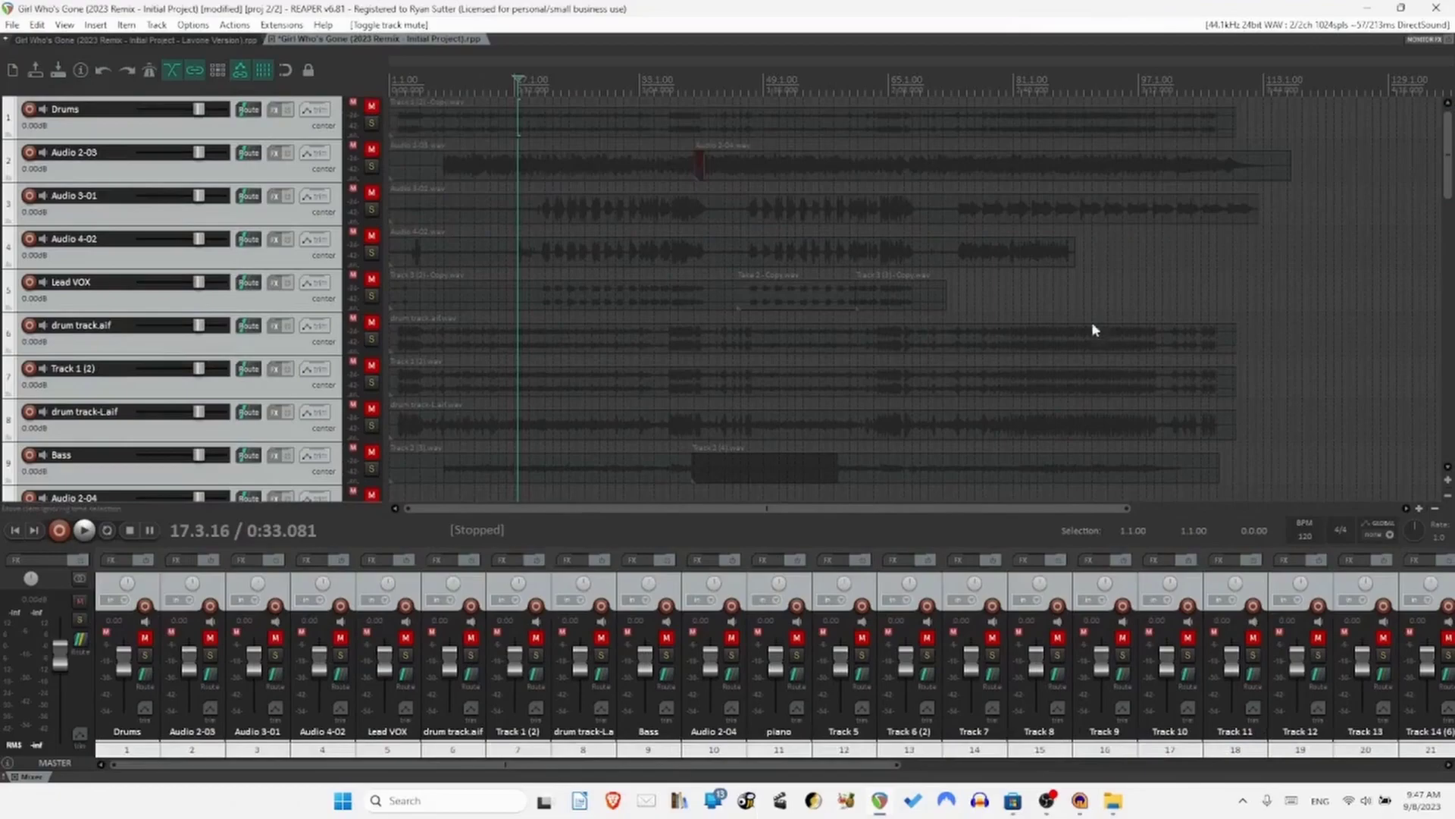
{"action": "left_click_drag", "start_coordinate": [1448, 164], "coordinate": [1449, 415]}
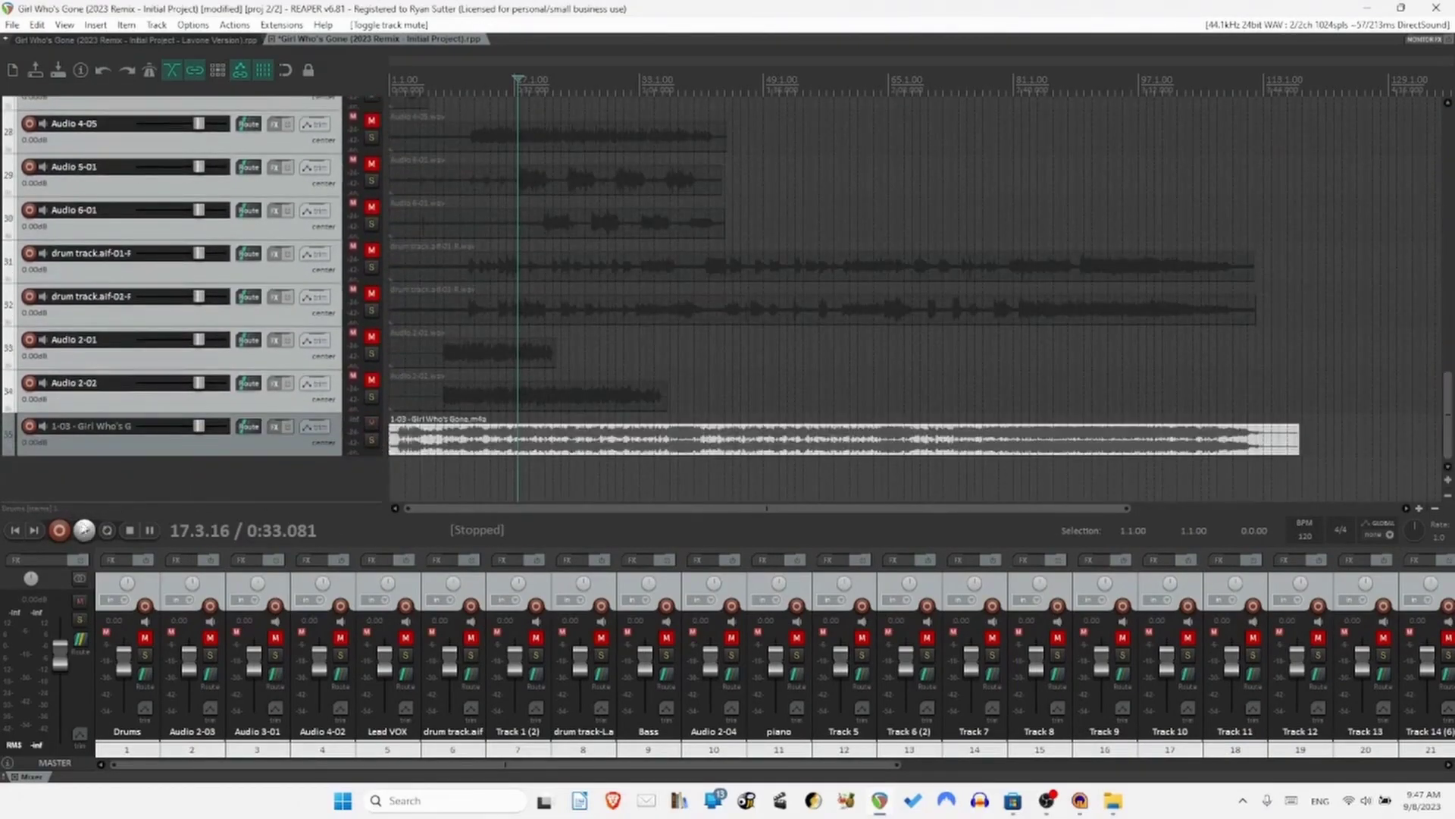
{"action": "left_click", "coordinate": [15, 530]}
{"action": "left_click", "coordinate": [85, 530]}
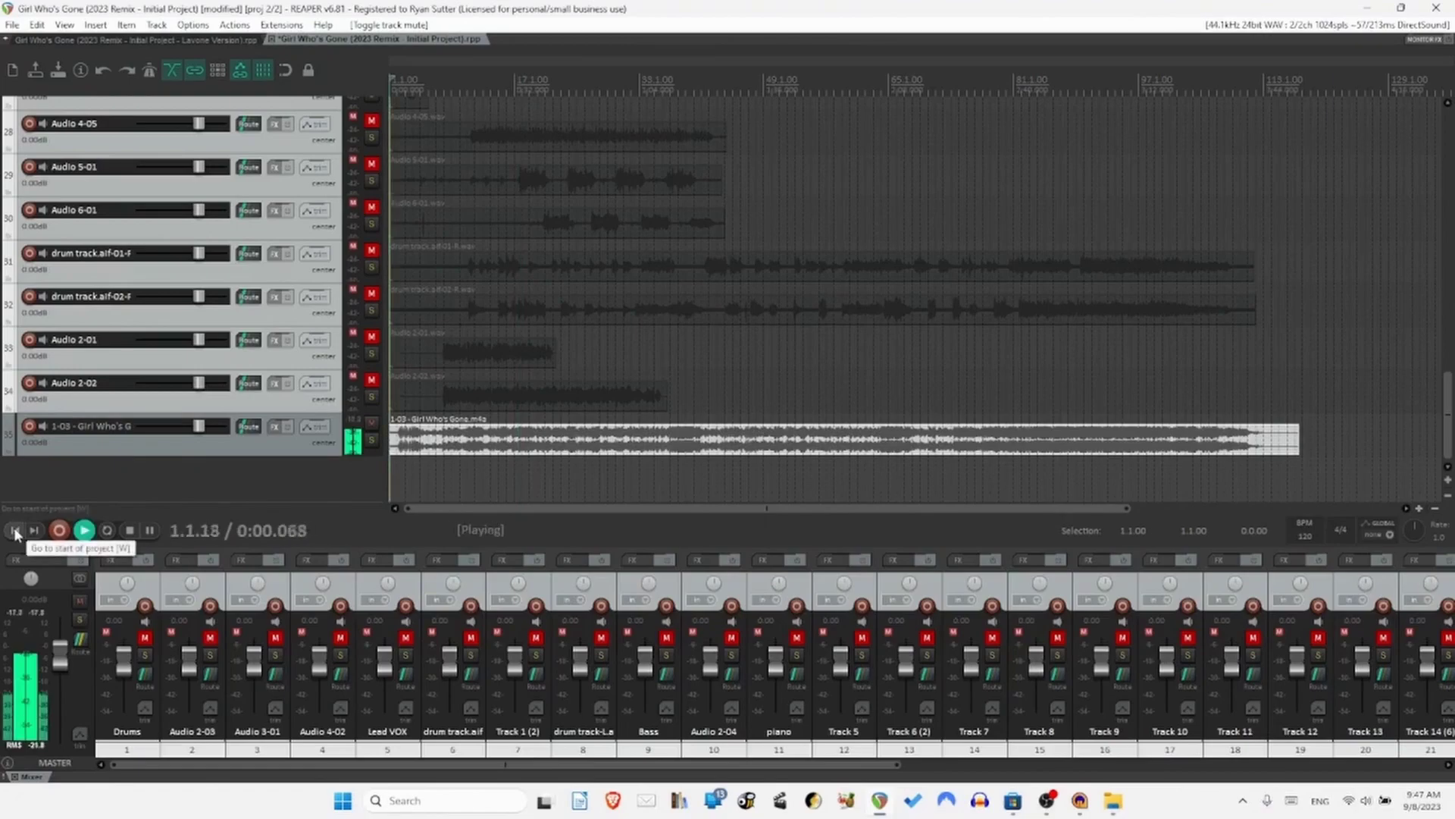
{"action": "left_click", "coordinate": [134, 531]}
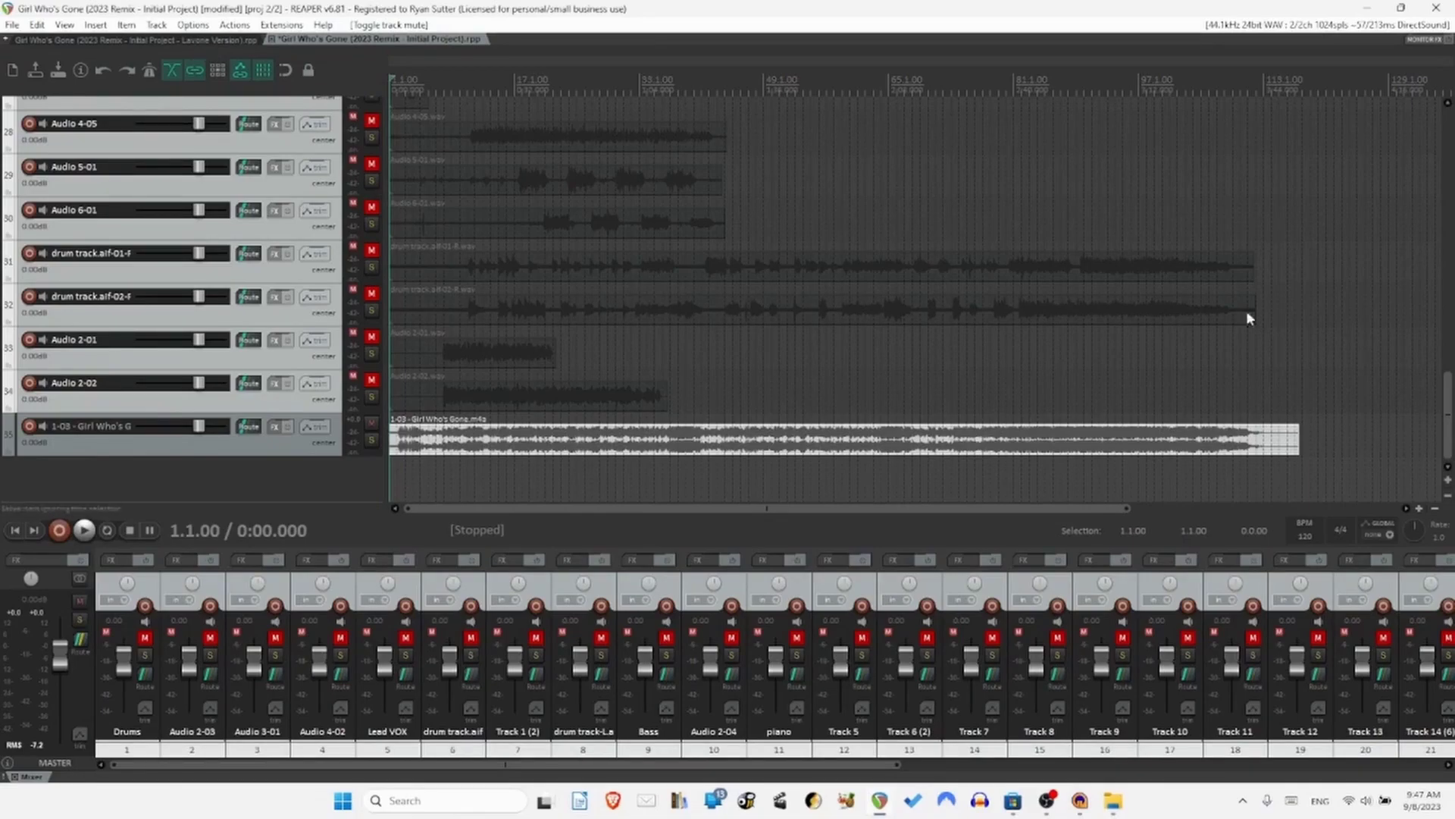
Save the project with Ctrl+S and bring File Explorer back to the front.
{"action": "mouse_move", "coordinate": [1450, 405]}
{"action": "left_mouse_down"}
{"action": "mouse_move", "coordinate": [1449, 128]}
{"action": "mouse_move", "coordinate": [1449, 405]}
{"action": "left_mouse_up"}
{"action": "key", "text": "ctrl+s"}
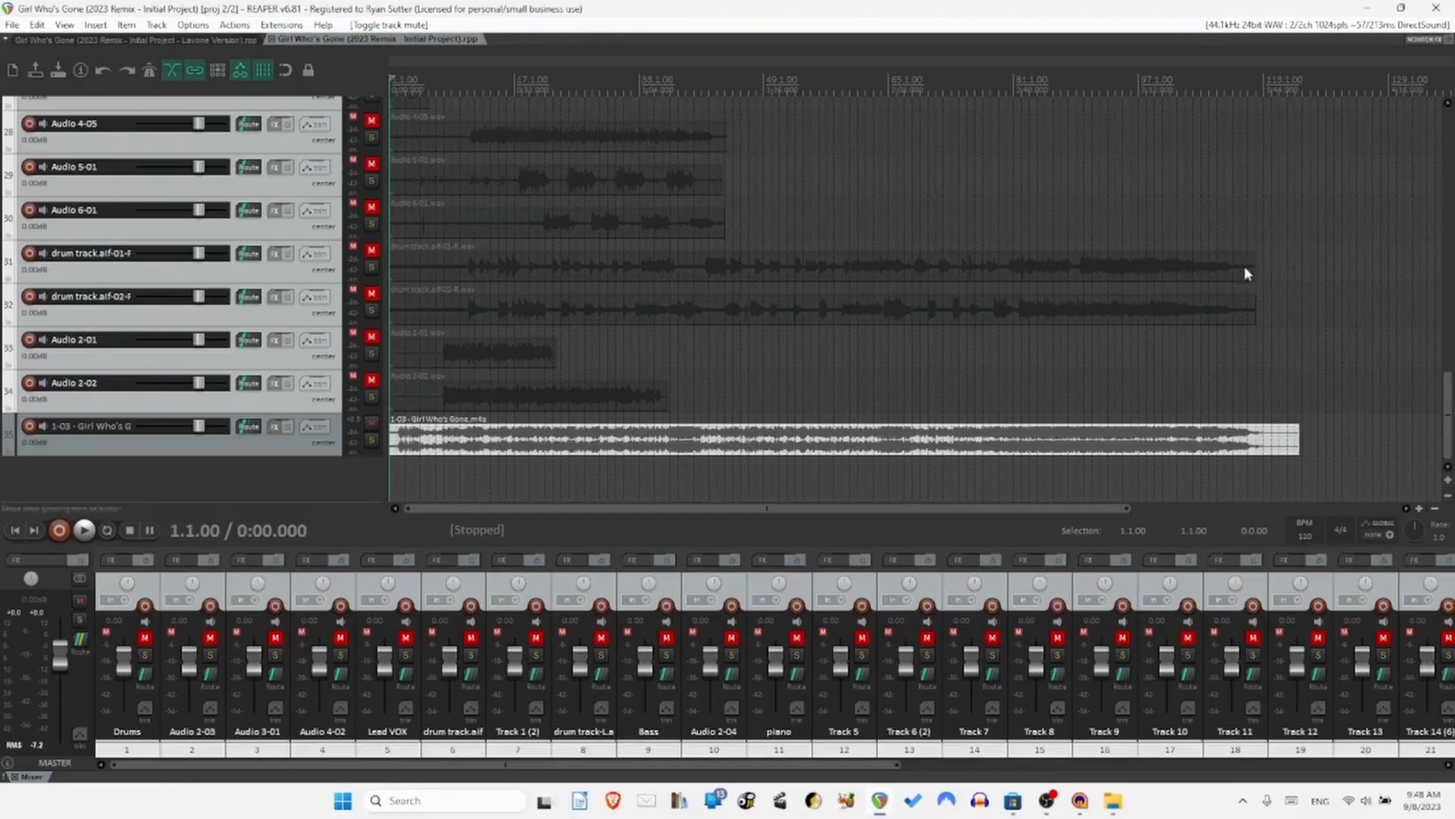
{"action": "left_click_drag", "start_coordinate": [1450, 415], "coordinate": [1449, 148]}
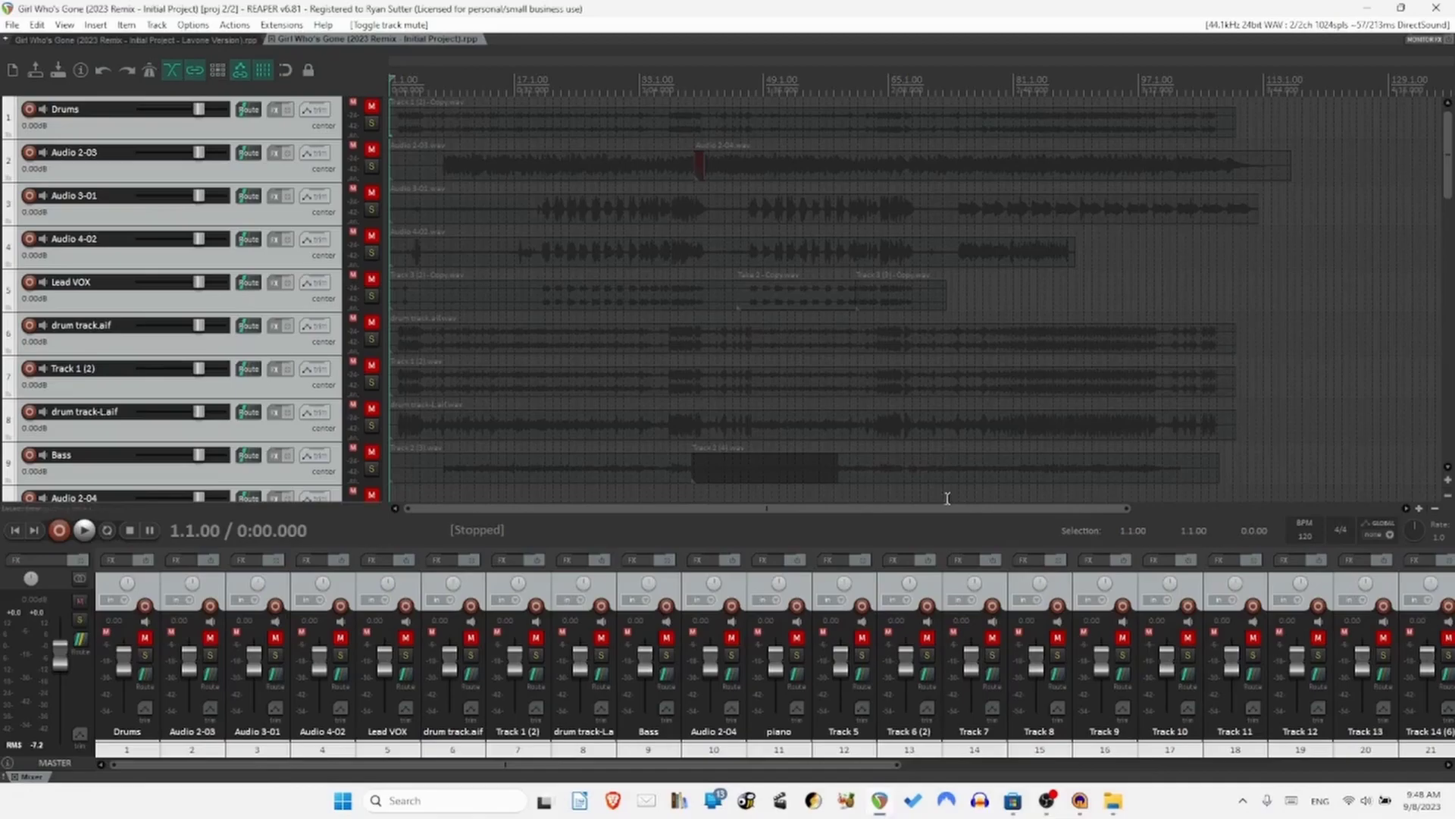
{"action": "left_click", "coordinate": [1114, 803]}
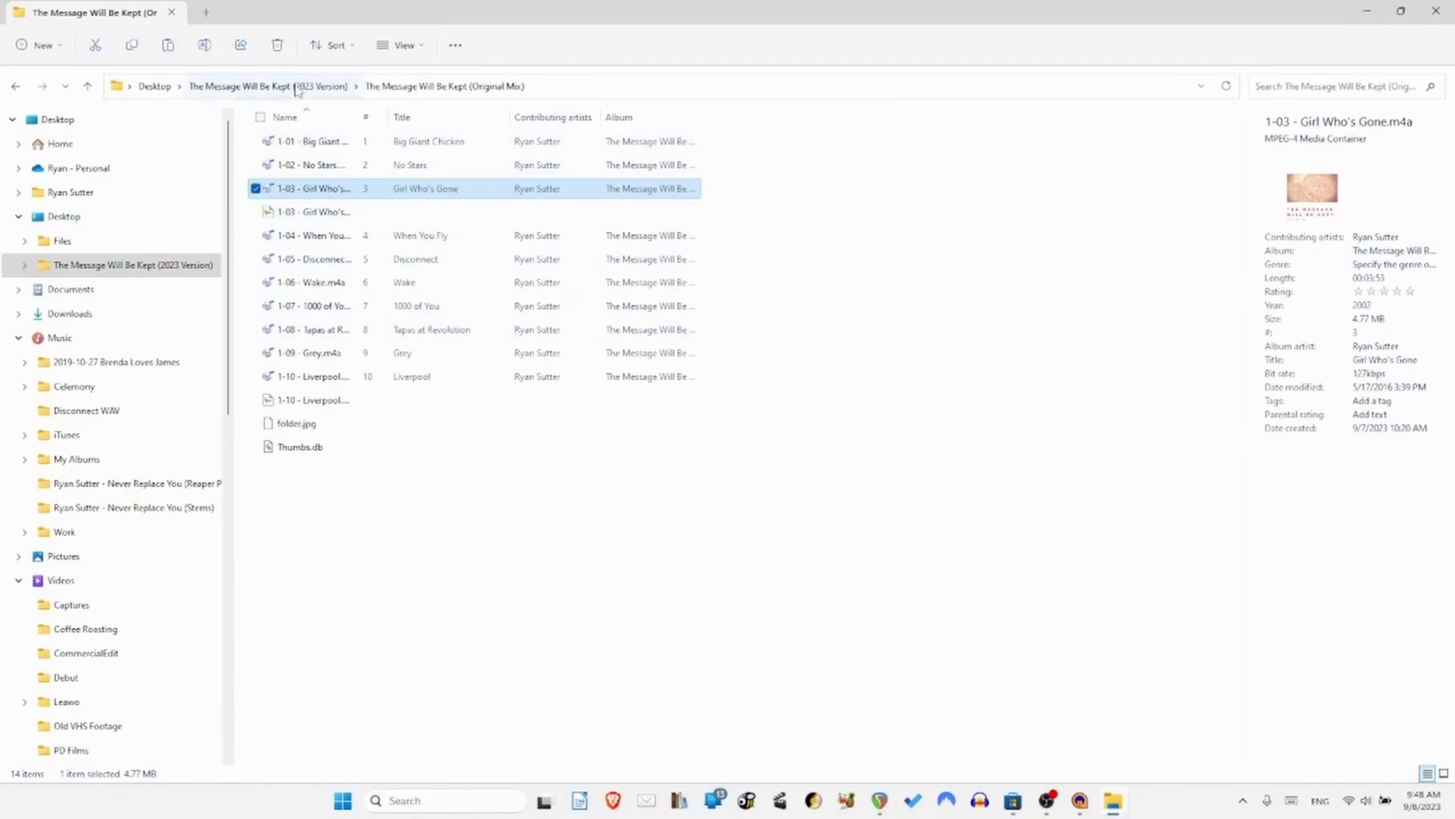
{"action": "scroll", "coordinate": [213, 455], "scroll_direction": "down", "scroll_amount": 8}
Browse Google Drive (G:) through My Drive > 2023 > Nuclear Gopher > Artists > artist > Albums.
{"action": "left_click", "coordinate": [126, 438]}
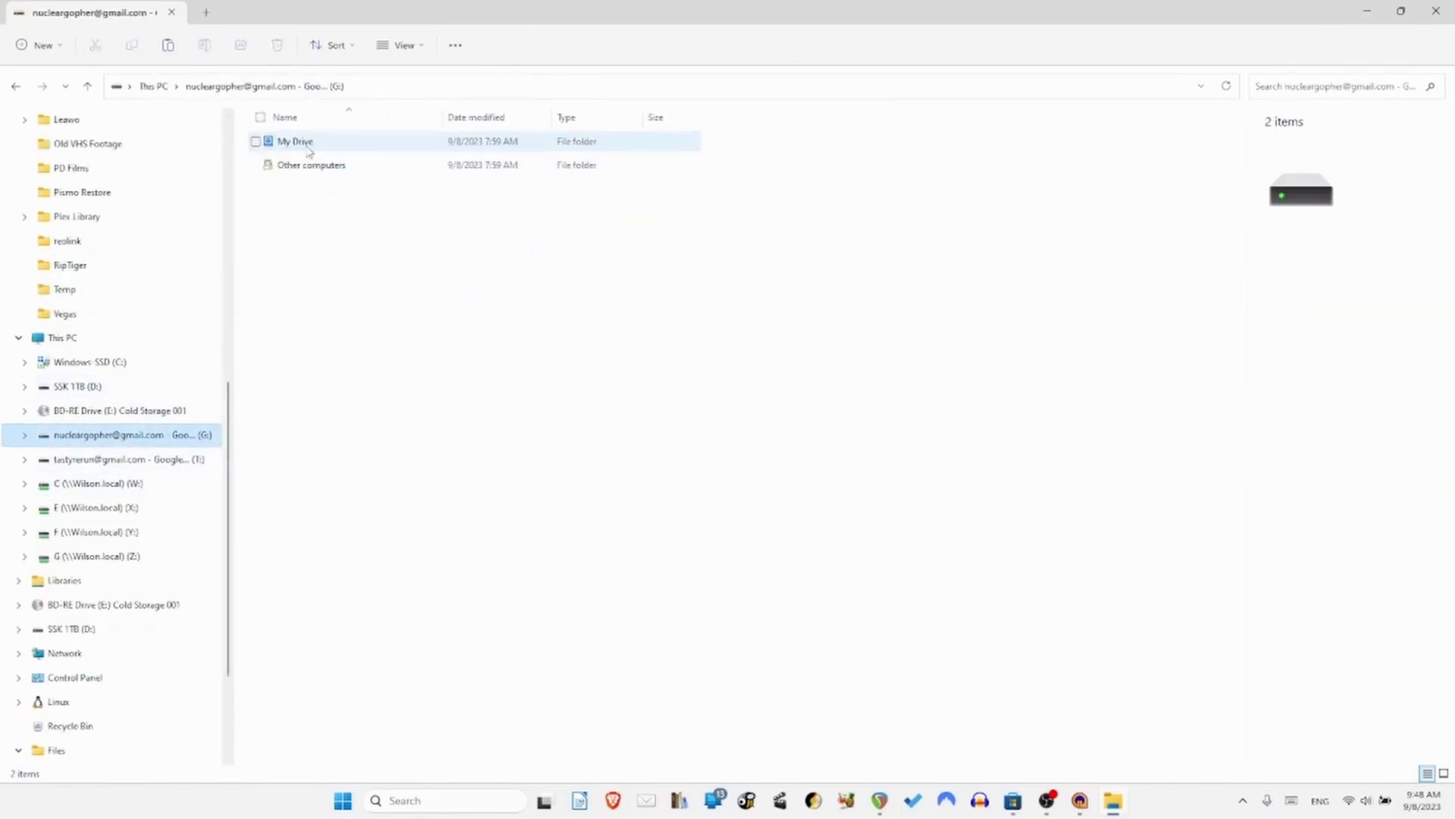
{"action": "double_click", "coordinate": [302, 144]}
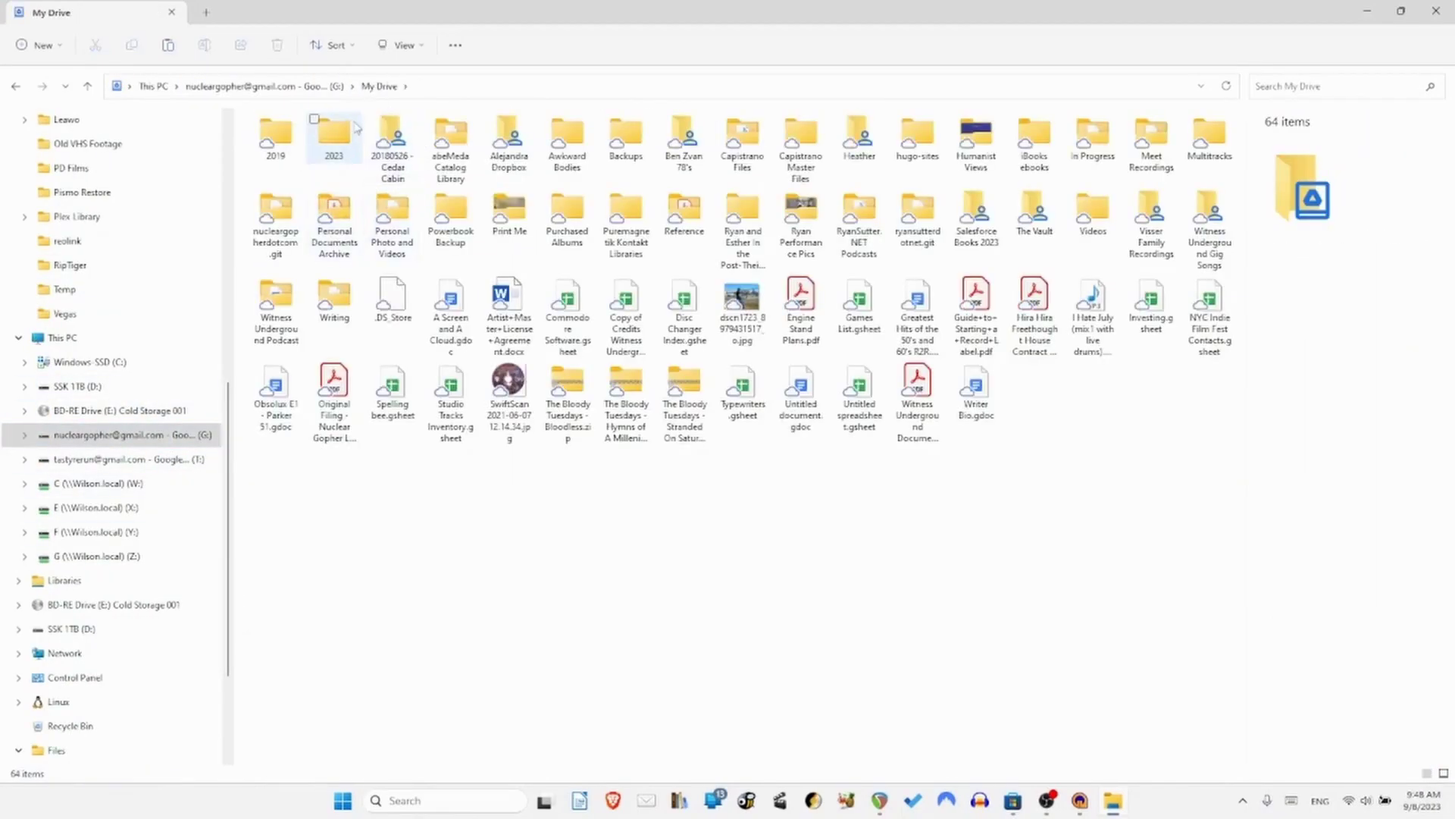
{"action": "double_click", "coordinate": [326, 162]}
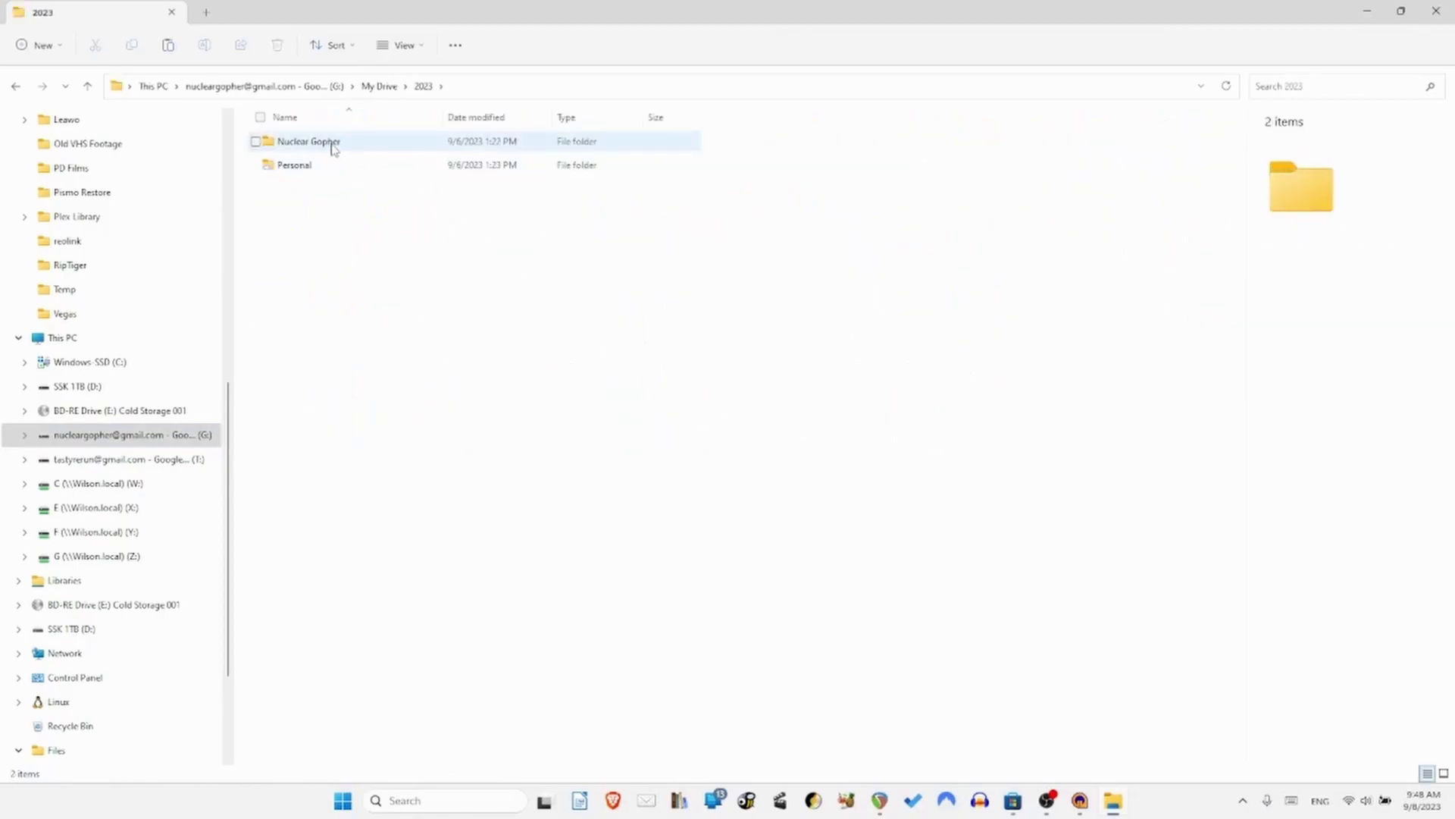
{"action": "double_click", "coordinate": [334, 146]}
{"action": "double_click", "coordinate": [319, 144]}
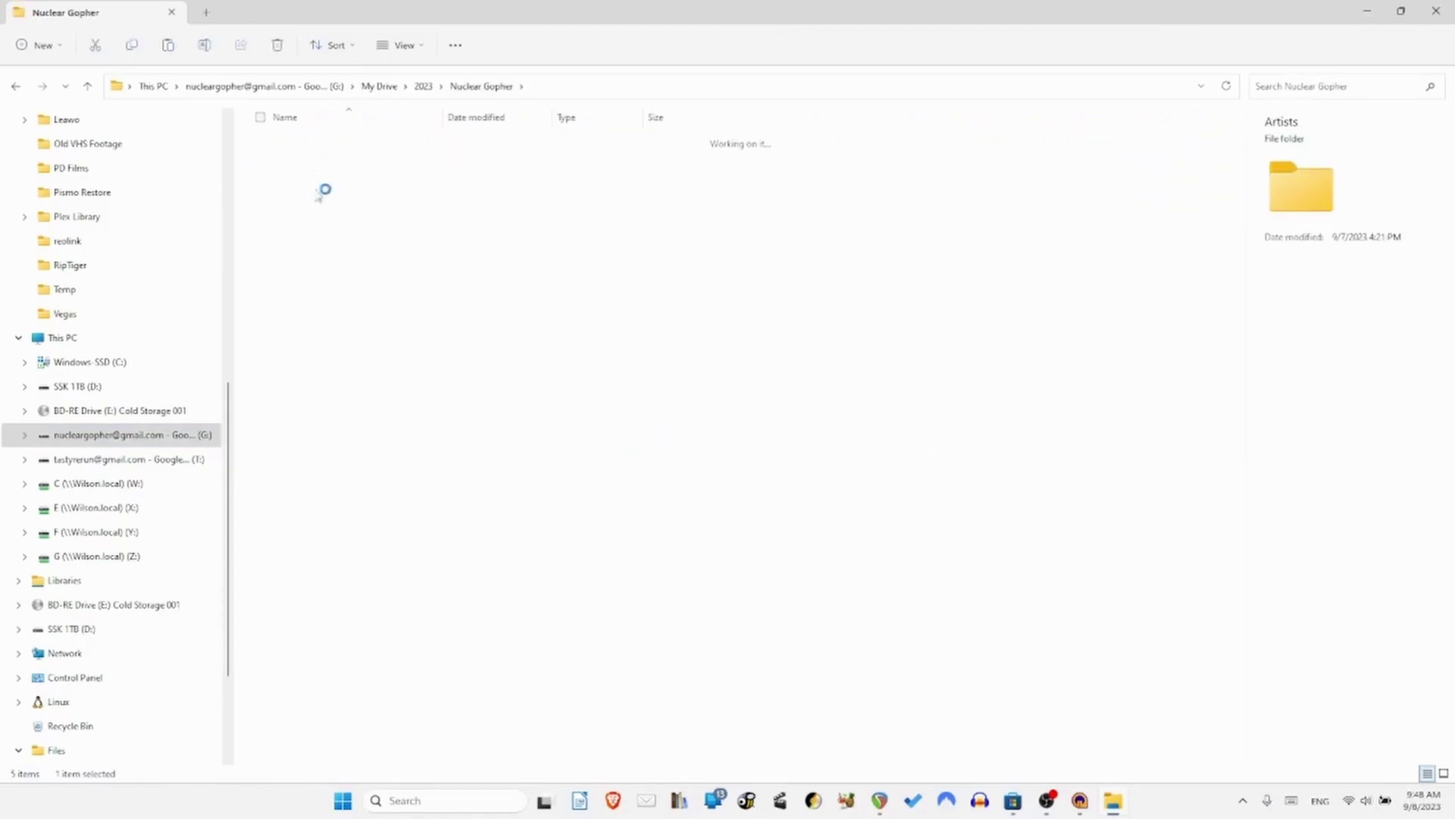
{"action": "double_click", "coordinate": [321, 189]}
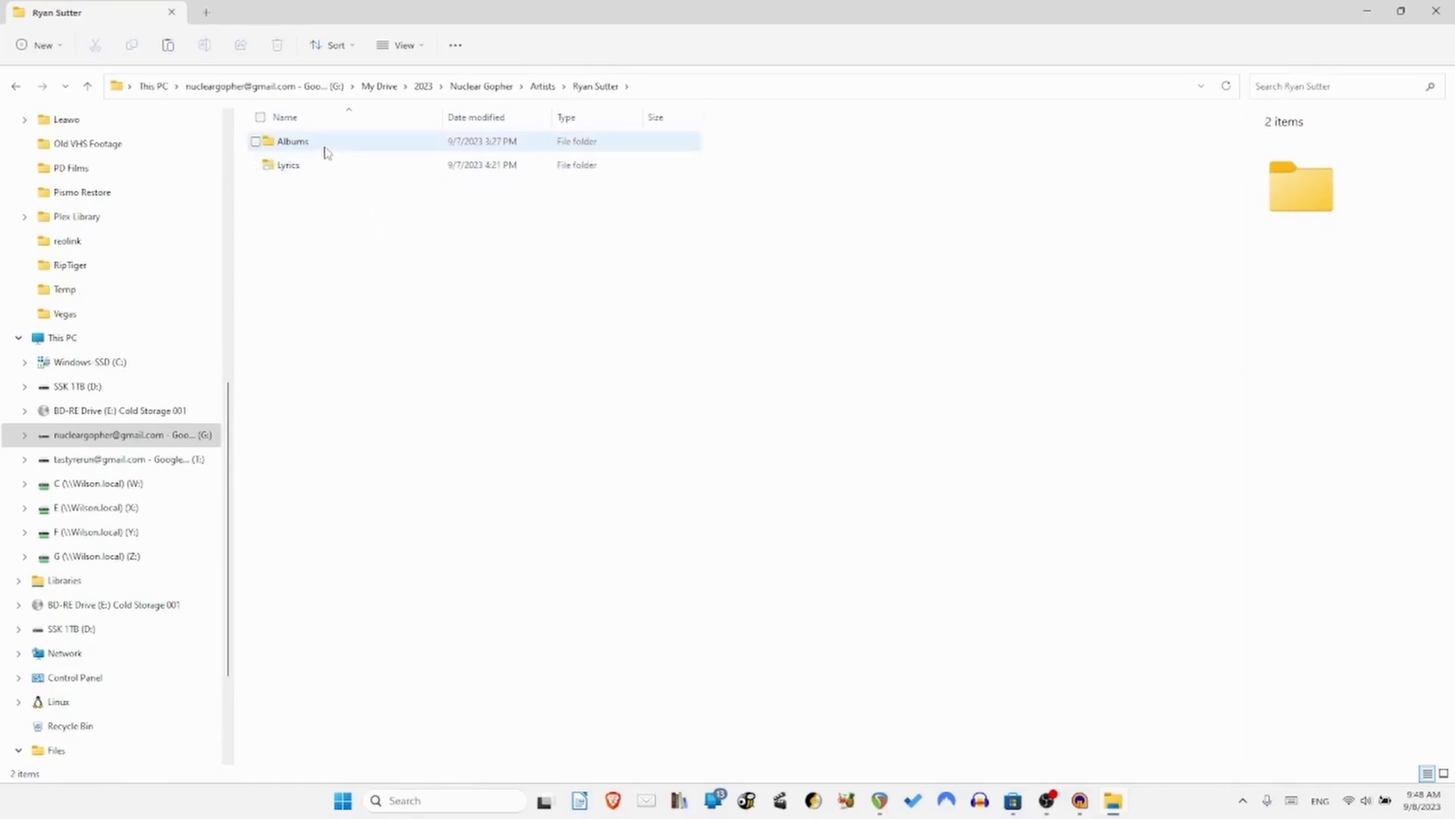
{"action": "double_click", "coordinate": [324, 144]}
Open The Message Will Be Kept (2023 Version) and select the Original Mix folder.
{"action": "left_click", "coordinate": [364, 144]}
{"action": "double_click", "coordinate": [364, 144]}
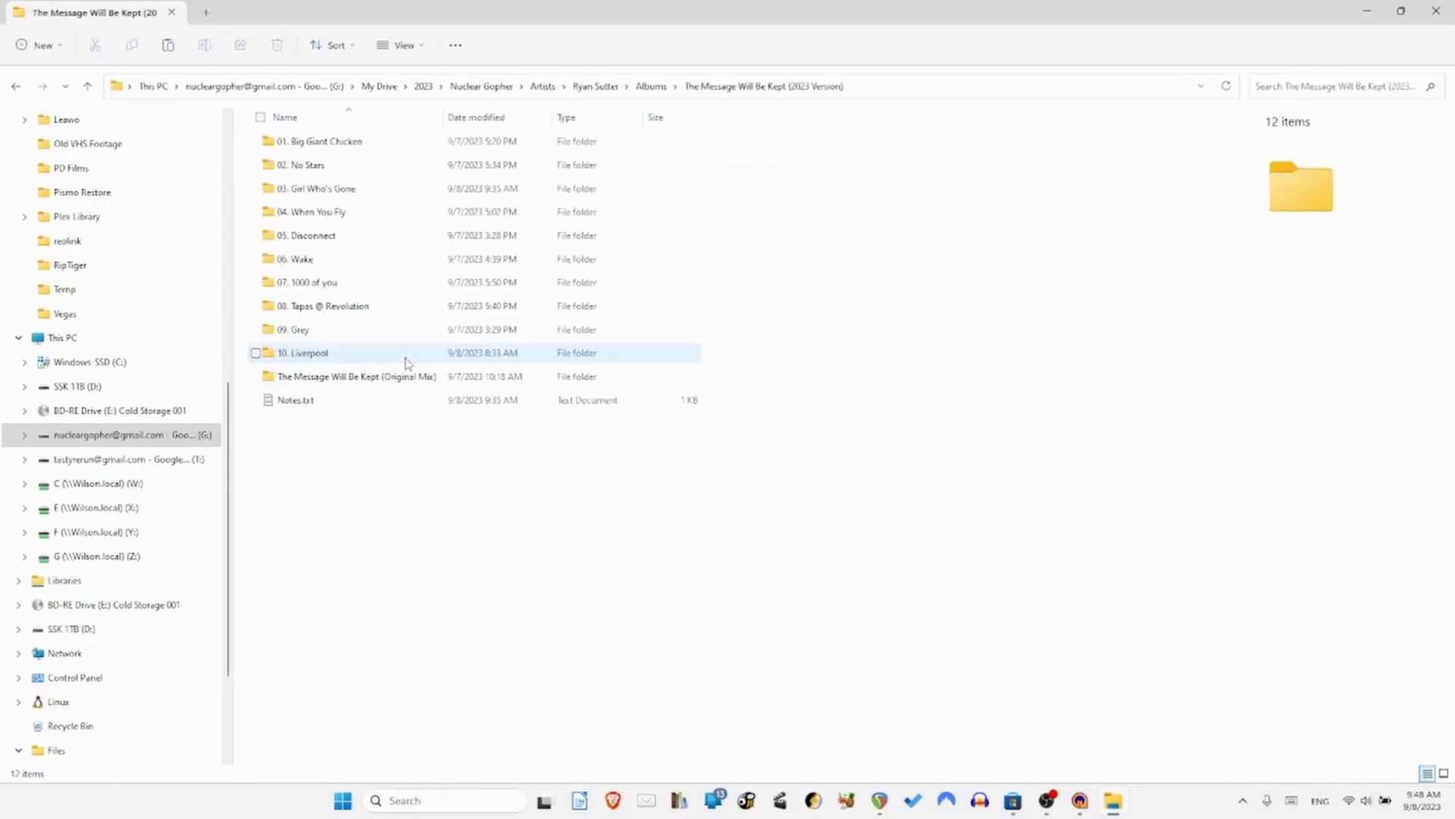
{"action": "left_click", "coordinate": [351, 144]}
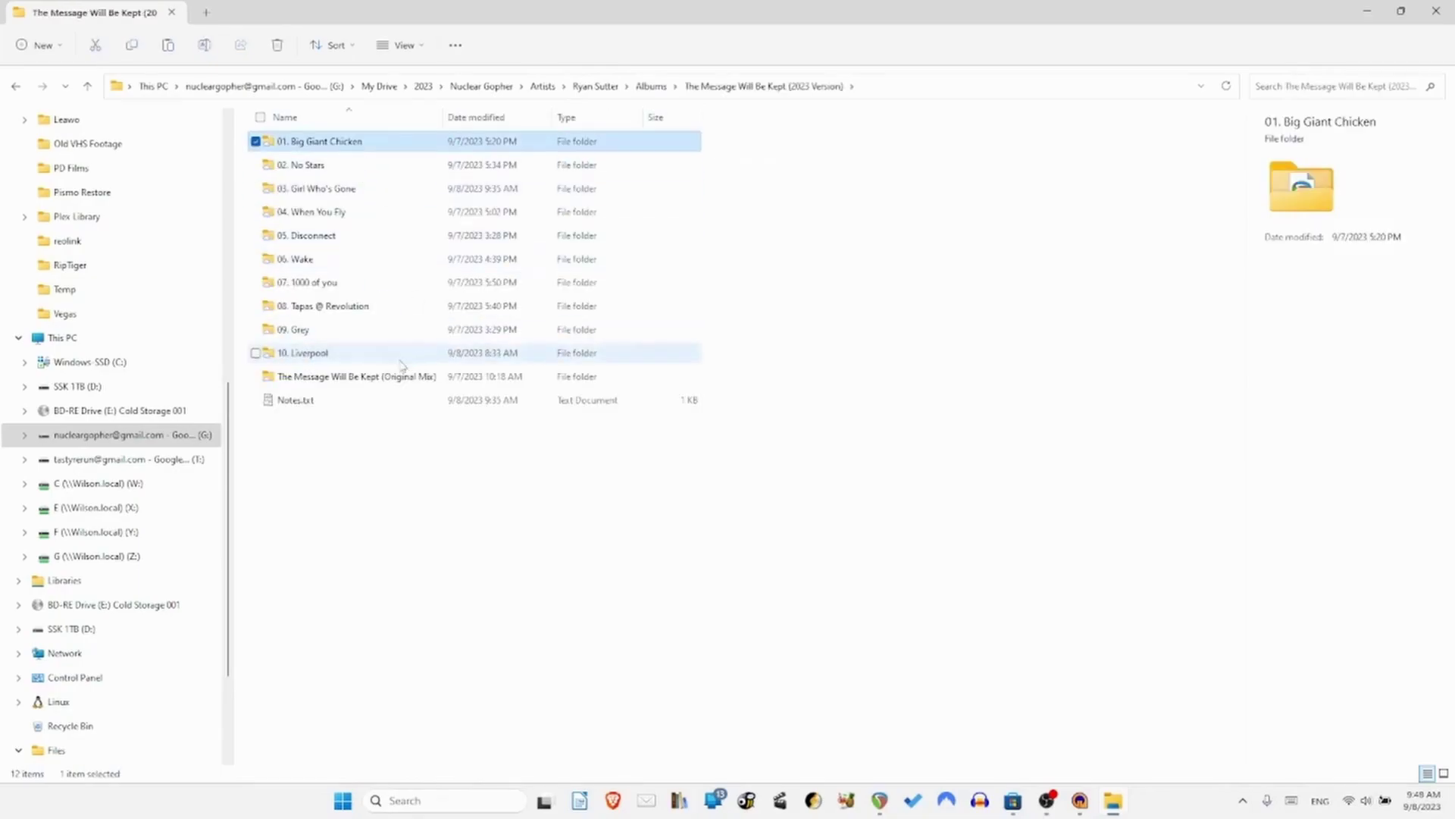
{"action": "left_click", "coordinate": [372, 355], "text": "shift"}
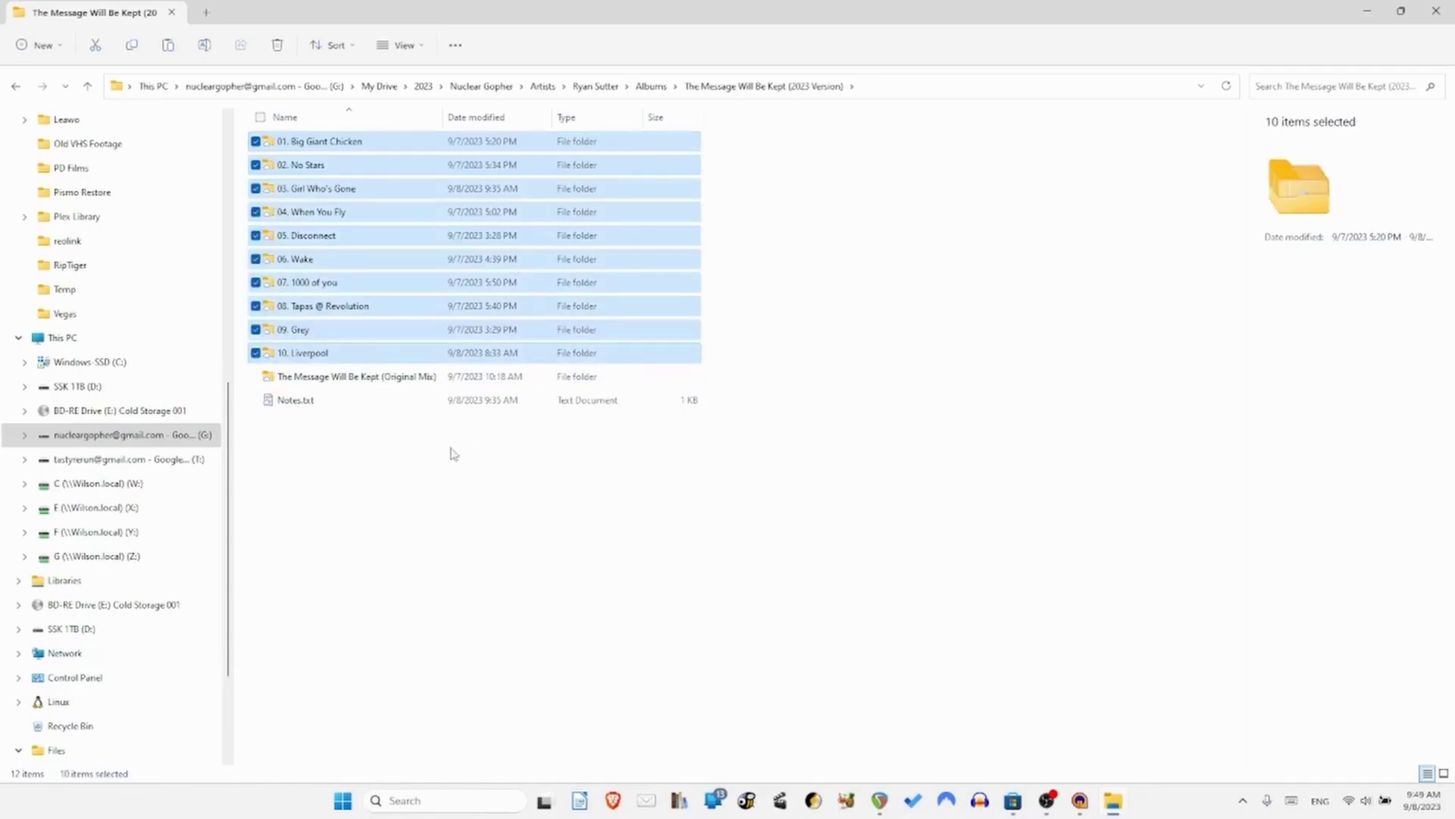
{"action": "left_click", "coordinate": [356, 381]}
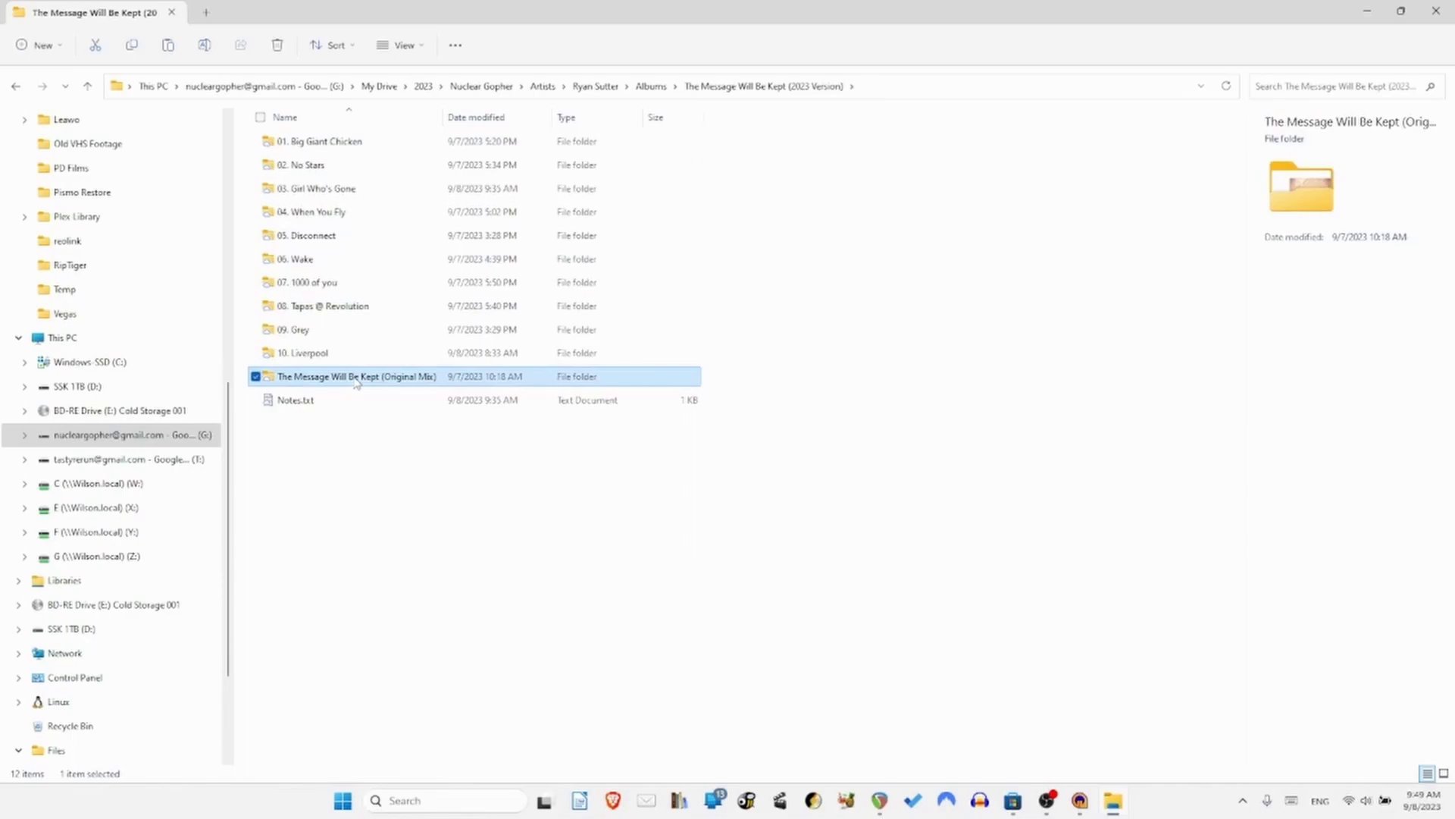
Open the Original Mix folder, select tracks 1-01 through 1-10, then clear the selection.
{"action": "double_click", "coordinate": [357, 379]}
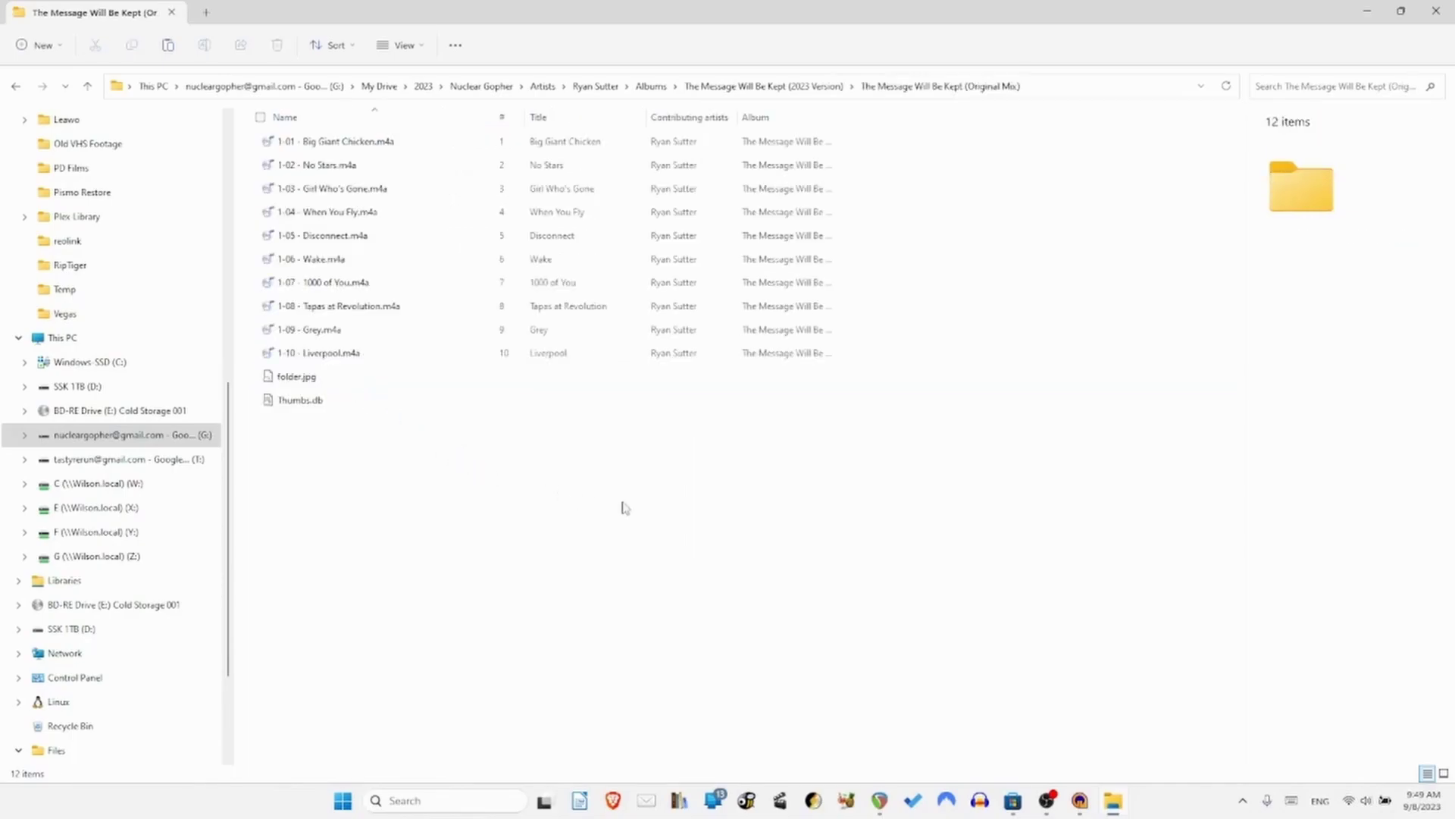
{"action": "left_click", "coordinate": [367, 142]}
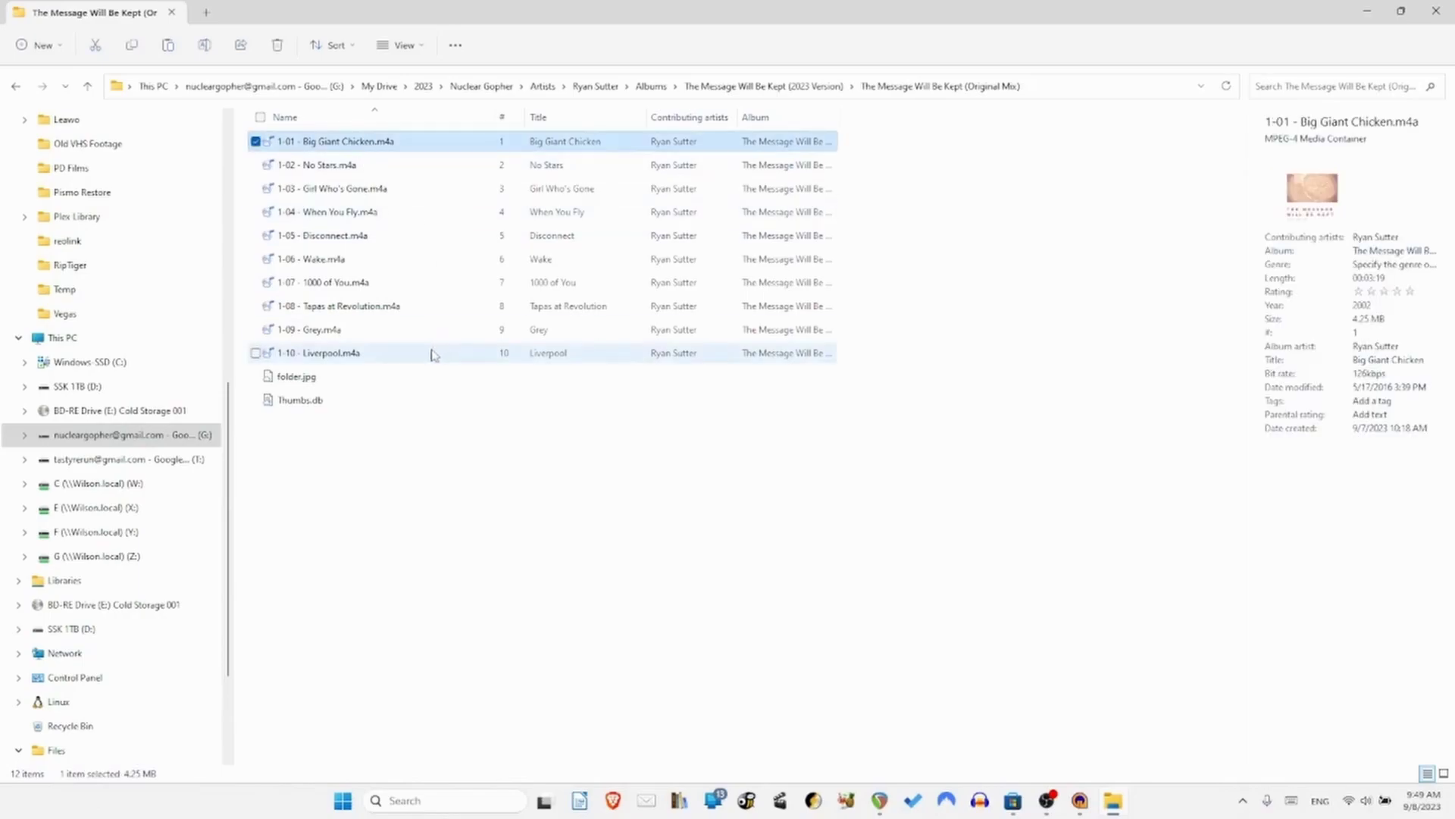
{"action": "left_click", "coordinate": [402, 353], "text": "shift"}
{"action": "left_click", "coordinate": [508, 501]}
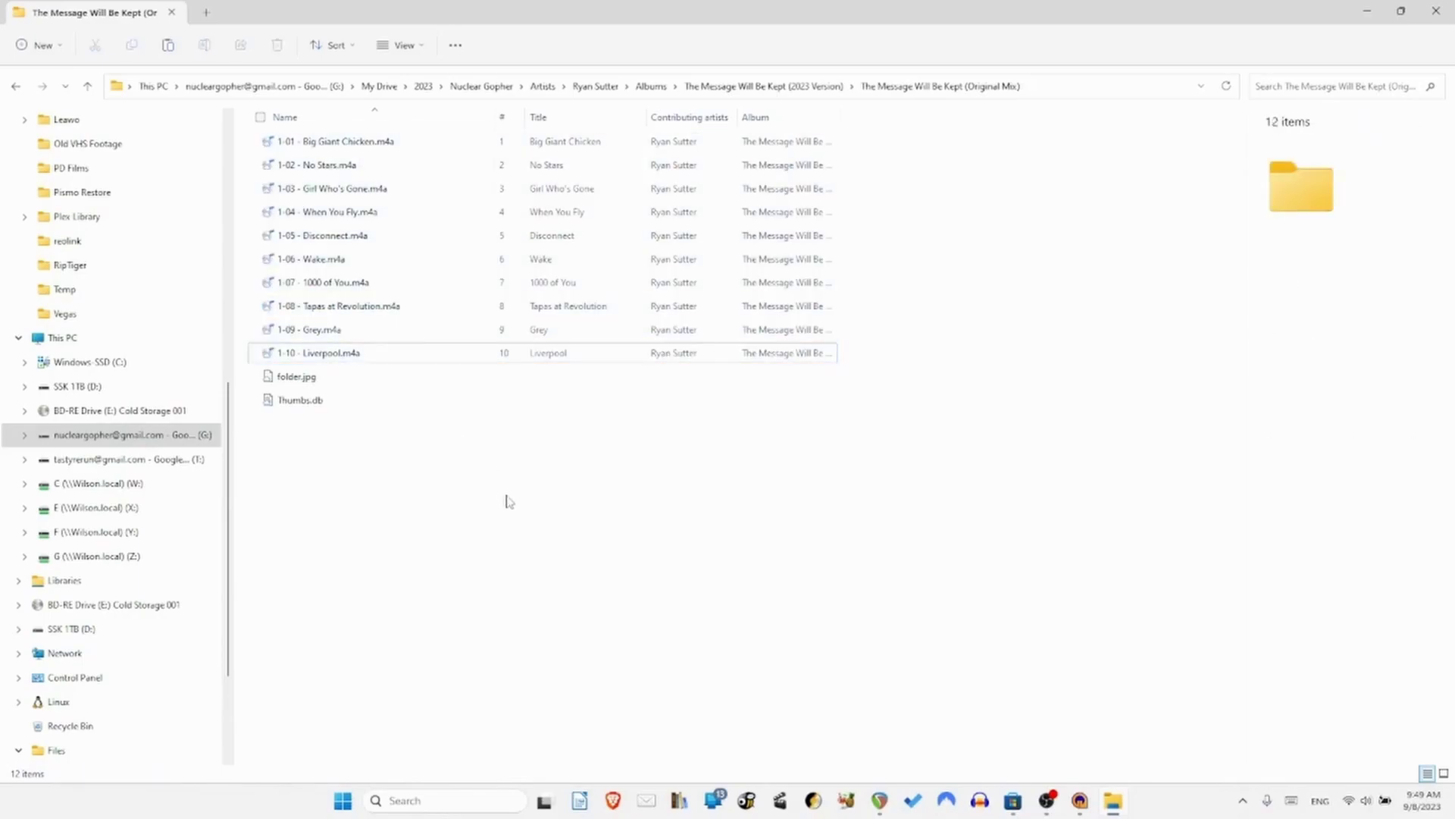
Go back up to the 2023 Version folder, select 01. Big Giant Chicken and Notes.txt, then deselect.
{"action": "left_click", "coordinate": [784, 91]}
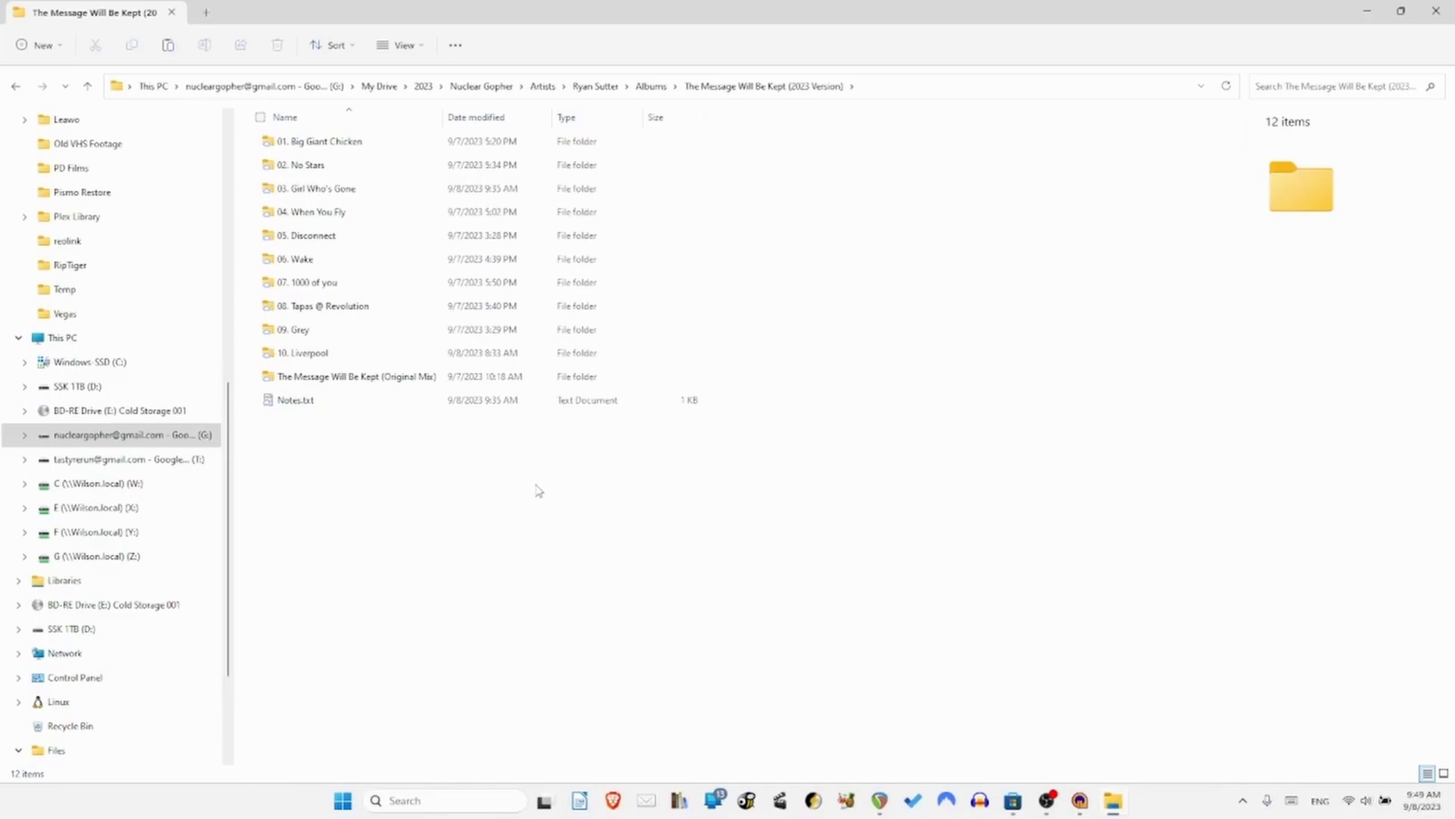
{"action": "left_click", "coordinate": [337, 141]}
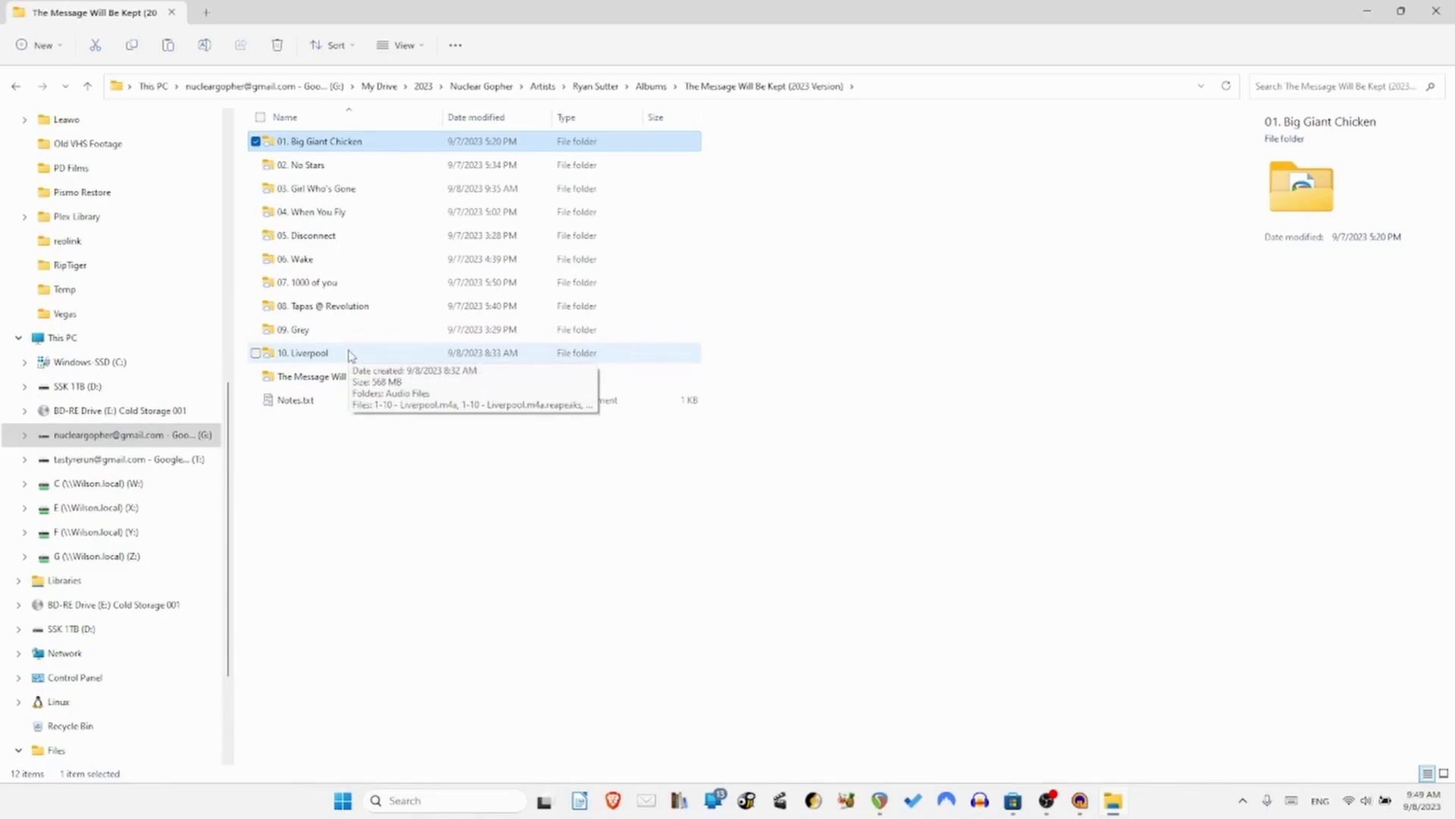
{"action": "left_click", "coordinate": [341, 403]}
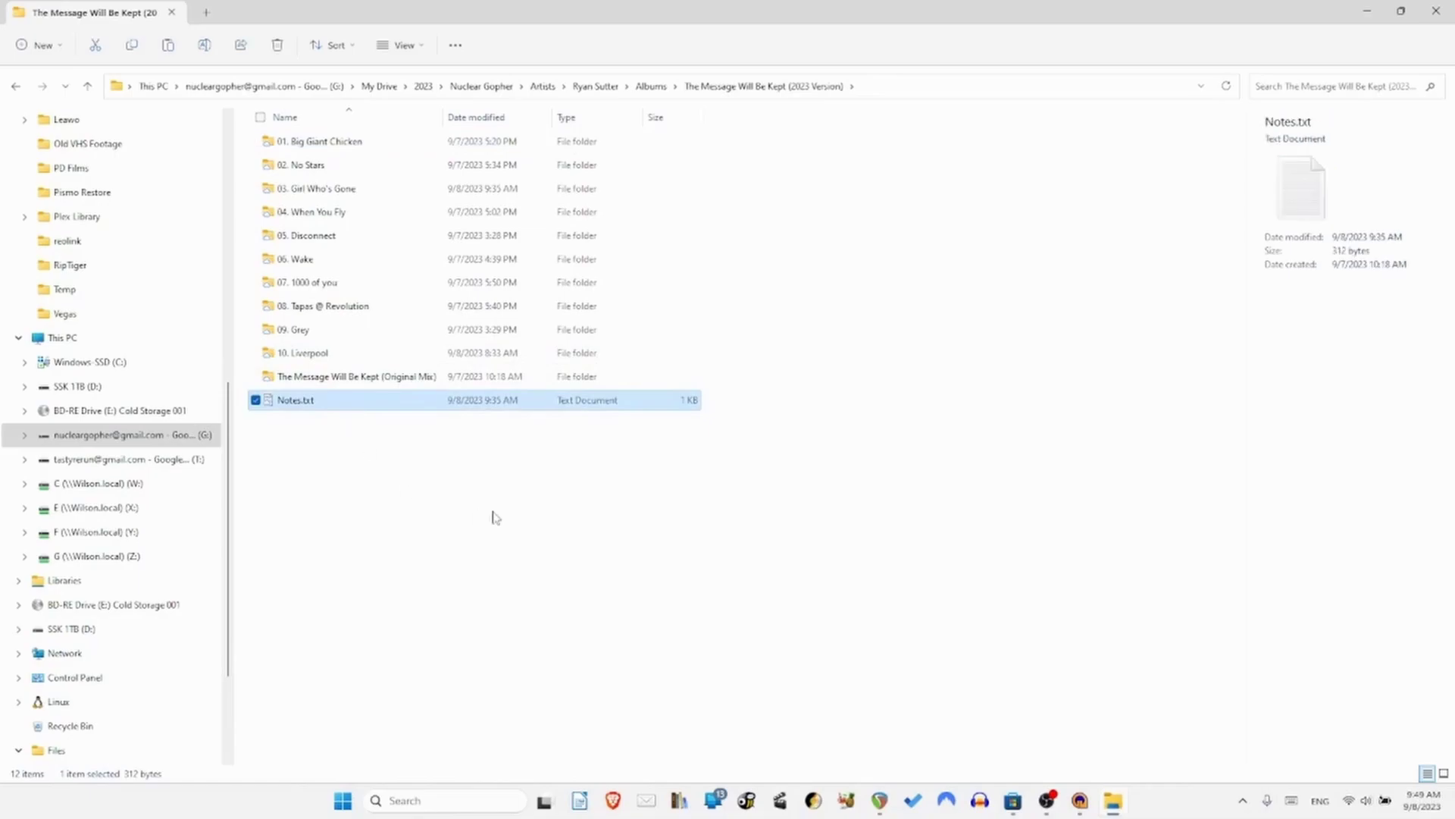
{"action": "left_click", "coordinate": [491, 520]}
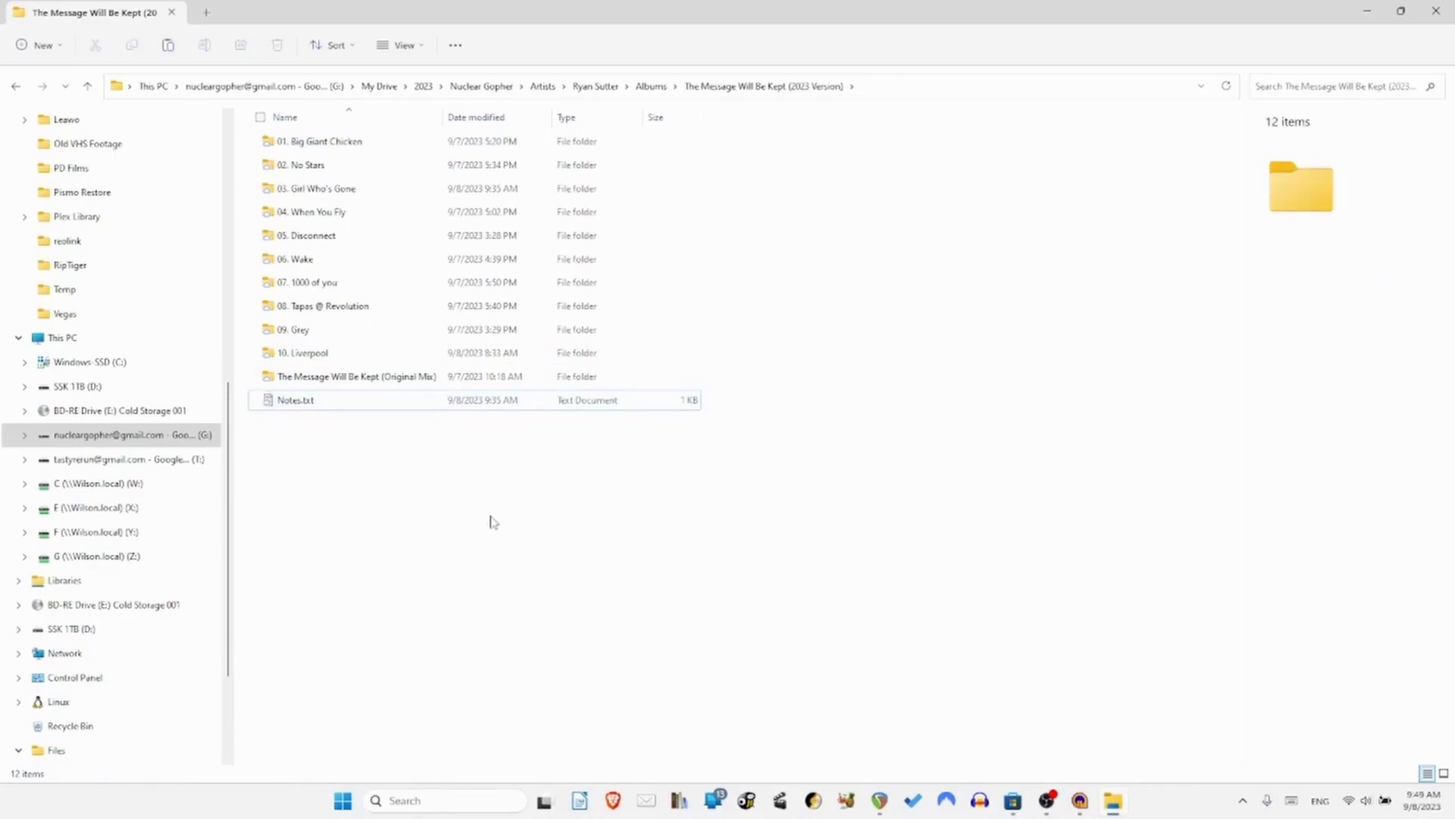